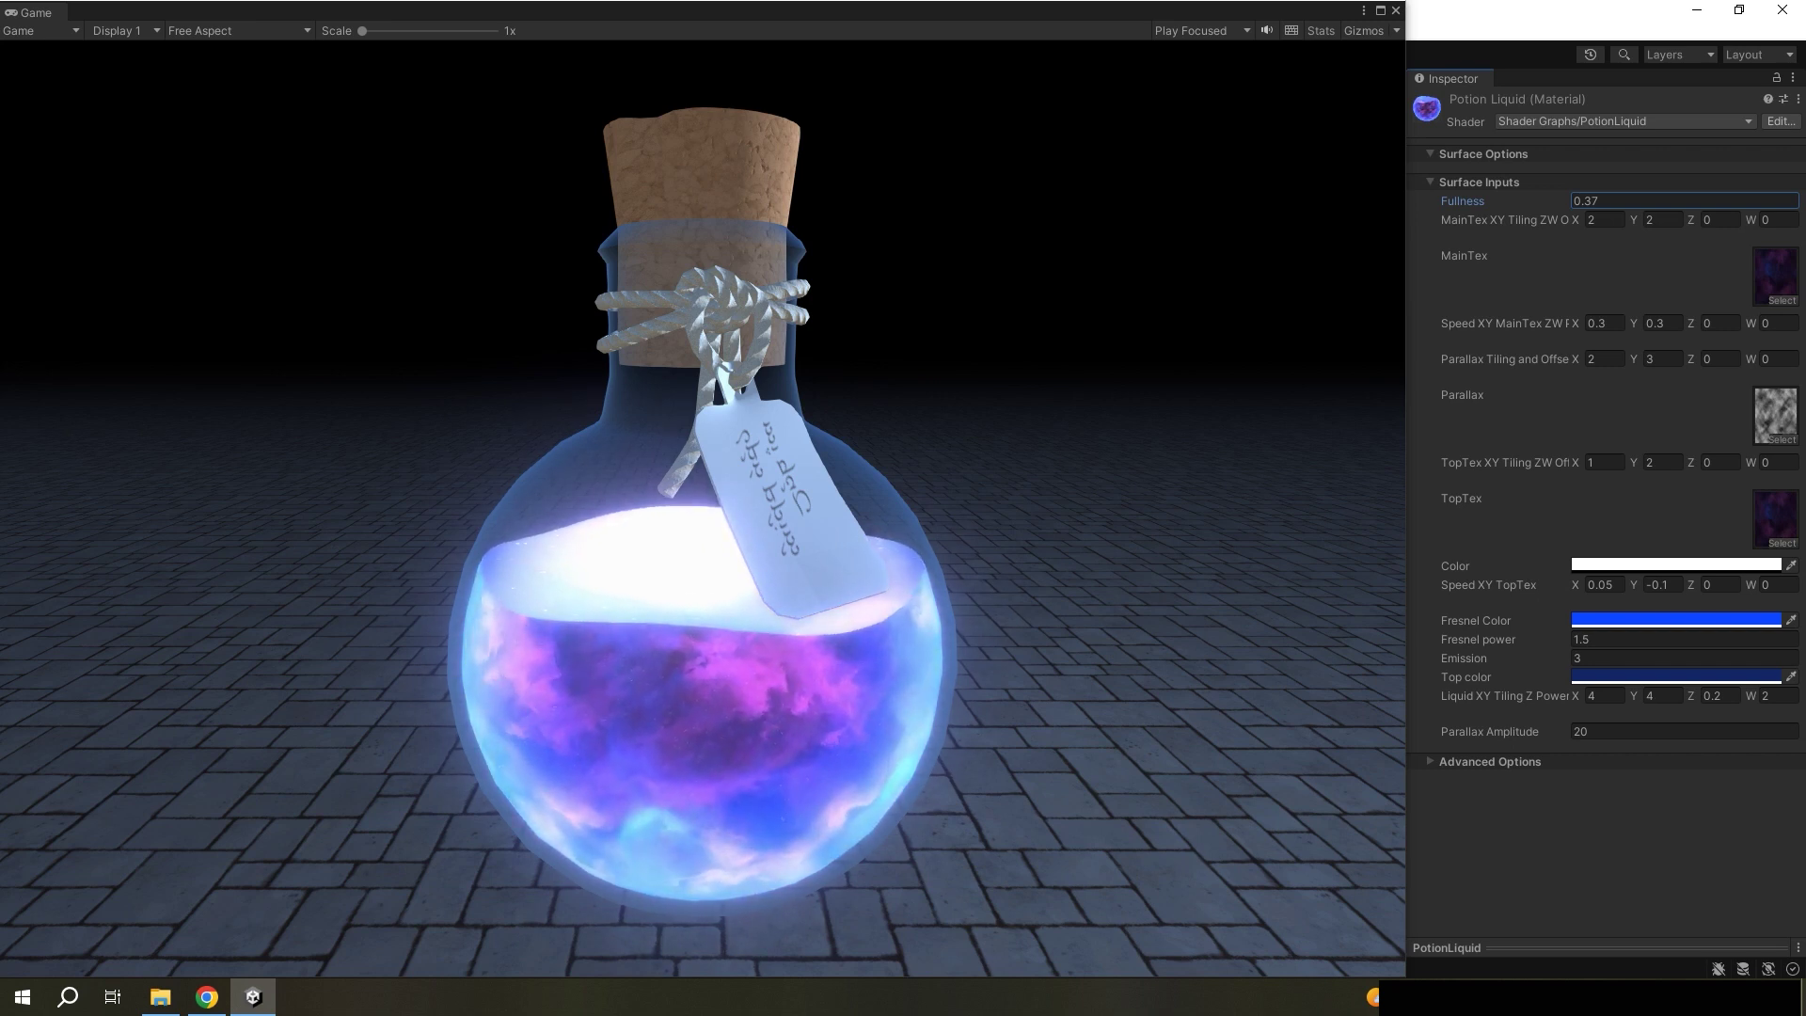
# - Try several Fullness values, ending at 0.73, to preview the liquid level in the flask
pyautogui.write('0.73')
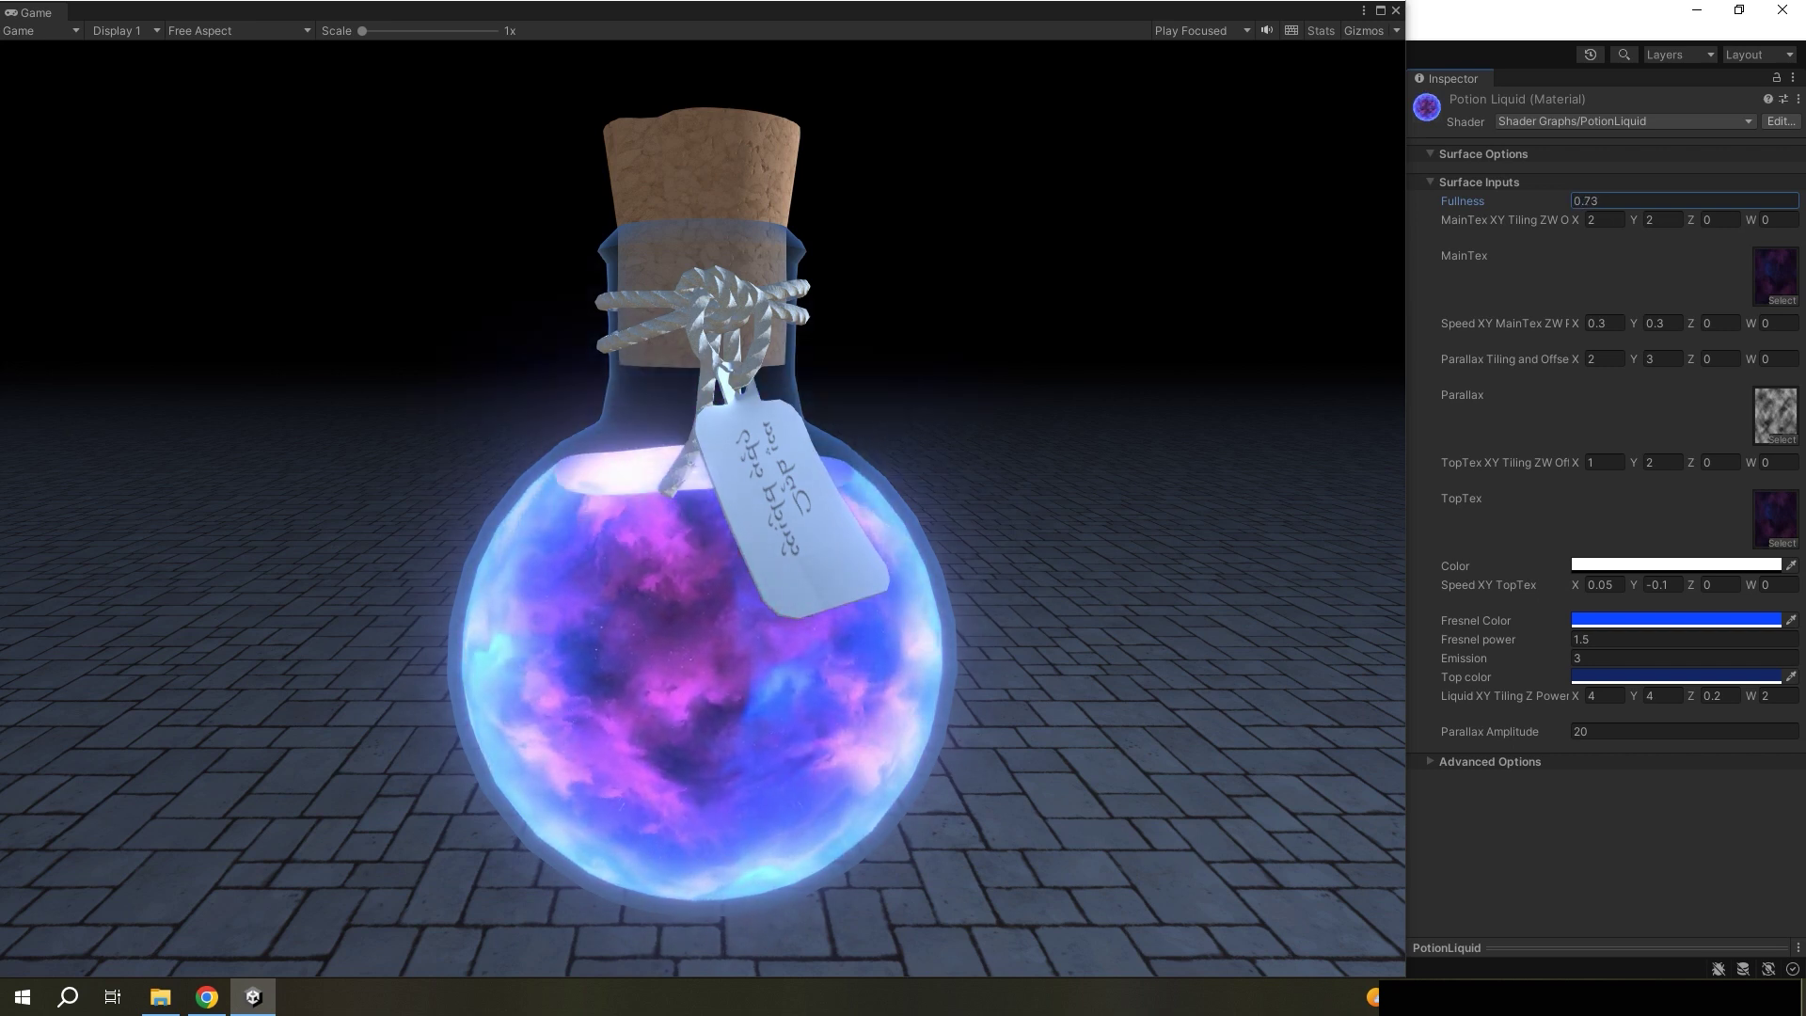
pyautogui.write('-0.64')
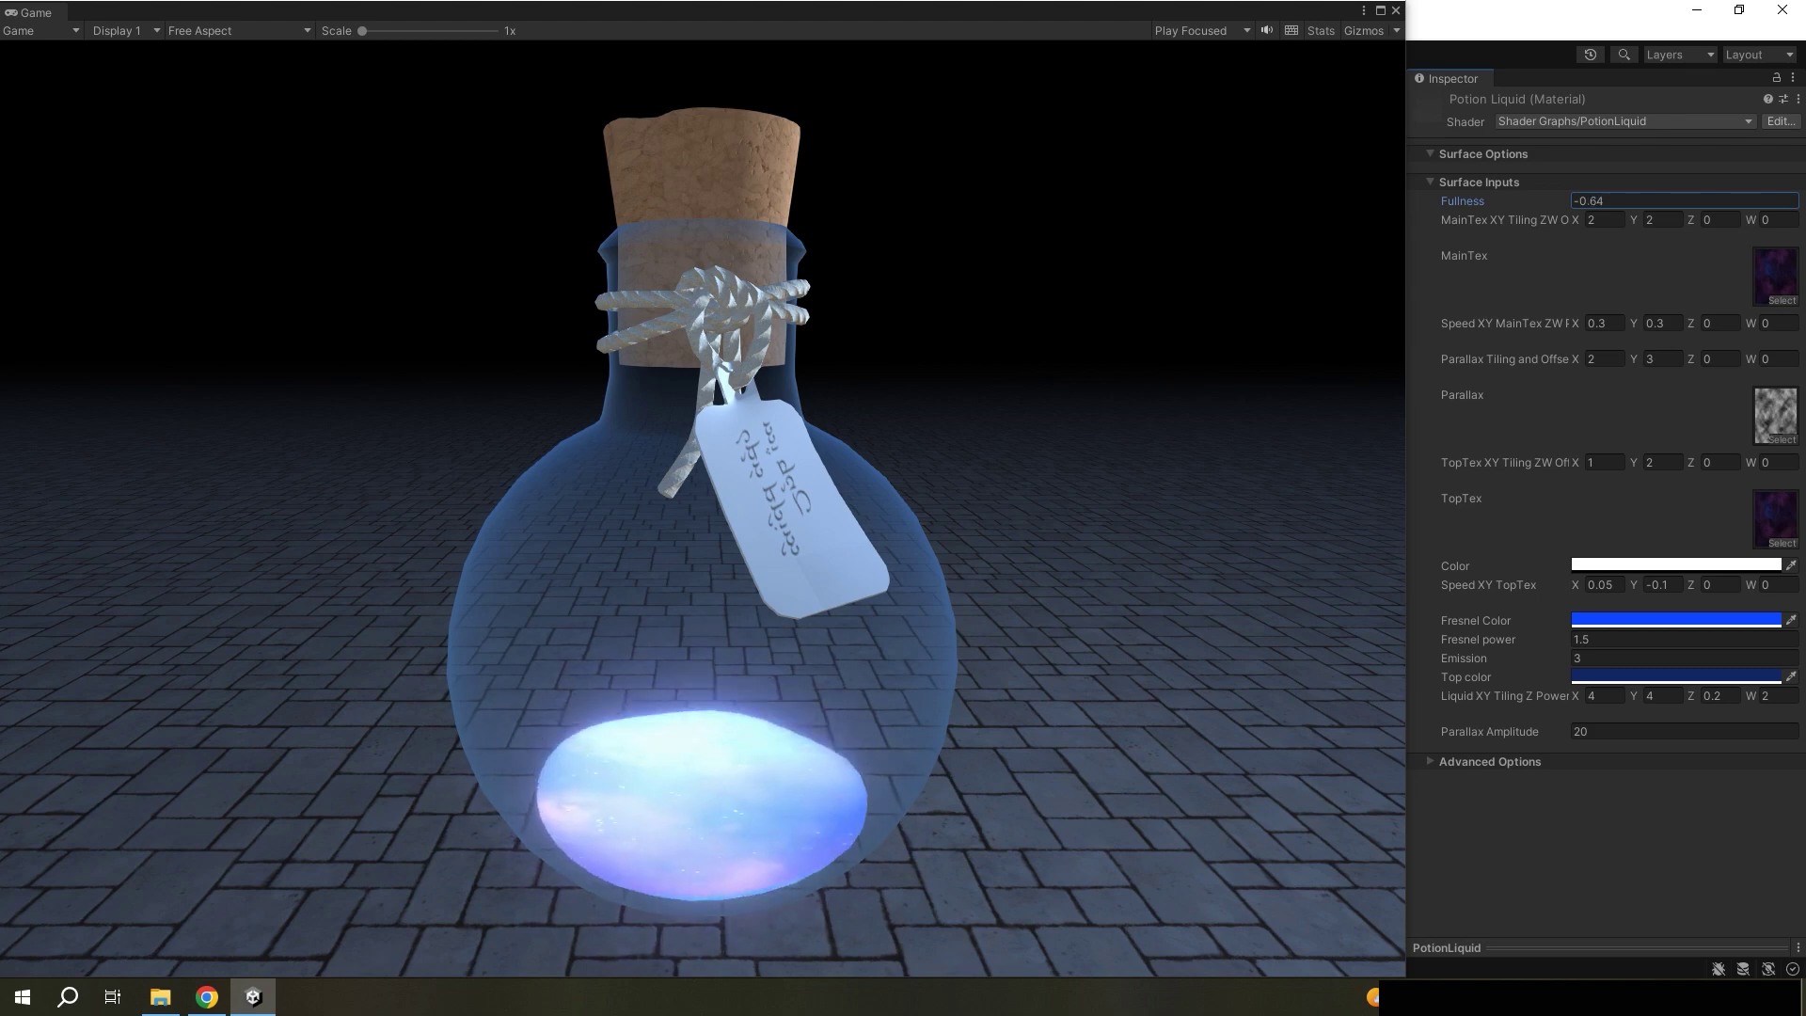
pyautogui.write('0.01')
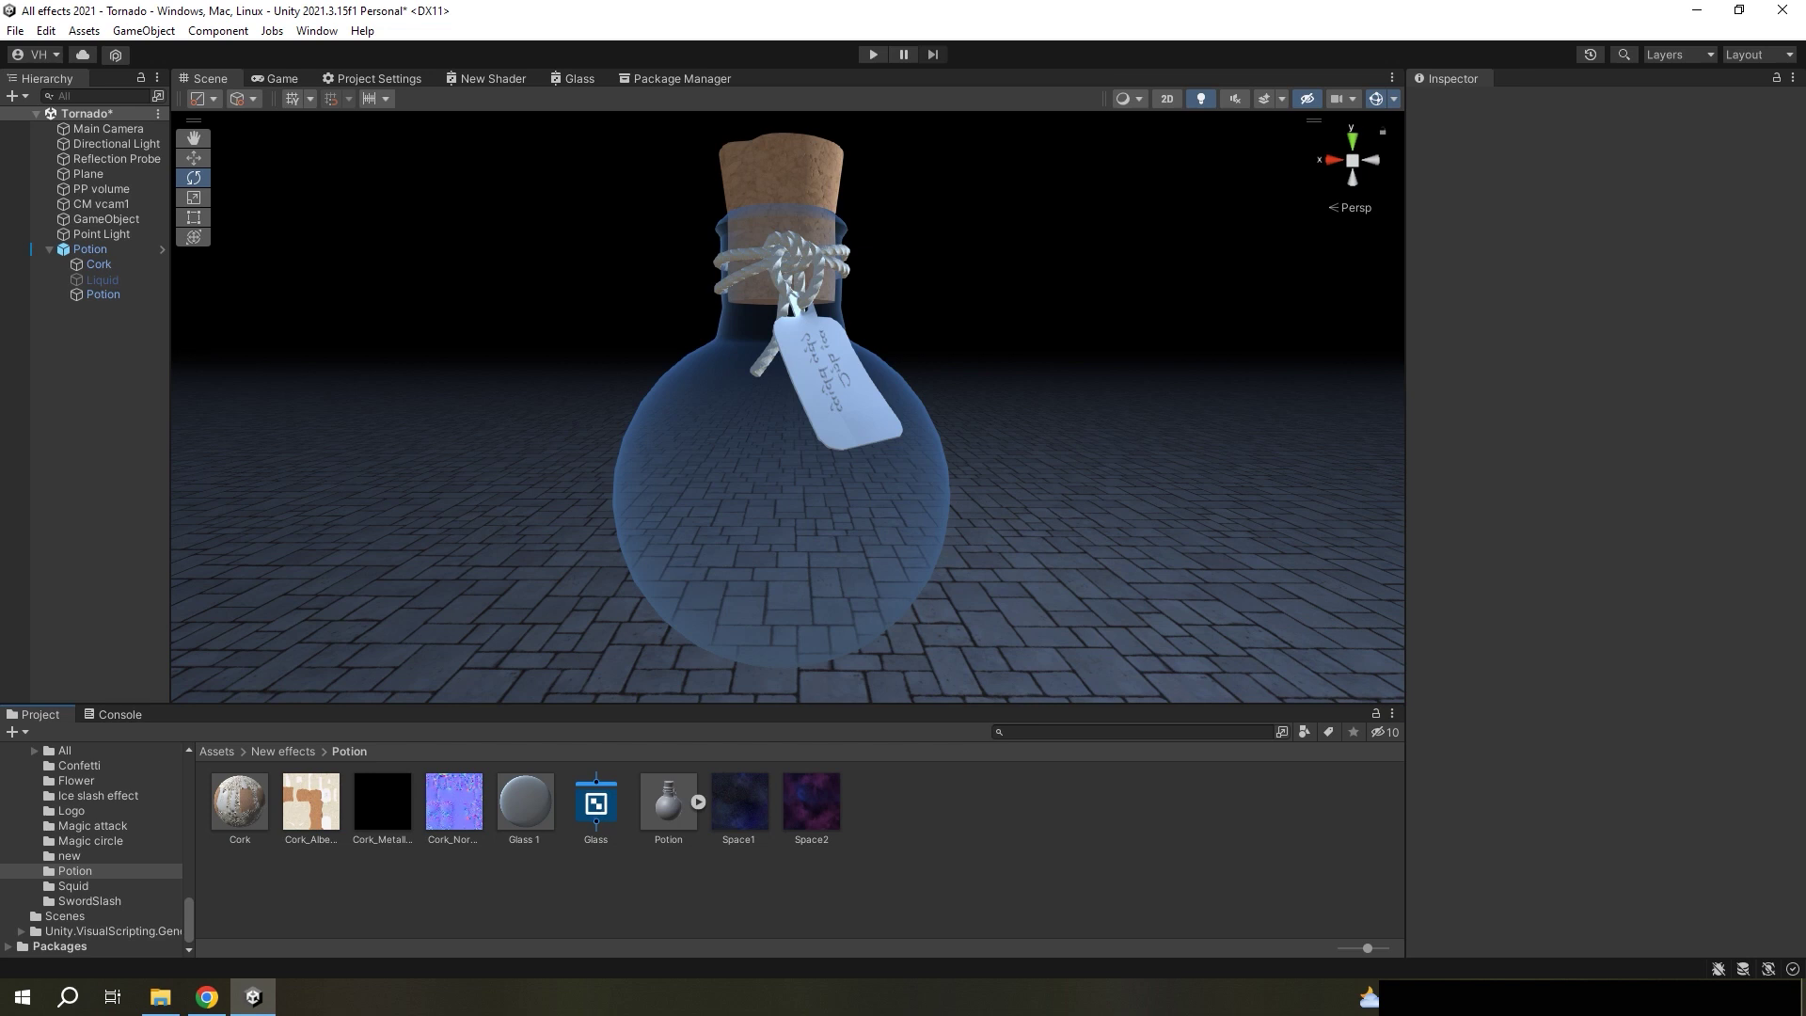
# - Rotate the Potion bottle, then undo so its rotation returns to 0
pyautogui.click(102, 295)
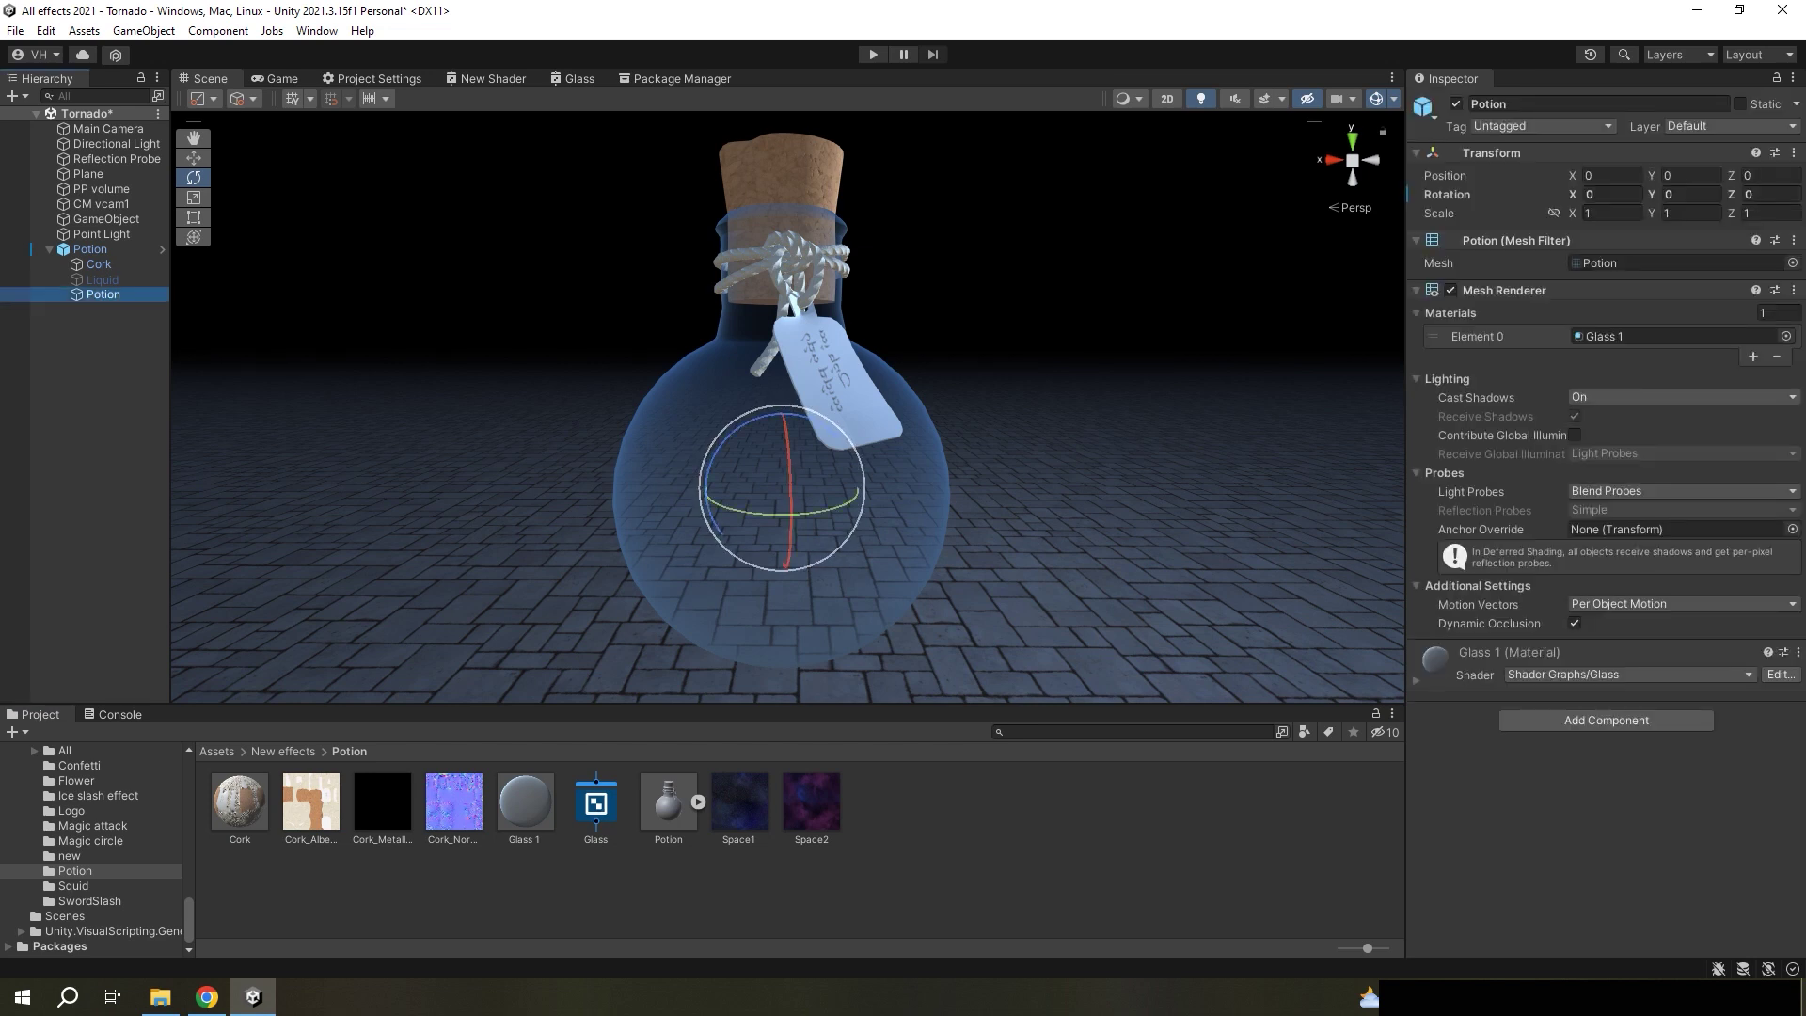
pyautogui.moveTo(787, 431); pyautogui.dragTo(828, 508)
pyautogui.hotkey('ctrl', 'z')
pyautogui.hotkey('ctrl', 'z')
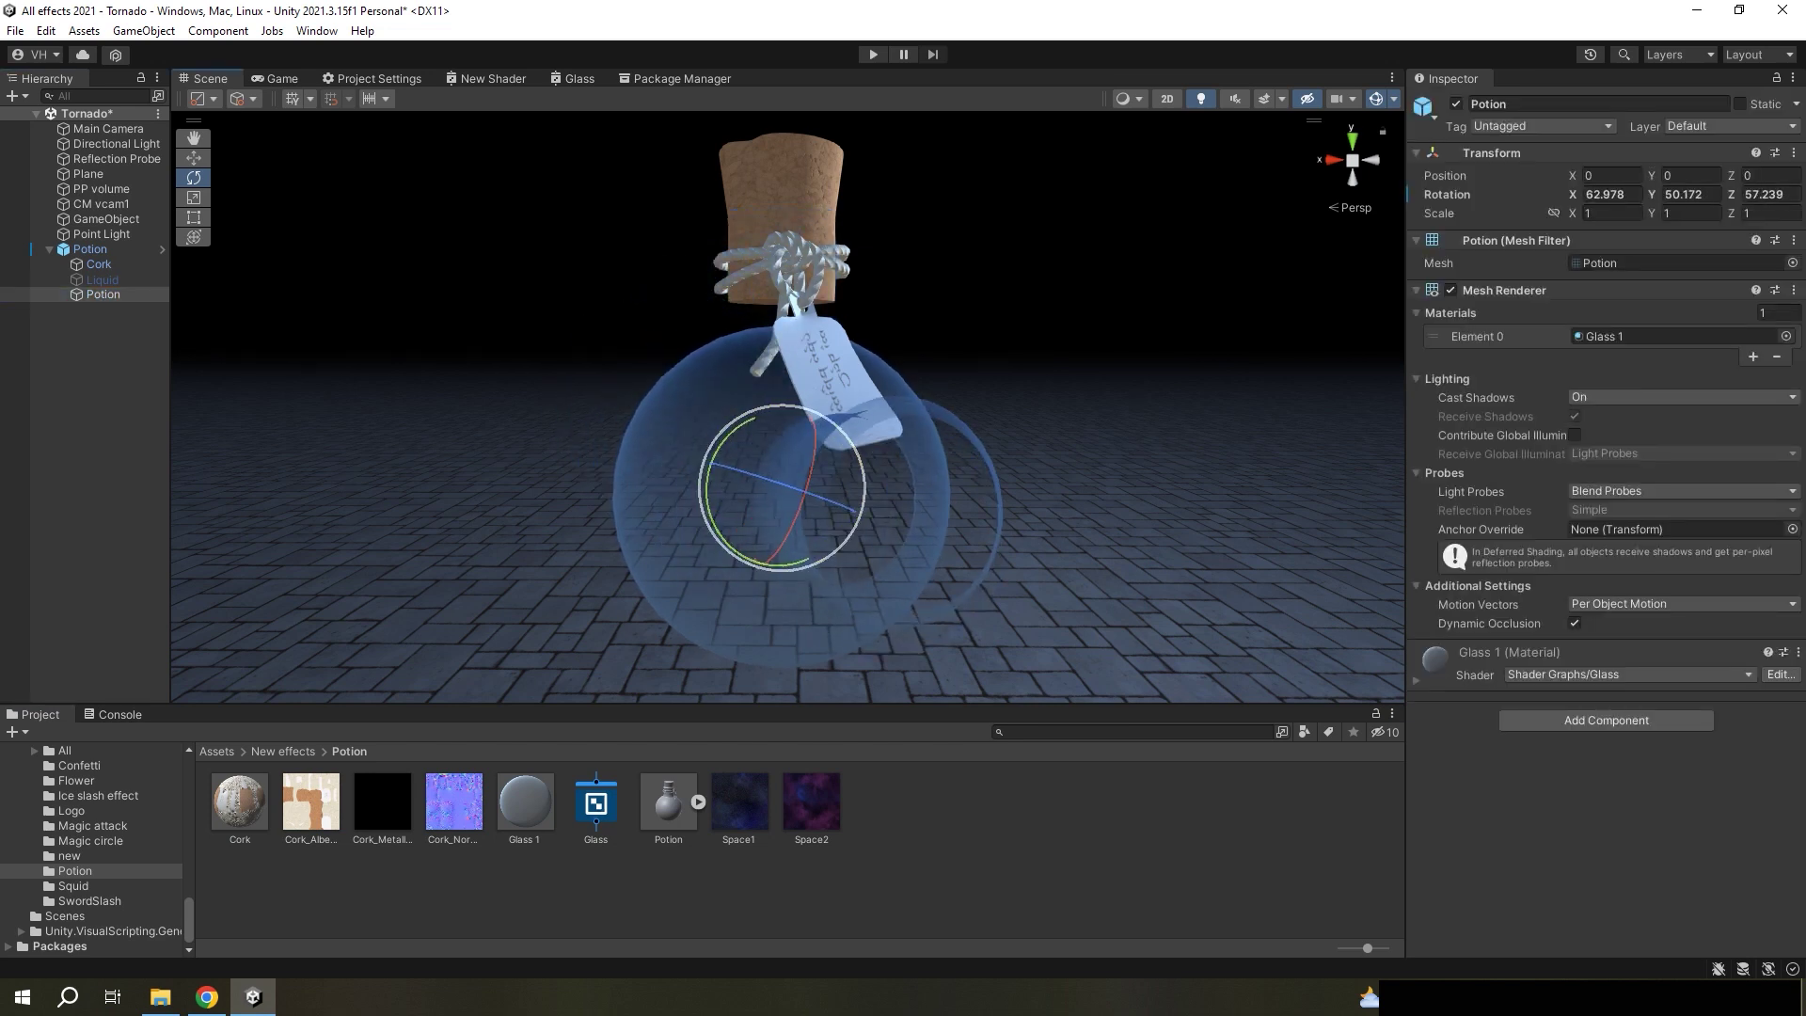
pyautogui.hotkey('ctrl', 'z')
pyautogui.hotkey('ctrl', 'z')
pyautogui.click(103, 294)
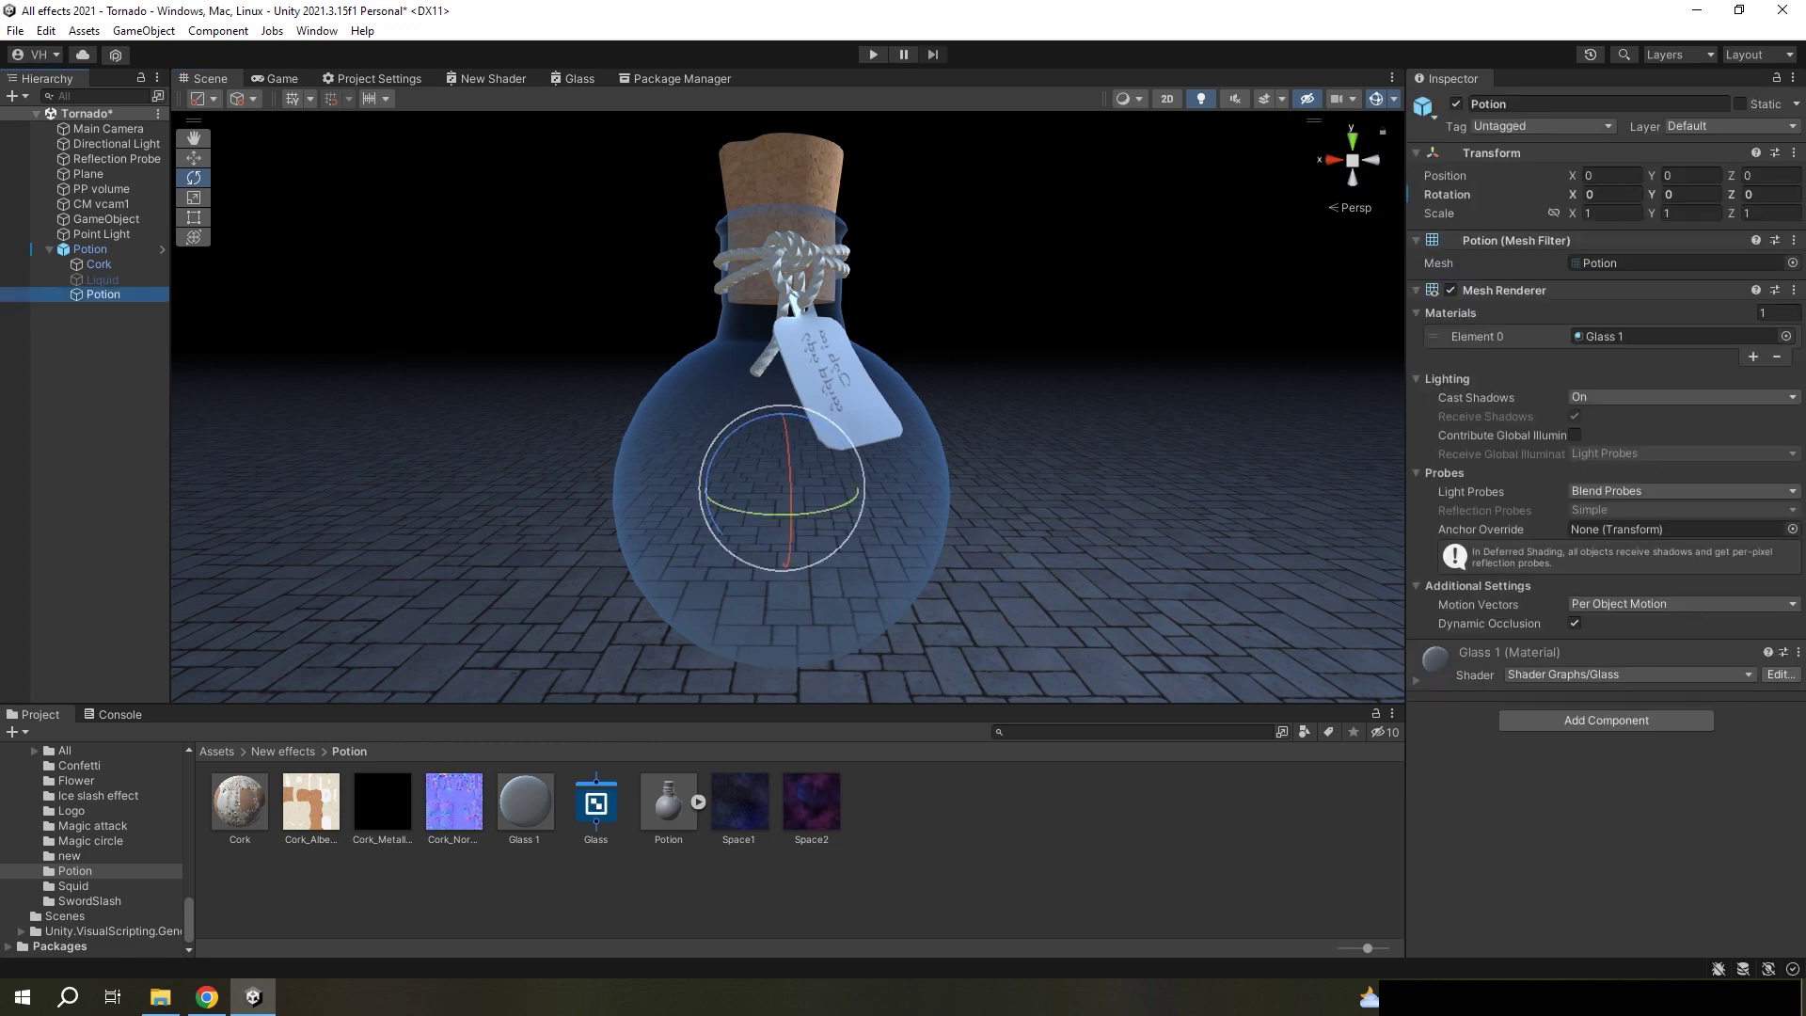
# - Look through the Glass shader graph
pyautogui.click(574, 78)
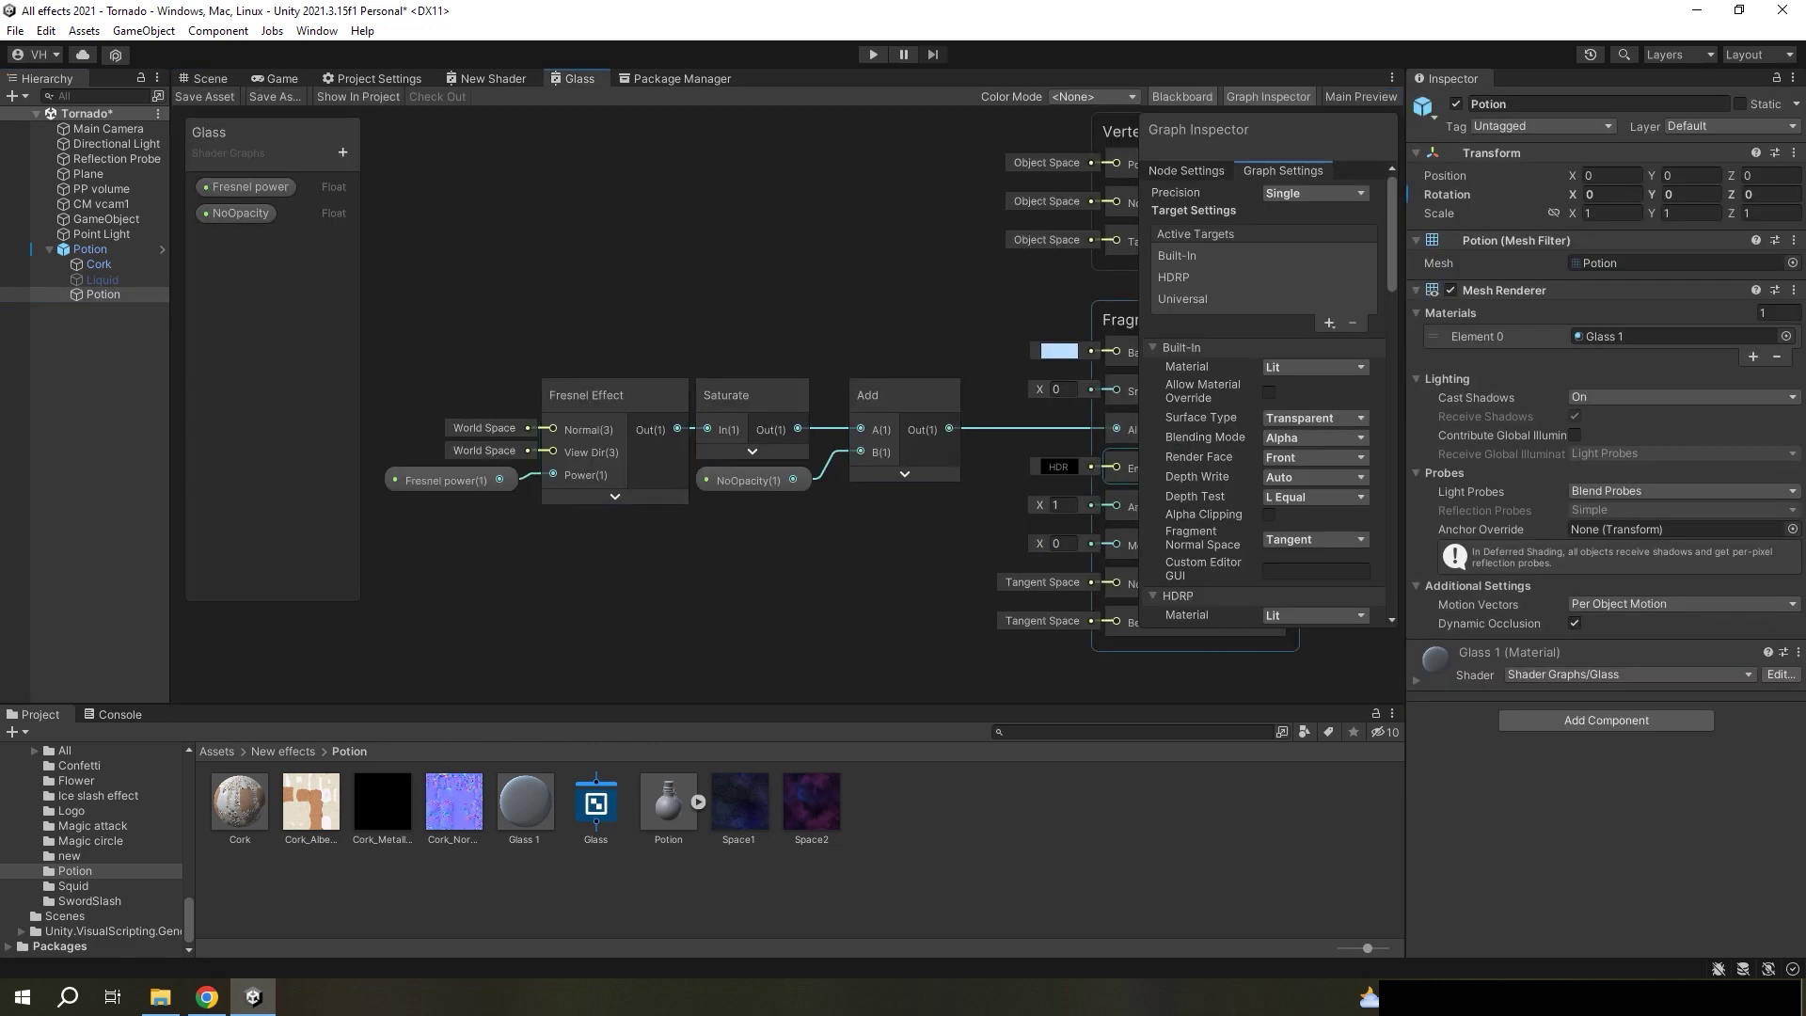
pyautogui.scroll(-1, 693, 333)
pyautogui.scroll(-1, 693, 333)
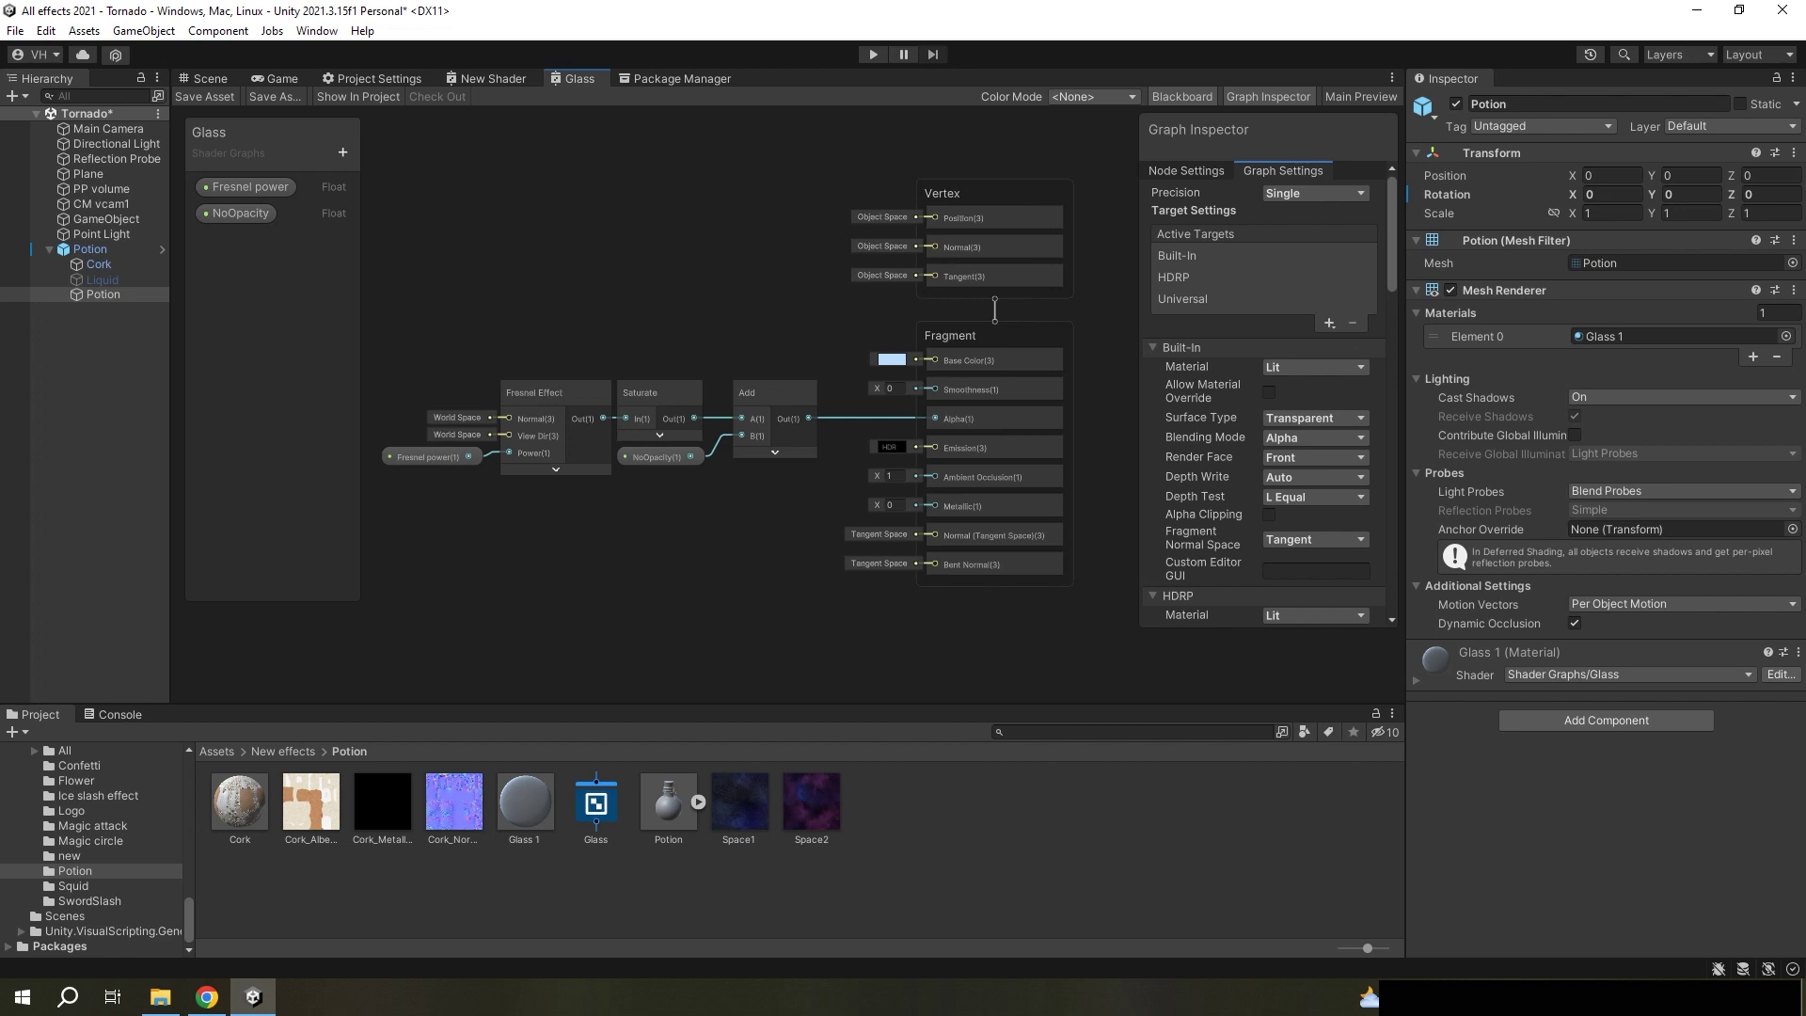
# - Return to the Scene view with the Move tool and select the Liquid object
pyautogui.hotkey('ctrl', '1')
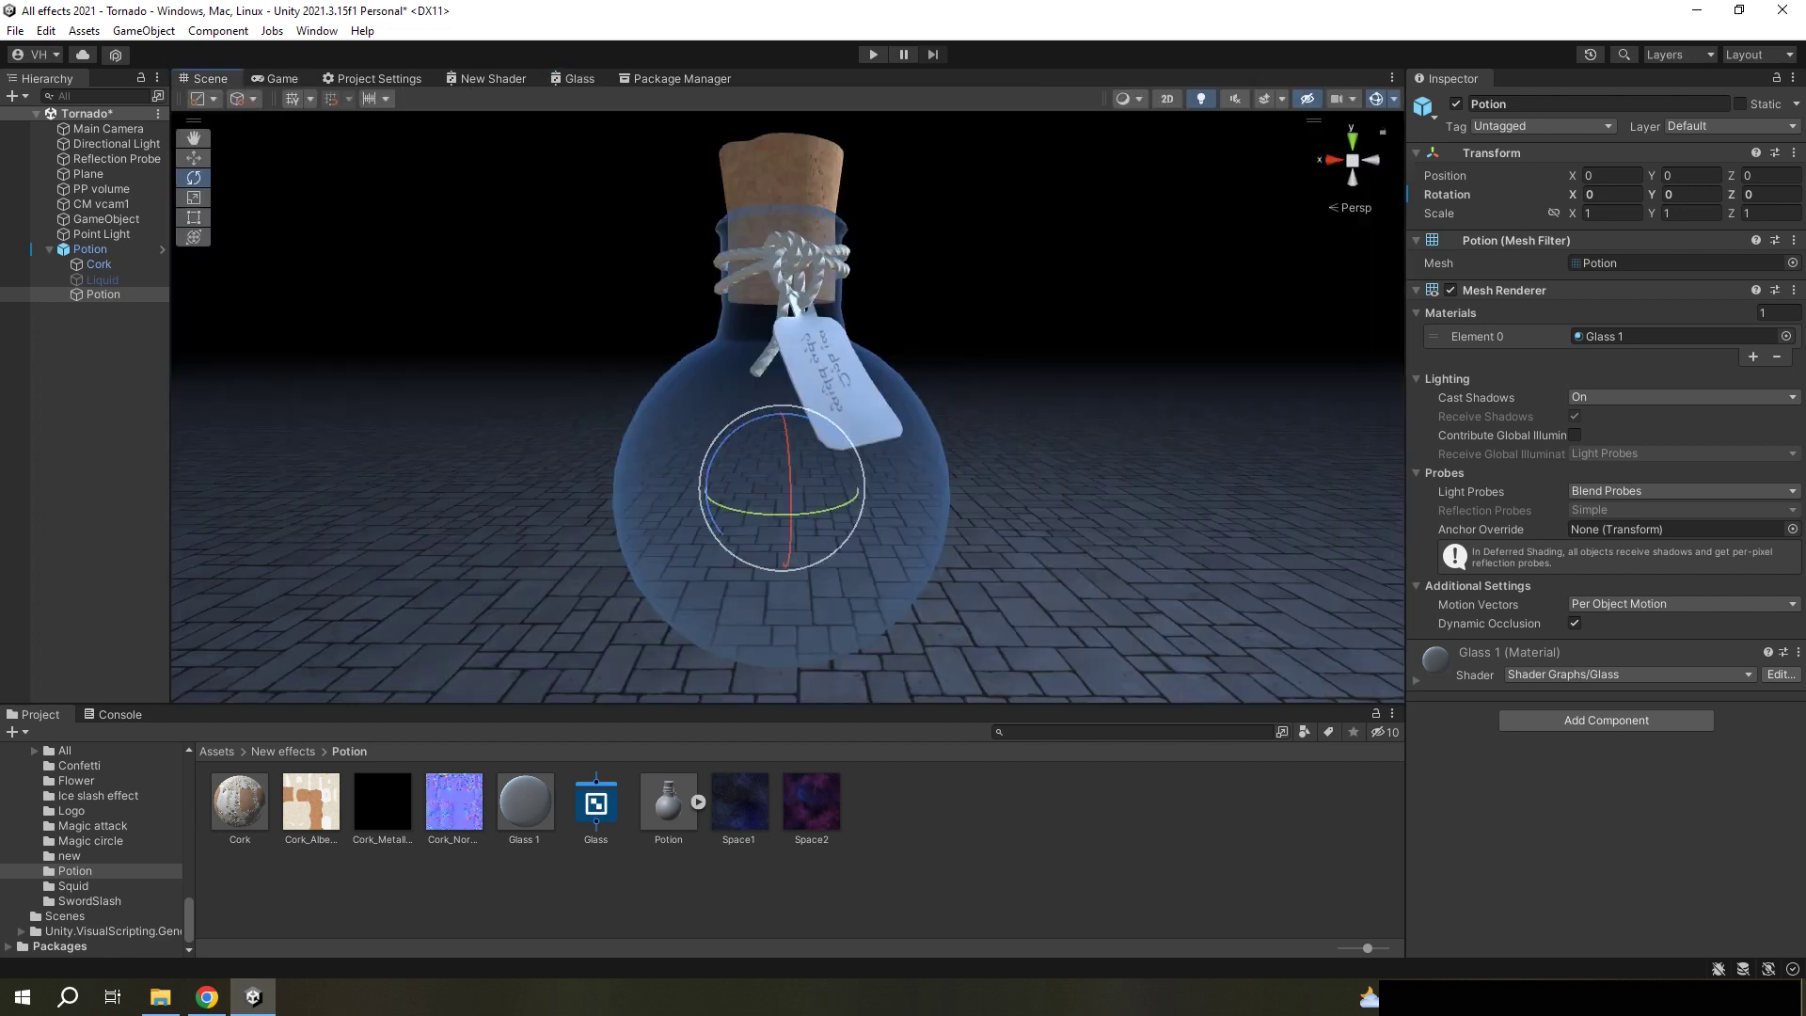
pyautogui.press('w')
pyautogui.click(936, 825)
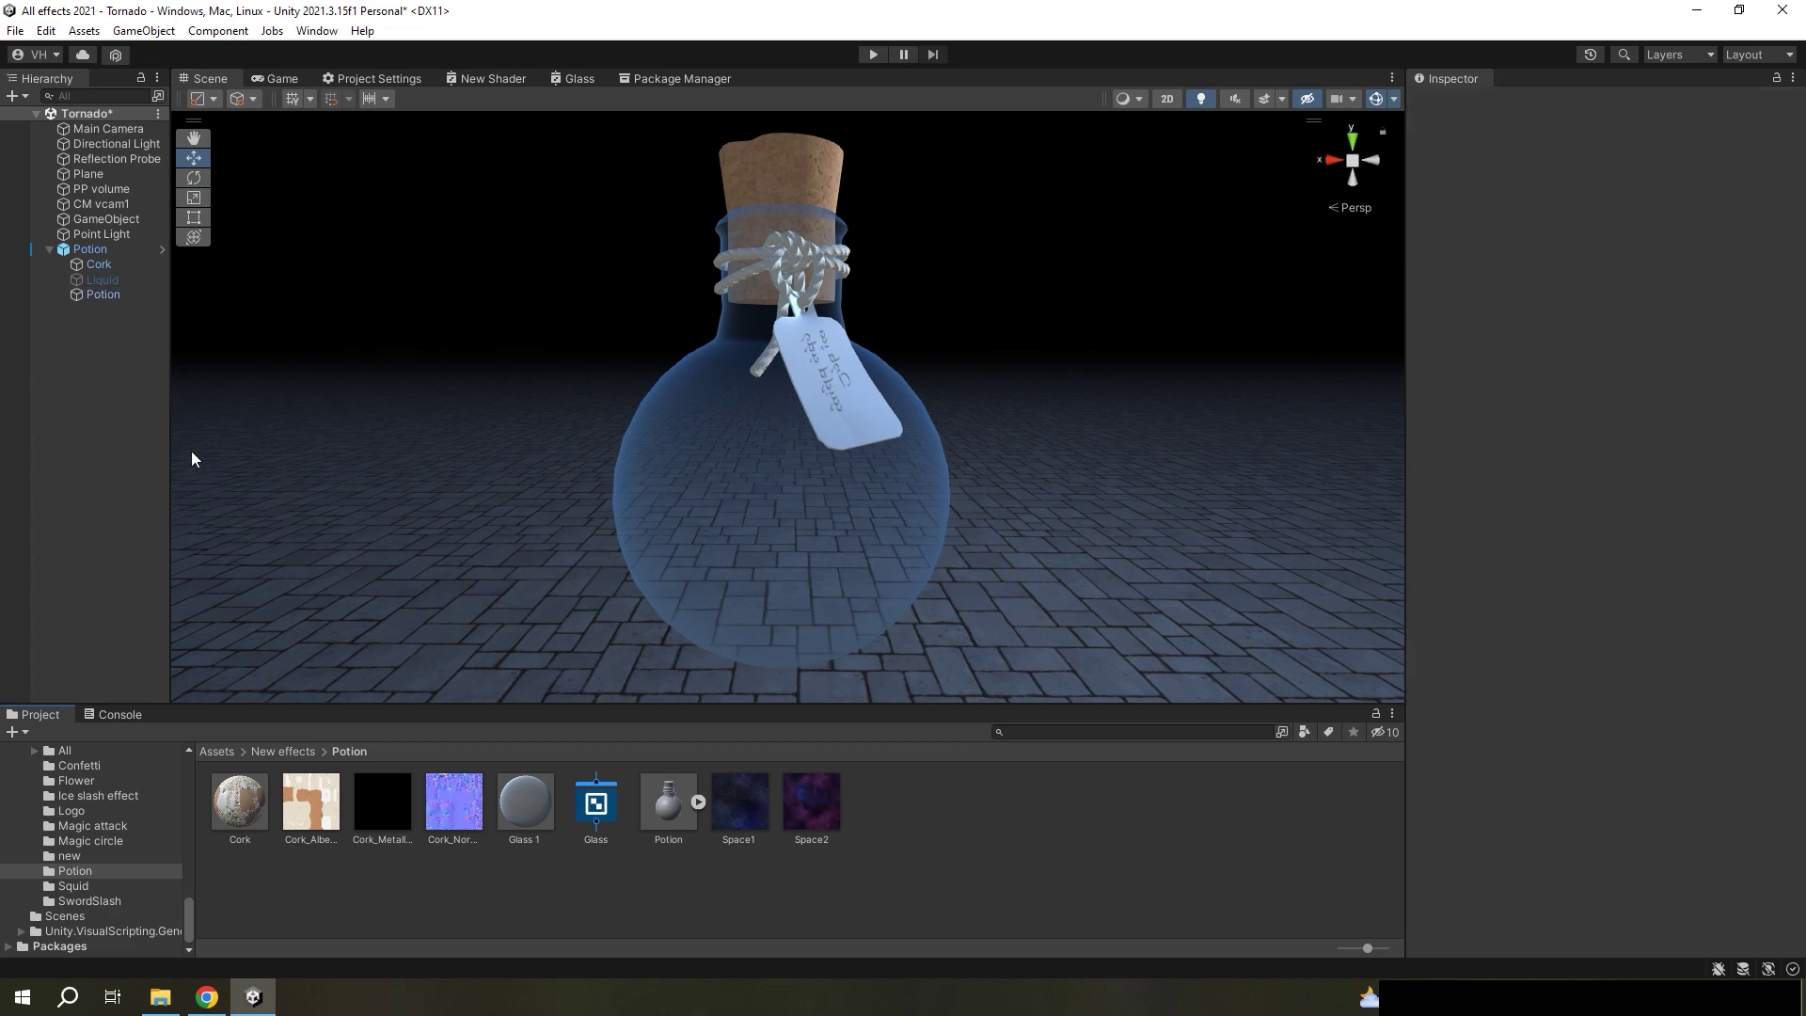
pyautogui.click(102, 280)
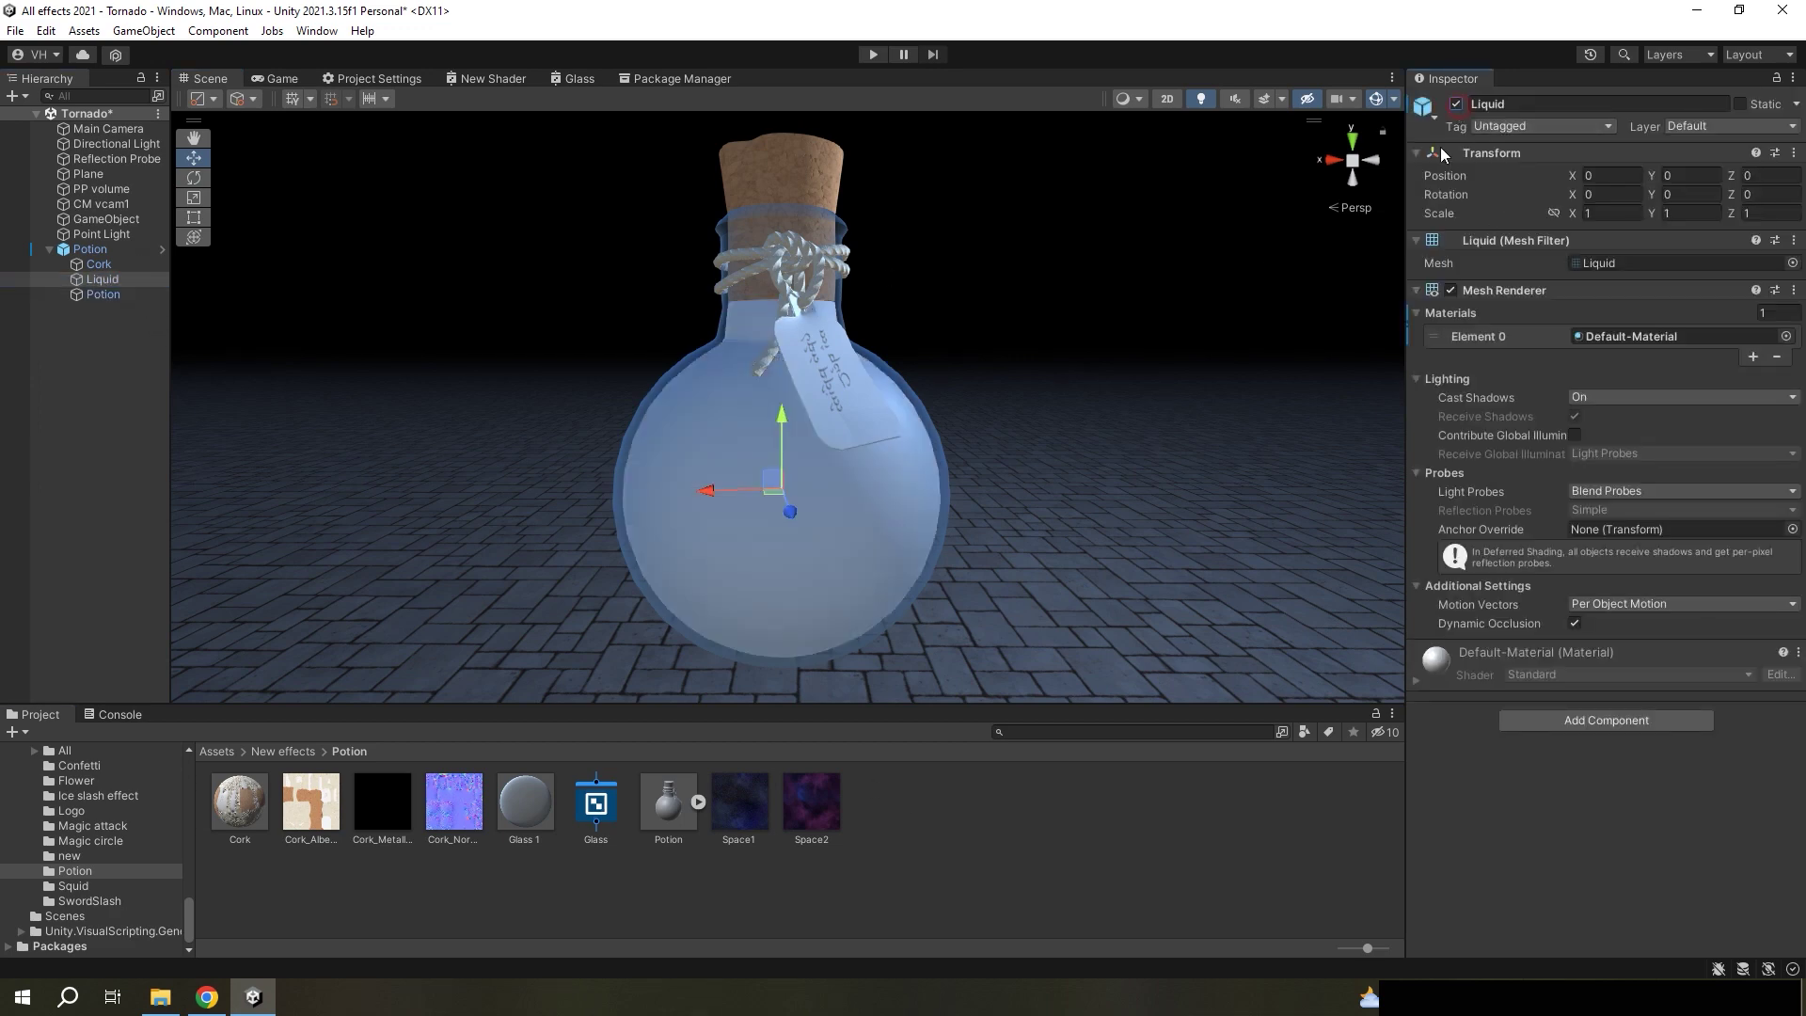
# - Create a built-in Unlit Shader Graph in the Potion folder named PotionLiquid
pyautogui.click(909, 820)
pyautogui.rightClick(909, 821)
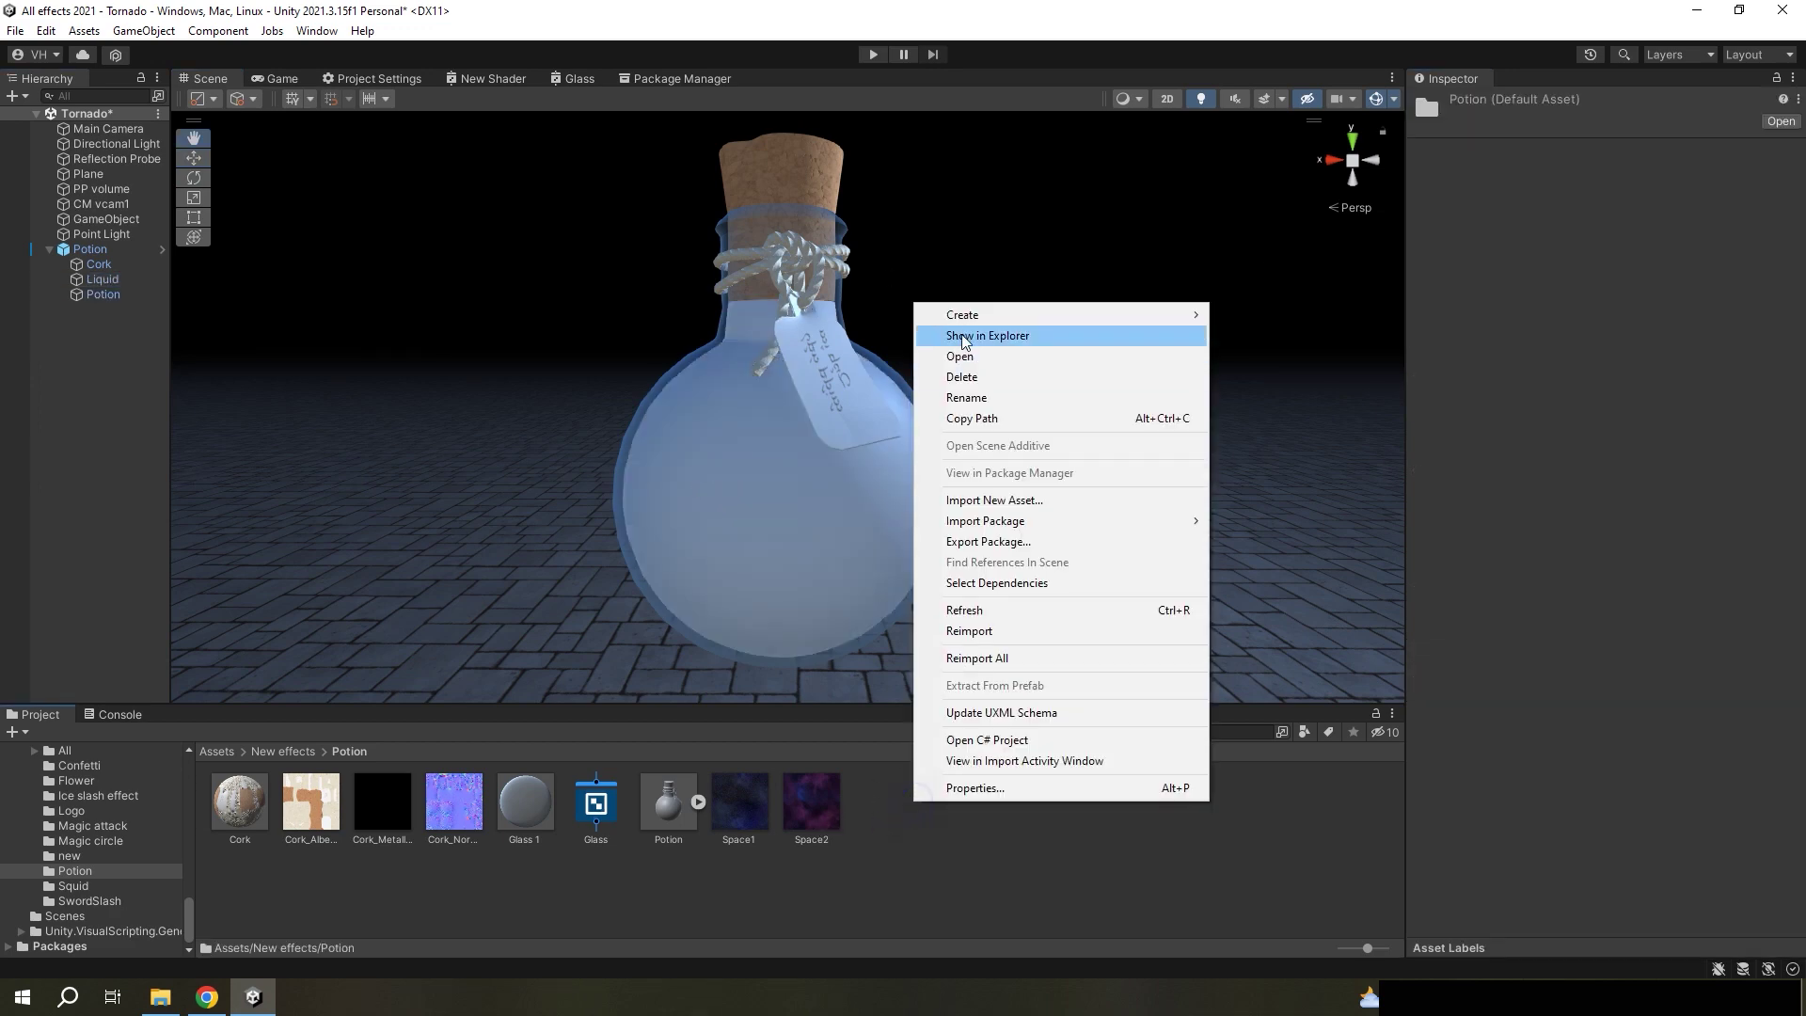
pyautogui.moveTo(978, 315)
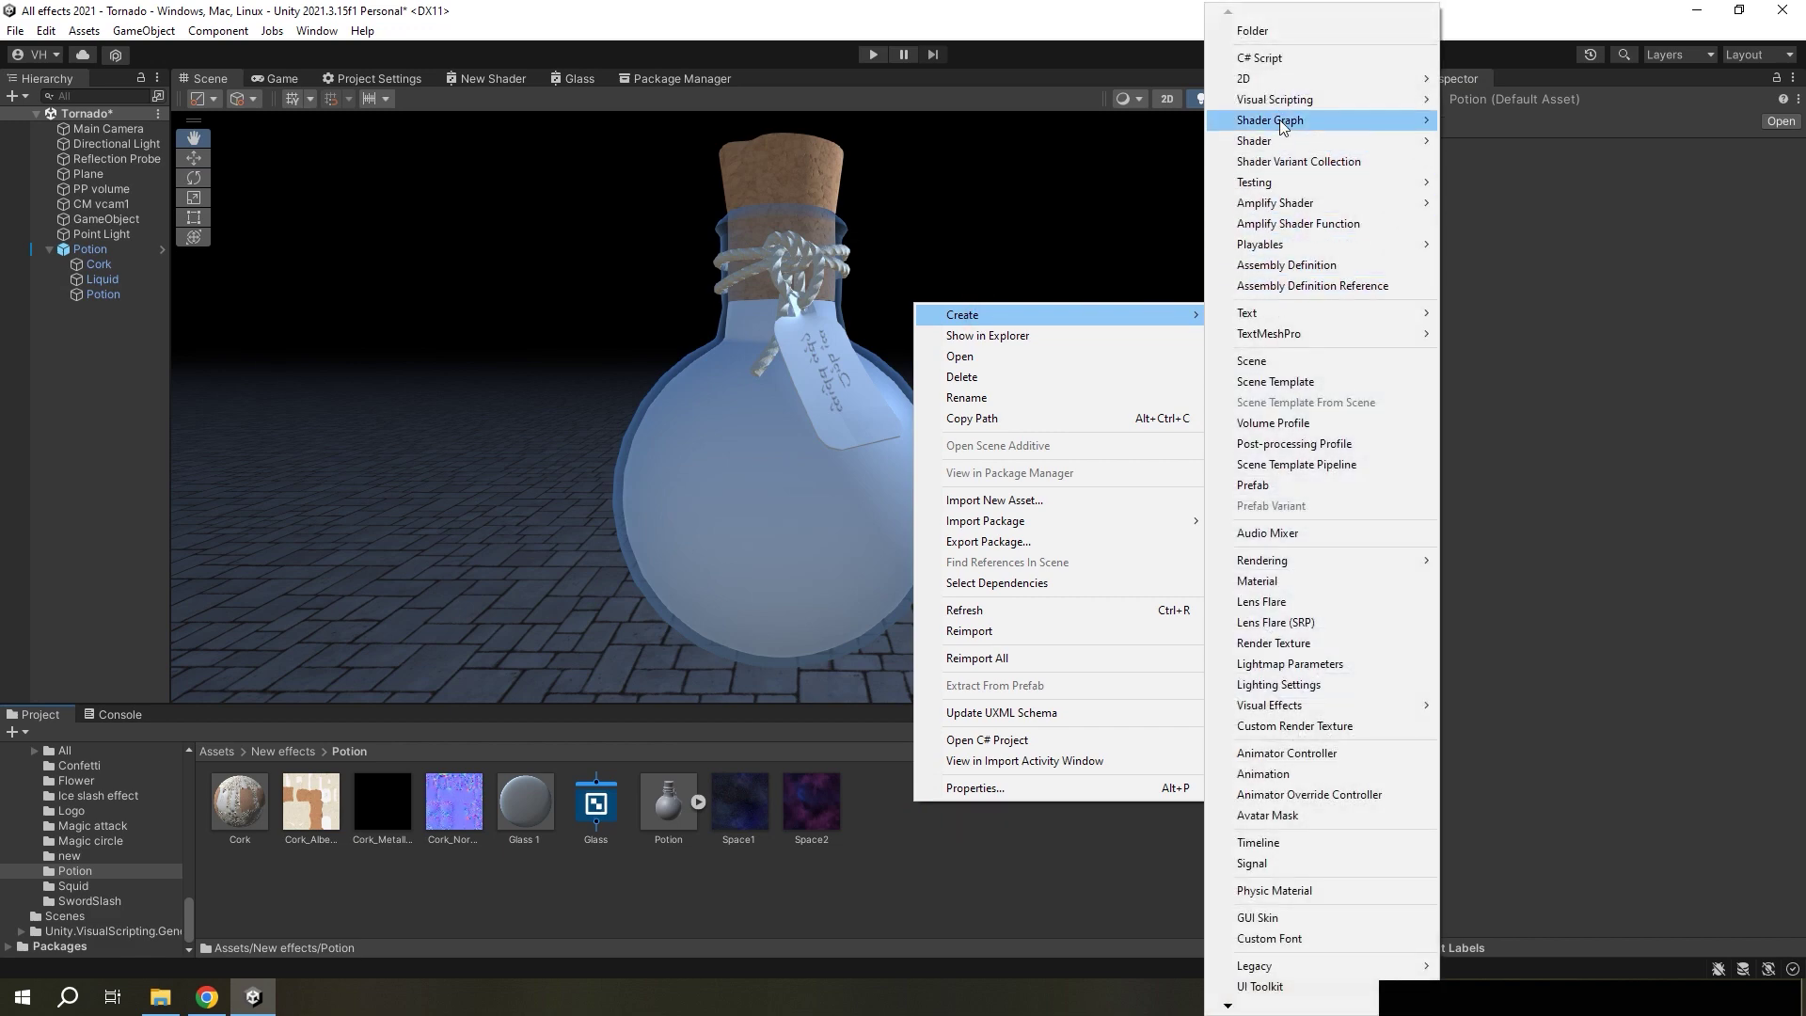
pyautogui.moveTo(1272, 119)
pyautogui.moveTo(1503, 171)
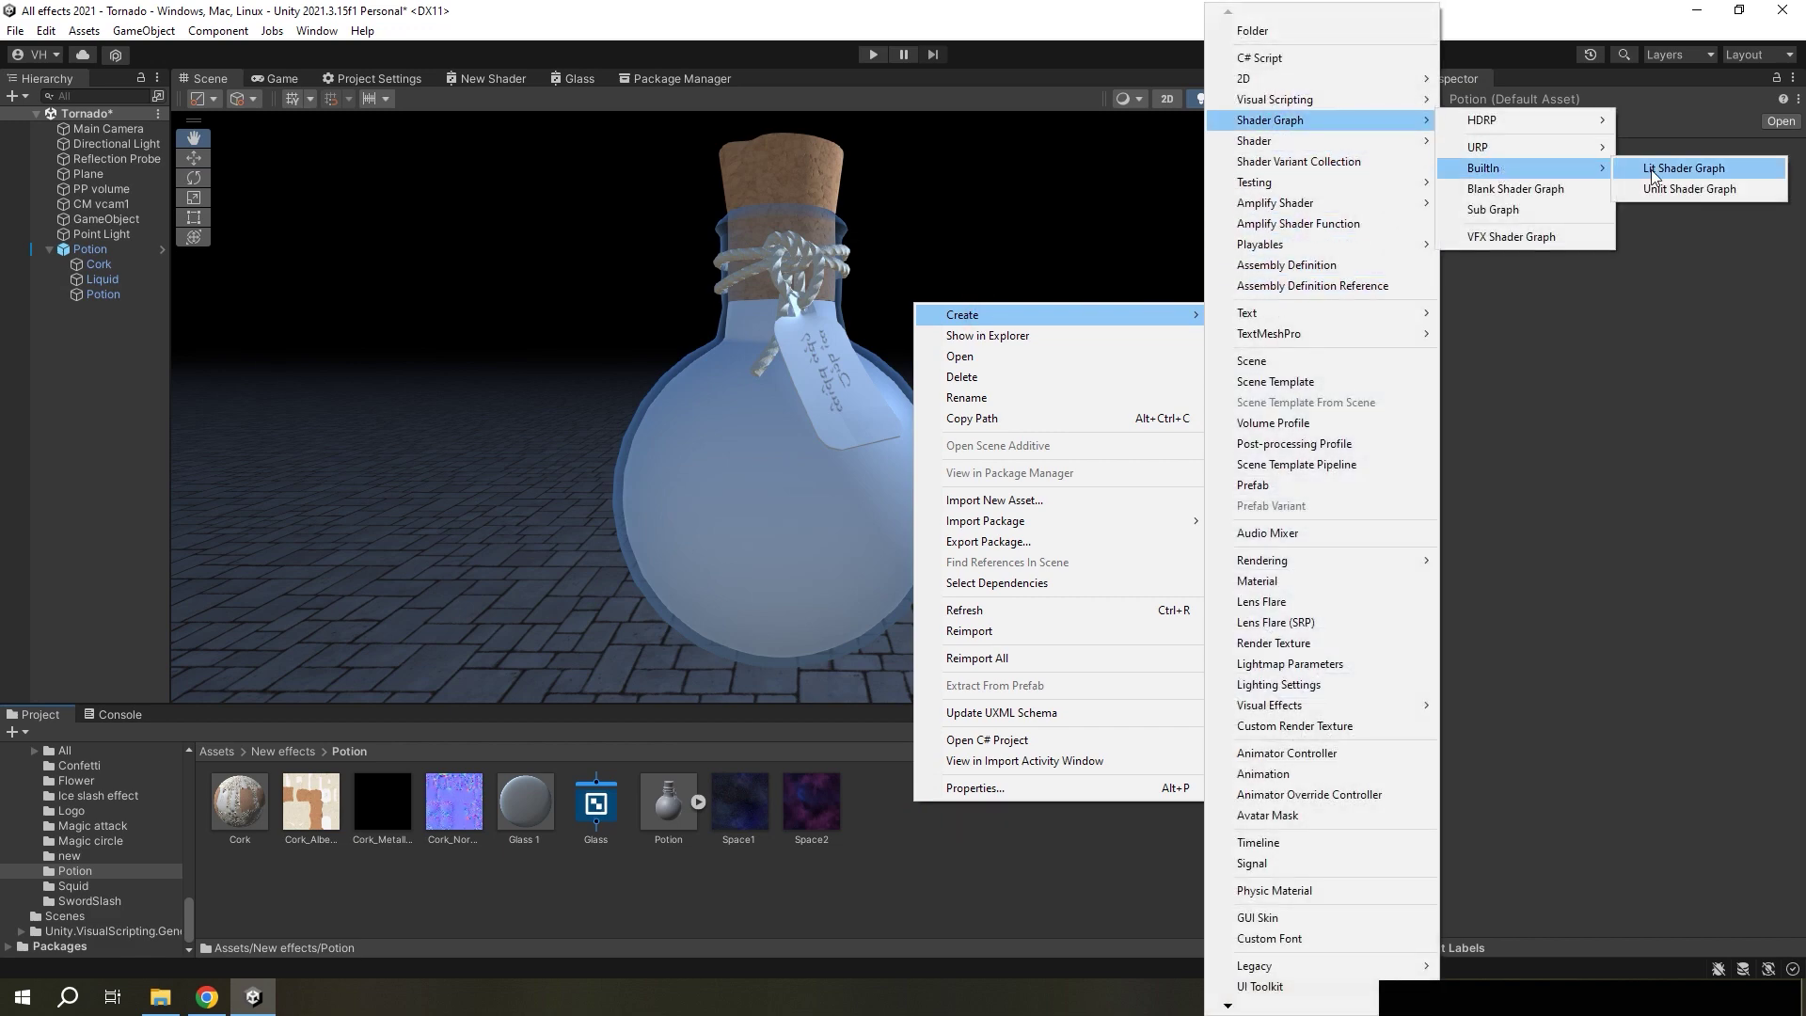
pyautogui.click(1674, 188)
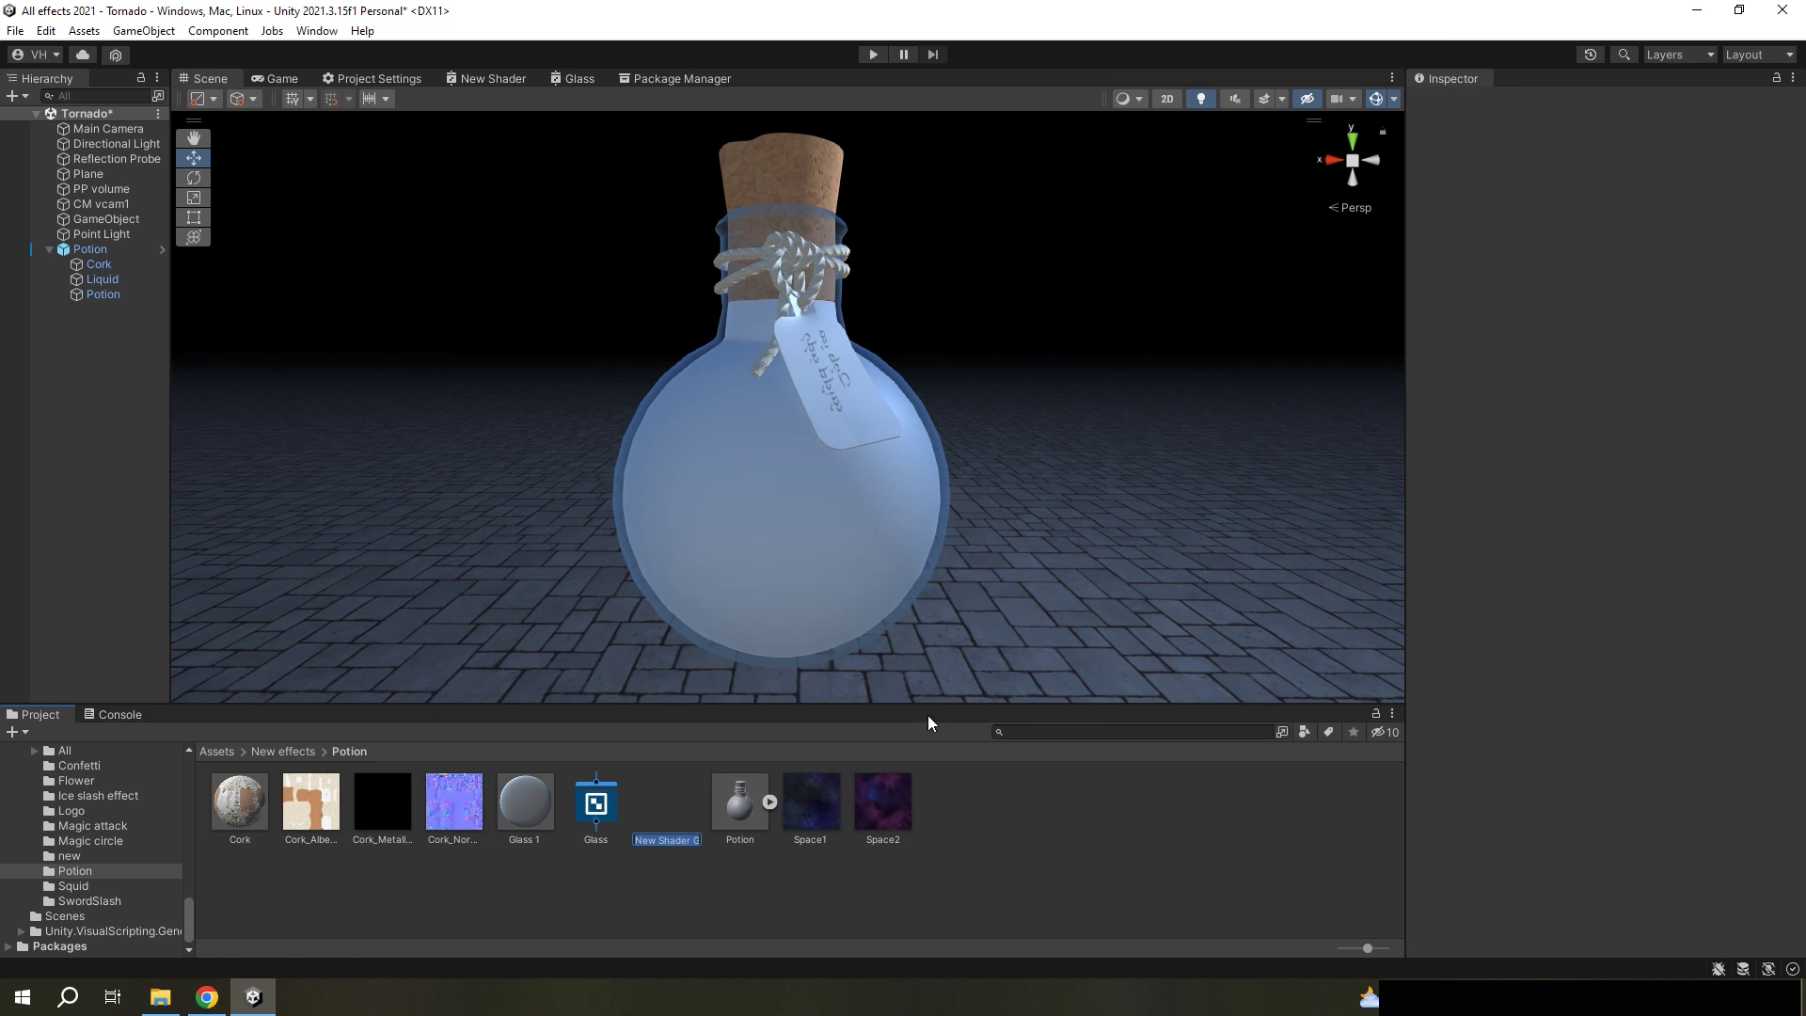
pyautogui.write('PotionLiquid')
pyautogui.press('Return')
# - Create a PotionLiquid material from the PotionLiquid shader
pyautogui.rightClick(741, 811)
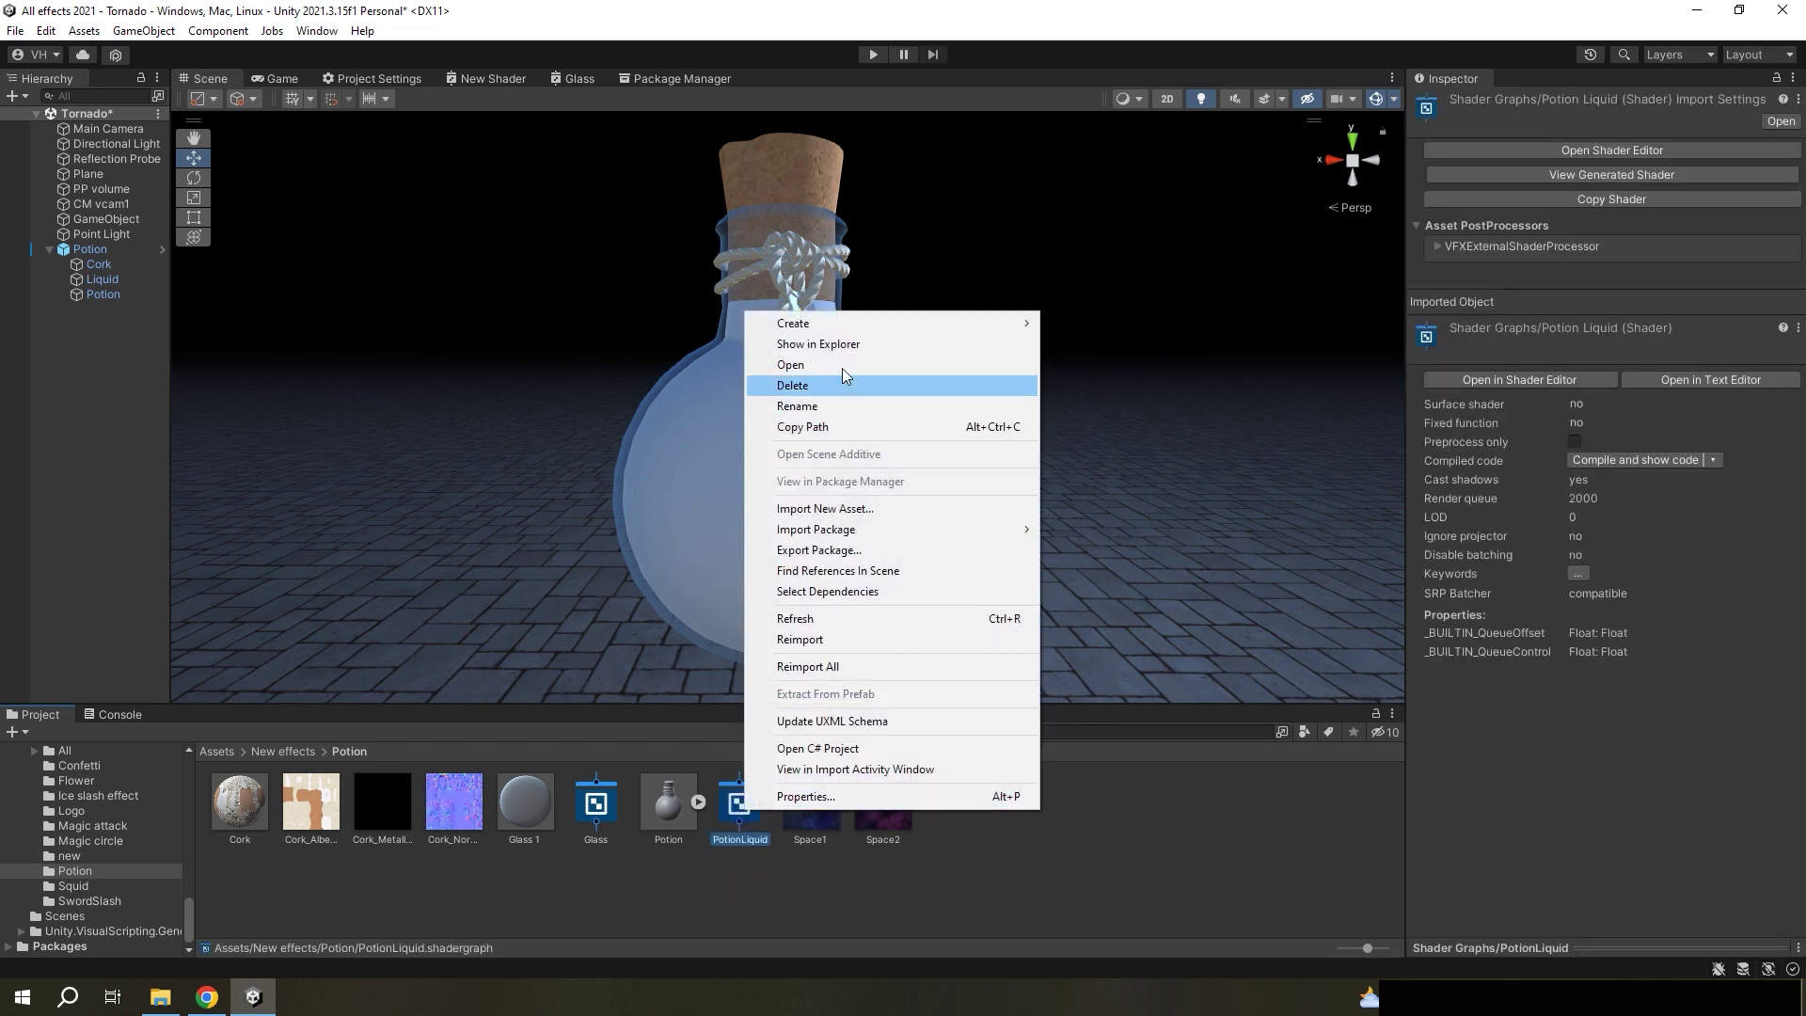
pyautogui.moveTo(828, 324)
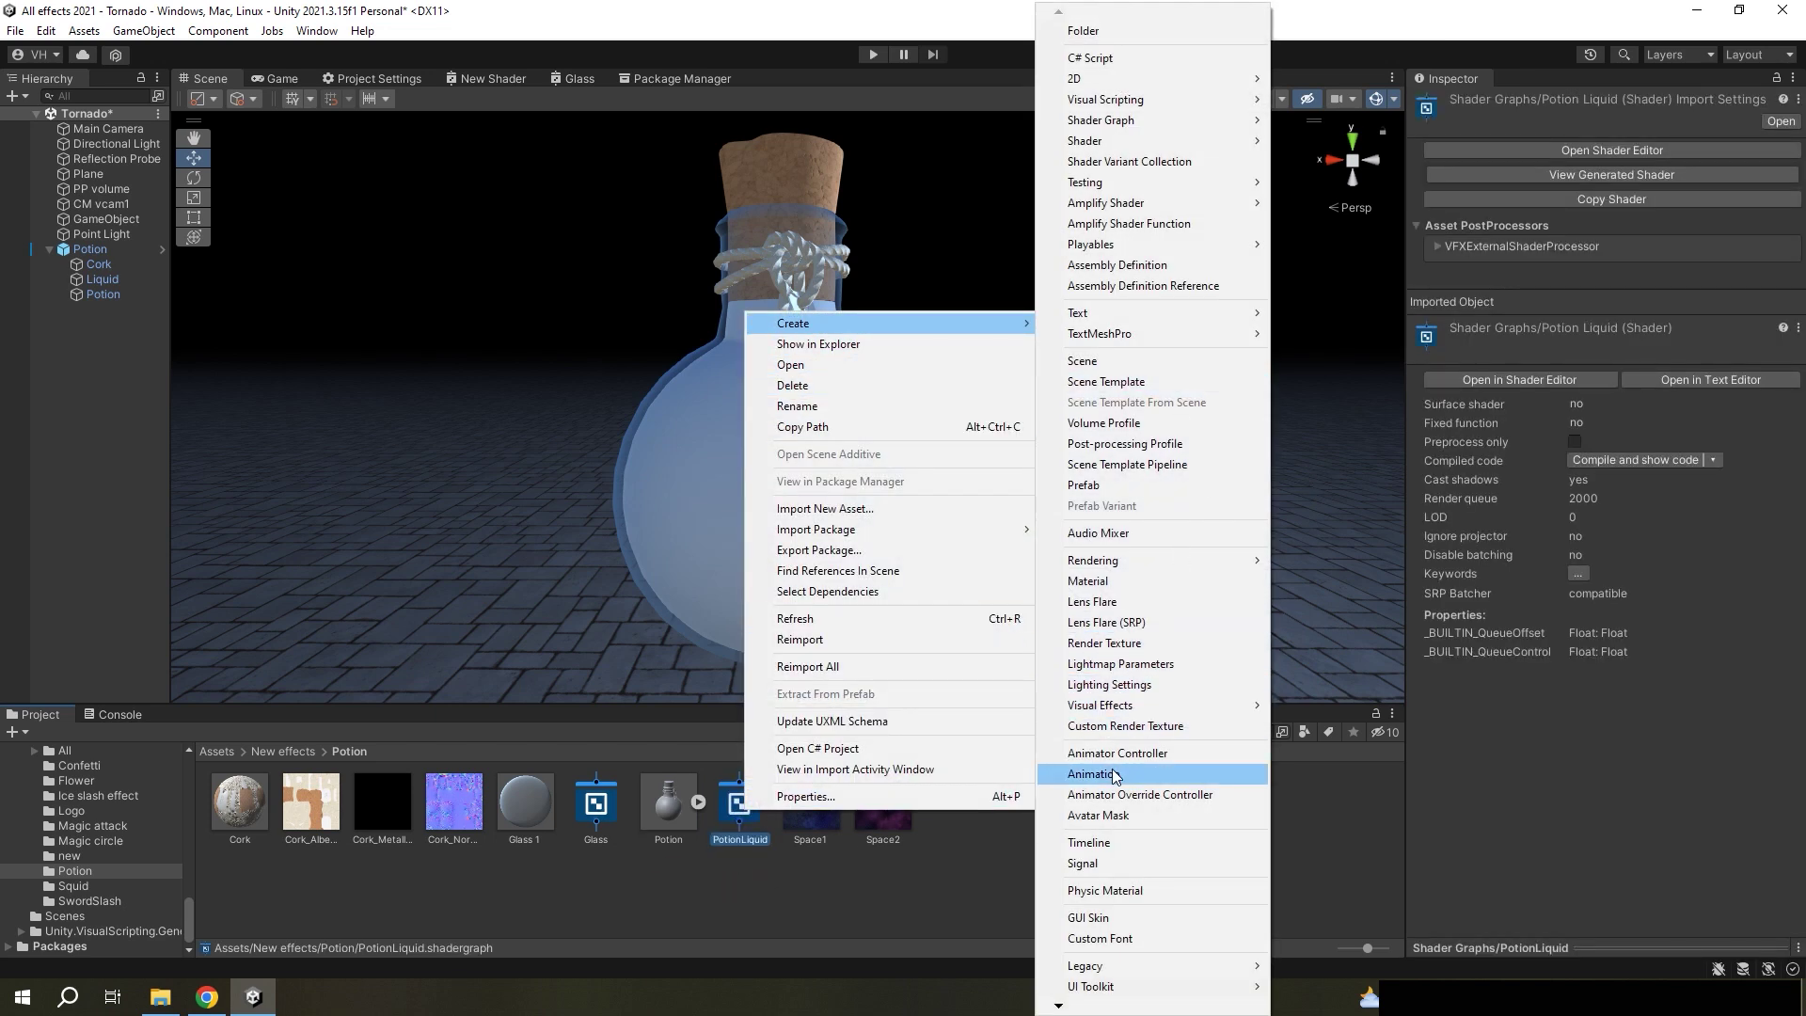
pyautogui.click(1114, 581)
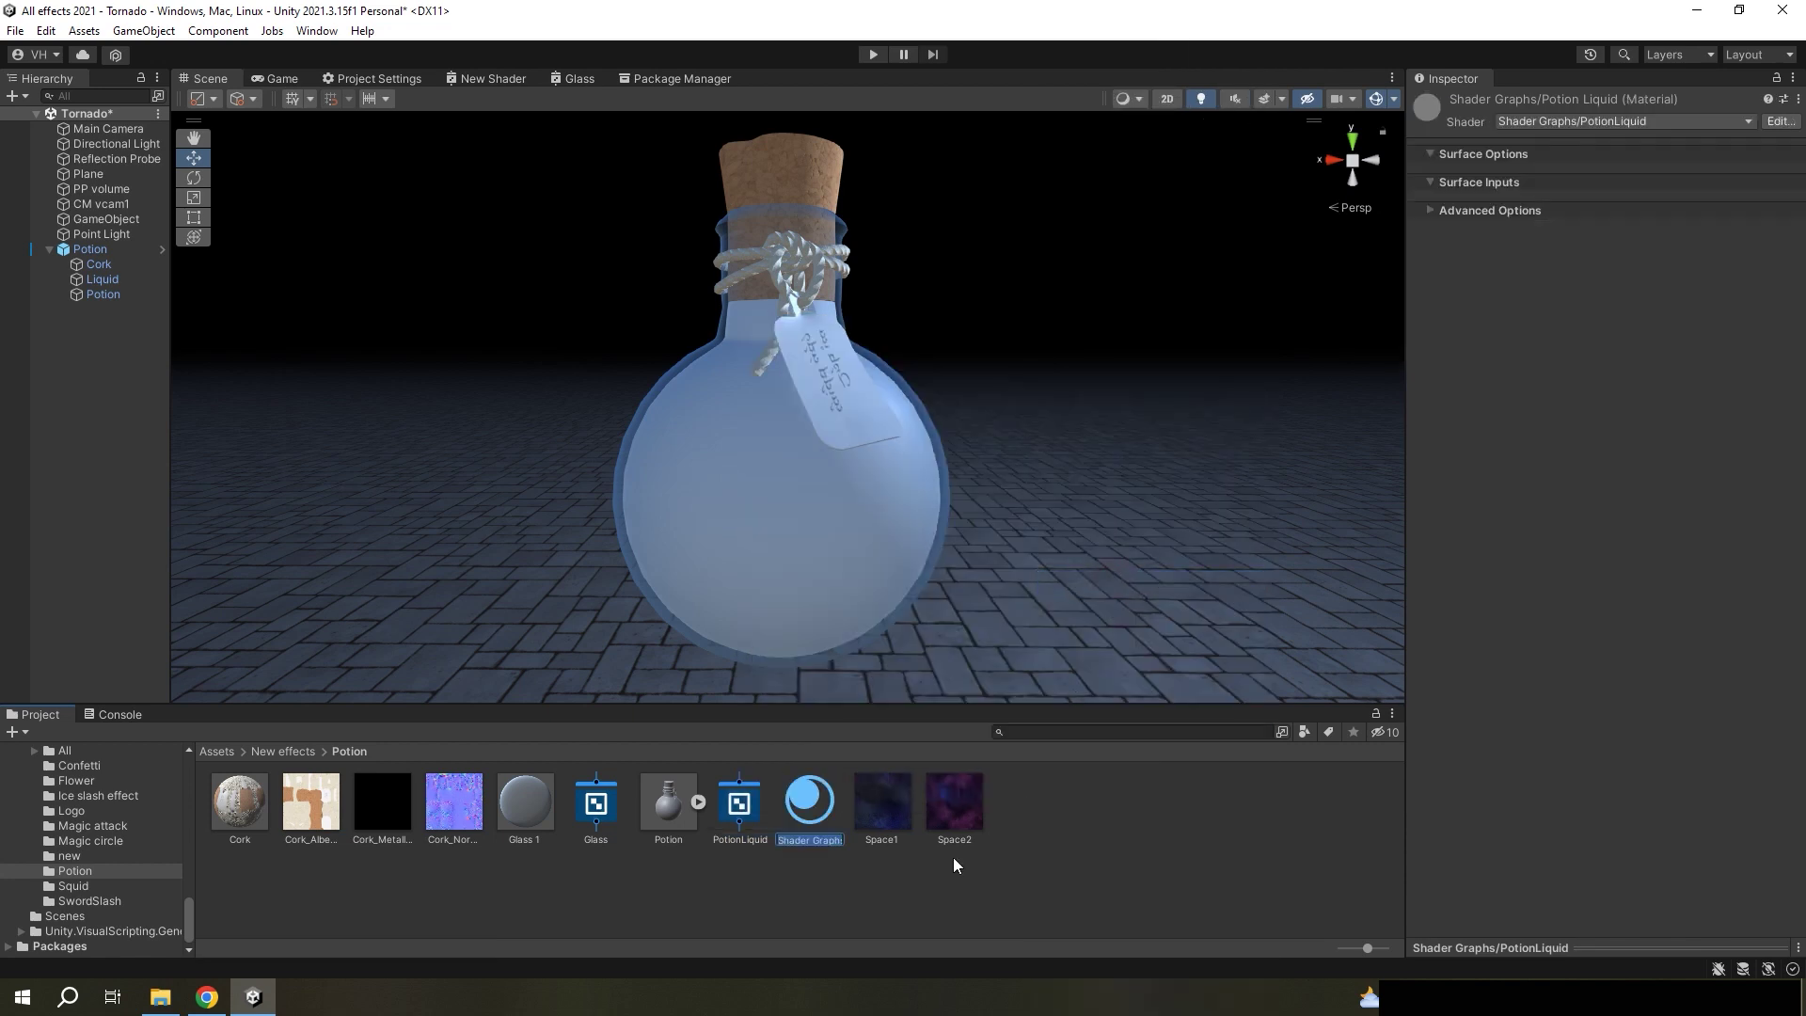
pyautogui.write('PotionLiquid')
pyautogui.press('Return')
# - Assign the PotionLiquid material to the Liquid mesh's Element 0
pyautogui.click(101, 279)
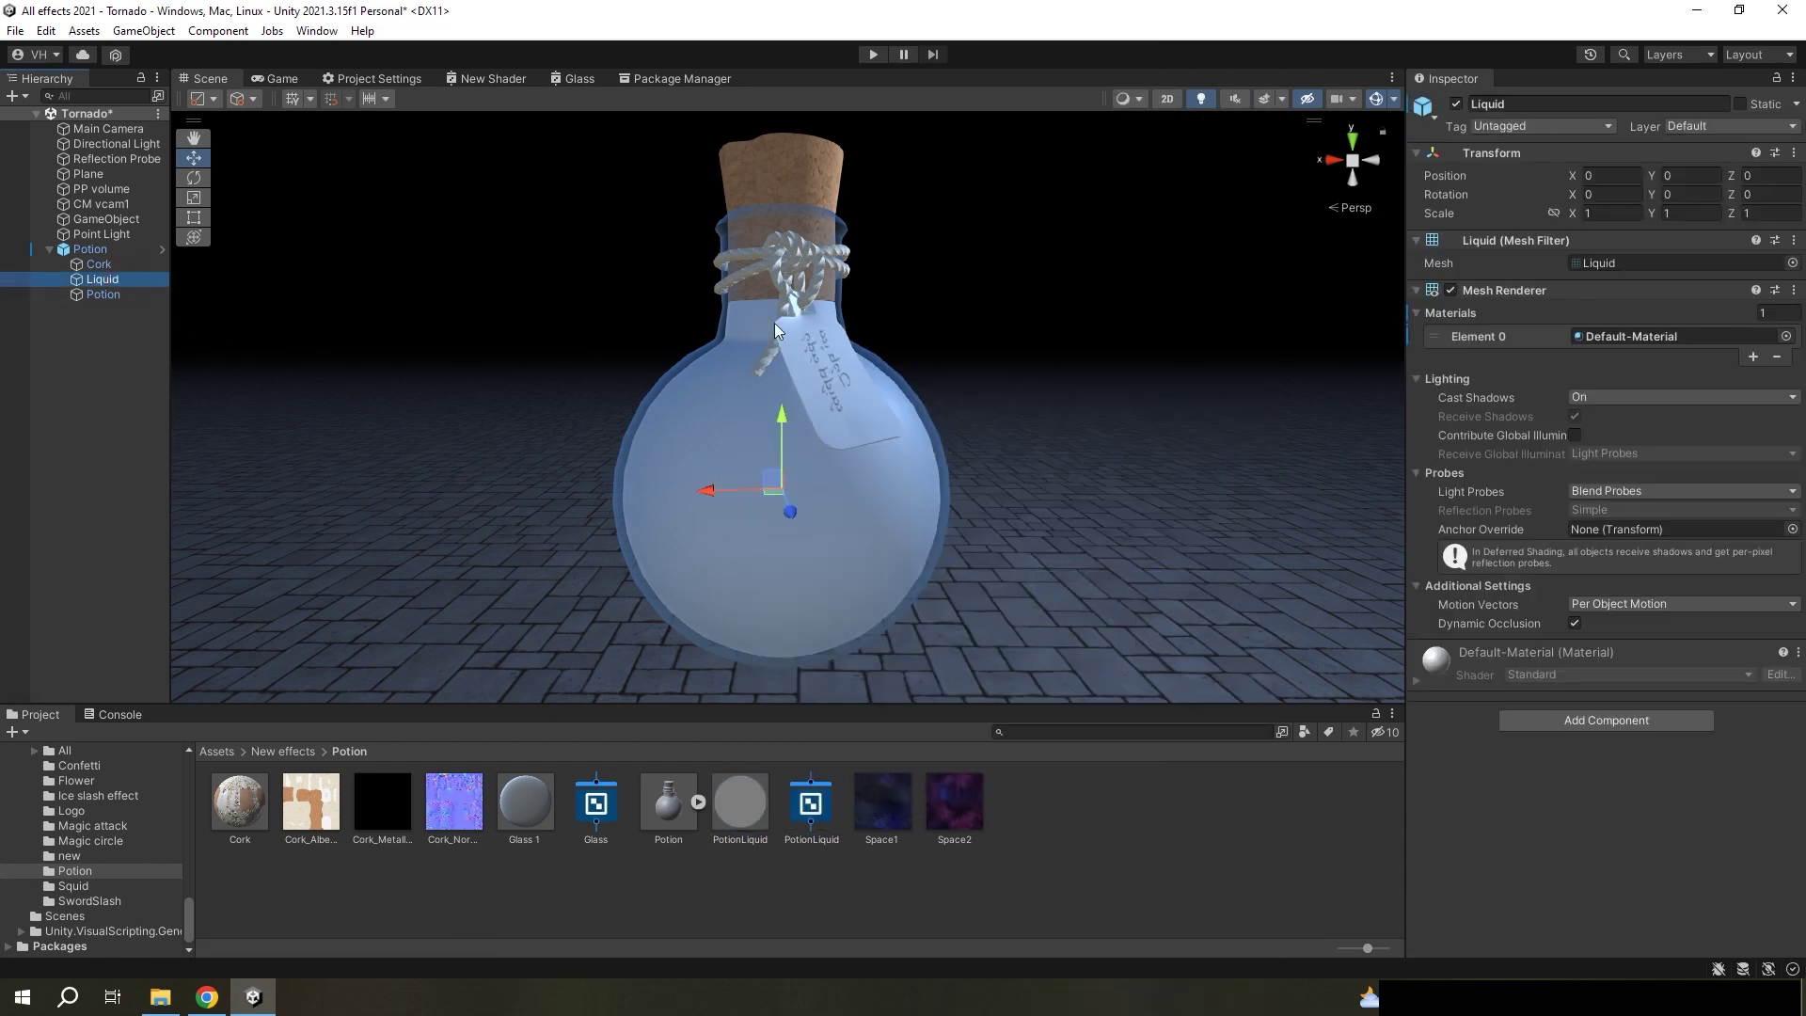
pyautogui.moveTo(741, 802); pyautogui.dragTo(1635, 339)
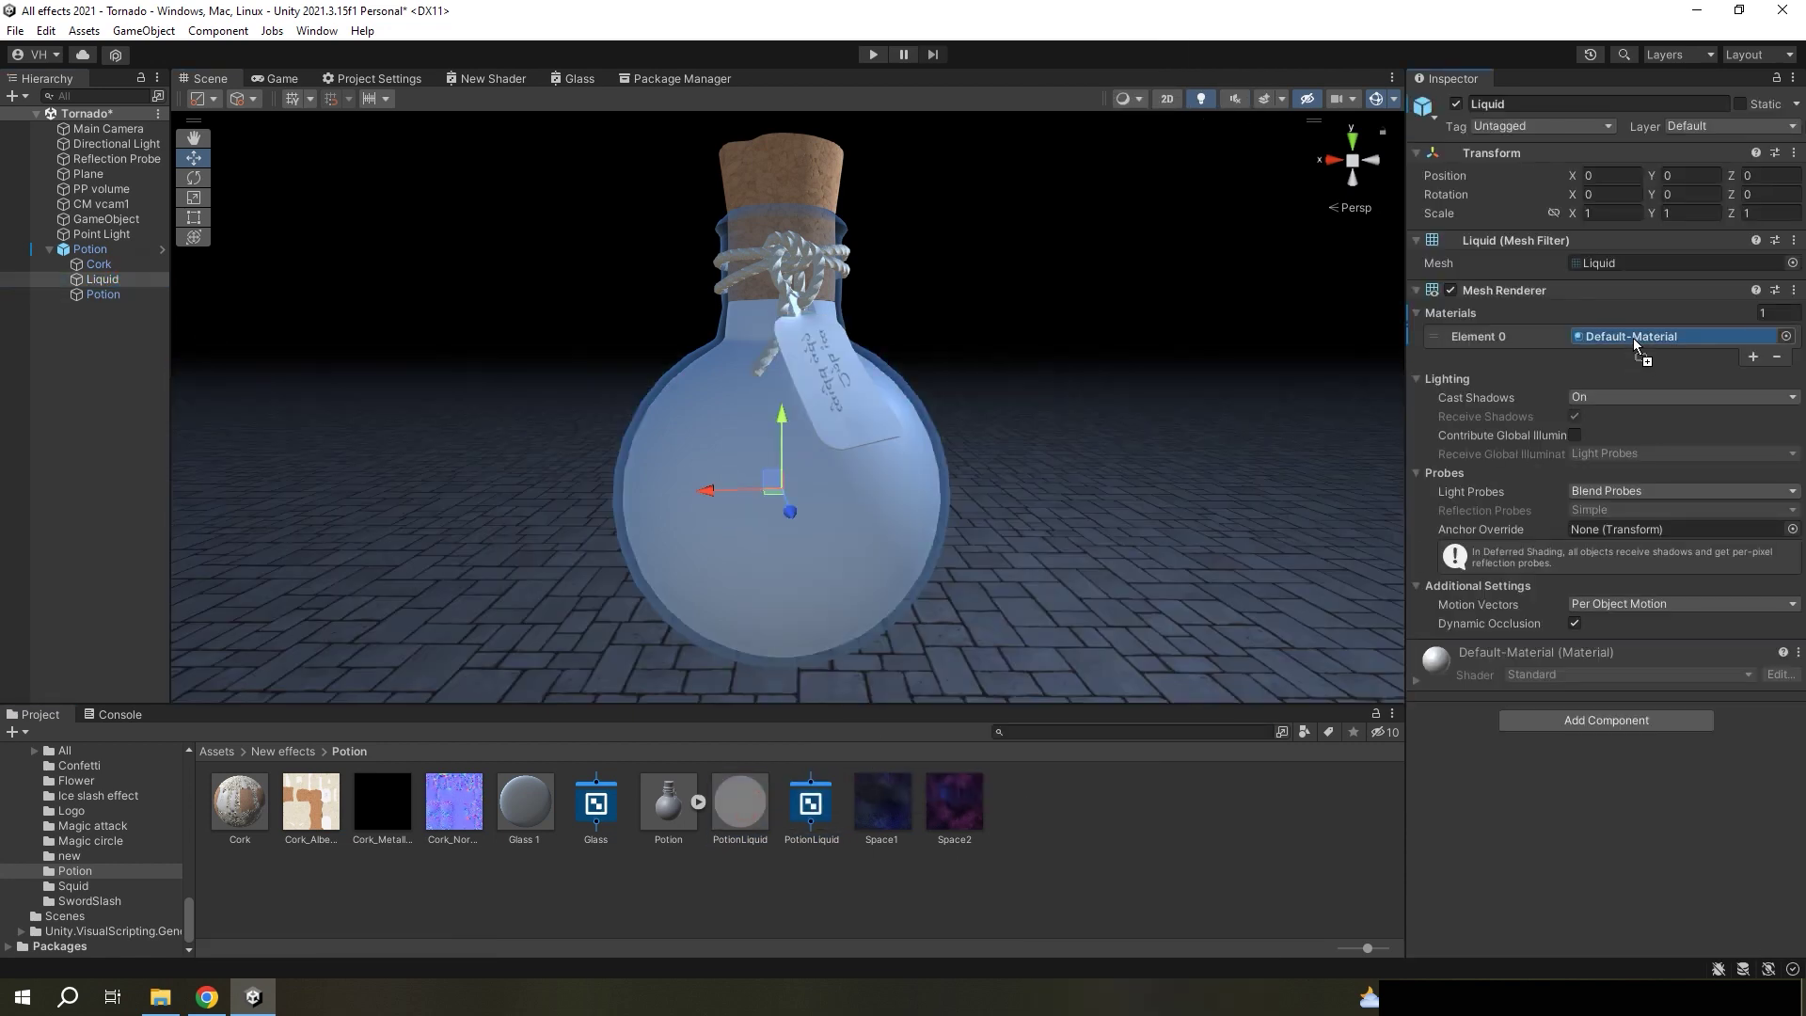
pyautogui.click(1063, 849)
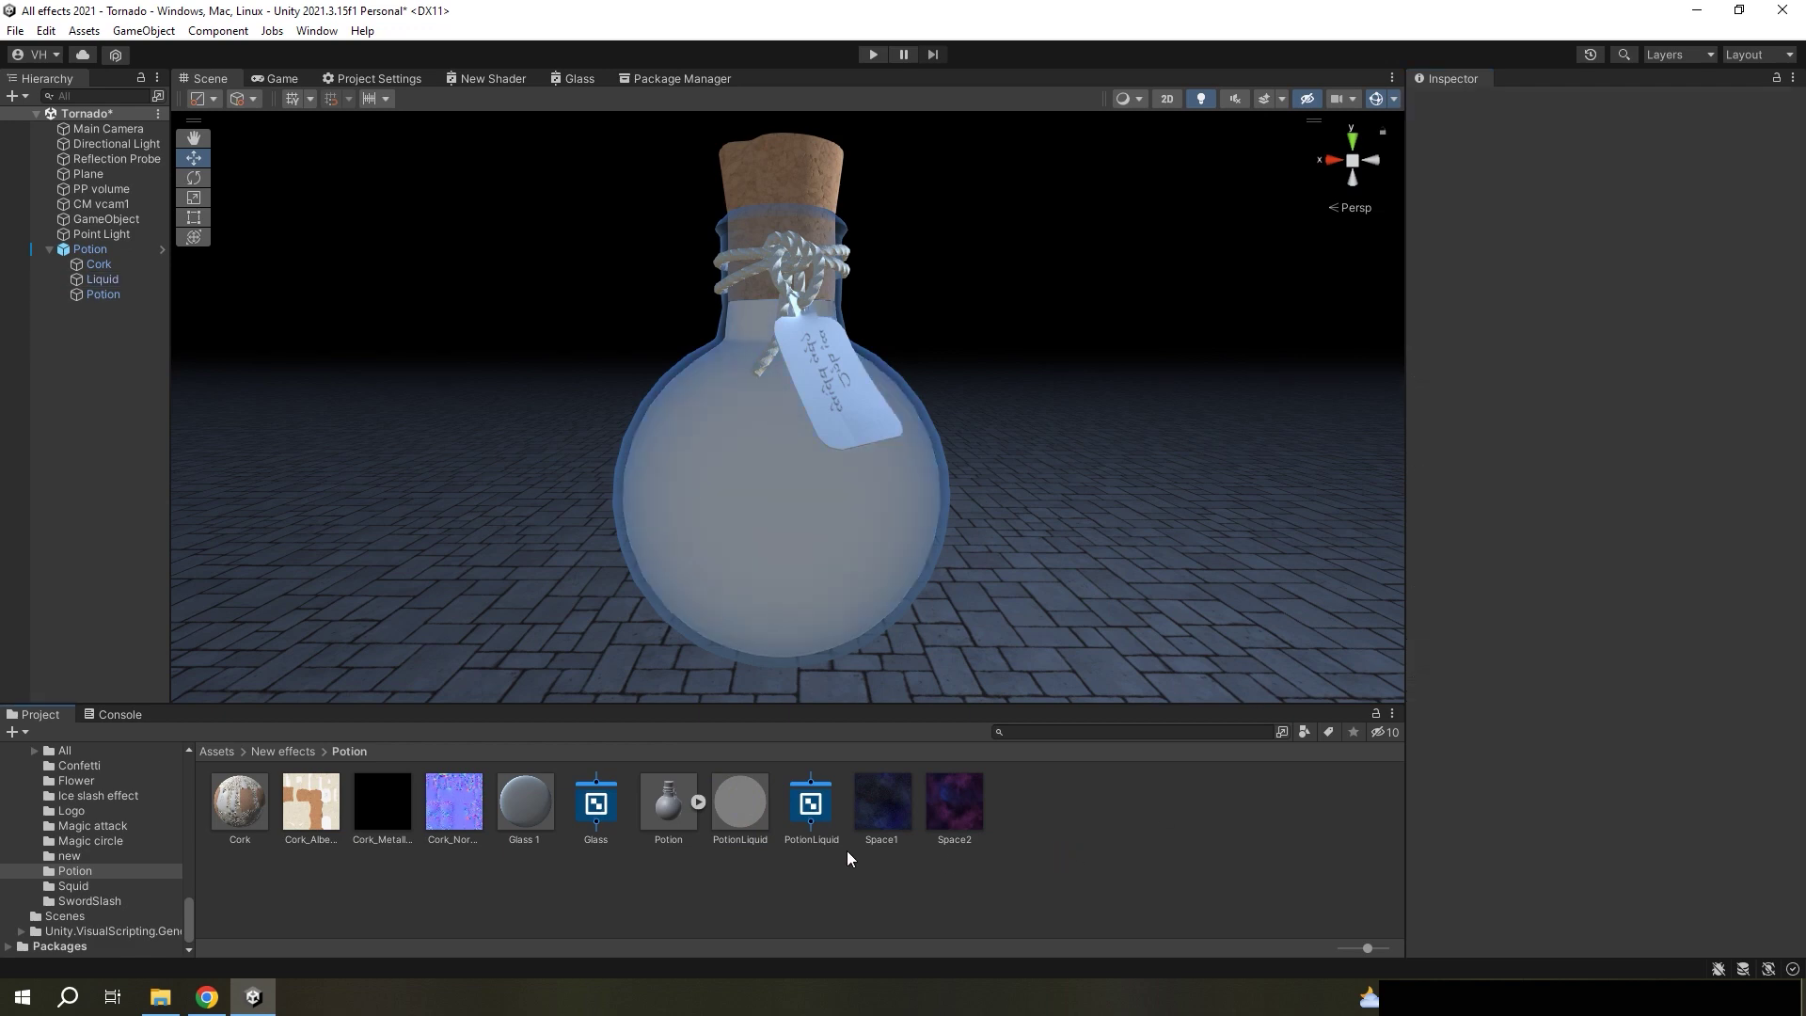
# - In the PotionLiquid graph, set Render Face to Both and enable Alpha Clipping
pyautogui.doubleClick(813, 814)
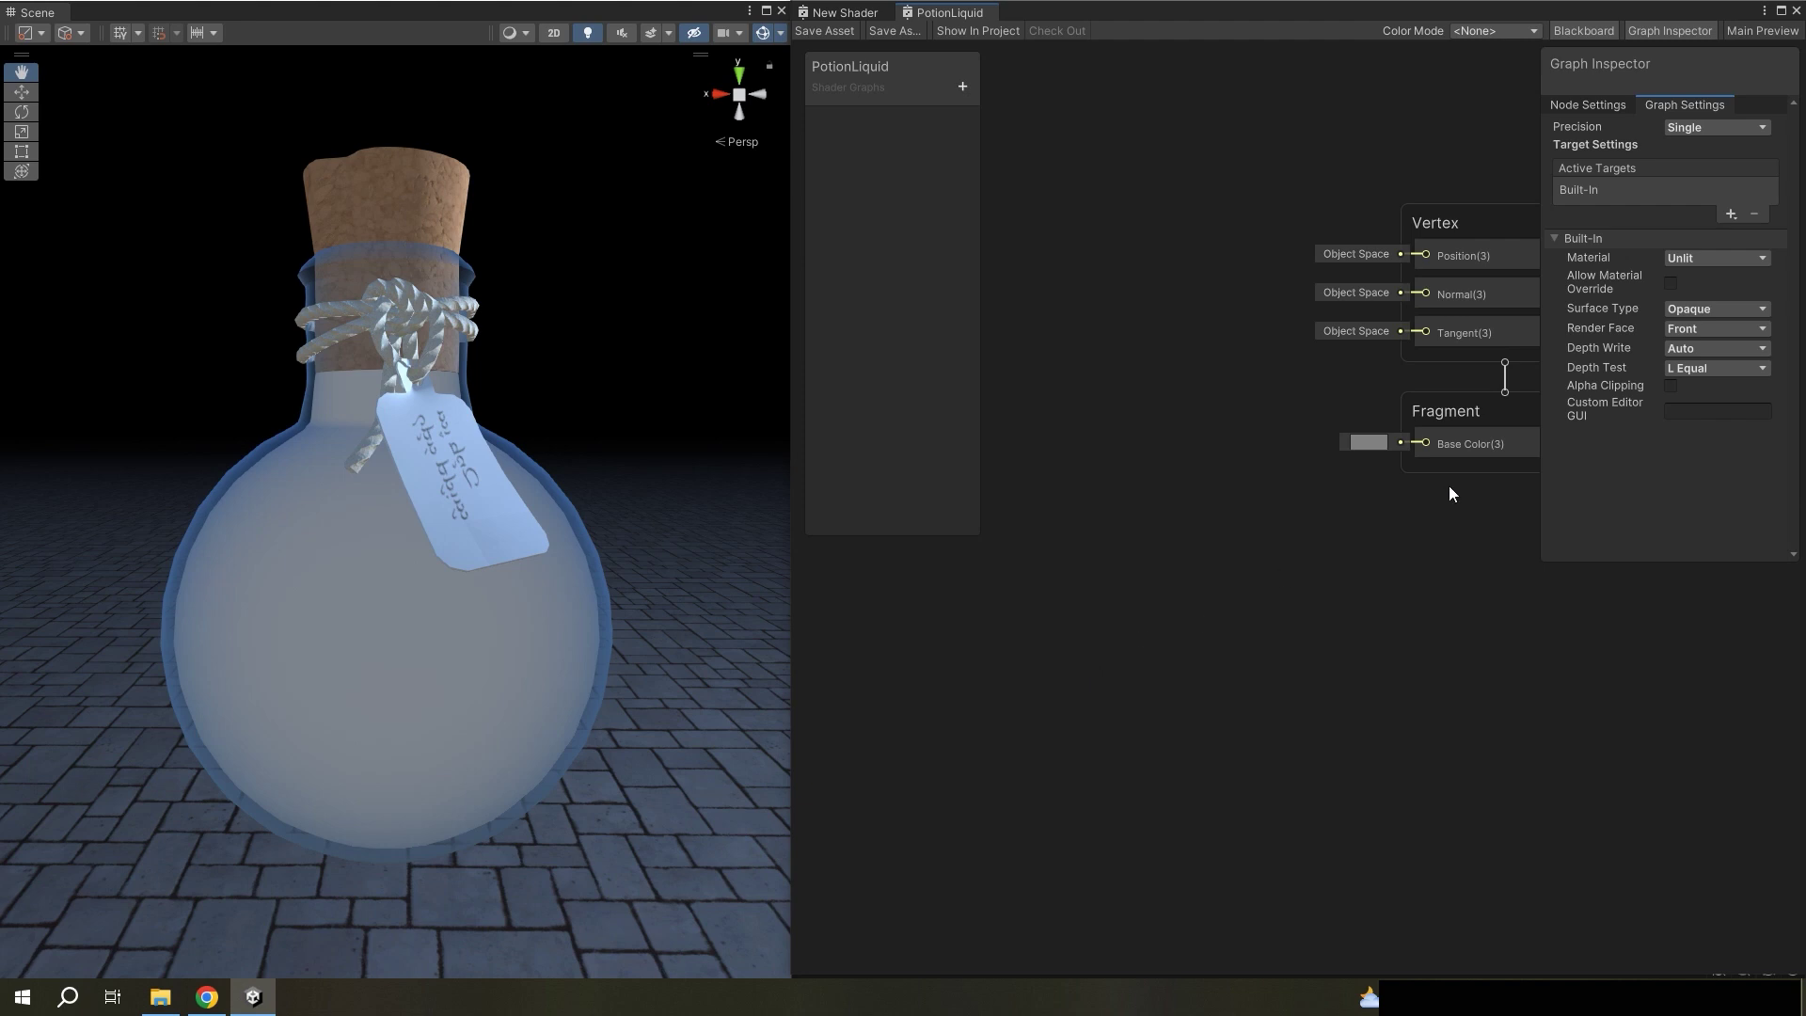
pyautogui.click(1680, 331)
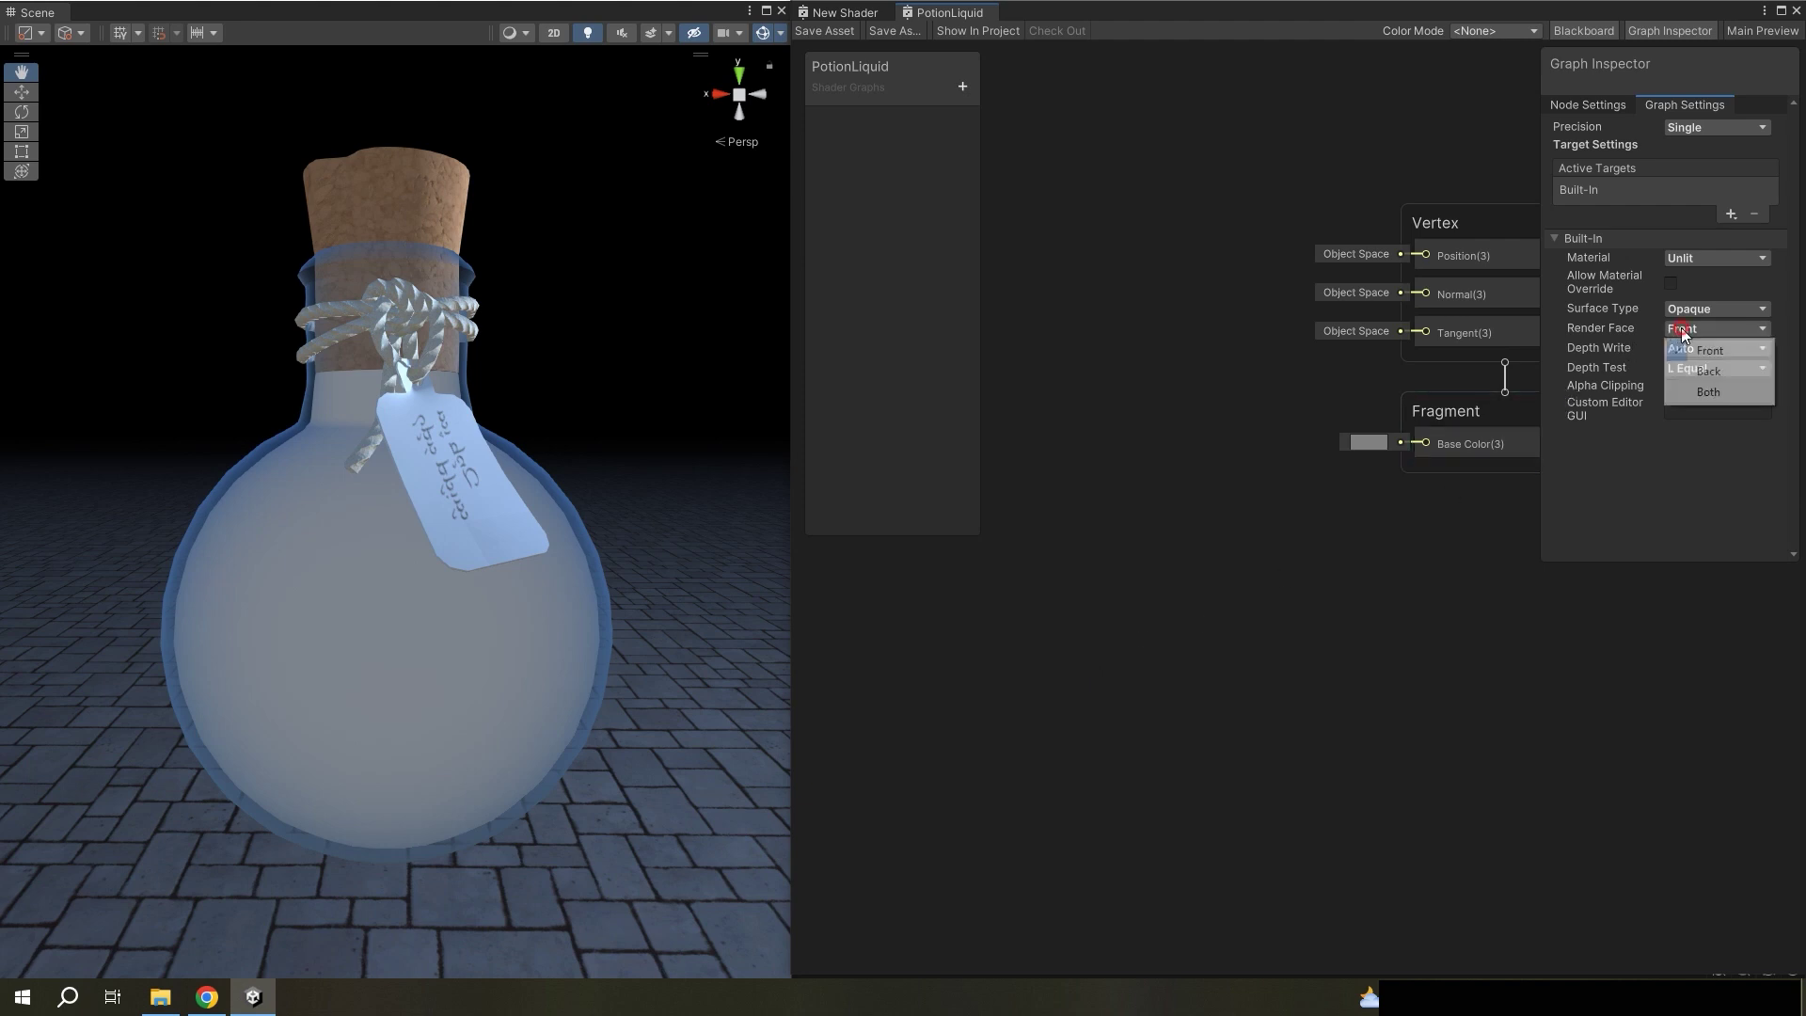
pyautogui.click(1695, 387)
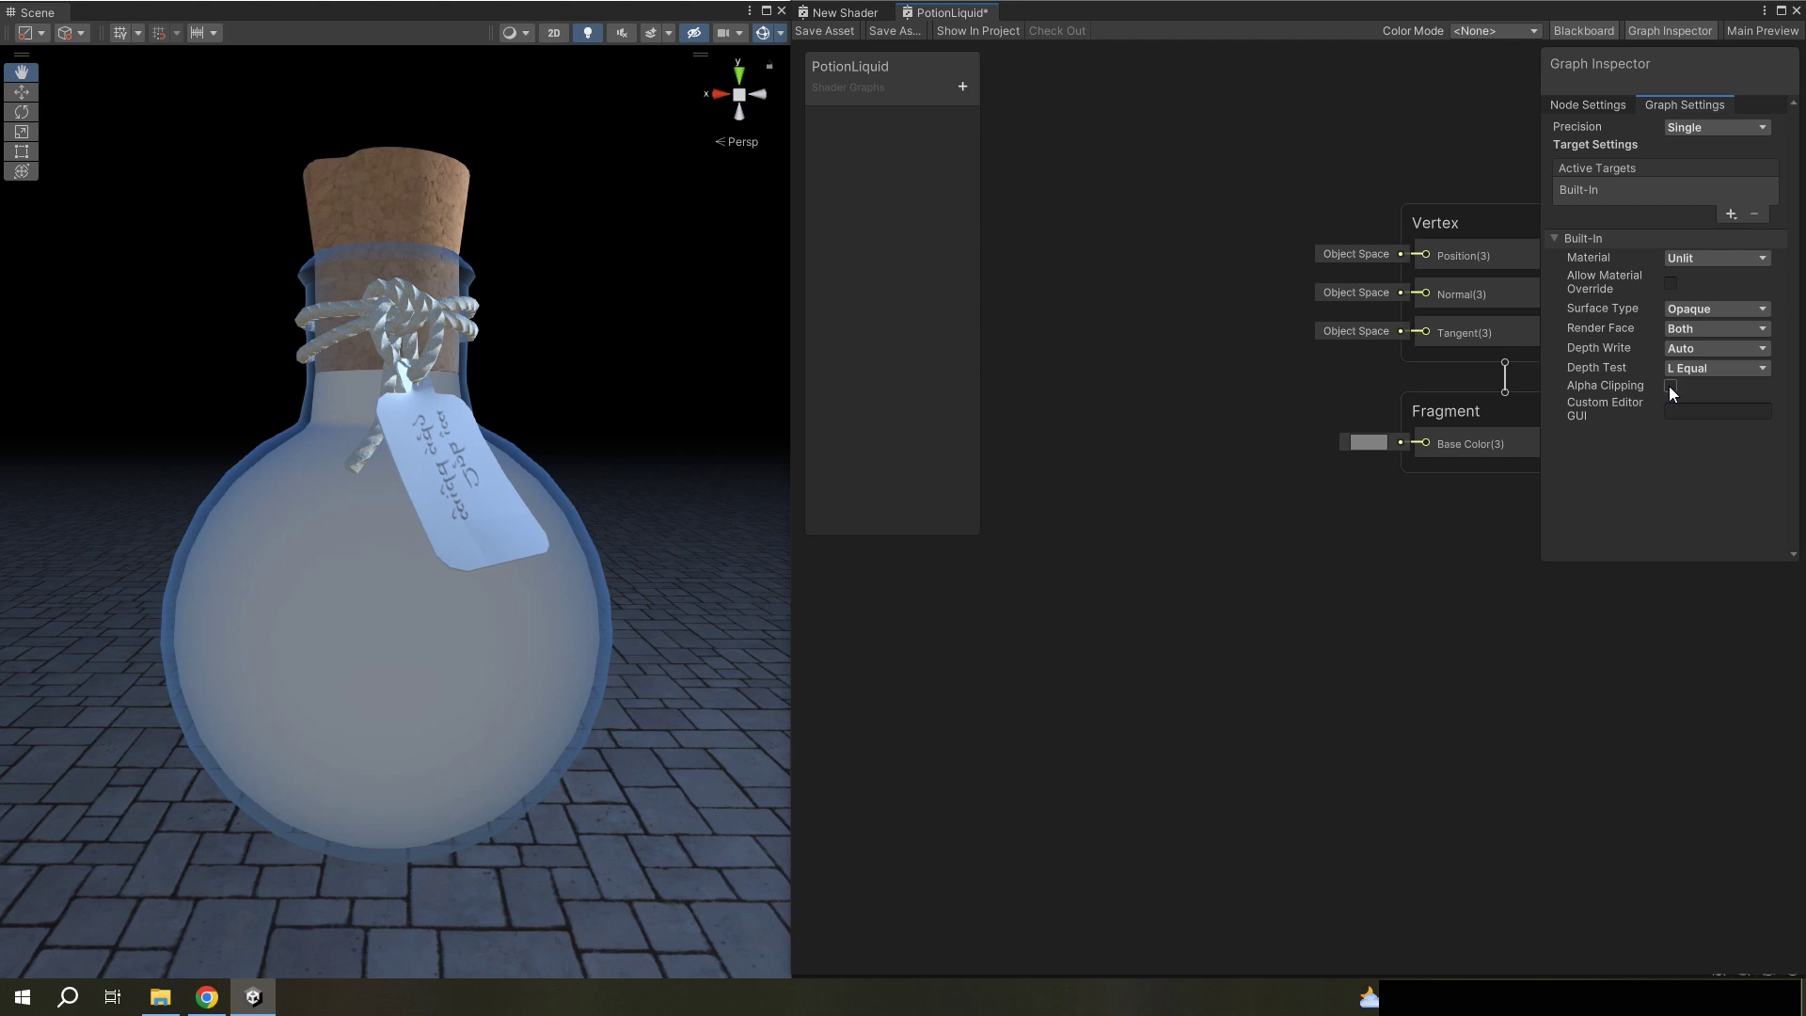
pyautogui.click(1671, 388)
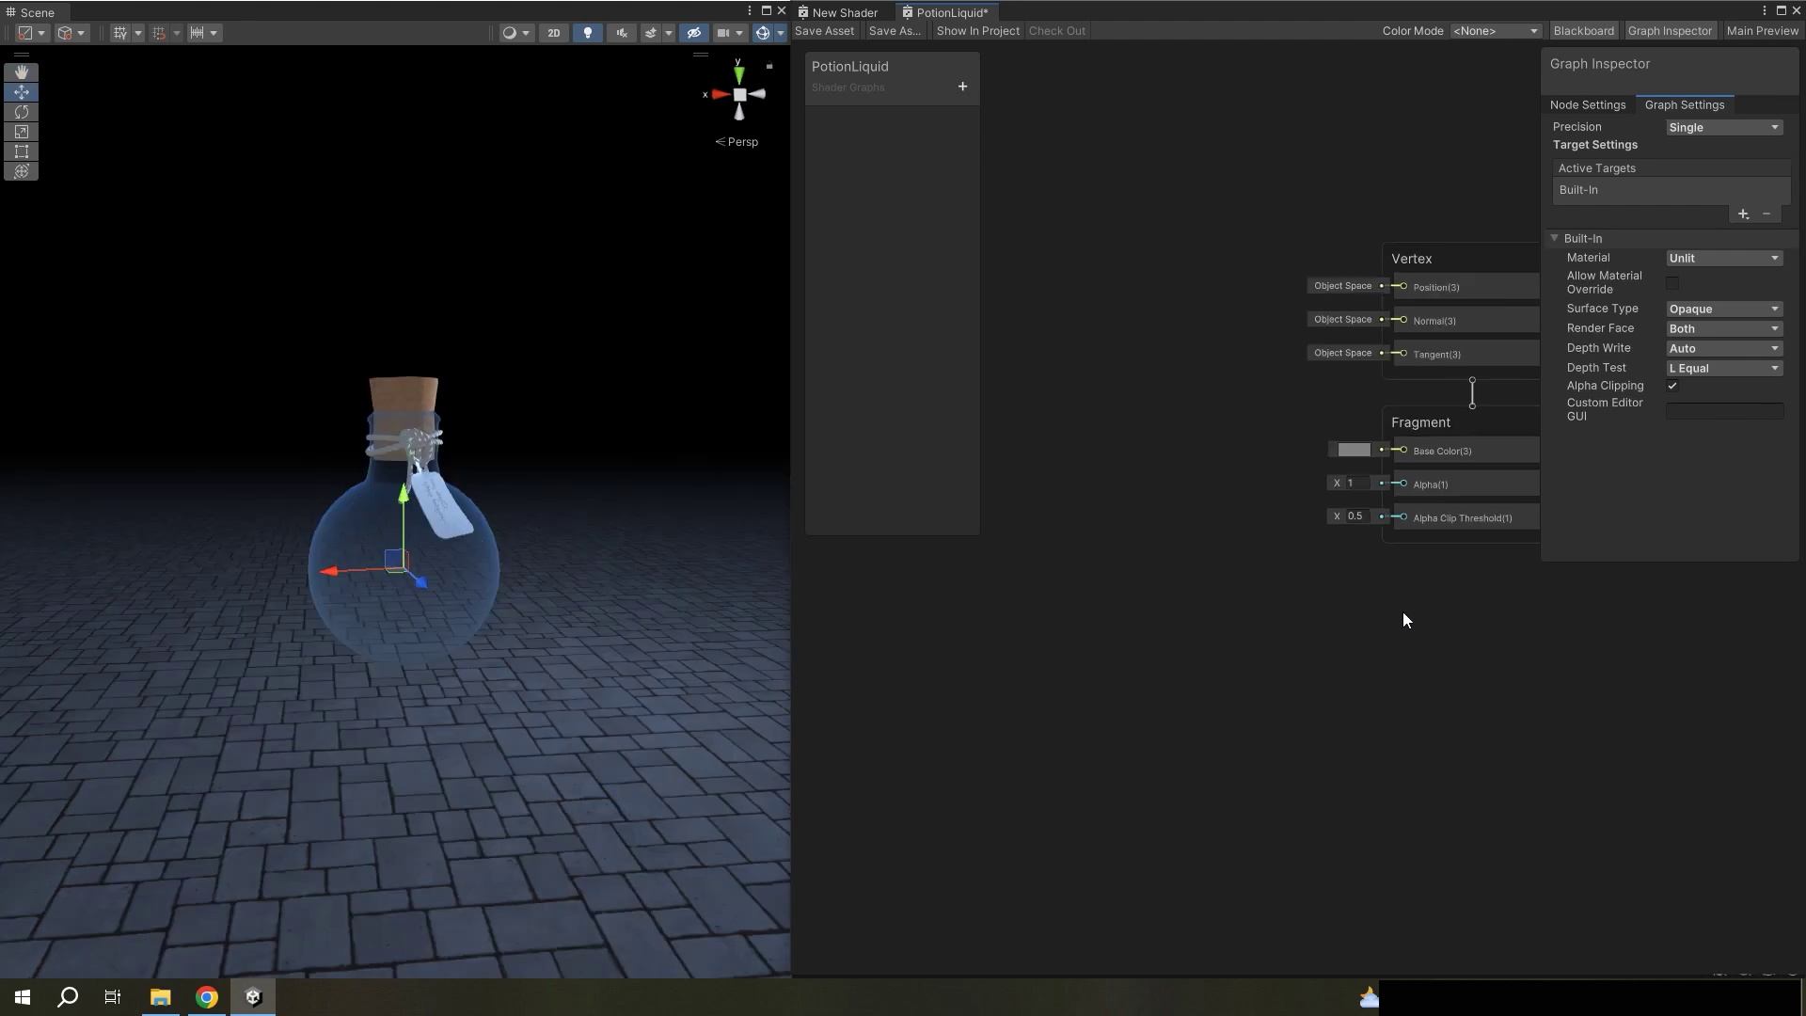
pyautogui.scroll(-1, 1326, 654)
pyautogui.scroll(-1, 1213, 710)
pyautogui.scroll(-2, 1314, 668)
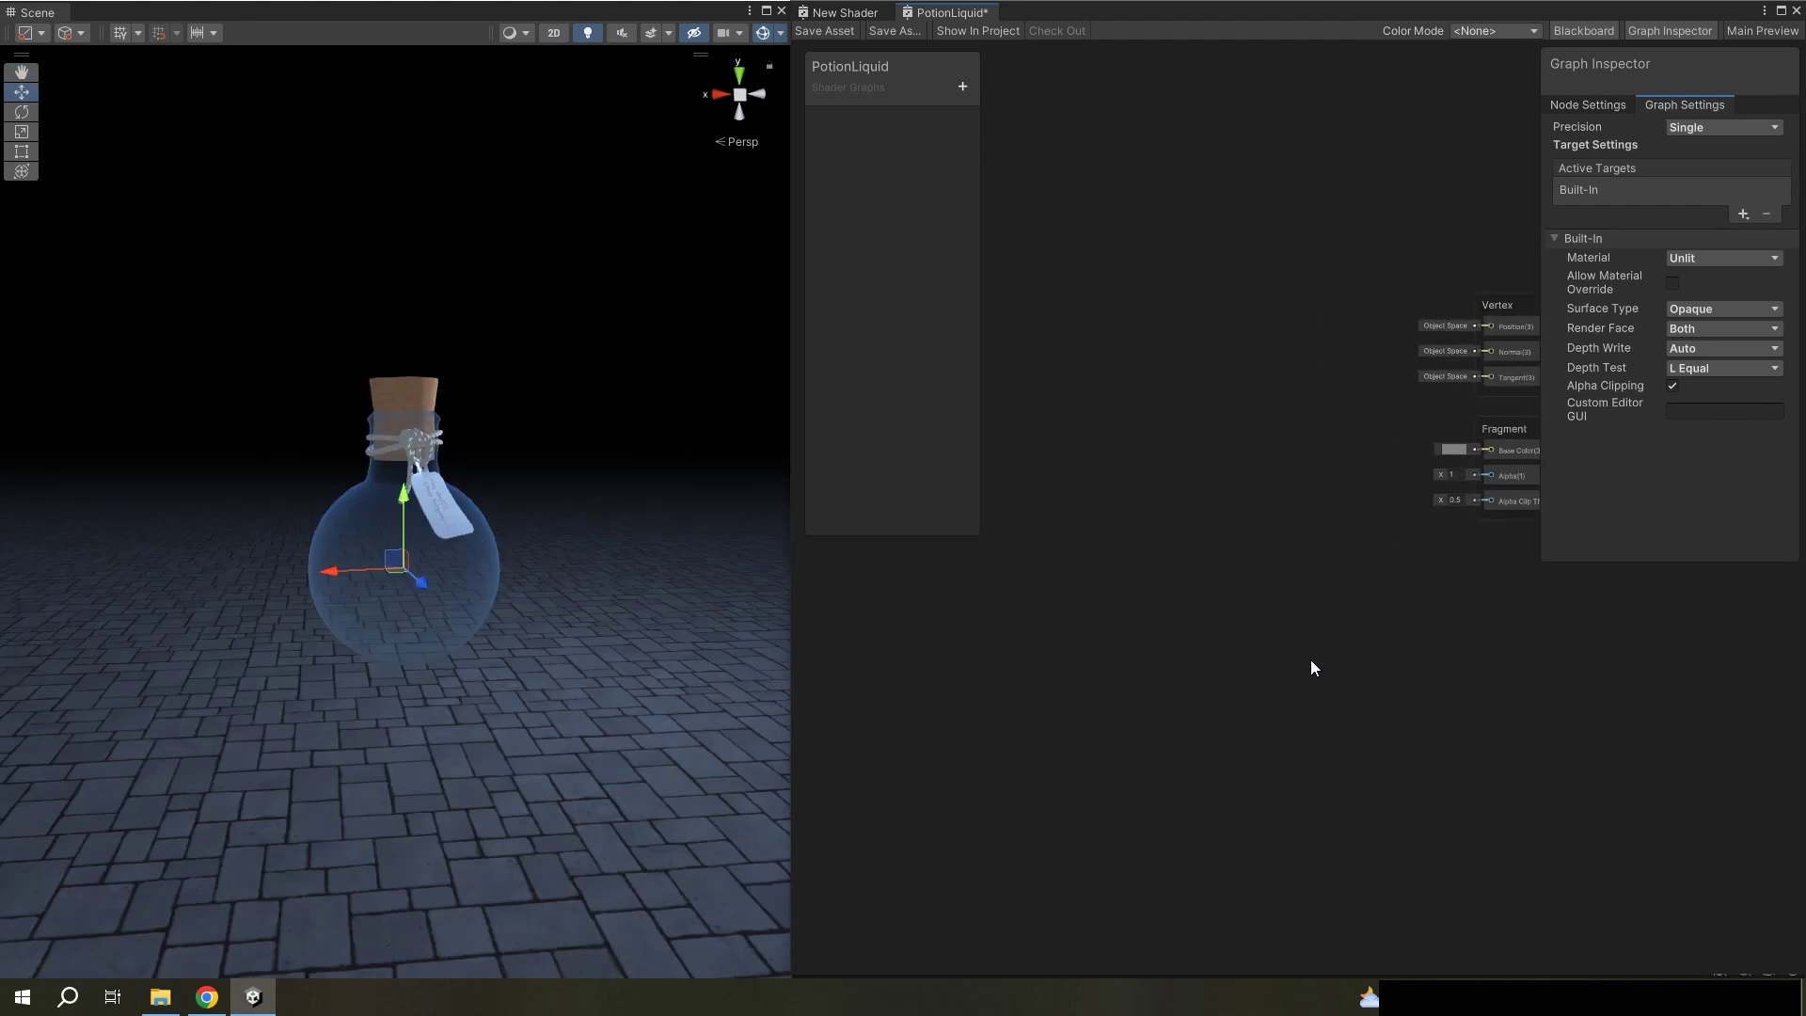
# - Add a Step node and wire its output into the fragment Alpha input
pyautogui.rightClick(1275, 589)
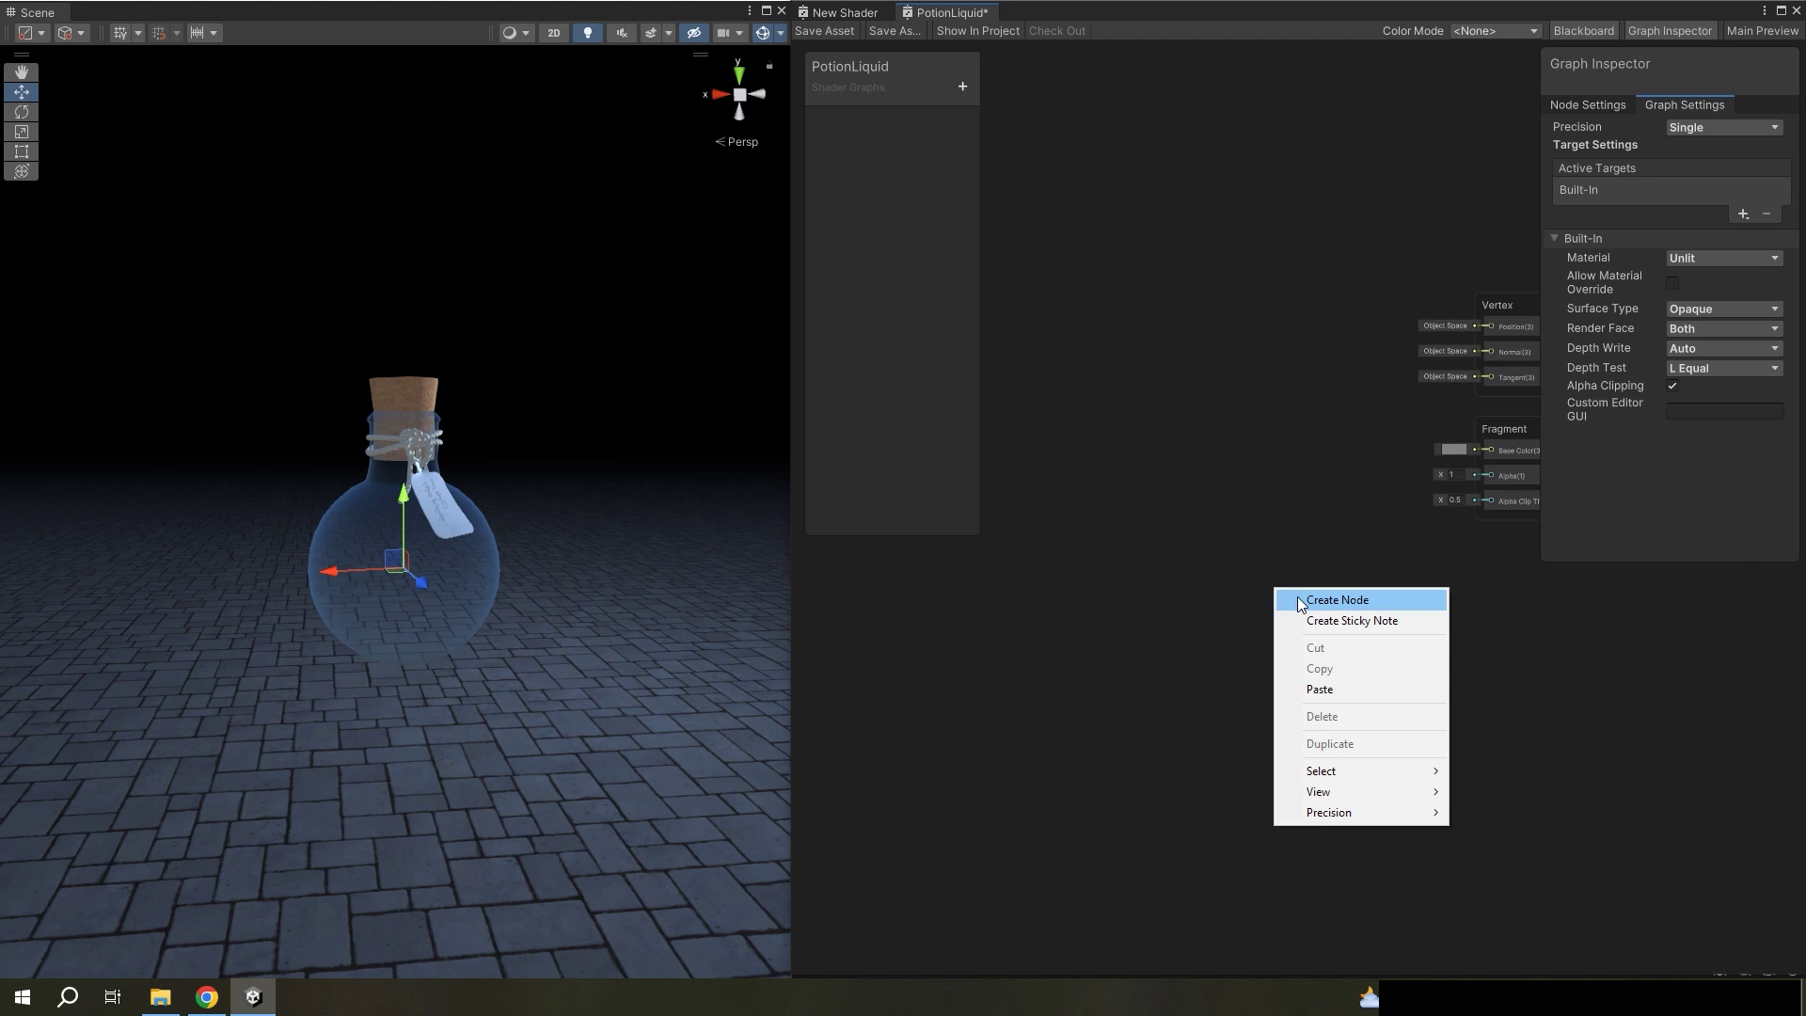
pyautogui.click(1299, 602)
pyautogui.write('st')
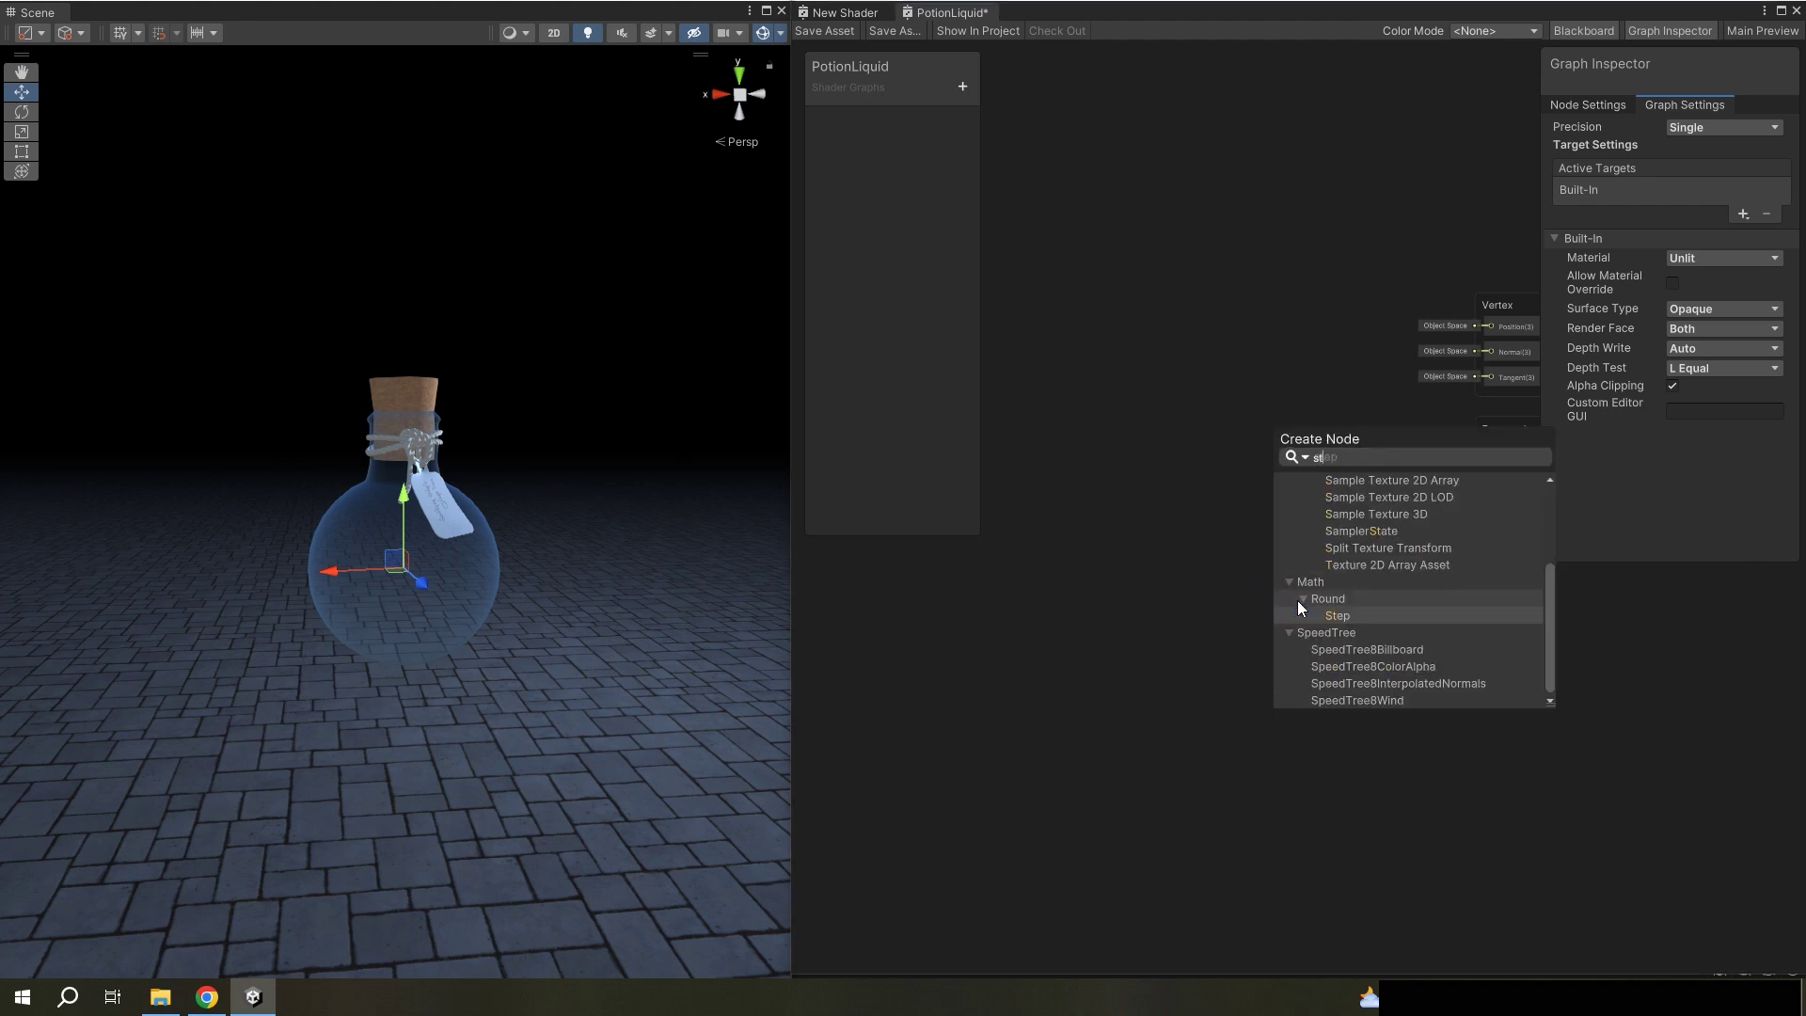
pyautogui.click(1339, 615)
pyautogui.scroll(2, 1345, 649)
pyautogui.click(1343, 683)
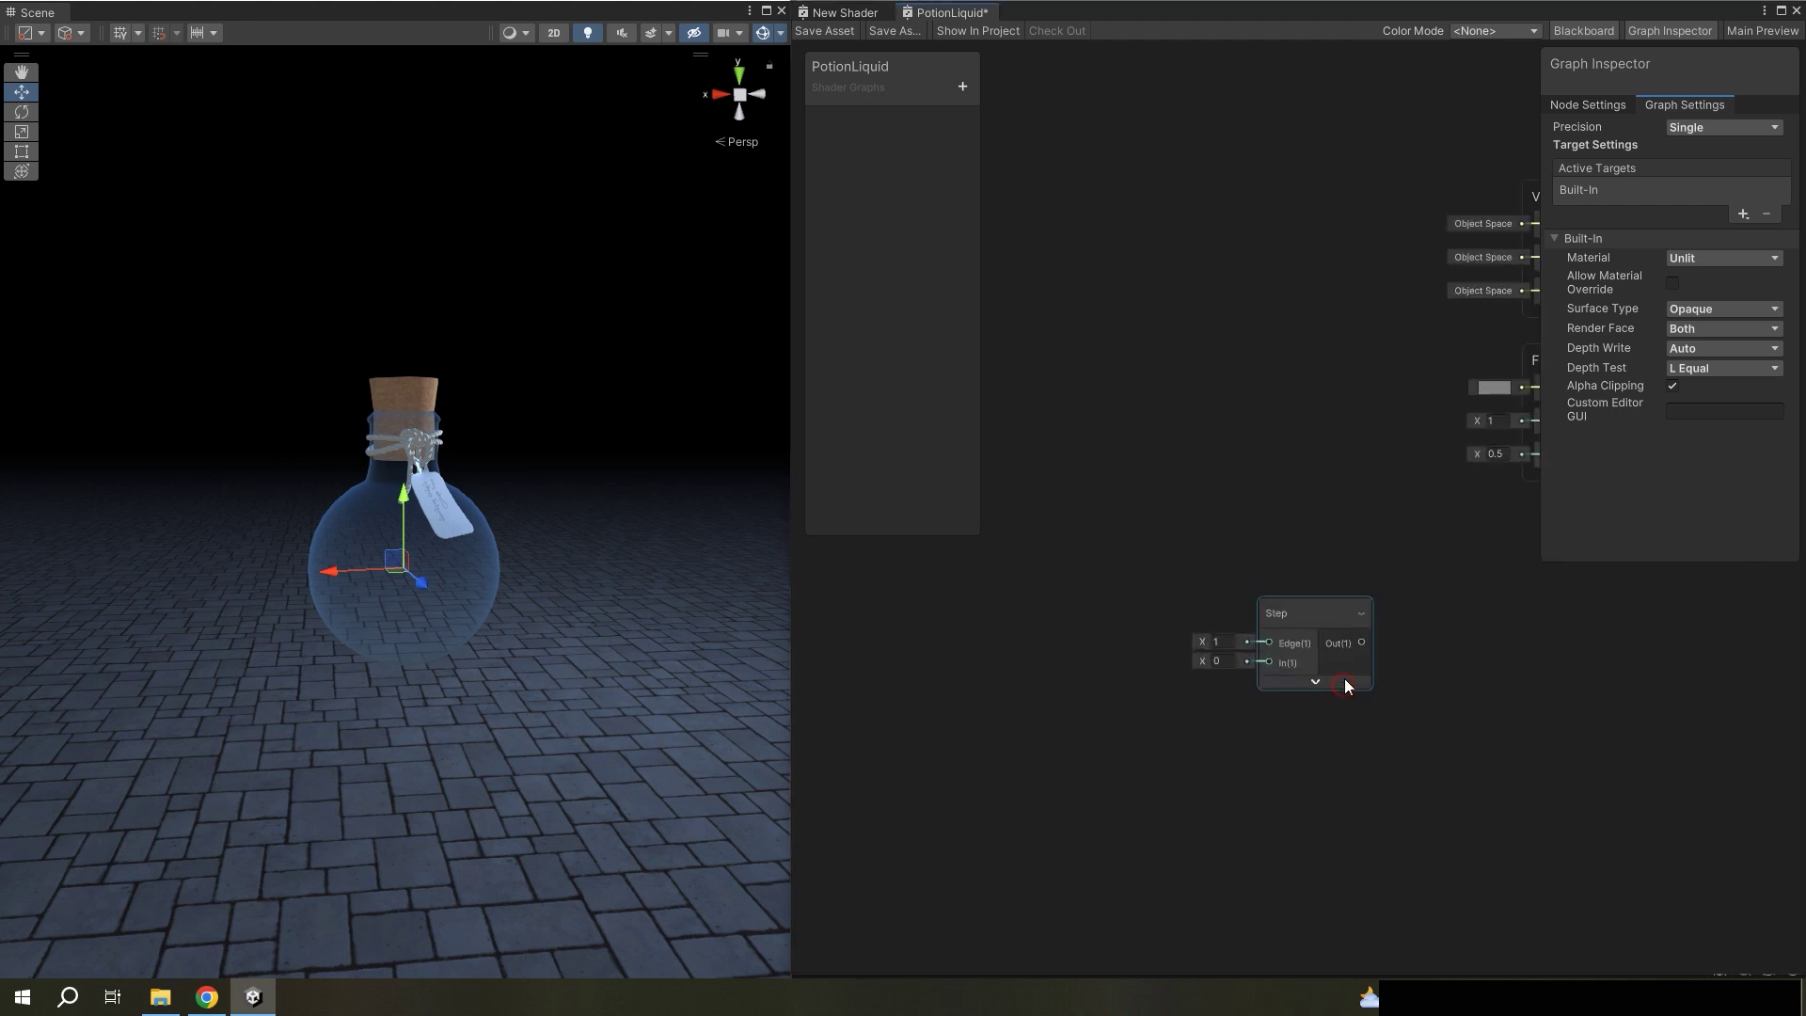
pyautogui.moveTo(1361, 642); pyautogui.dragTo(1533, 422)
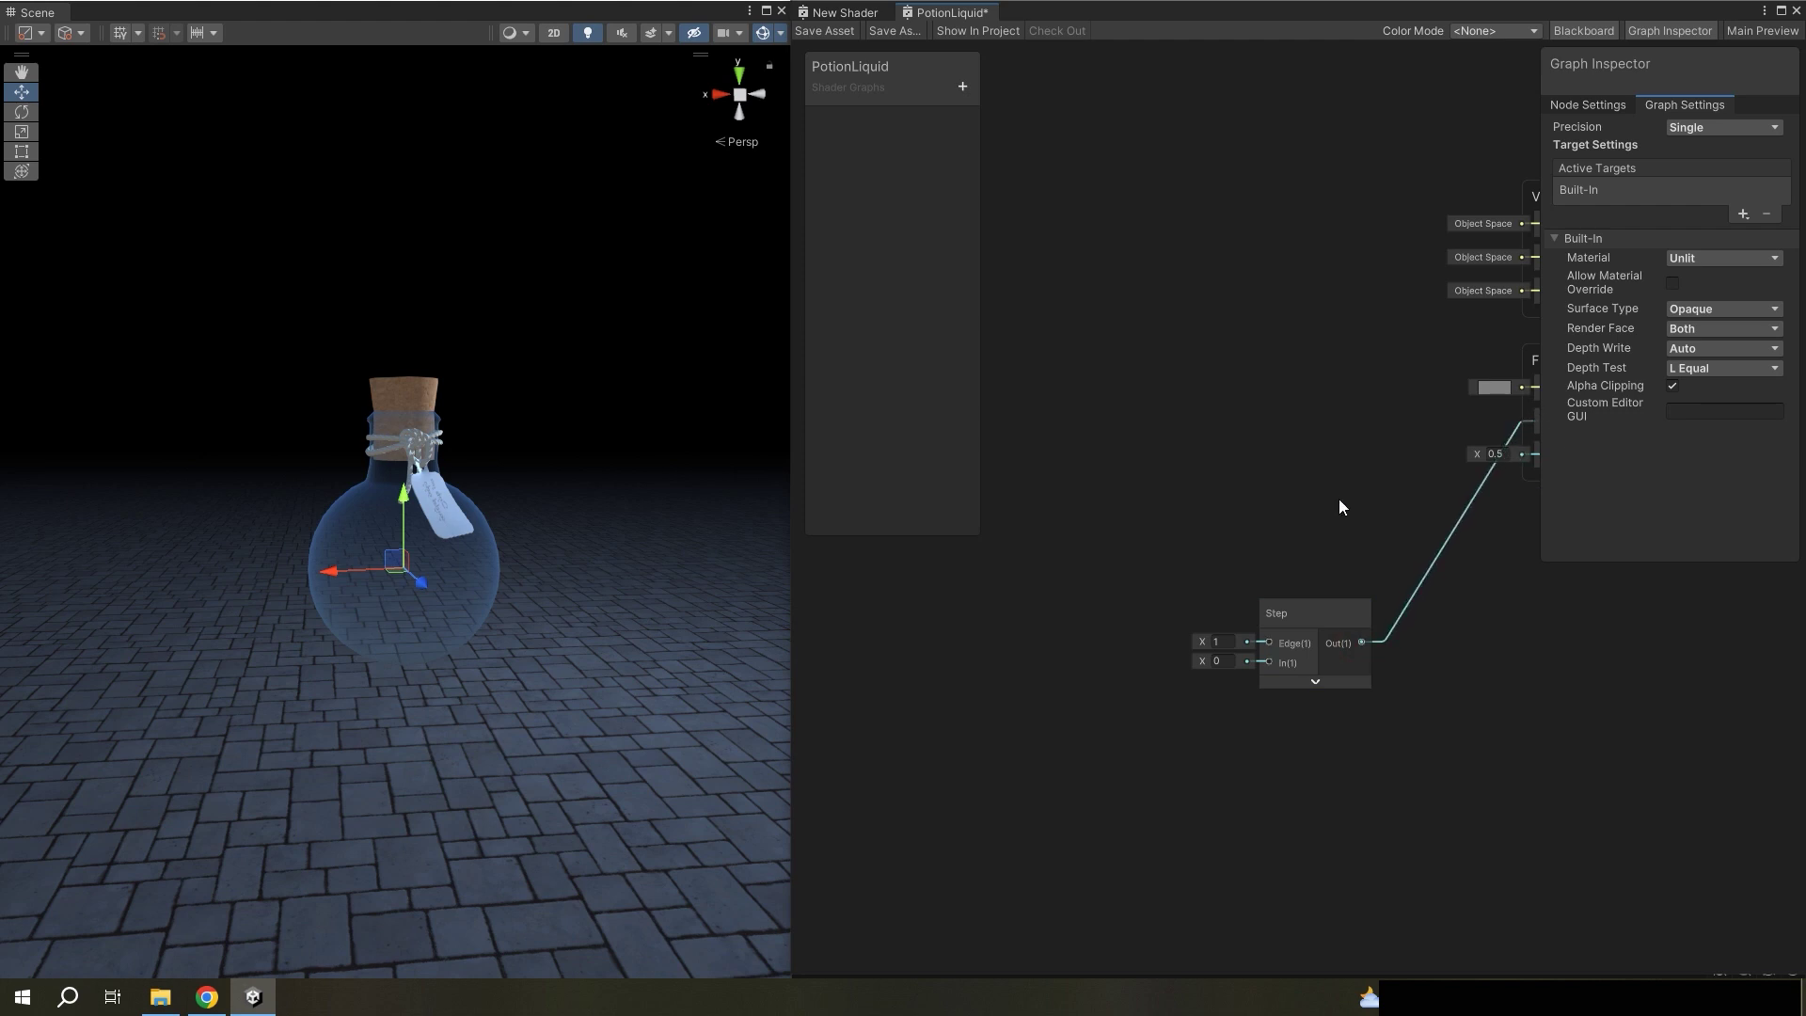
pyautogui.scroll(-1, 1229, 500)
# - Feed a Position node into Step's Edge input and save the graph
pyautogui.moveTo(1229, 500); pyautogui.dragTo(1393, 645, button='middle')
pyautogui.moveTo(1464, 487); pyautogui.dragTo(1162, 498)
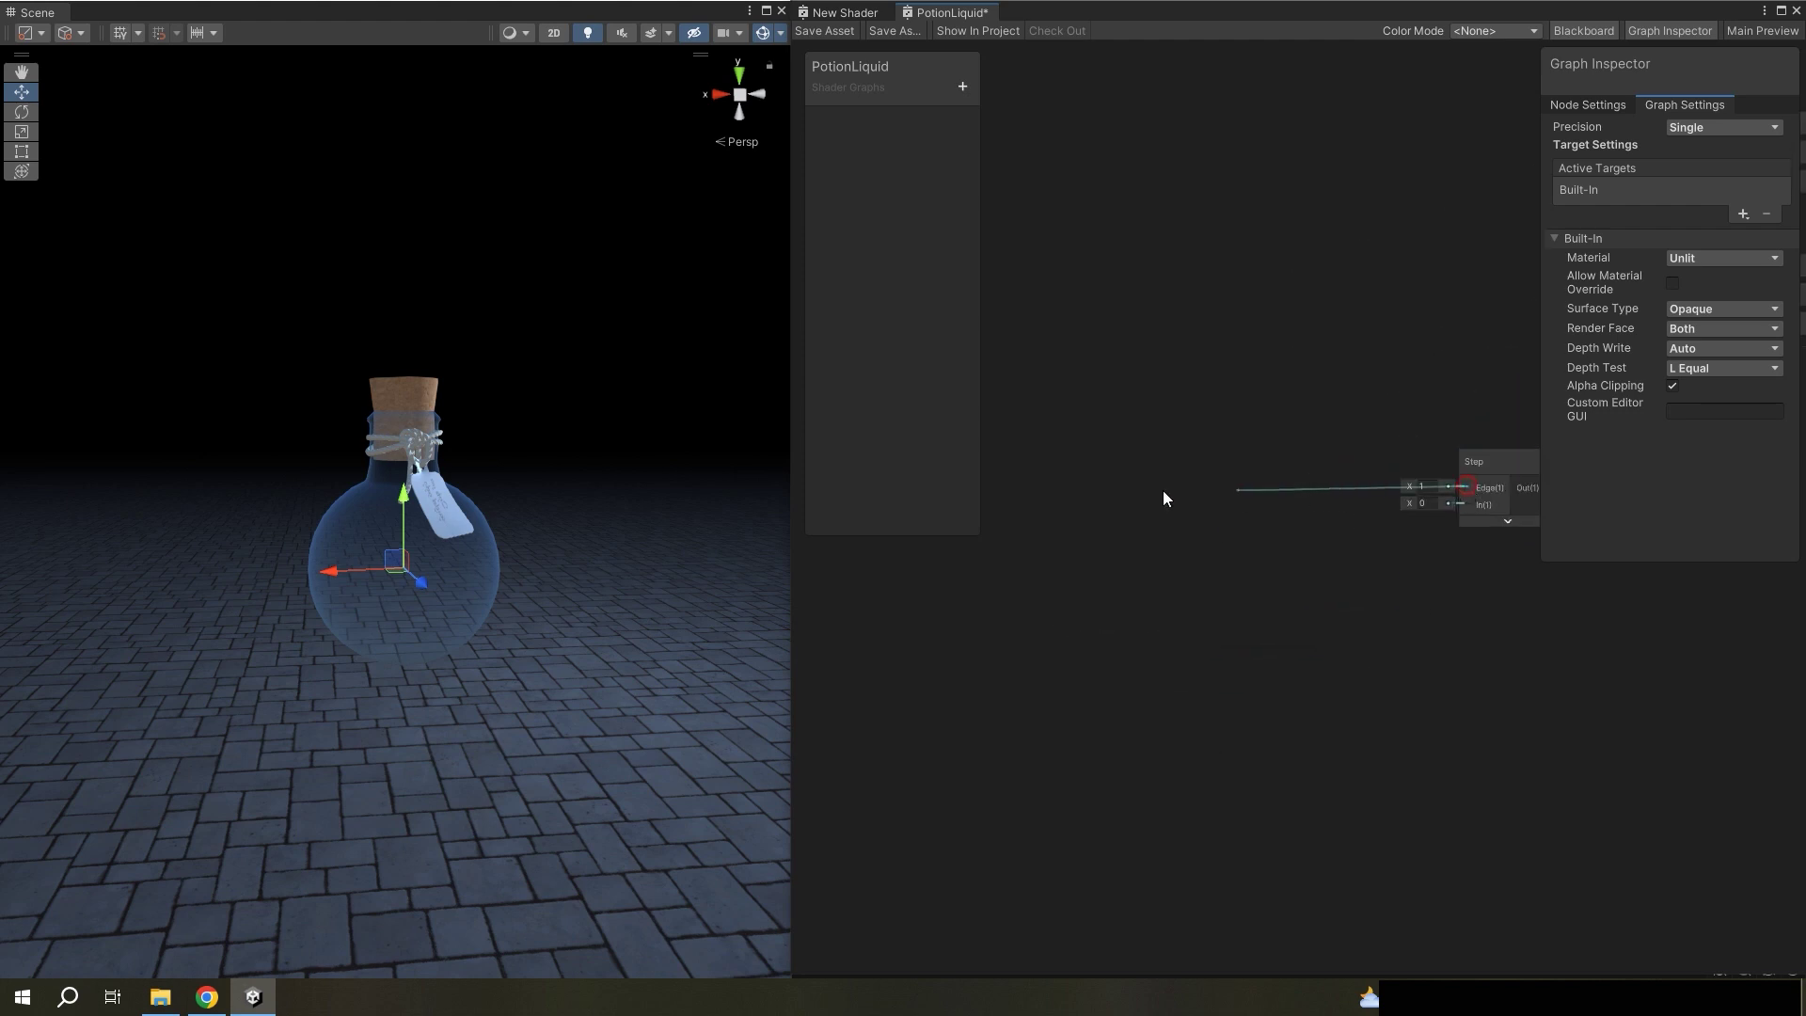
pyautogui.write('pos')
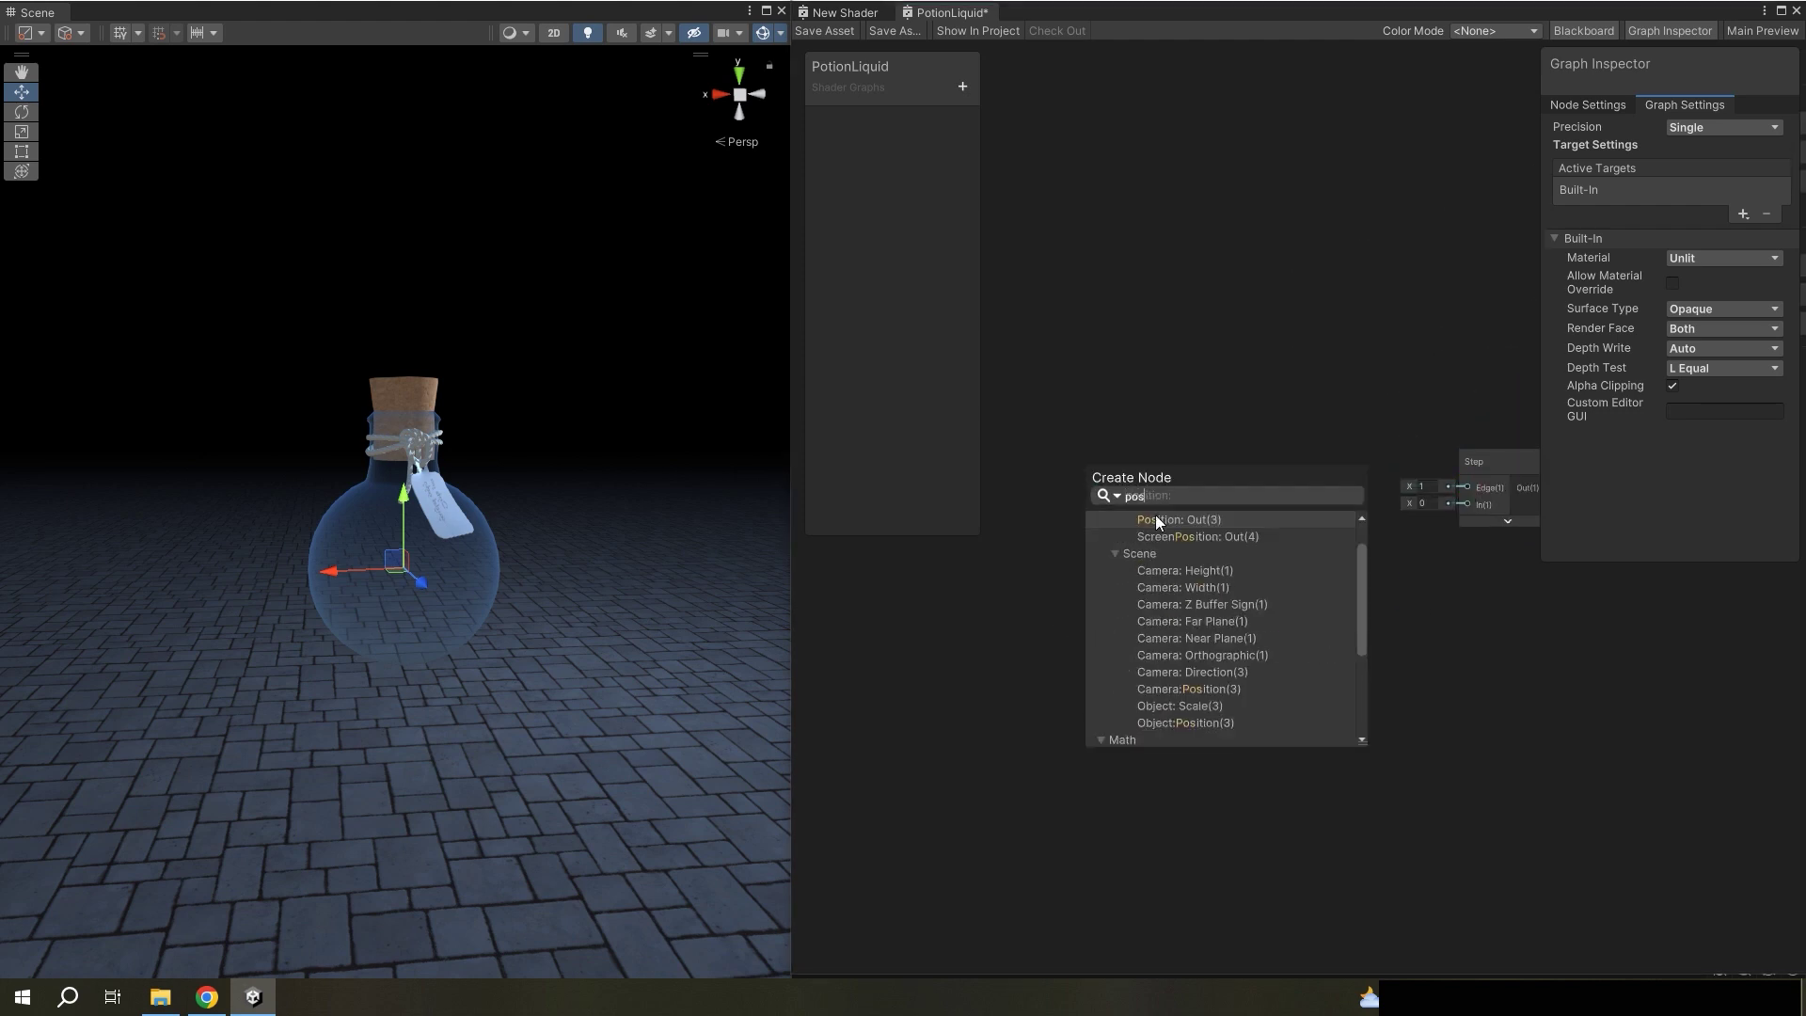
pyautogui.click(1181, 523)
pyautogui.click(1065, 556)
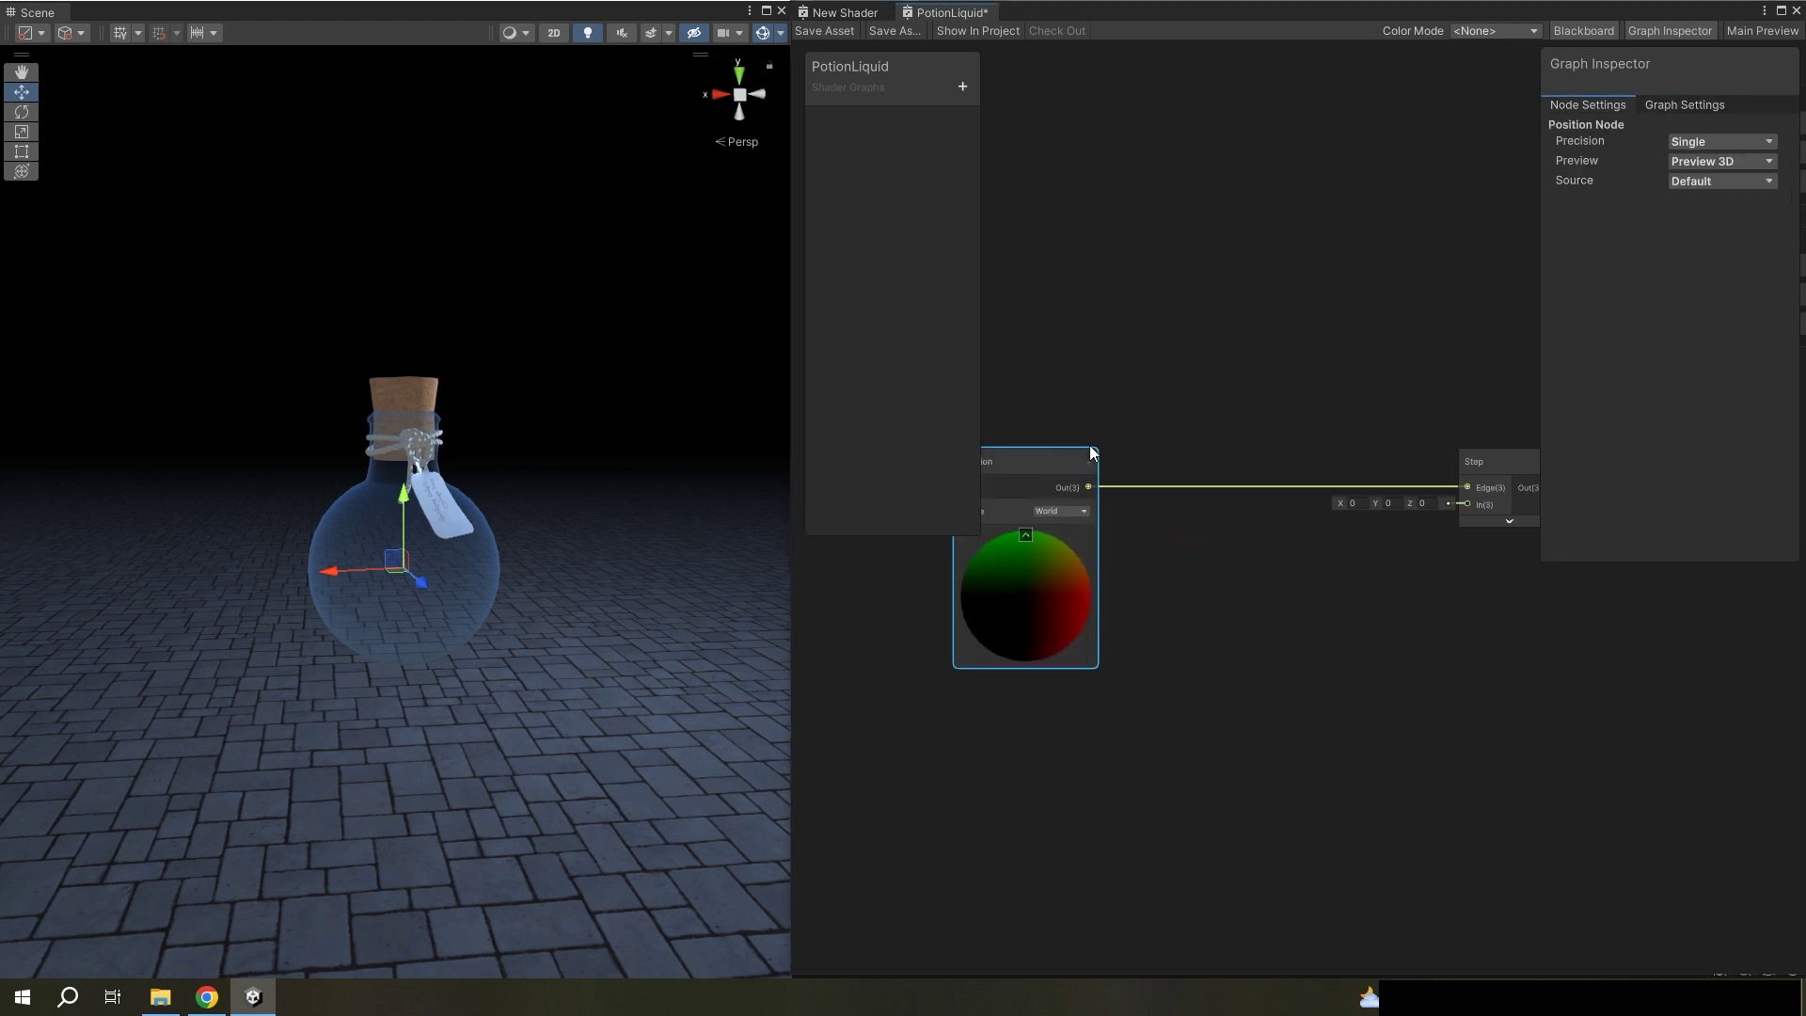
pyautogui.click(836, 39)
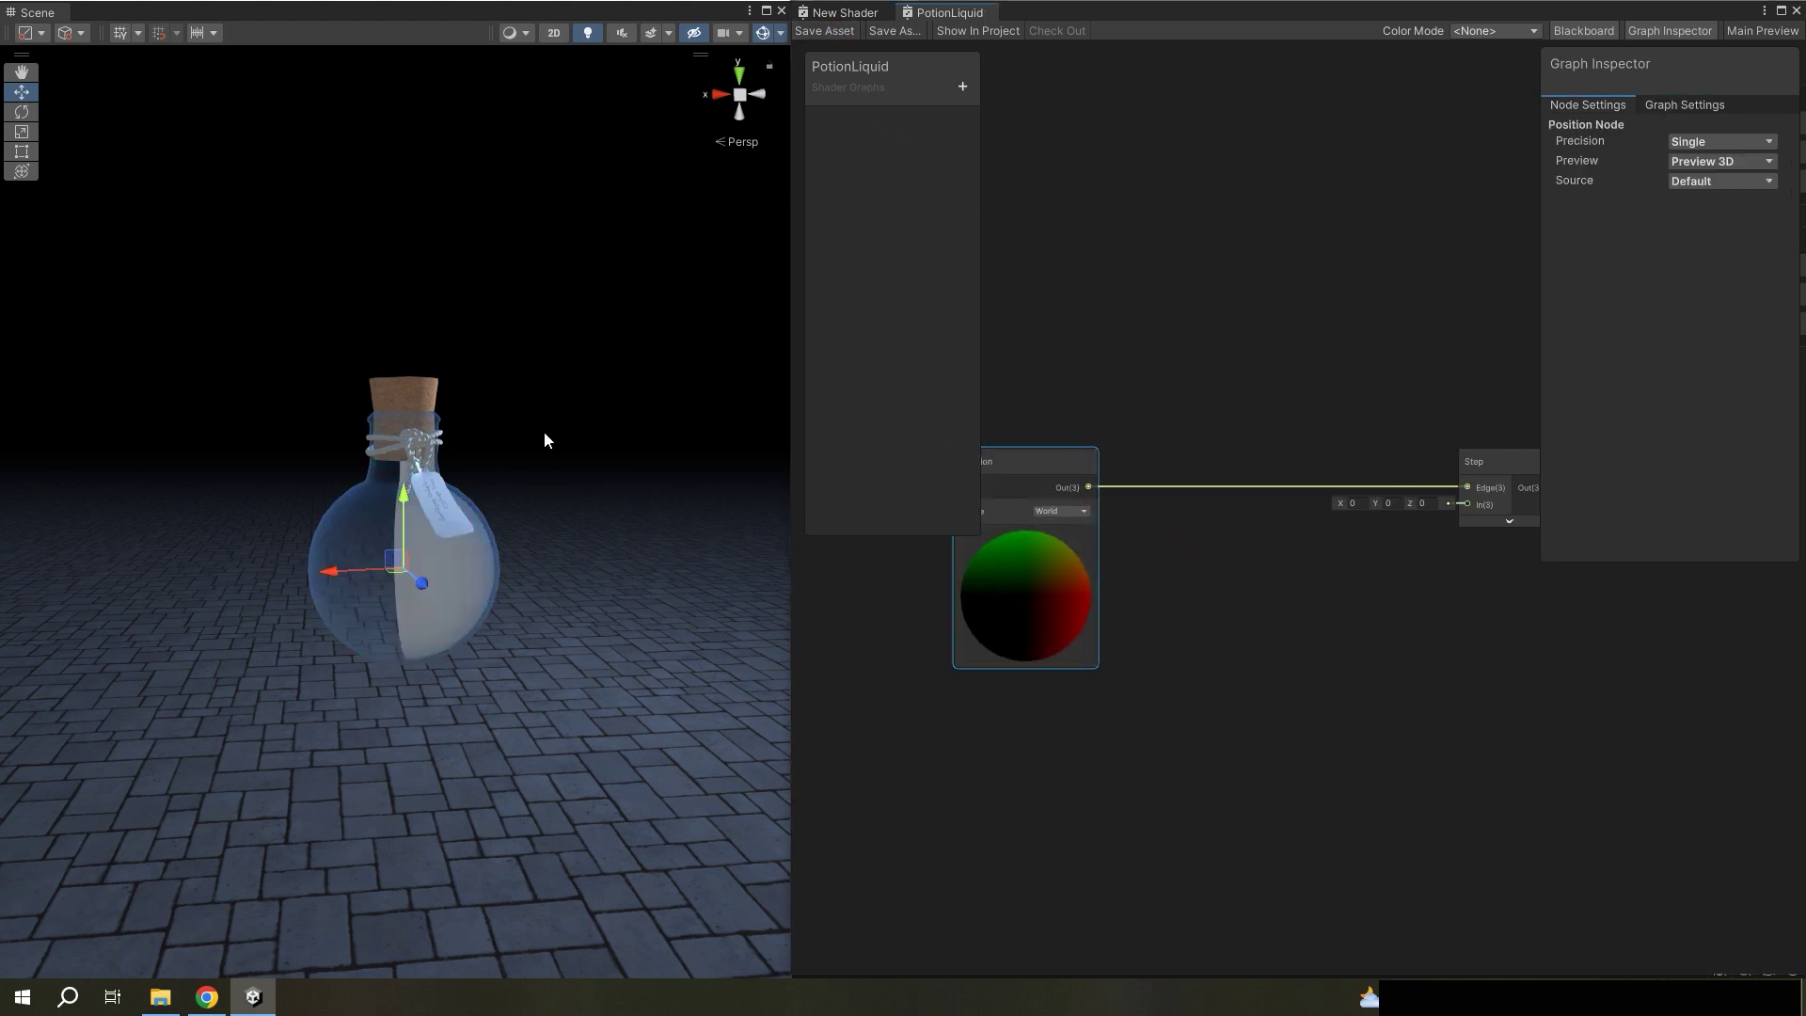
# - Test the liquid split by sliding the bottle along X, then undo the move
pyautogui.moveTo(543, 431)
pyautogui.keyDown('alt'); pyautogui.mouseDown()
pyautogui.moveTo(534, 494)
pyautogui.moveTo(580, 472)
pyautogui.mouseUp(); pyautogui.keyUp('alt')
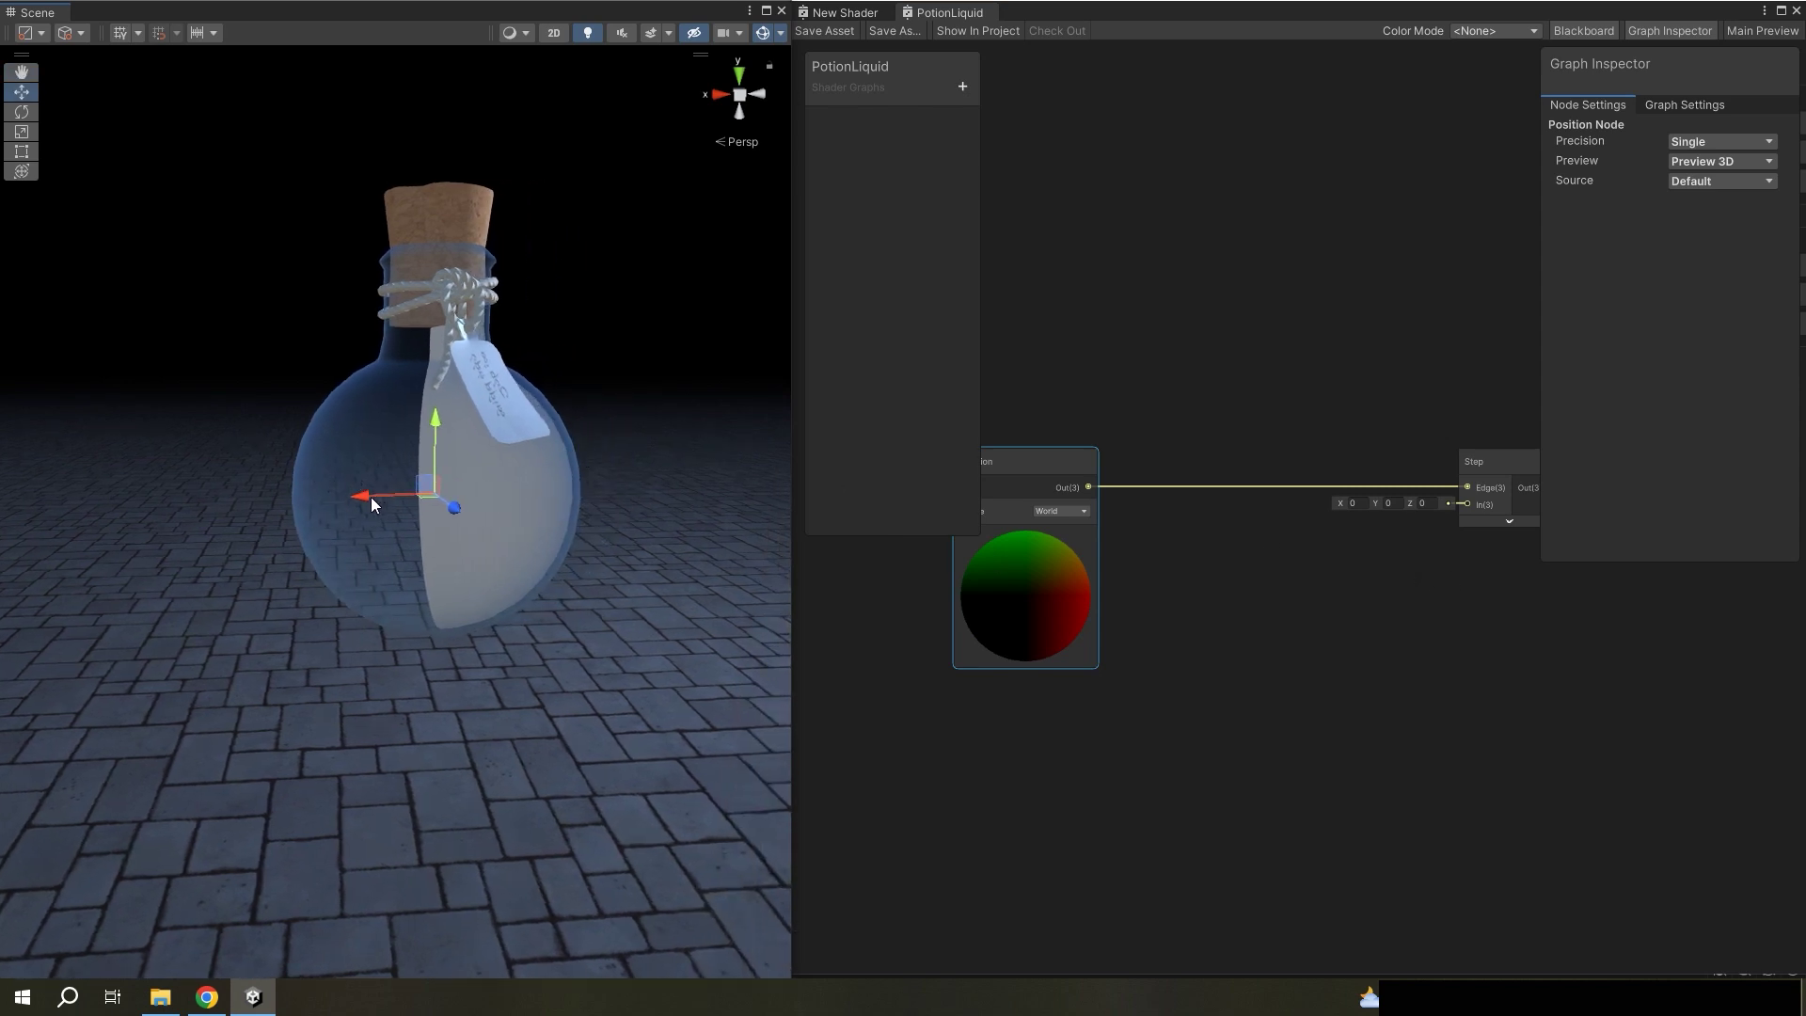
pyautogui.moveTo(371, 496)
pyautogui.mouseDown()
pyautogui.moveTo(324, 525)
pyautogui.moveTo(482, 495)
pyautogui.mouseUp()
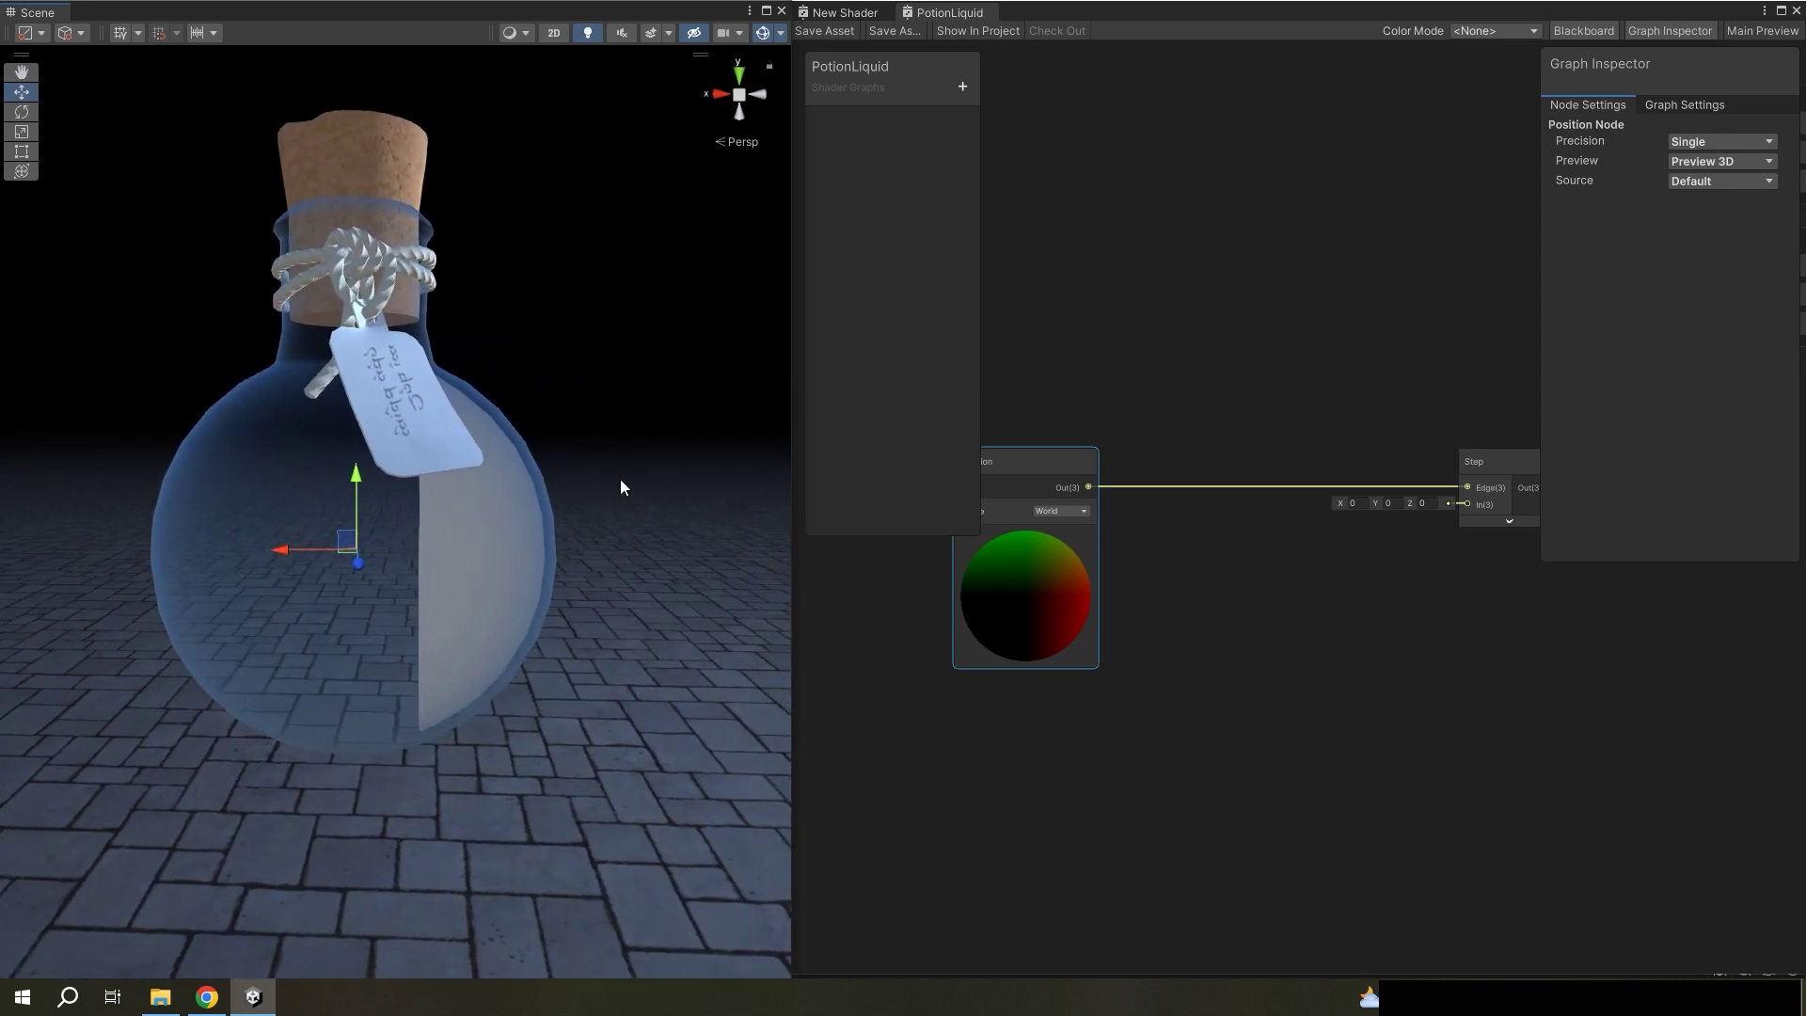
pyautogui.hotkey('ctrl', 'z')
pyautogui.moveTo(1326, 606); pyautogui.dragTo(1135, 594, button='middle')
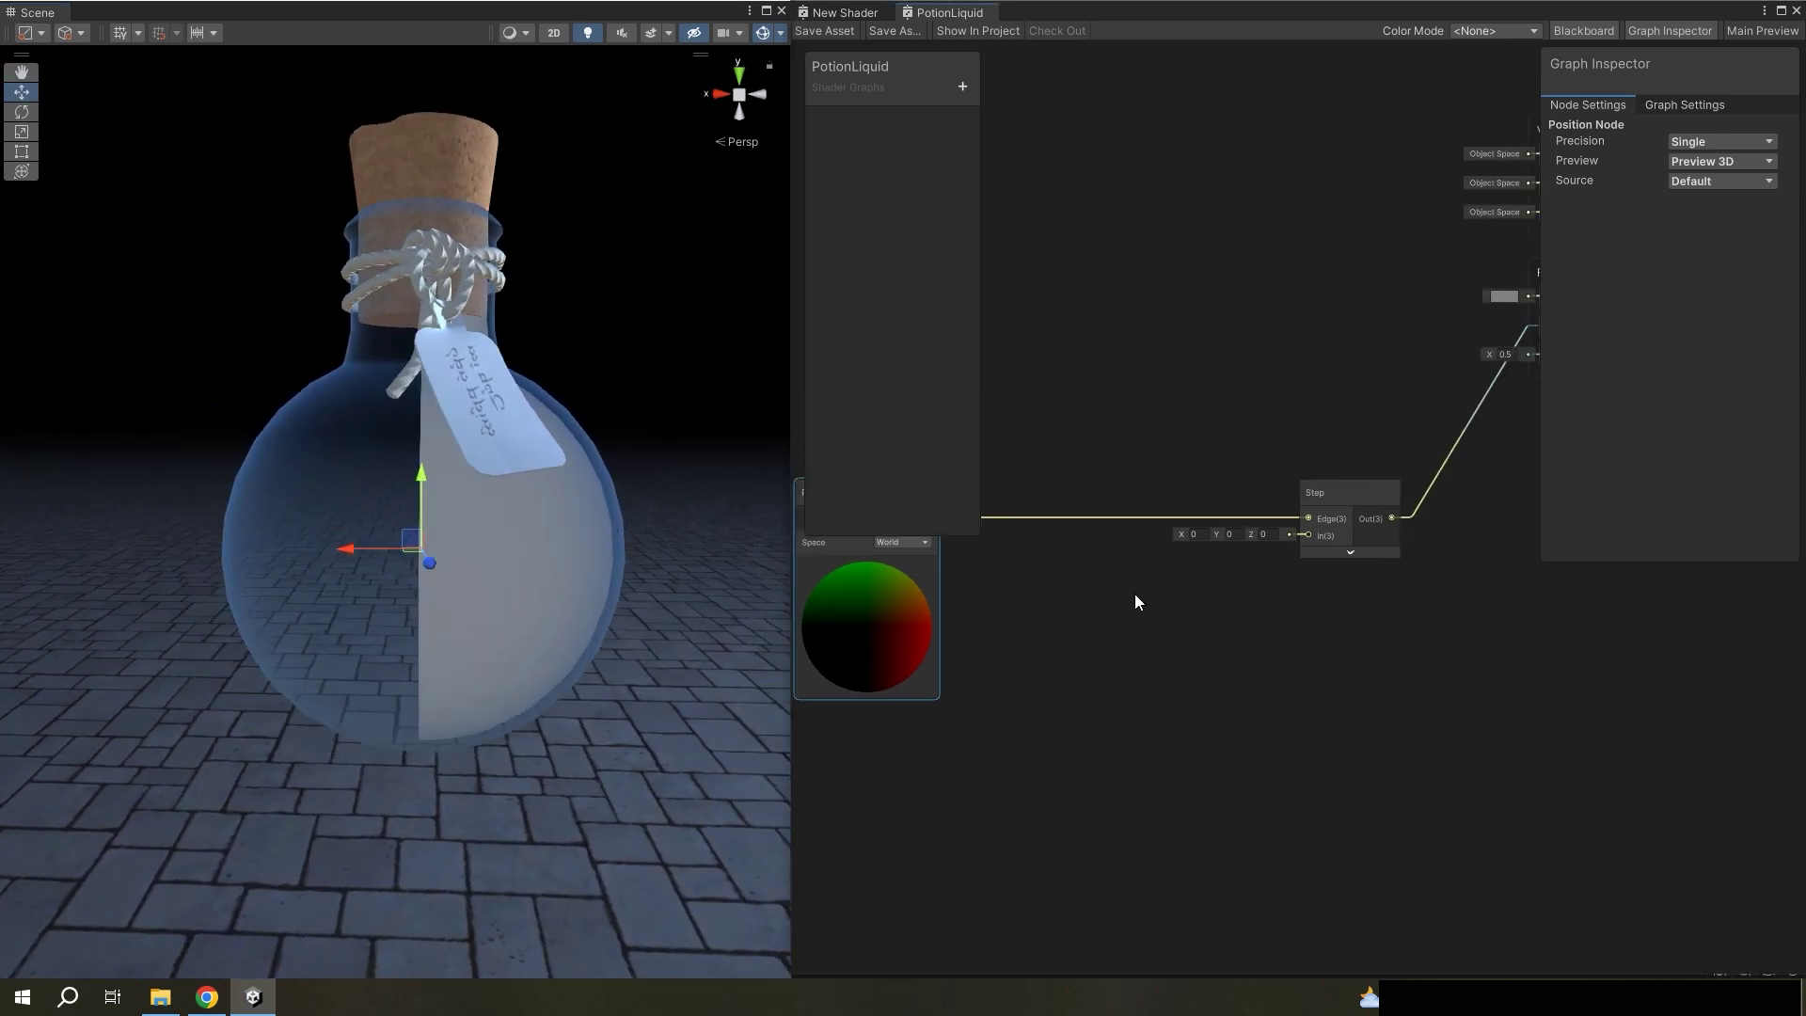
# - Add an Object node next to the Position node
pyautogui.click(1087, 762)
pyautogui.press('space')
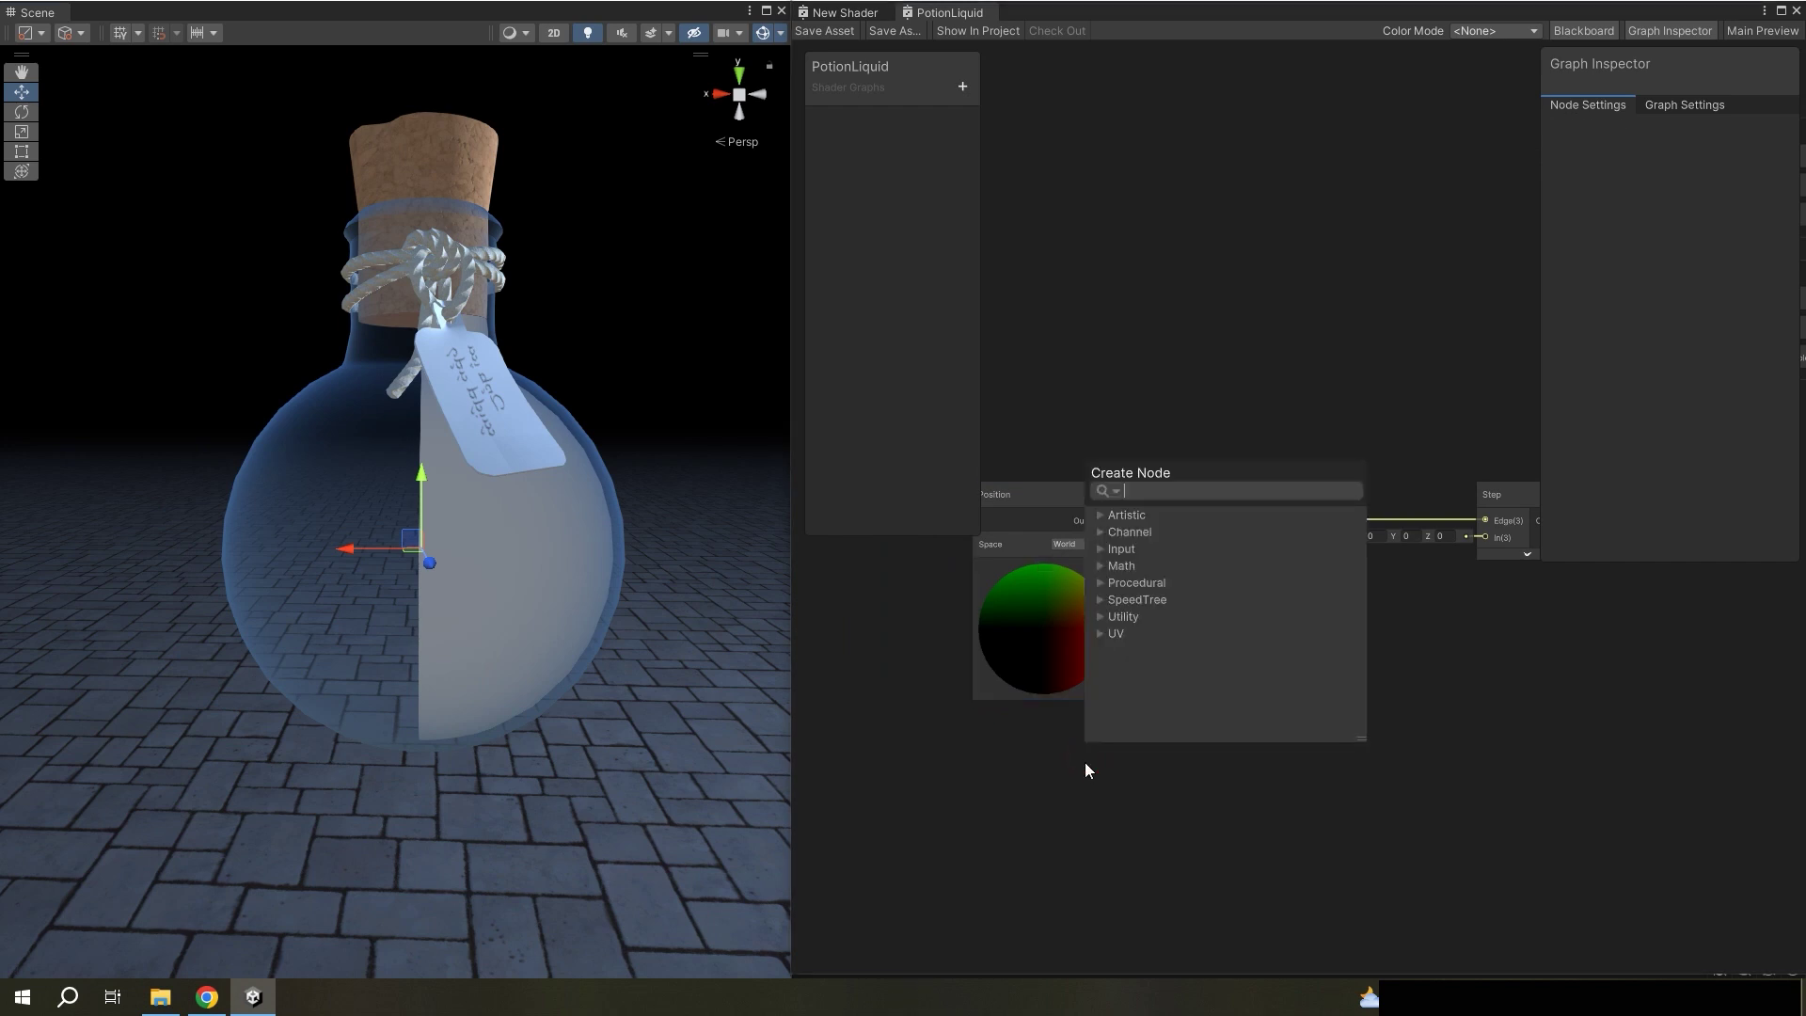
pyautogui.write('ob')
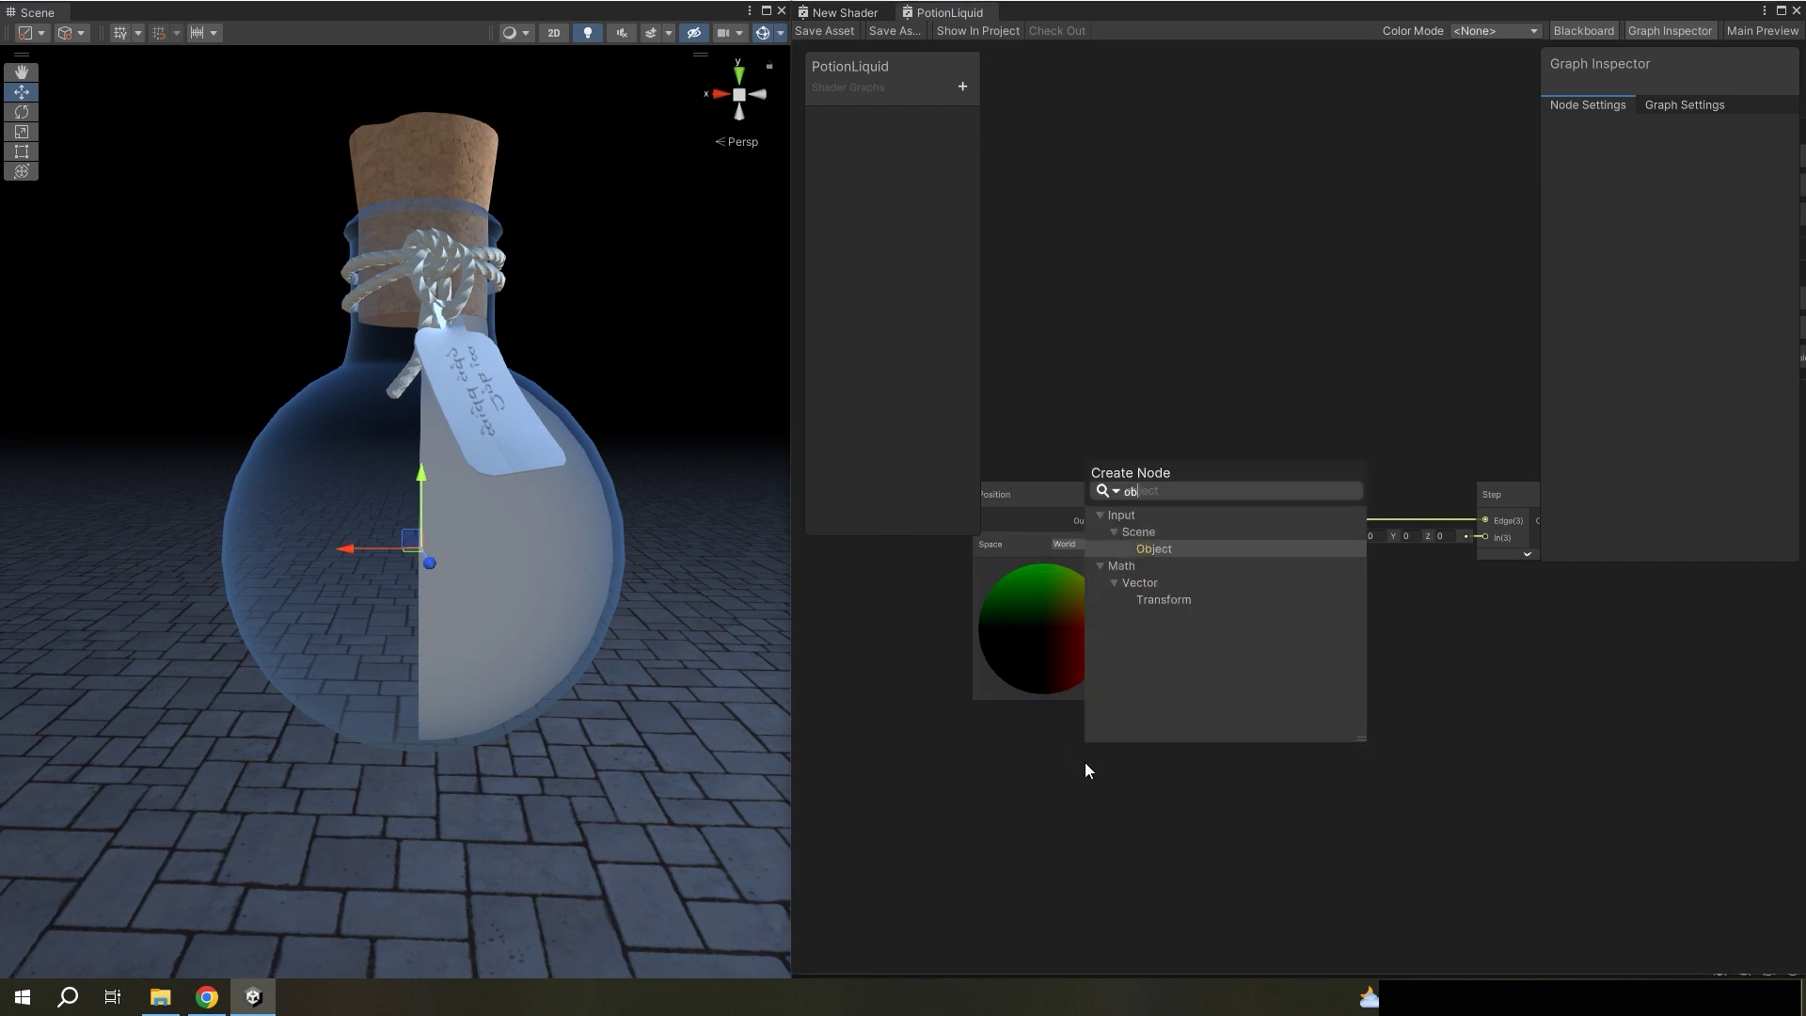
pyautogui.write('j')
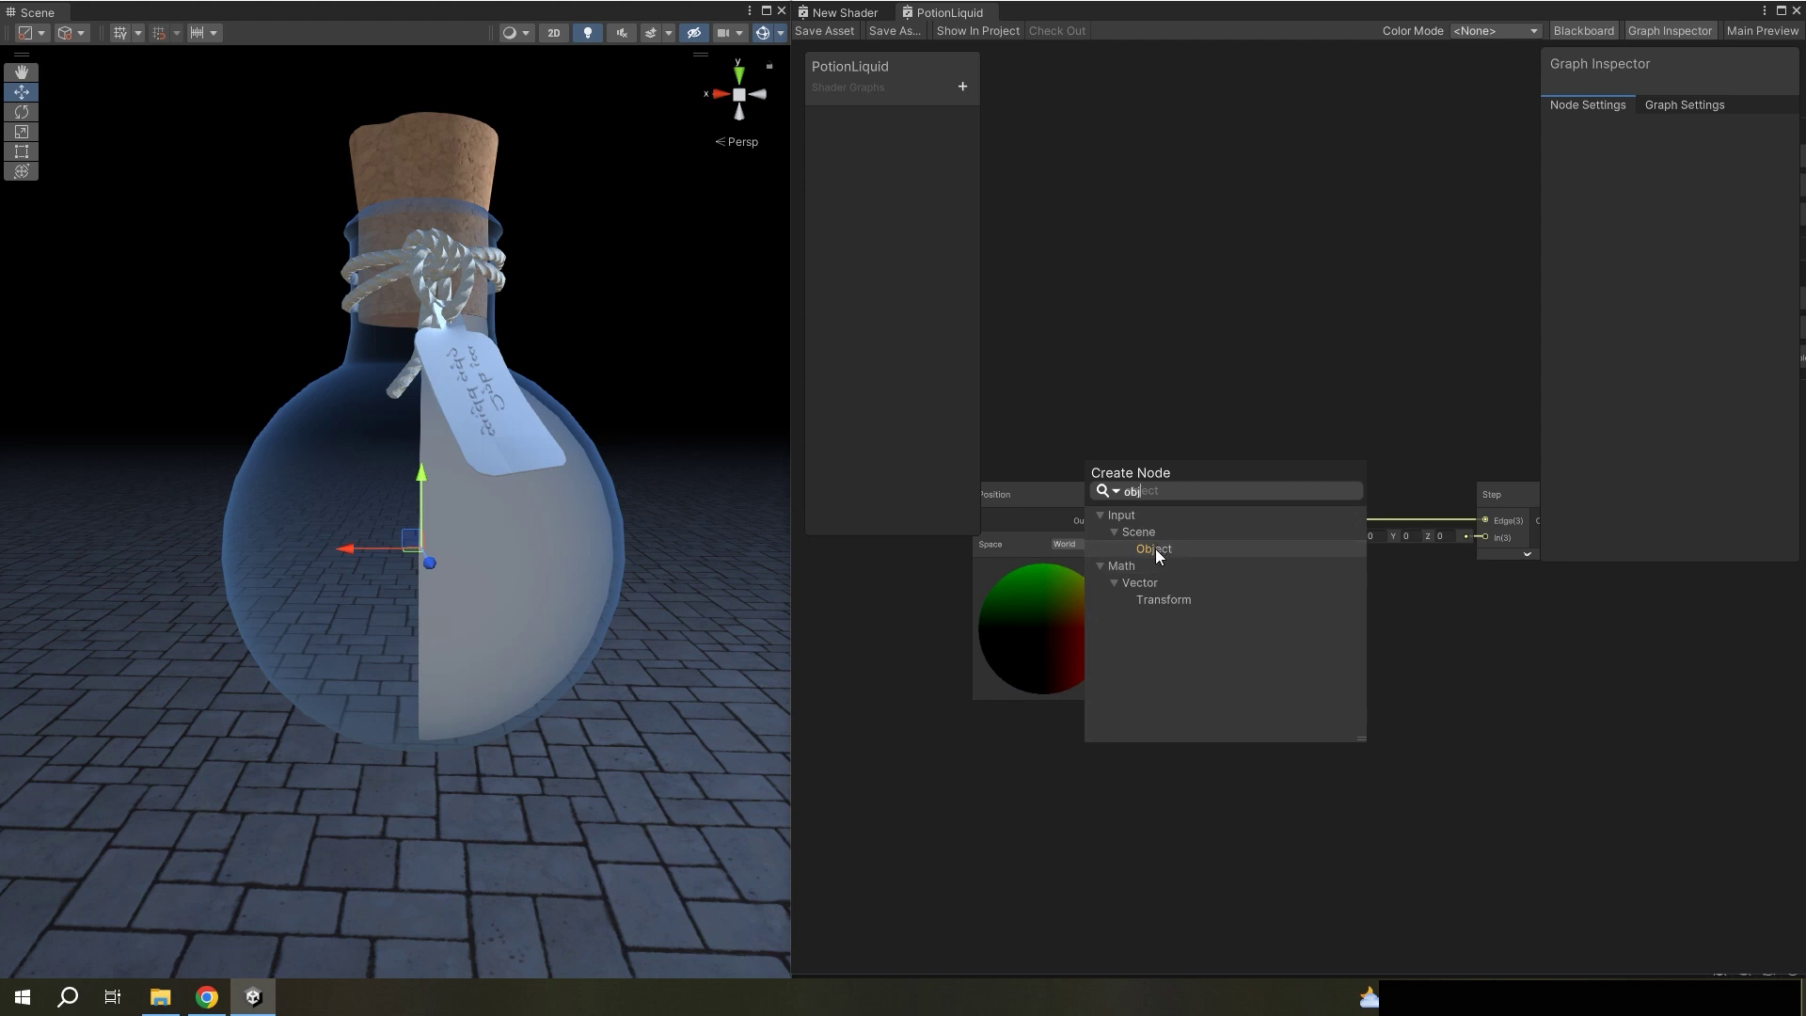
pyautogui.click(1155, 551)
pyautogui.moveTo(1123, 789); pyautogui.dragTo(1090, 718)
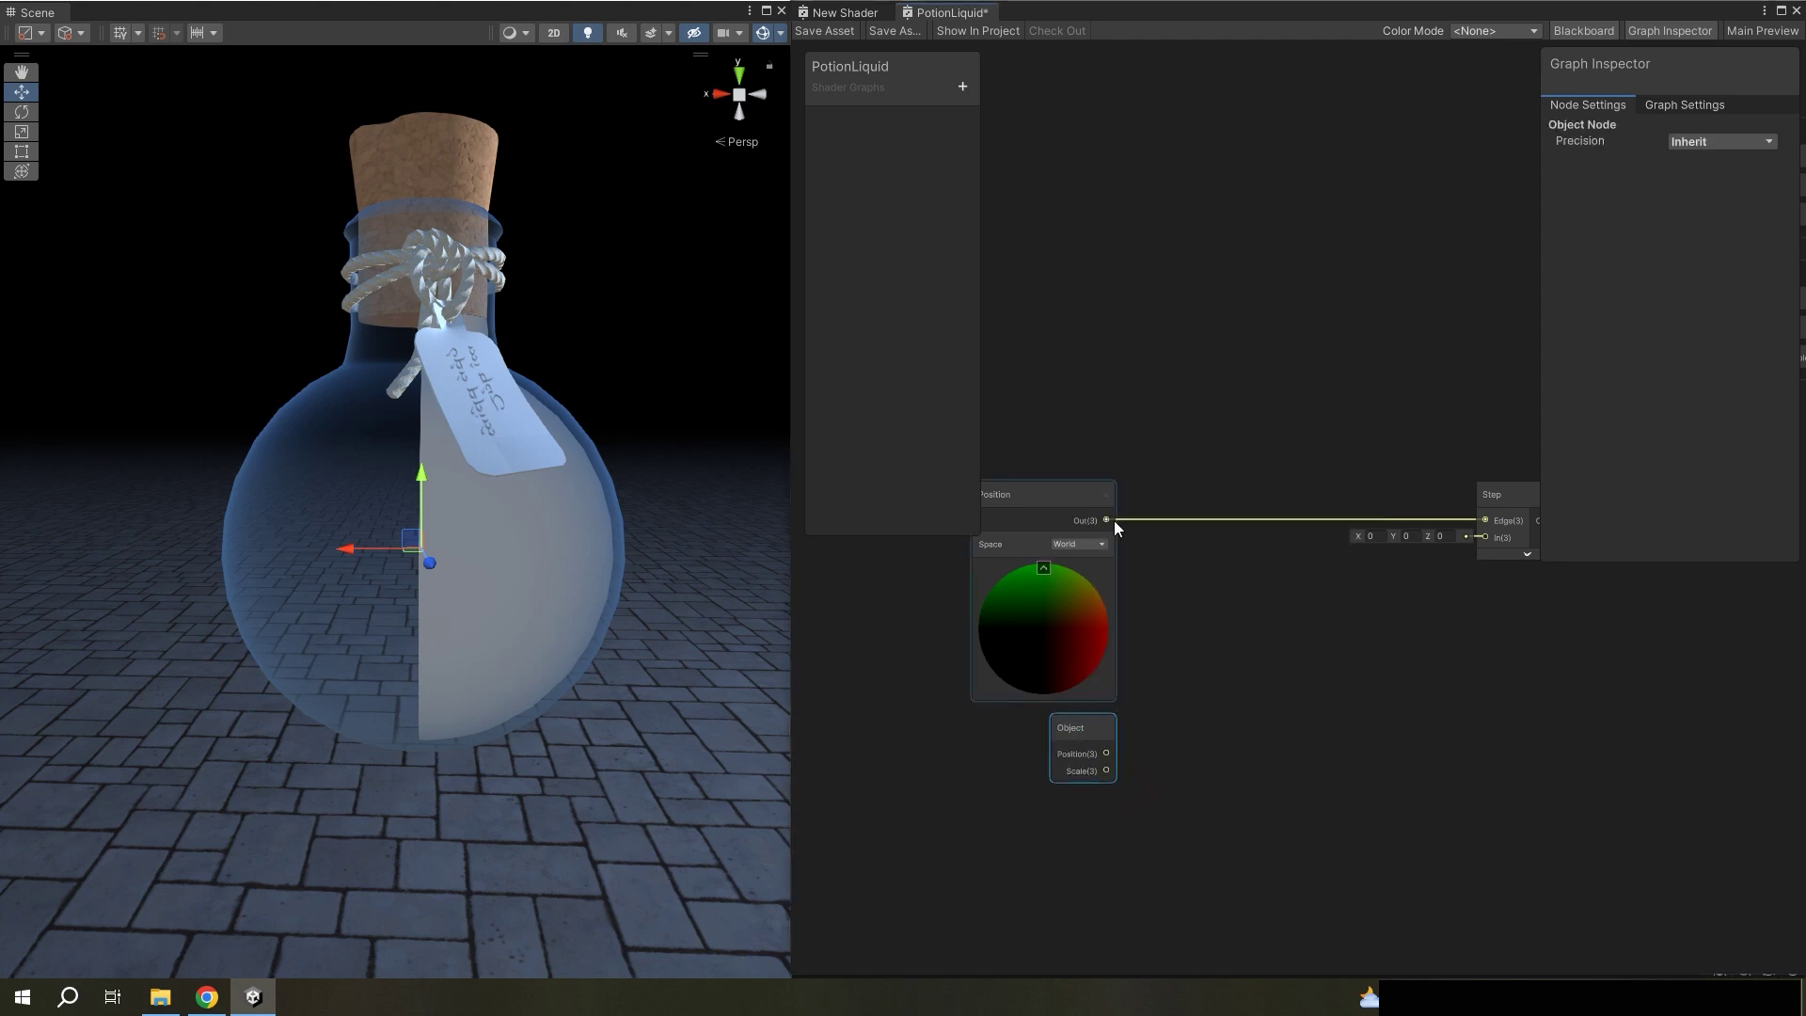
# - Subtract Object Position from Position, route the result into Step's Edge, and save
pyautogui.moveTo(1107, 519); pyautogui.dragTo(1229, 569)
pyautogui.write('subtract')
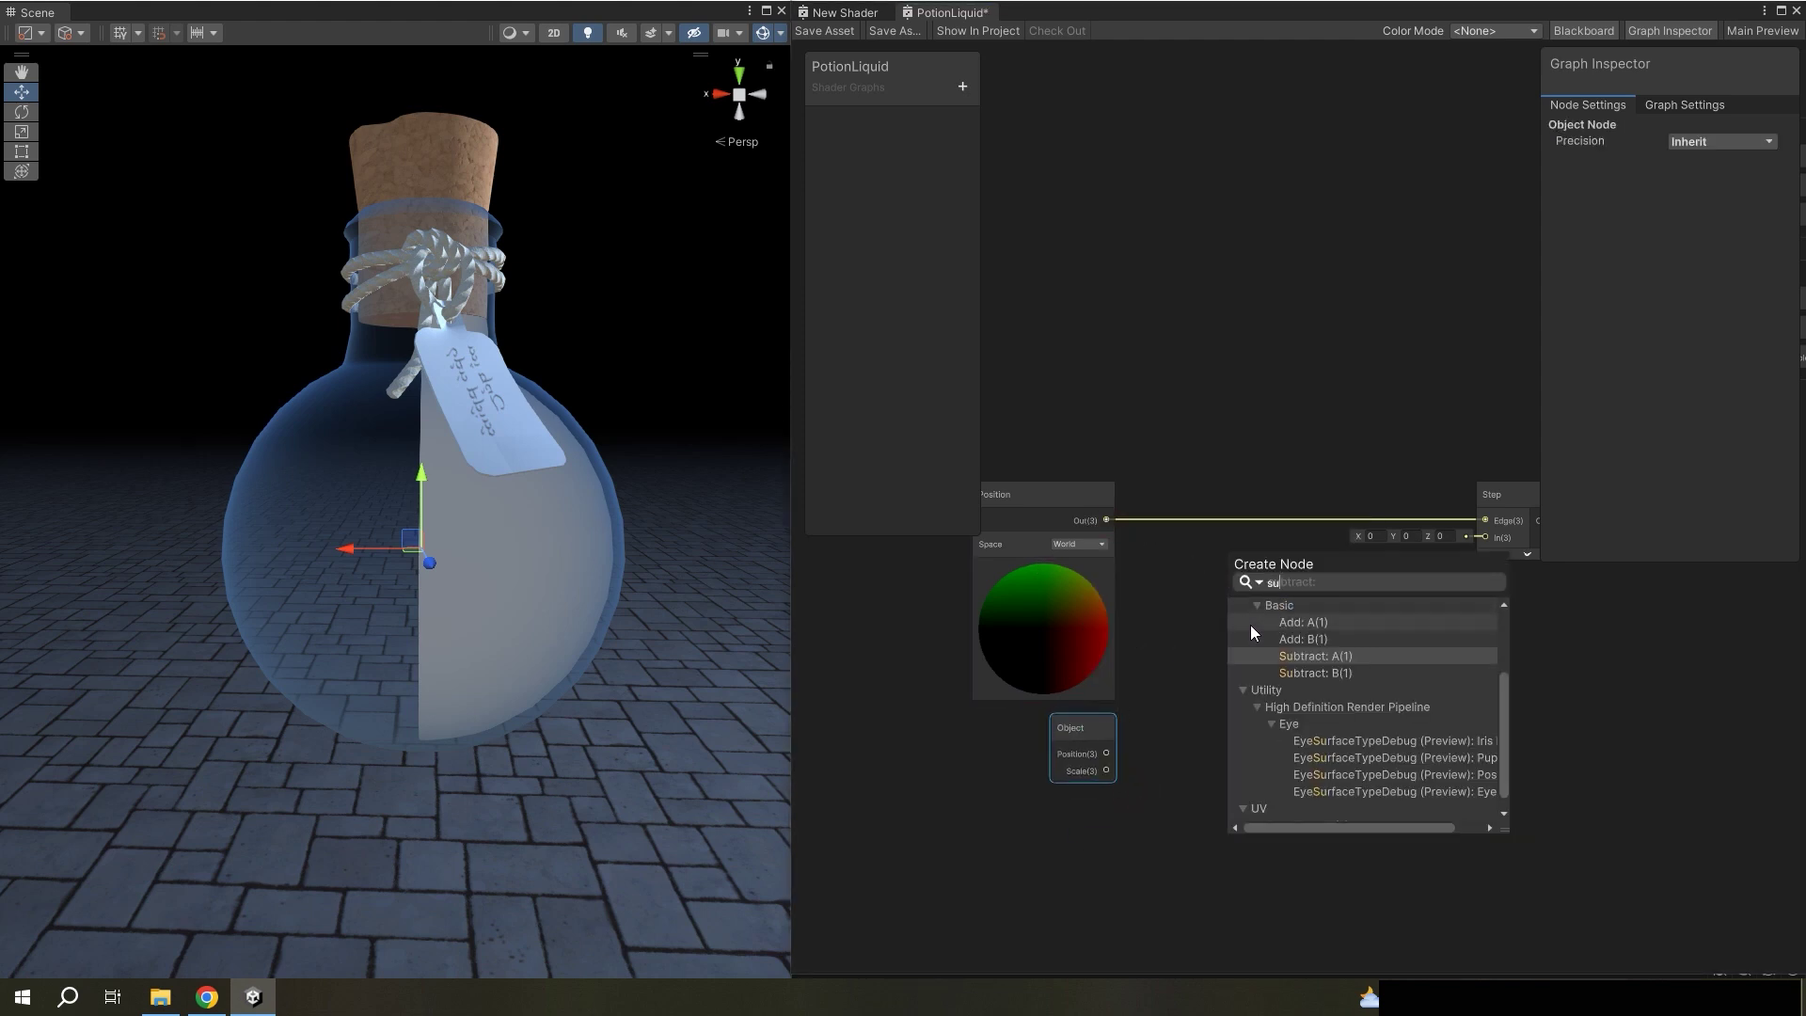
pyautogui.click(1307, 653)
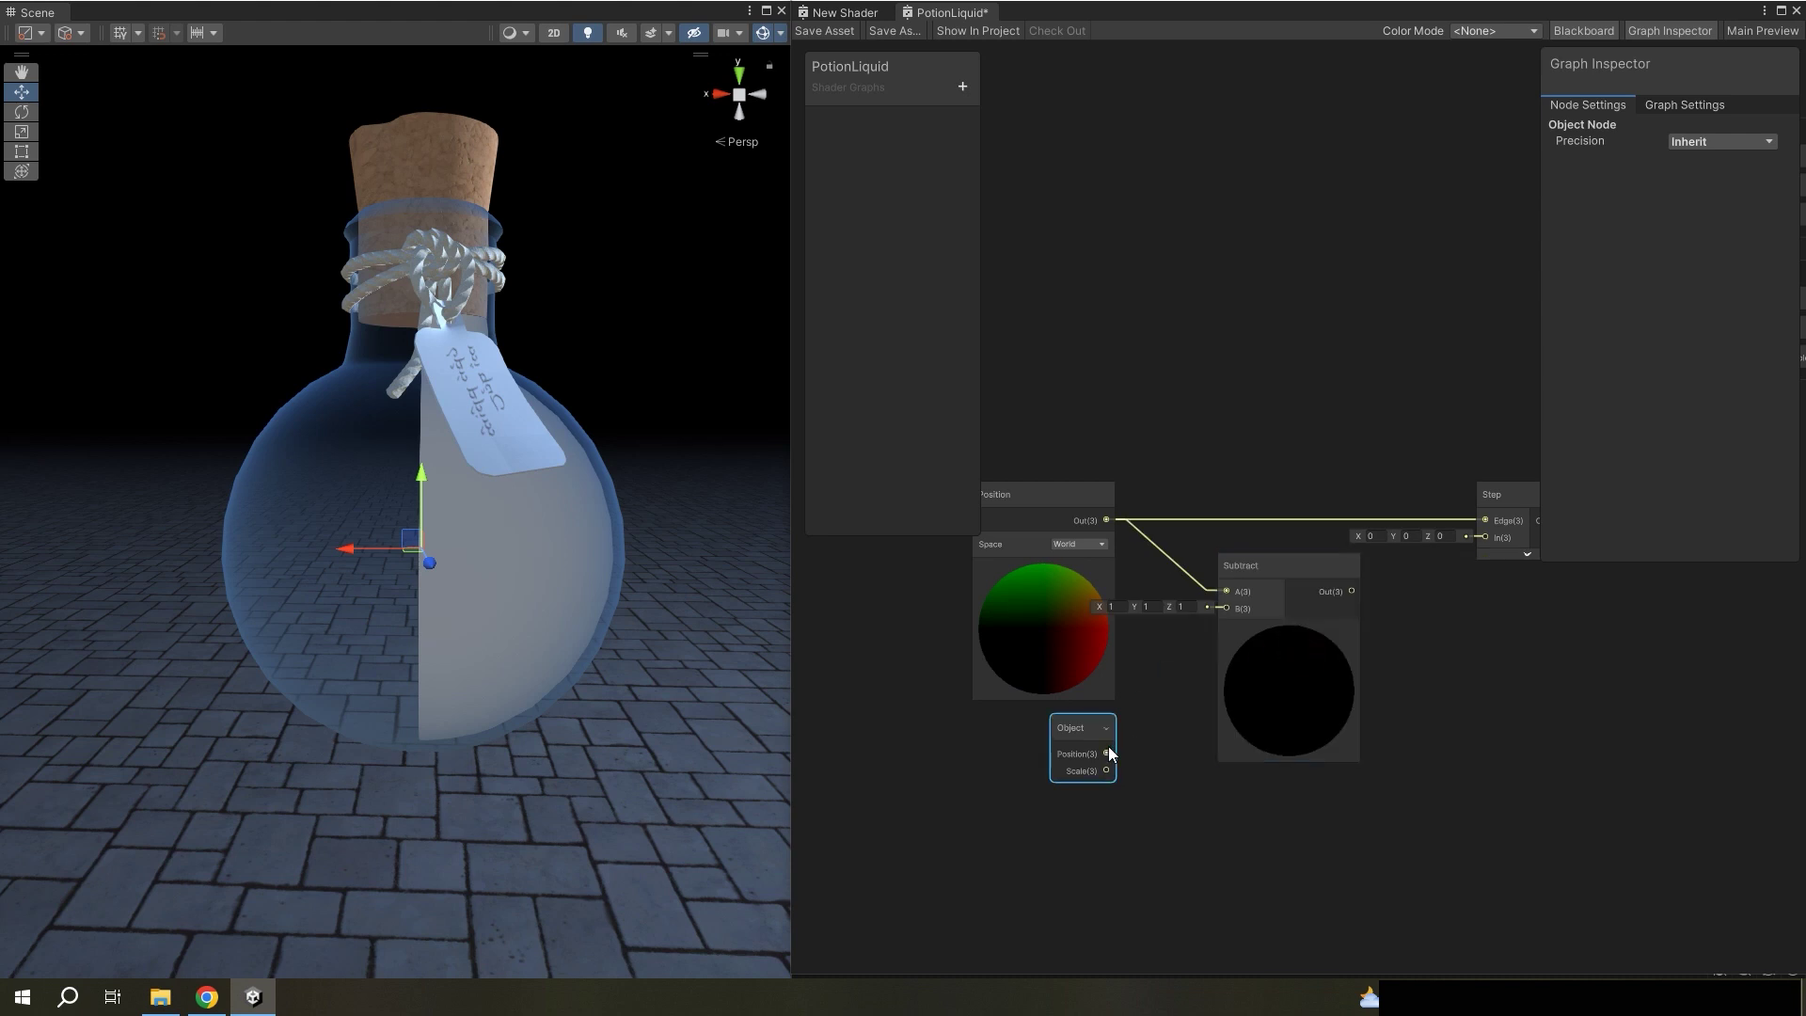
pyautogui.moveTo(1106, 754)
pyautogui.mouseDown()
pyautogui.moveTo(1225, 609)
pyautogui.moveTo(1221, 527)
pyautogui.mouseUp()
pyautogui.click(1288, 753)
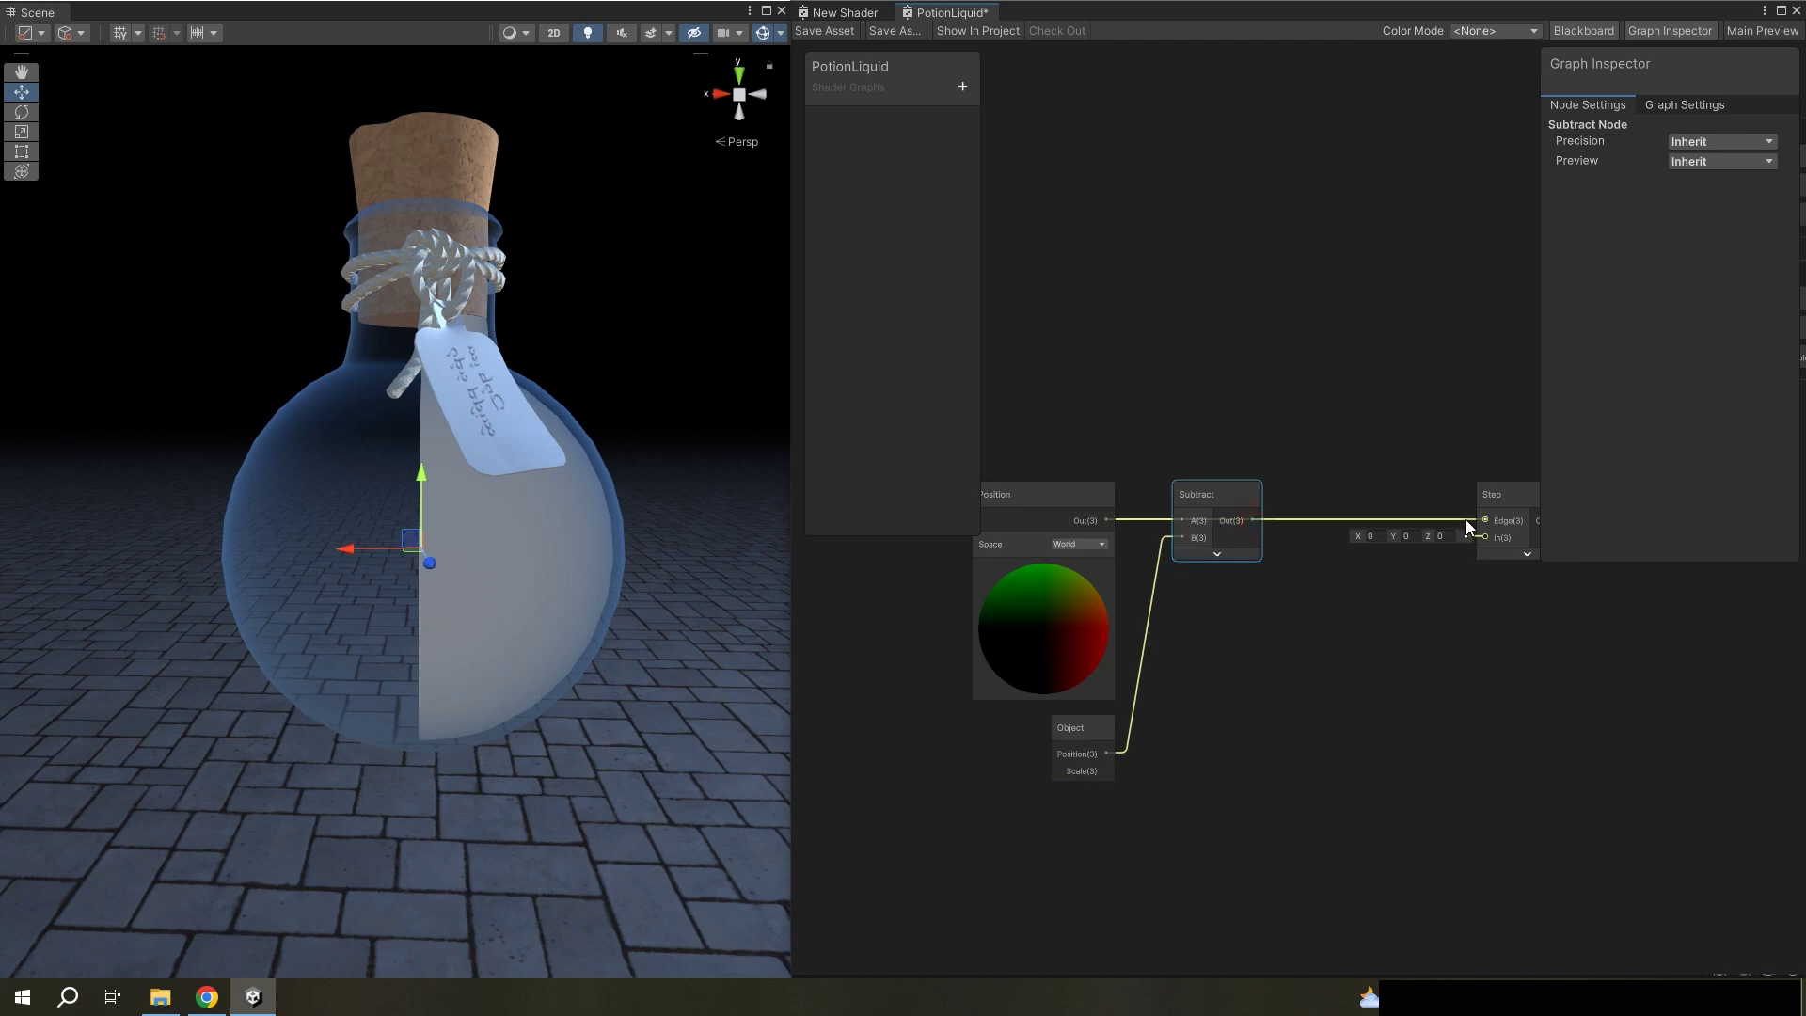
pyautogui.moveTo(1253, 520); pyautogui.dragTo(1485, 521)
pyautogui.hotkey('ctrl', 's')
# - Slide the bottle along X to test, then box-select the Position, Subtract and Object nodes
pyautogui.moveTo(357, 552)
pyautogui.mouseDown(button='middle')
pyautogui.moveTo(613, 575)
pyautogui.moveTo(458, 613)
pyautogui.mouseUp(button='middle')
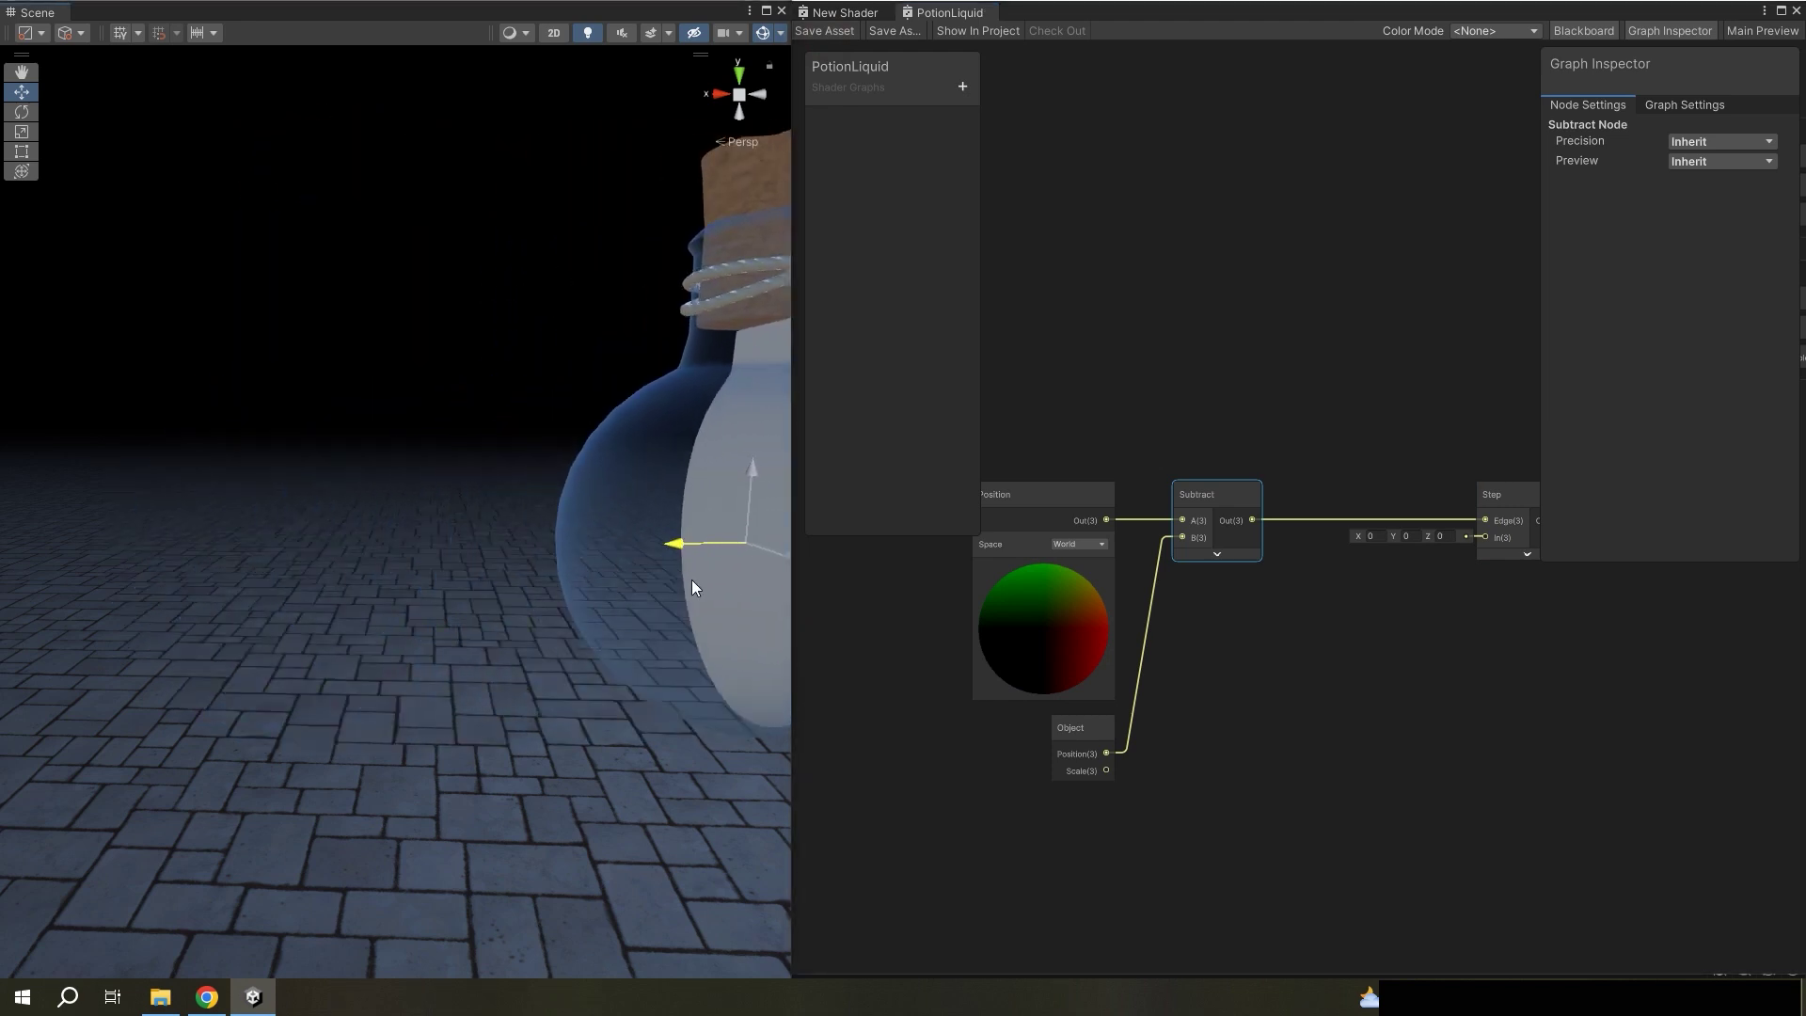
pyautogui.moveTo(457, 612); pyautogui.dragTo(478, 616)
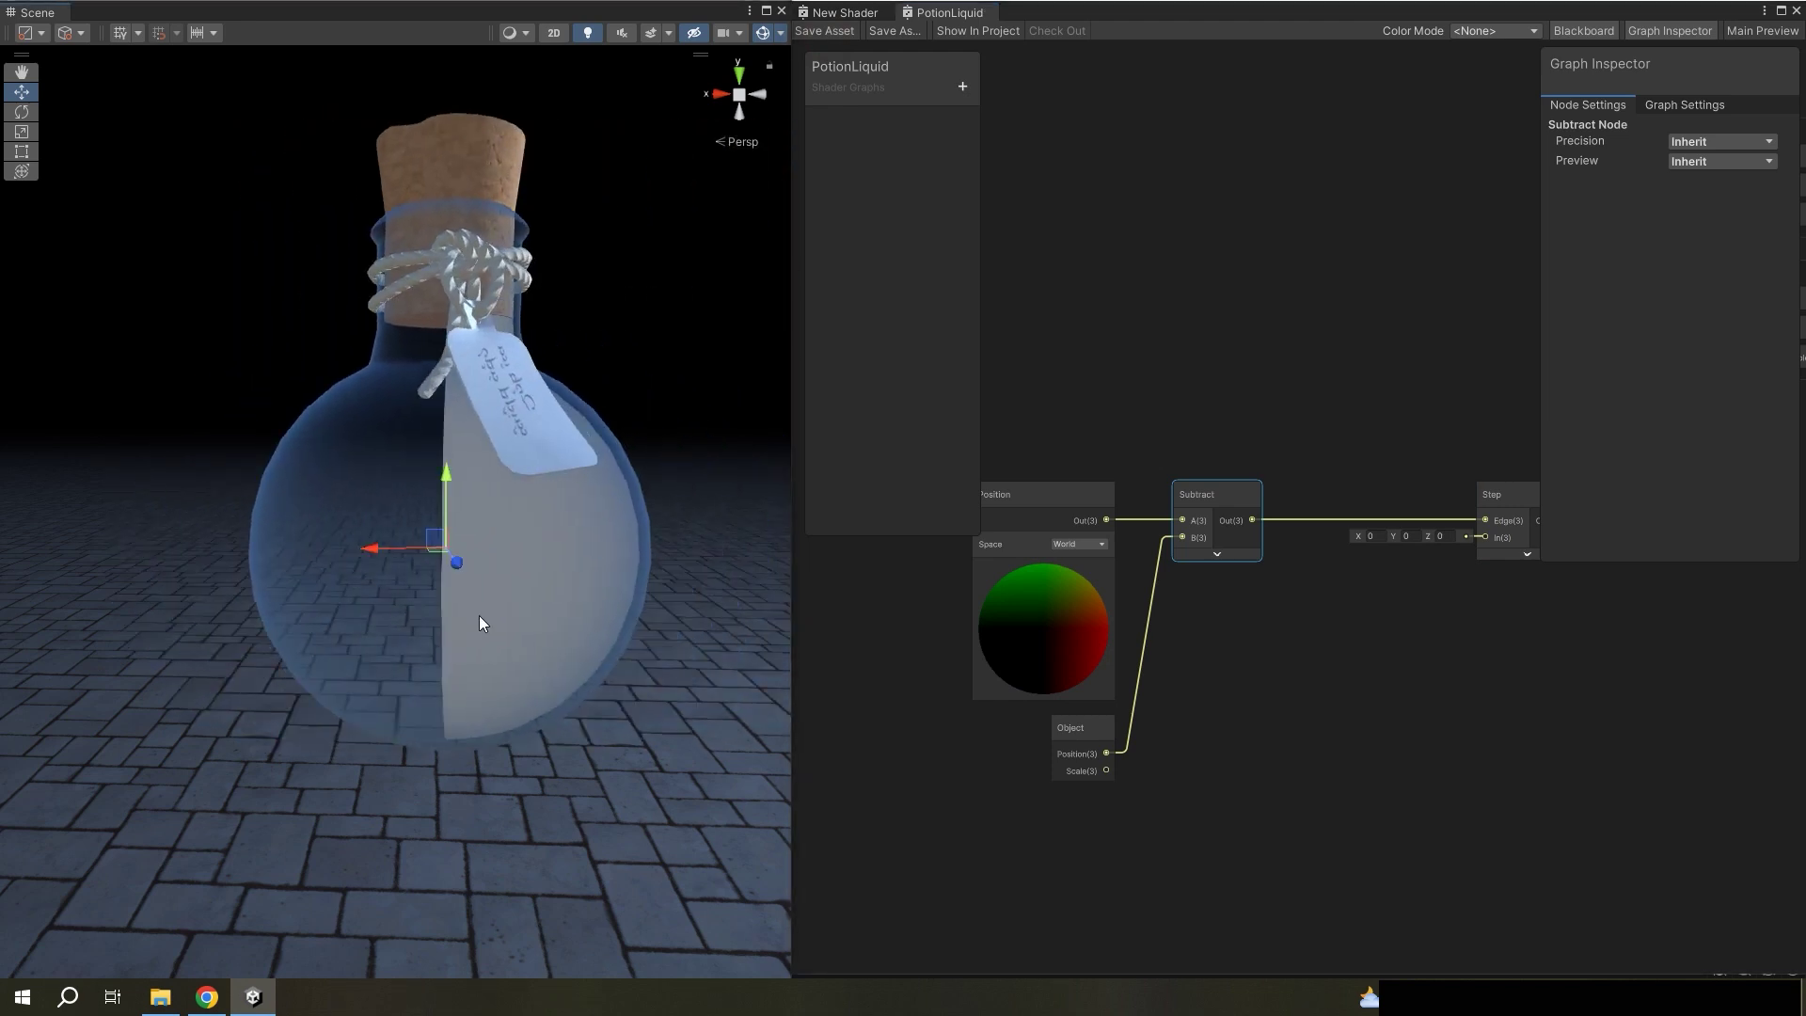
pyautogui.scroll(-3, 1300, 585)
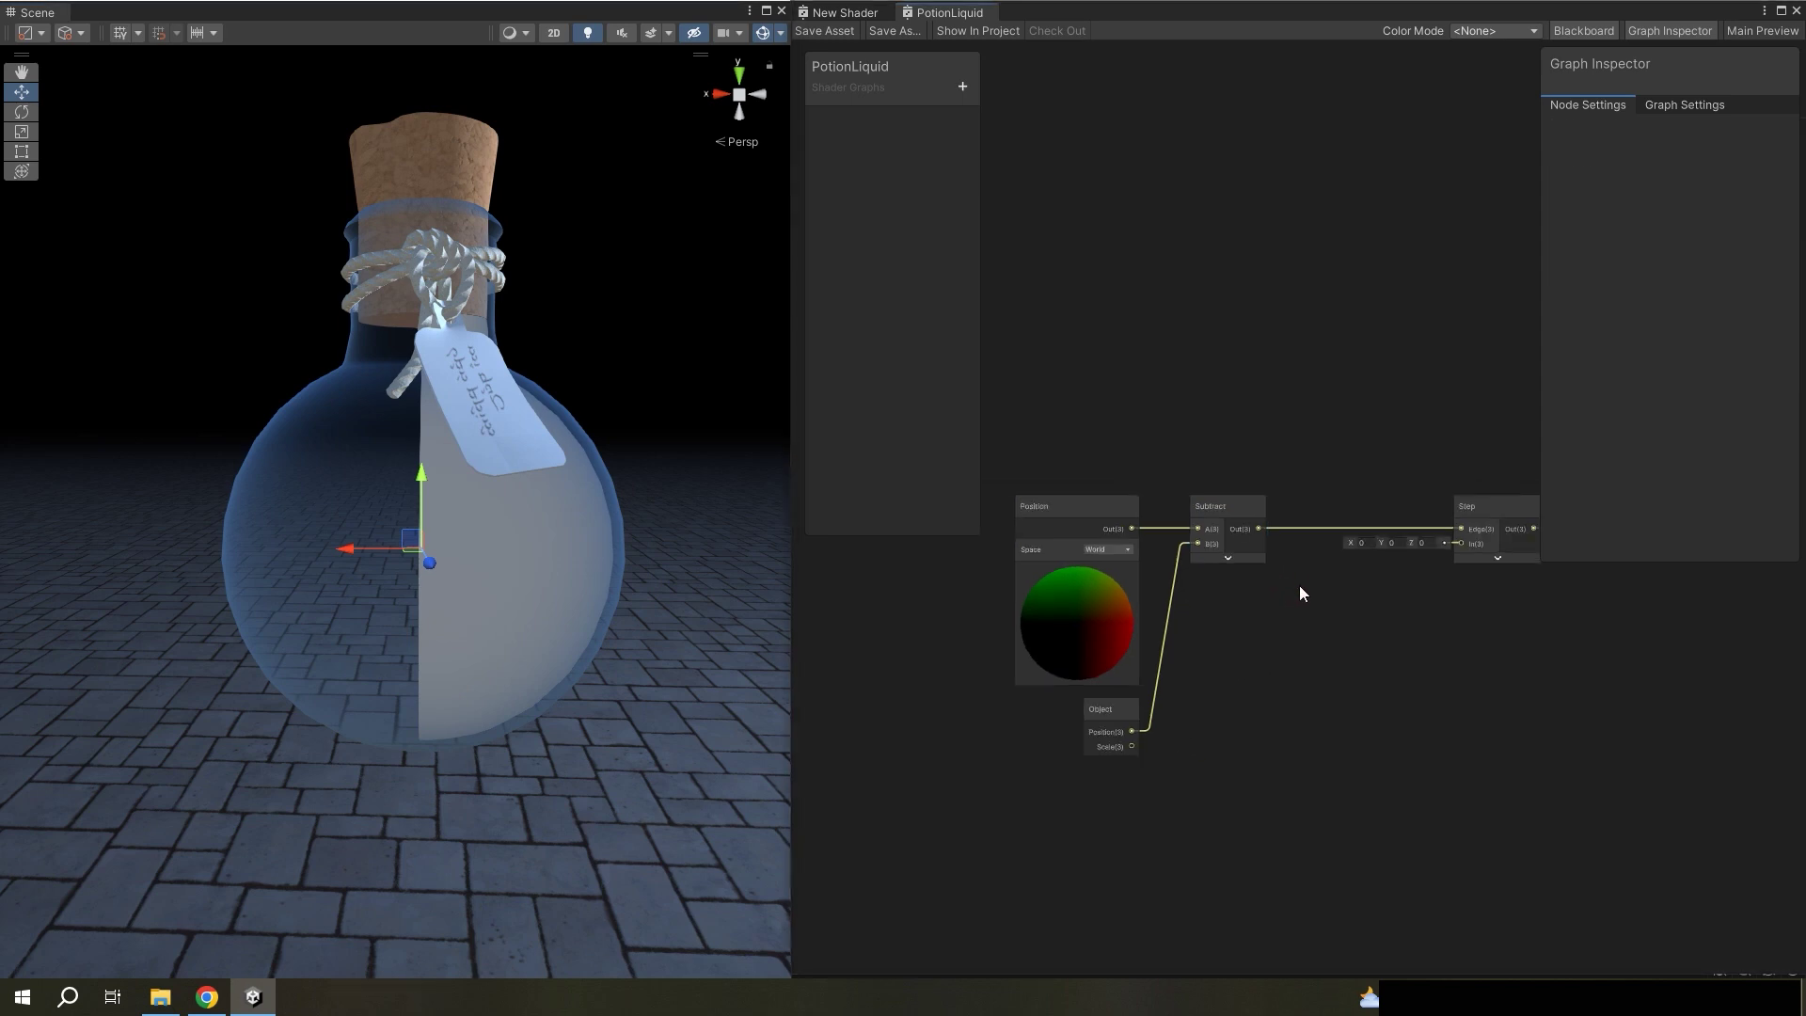
pyautogui.moveTo(1273, 753); pyautogui.dragTo(1075, 502)
# - Insert a Split node after Subtract, wire its G output to Step's Edge, and save
pyautogui.moveTo(1250, 536)
pyautogui.mouseDown()
pyautogui.moveTo(1058, 538)
pyautogui.moveTo(1193, 518)
pyautogui.mouseUp()
pyautogui.click(1137, 514)
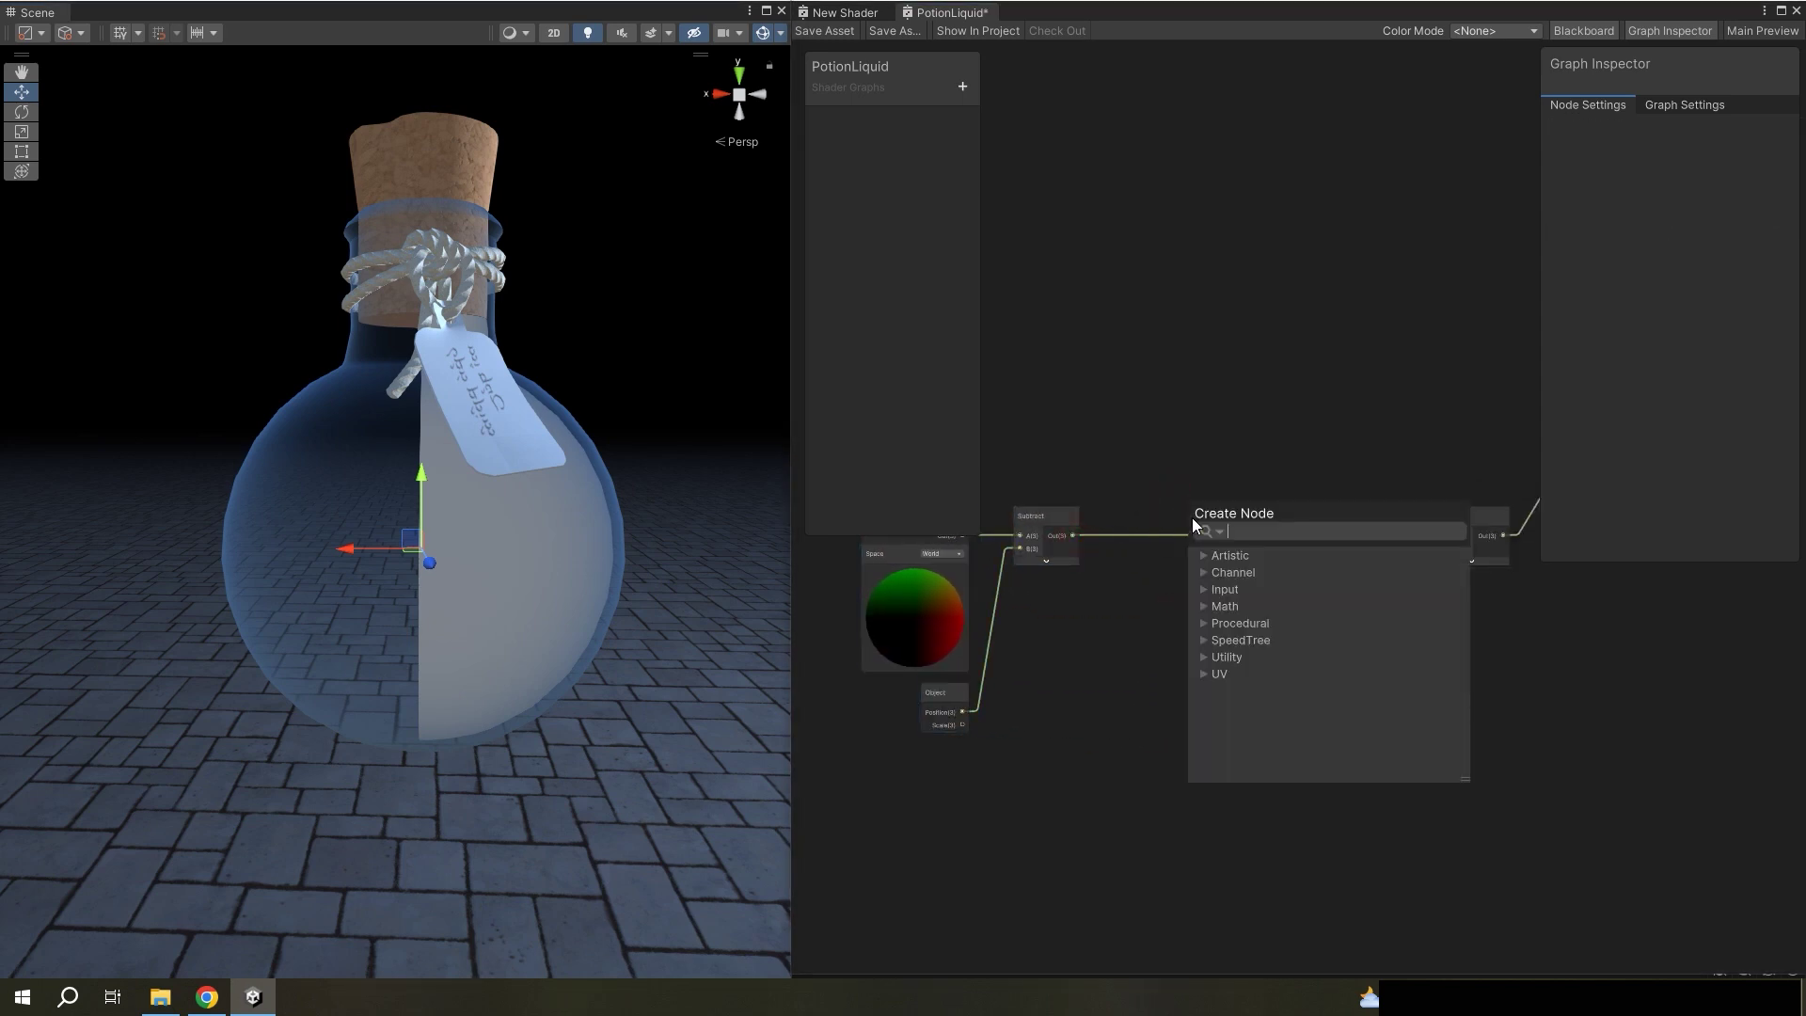
pyautogui.write('split')
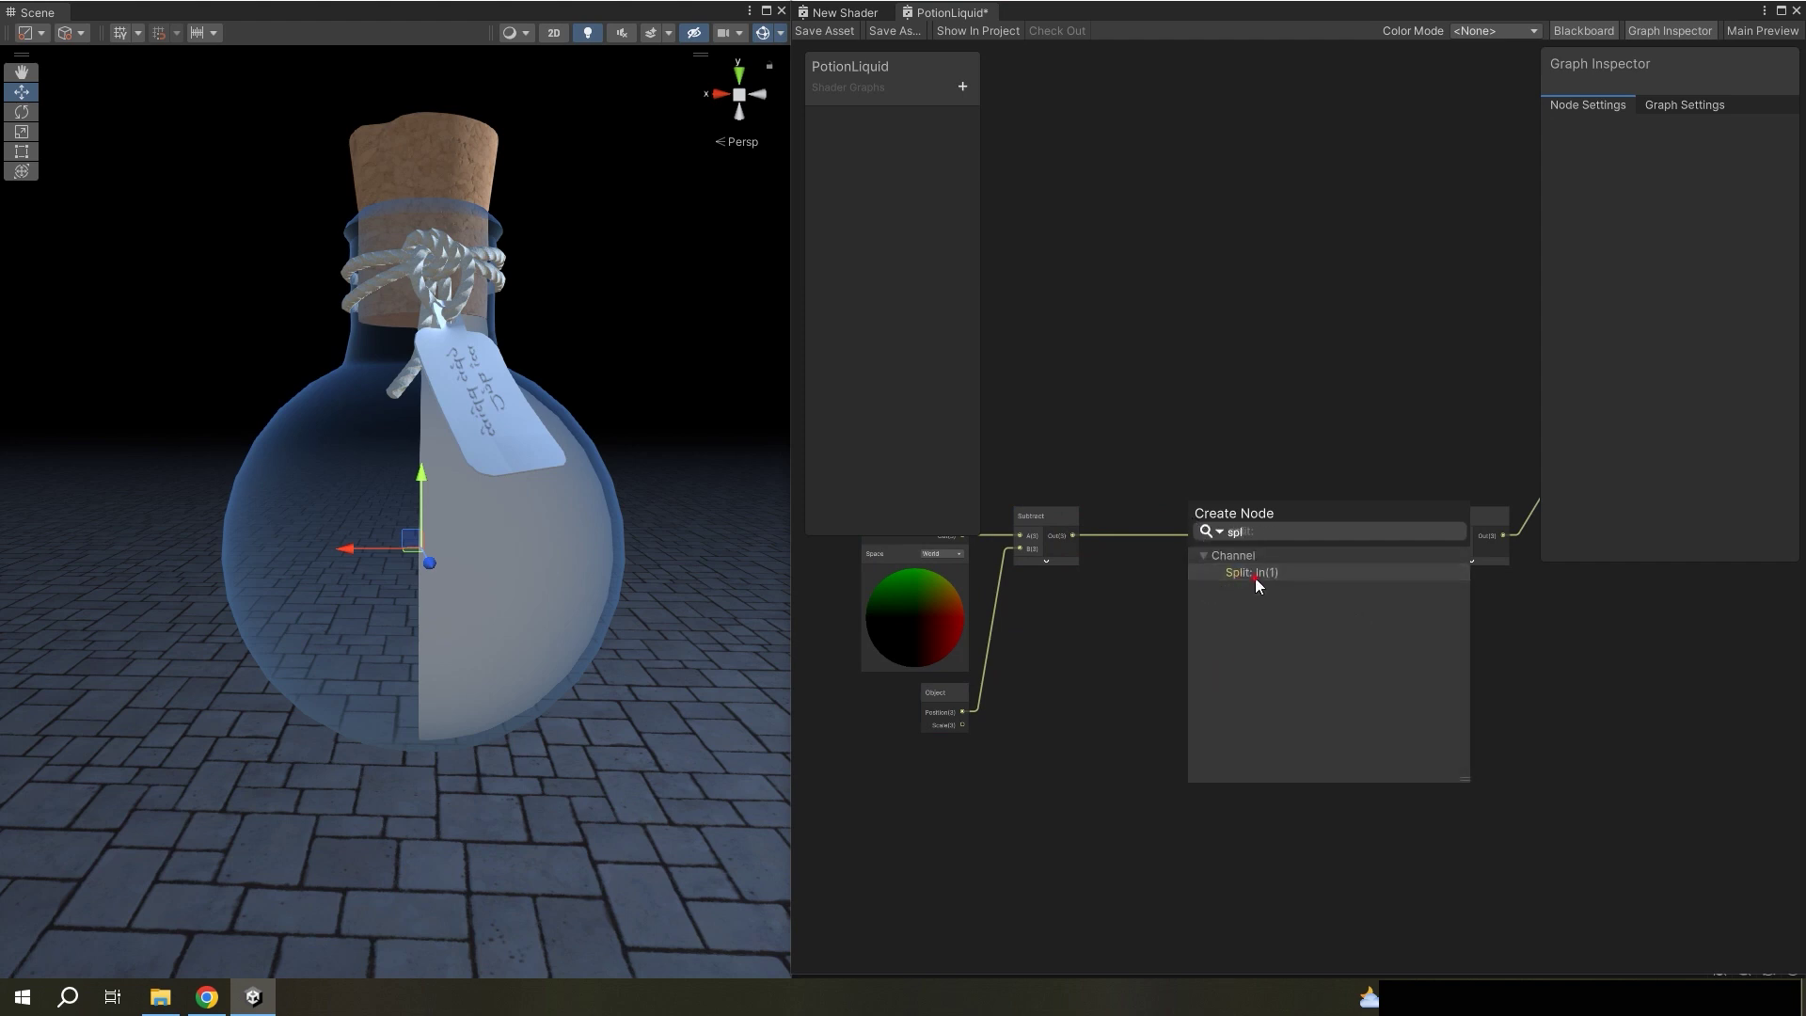
pyautogui.click(1255, 577)
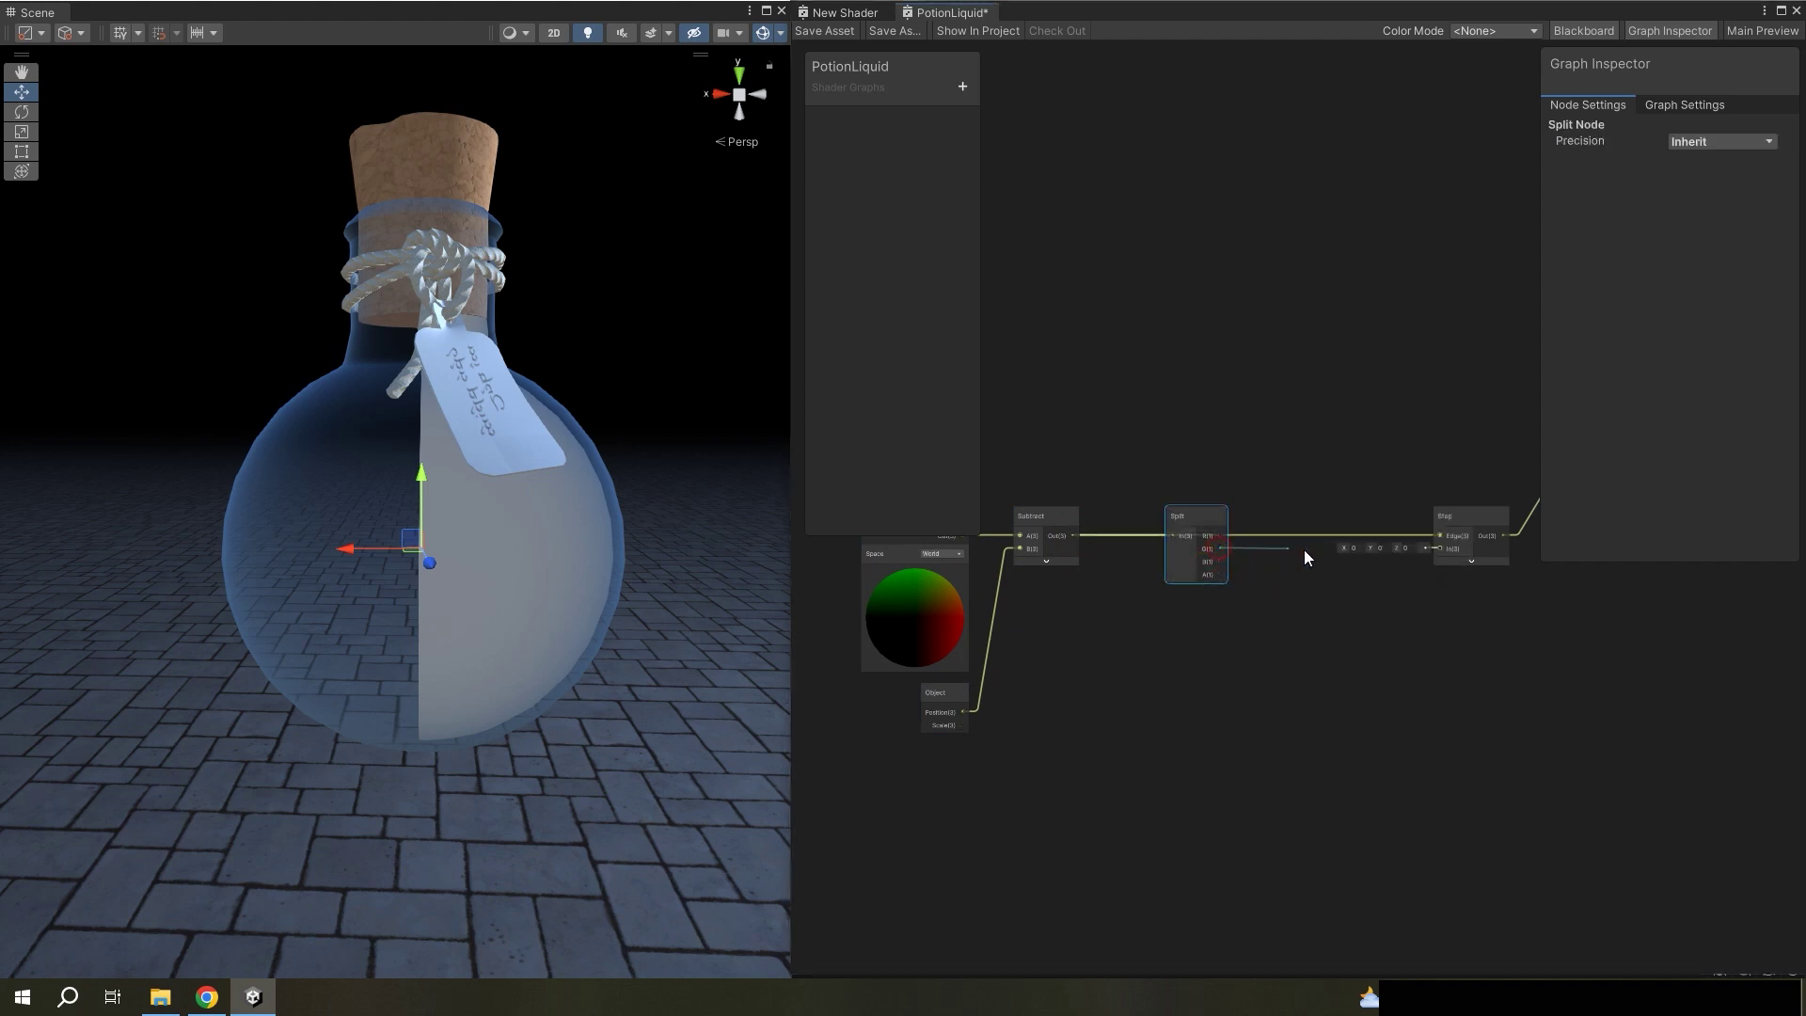
pyautogui.moveTo(1304, 555); pyautogui.dragTo(1440, 535)
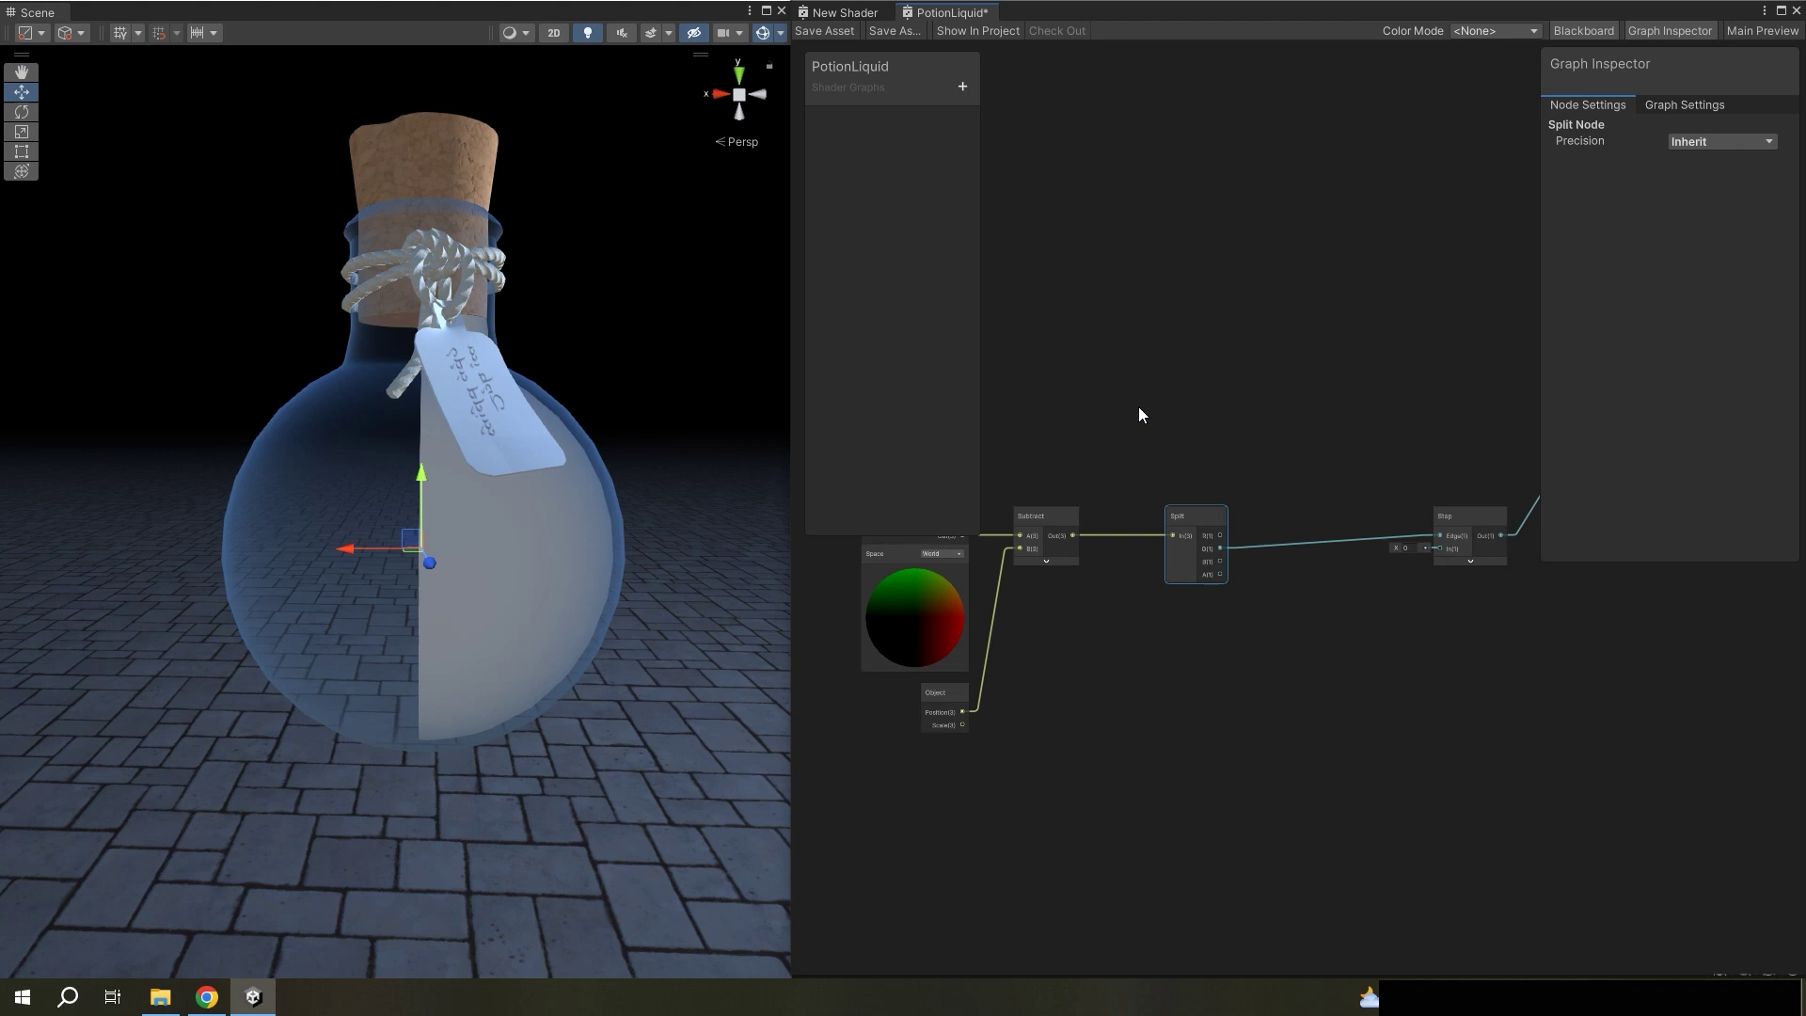
pyautogui.click(838, 36)
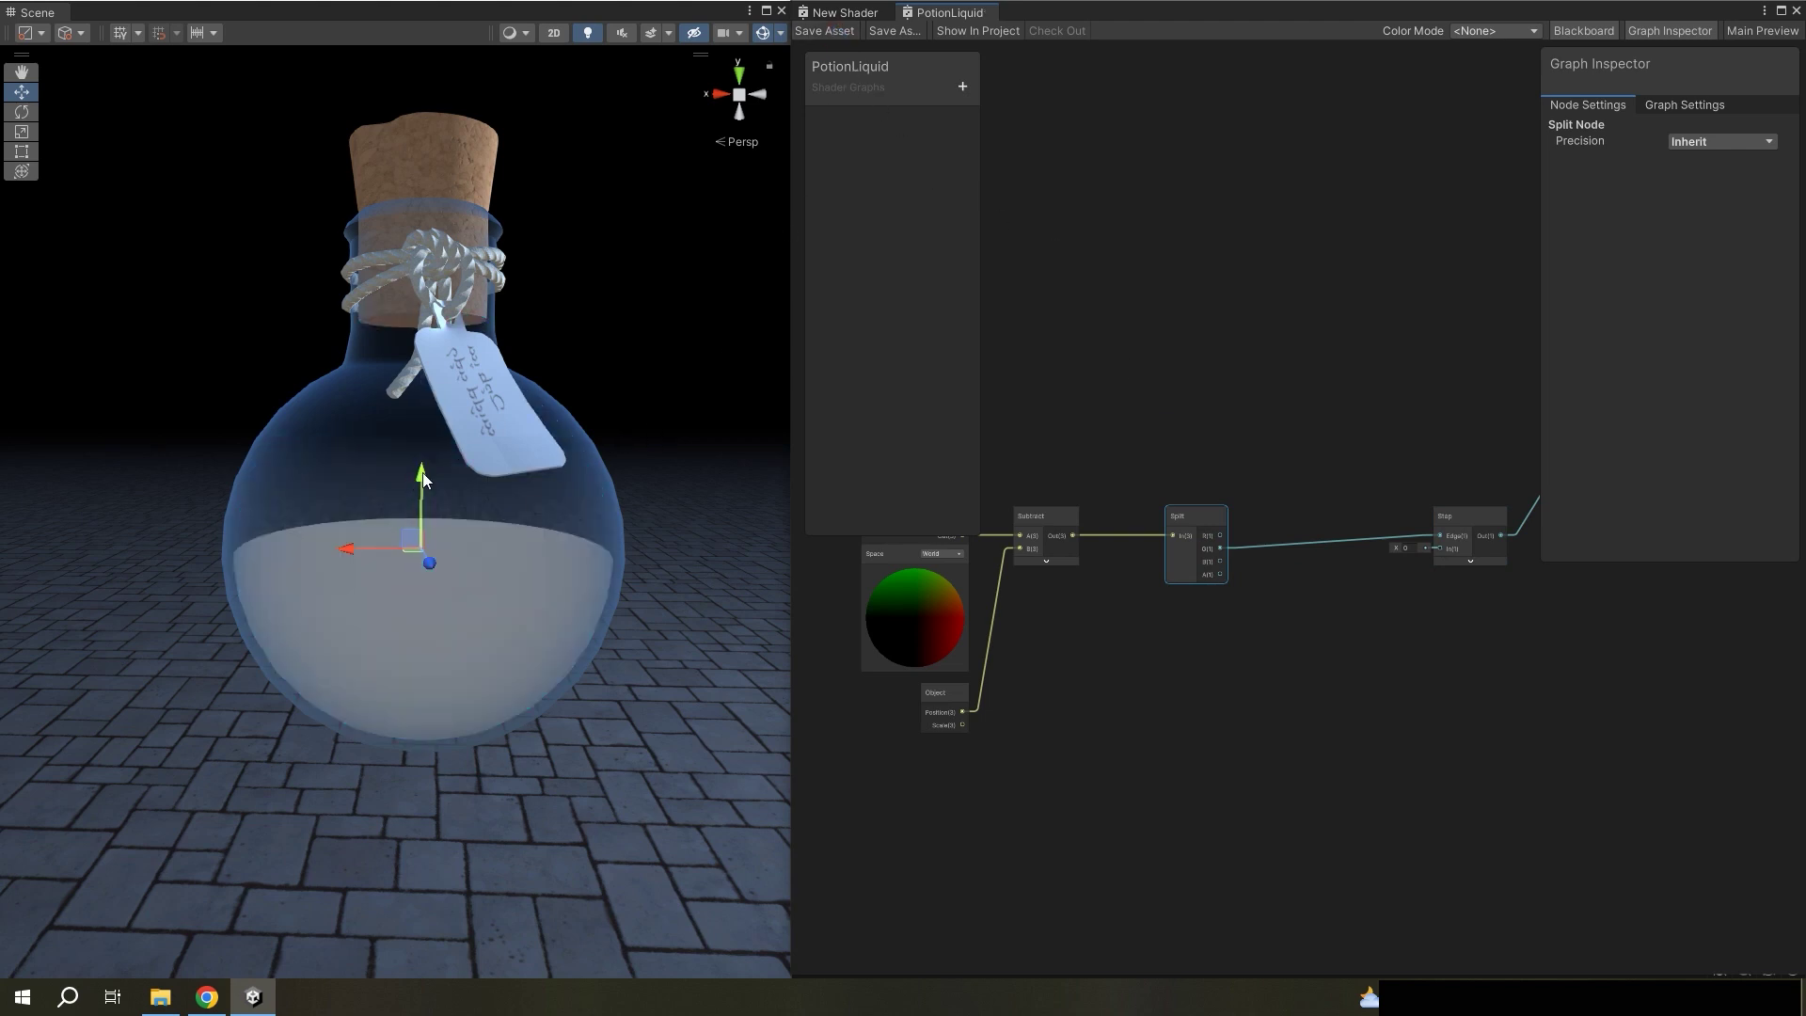
pyautogui.moveTo(1180, 574); pyautogui.dragTo(1232, 564)
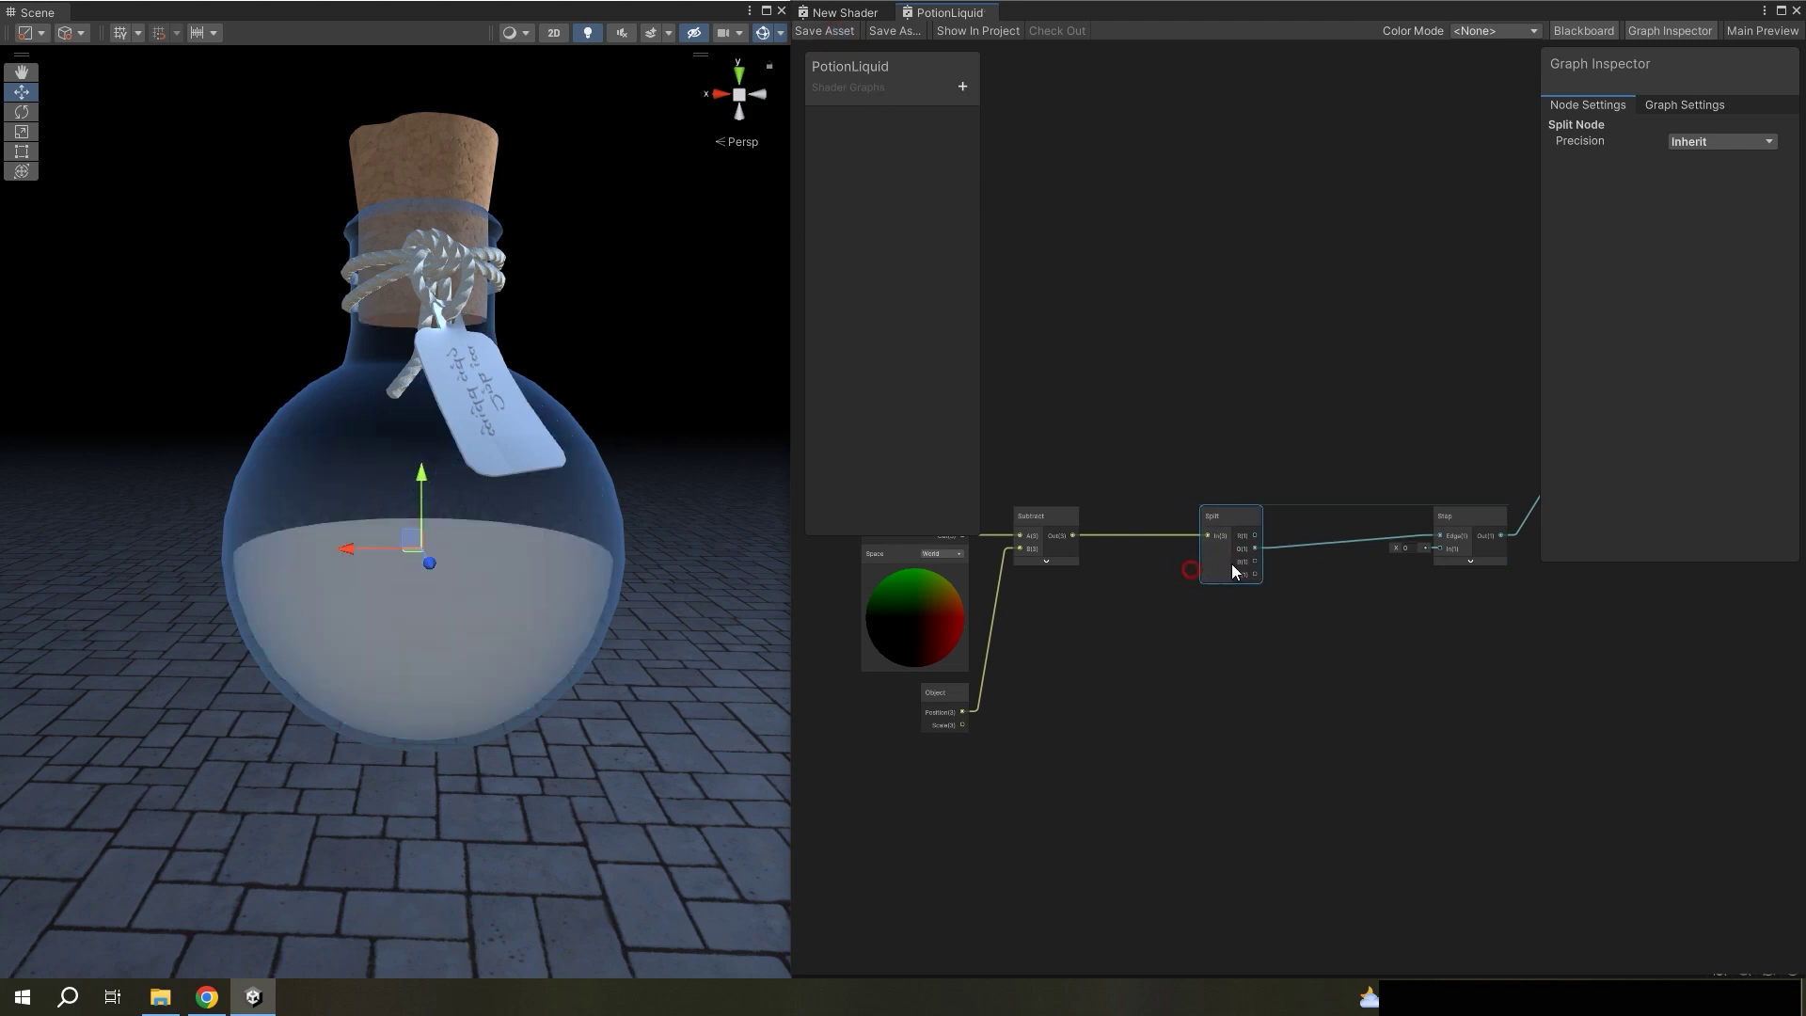
pyautogui.scroll(1, 1101, 598)
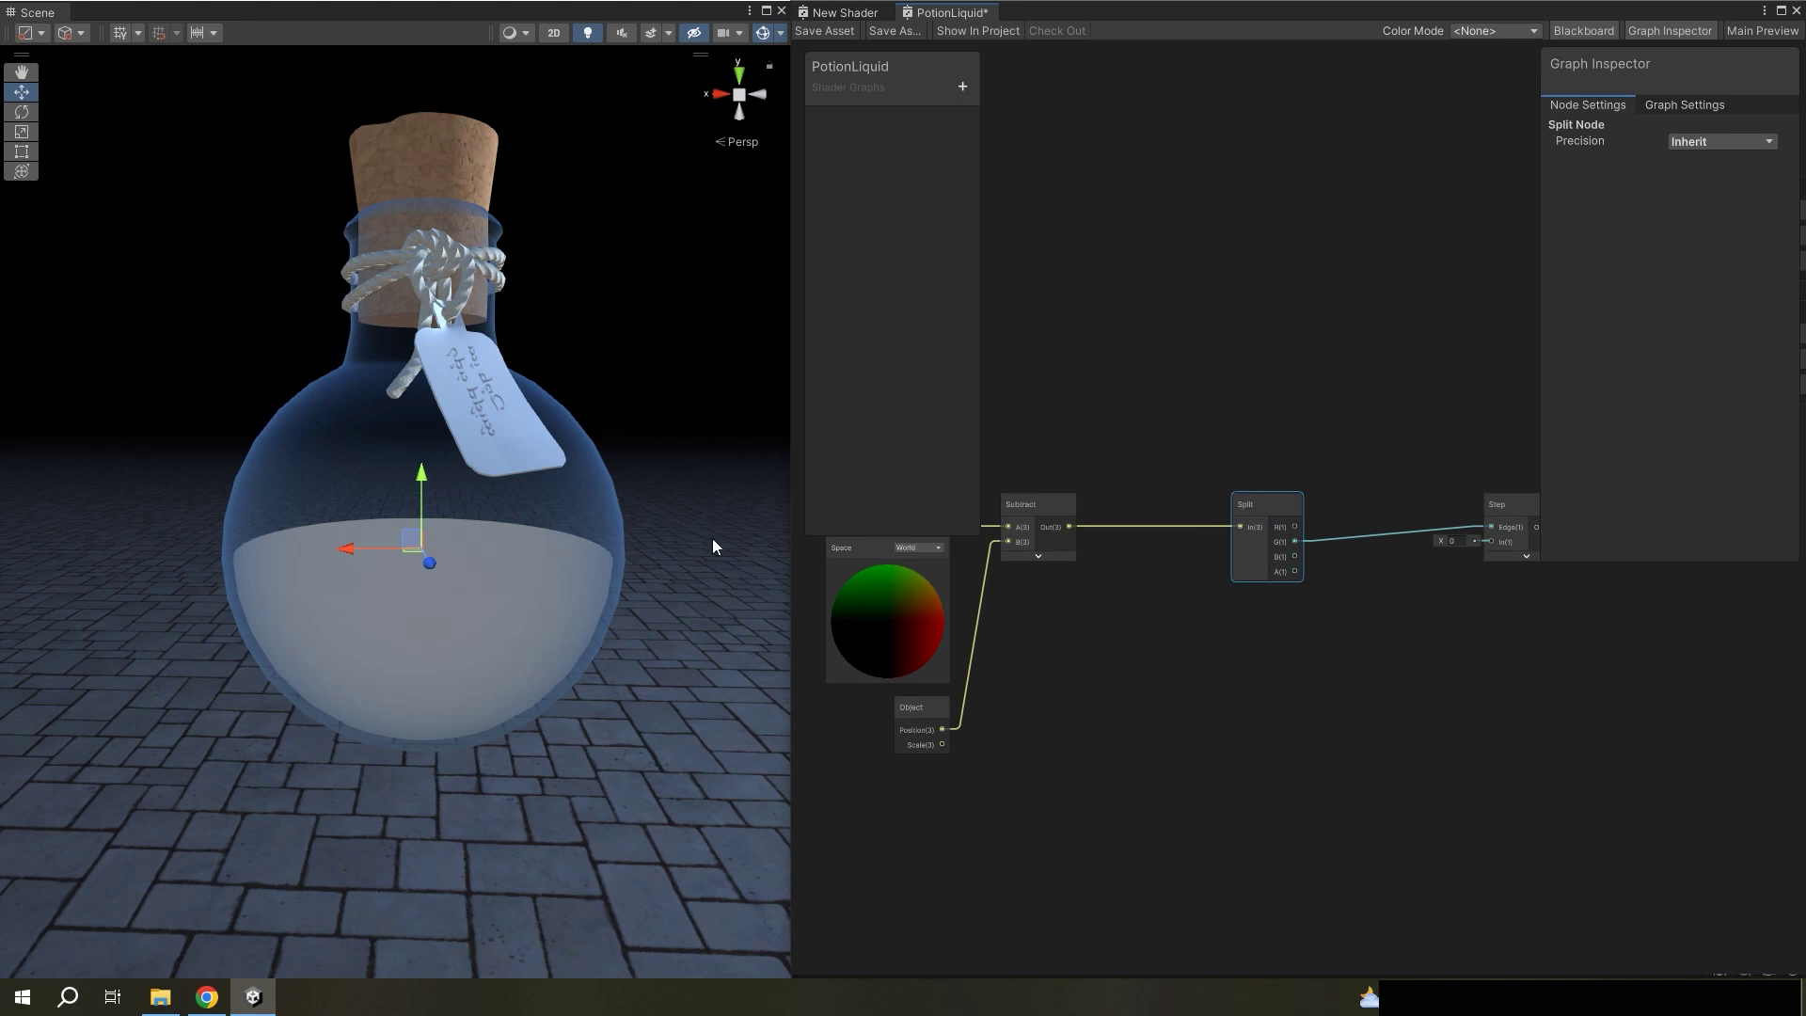
# - Scale the bottle up and back down to test how the liquid reacts
pyautogui.press('r')
pyautogui.moveTo(421, 548); pyautogui.dragTo(129, 207)
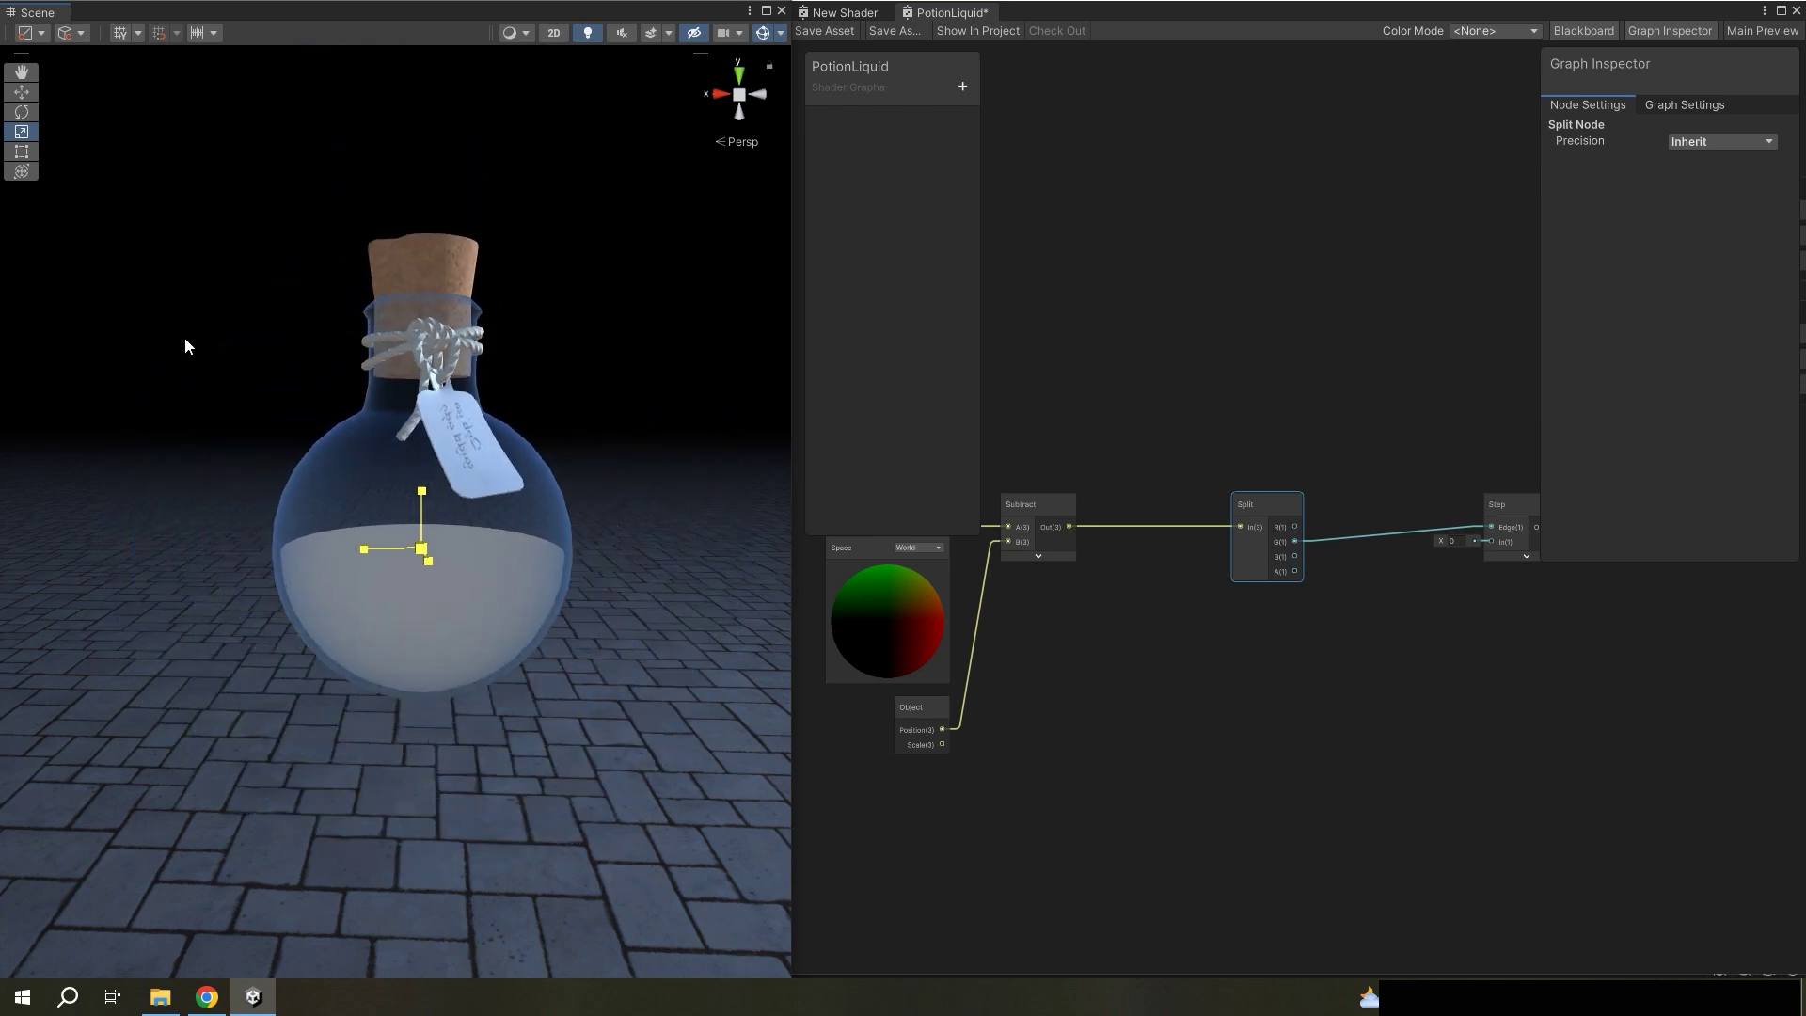
pyautogui.moveTo(129, 207); pyautogui.dragTo(477, 468)
pyautogui.click(1055, 649)
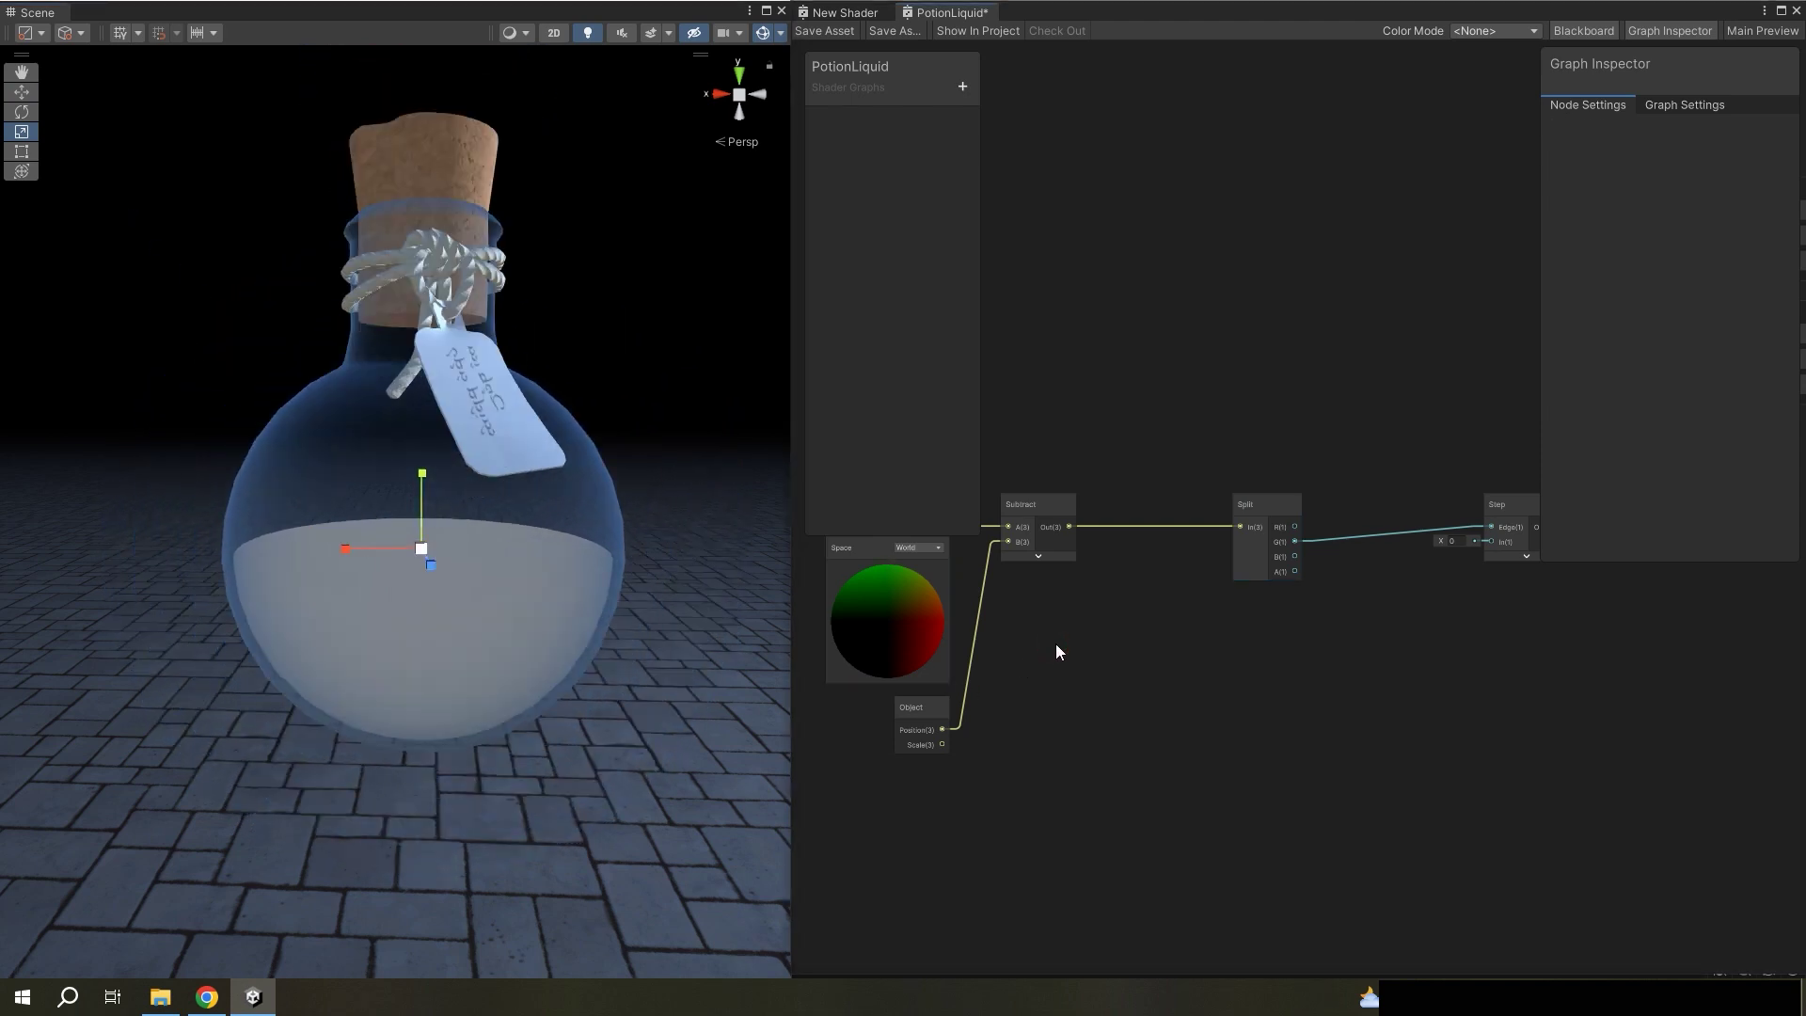
pyautogui.press('q')
# - Add a Divide node after Subtract with Object Scale in its B input, and save
pyautogui.moveTo(1070, 527); pyautogui.dragTo(1142, 524)
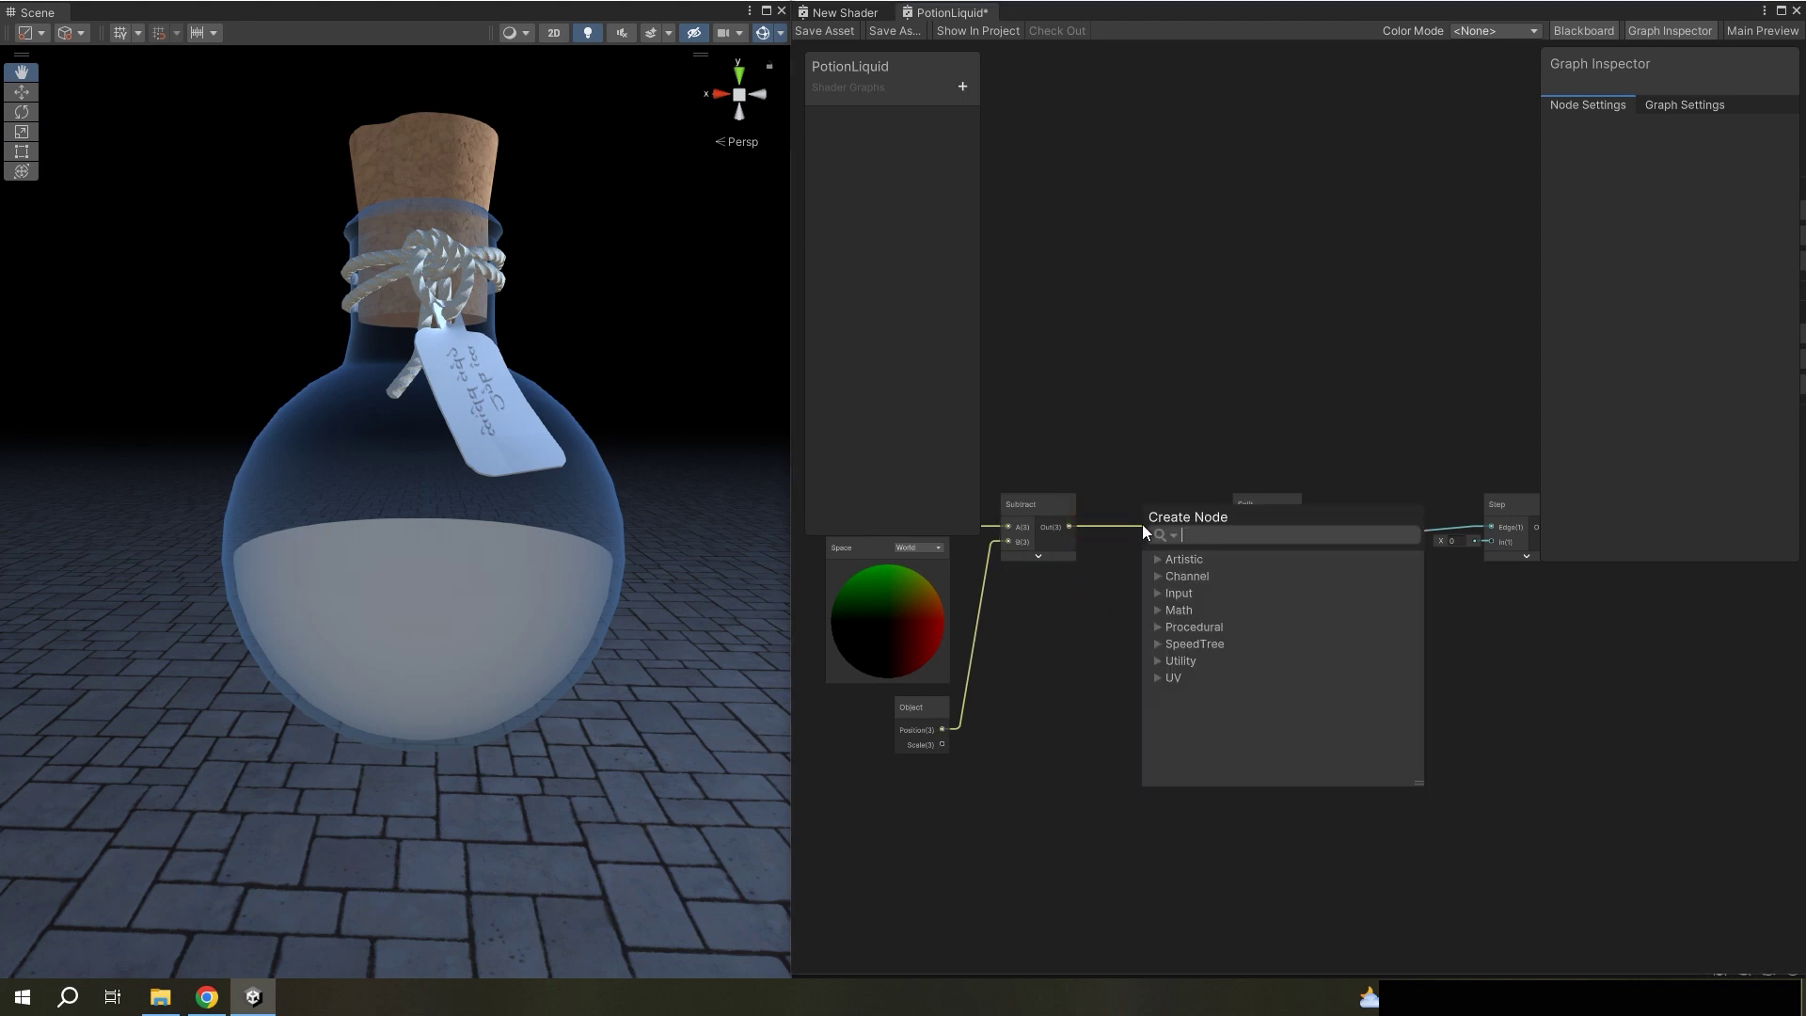
pyautogui.write('divide')
pyautogui.click(1214, 676)
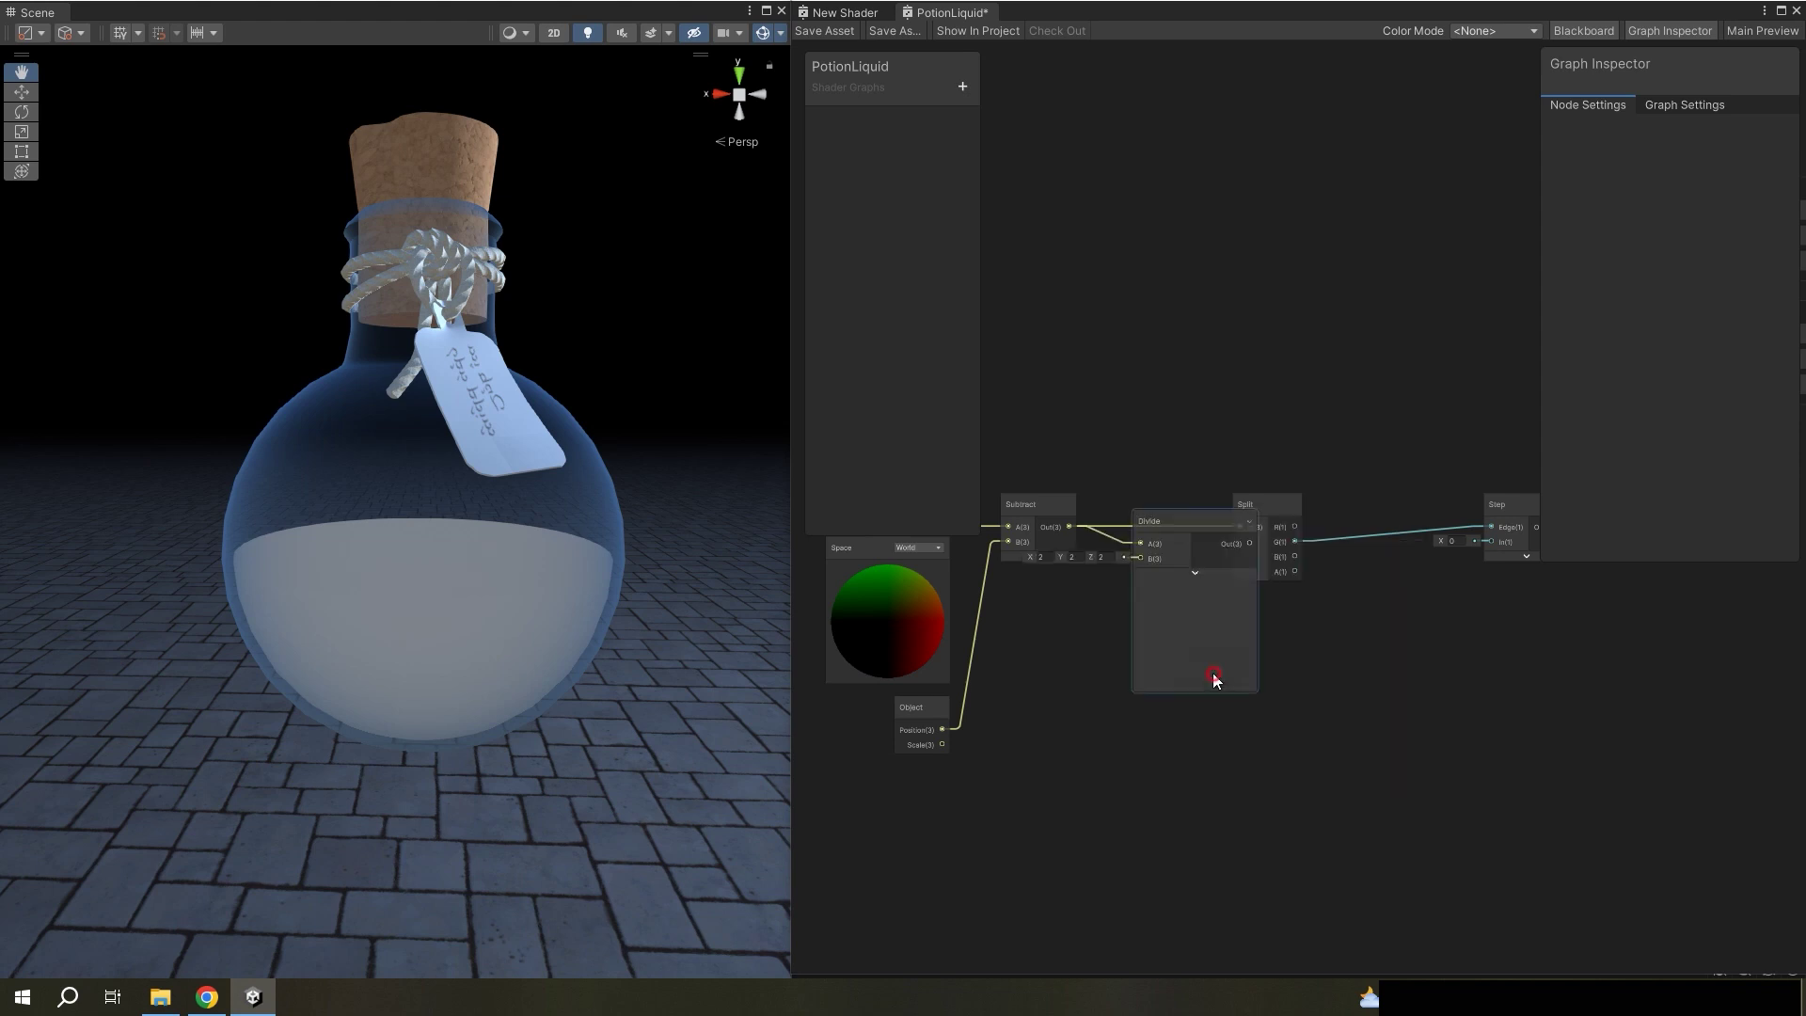
pyautogui.click(1190, 574)
pyautogui.moveTo(1187, 540); pyautogui.dragTo(1172, 519)
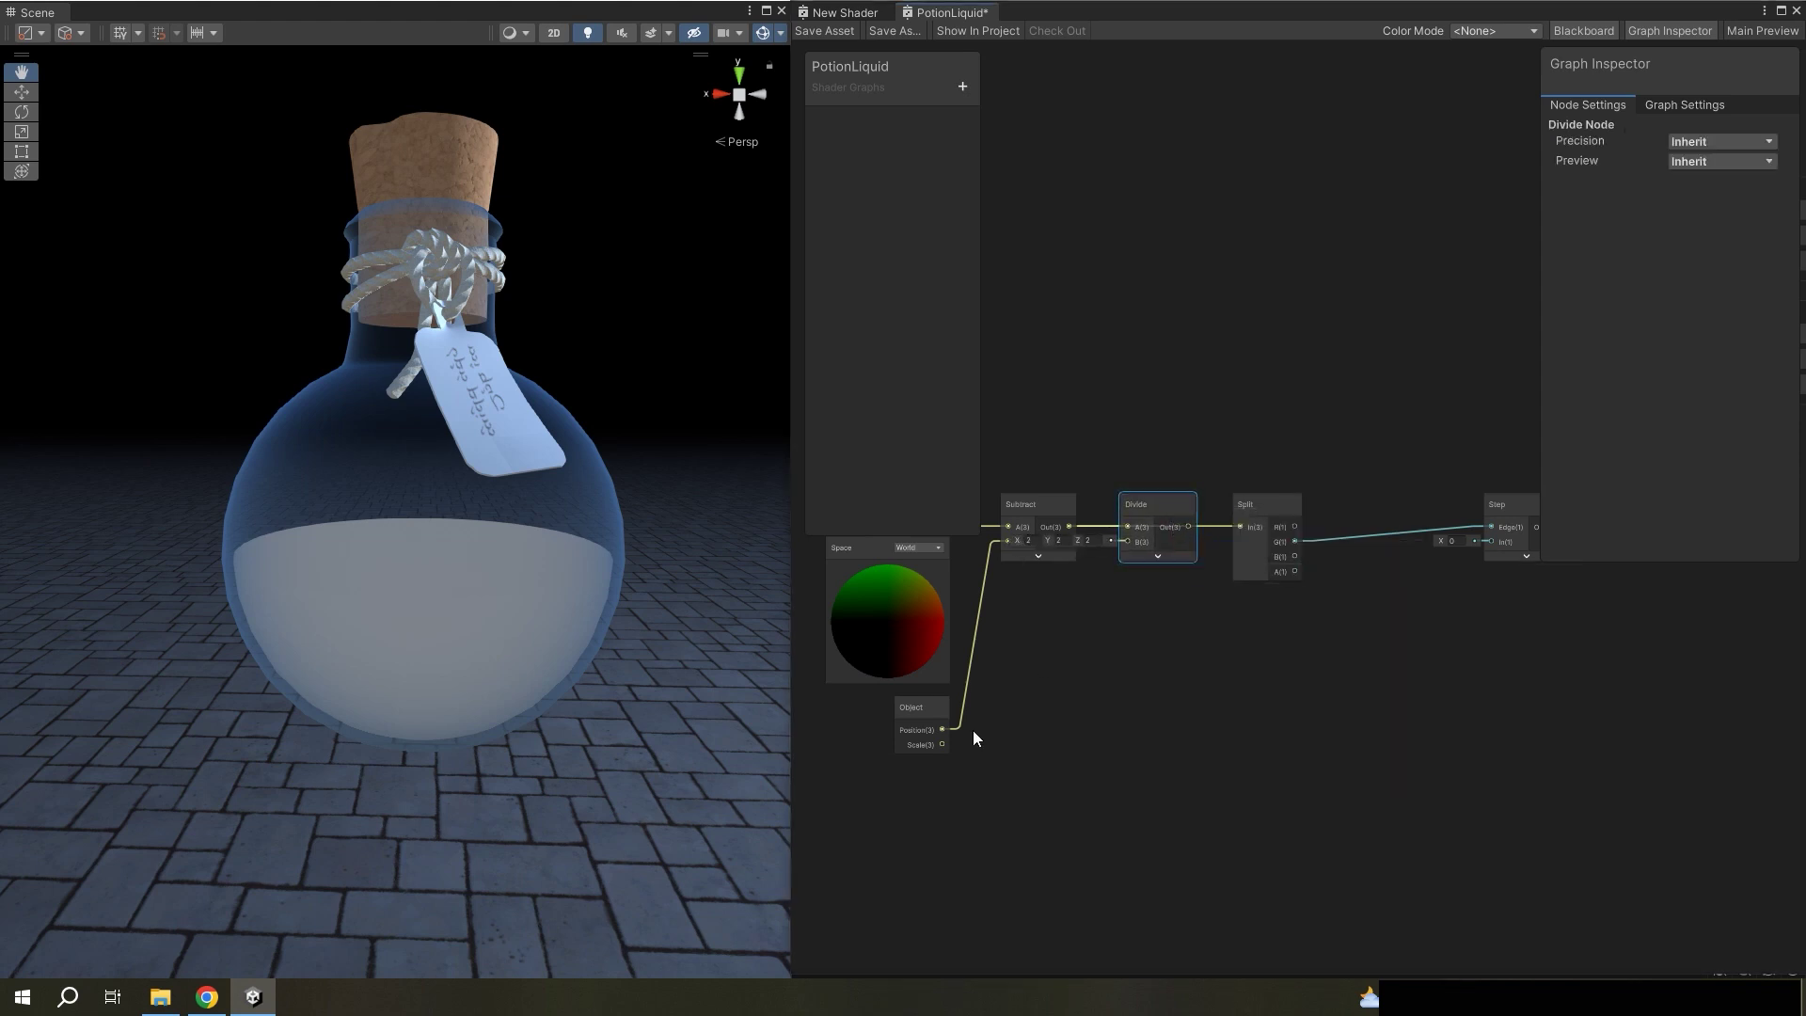
pyautogui.moveTo(942, 744); pyautogui.dragTo(1128, 541)
pyautogui.click(826, 38)
# - Pan the graph and bring up the Blackboard's list of property types
pyautogui.moveTo(1276, 604); pyautogui.dragTo(1095, 618, button='middle')
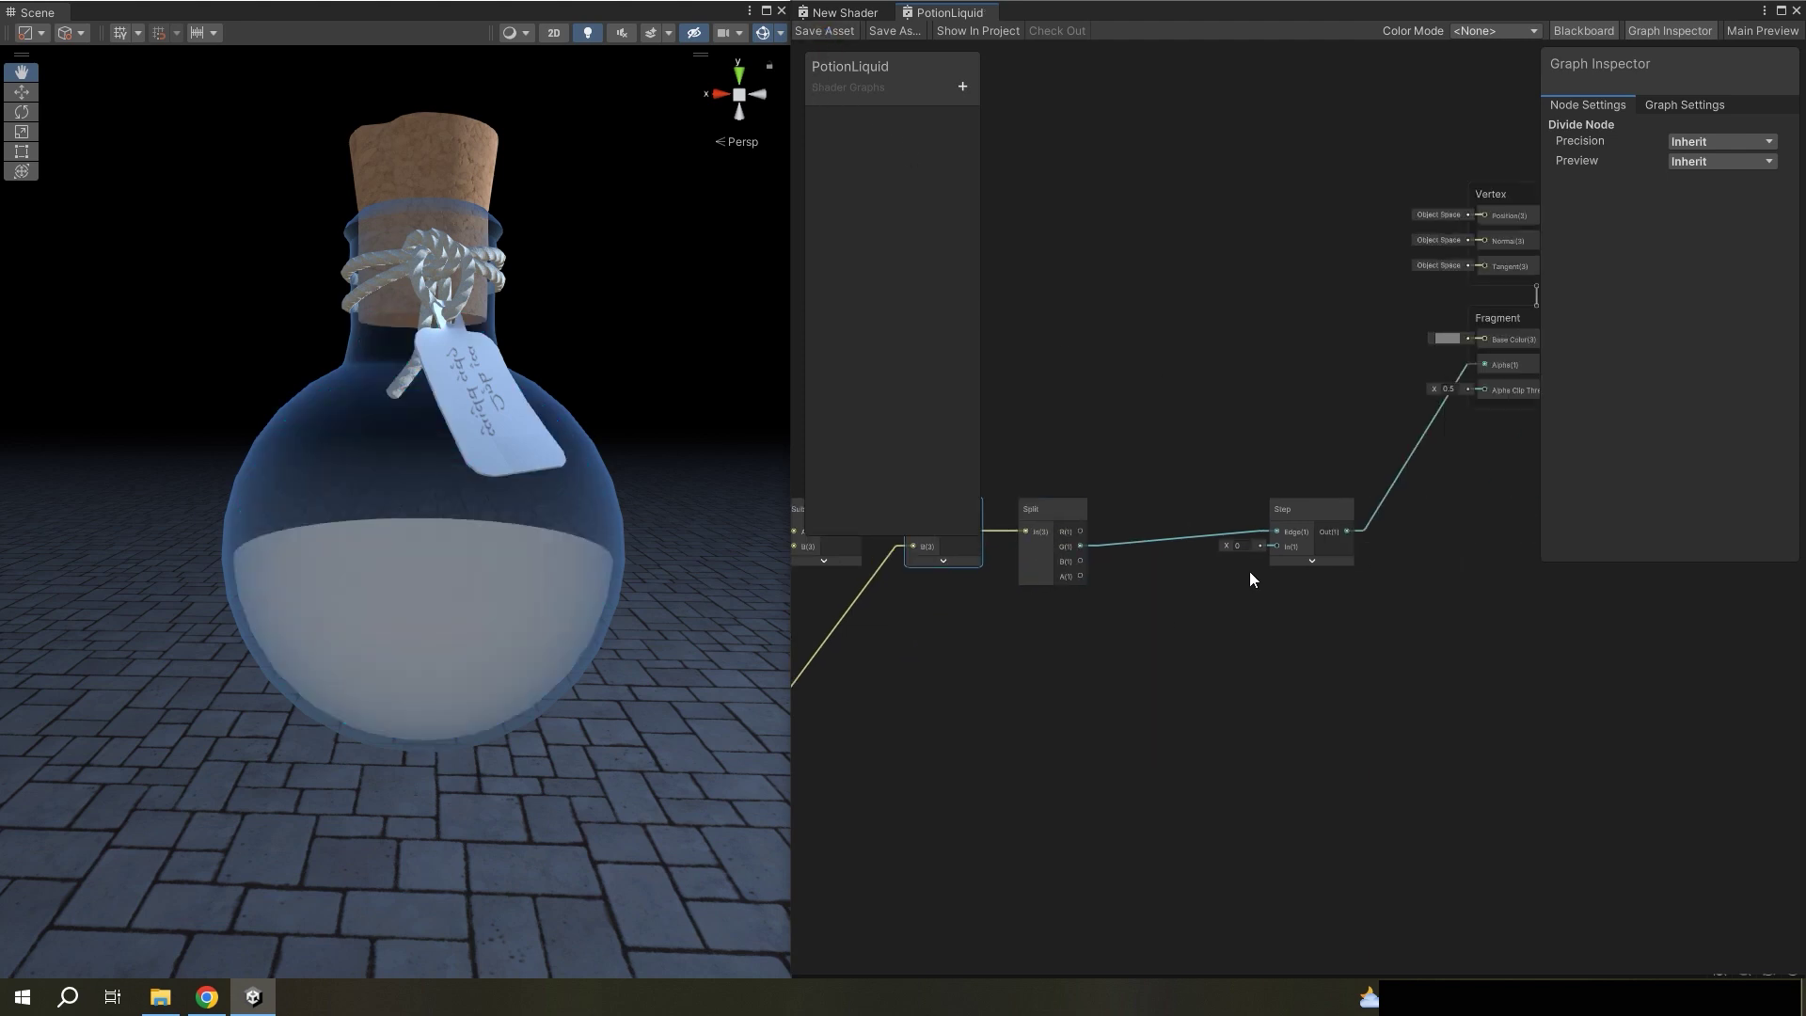
pyautogui.scroll(2, 1244, 570)
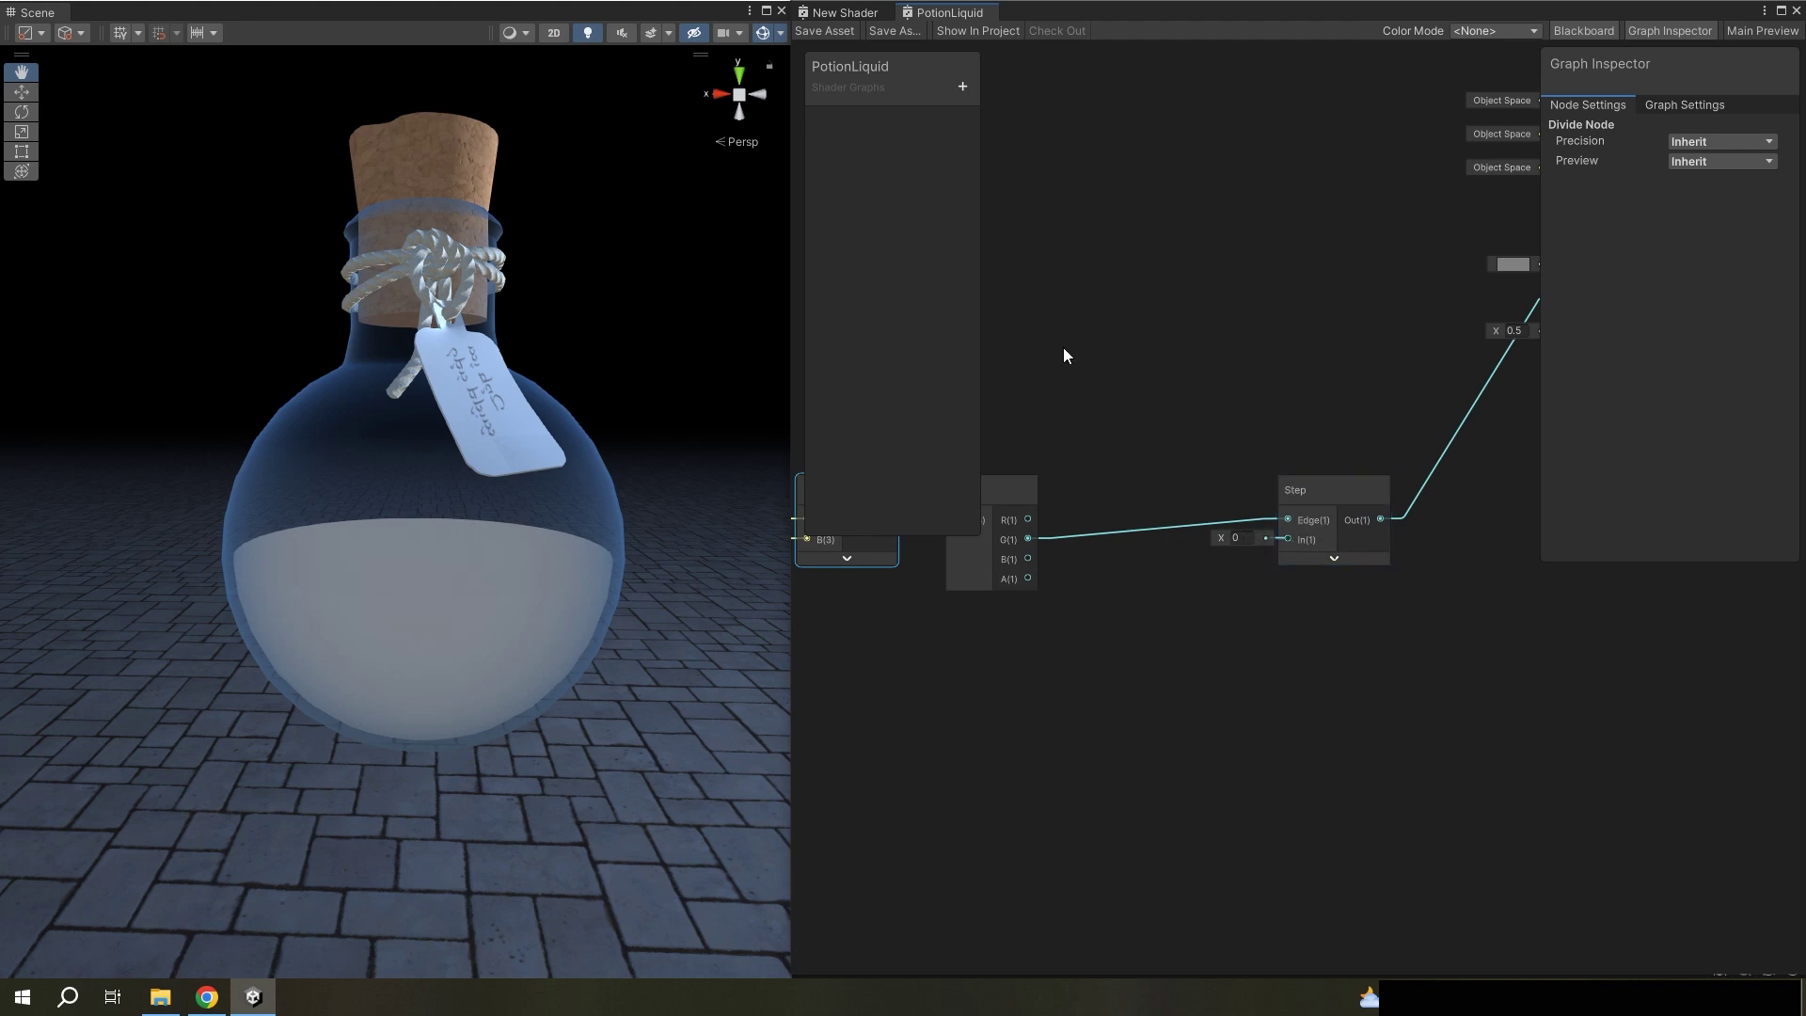
pyautogui.click(961, 88)
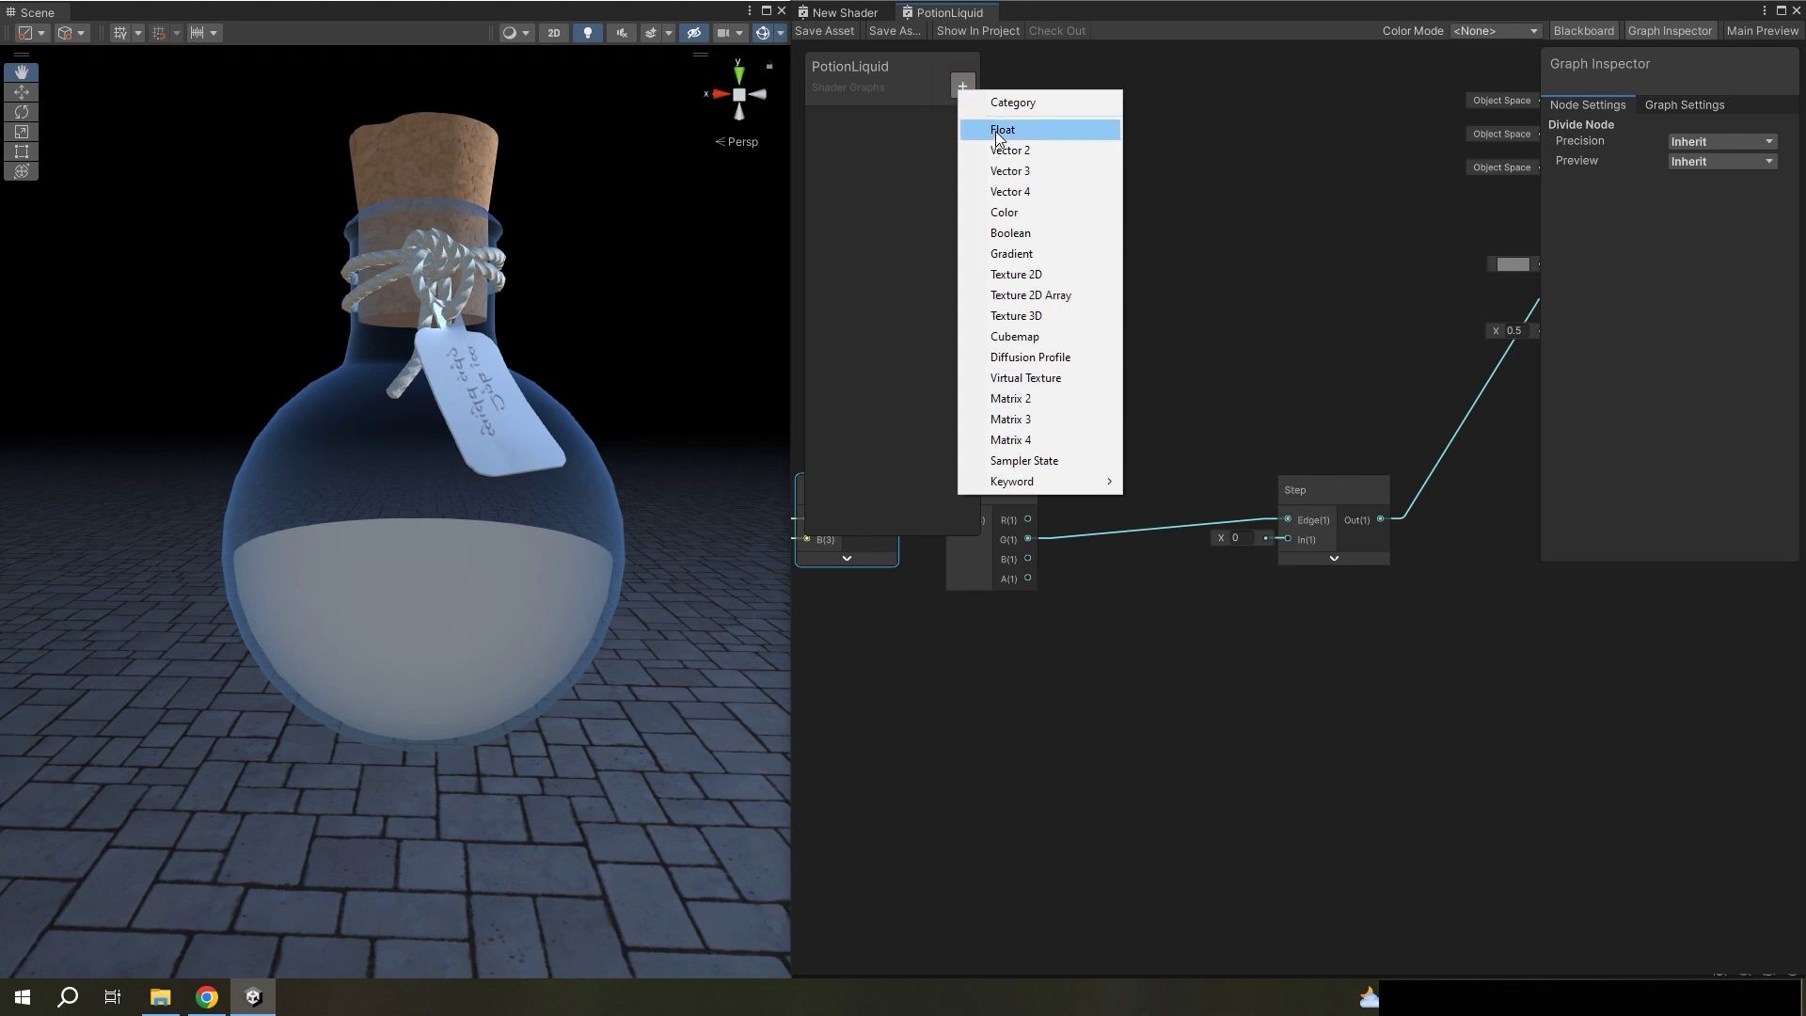
# - Set the Step node's value to 0.5
pyautogui.click(1229, 571)
pyautogui.click(1238, 540)
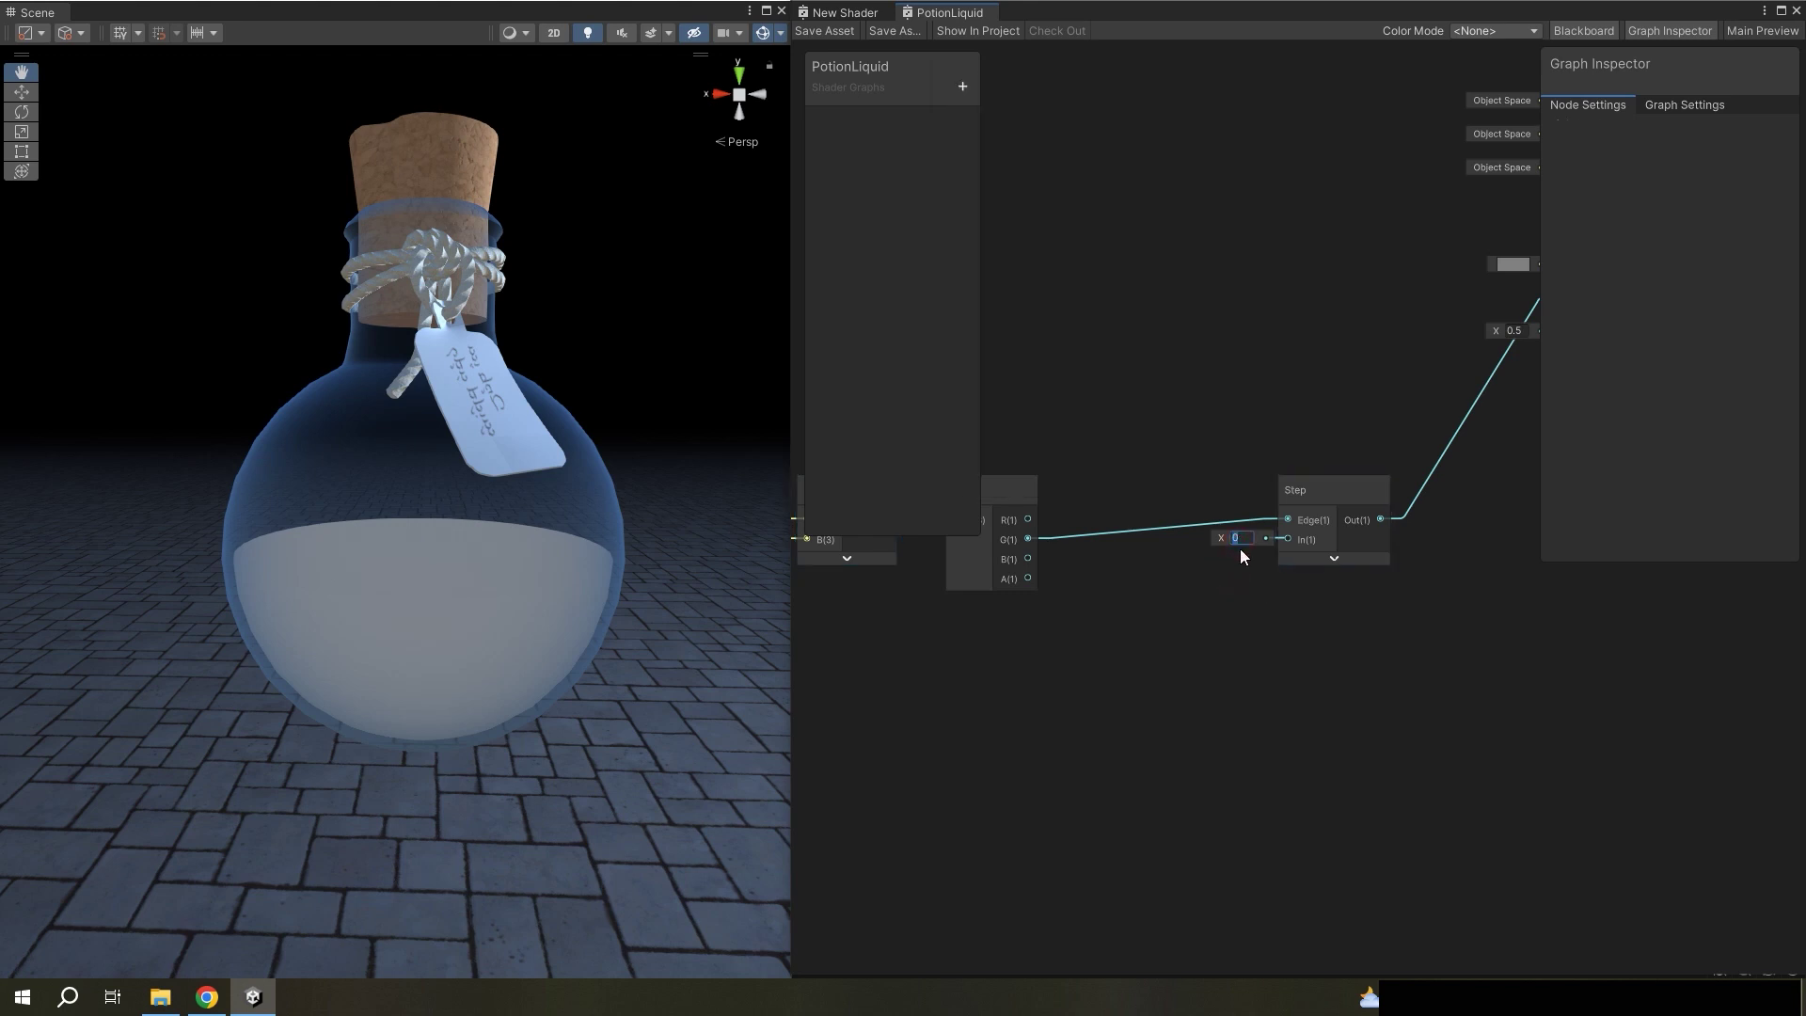
pyautogui.write('0.5')
pyautogui.click(1240, 627)
# - Add a Float property Fullness with default 0.5, wire it into Step's In, and save
pyautogui.click(963, 86)
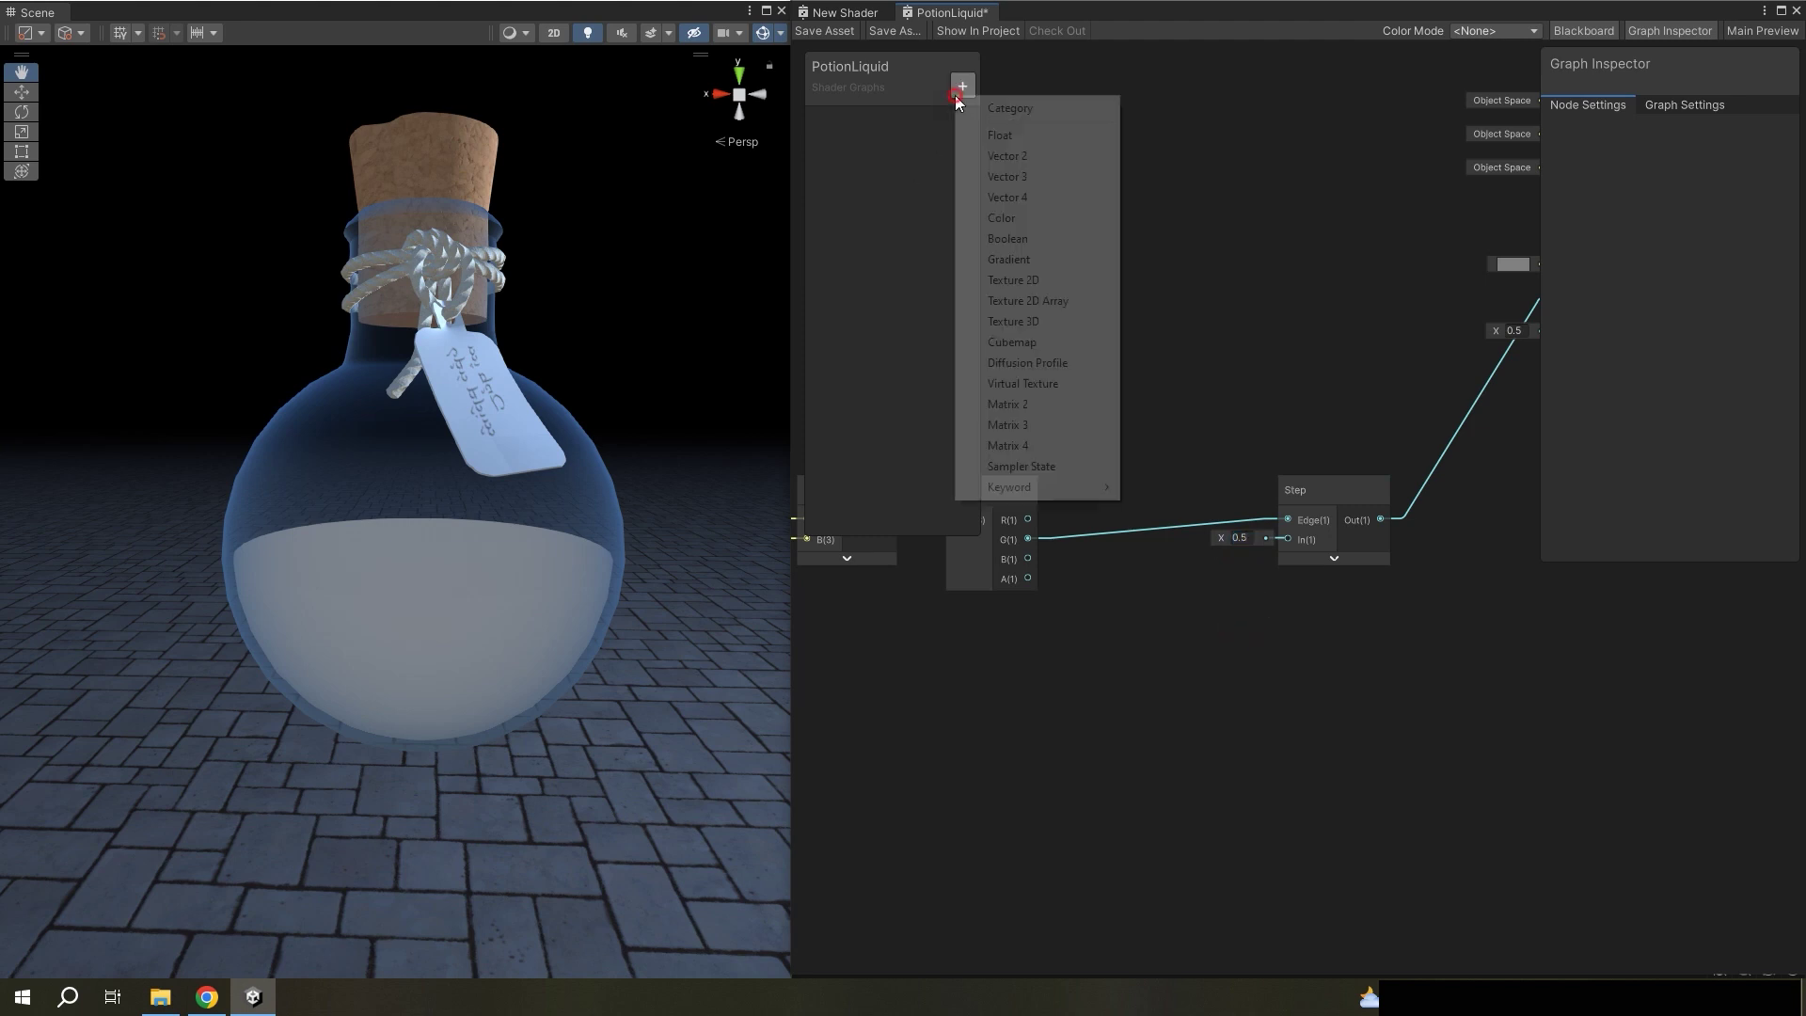
pyautogui.click(1016, 127)
pyautogui.write('Fullness')
pyautogui.press('Return')
pyautogui.moveTo(863, 121); pyautogui.dragTo(1163, 613)
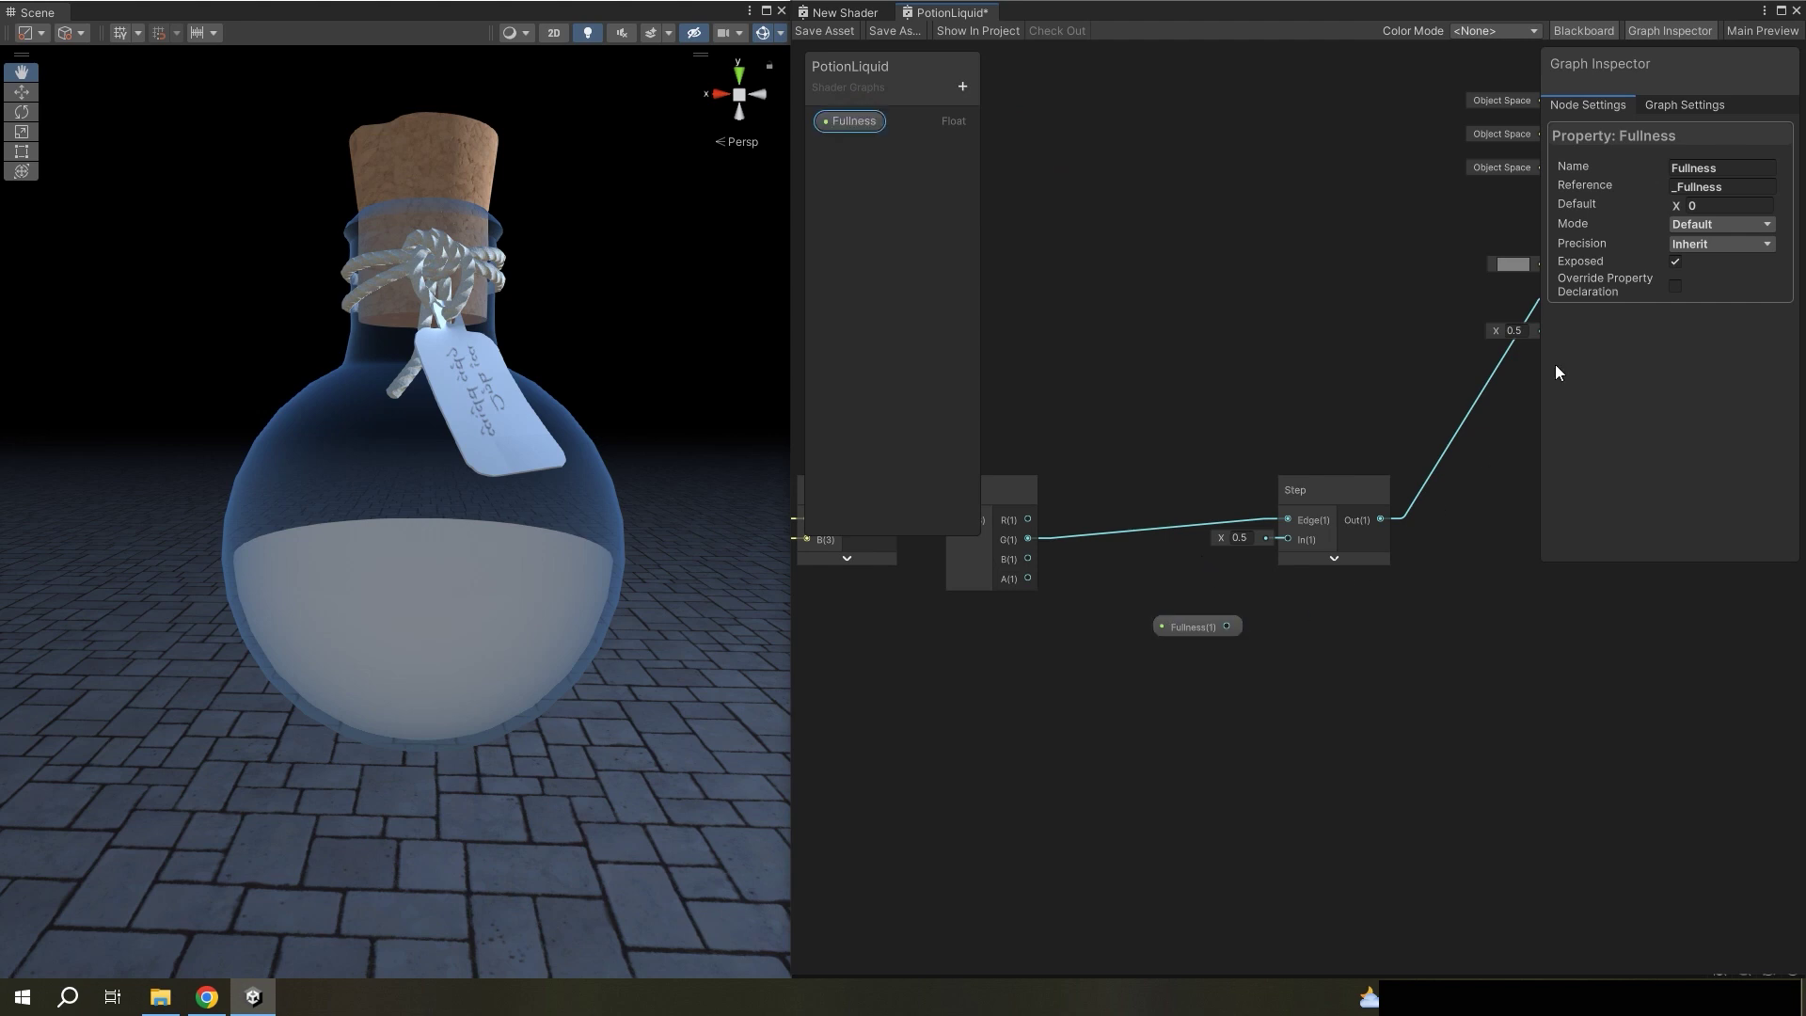
pyautogui.write('0.')
pyautogui.write('5')
pyautogui.click(1478, 684)
pyautogui.moveTo(1226, 625); pyautogui.dragTo(1288, 539)
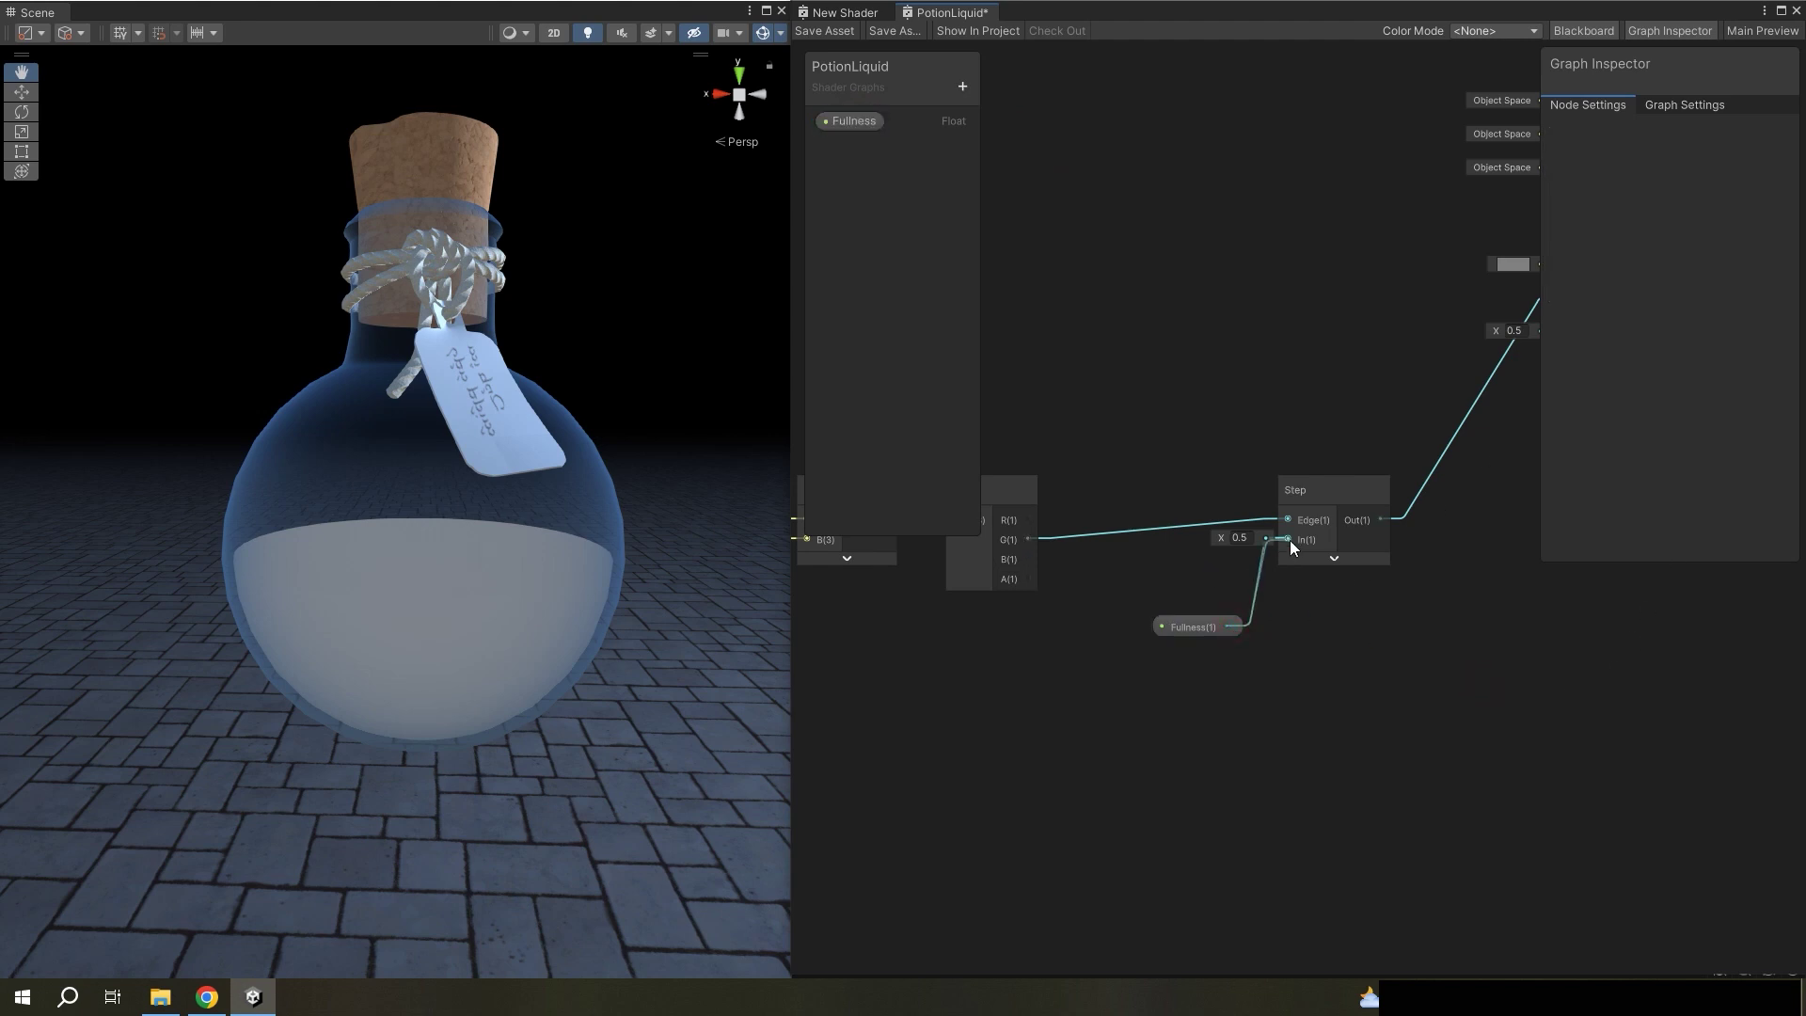
pyautogui.click(831, 38)
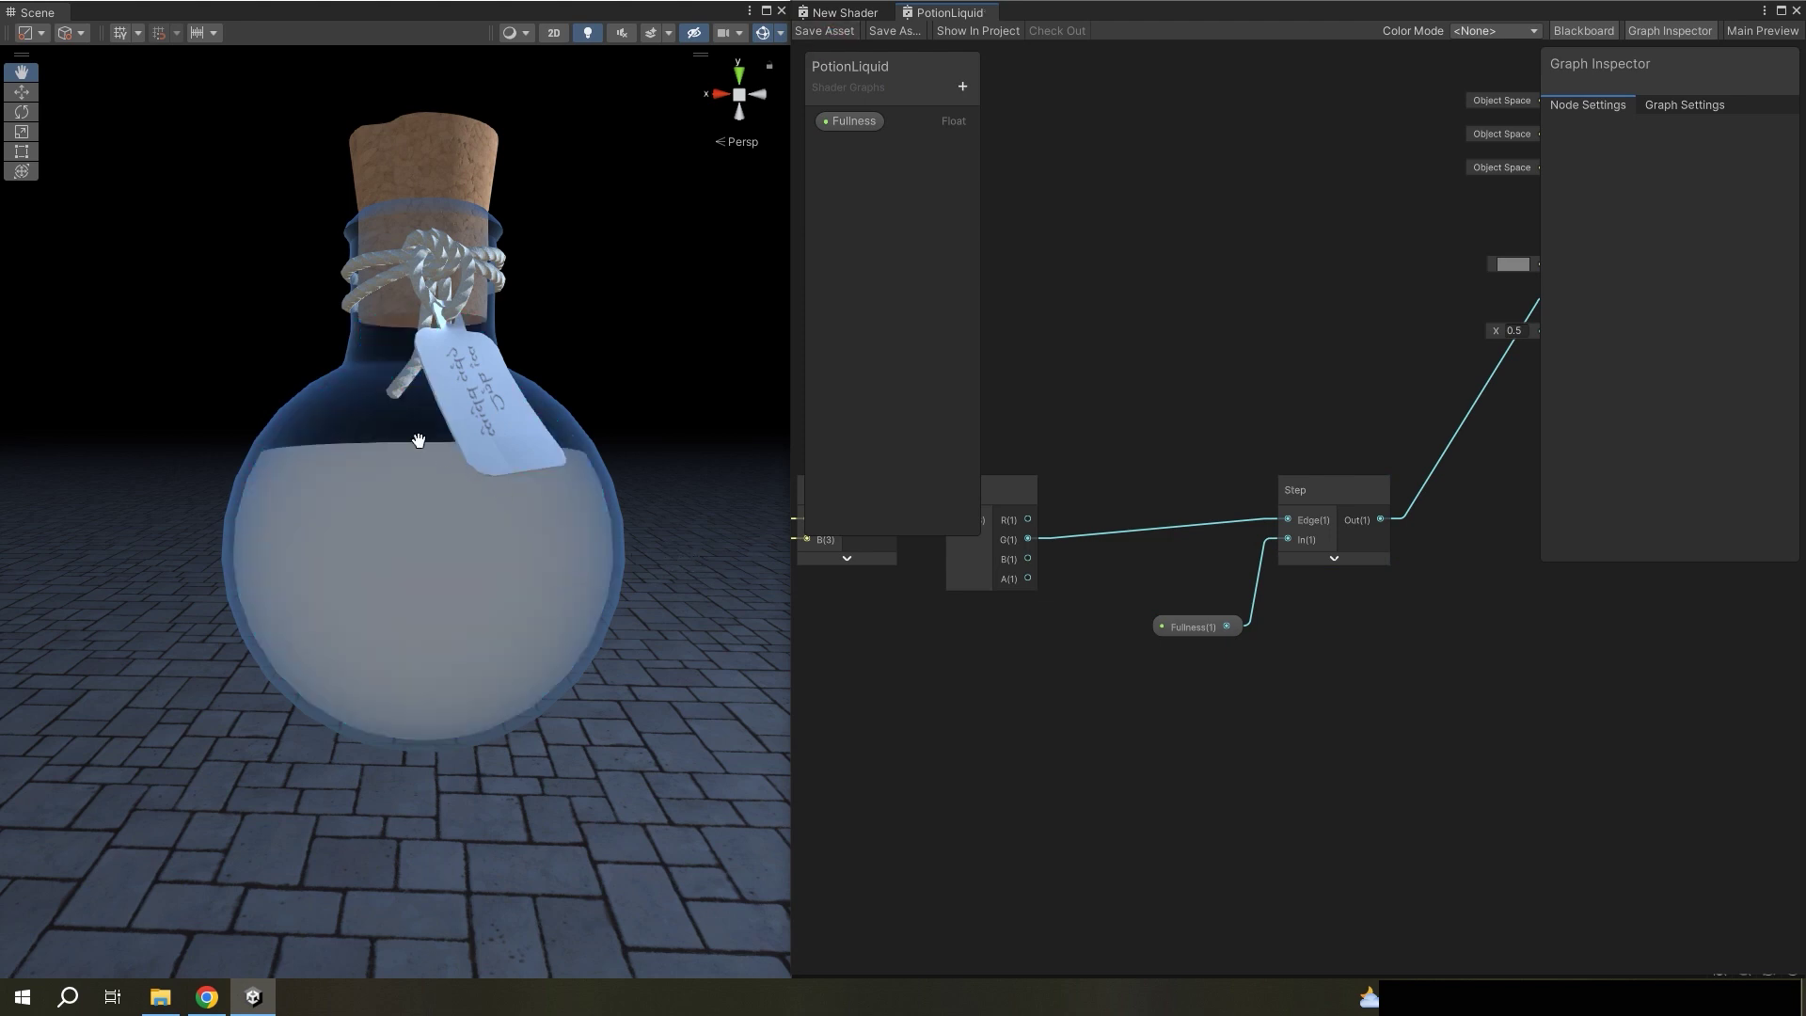
# - Place the Fullness node beside Step and paste in Fresnel, Color and Multiply nodes
pyautogui.keyDown('alt'); pyautogui.moveTo(693, 556); pyautogui.dragTo(525, 577); pyautogui.keyUp('alt')
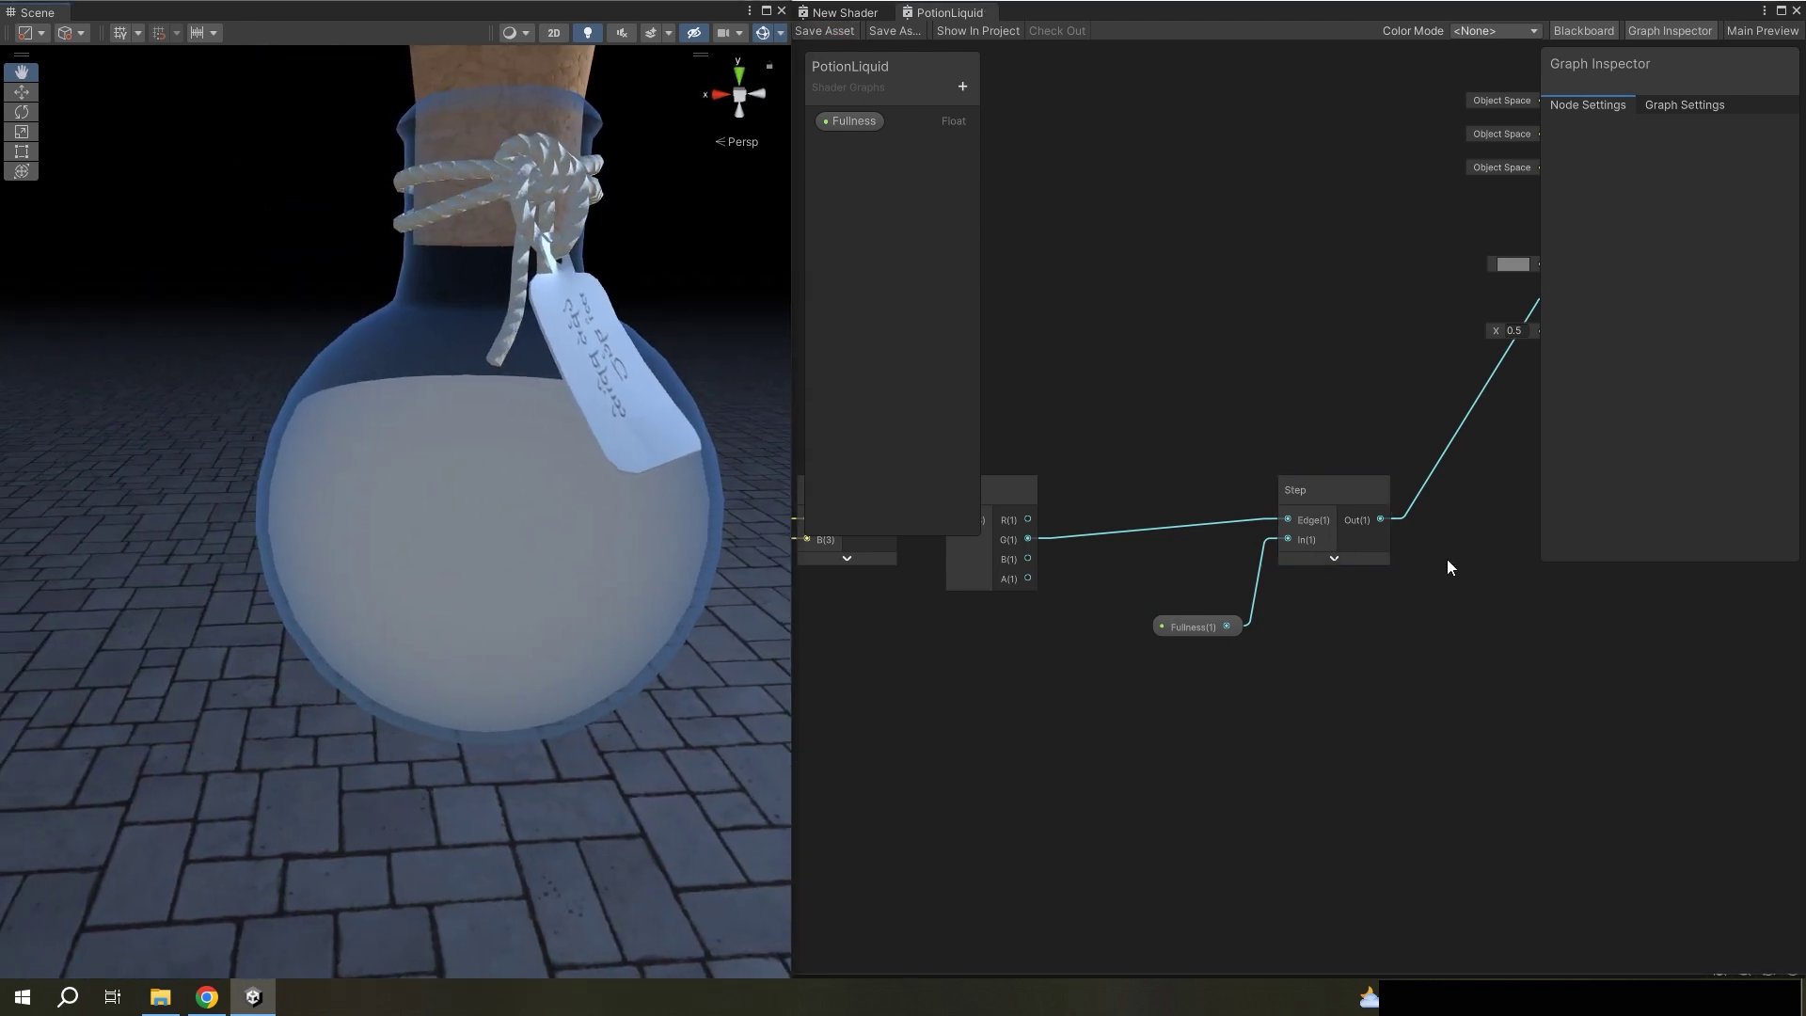
pyautogui.moveTo(1191, 629); pyautogui.dragTo(1179, 581)
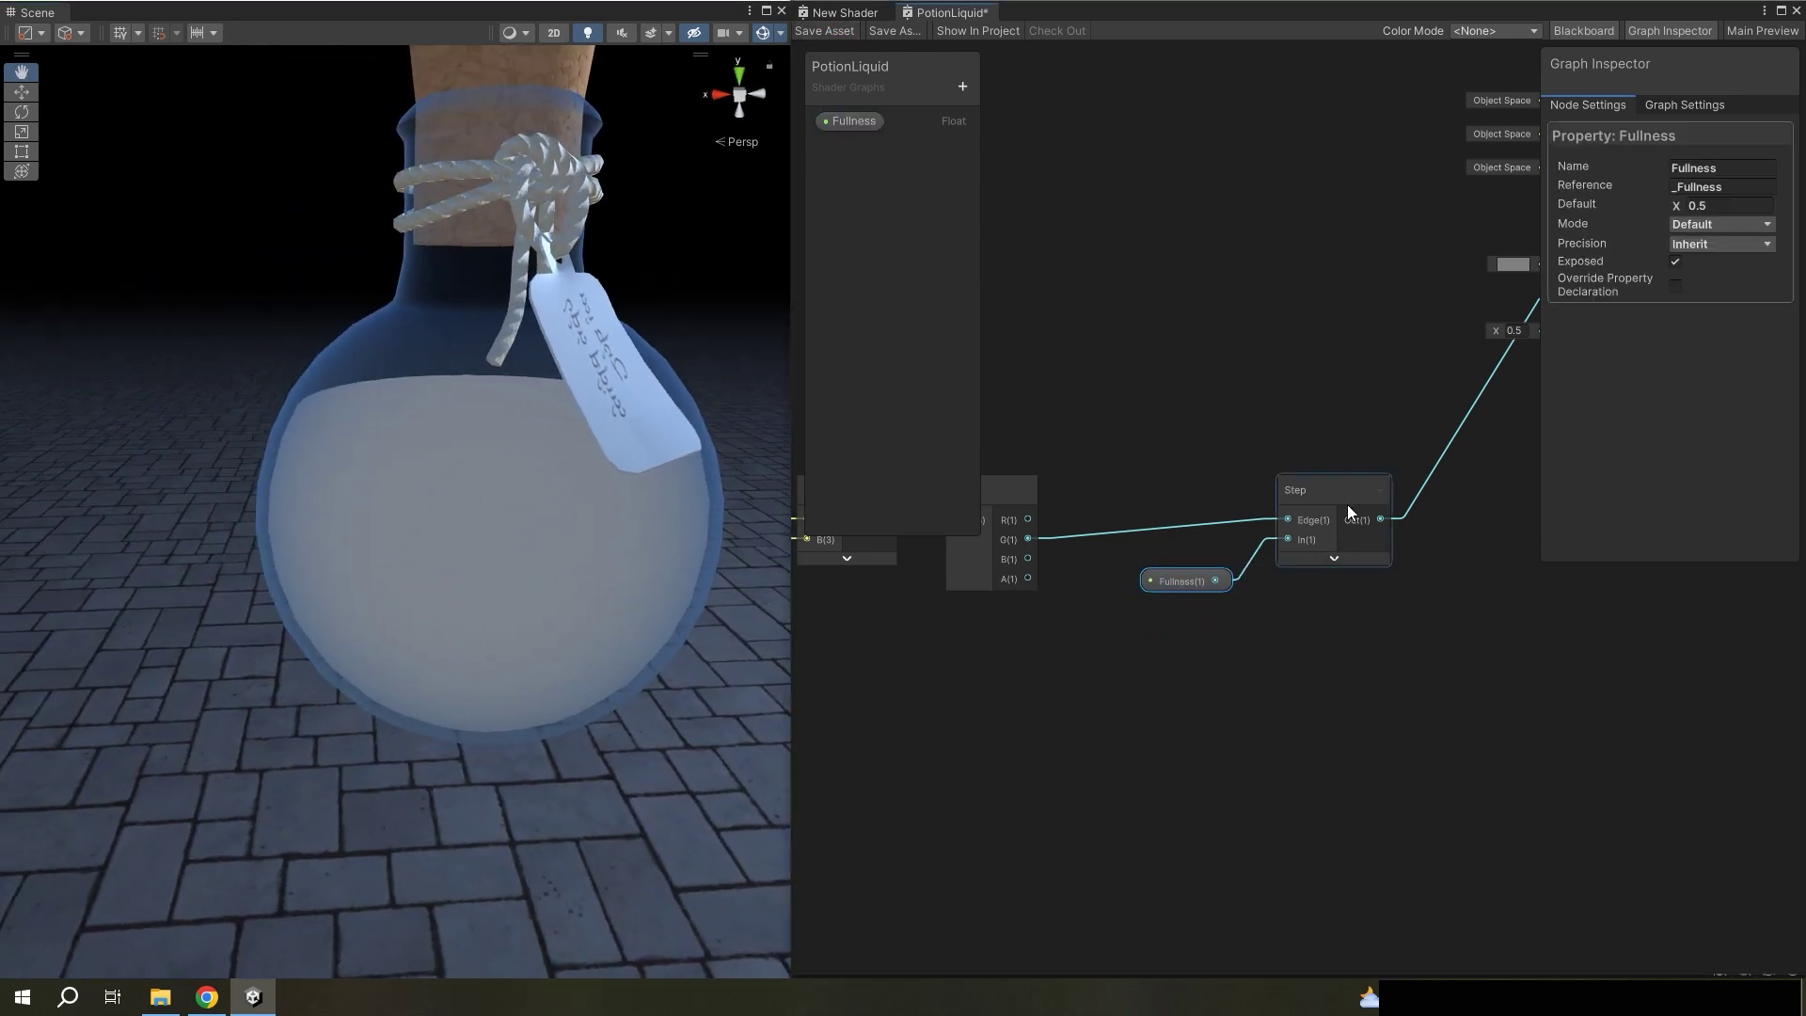
pyautogui.hotkey('ctrl', 's')
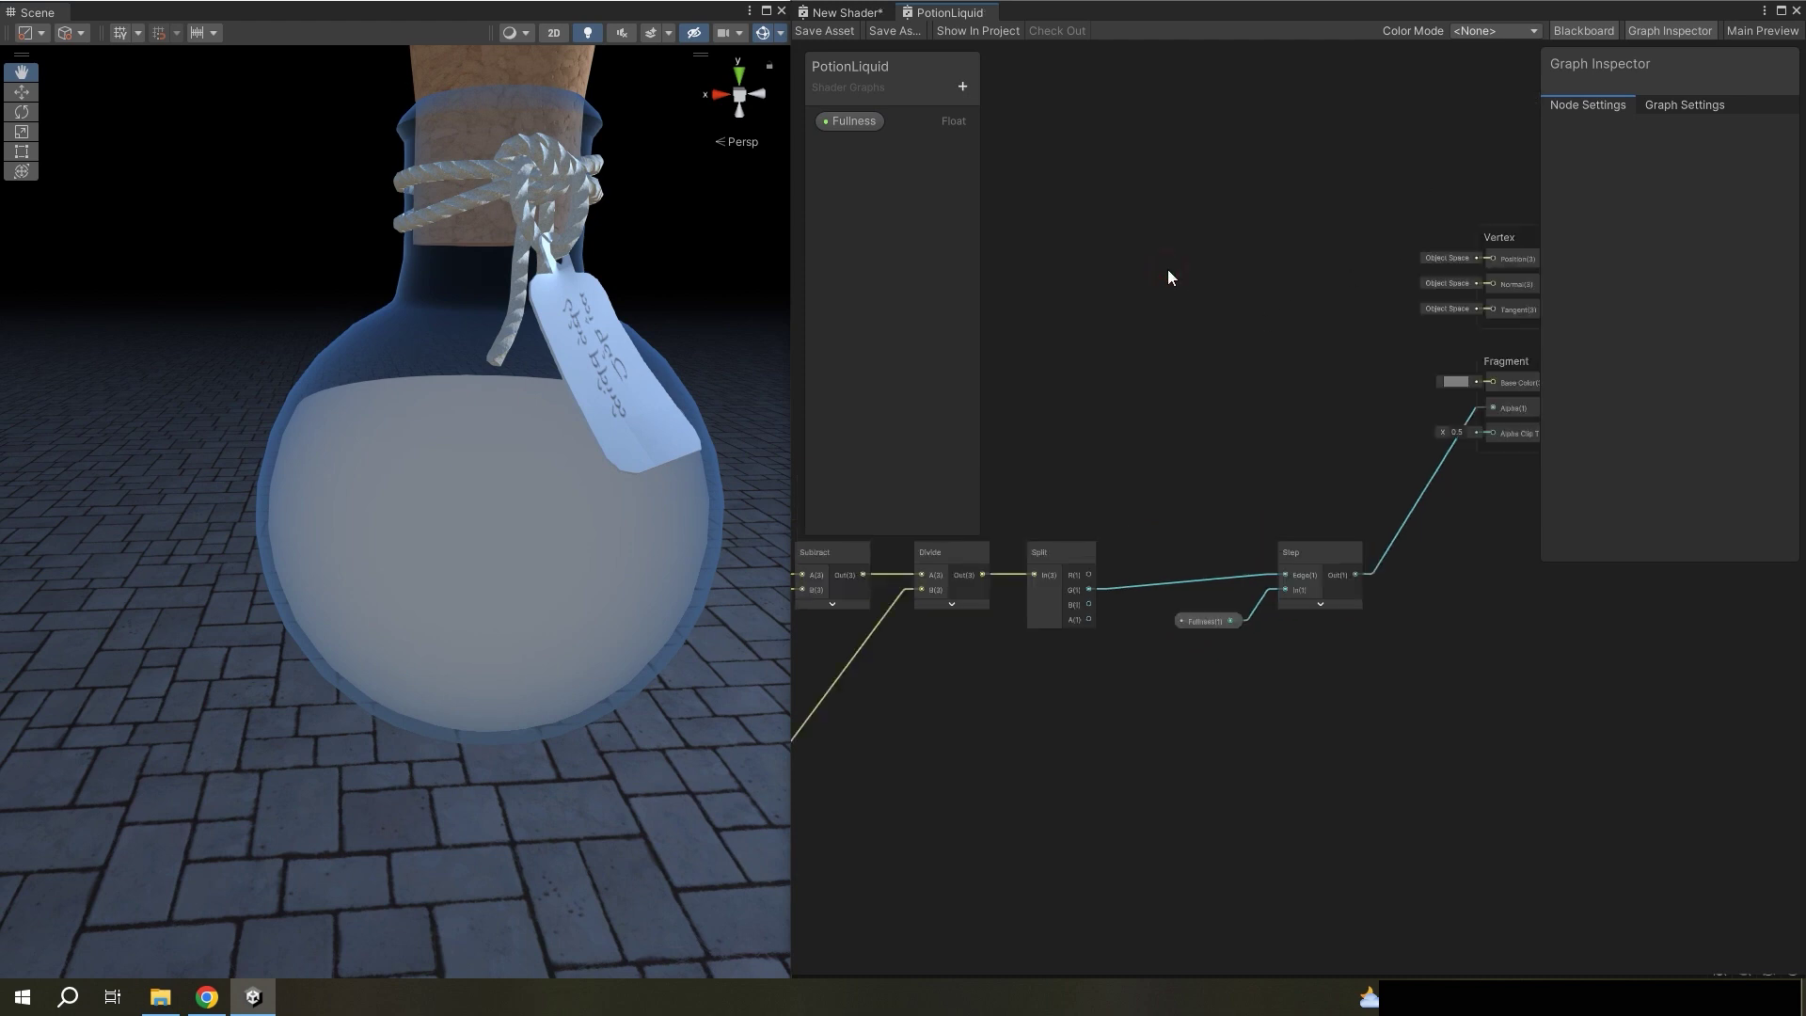
pyautogui.hotkey('ctrl', 'v')
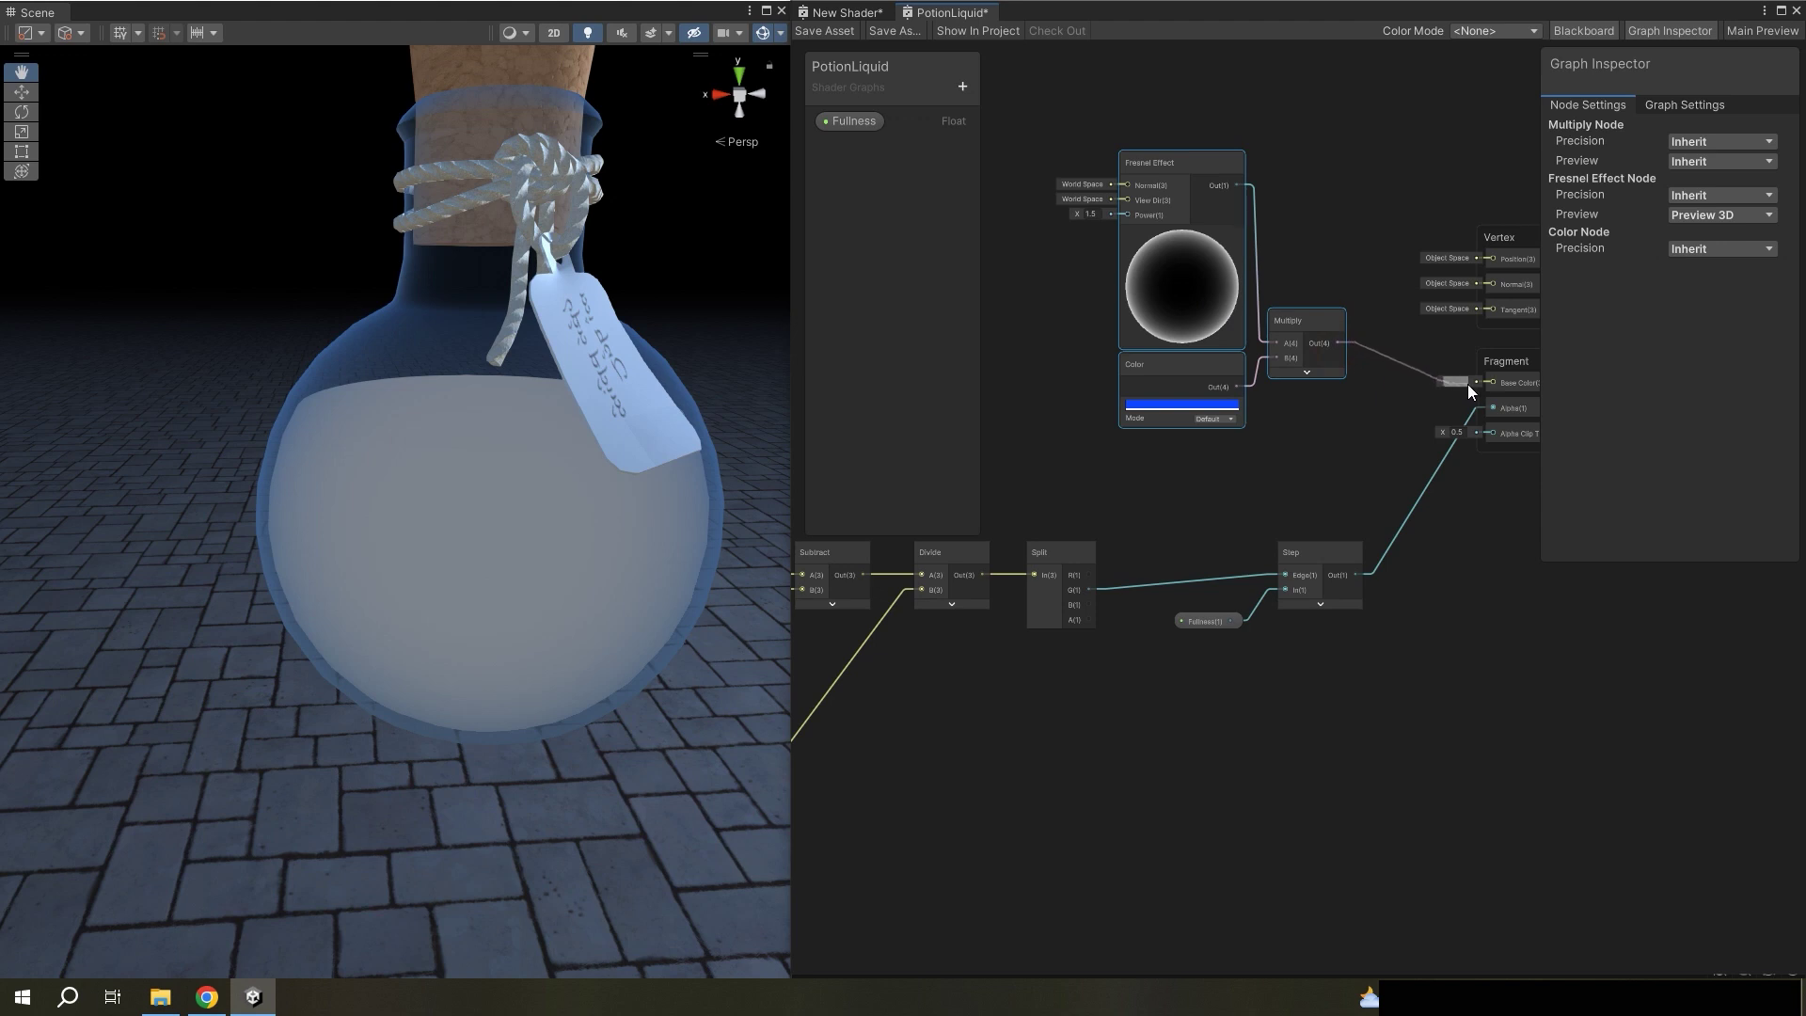
# - Connect the Multiply output to Base Color, save, and select the three fresnel nodes
pyautogui.moveTo(1467, 383); pyautogui.dragTo(1486, 386)
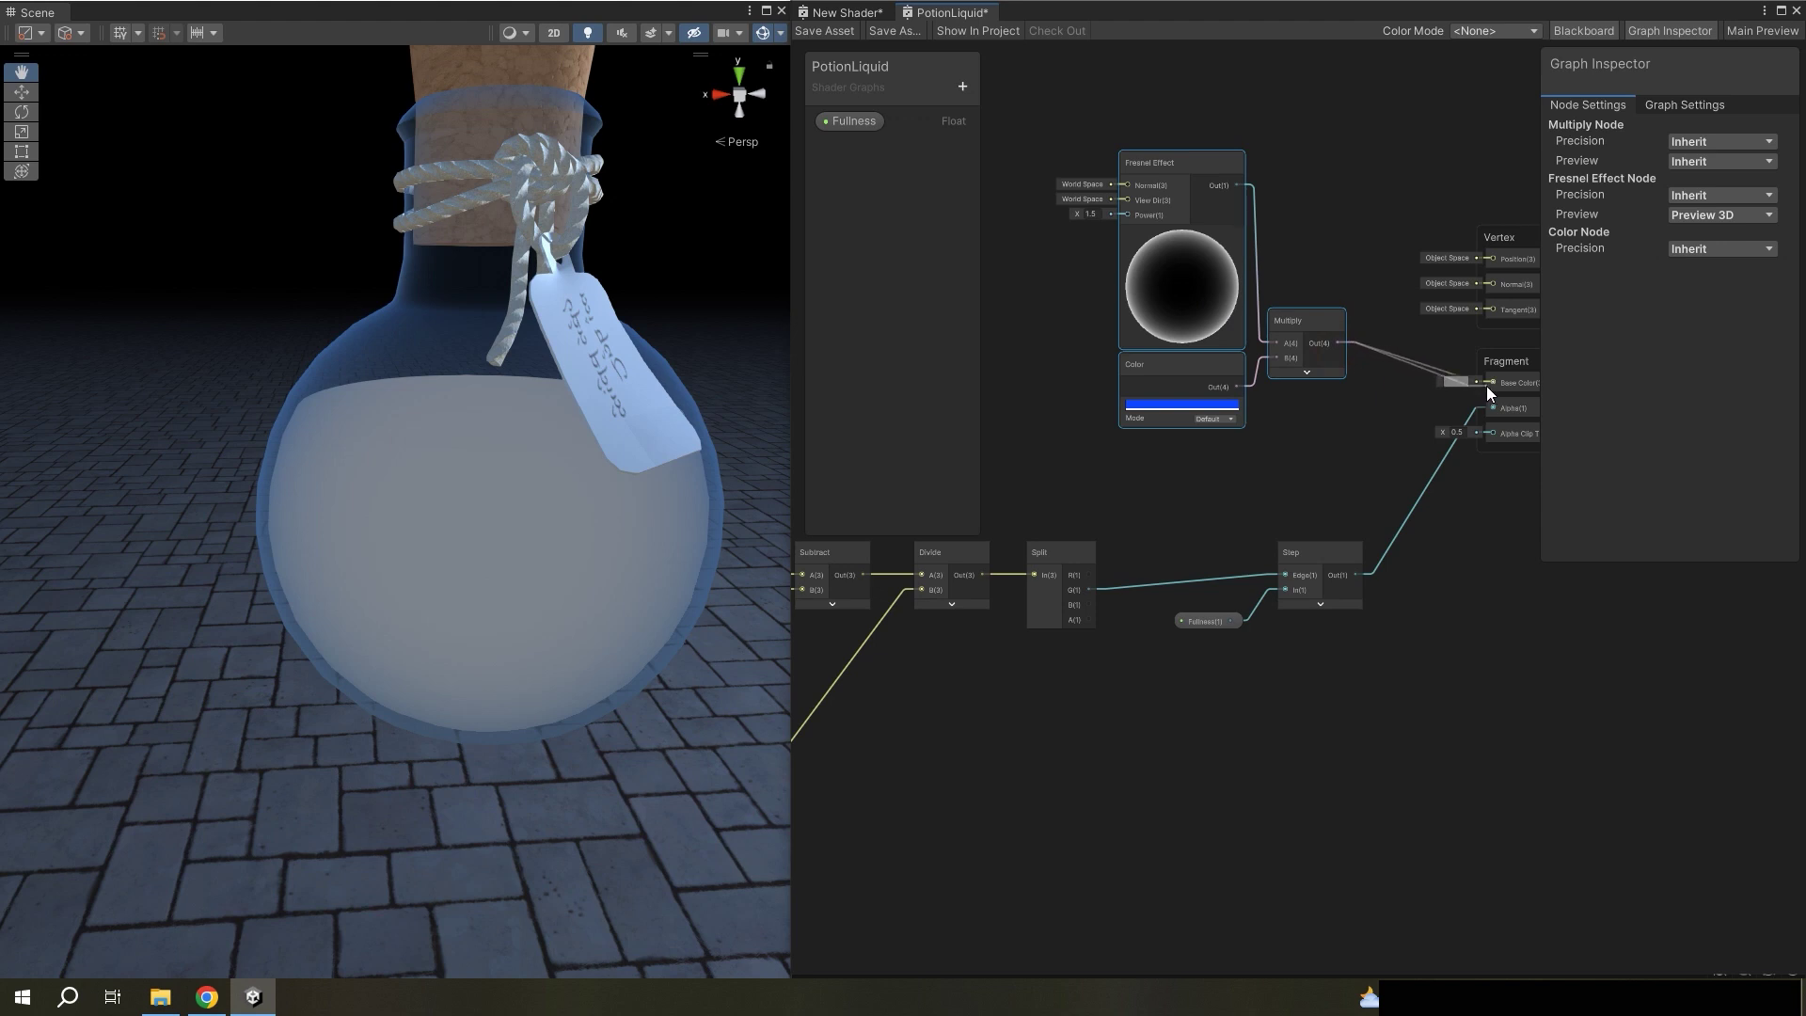
pyautogui.click(805, 35)
pyautogui.moveTo(1341, 434); pyautogui.dragTo(1174, 299)
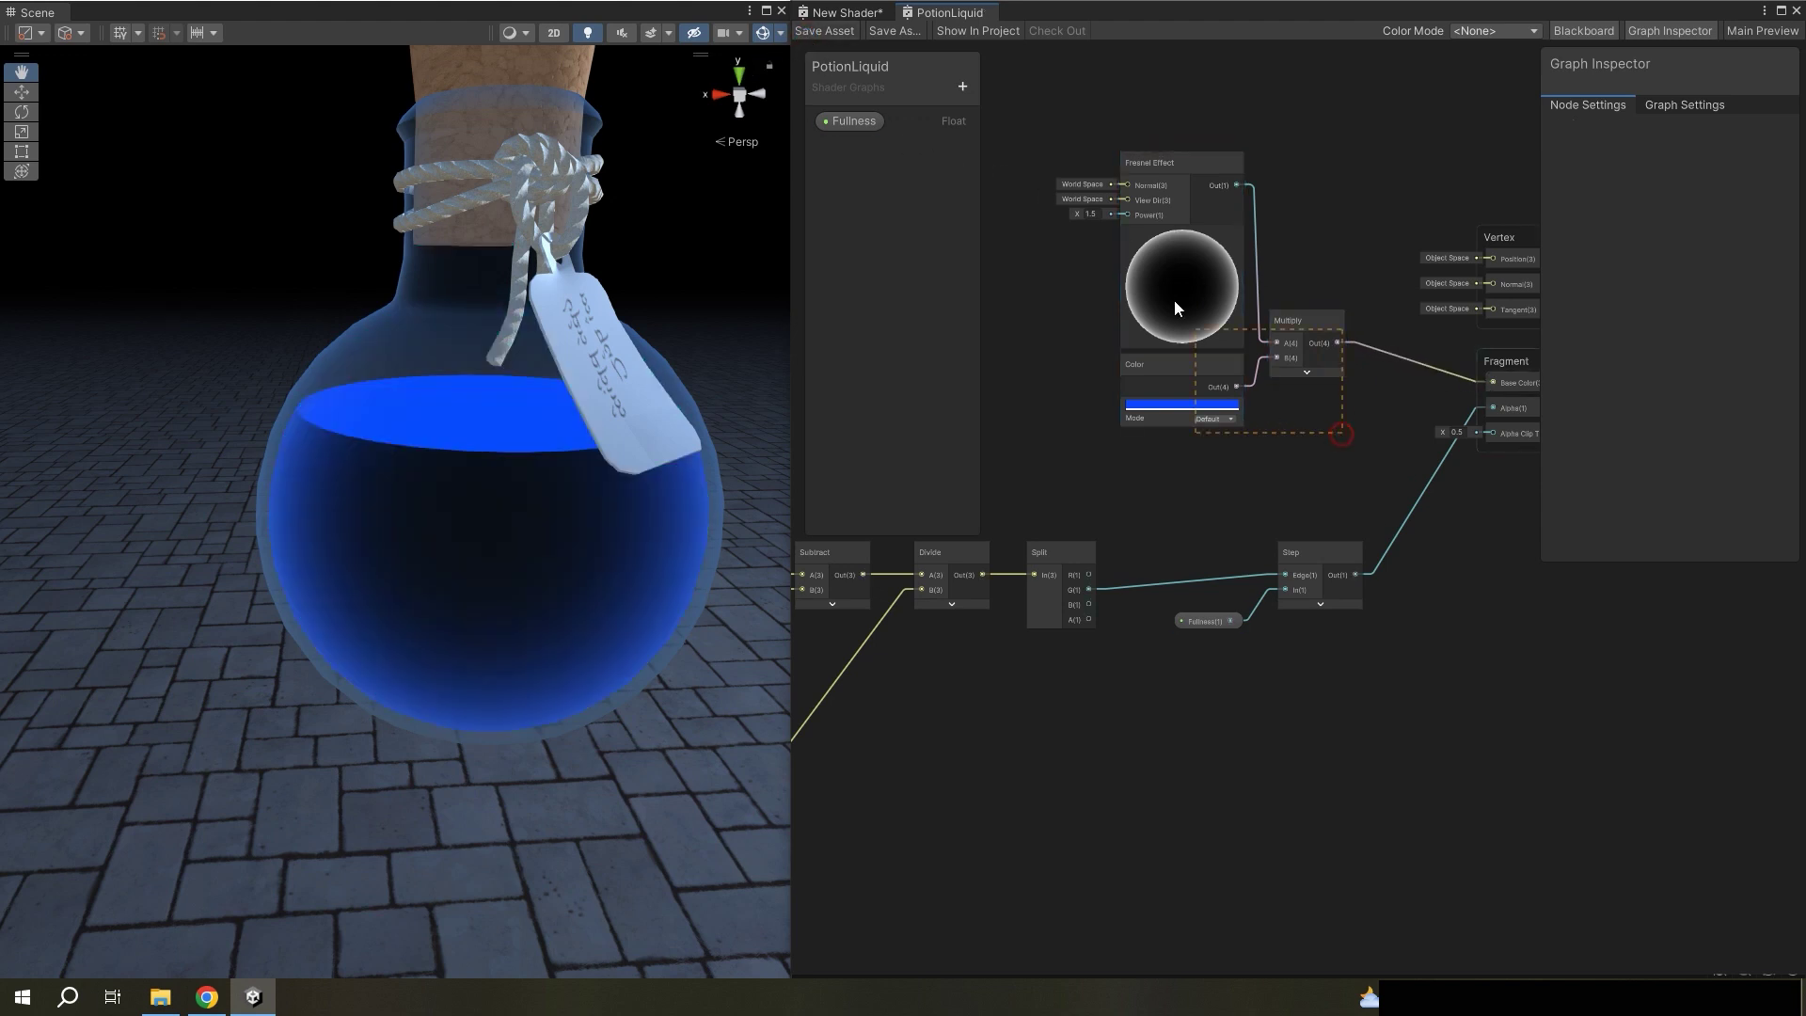
pyautogui.moveTo(1340, 434); pyautogui.dragTo(1076, 144)
# - Move the Fresnel, Color and Multiply nodes left beside the output stack and save
pyautogui.moveTo(1336, 357); pyautogui.dragTo(1149, 289)
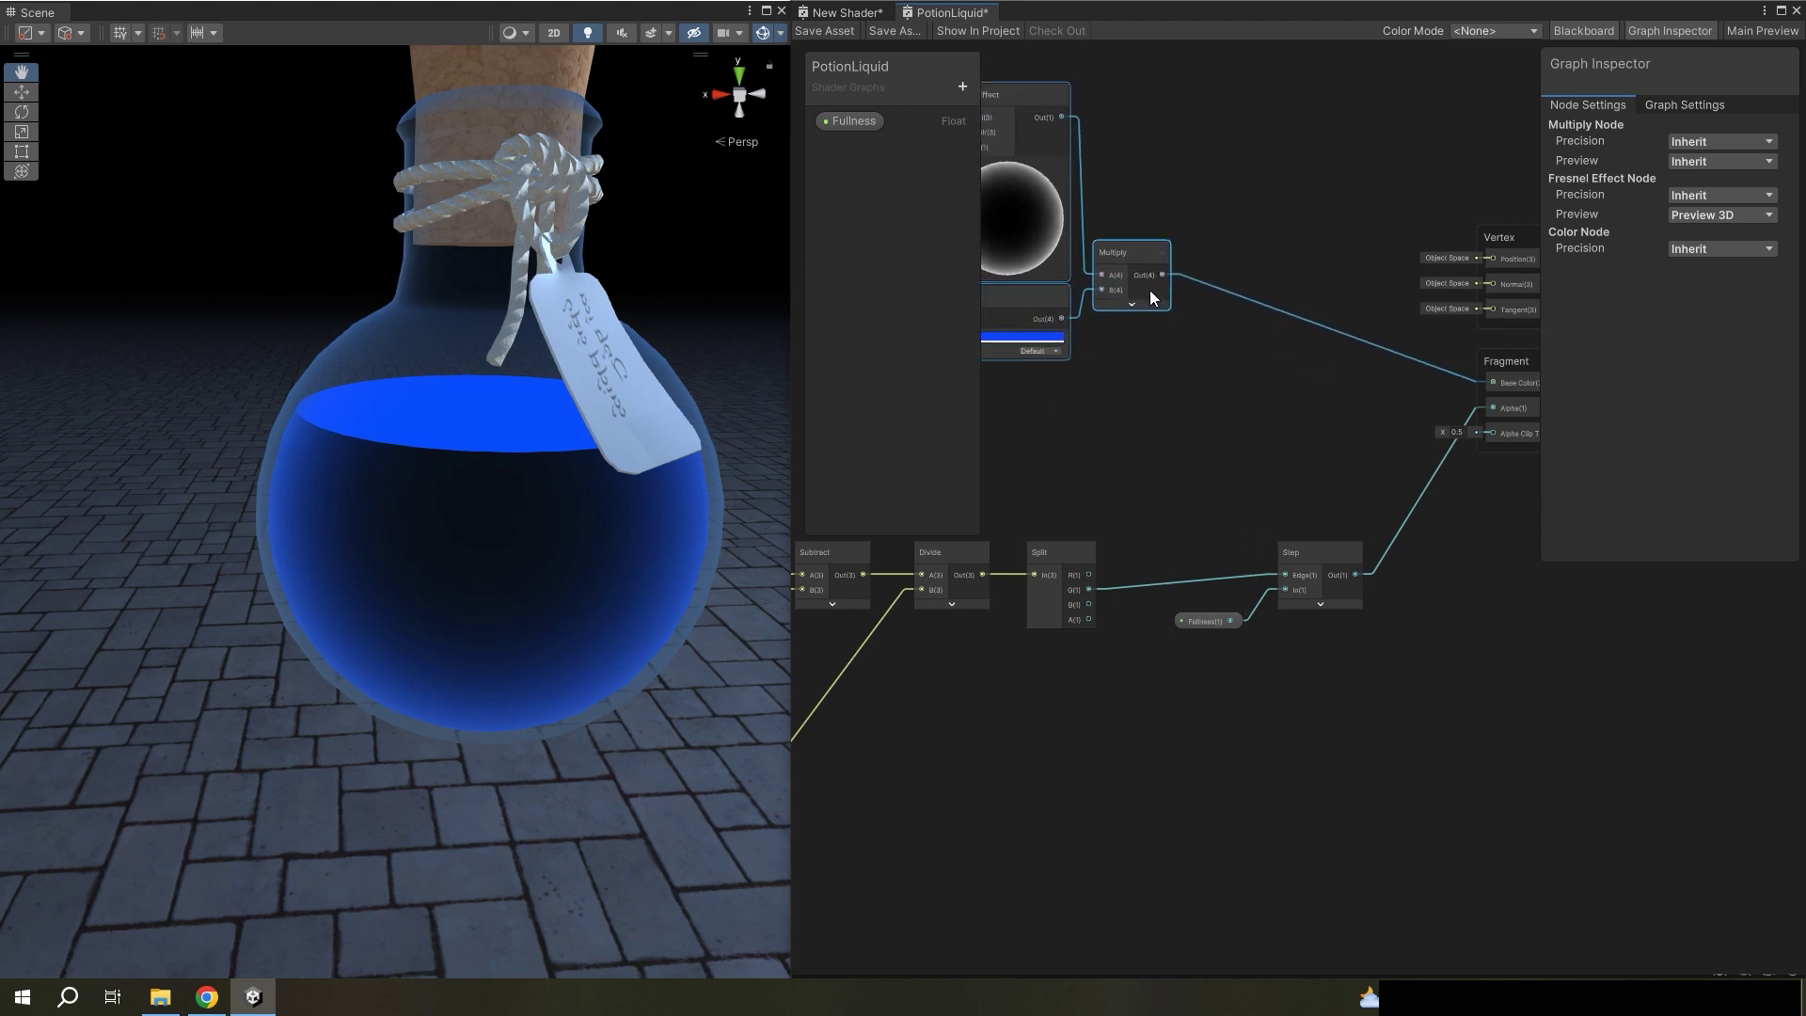
pyautogui.moveTo(1149, 290); pyautogui.dragTo(1332, 371, button='middle')
pyautogui.moveTo(1265, 299); pyautogui.dragTo(1232, 304)
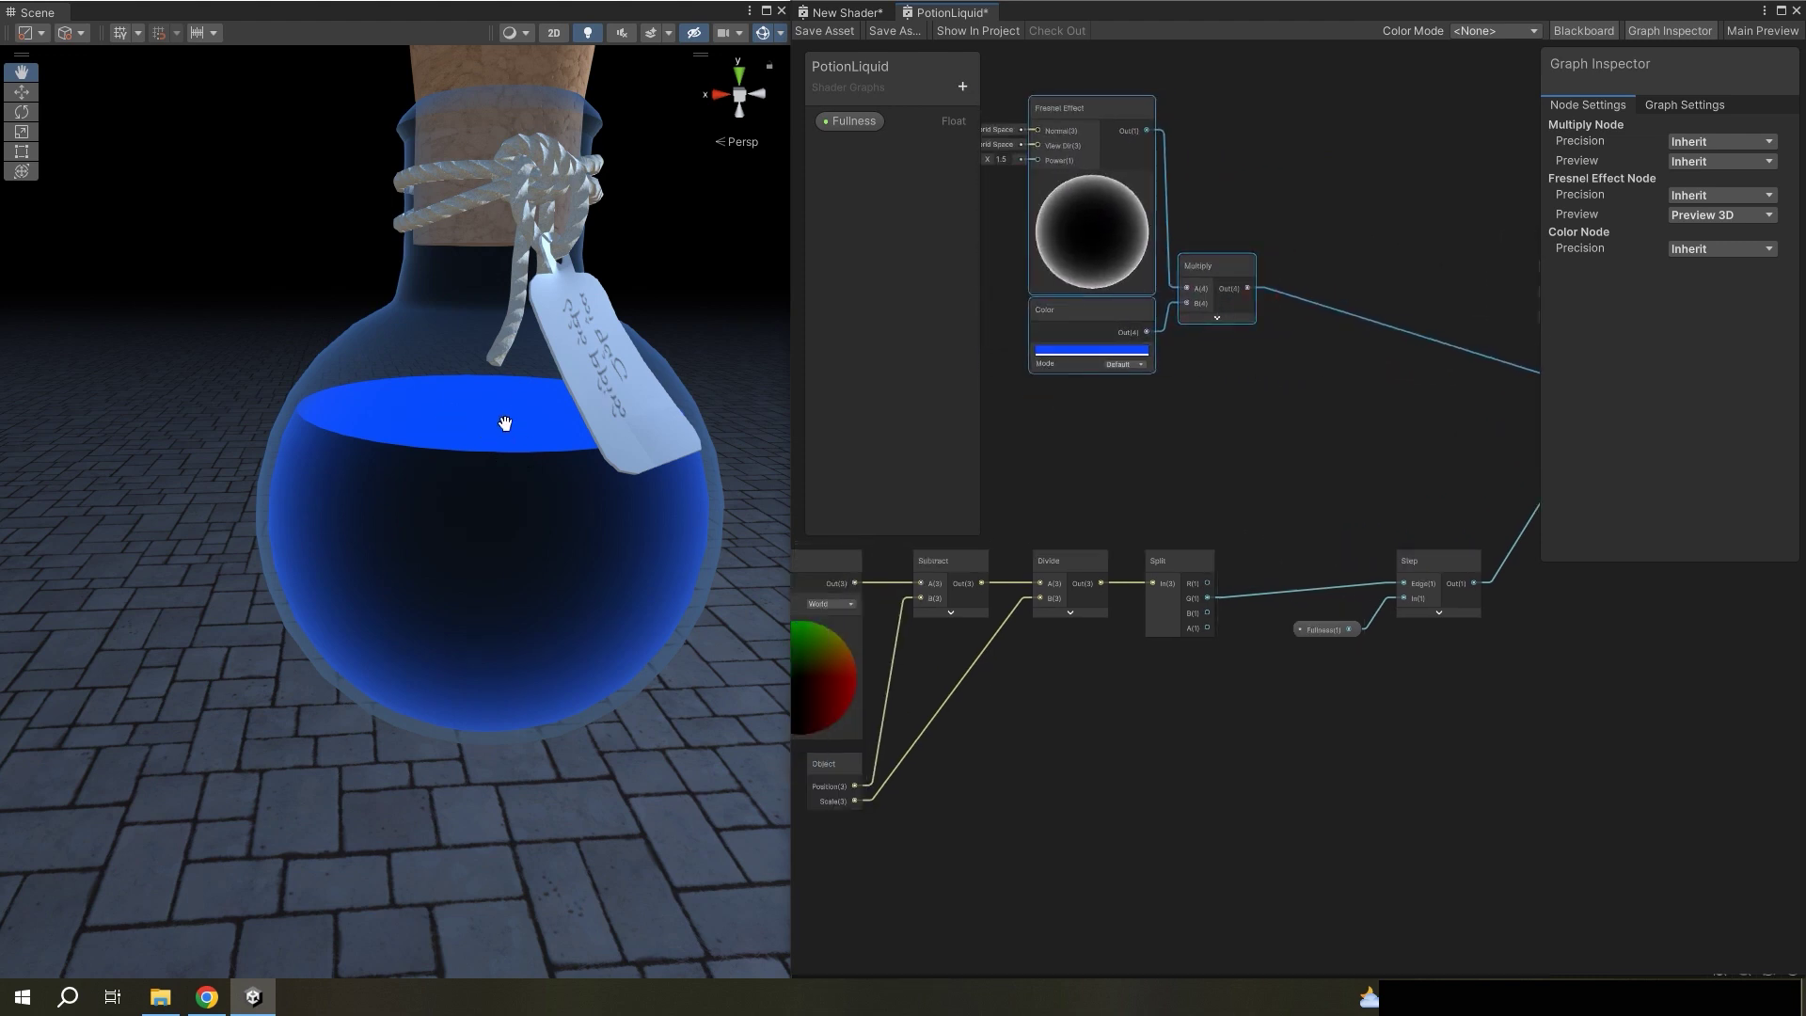
pyautogui.click(1304, 408)
pyautogui.moveTo(1389, 397); pyautogui.dragTo(1225, 406, button='middle')
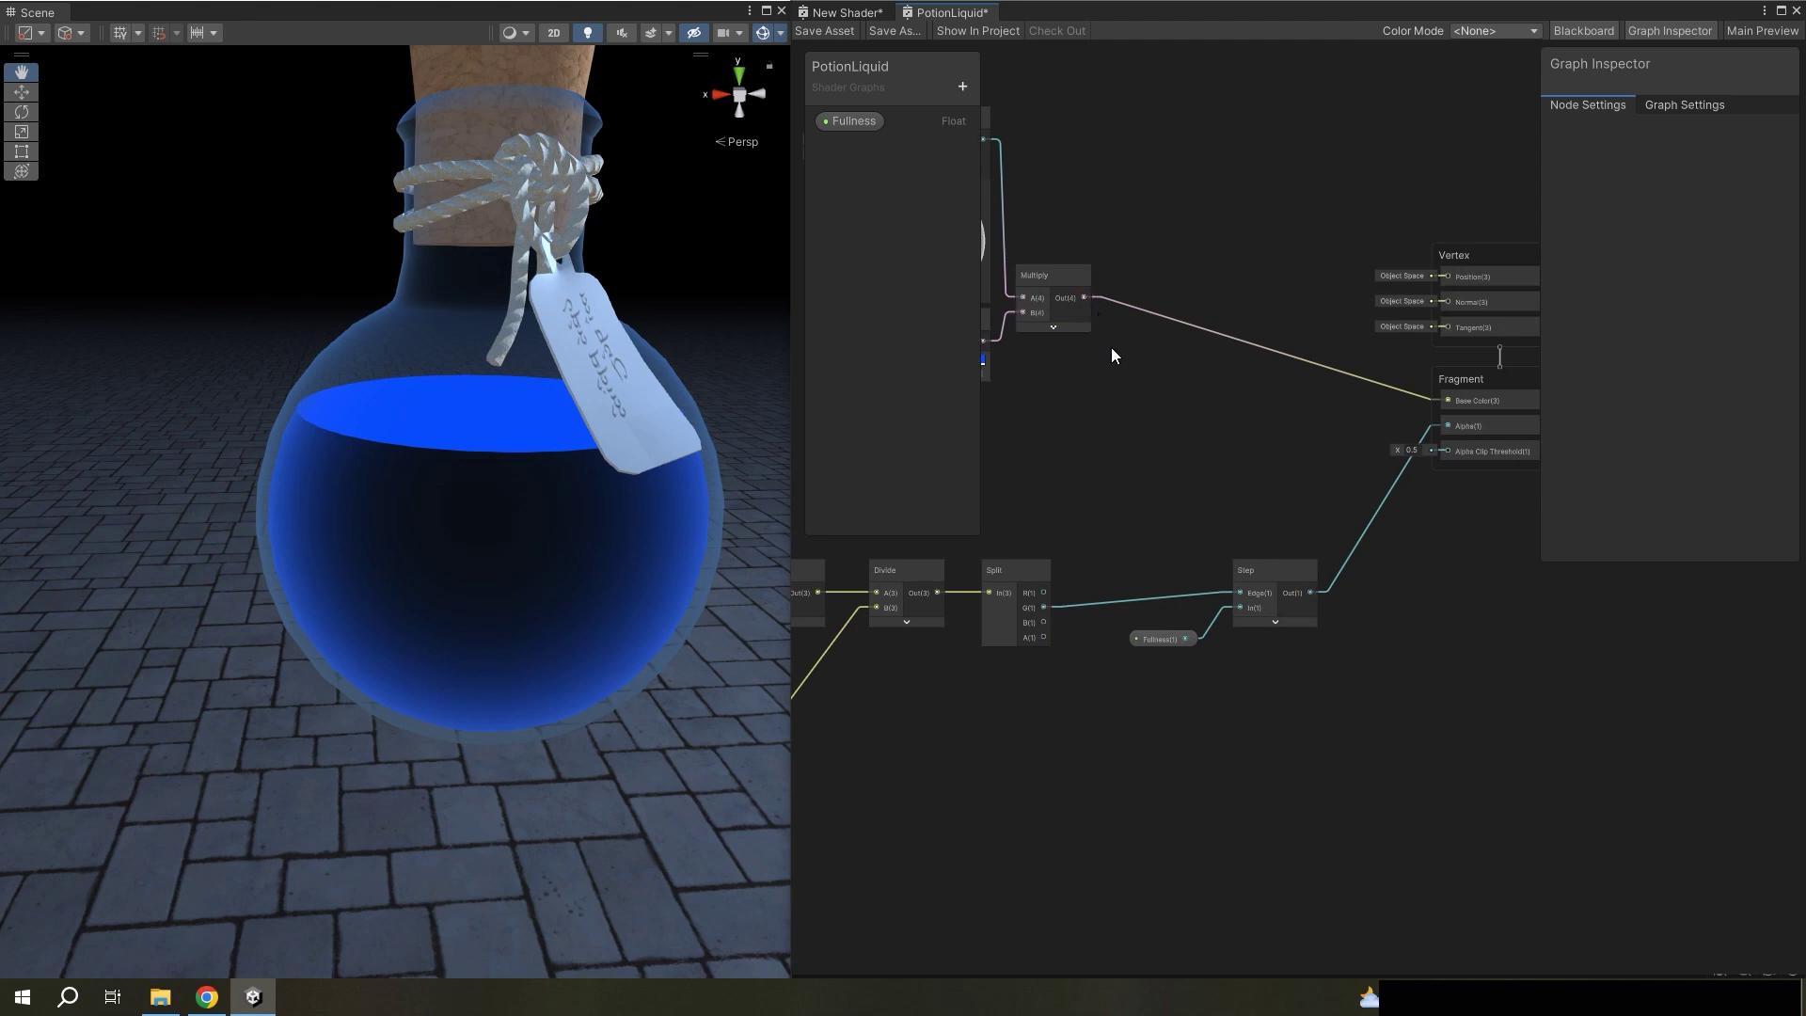
pyautogui.hotkey('ctrl', 's')
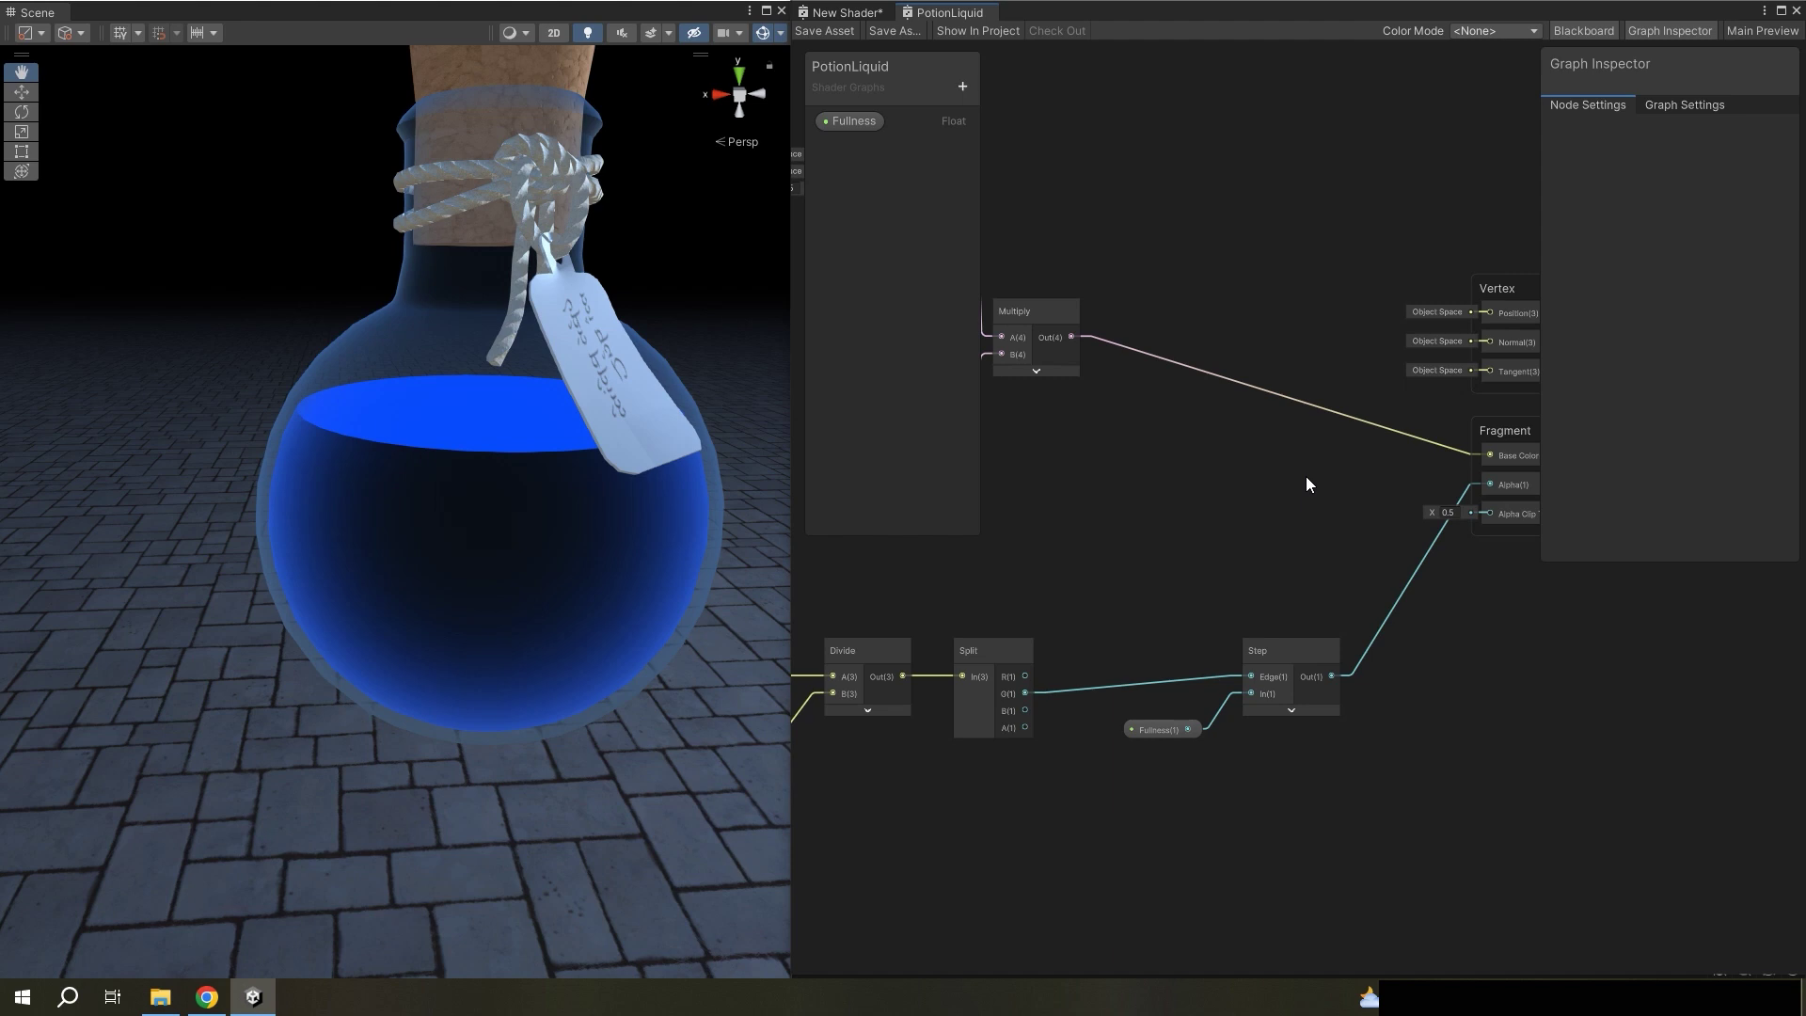
# - Paste Is Front Face and Branch nodes, route the blue colour through Branch into Base Color, and save
pyautogui.hotkey('ctrl', 'v')
pyautogui.moveTo(1349, 455); pyautogui.dragTo(1222, 432)
pyautogui.scroll(3, 1222, 433)
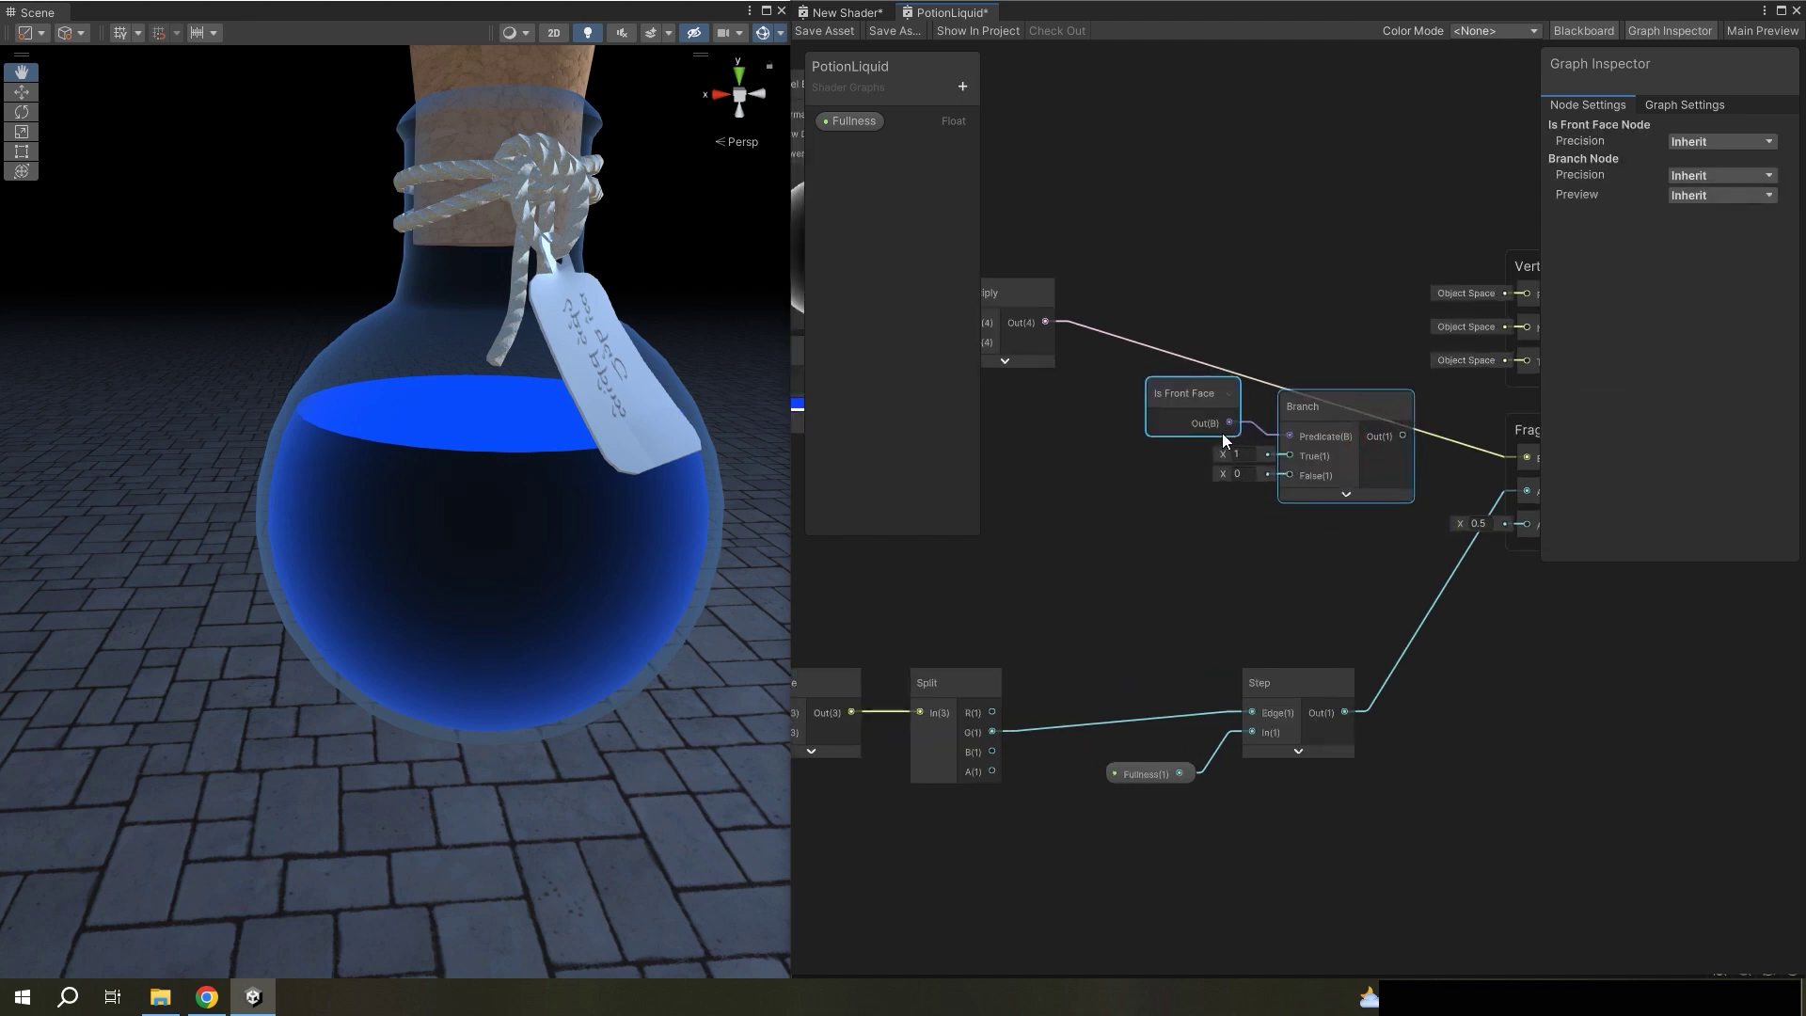
pyautogui.scroll(-1, 1144, 339)
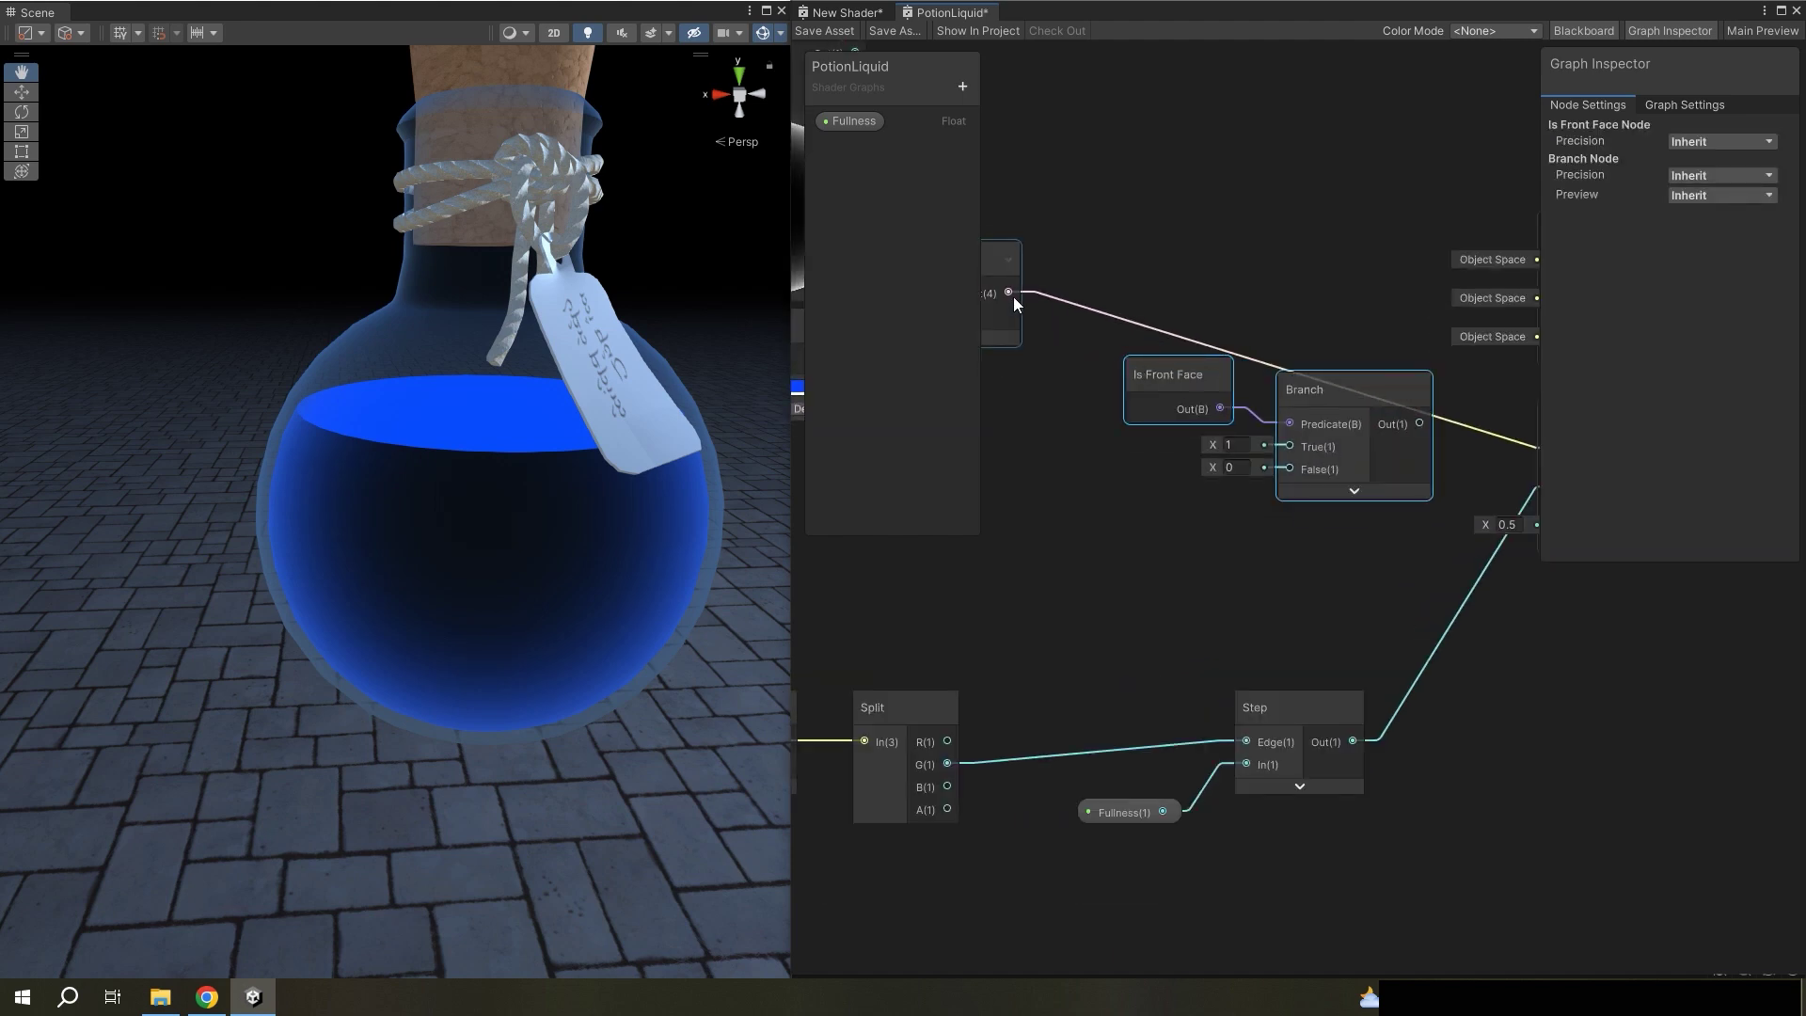
pyautogui.moveTo(1009, 293); pyautogui.dragTo(1288, 447)
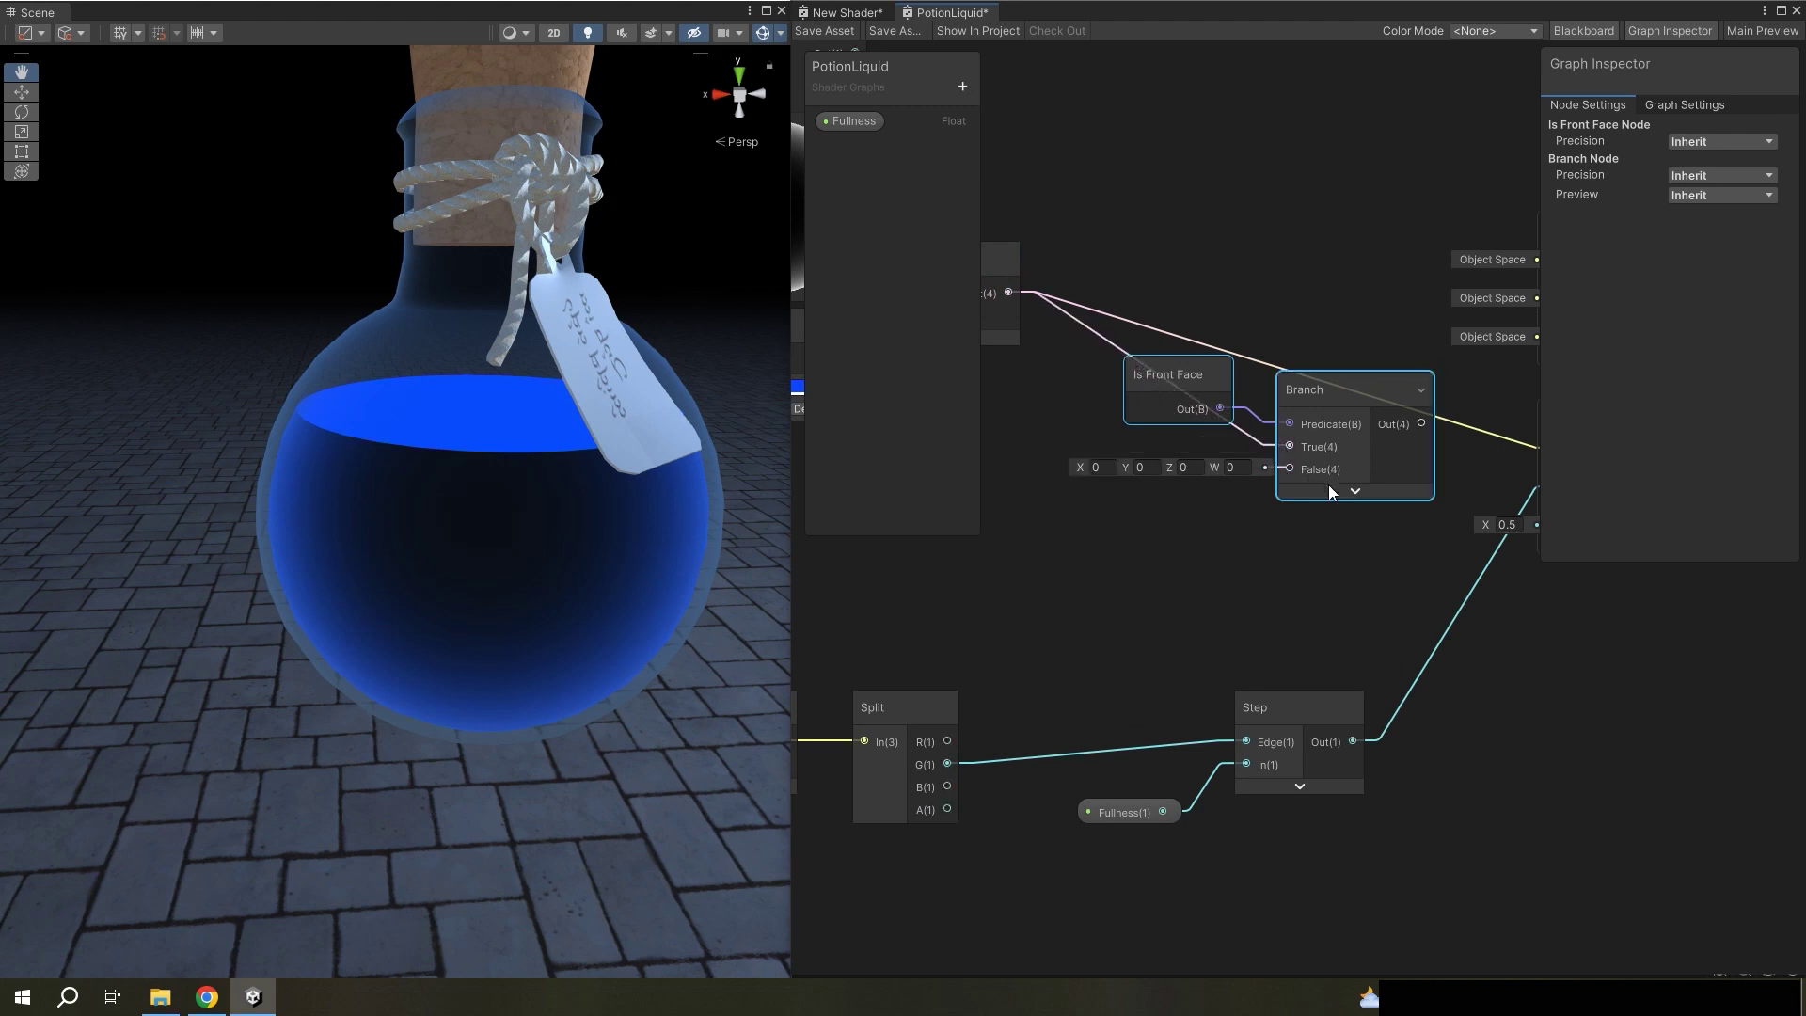
pyautogui.scroll(-2, 1328, 483)
pyautogui.moveTo(1266, 445); pyautogui.dragTo(1355, 469)
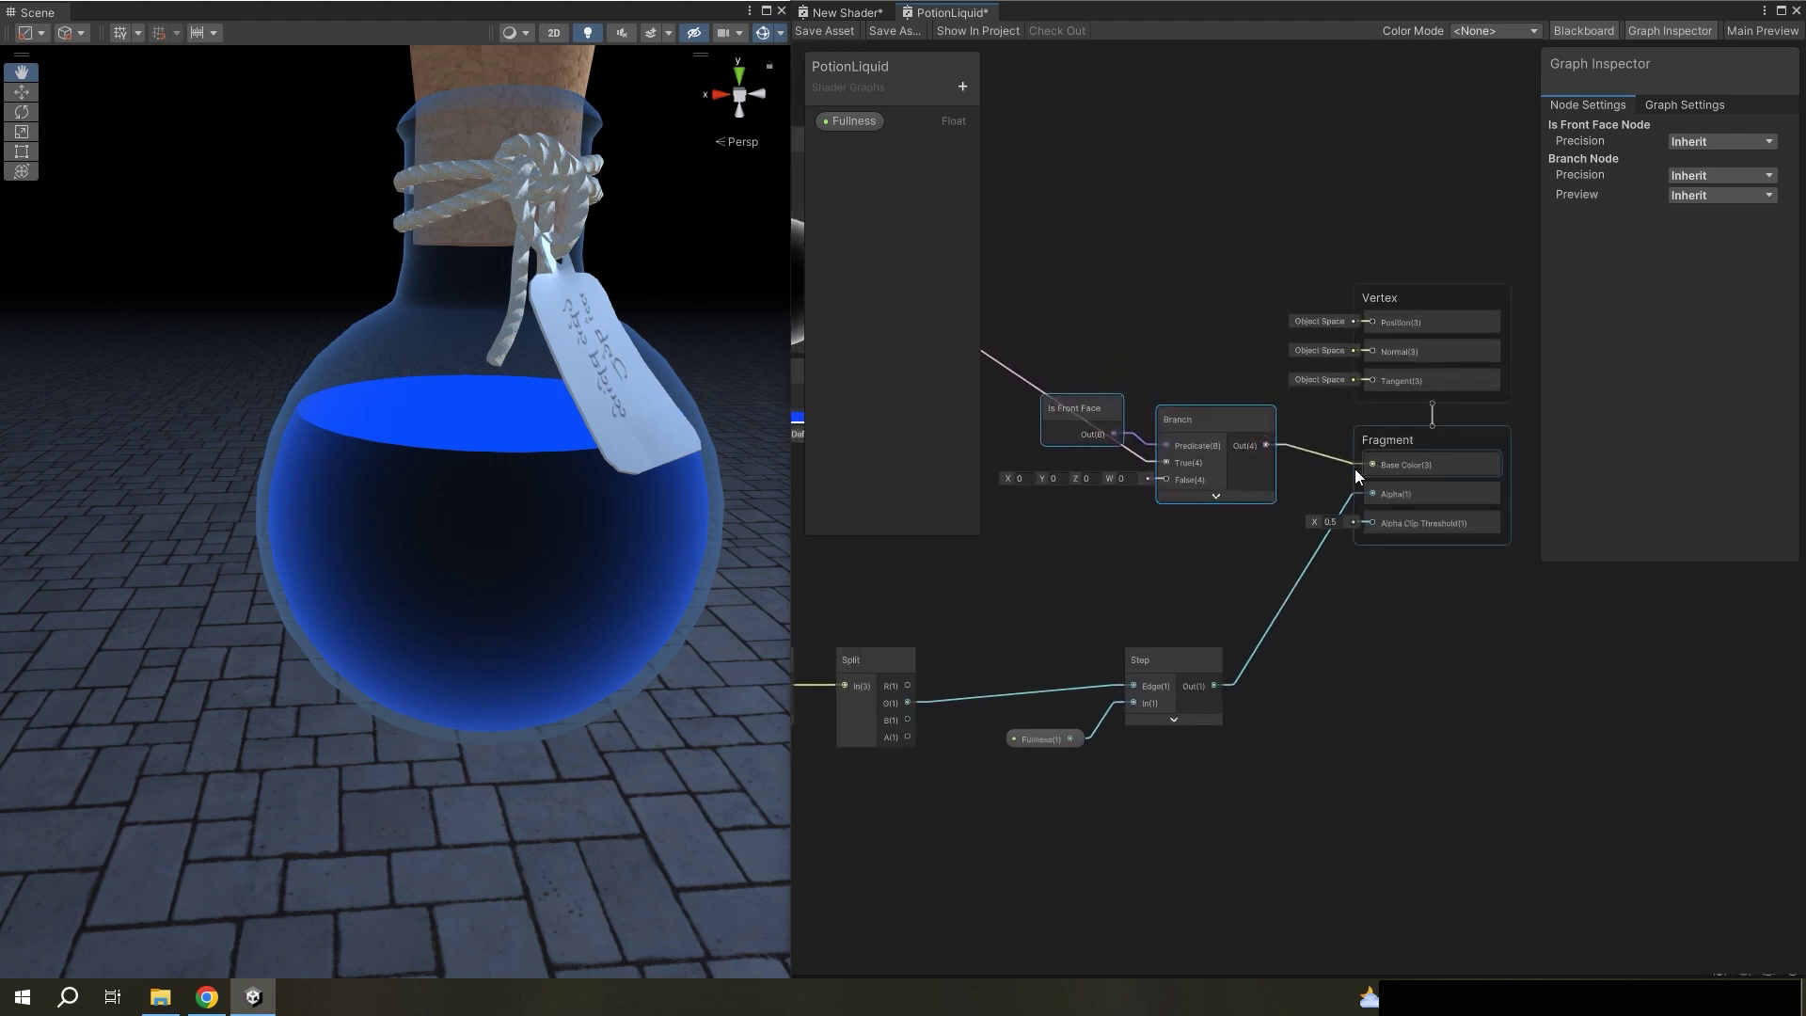
pyautogui.click(837, 31)
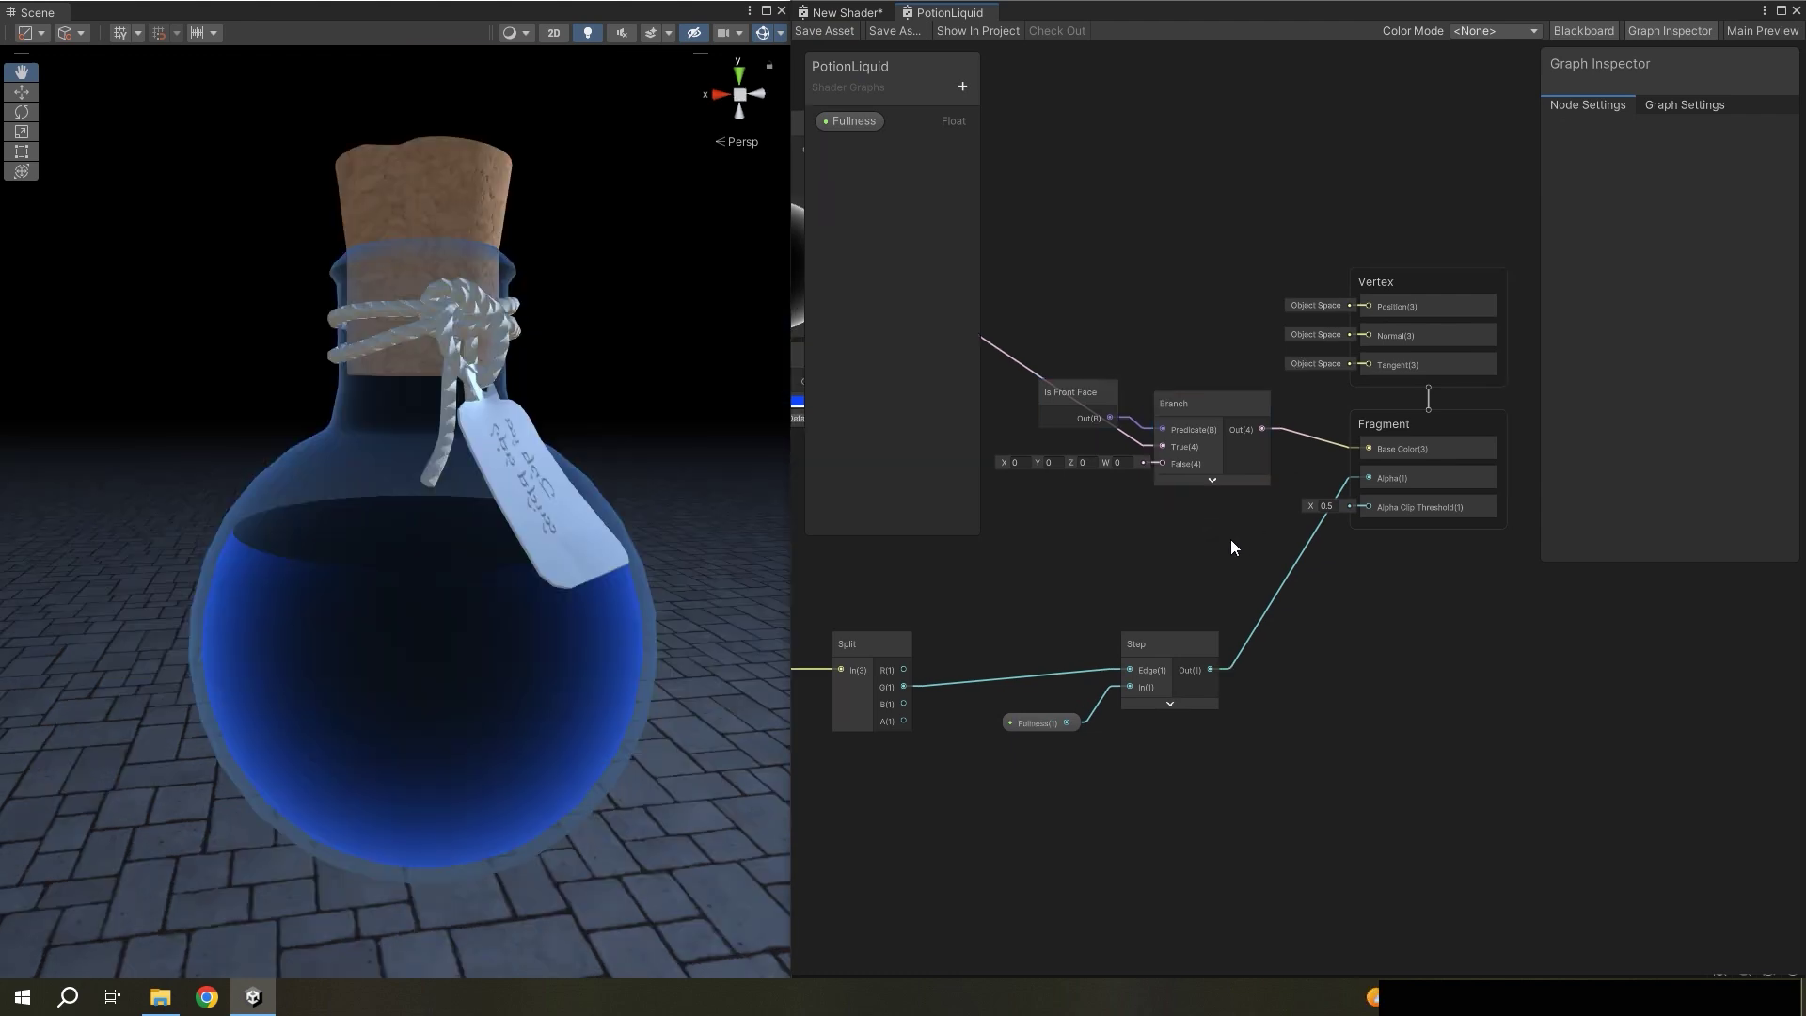
# - Frame the graph and move the position-processing nodes left to make room
pyautogui.press('a')
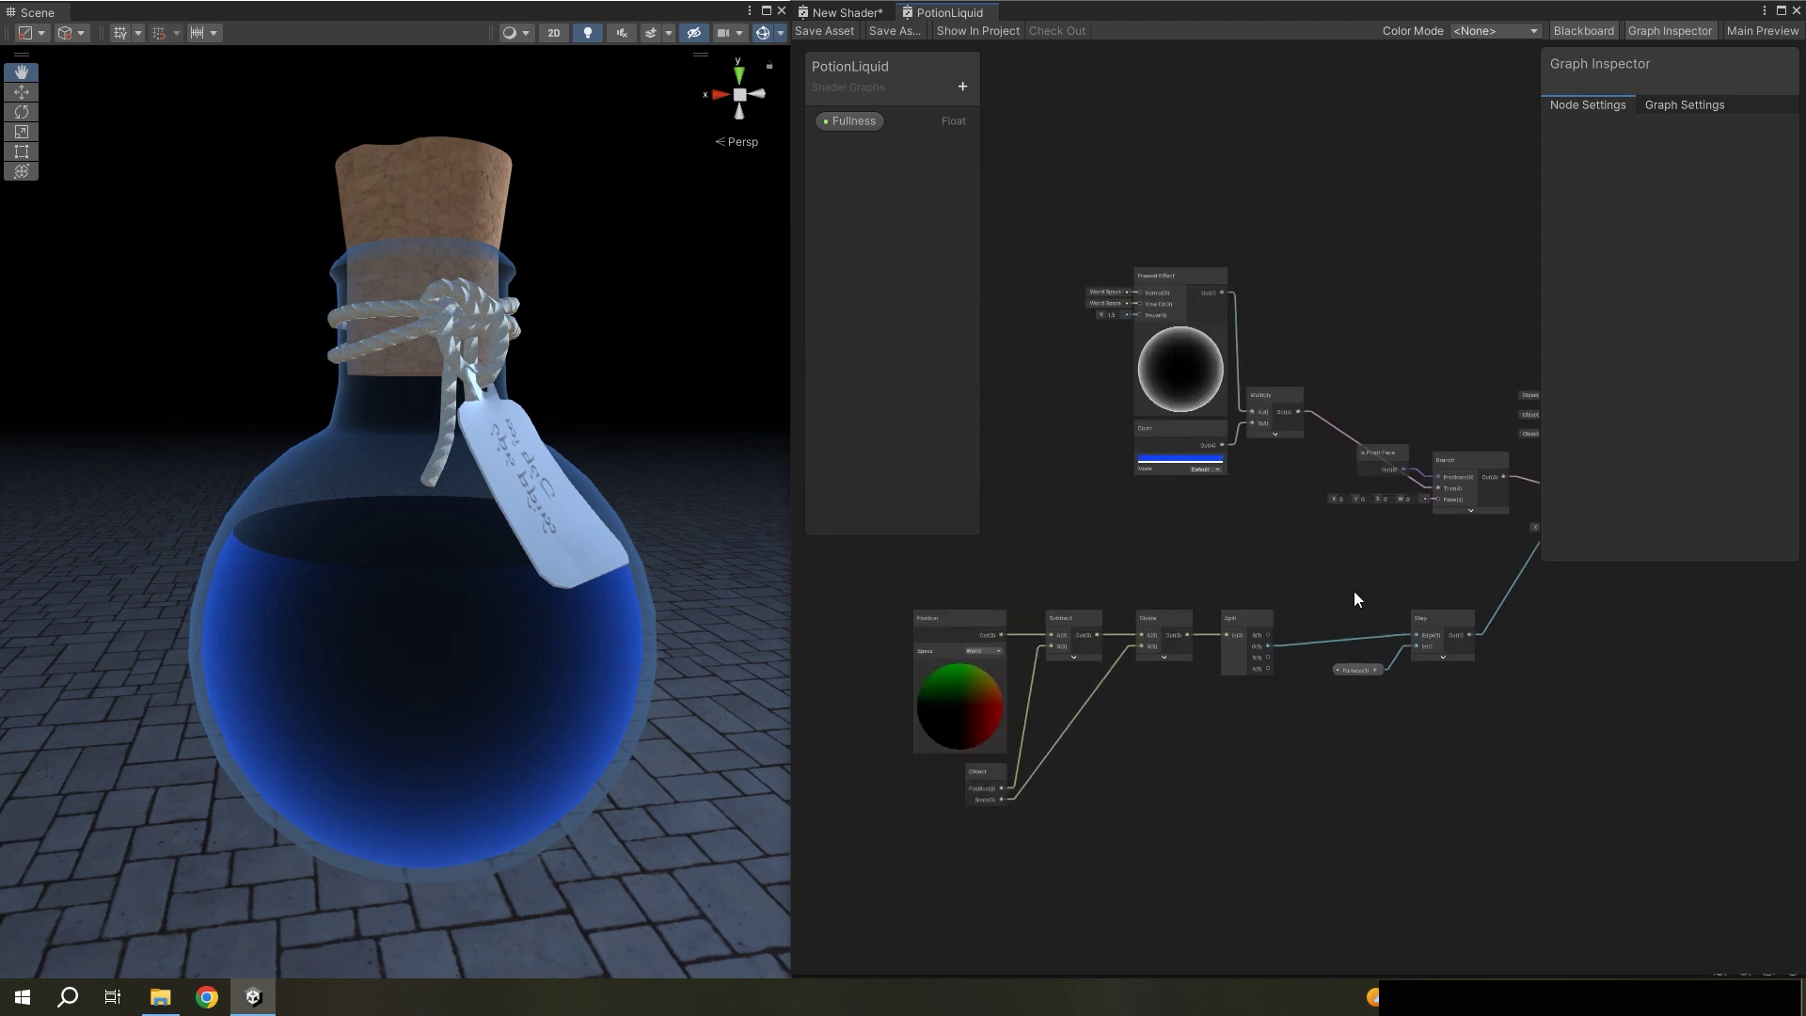
pyautogui.moveTo(1223, 842); pyautogui.dragTo(826, 613)
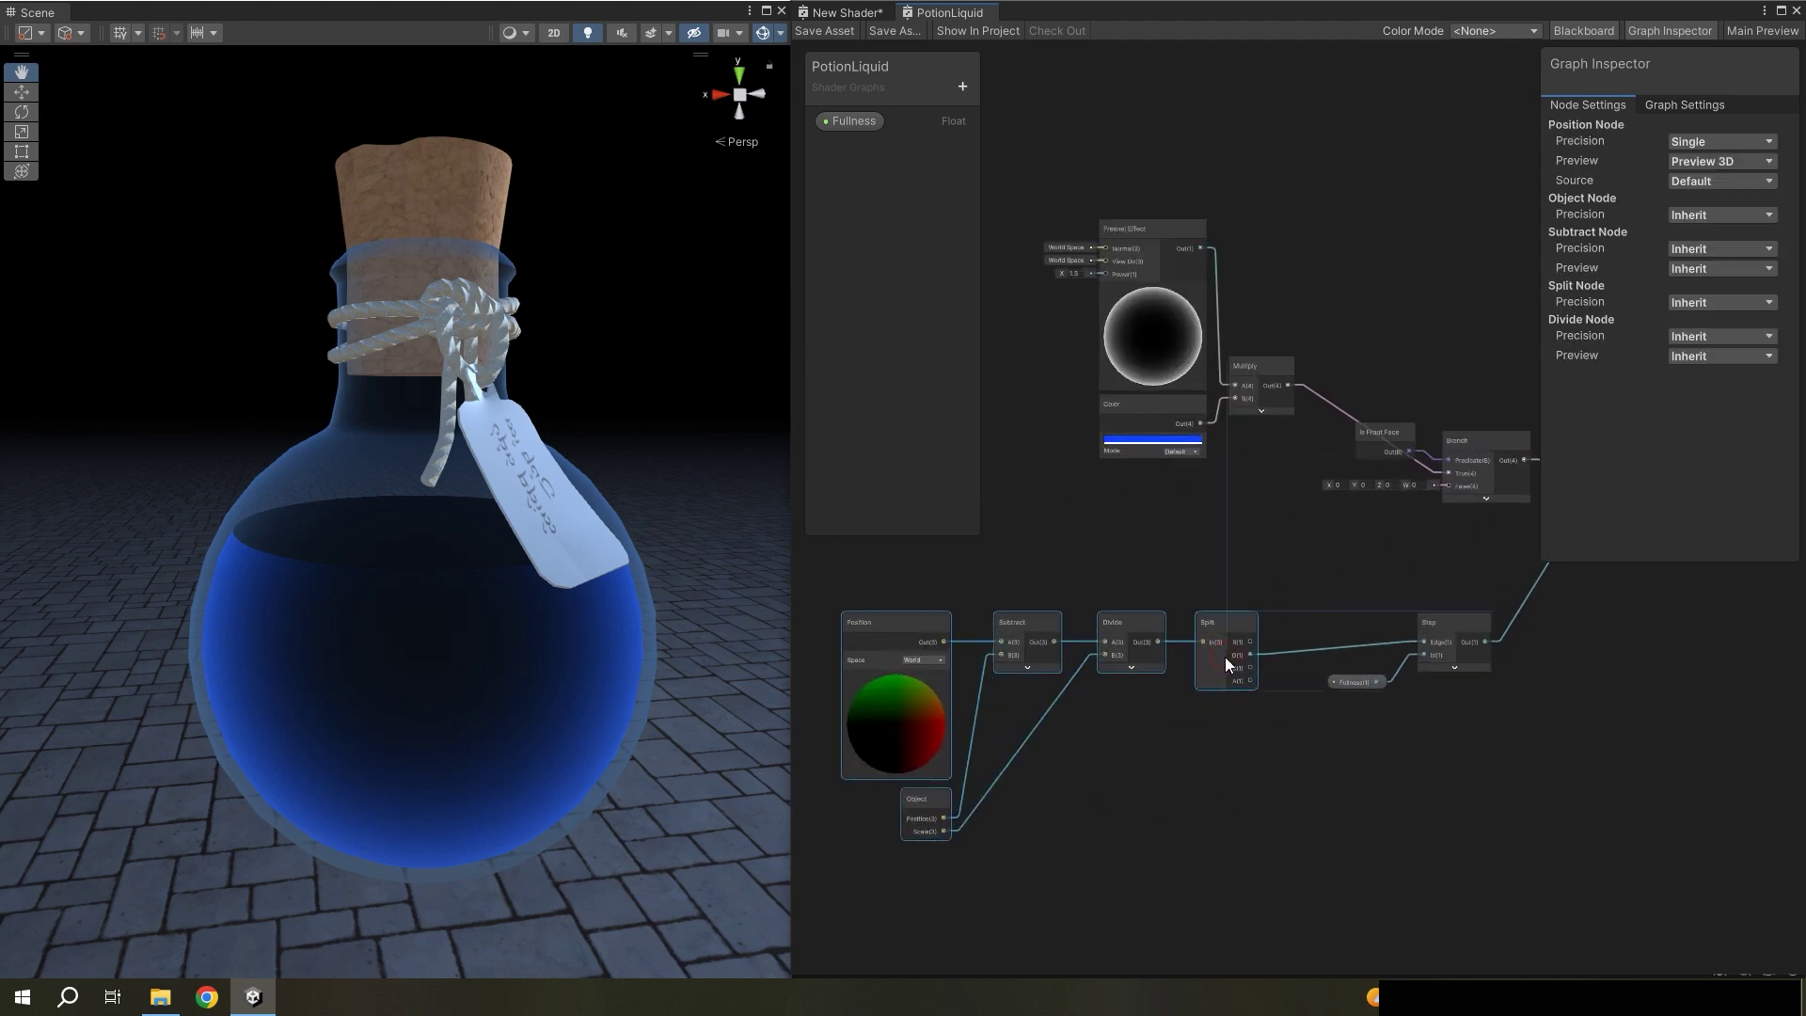
pyautogui.moveTo(1228, 657); pyautogui.dragTo(878, 689)
pyautogui.moveTo(1134, 723); pyautogui.dragTo(1365, 671, button='middle')
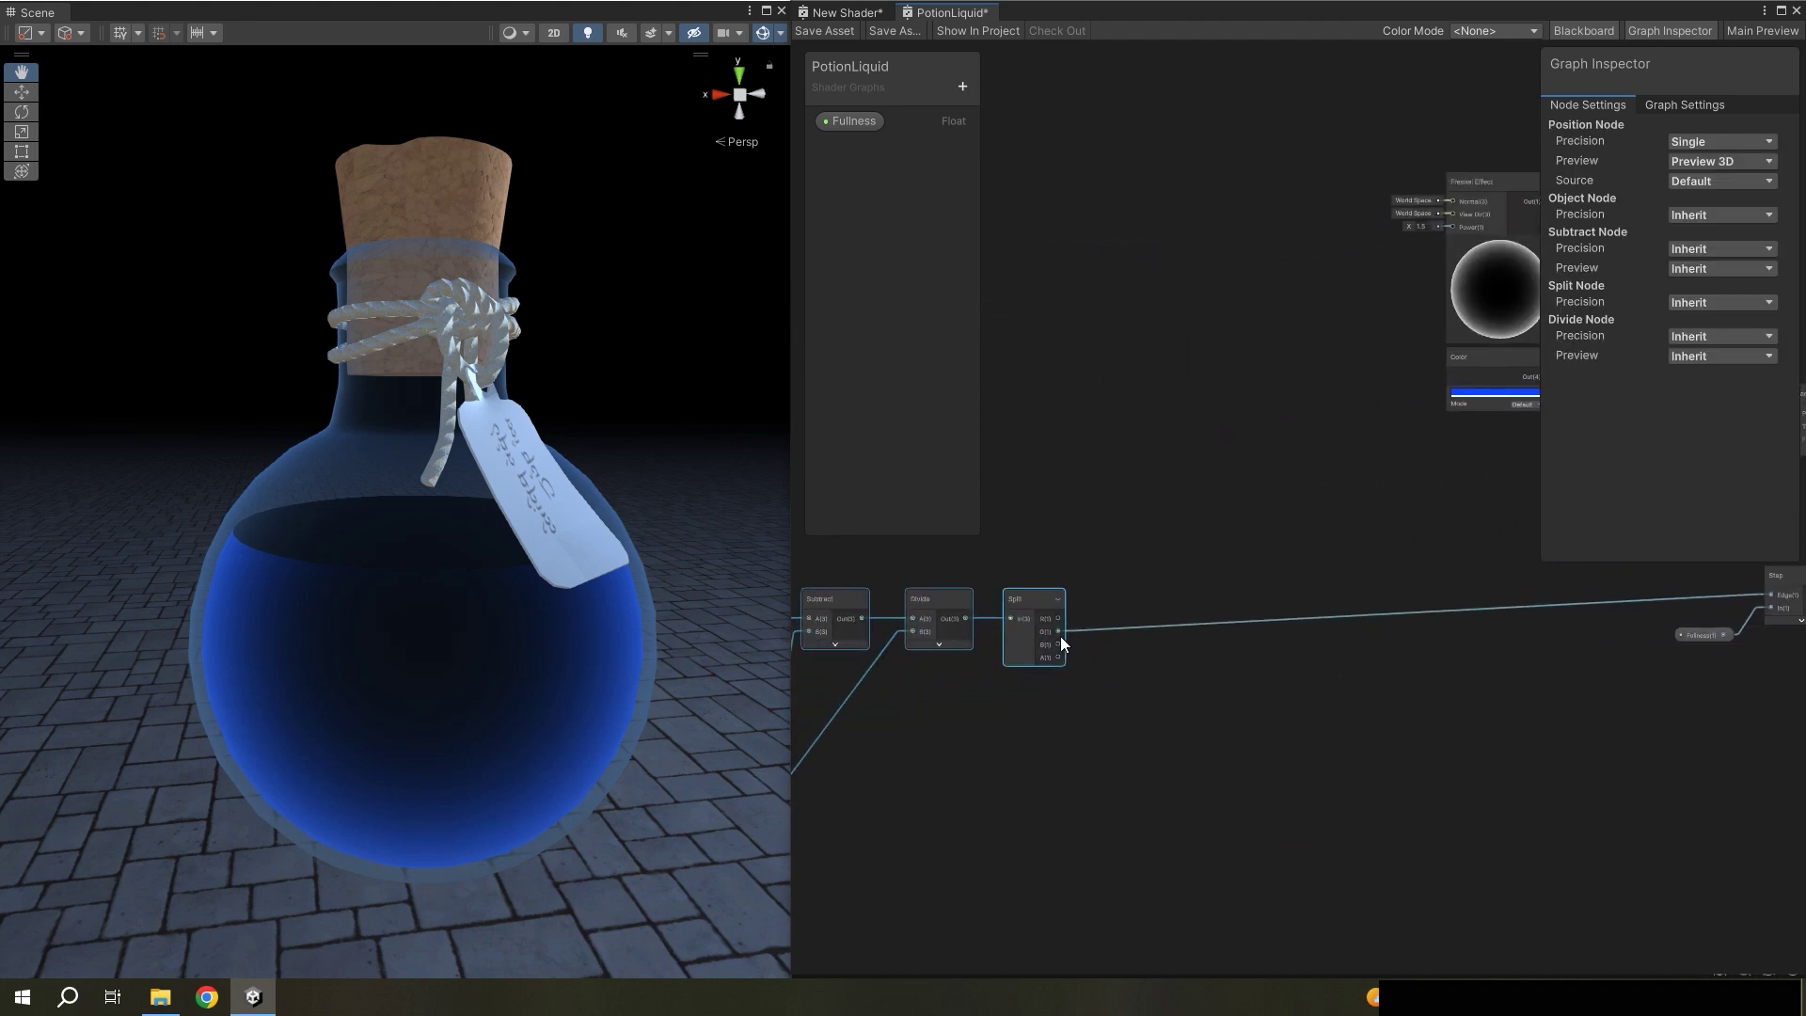
pyautogui.scroll(3, 1052, 642)
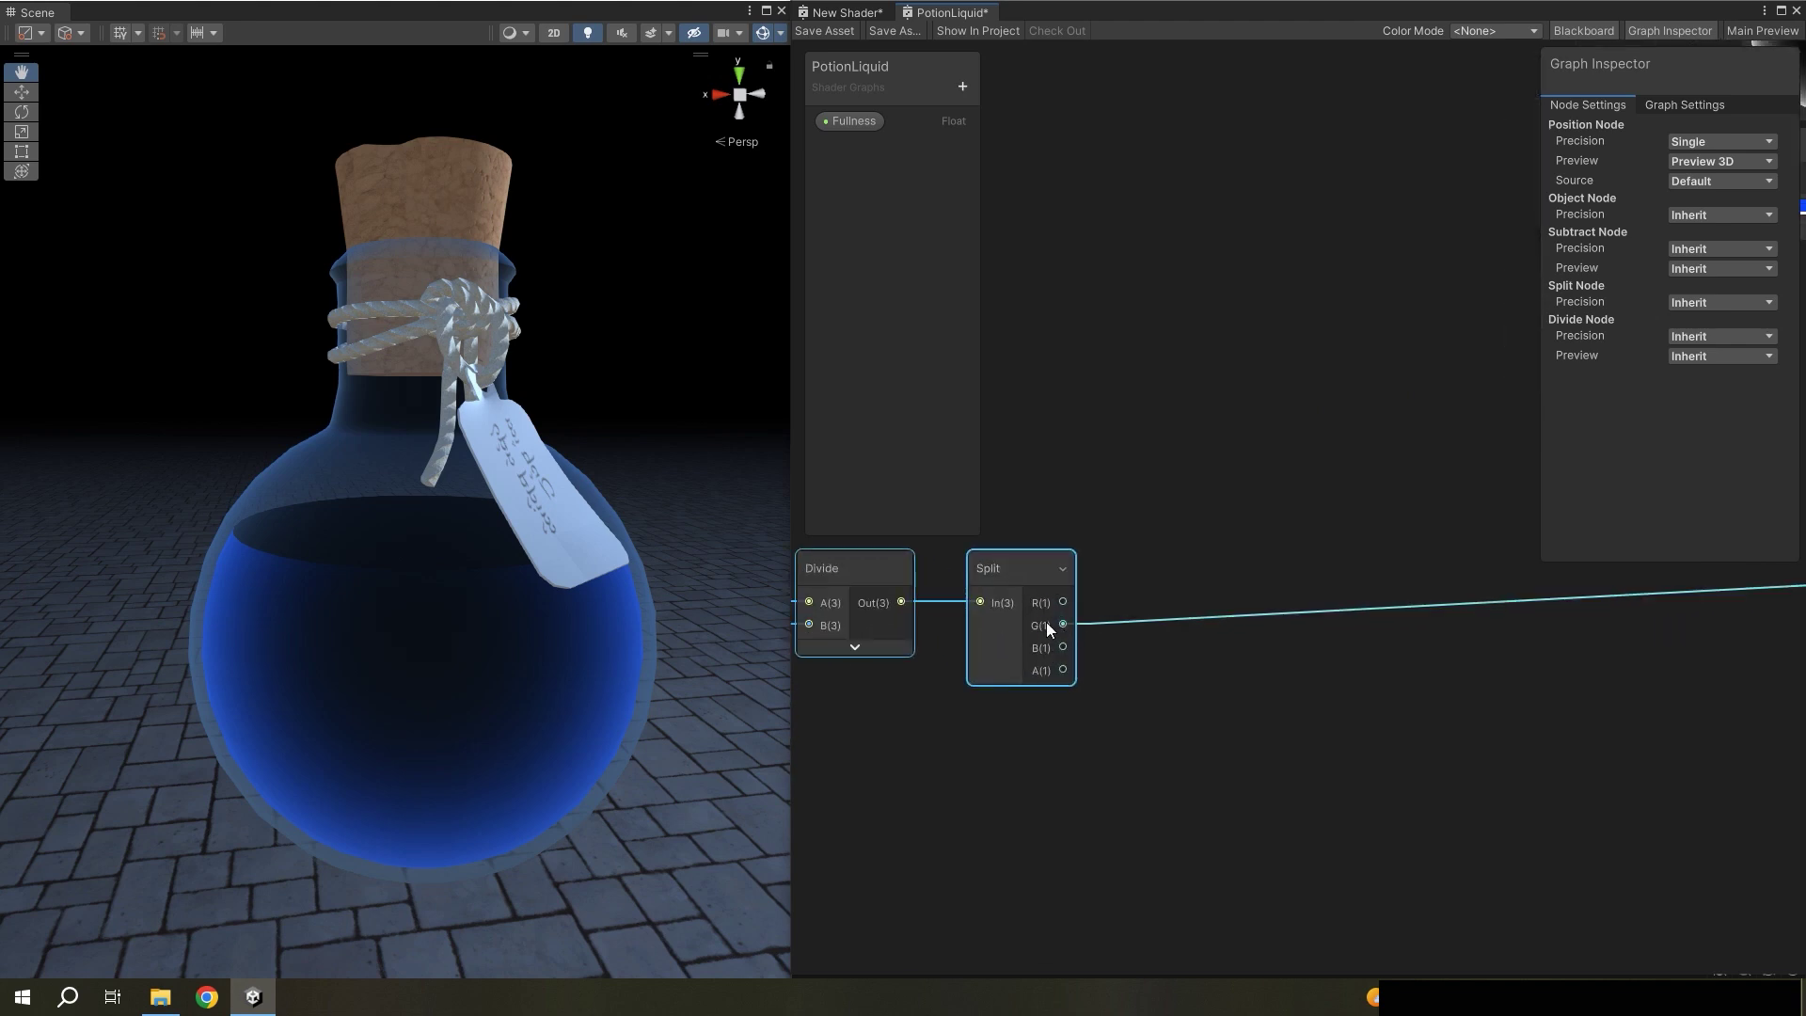
pyautogui.press('w')
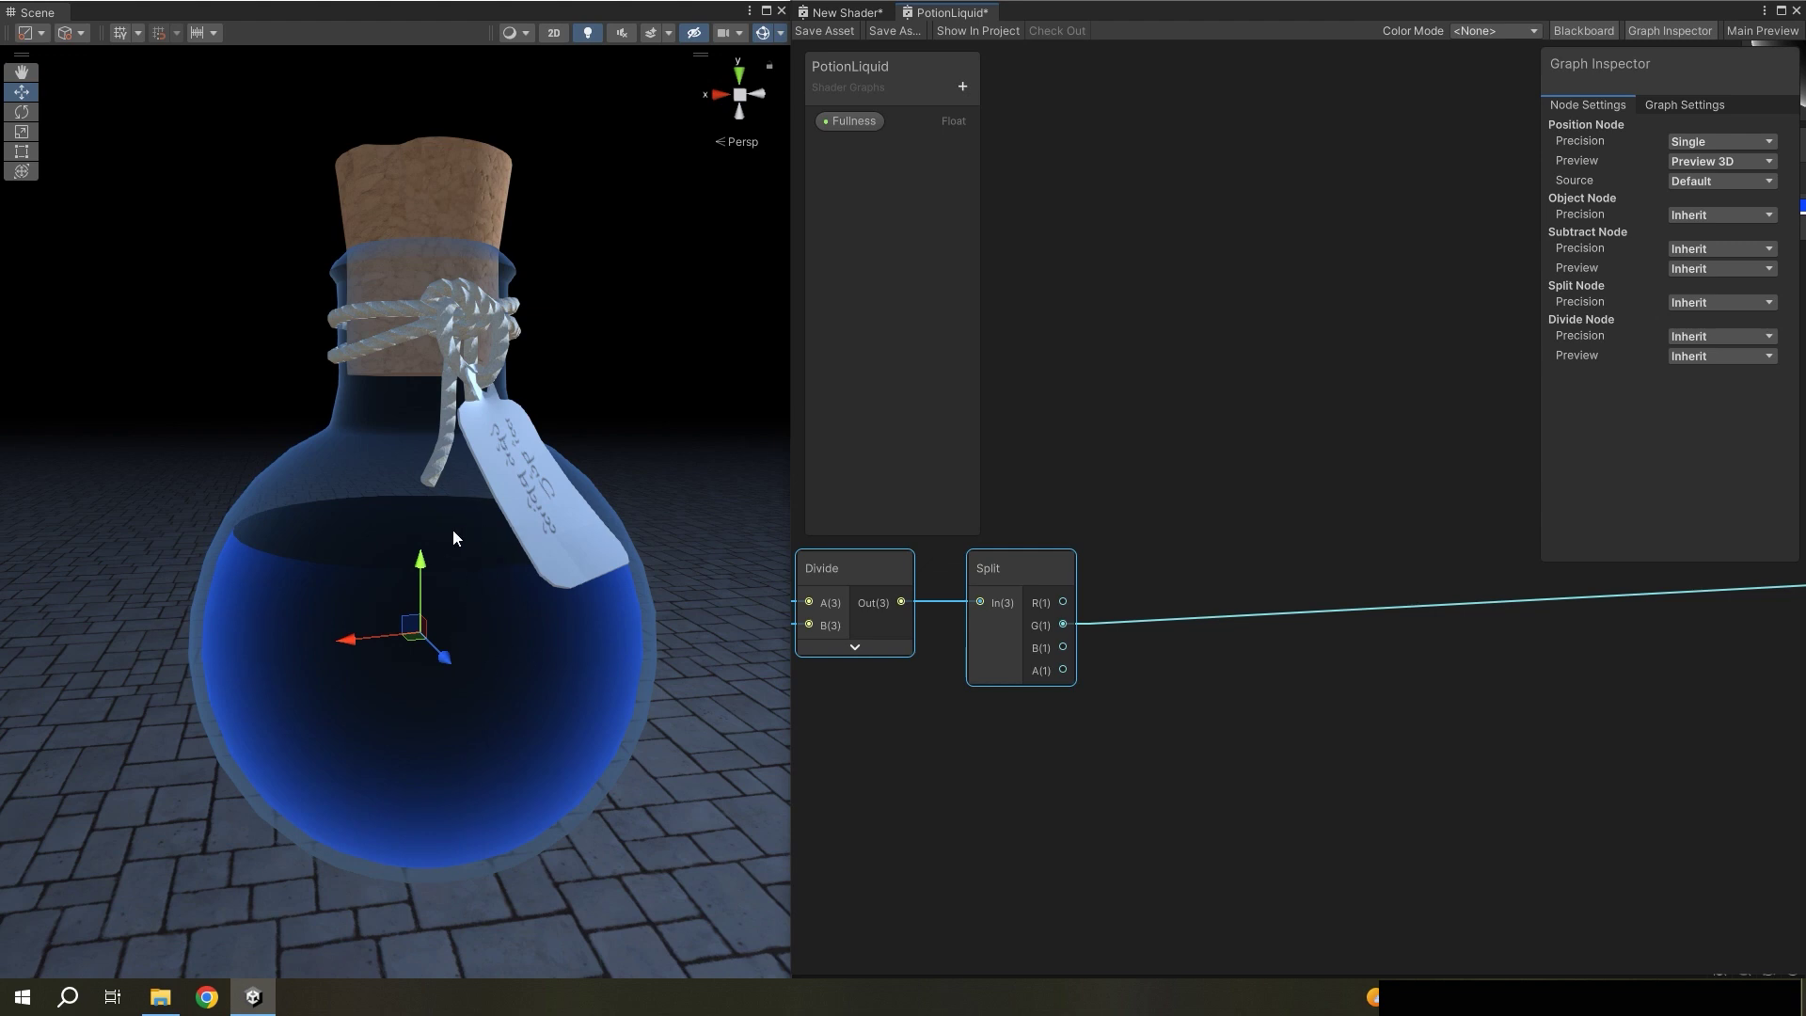
pyautogui.click(1155, 643)
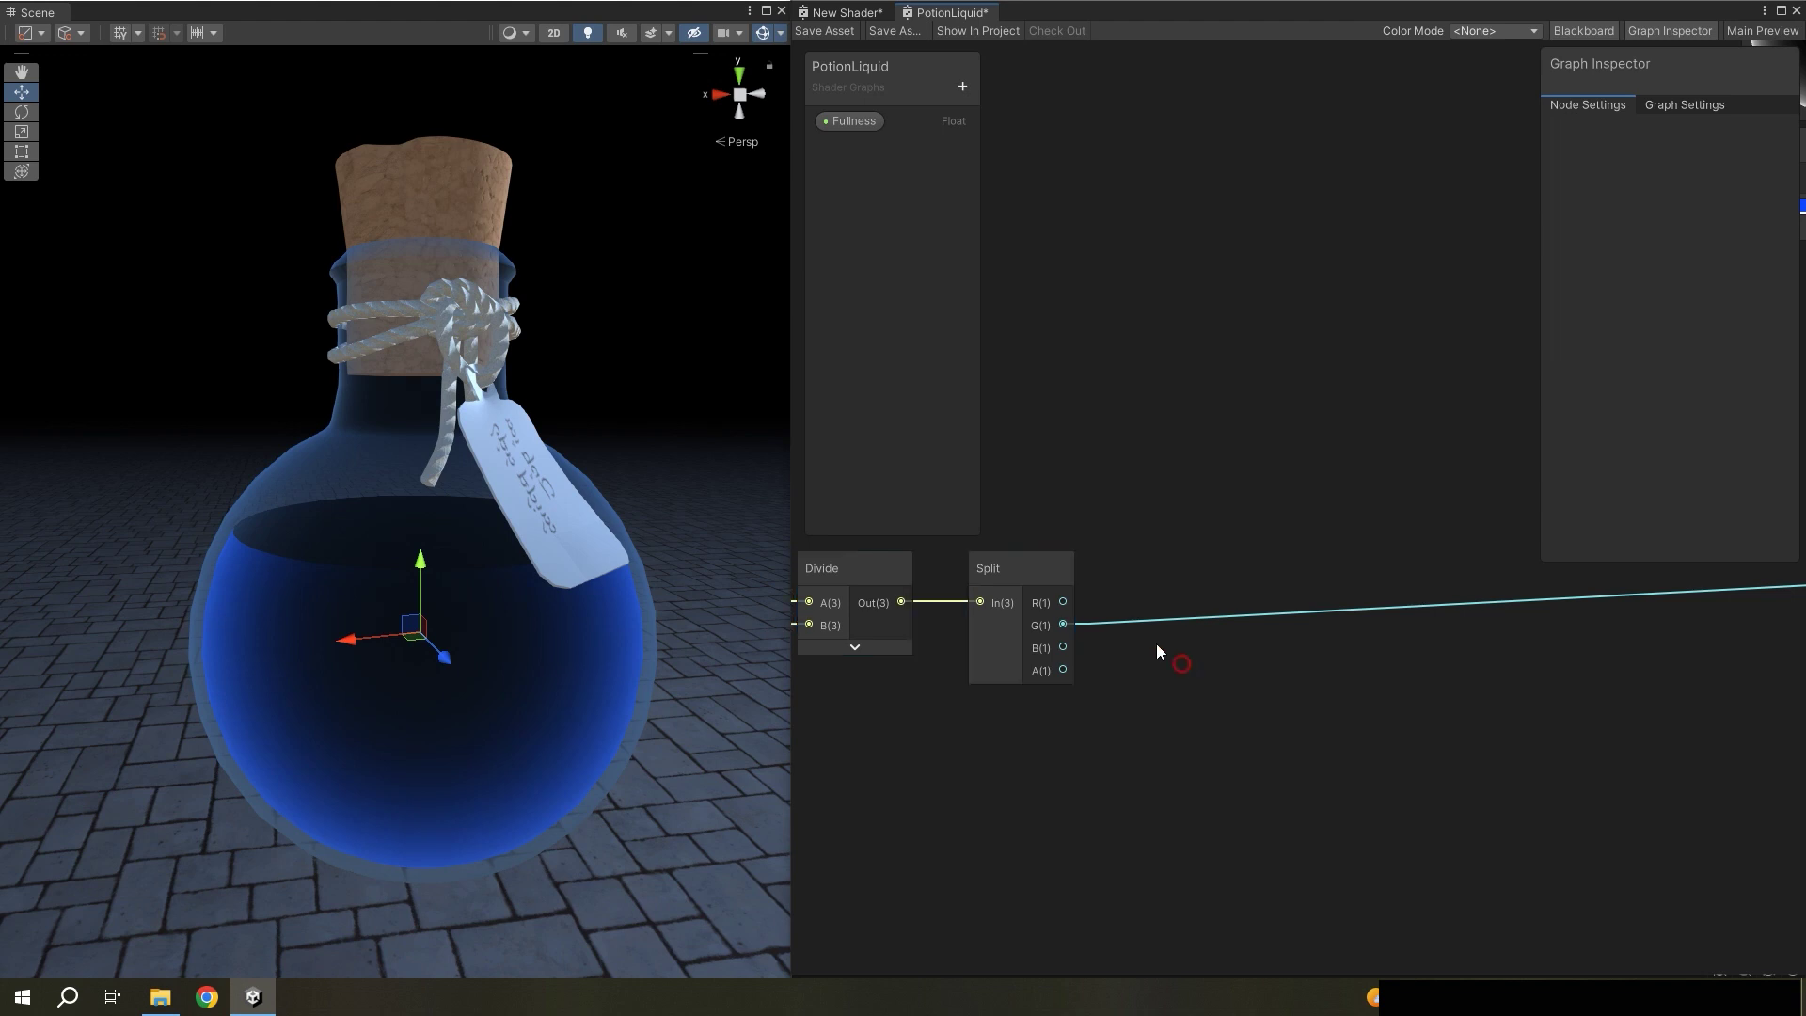
# - Add a Vector 2 node built from the Split node's R and B channels
pyautogui.moveTo(1063, 602); pyautogui.dragTo(1223, 613)
pyautogui.write('ve')
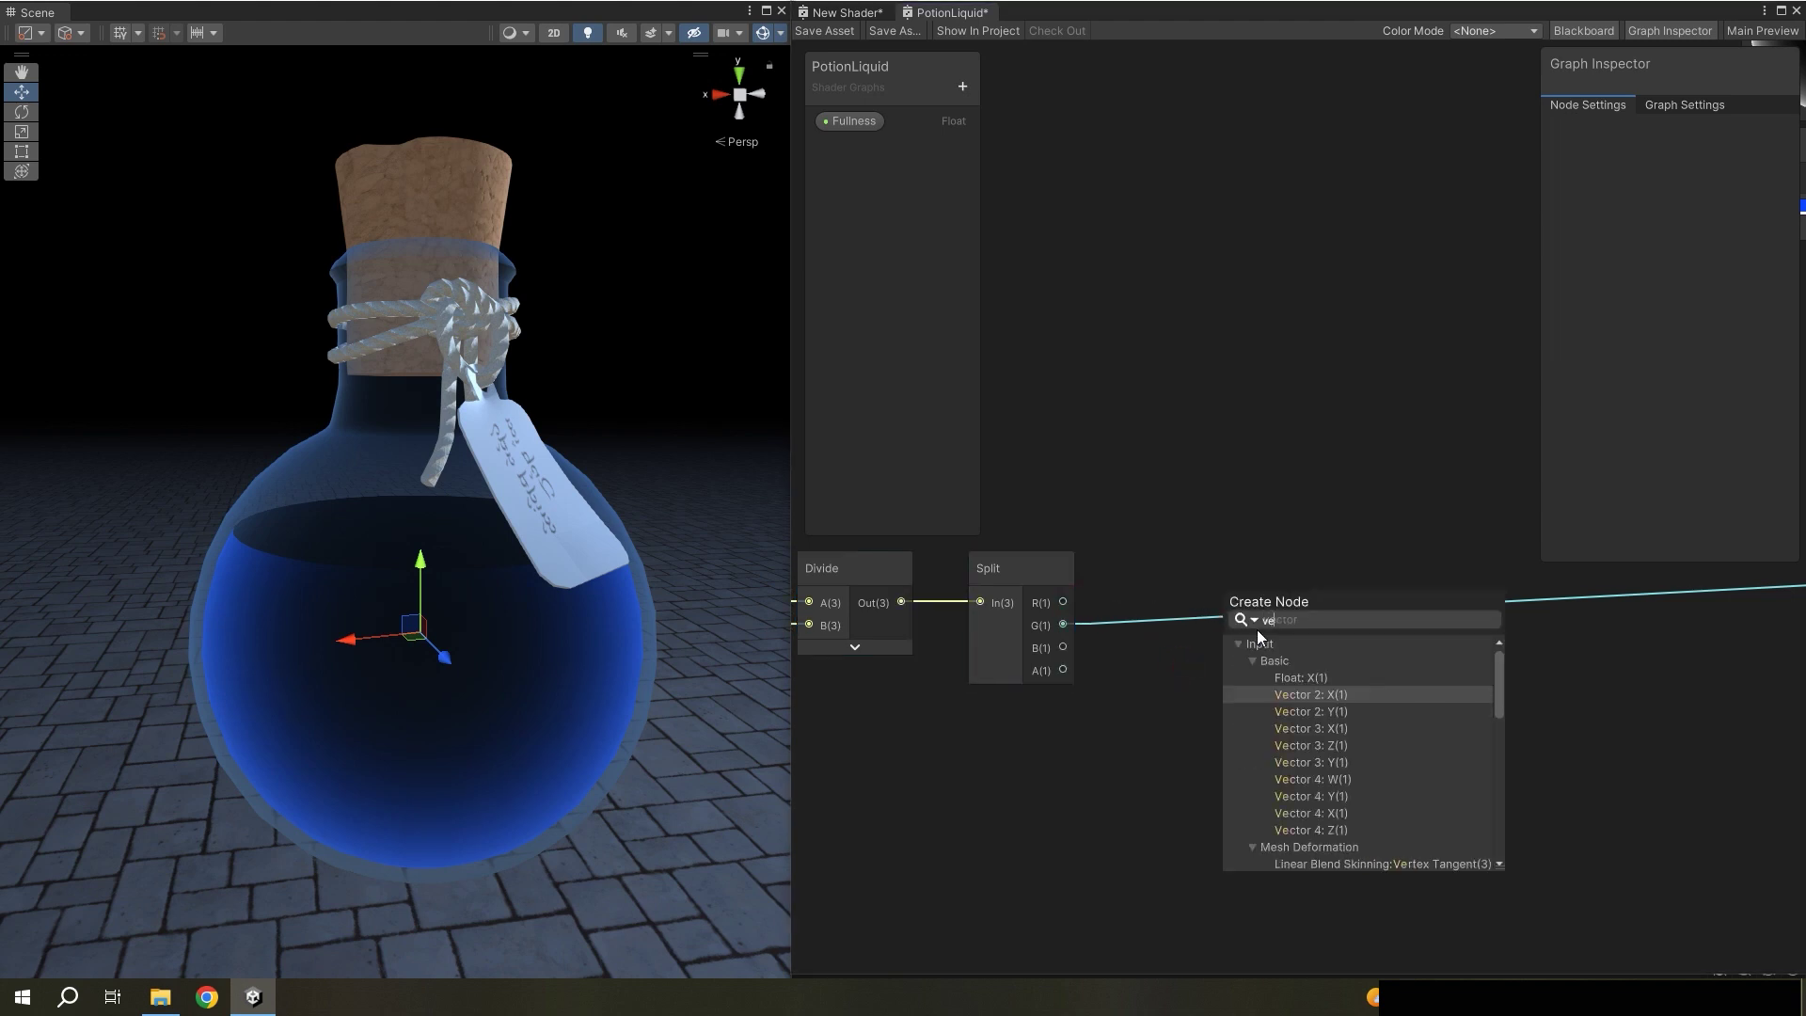
pyautogui.click(1340, 711)
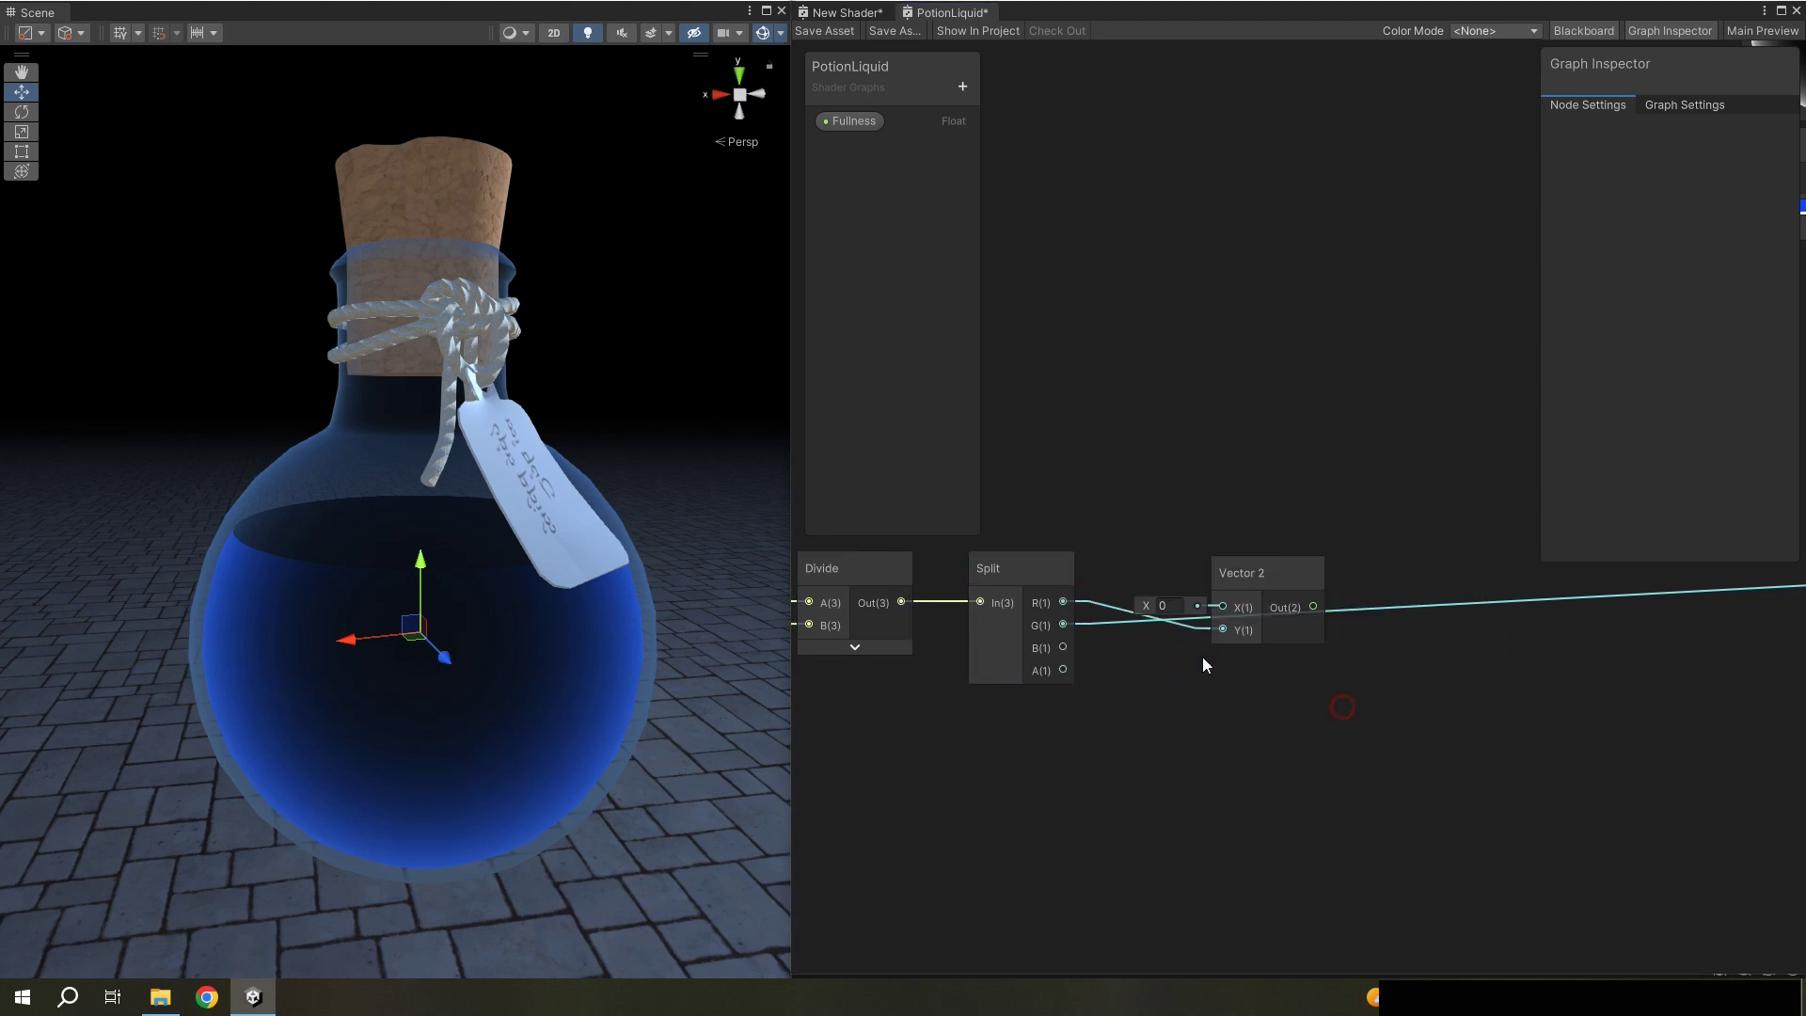
pyautogui.moveTo(1064, 647); pyautogui.dragTo(1223, 628)
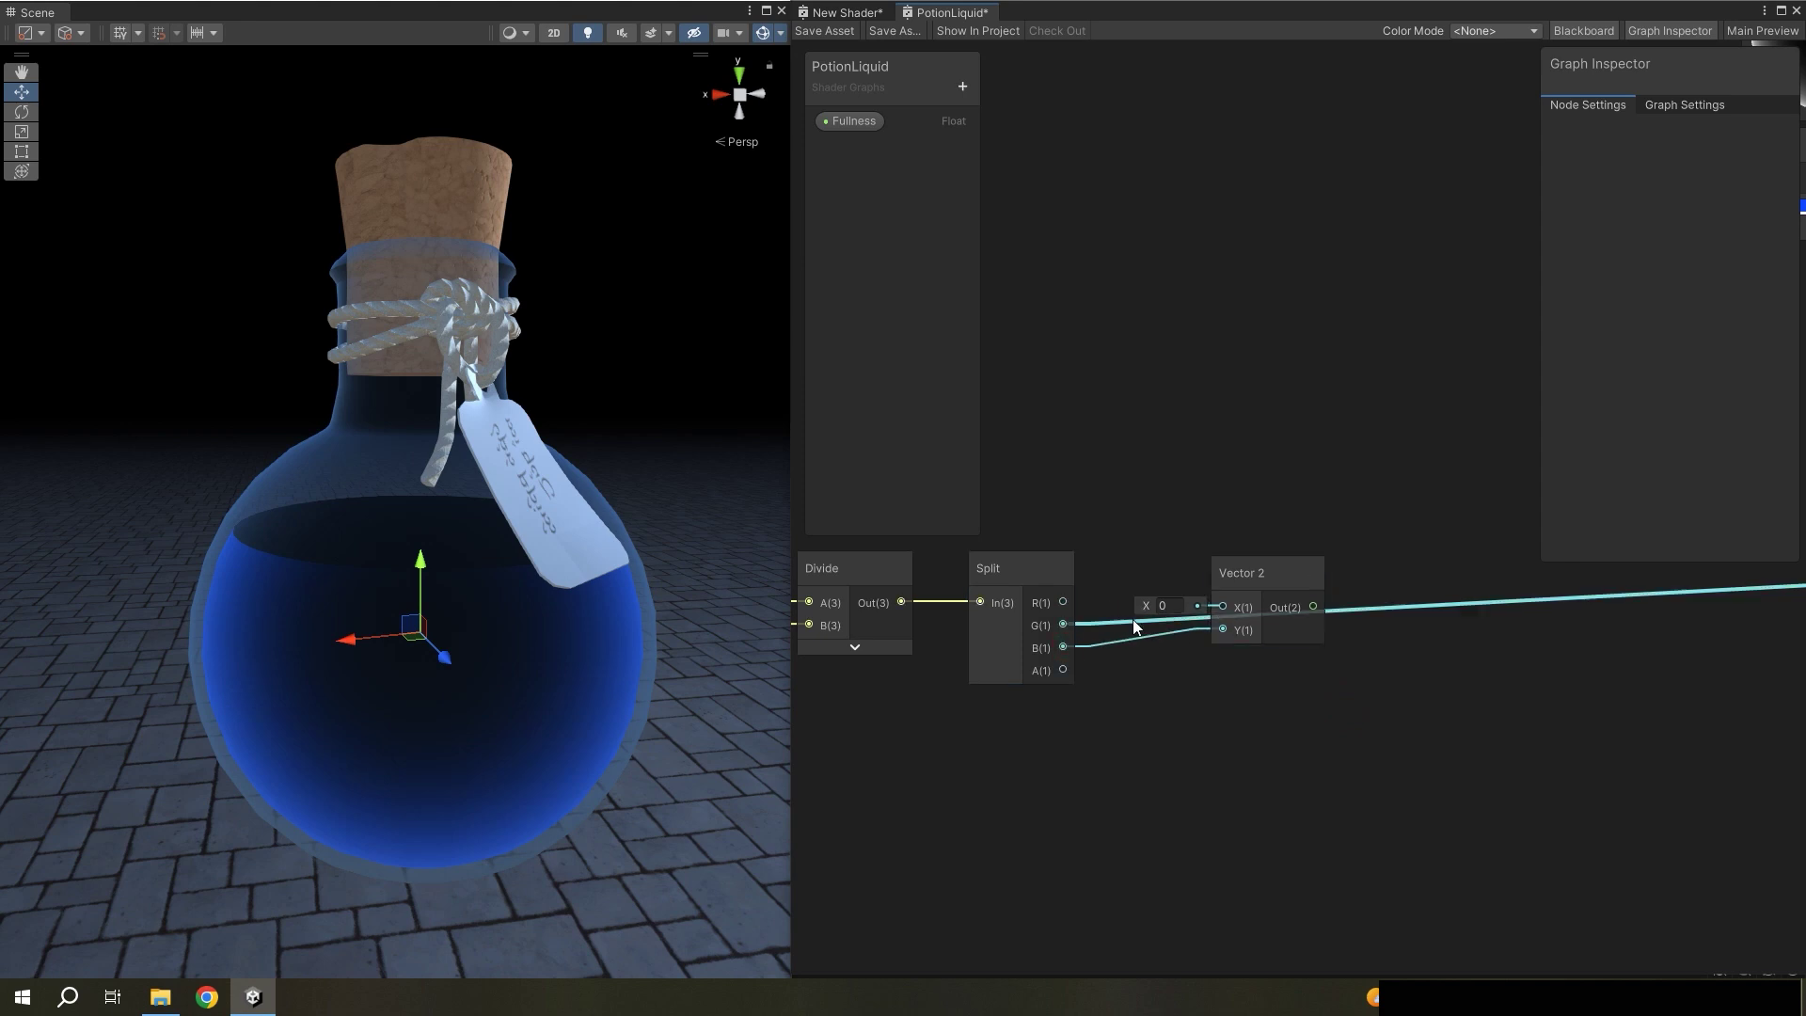
pyautogui.moveTo(1064, 602)
pyautogui.mouseDown()
pyautogui.moveTo(1242, 608)
pyautogui.moveTo(1251, 706)
pyautogui.mouseUp()
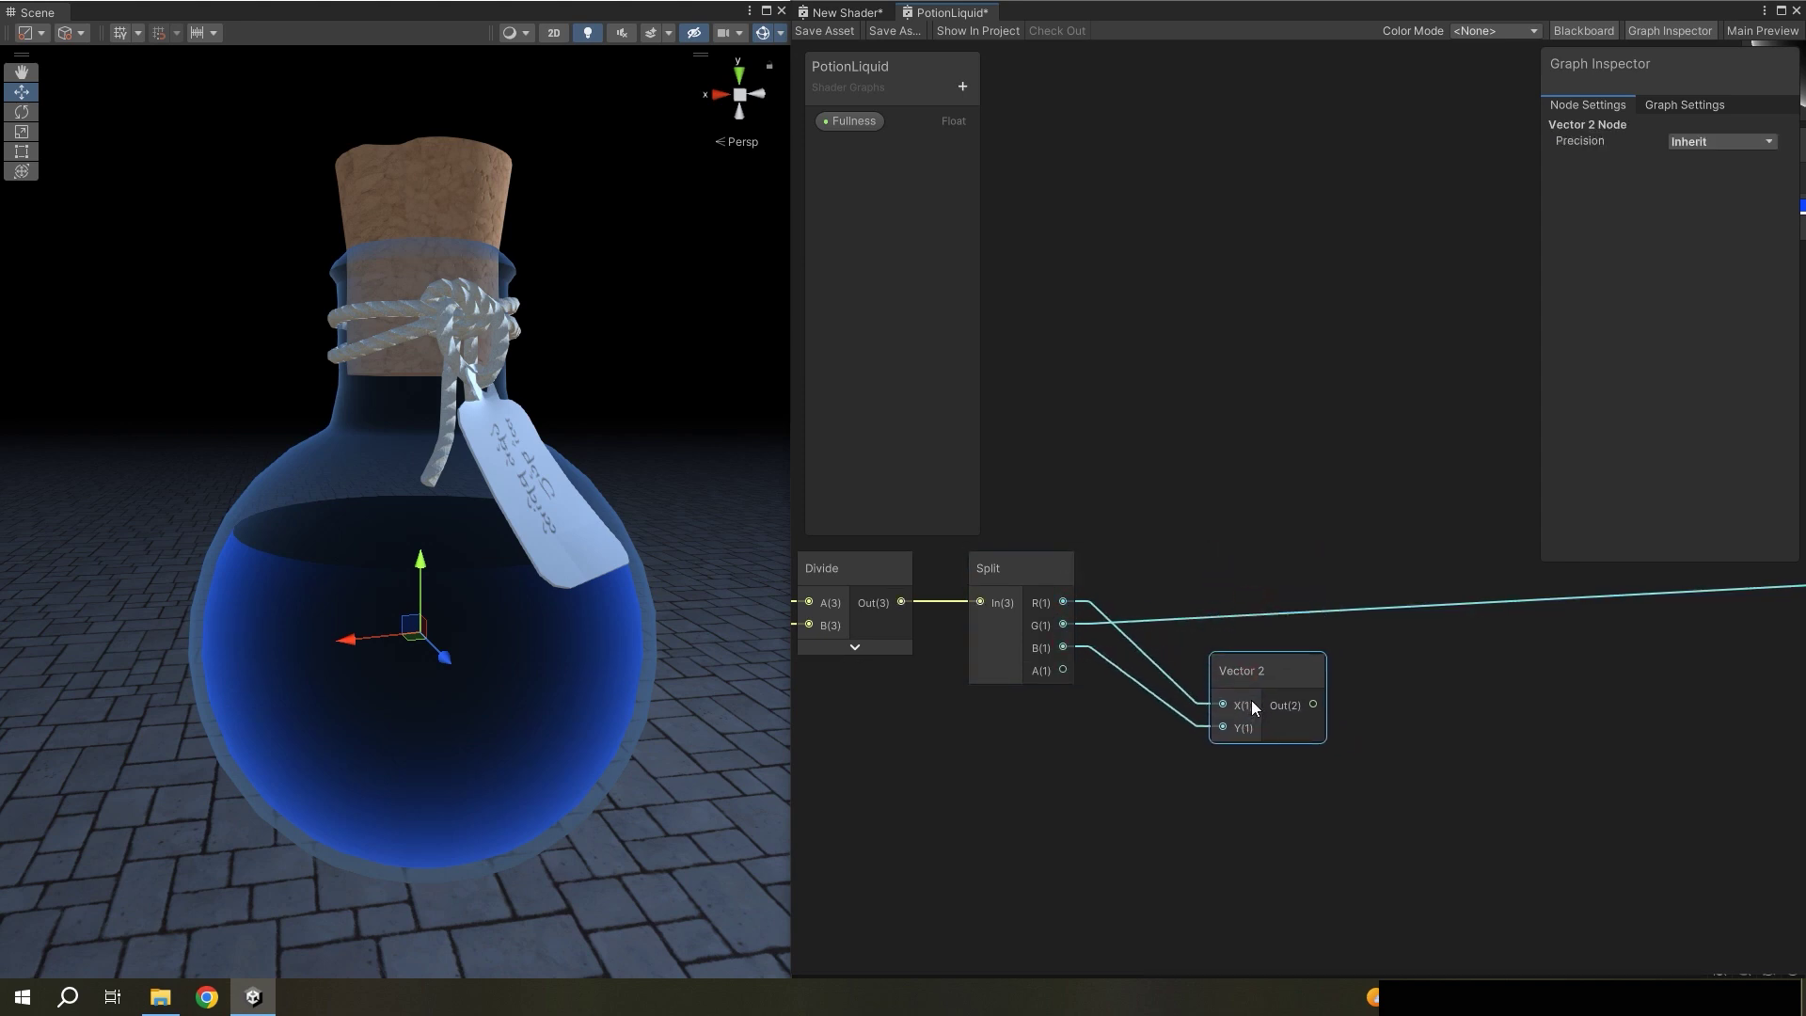
# - Multiply the Vector 2 by the Object node's Scale in a new Multiply node
pyautogui.scroll(-1, 1441, 731)
pyautogui.moveTo(1441, 732); pyautogui.dragTo(1024, 658, button='middle')
pyautogui.moveTo(1019, 663); pyautogui.dragTo(1140, 674)
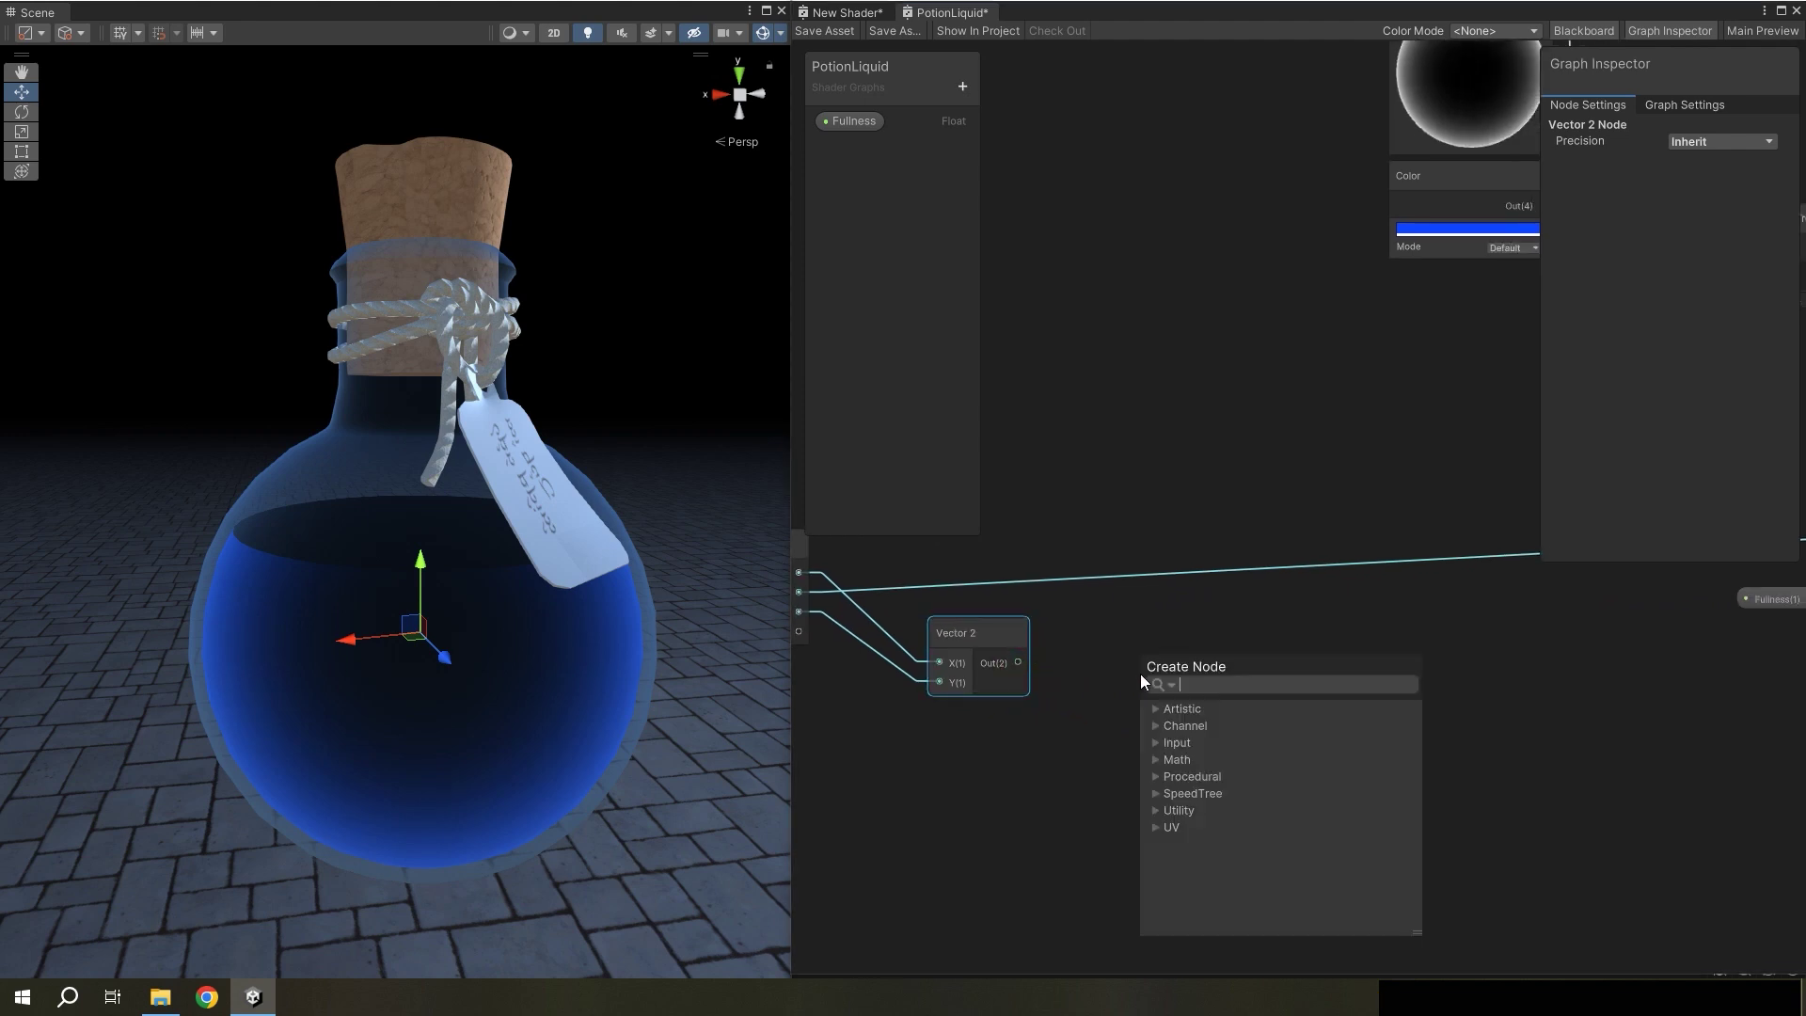
pyautogui.write('mu')
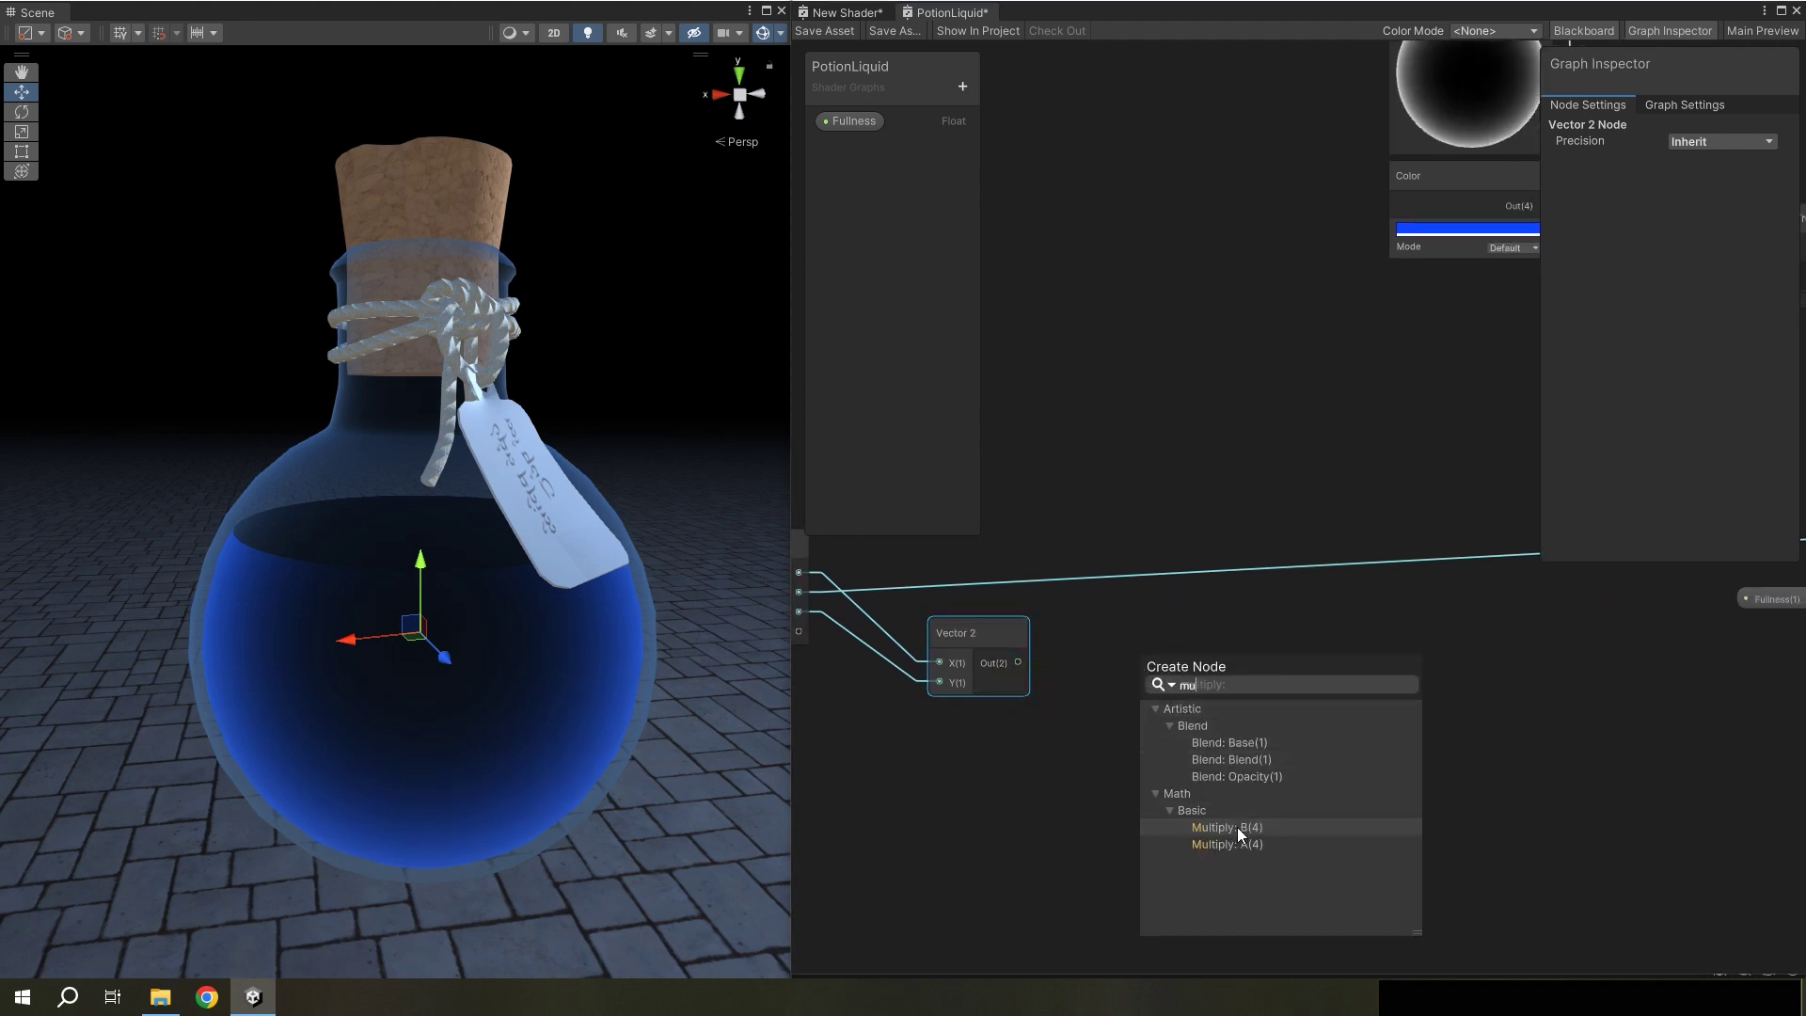
pyautogui.click(1244, 844)
pyautogui.click(1211, 741)
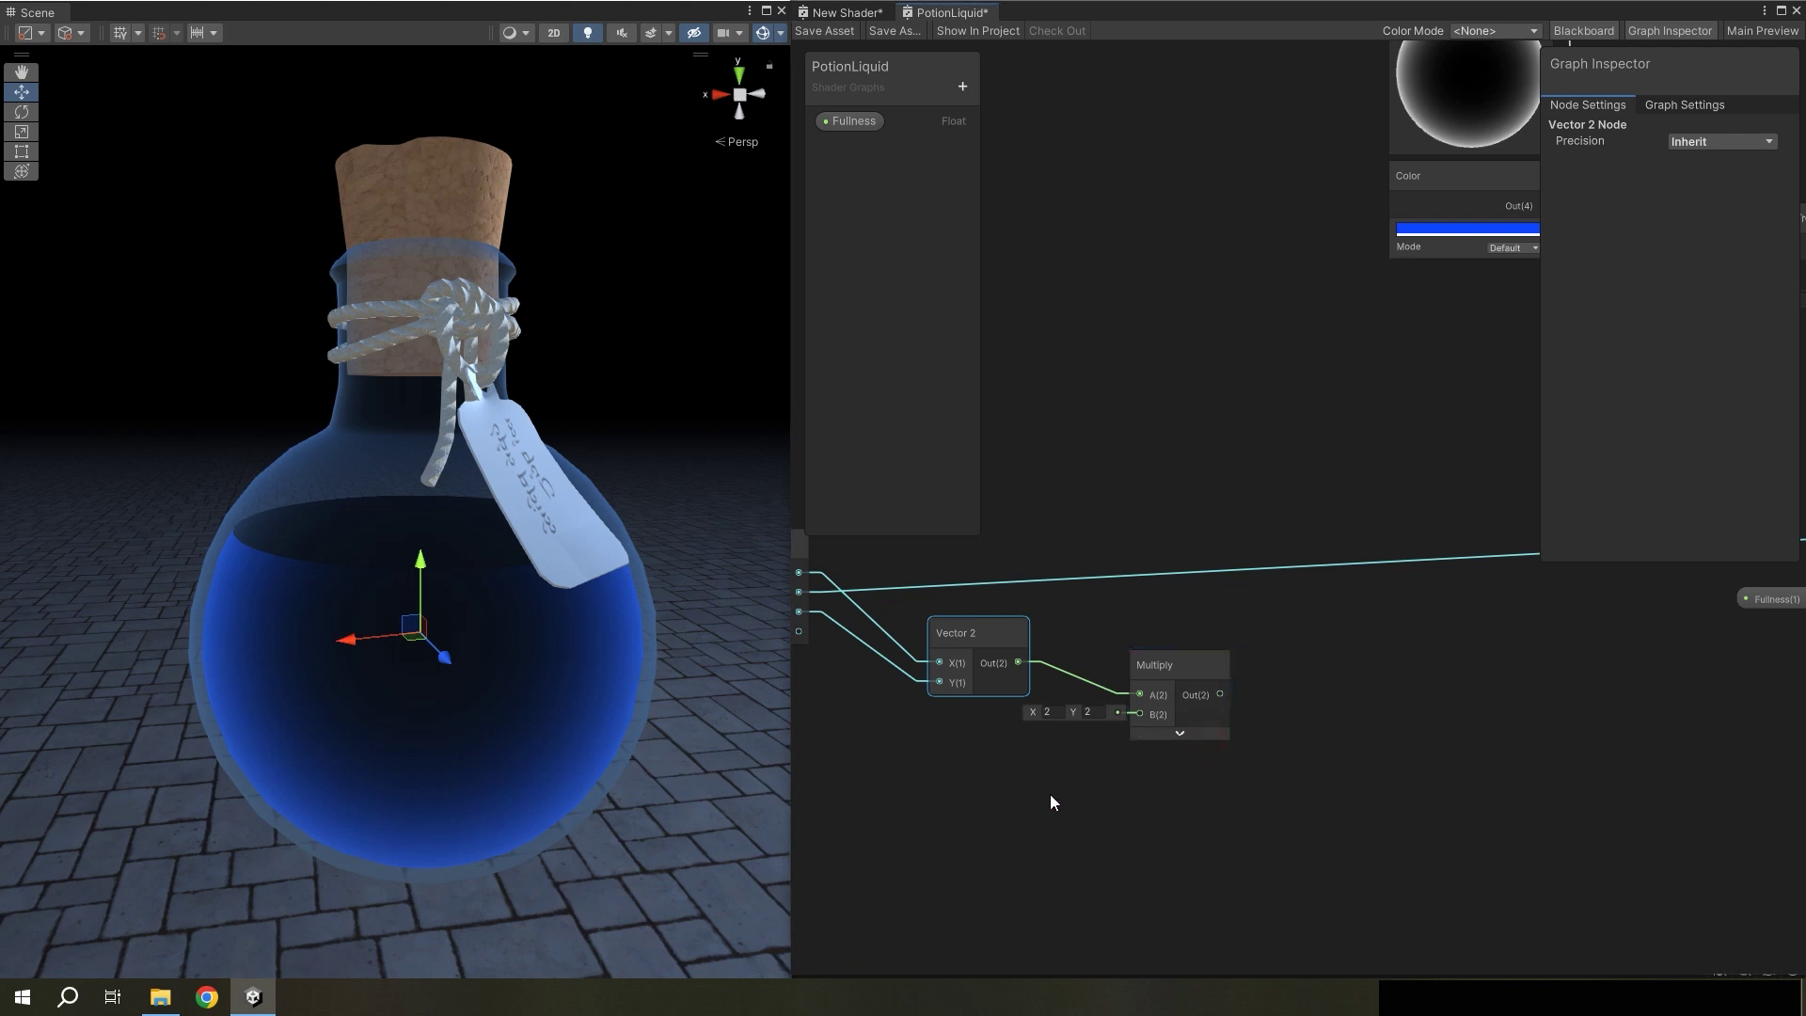
pyautogui.moveTo(1049, 794); pyautogui.dragTo(1004, 757, button='middle')
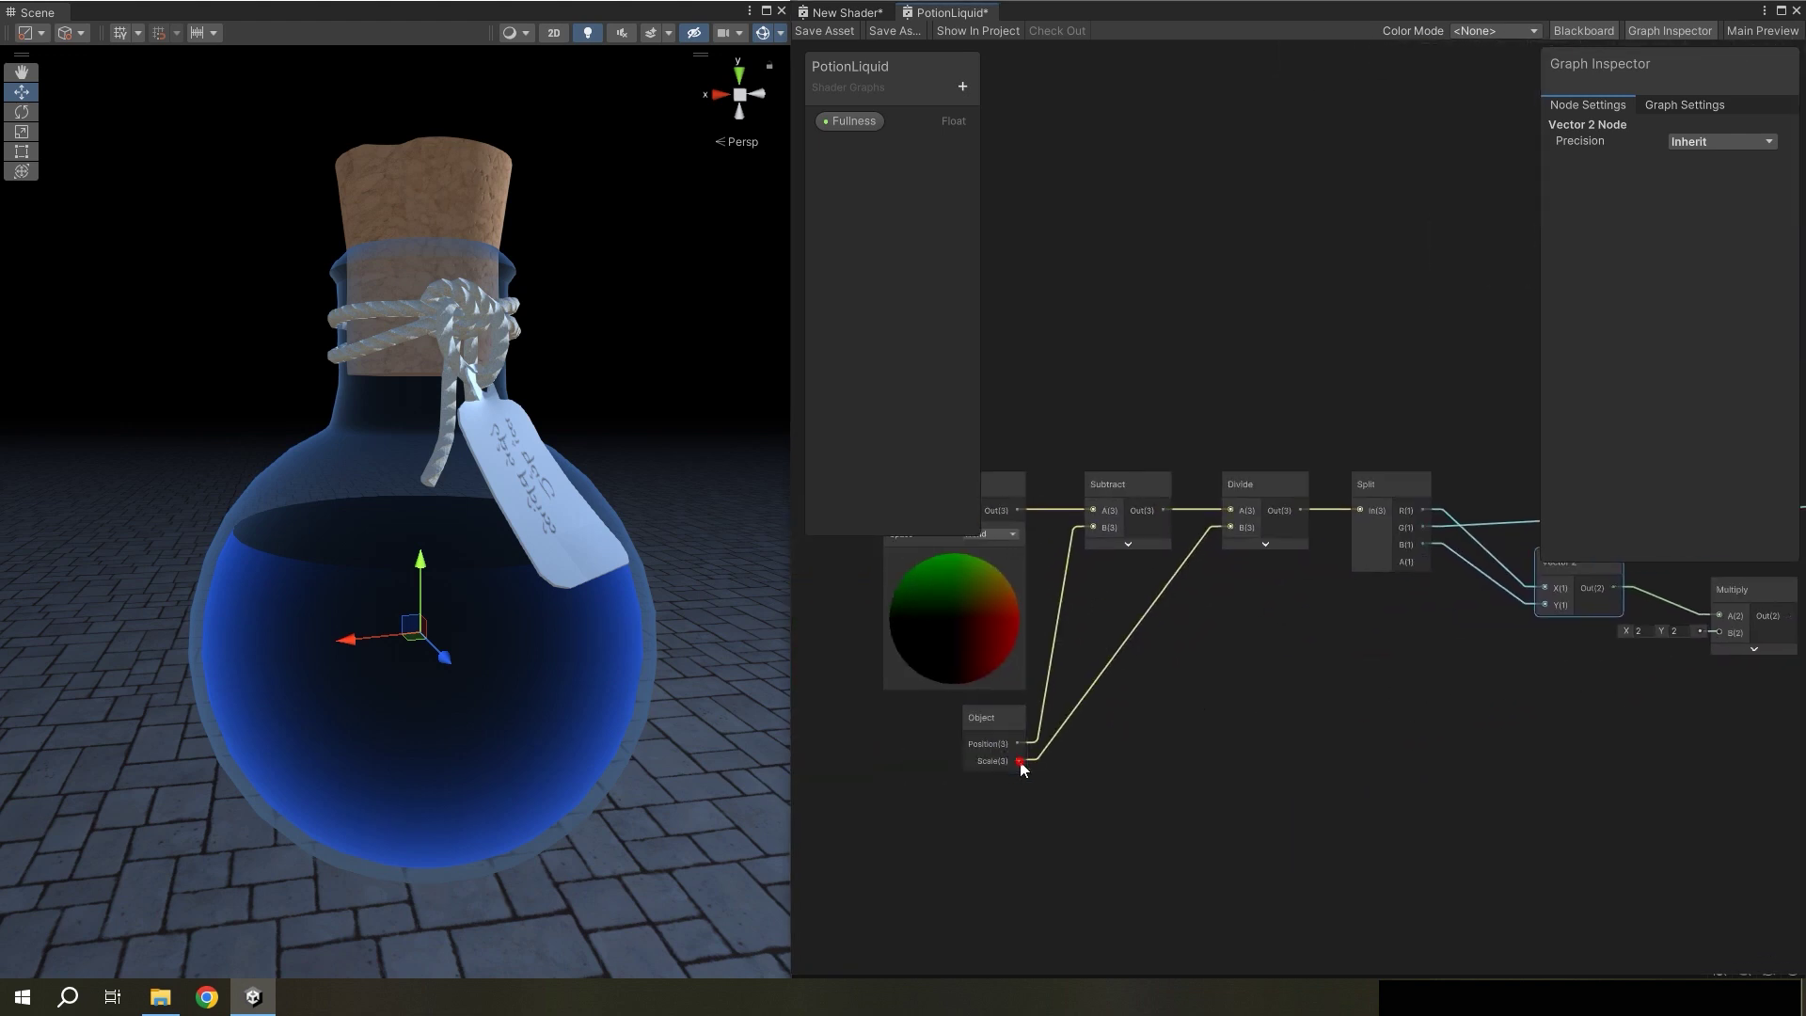
pyautogui.moveTo(1020, 761); pyautogui.dragTo(1678, 634)
pyautogui.scroll(-1, 1538, 734)
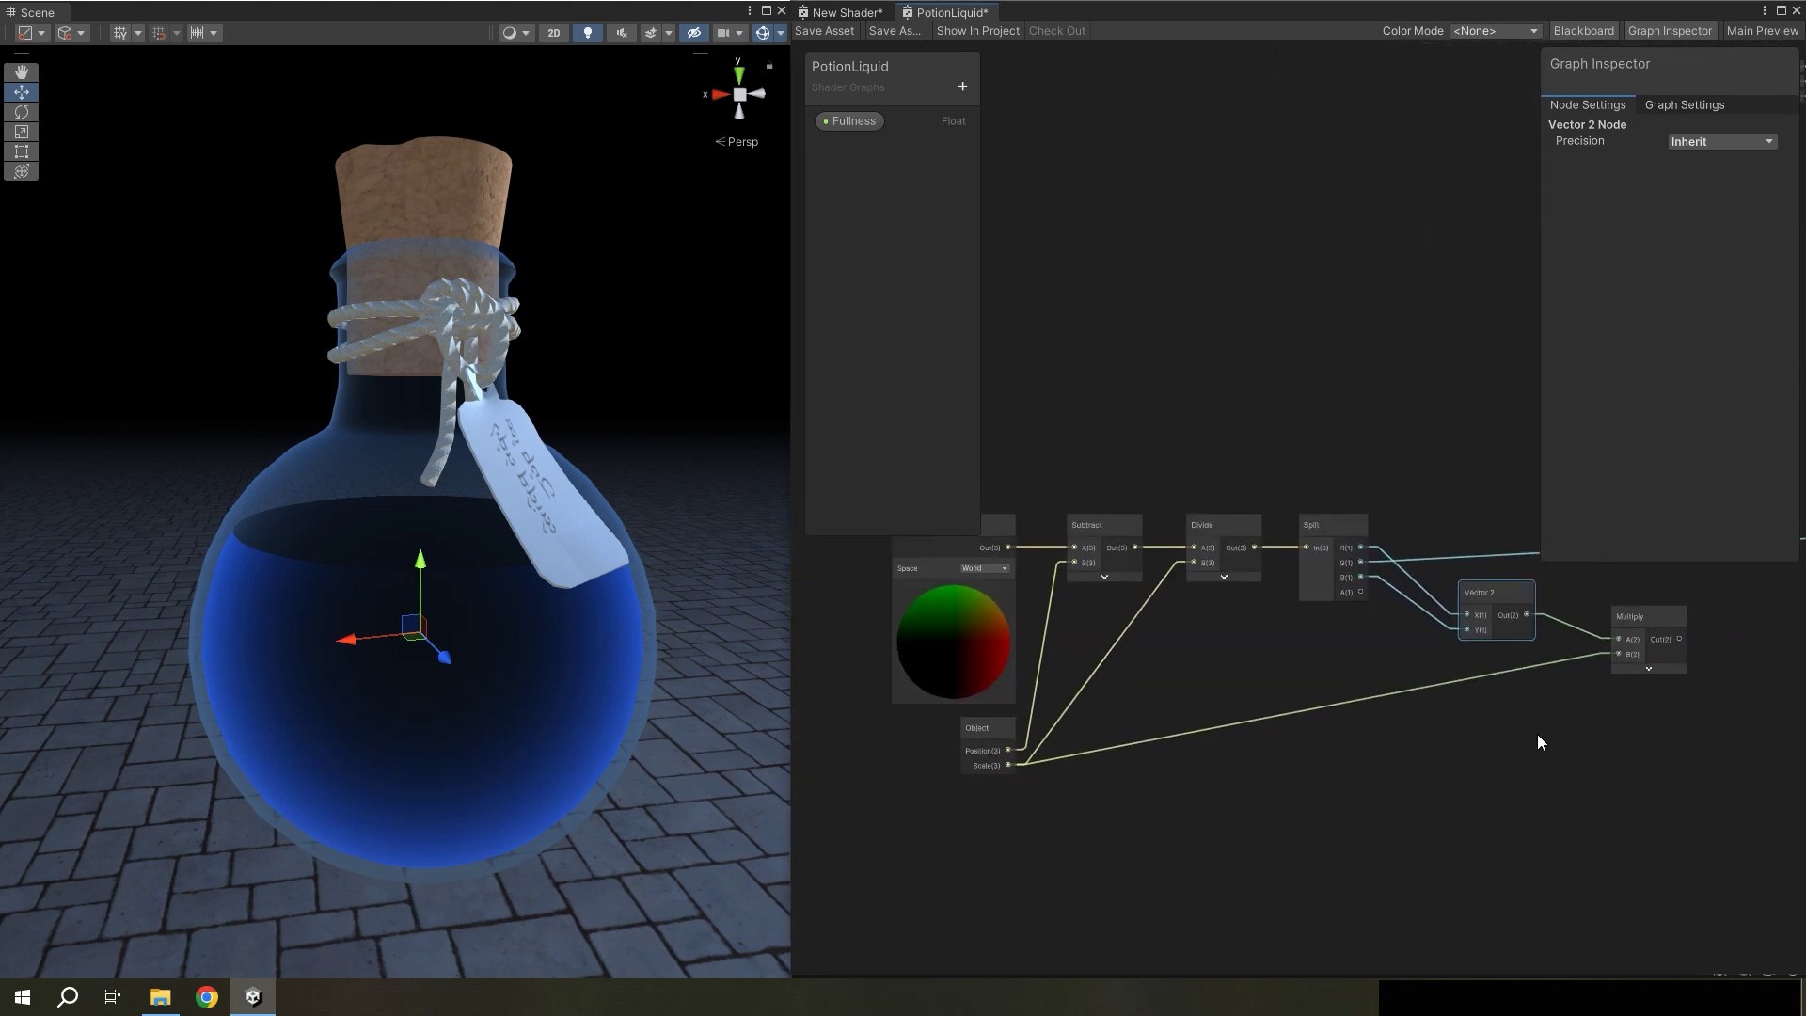
pyautogui.moveTo(1539, 743); pyautogui.dragTo(1232, 652, button='middle')
pyautogui.moveTo(1233, 652); pyautogui.dragTo(1219, 653)
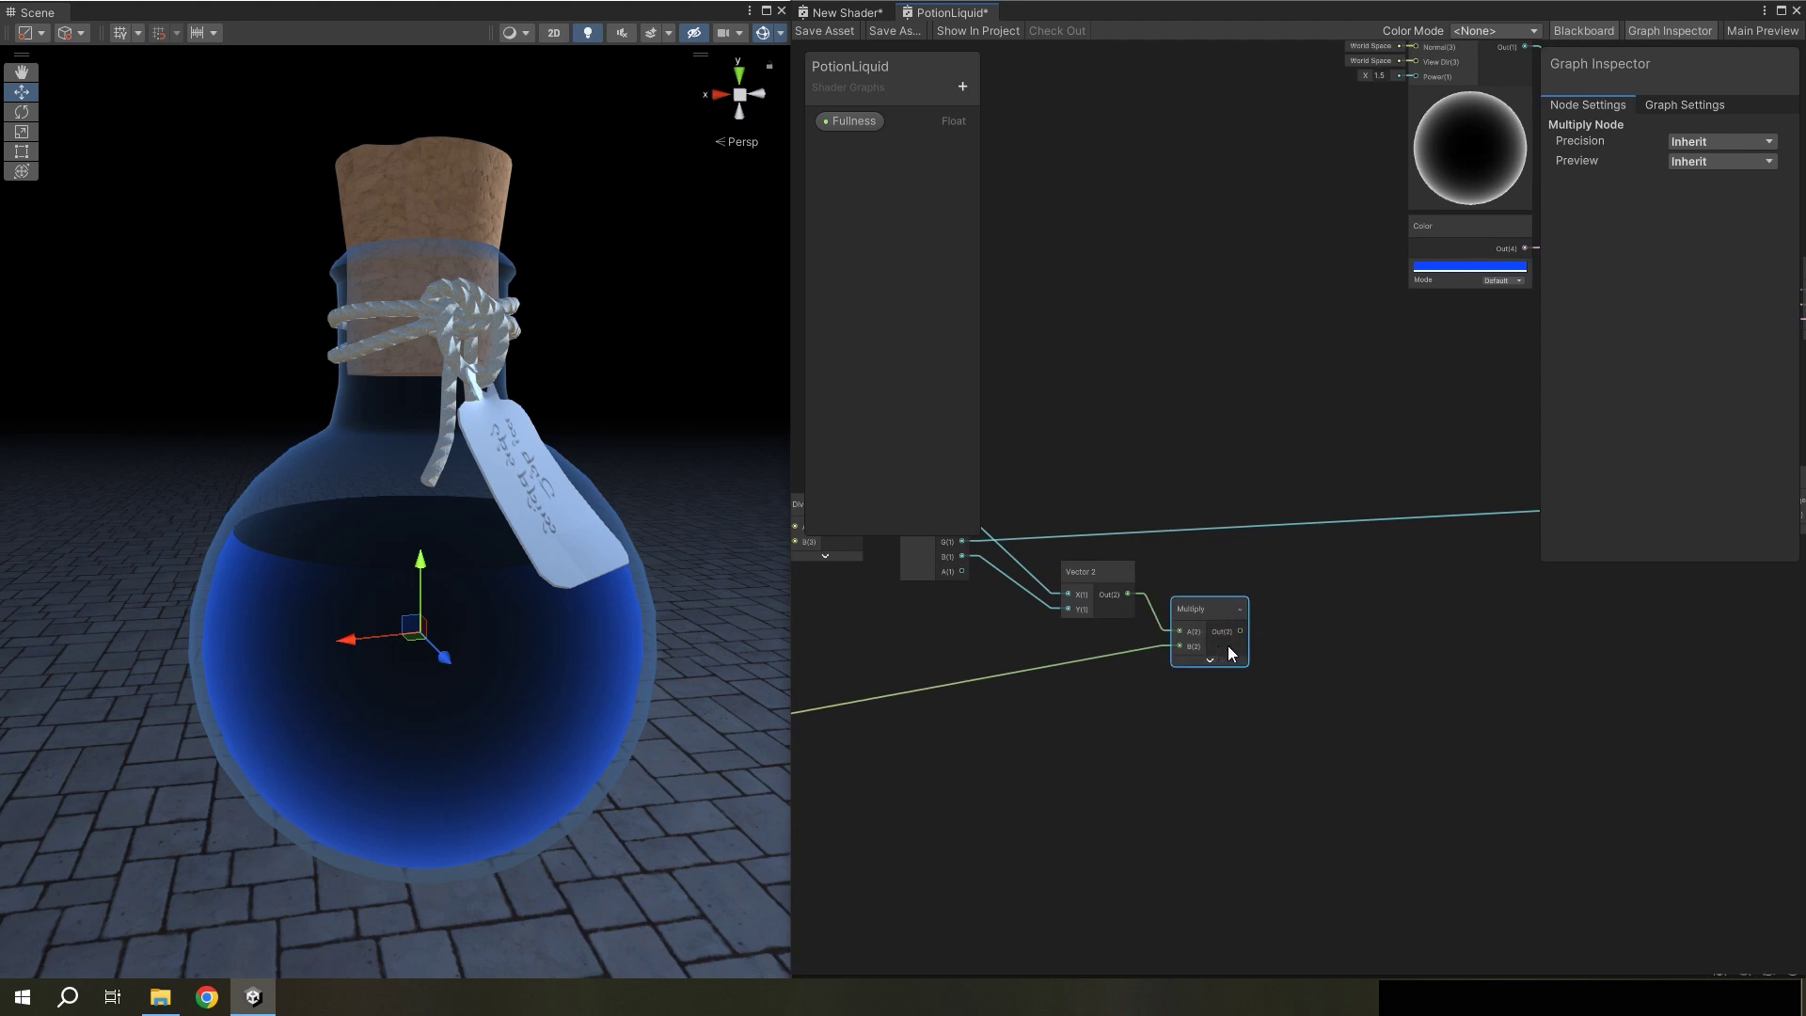
pyautogui.moveTo(1228, 645); pyautogui.dragTo(1073, 644, button='middle')
# - Add Time to the Multiply result using a new Add node
pyautogui.moveTo(991, 618); pyautogui.dragTo(1148, 625)
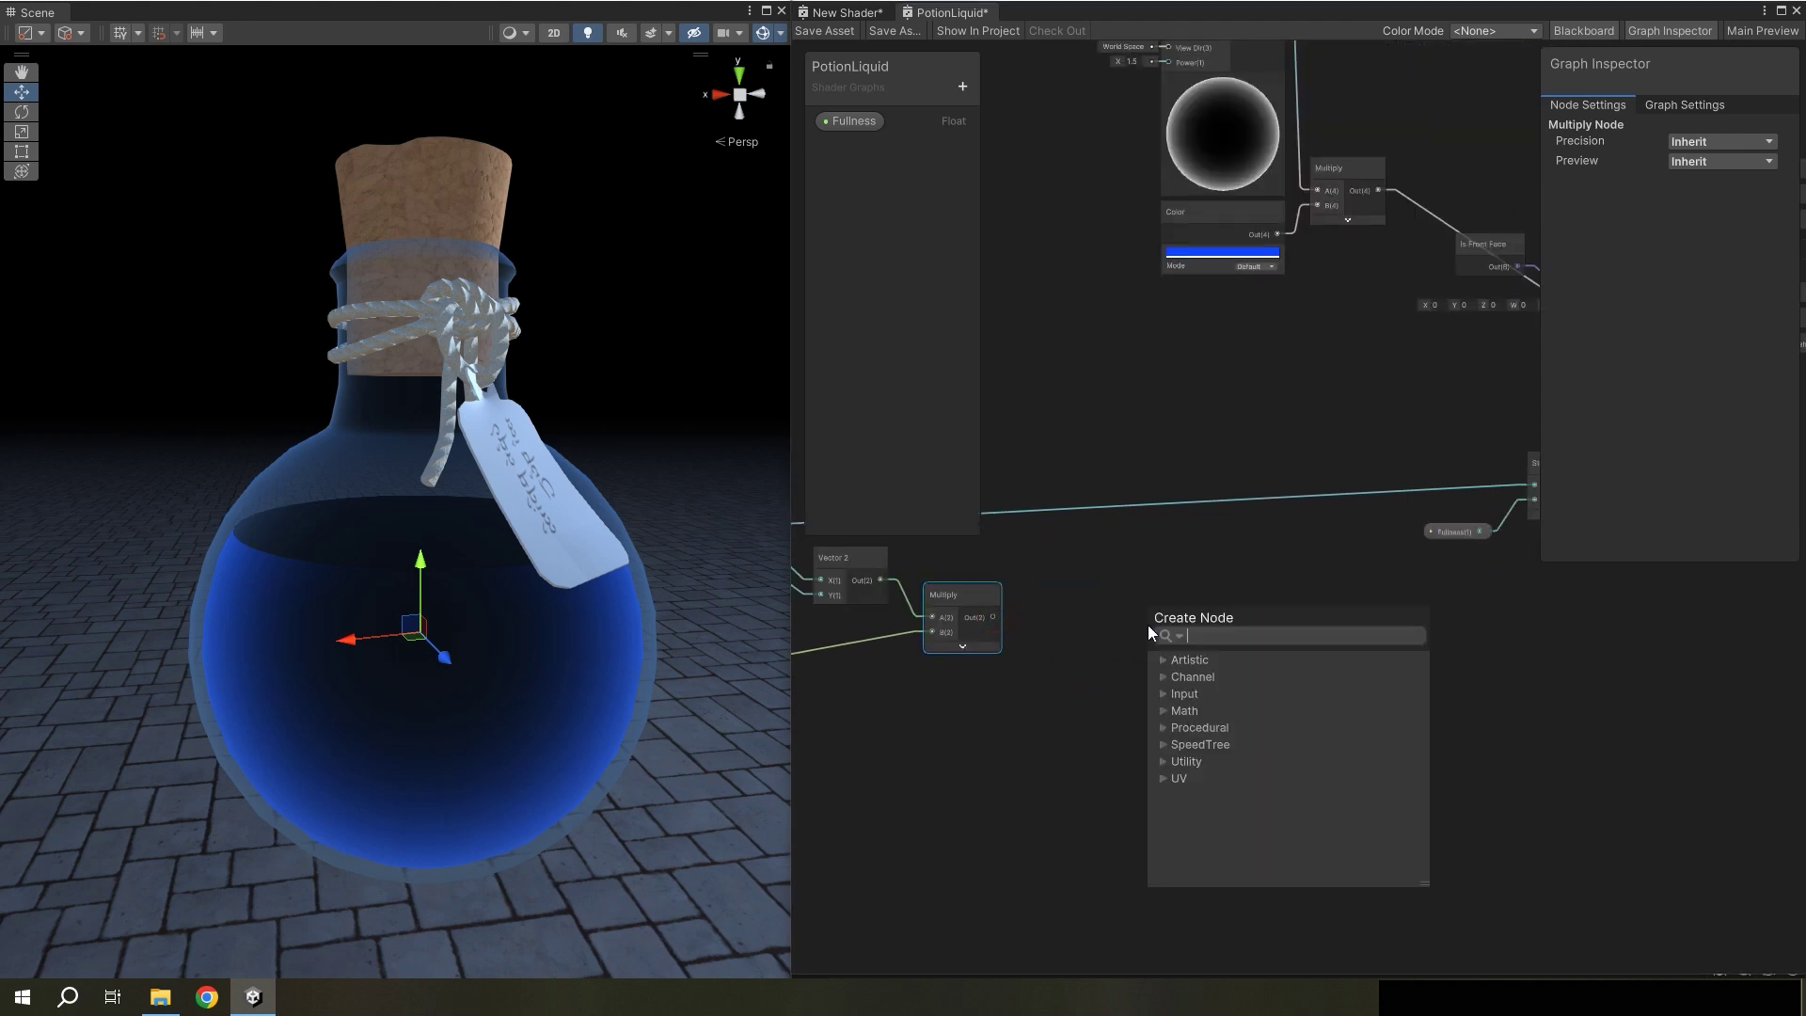
pyautogui.write('add')
pyautogui.click(1232, 712)
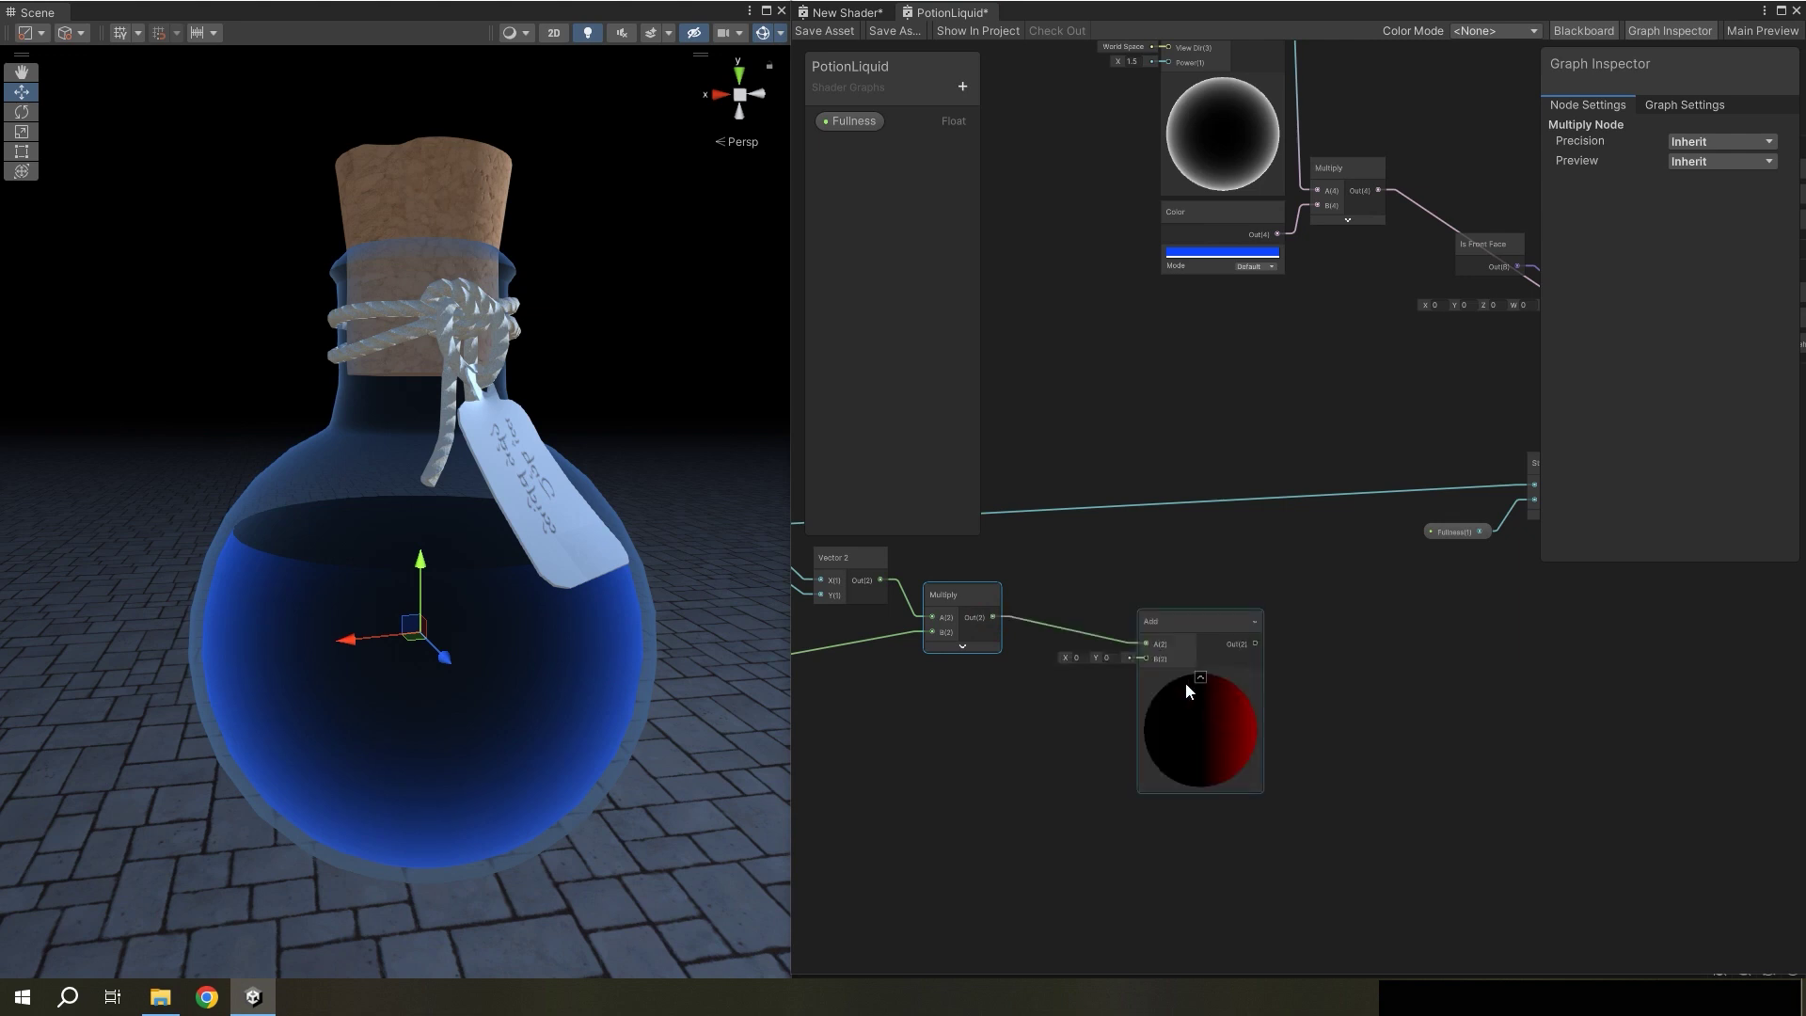
pyautogui.click(1197, 675)
pyautogui.click(1026, 715)
pyautogui.press('space')
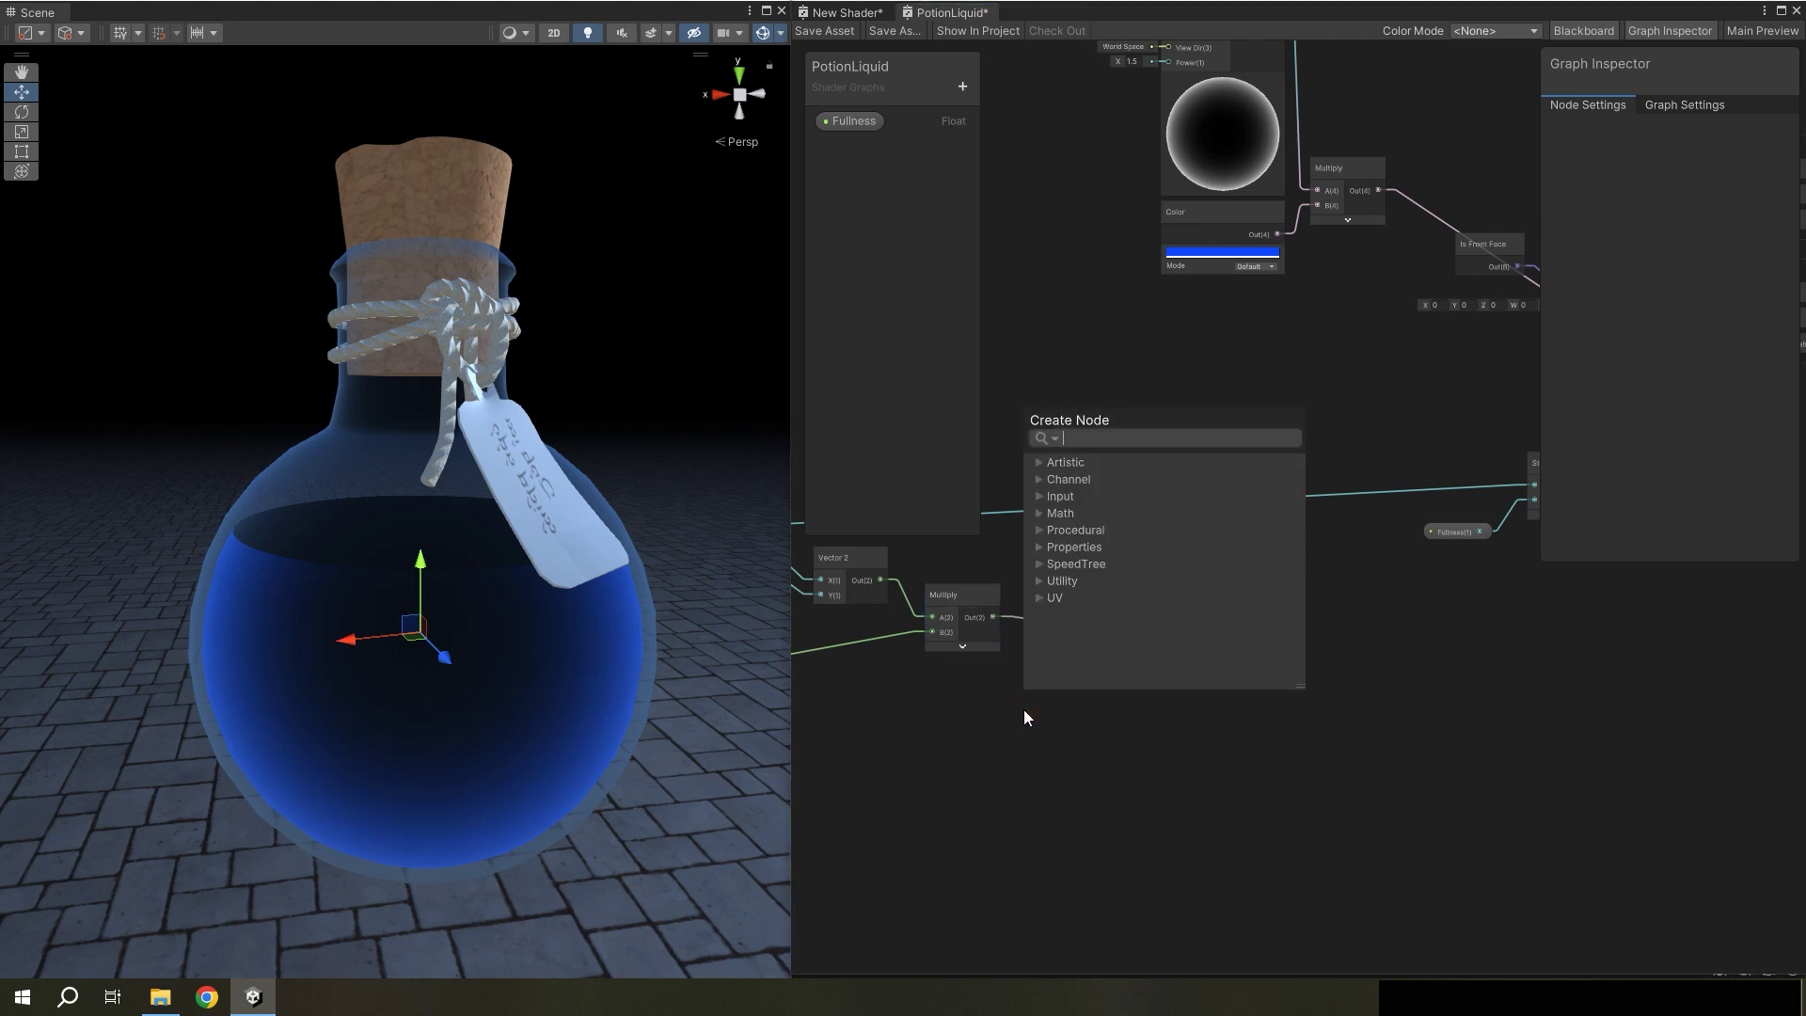
pyautogui.write('tim')
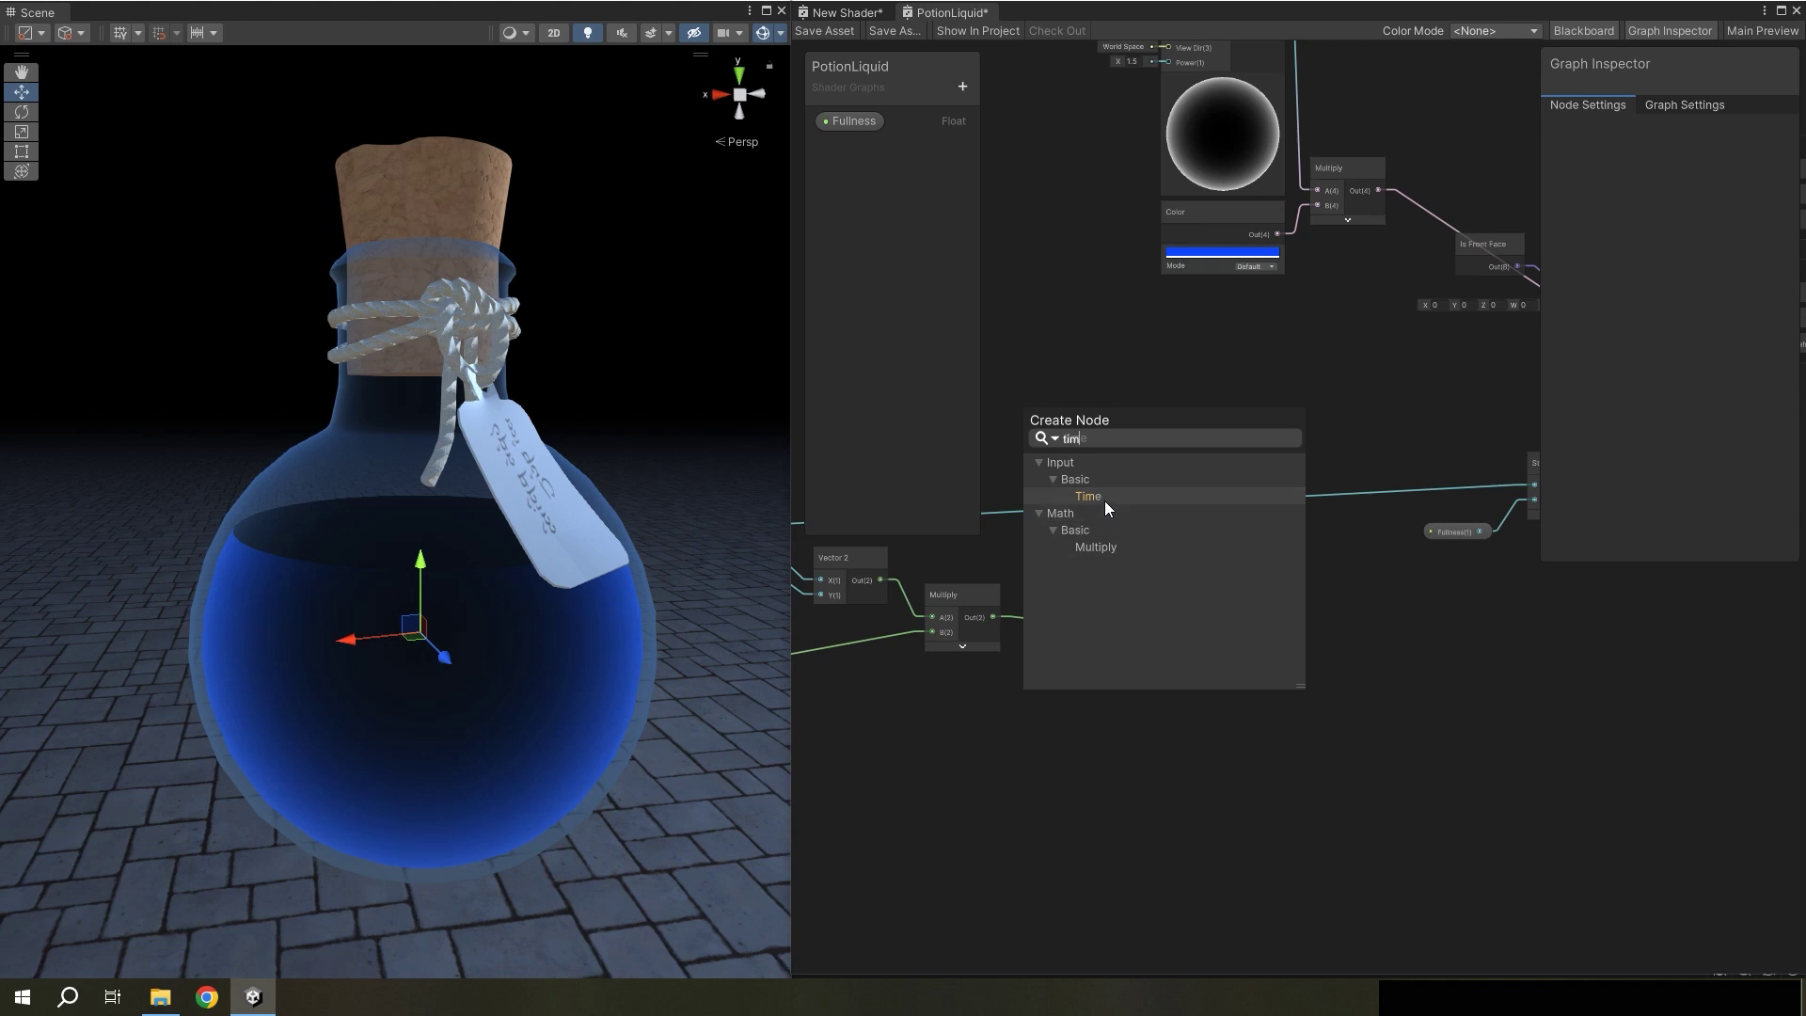
pyautogui.click(1104, 498)
pyautogui.moveTo(1043, 741)
pyautogui.mouseDown()
pyautogui.moveTo(959, 731)
pyautogui.moveTo(1149, 646)
pyautogui.moveTo(1153, 619)
pyautogui.moveTo(1133, 619)
pyautogui.mouseUp()
# - Place a Sine node after the Add node
pyautogui.press('space')
pyautogui.write('si')
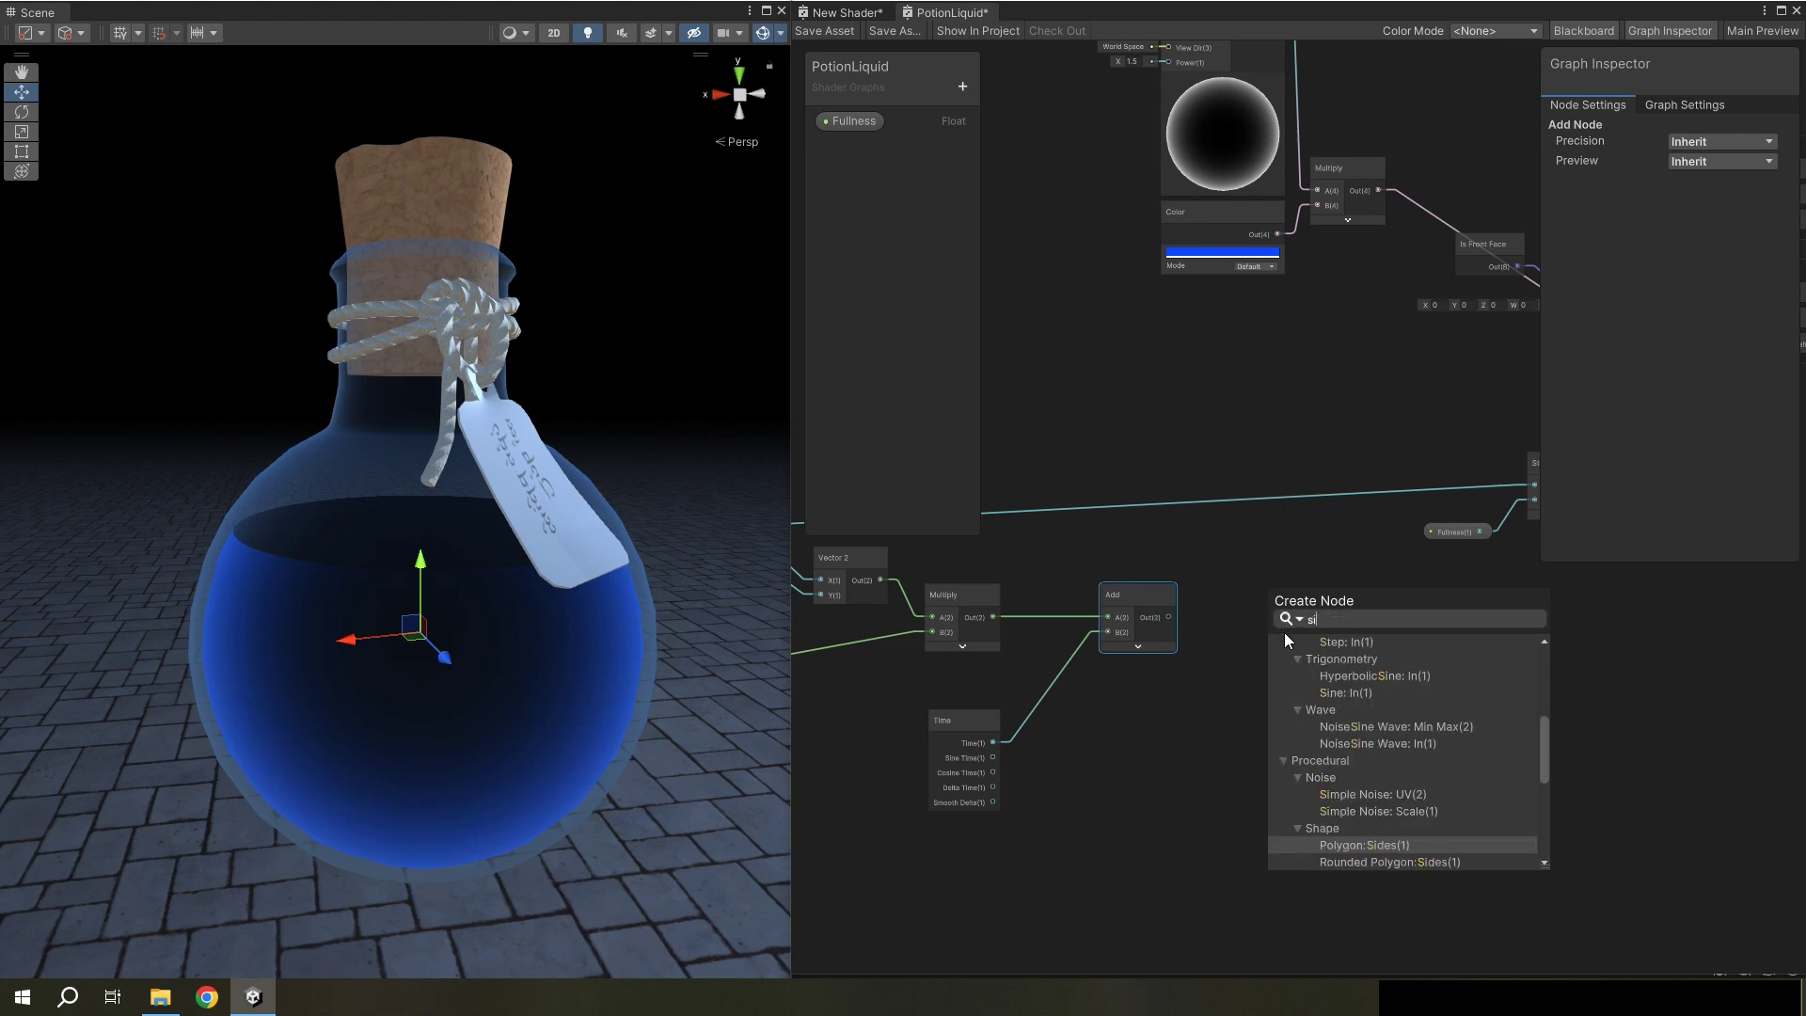
pyautogui.write('n')
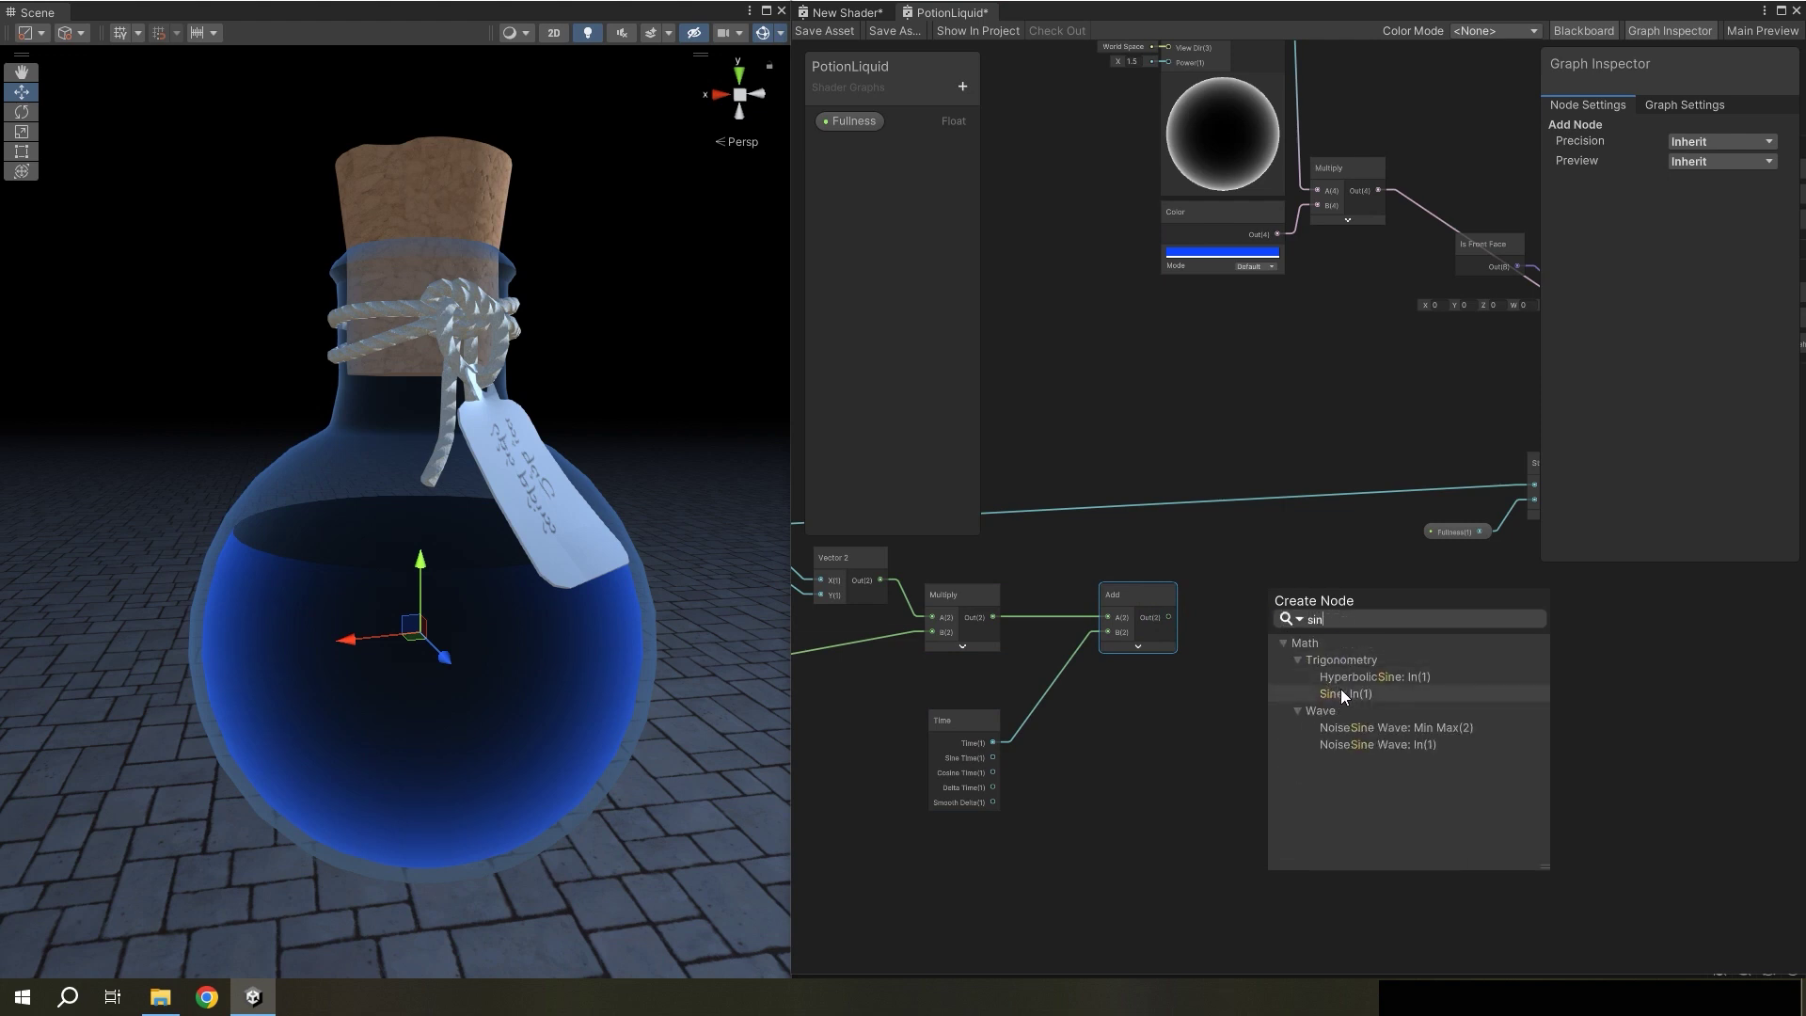
pyautogui.doubleClick(1341, 693)
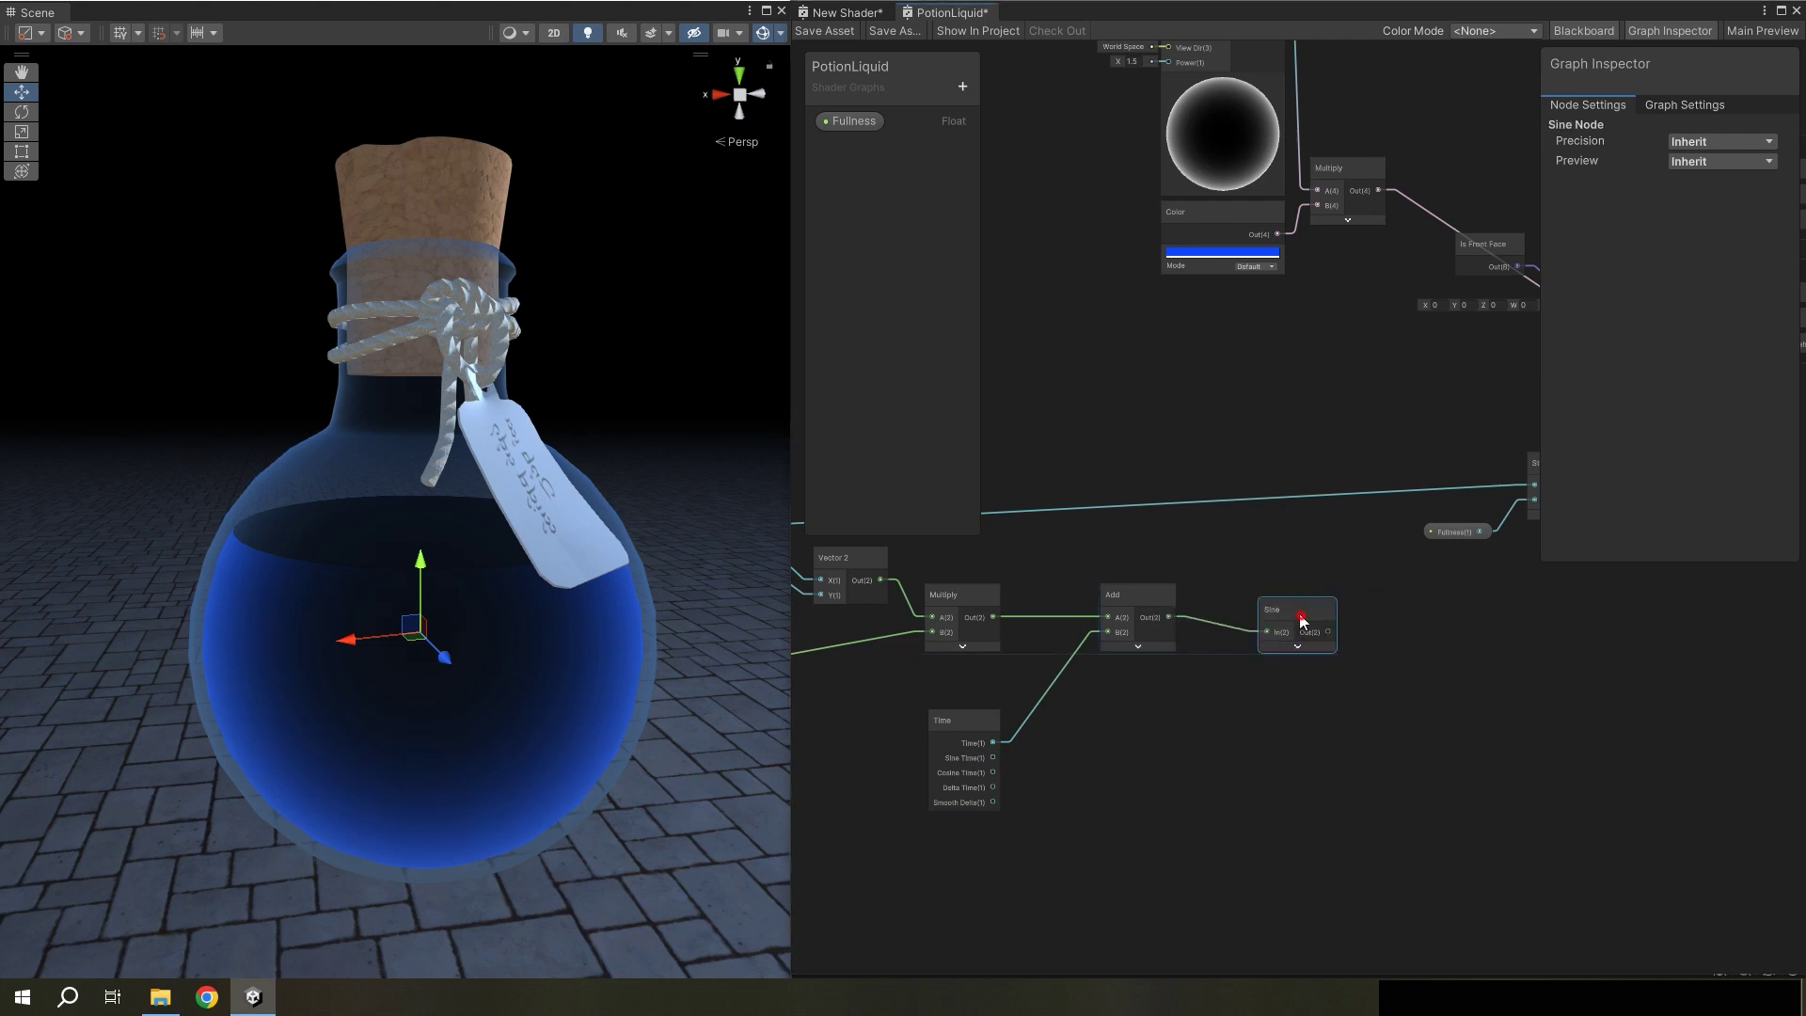
pyautogui.moveTo(1317, 649); pyautogui.dragTo(1274, 609)
pyautogui.scroll(-2, 1245, 683)
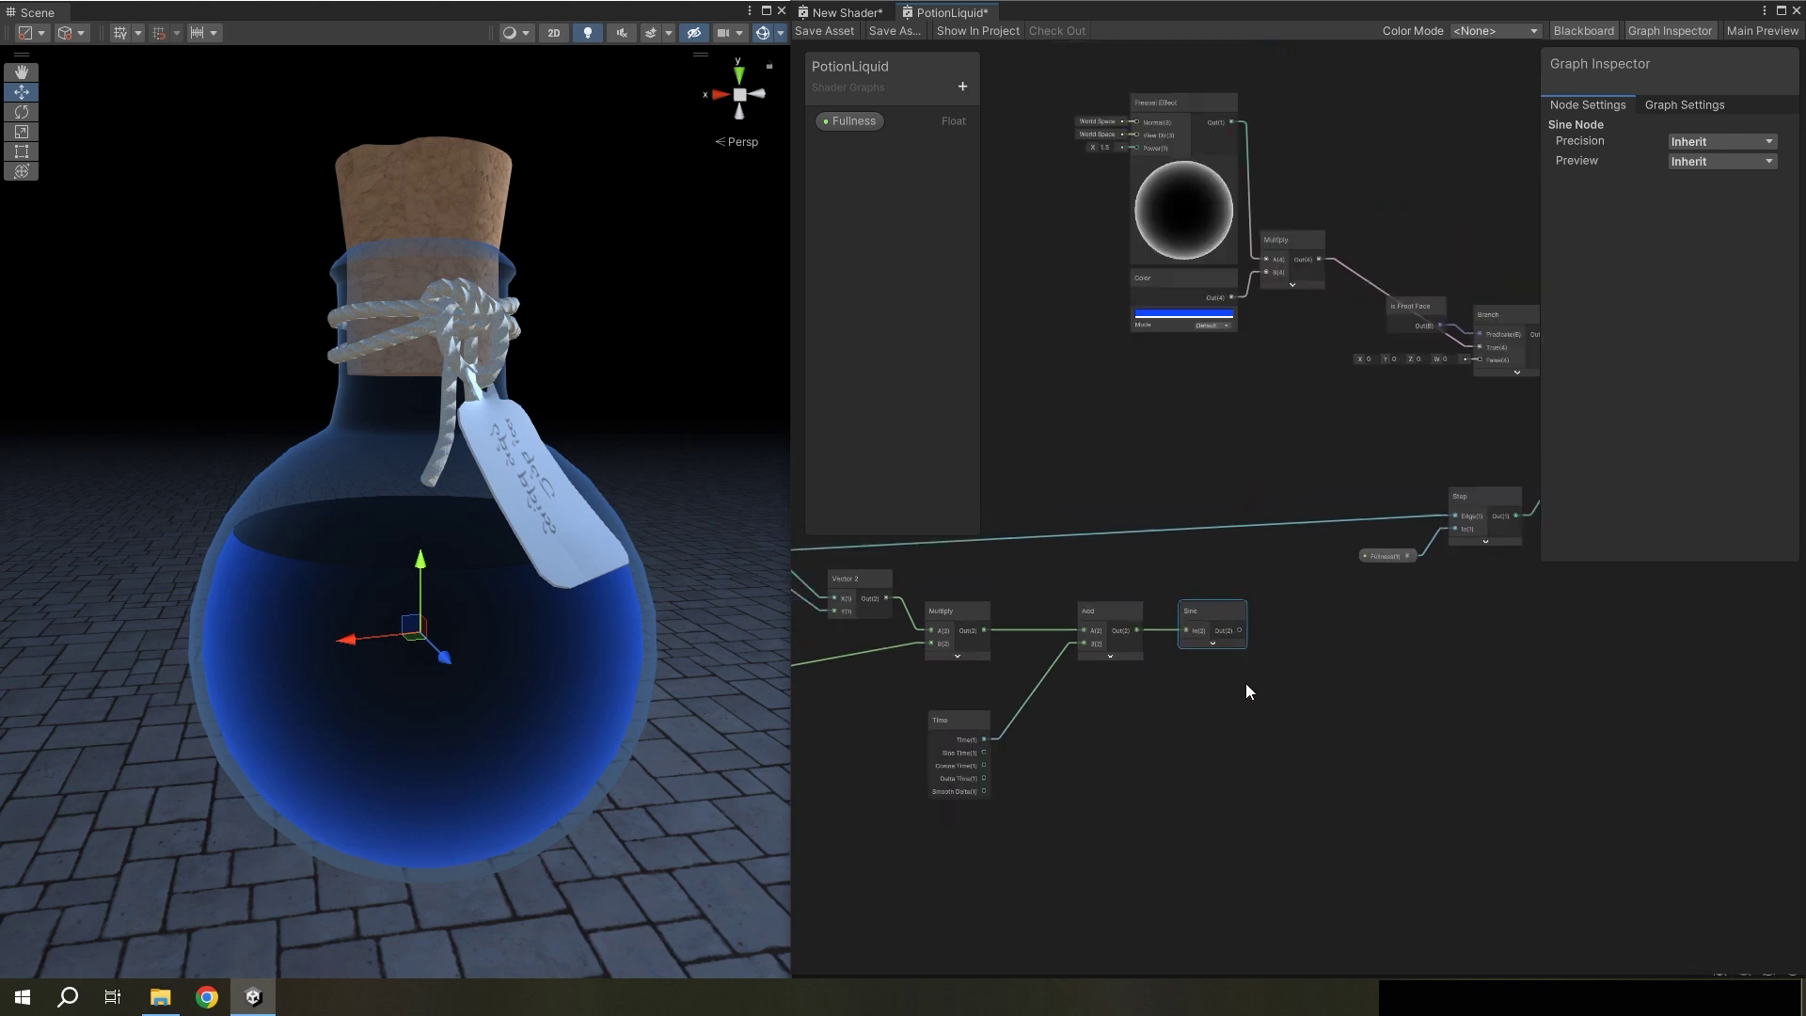
pyautogui.scroll(-2, 1226, 698)
pyautogui.scroll(-2, 1385, 661)
pyautogui.scroll(1, 1317, 658)
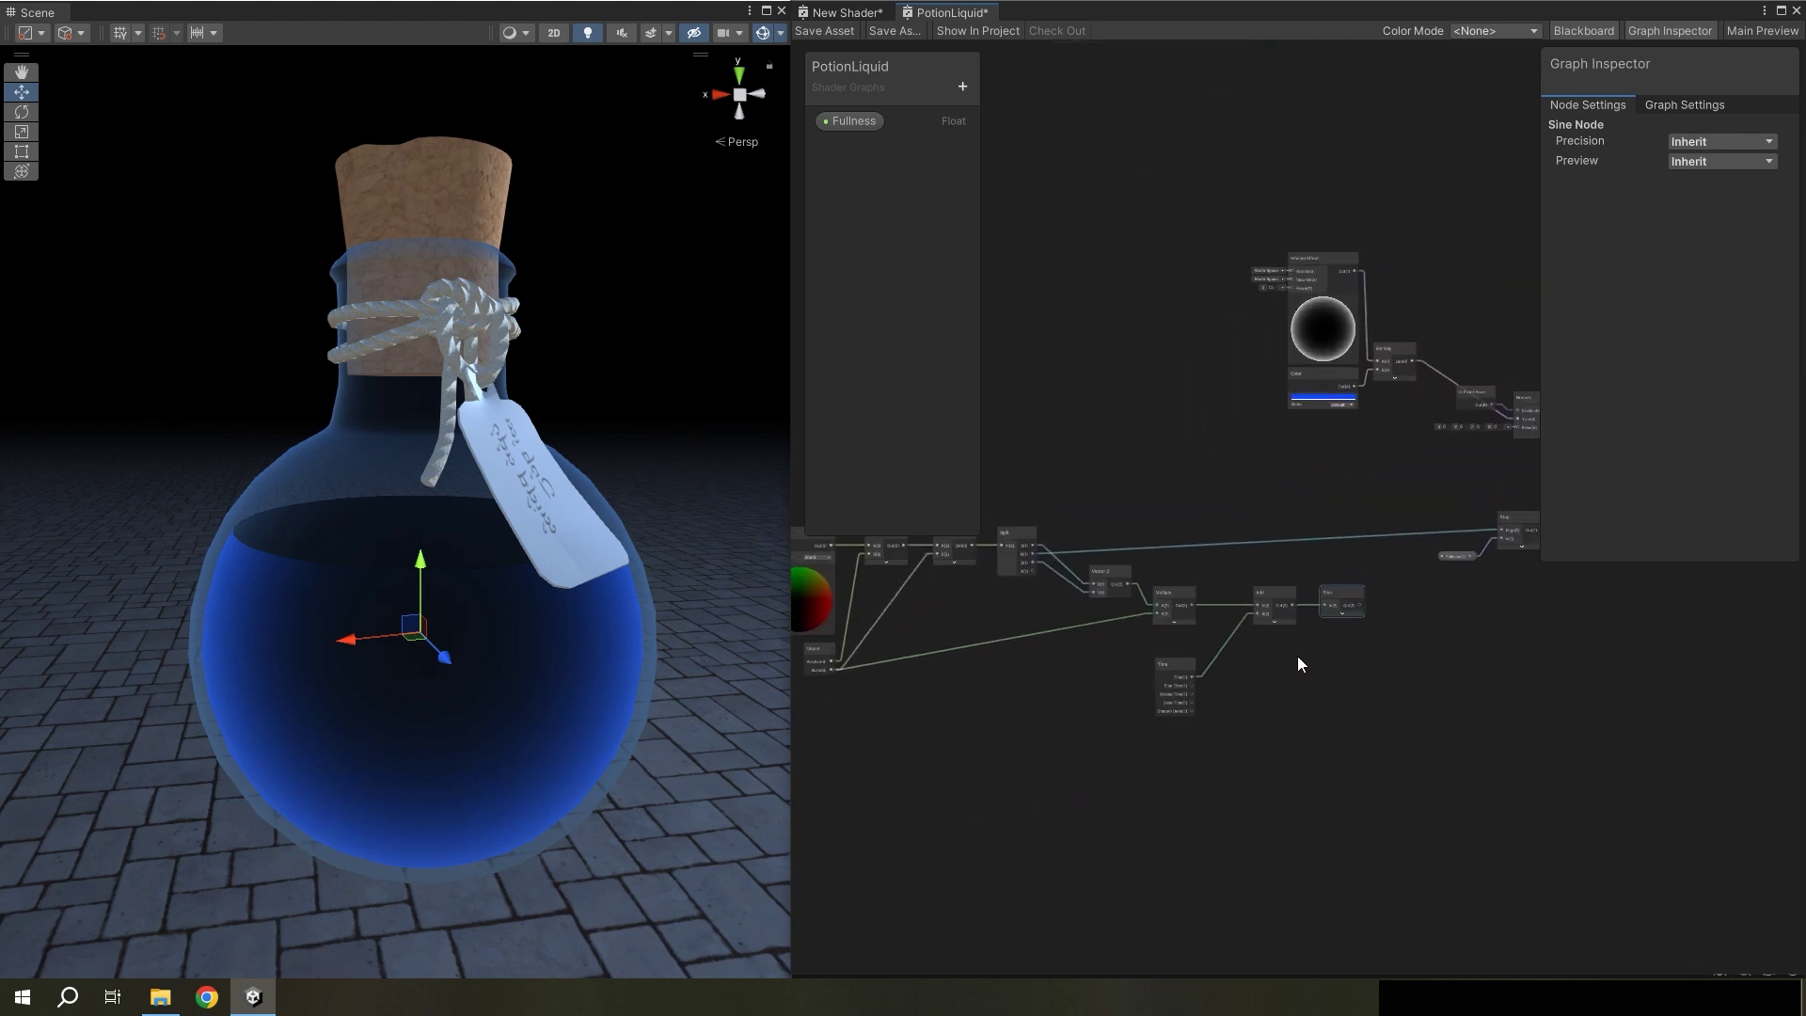
pyautogui.scroll(2, 1223, 649)
pyautogui.scroll(2, 1174, 621)
pyautogui.scroll(2, 1129, 621)
pyautogui.scroll(2, 1119, 621)
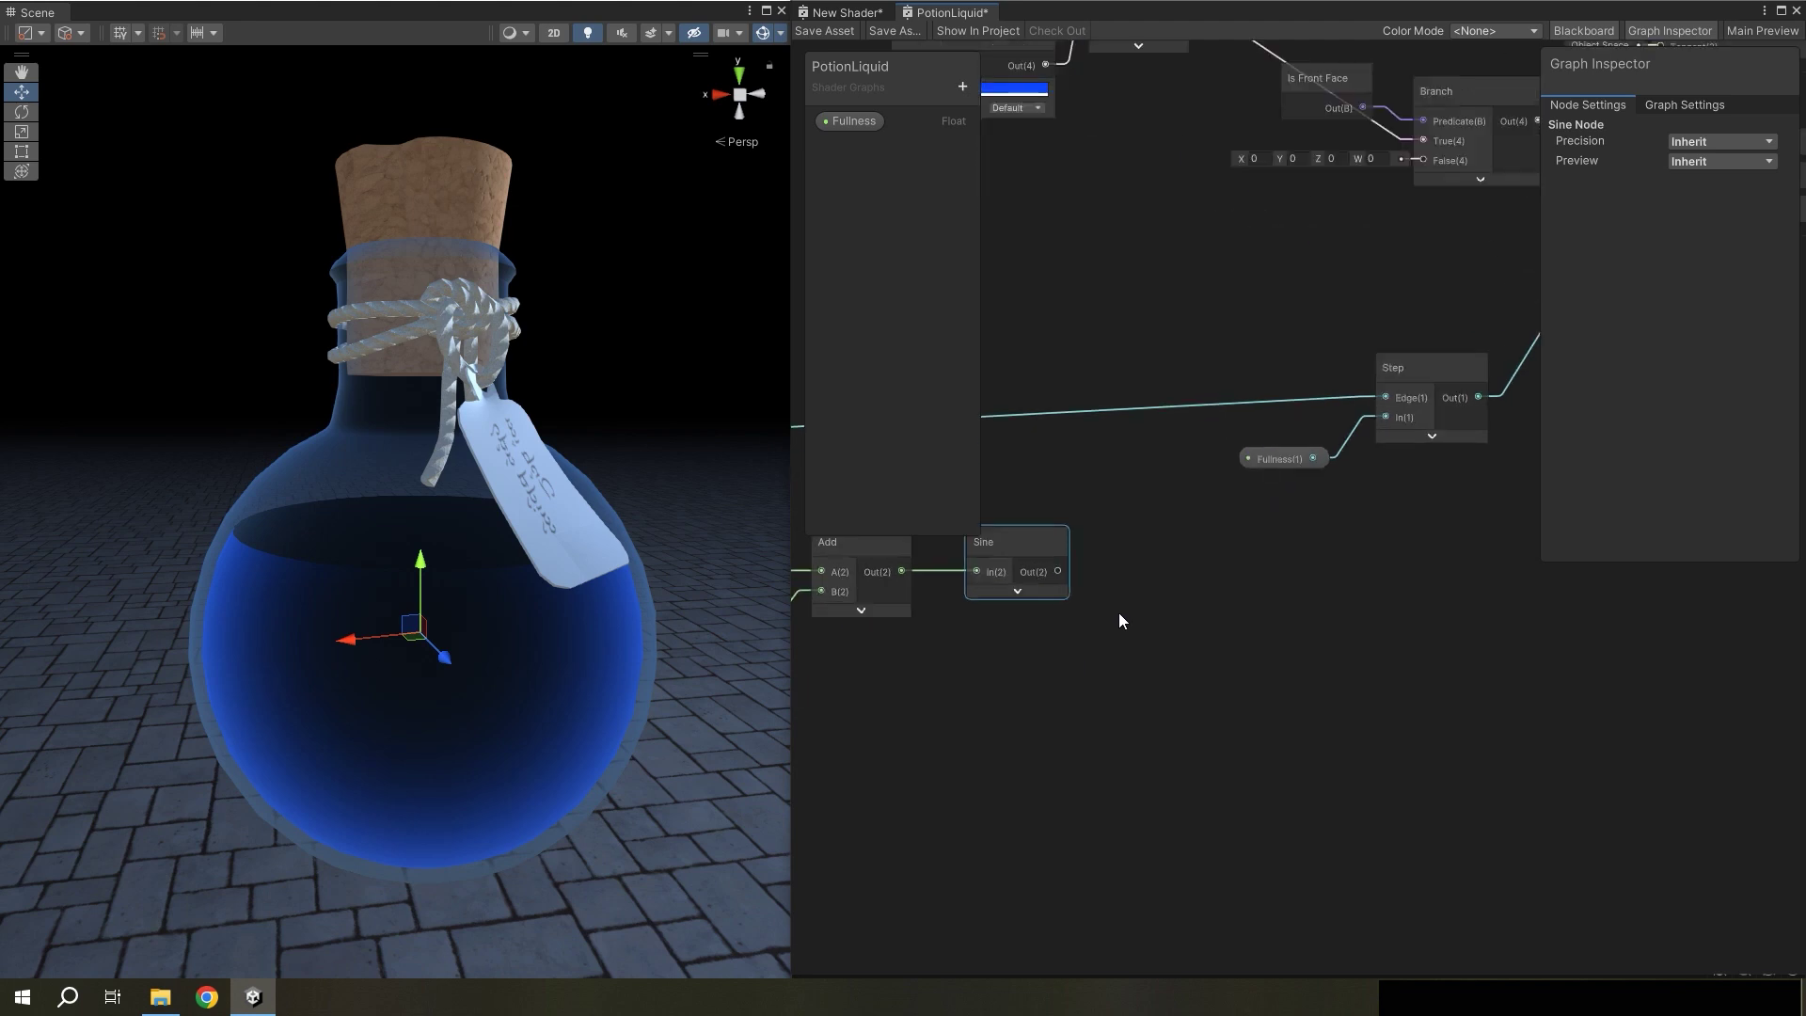
pyautogui.press('space')
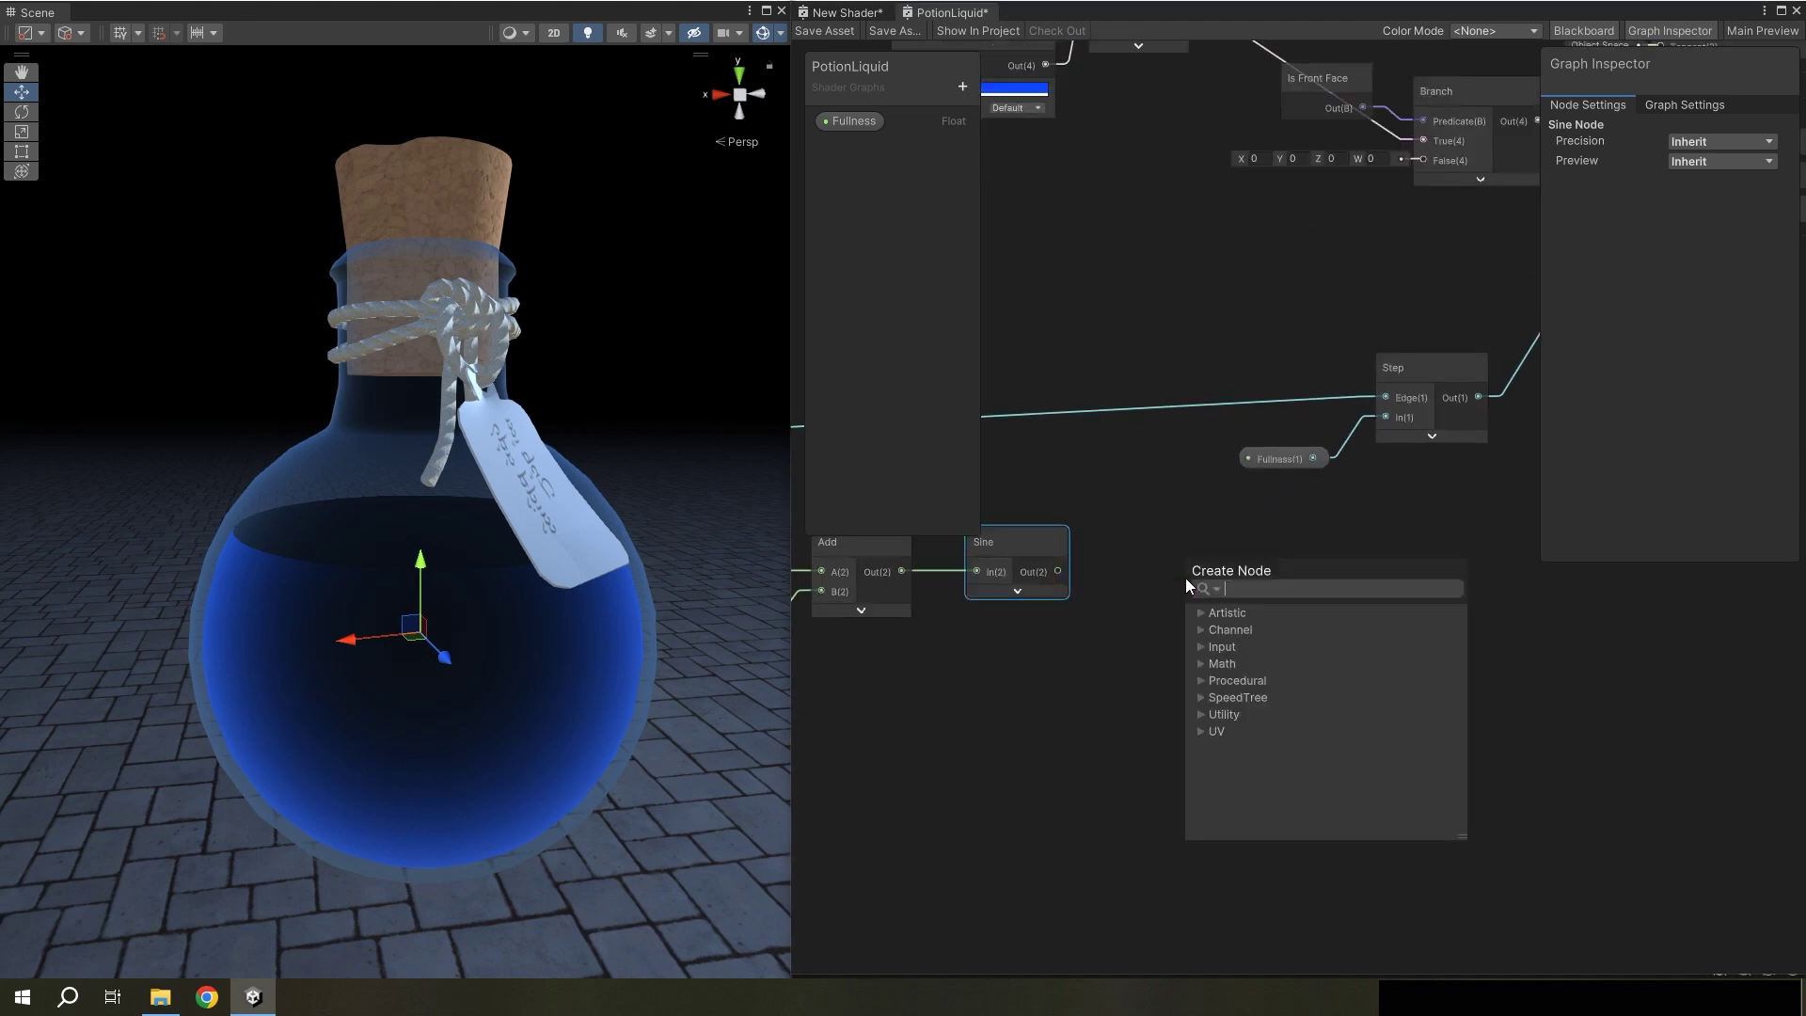
# - Add a Split node fed by the Sine output
pyautogui.click(1155, 555)
pyautogui.moveTo(1059, 571); pyautogui.dragTo(1169, 550)
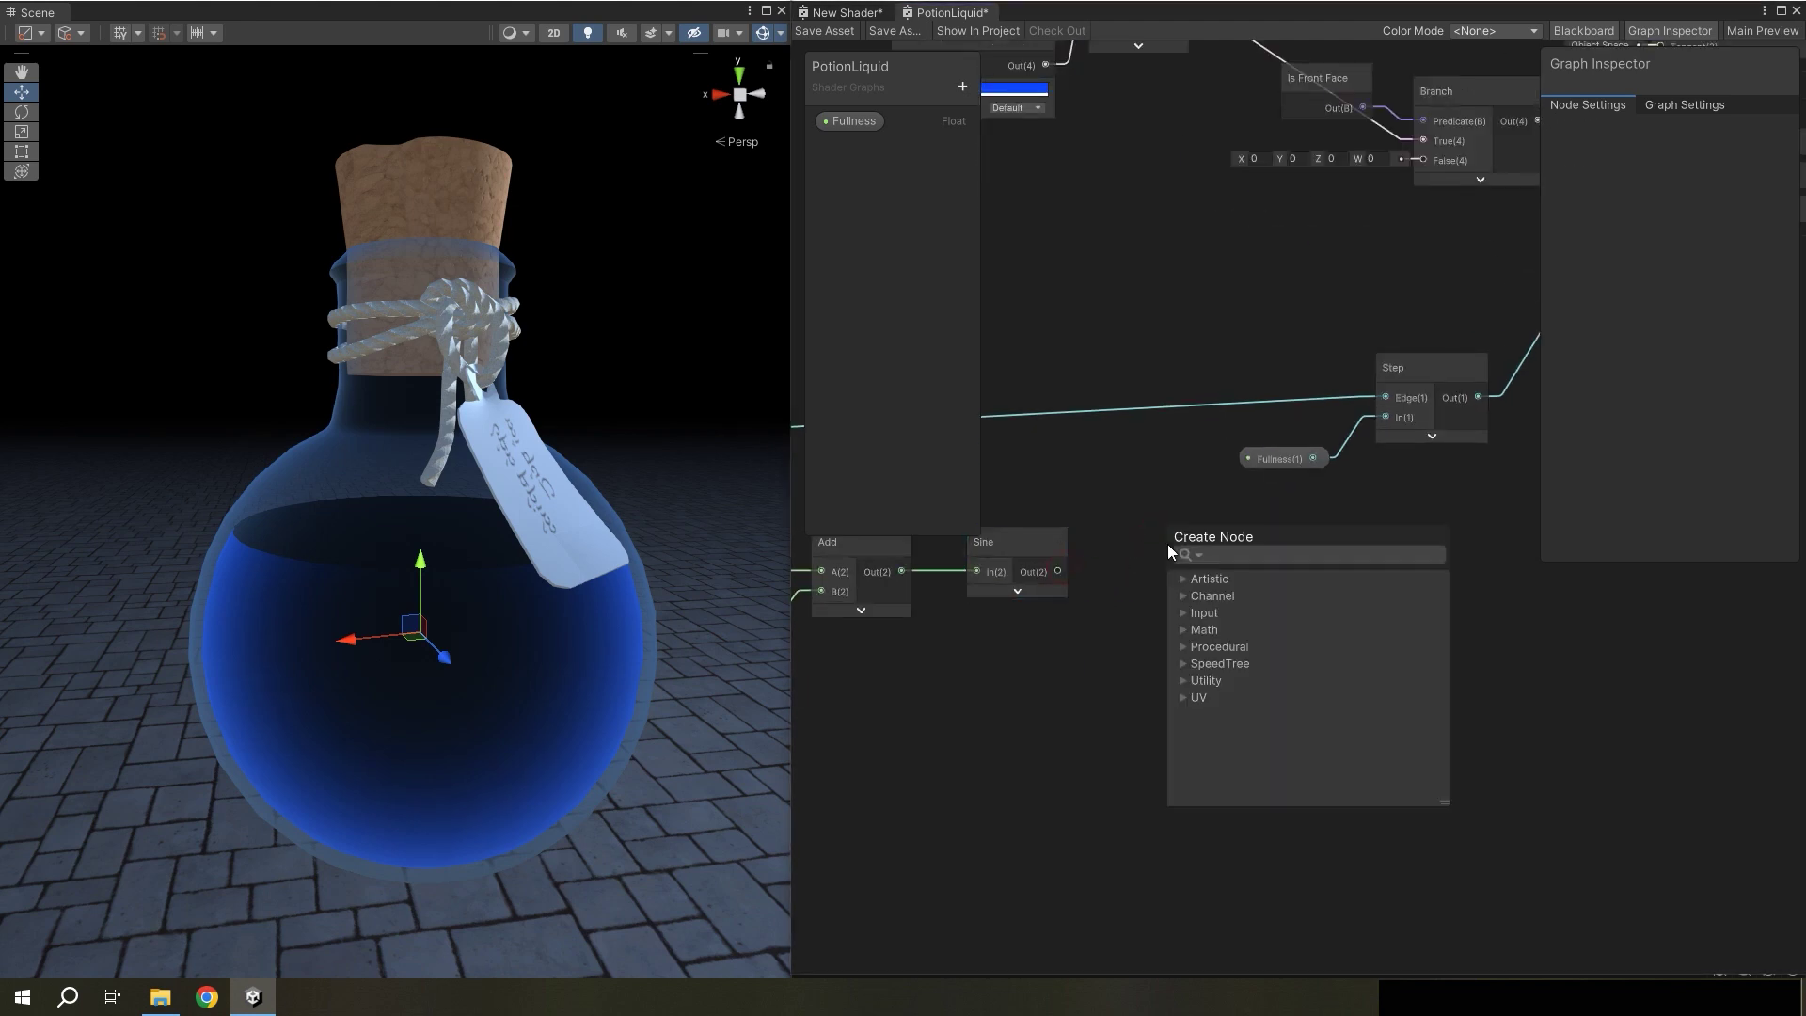
pyautogui.write('split')
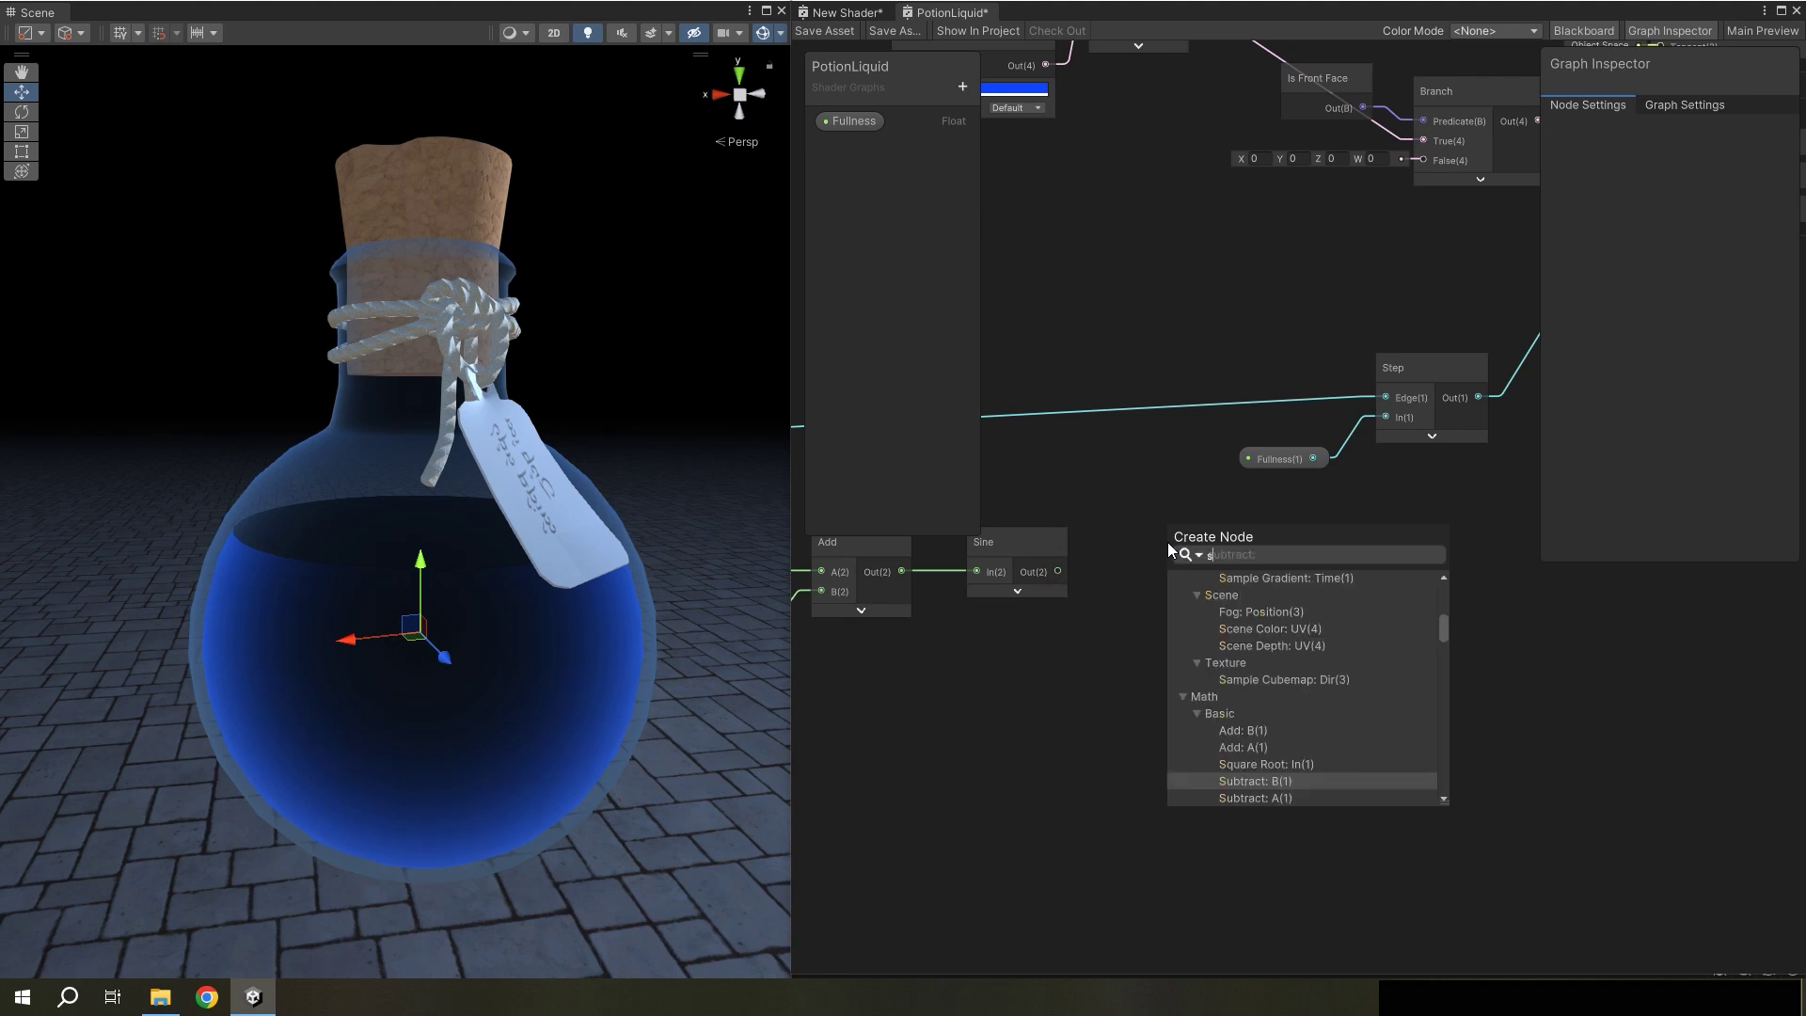
pyautogui.click(1222, 596)
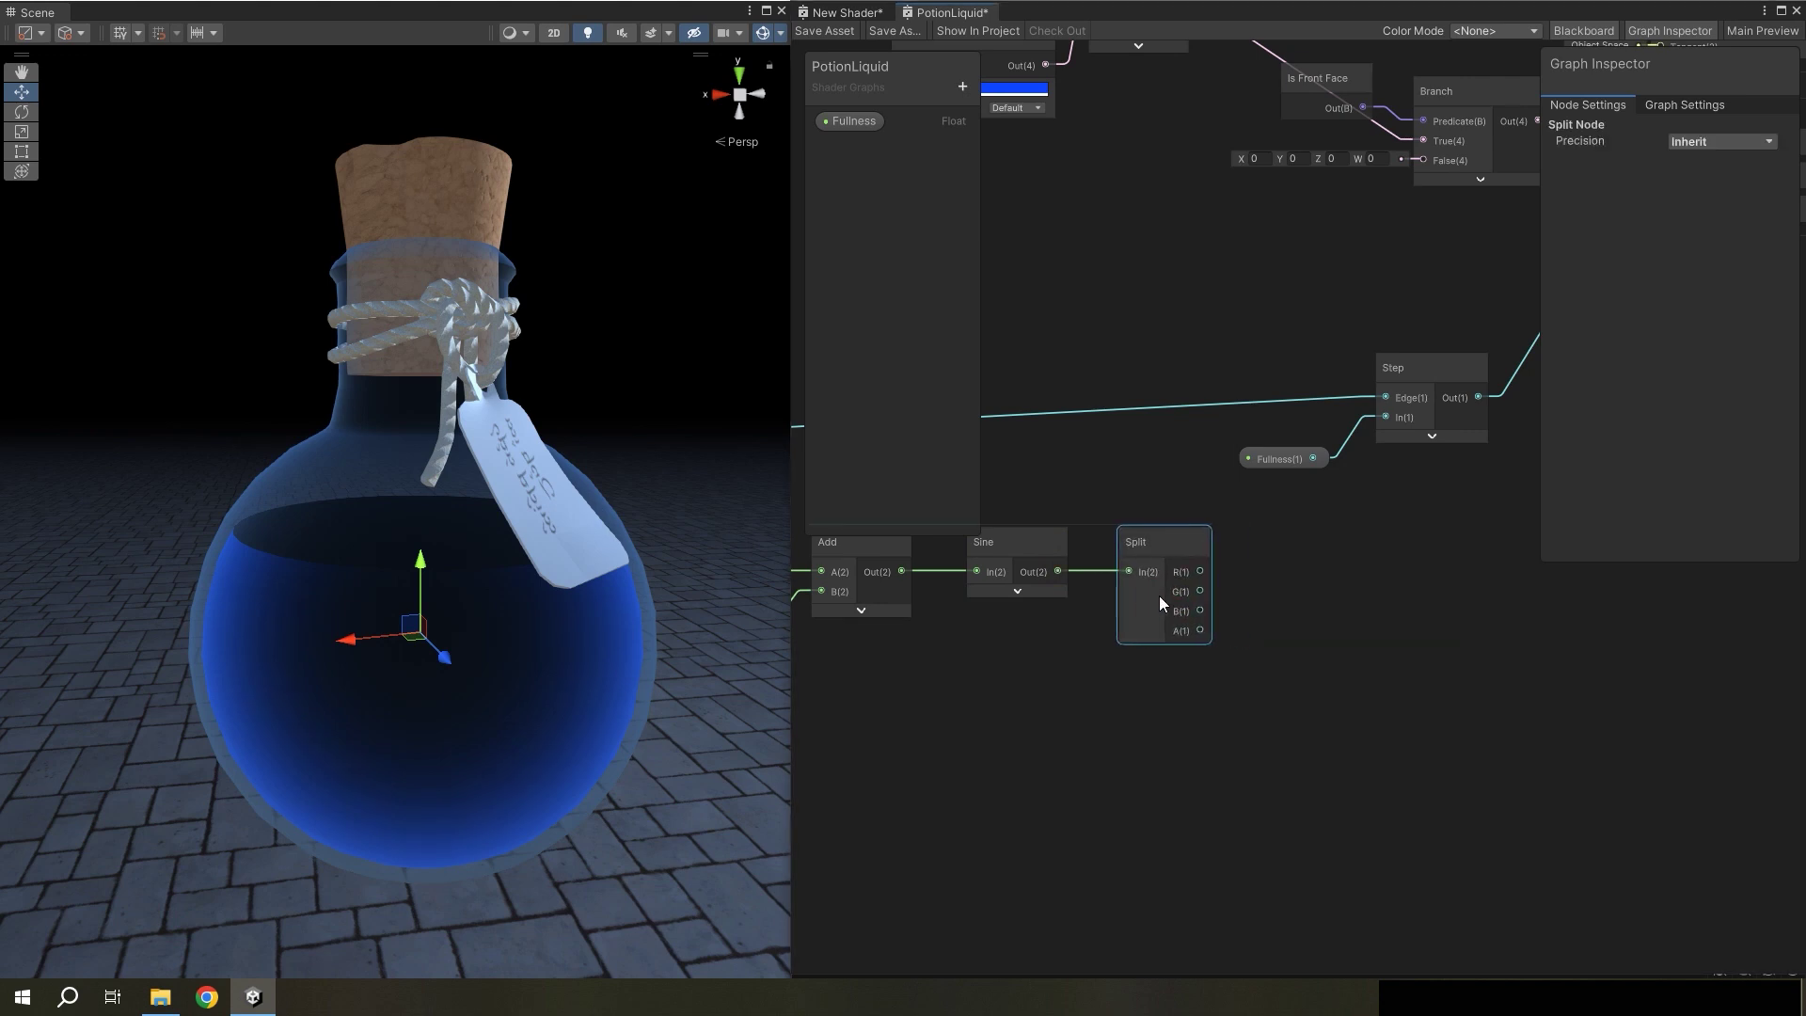
pyautogui.scroll(-2, 1081, 591)
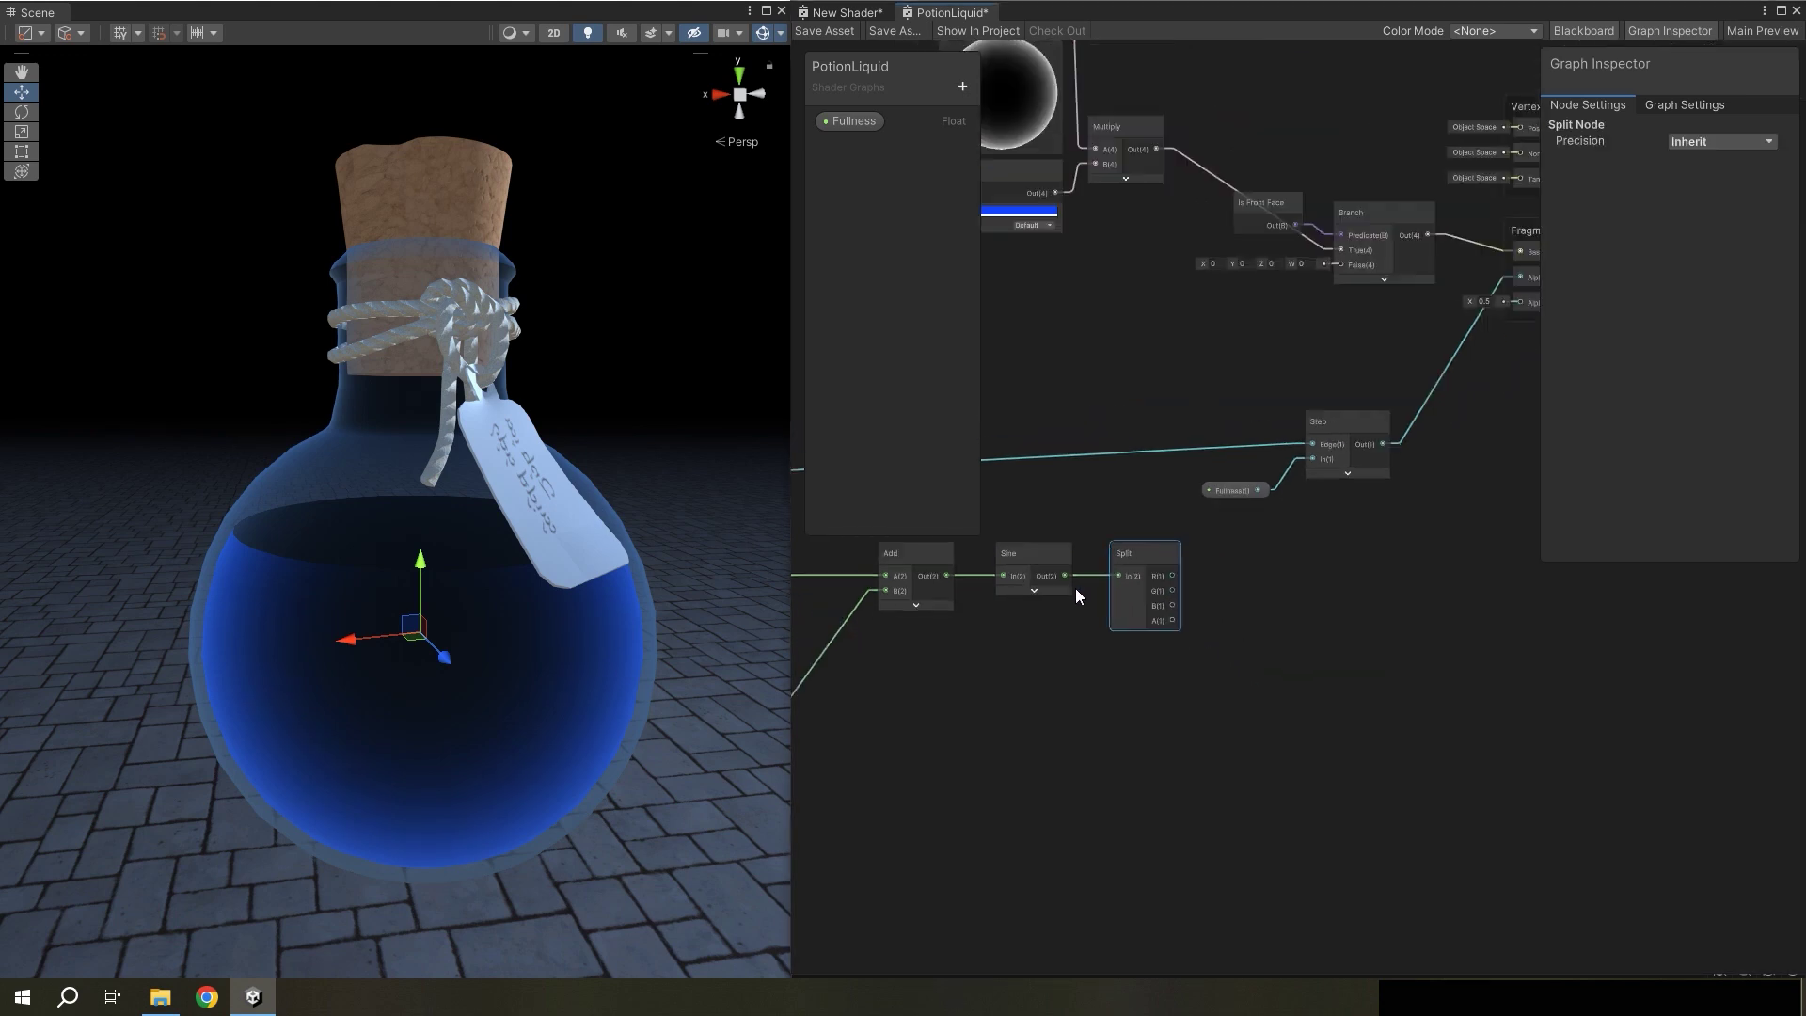
# - Multiply the Split's R channel by its G channel in a new Multiply node
pyautogui.moveTo(1176, 574); pyautogui.dragTo(1262, 583)
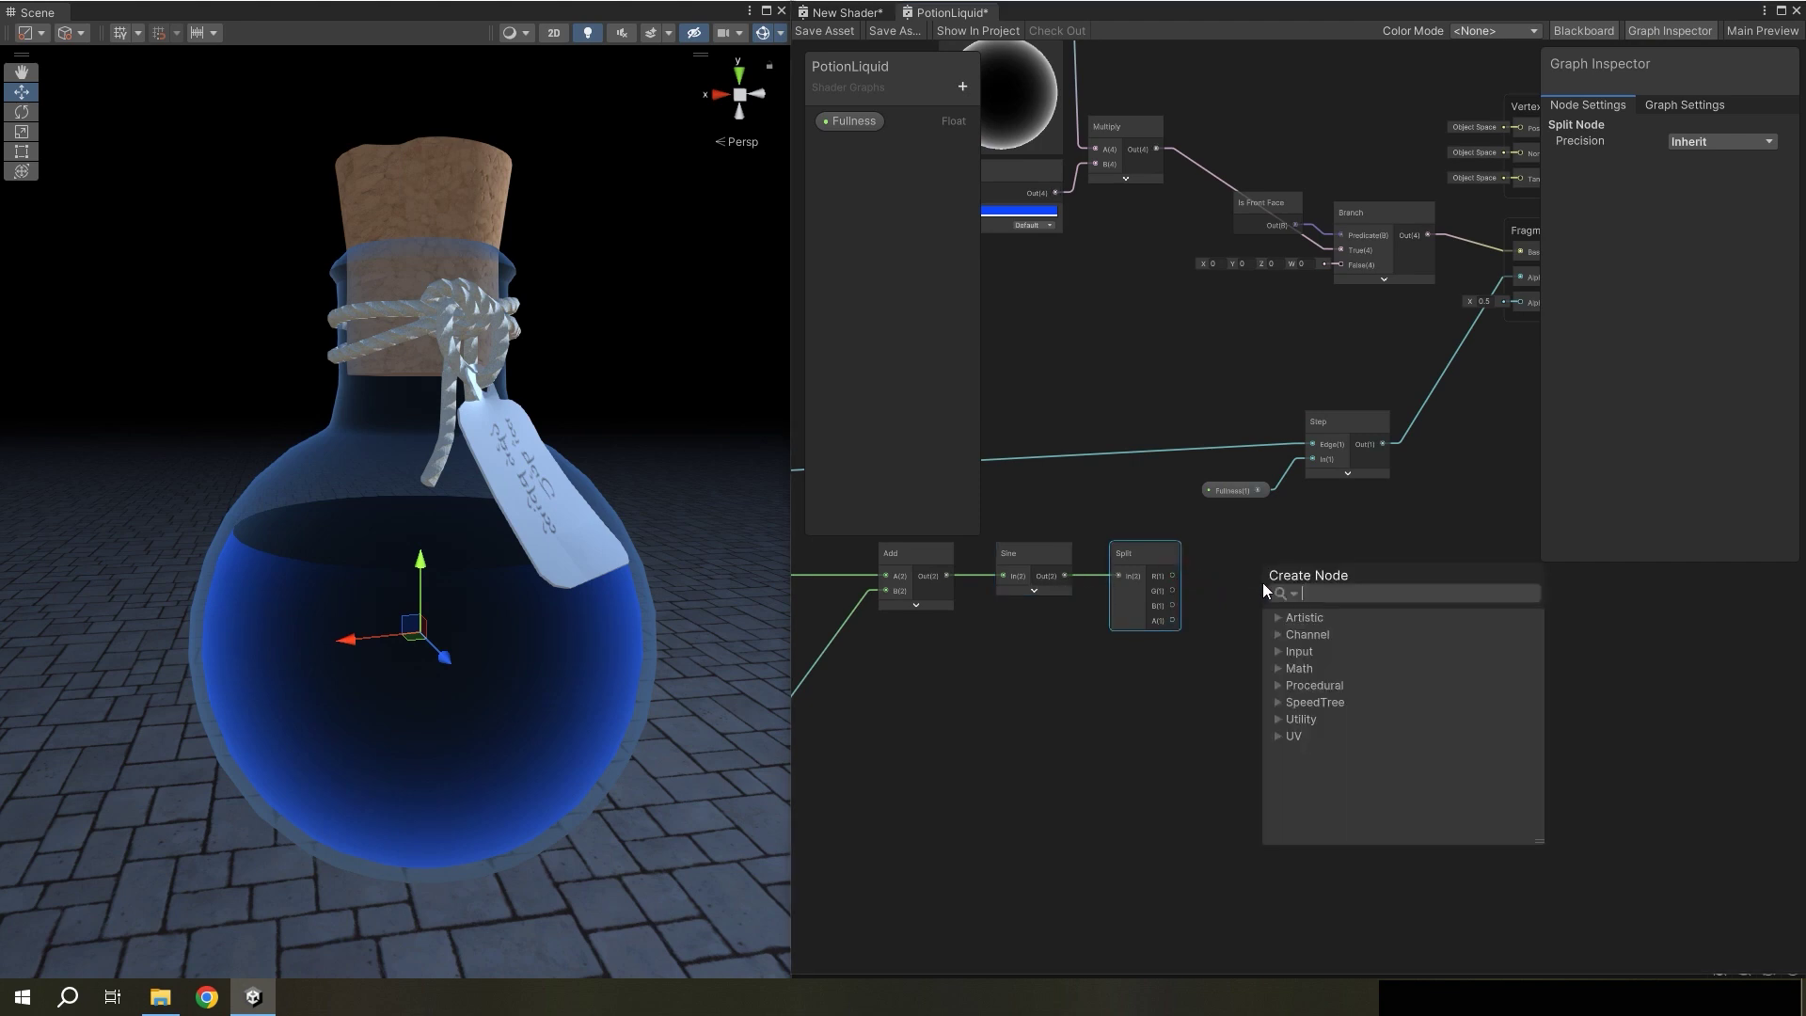
pyautogui.write('mul')
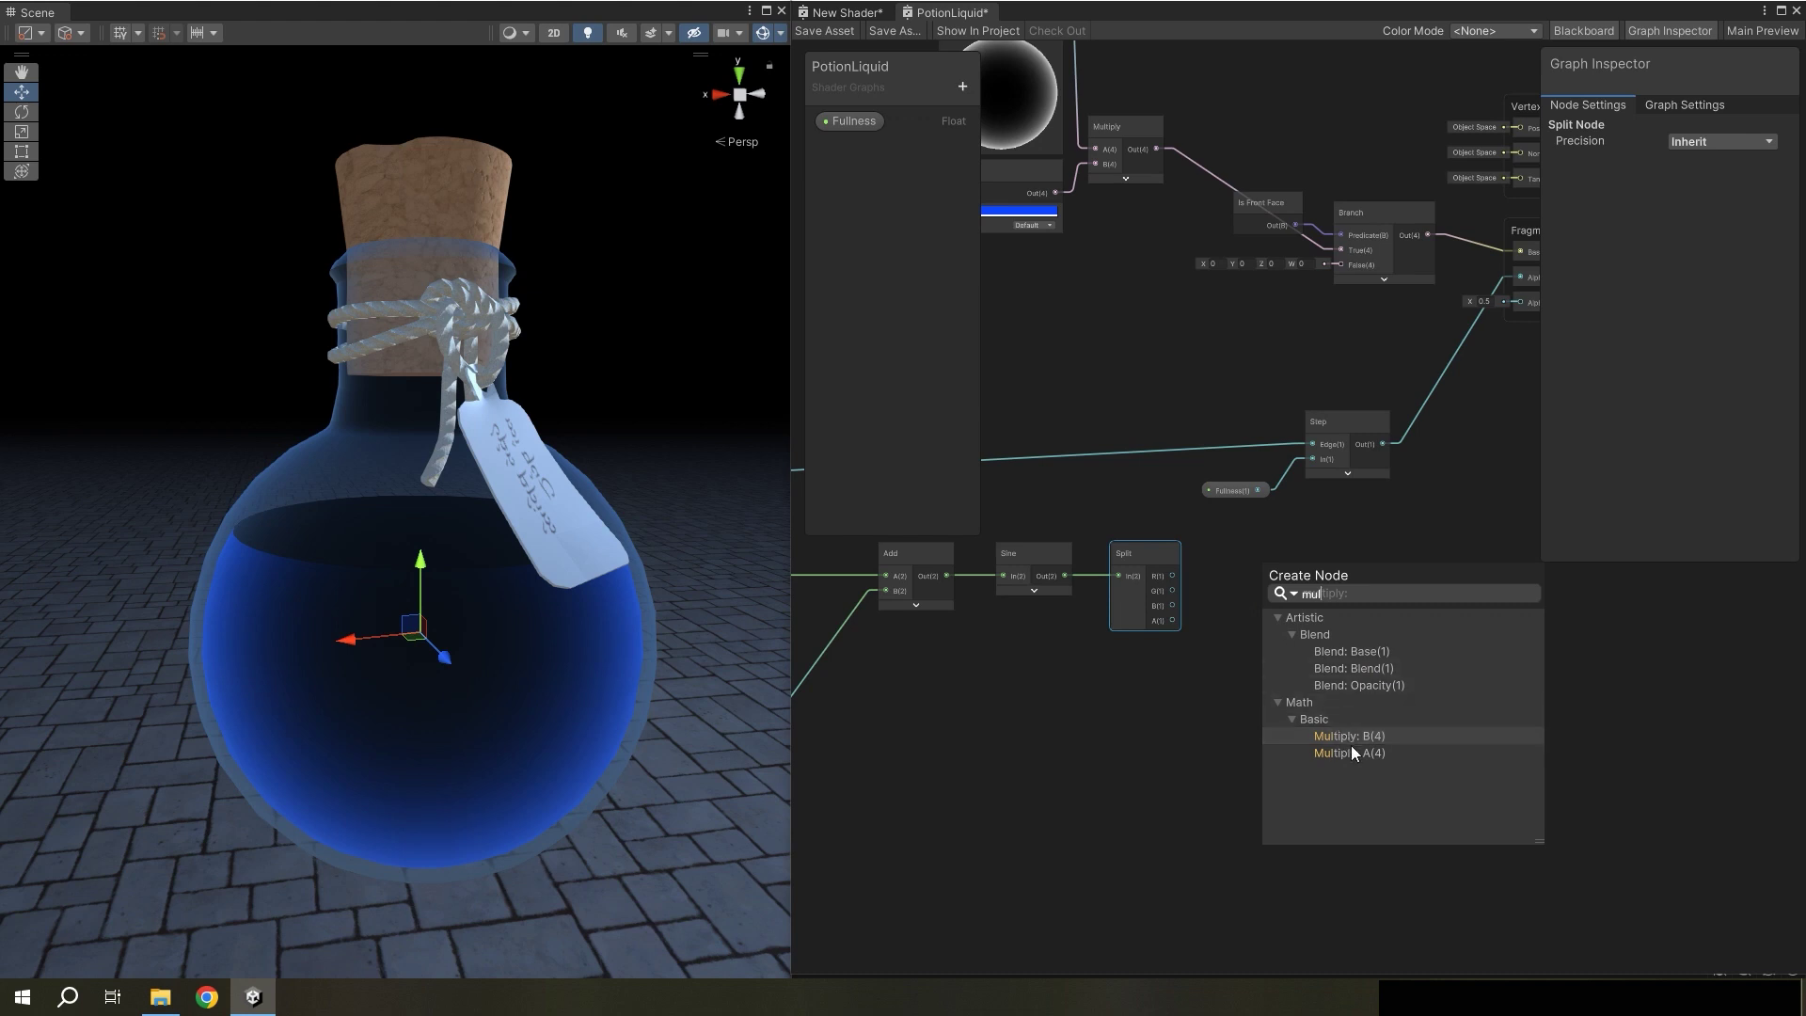
pyautogui.click(1351, 747)
pyautogui.click(1316, 635)
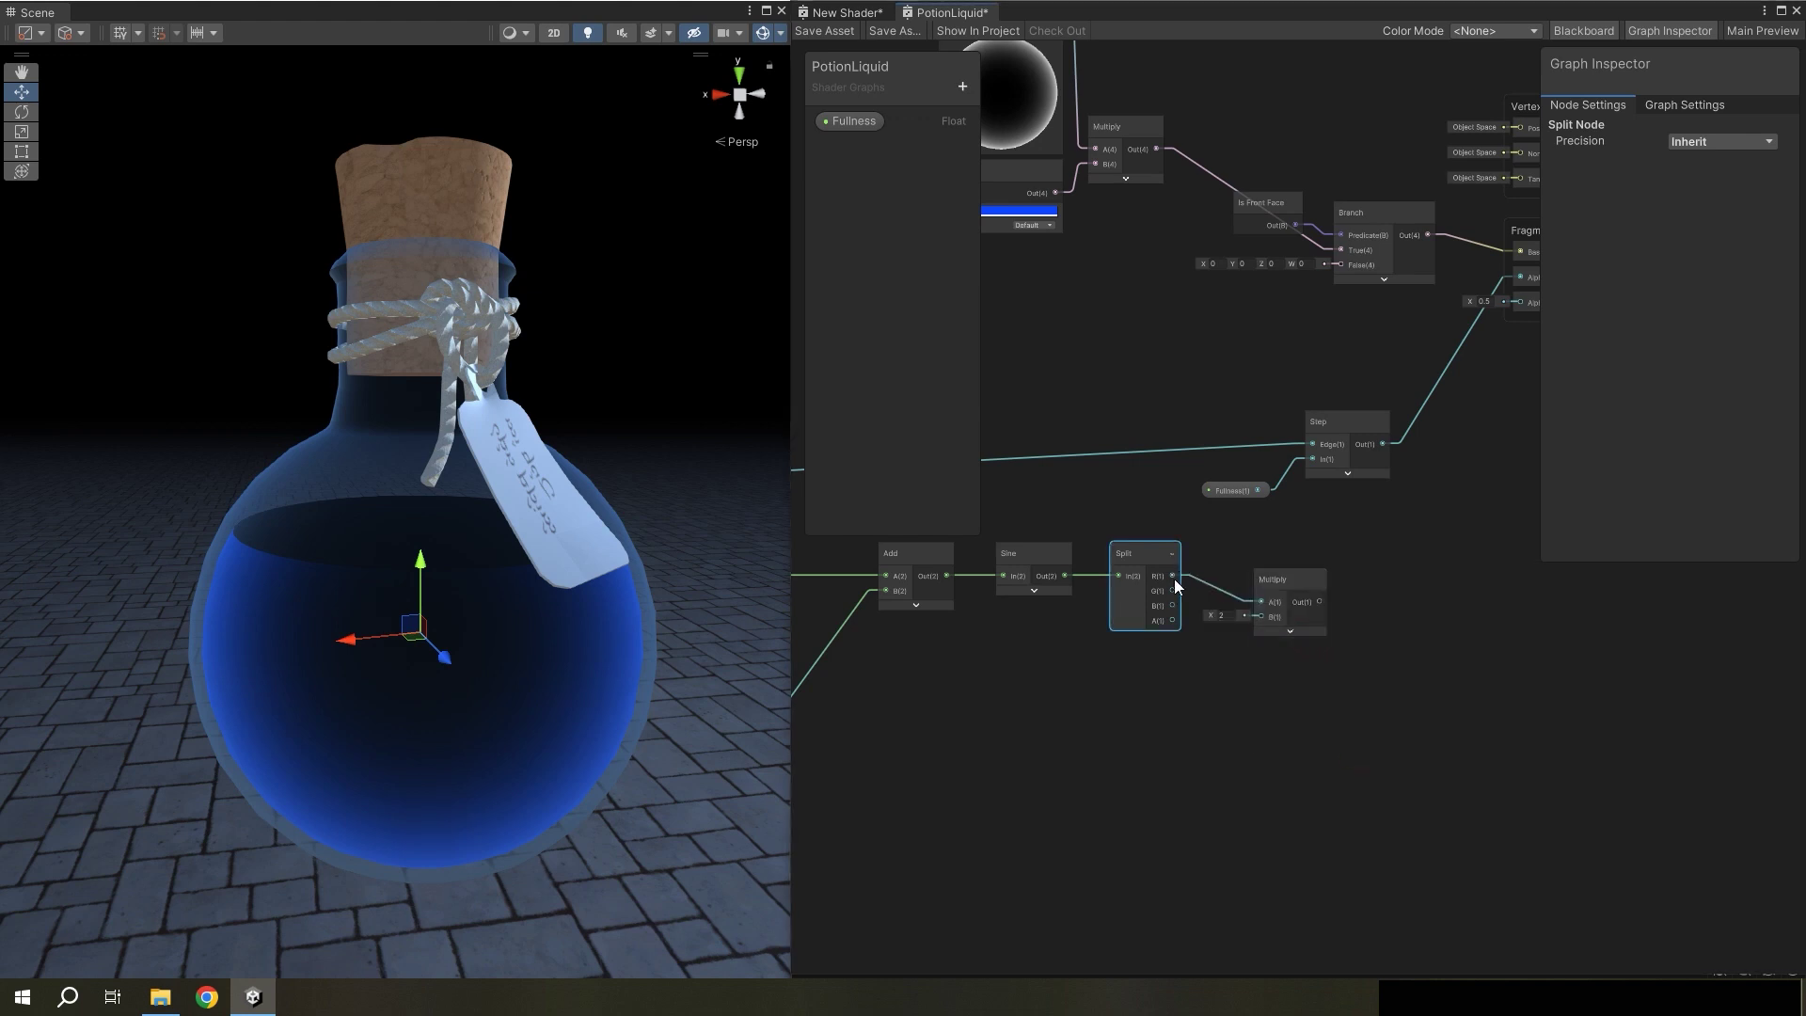
pyautogui.moveTo(1172, 590)
pyautogui.mouseDown()
pyautogui.moveTo(1251, 621)
pyautogui.moveTo(1250, 584)
pyautogui.mouseUp()
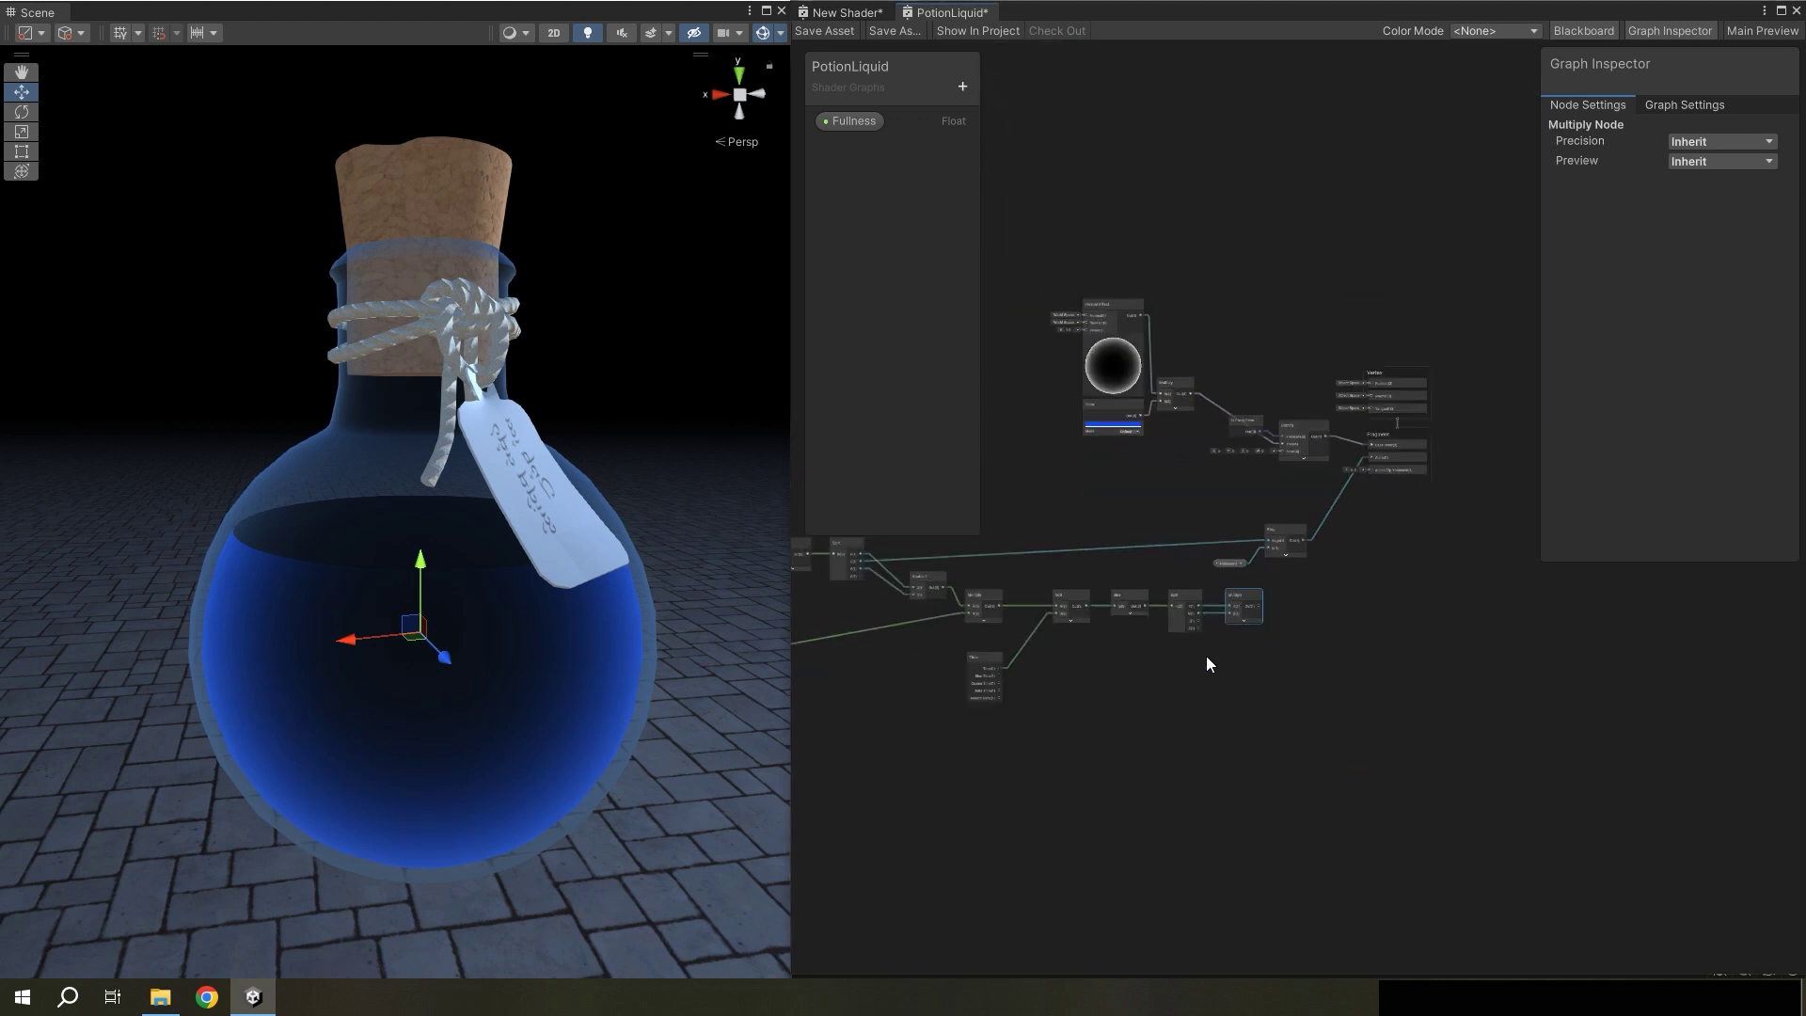
pyautogui.scroll(-4, 1206, 658)
pyautogui.moveTo(1536, 644); pyautogui.dragTo(1791, 633, button='middle')
pyautogui.scroll(2, 1375, 570)
pyautogui.scroll(-3, 1449, 651)
# - Shift the lower node chain left and add an Add node taking the position Split's G
pyautogui.moveTo(1533, 740); pyautogui.dragTo(957, 585)
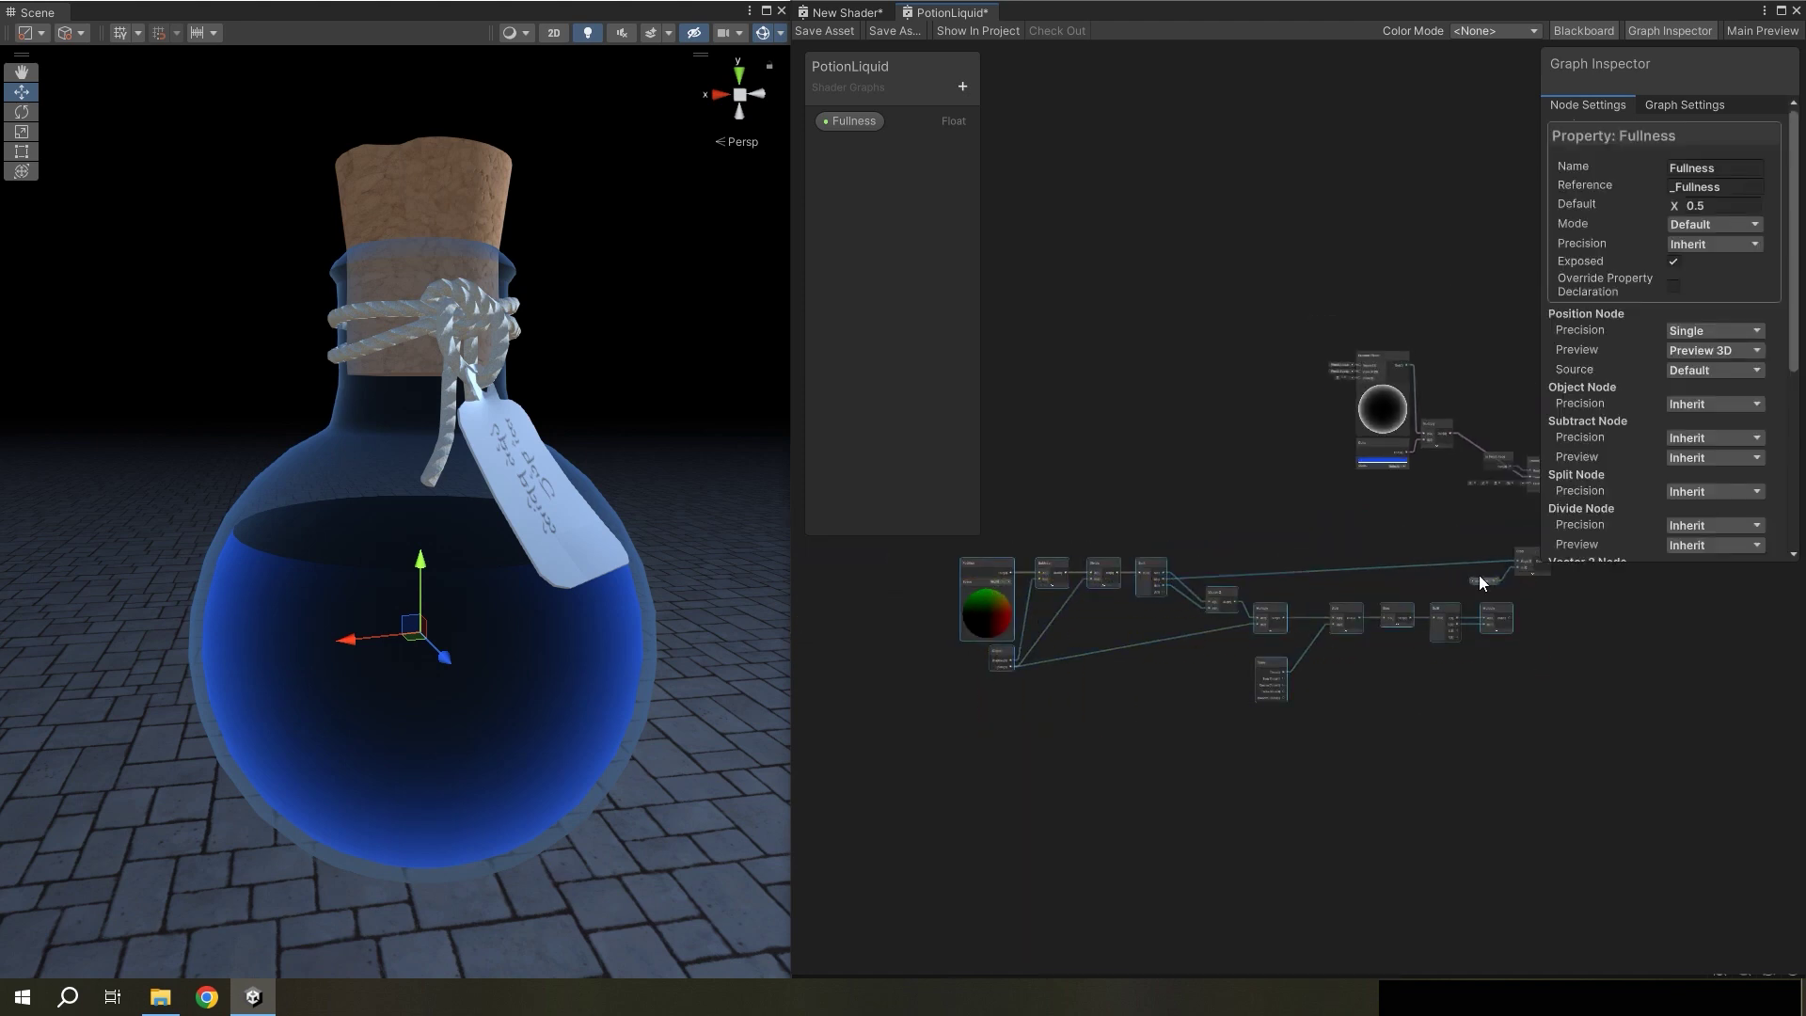
pyautogui.moveTo(1493, 617); pyautogui.dragTo(1376, 614)
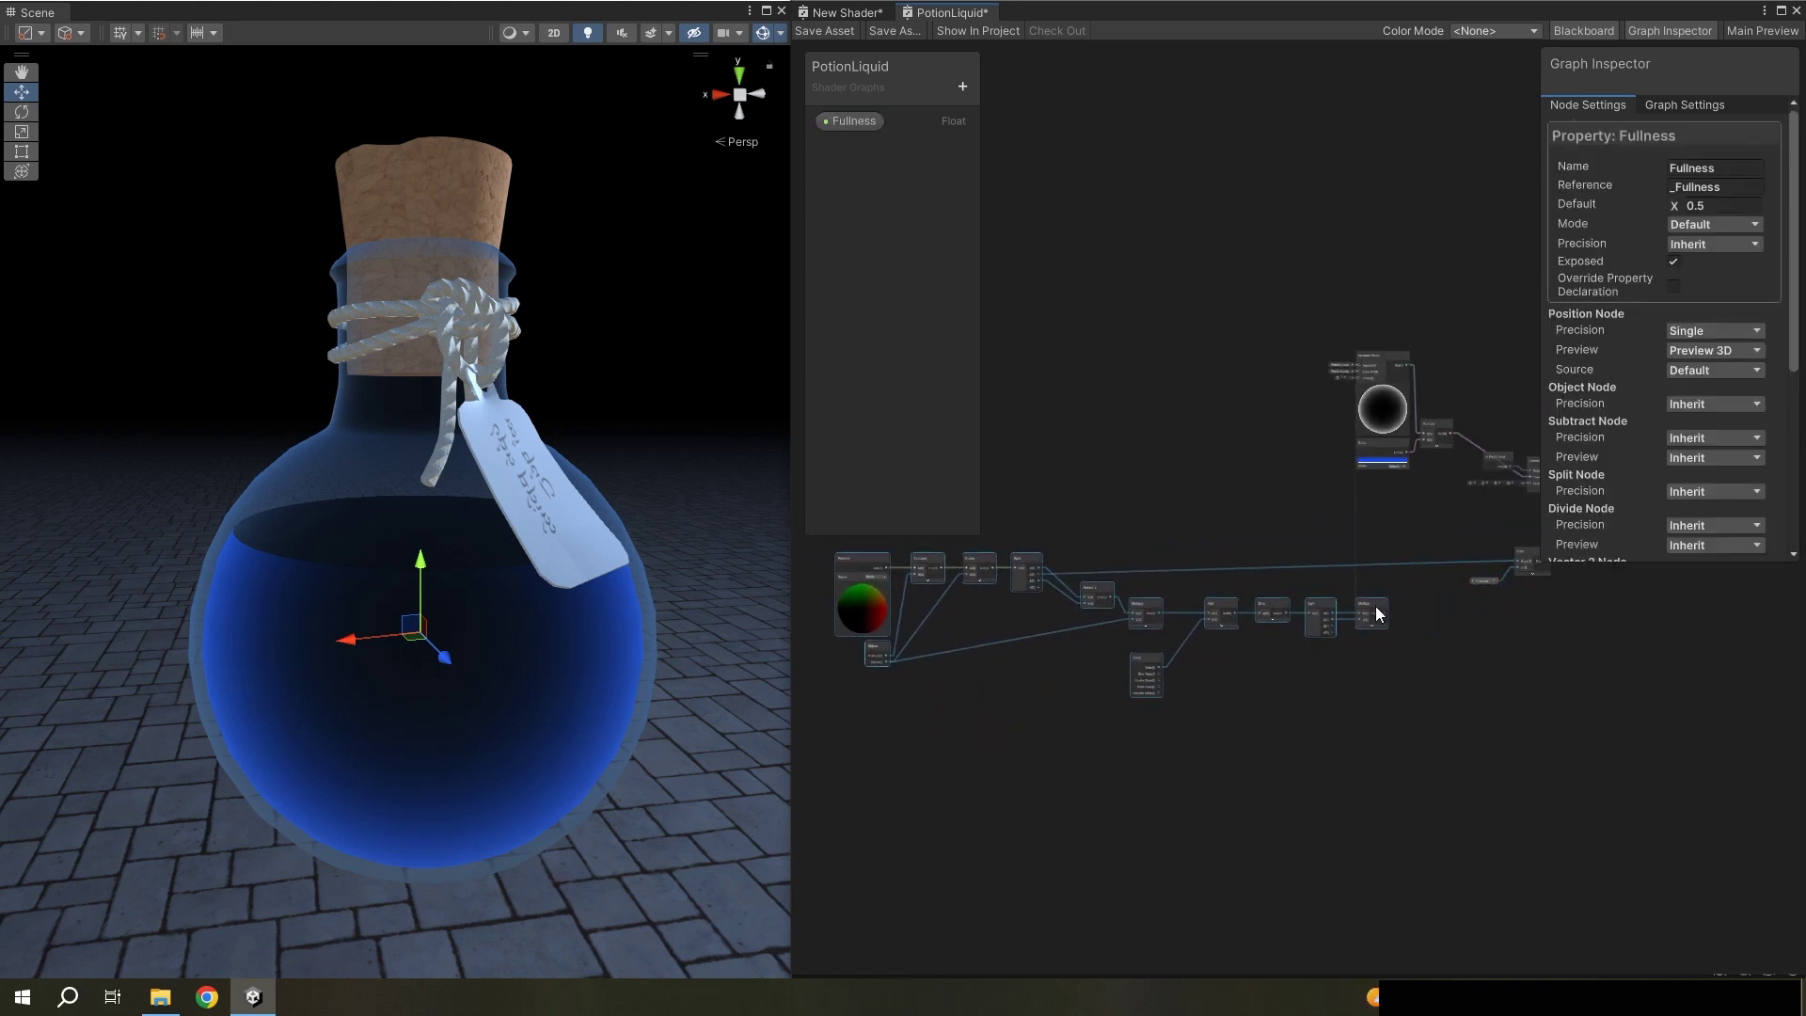
pyautogui.scroll(3, 1402, 606)
pyautogui.press('space')
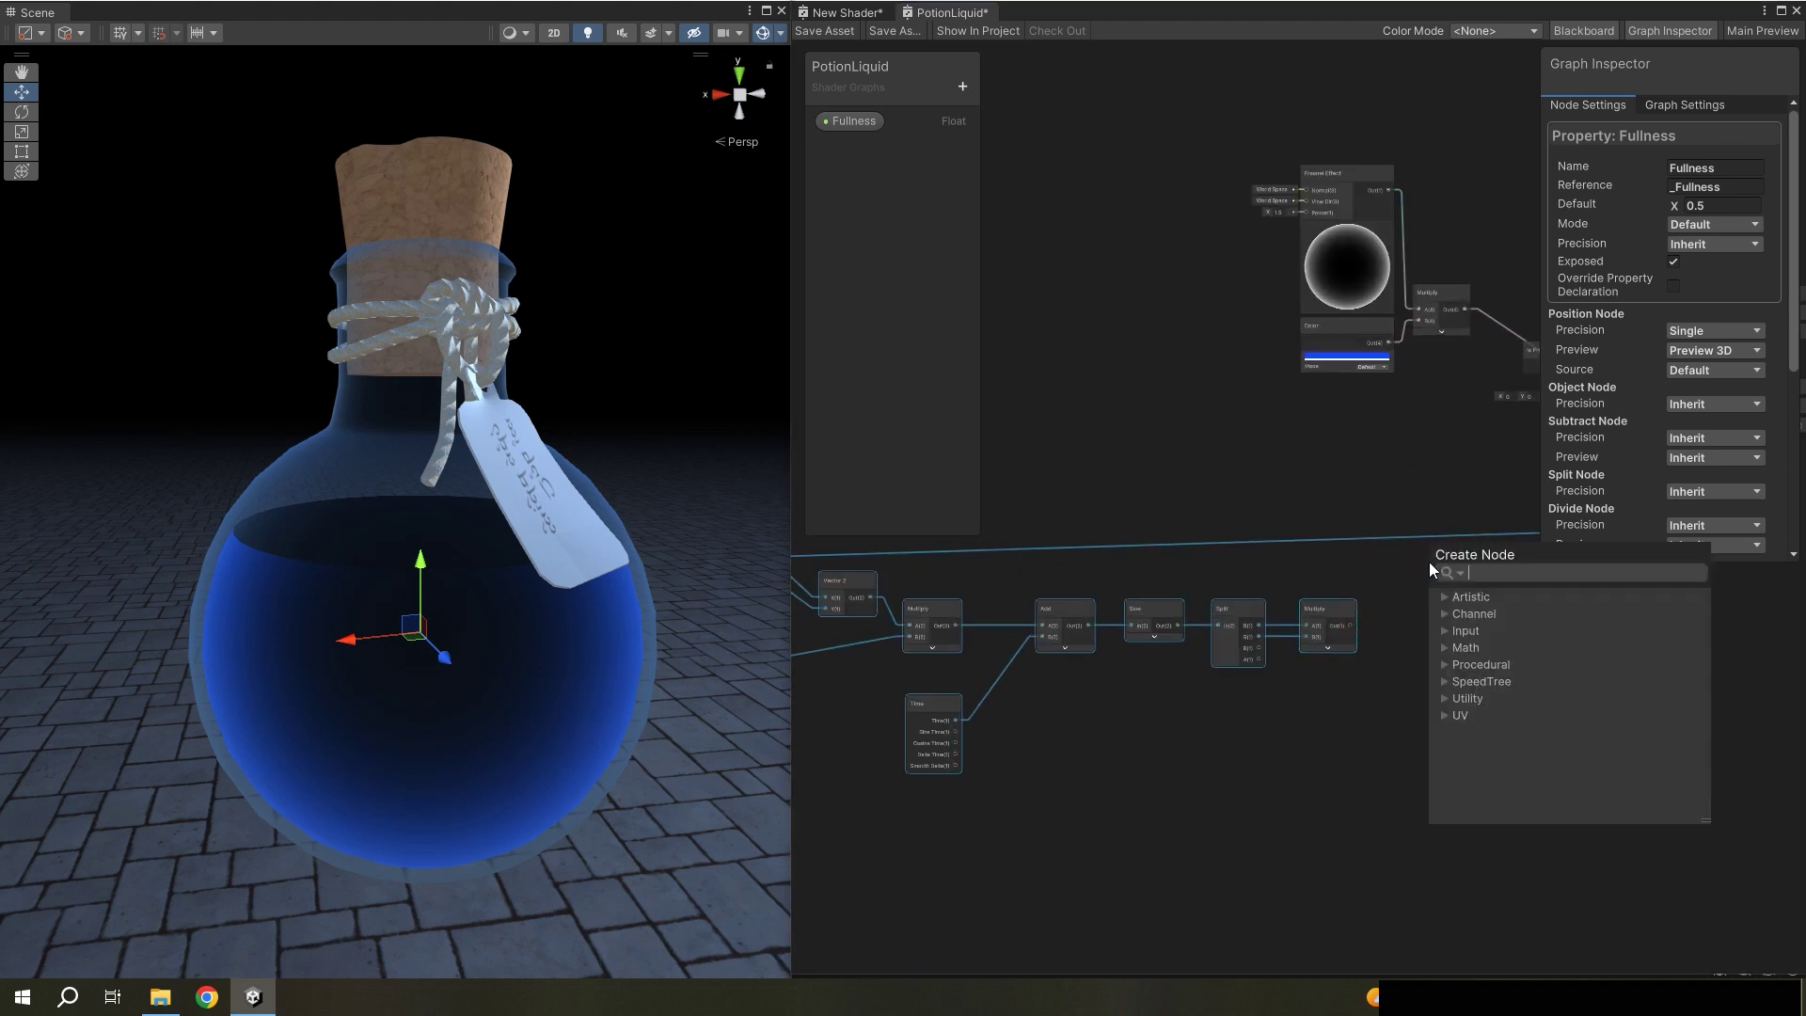
pyautogui.write('add')
pyautogui.click(1524, 632)
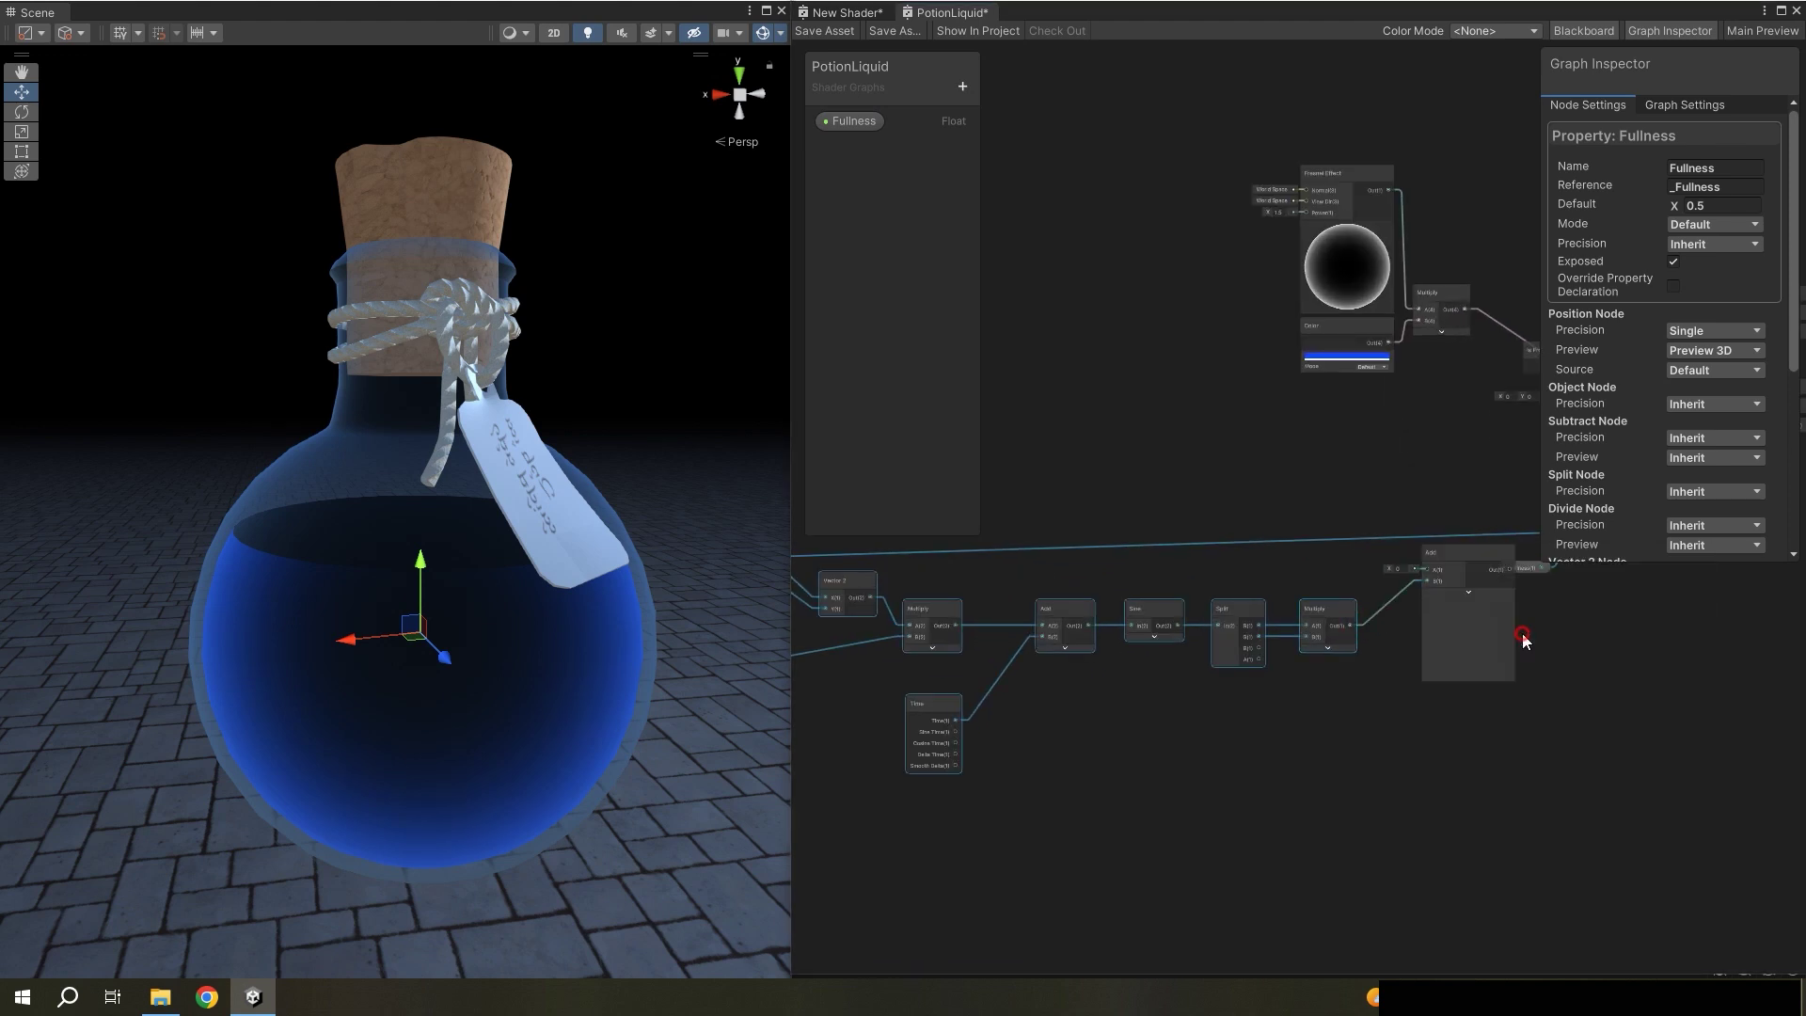
pyautogui.click(1473, 601)
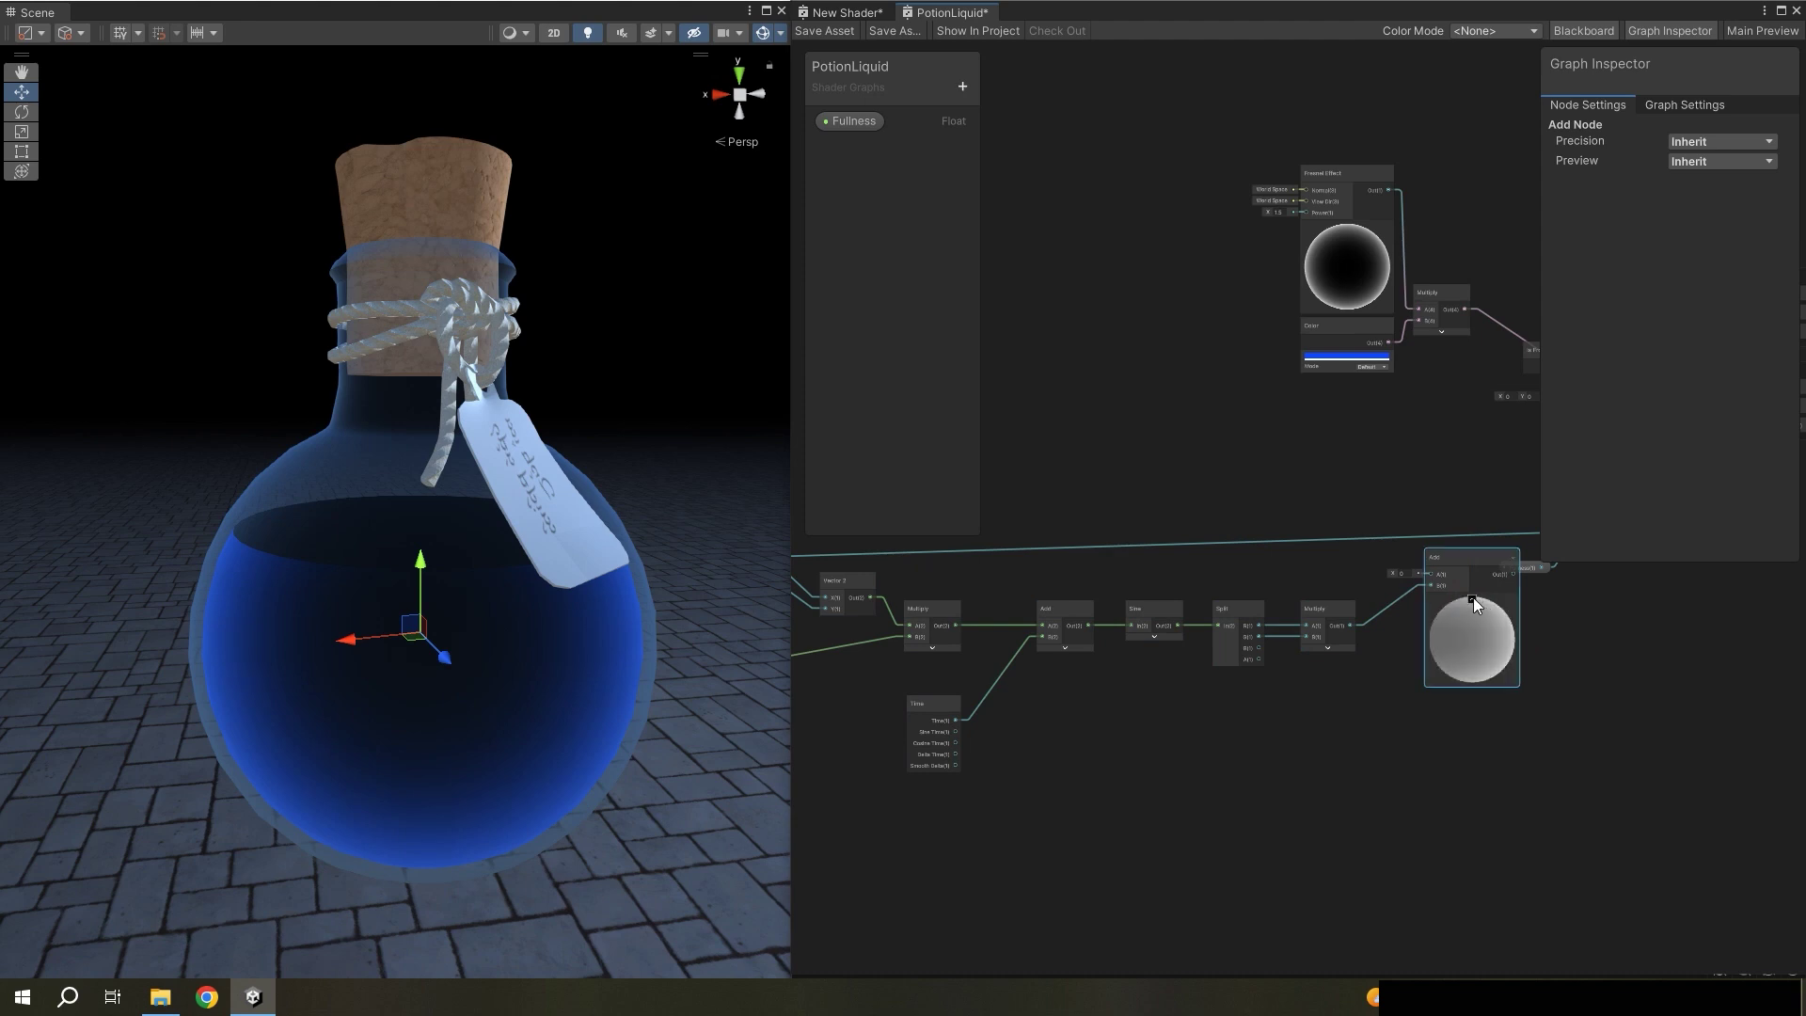
pyautogui.click(1473, 601)
pyautogui.moveTo(1211, 572); pyautogui.dragTo(1297, 648, button='middle')
pyautogui.moveTo(832, 632)
pyautogui.mouseDown()
pyautogui.moveTo(1539, 650)
pyautogui.moveTo(1687, 613)
pyautogui.mouseUp()
# - Feed the Add result into Step's Edge, save, and orbit the scene to watch the liquid slosh
pyautogui.moveTo(1568, 622); pyautogui.dragTo(1559, 604)
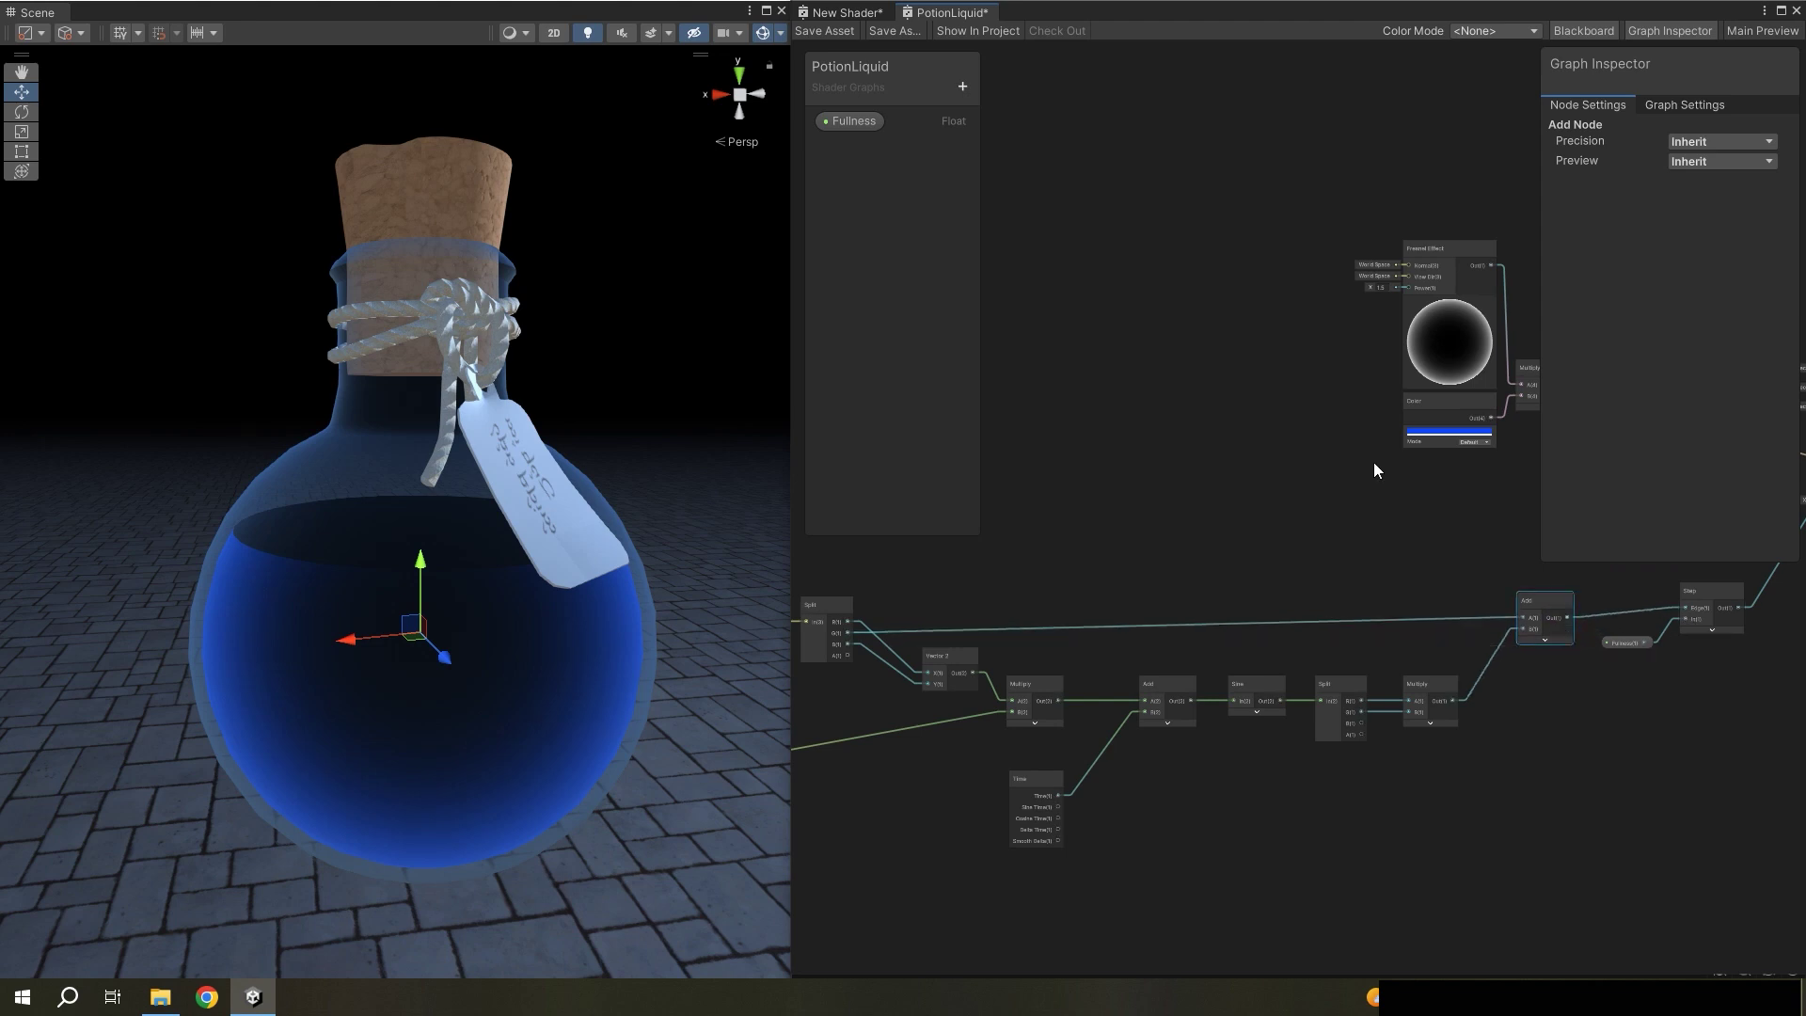
pyautogui.click(836, 32)
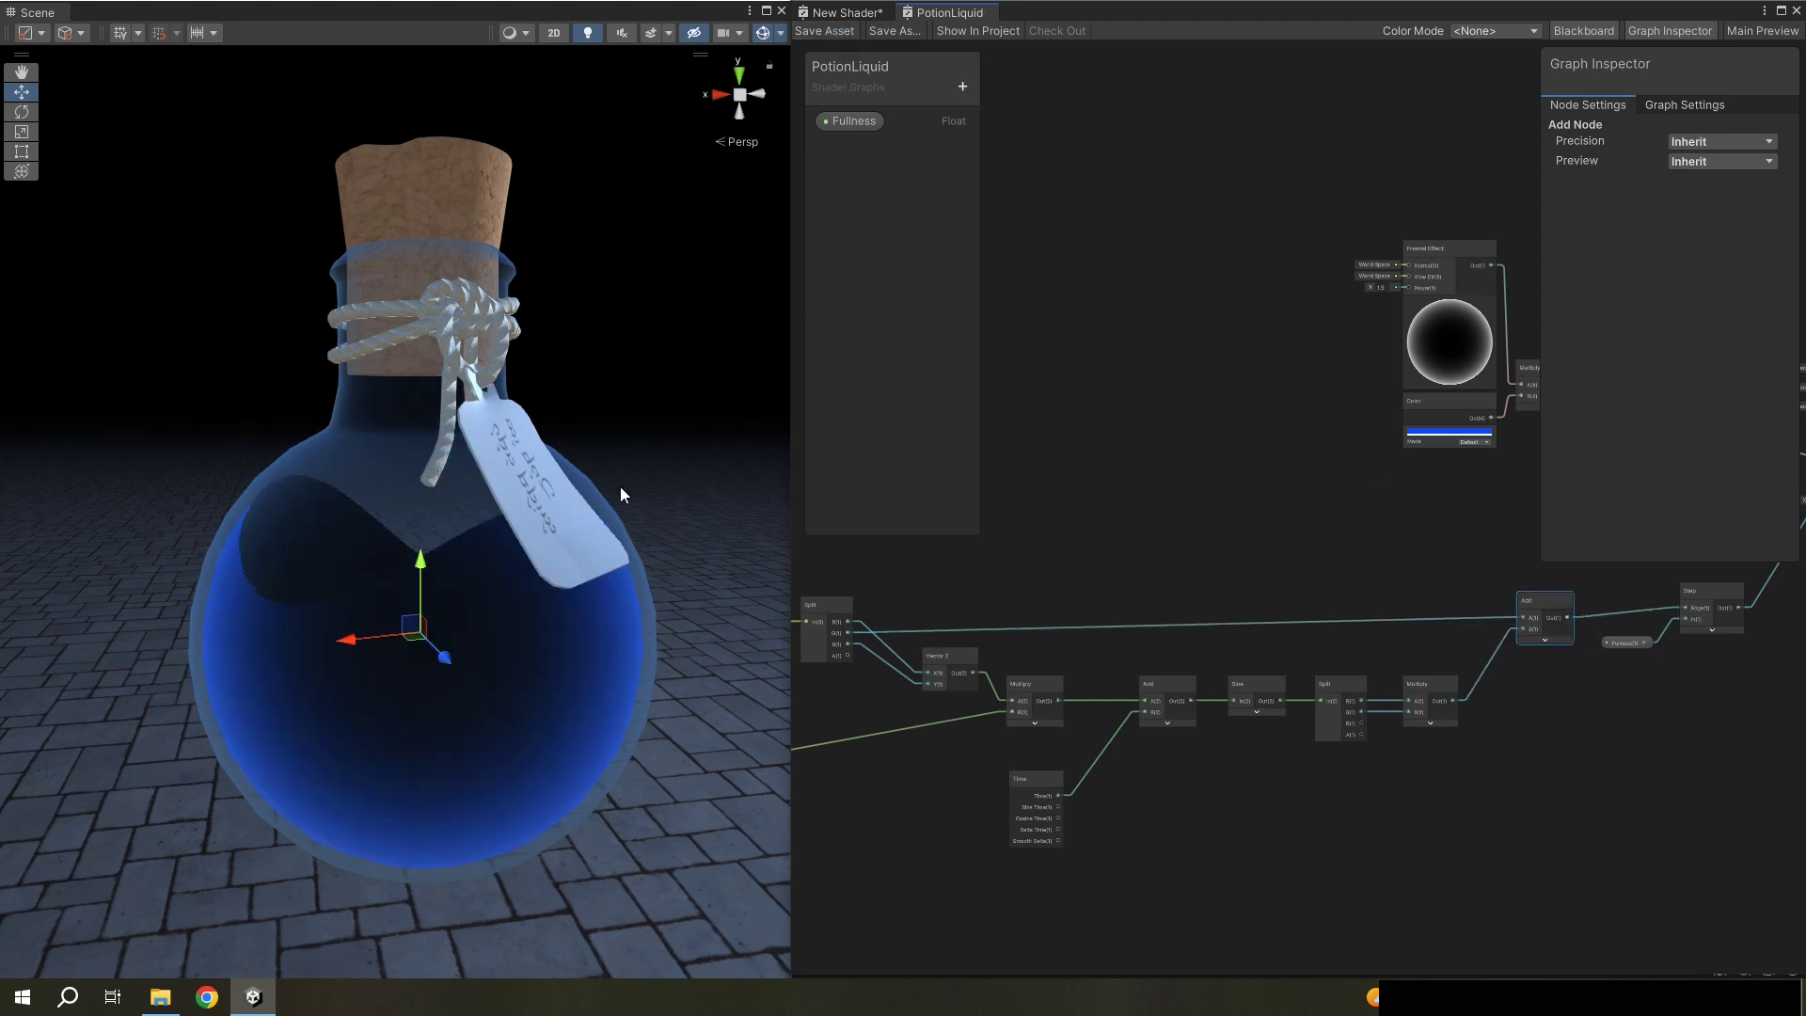
pyautogui.keyDown('alt'); pyautogui.moveTo(619, 488); pyautogui.dragTo(605, 493); pyautogui.keyUp('alt')
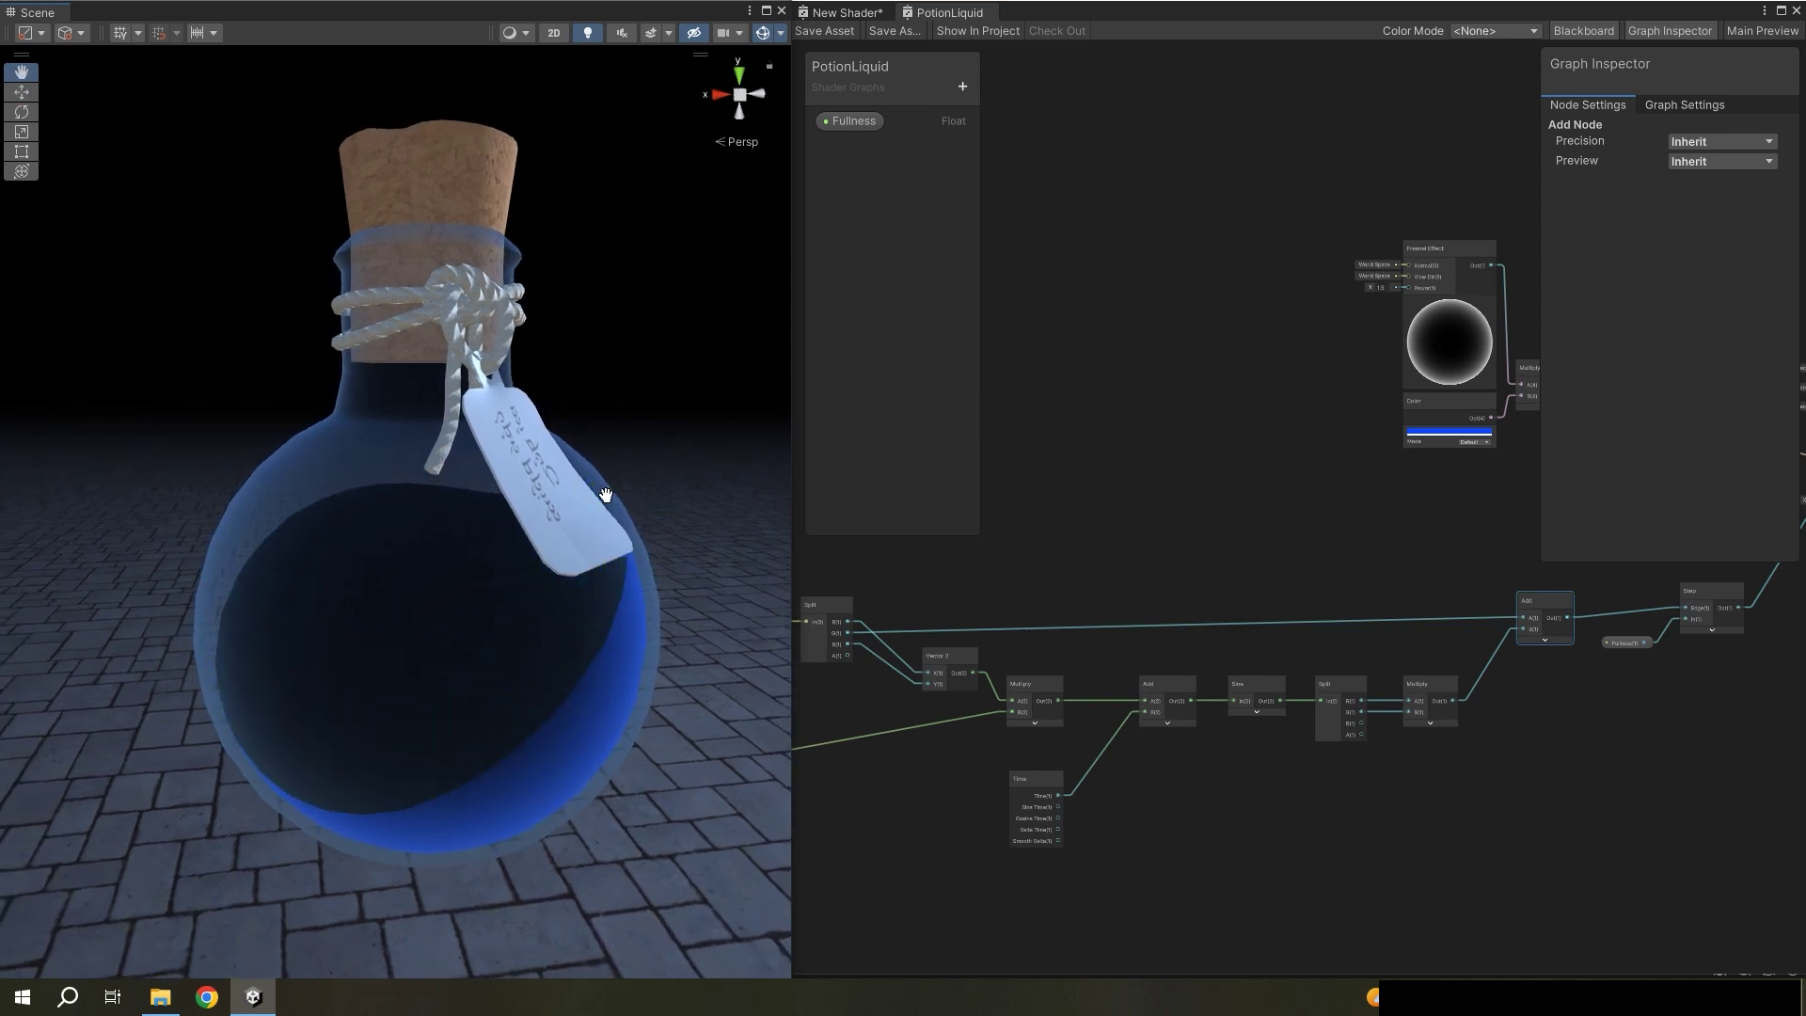
pyautogui.click(1174, 566)
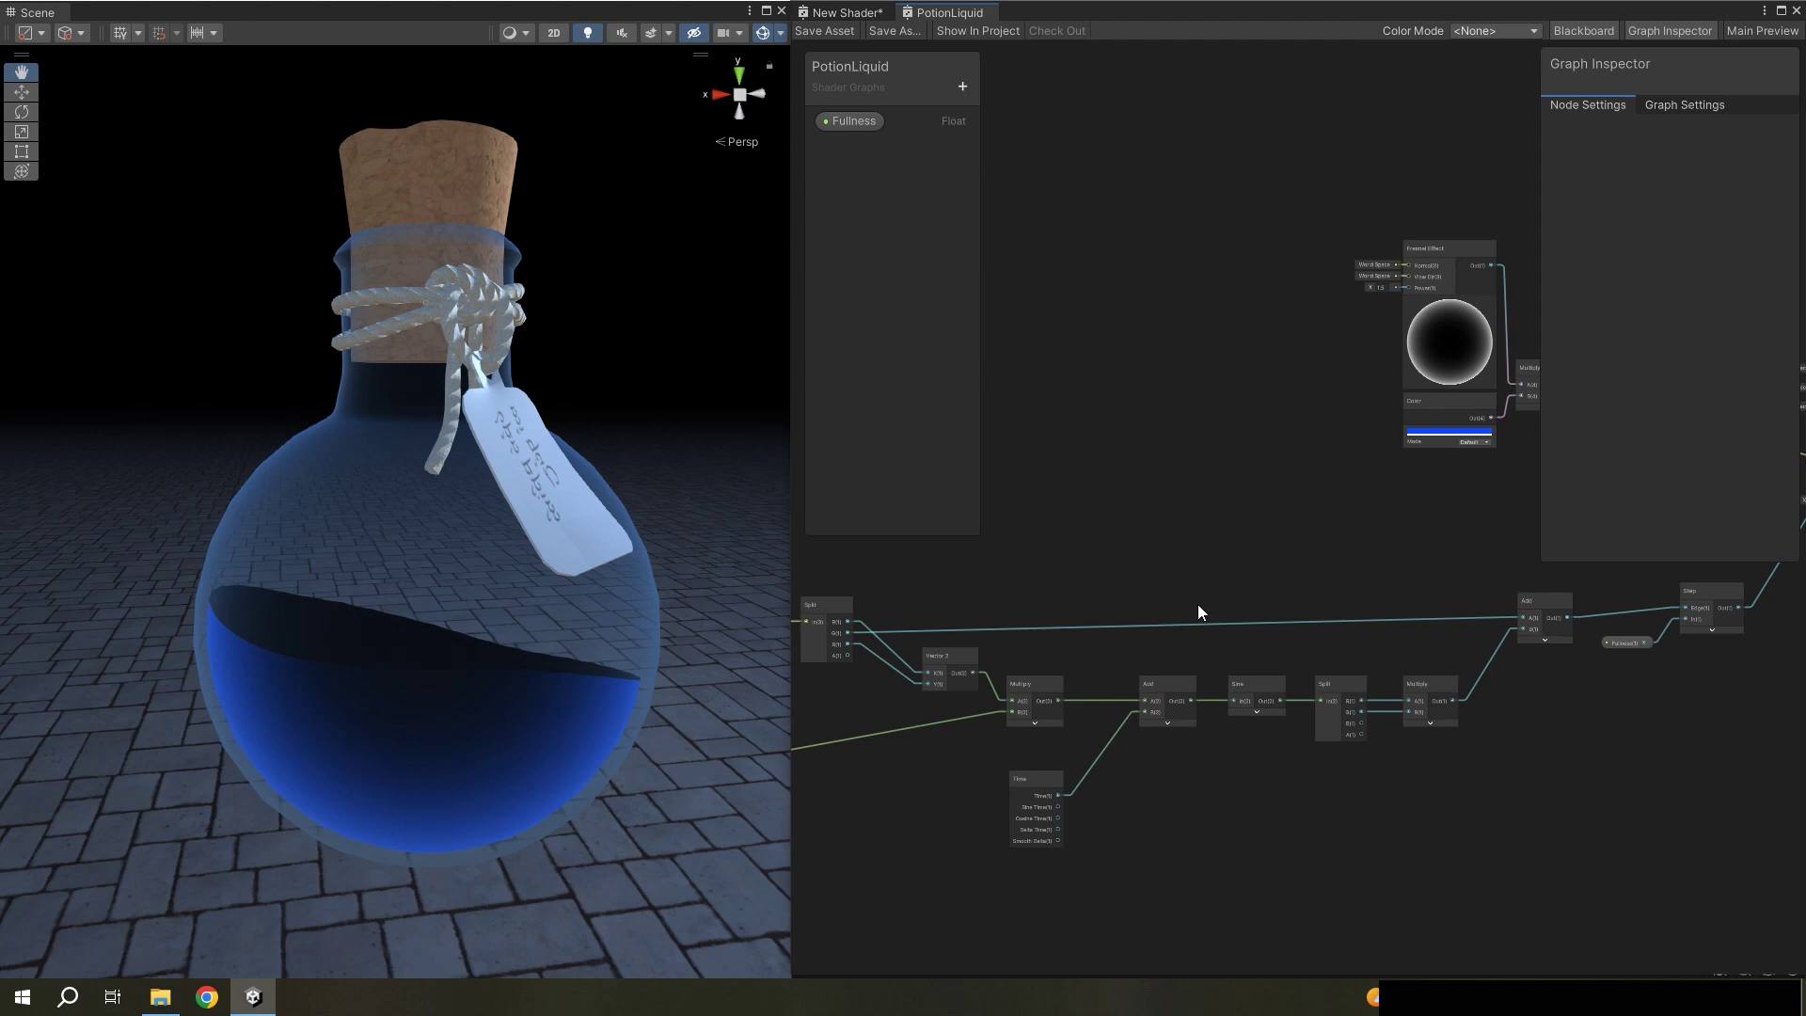
# - Add a Vector 2 node to the PotionLiquid graph
pyautogui.press('a')
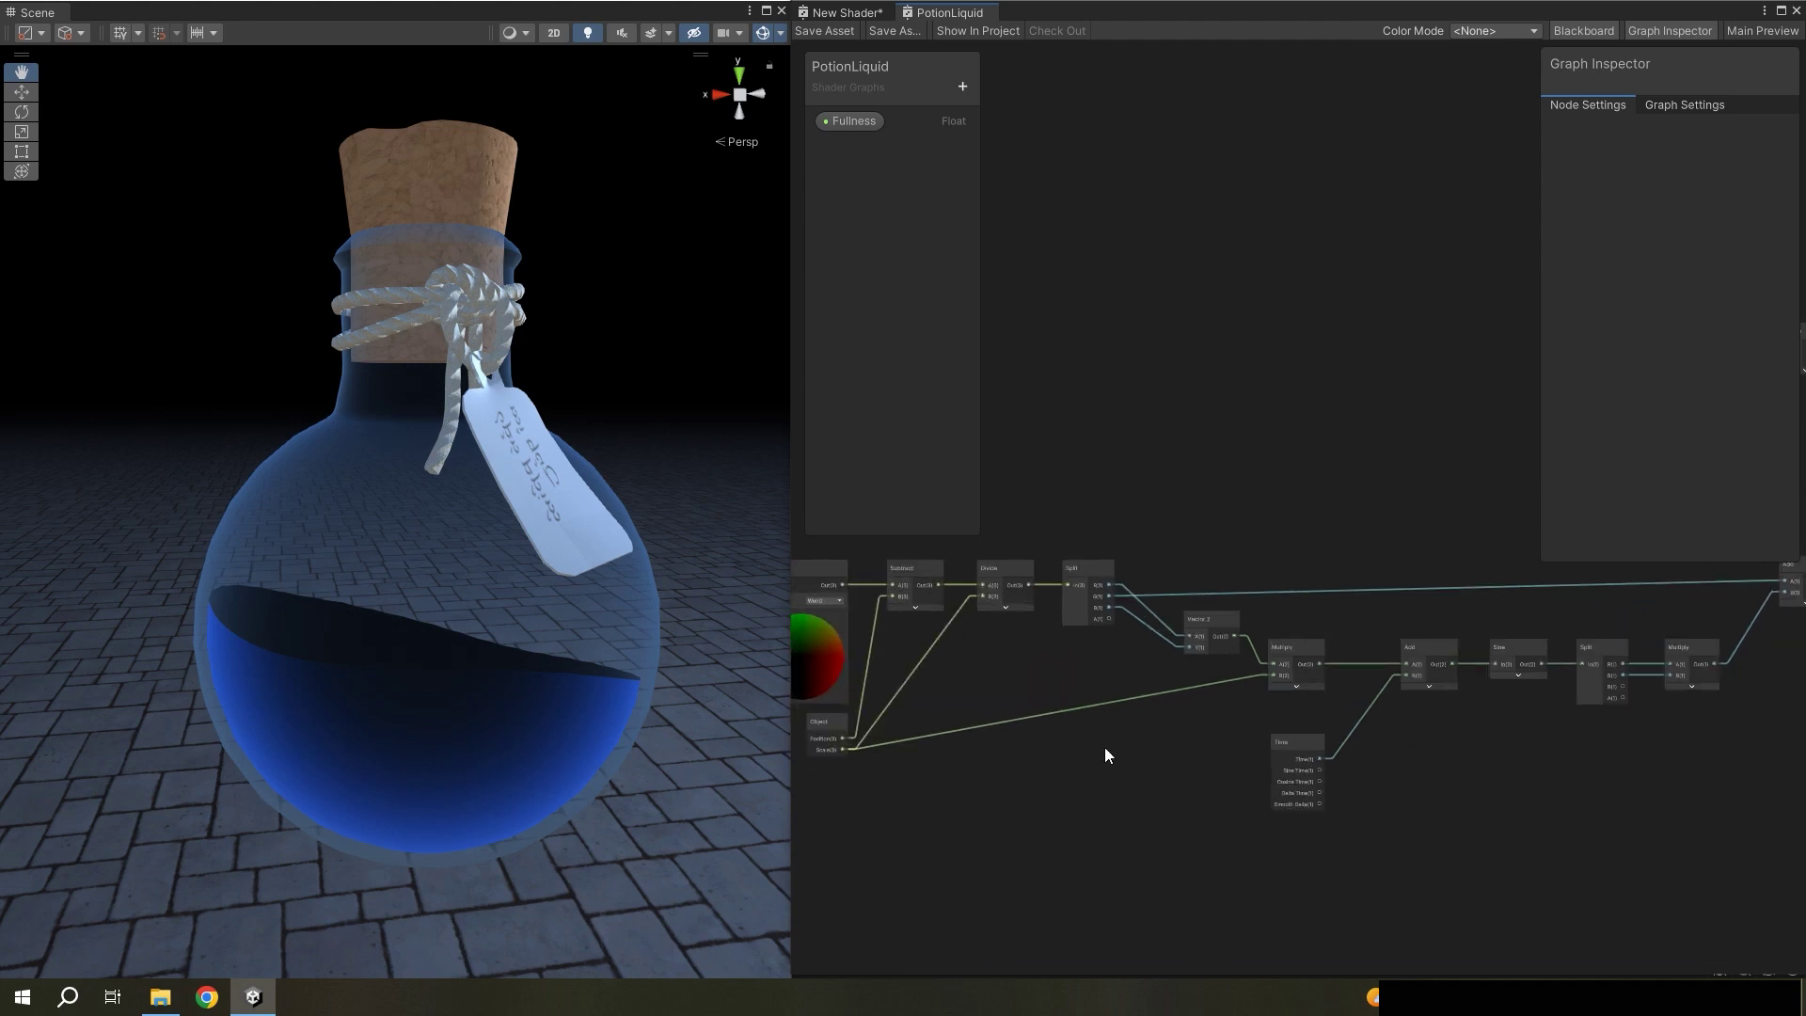
pyautogui.scroll(2, 1104, 747)
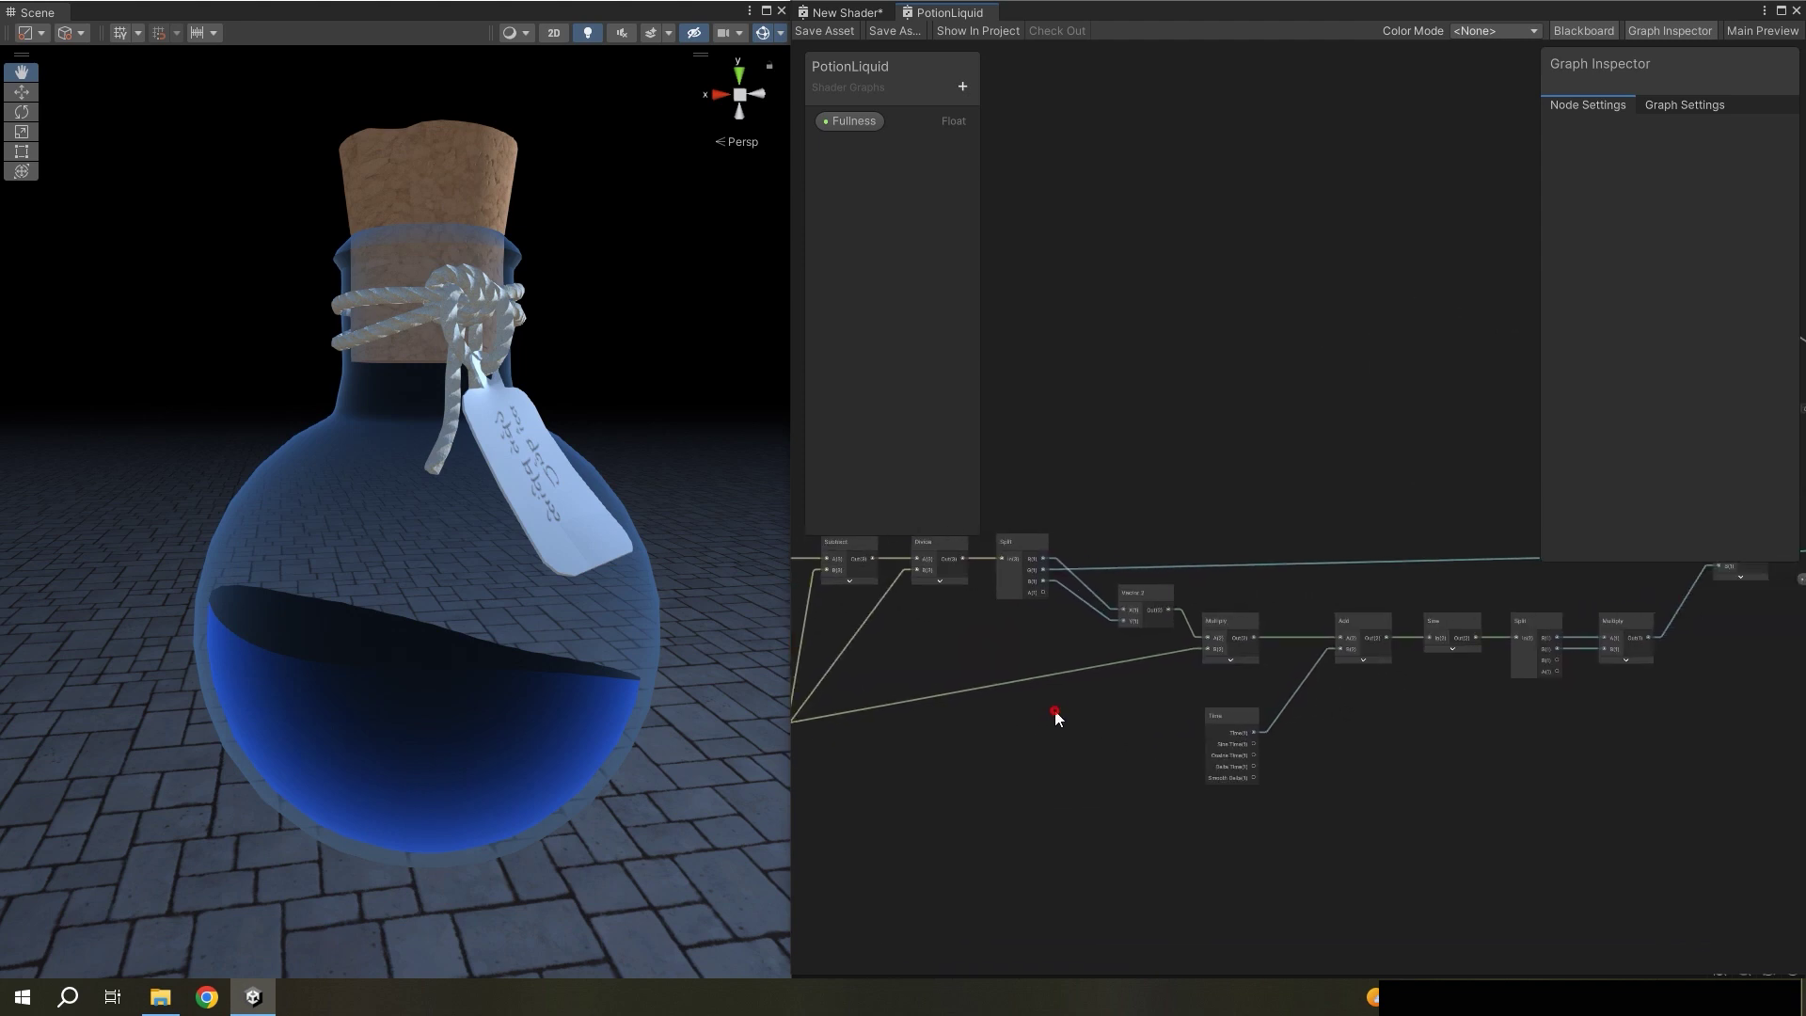
pyautogui.press('space')
pyautogui.write('ve')
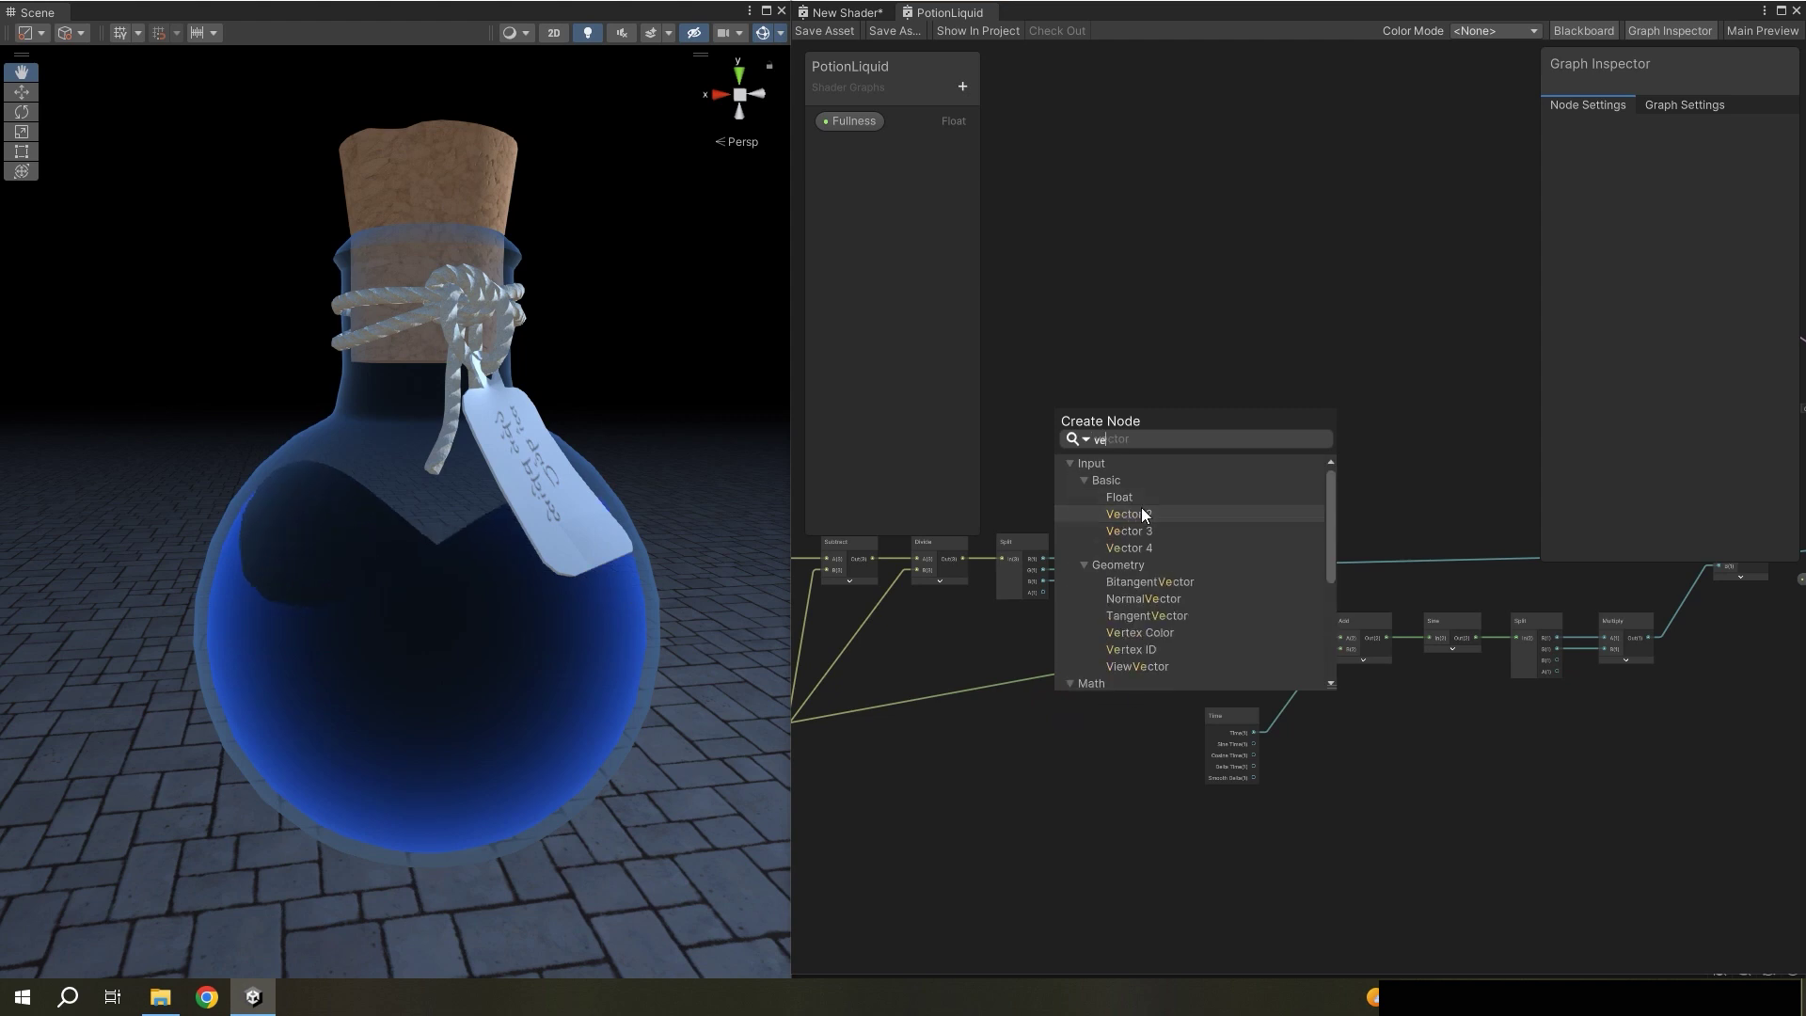
pyautogui.click(1140, 514)
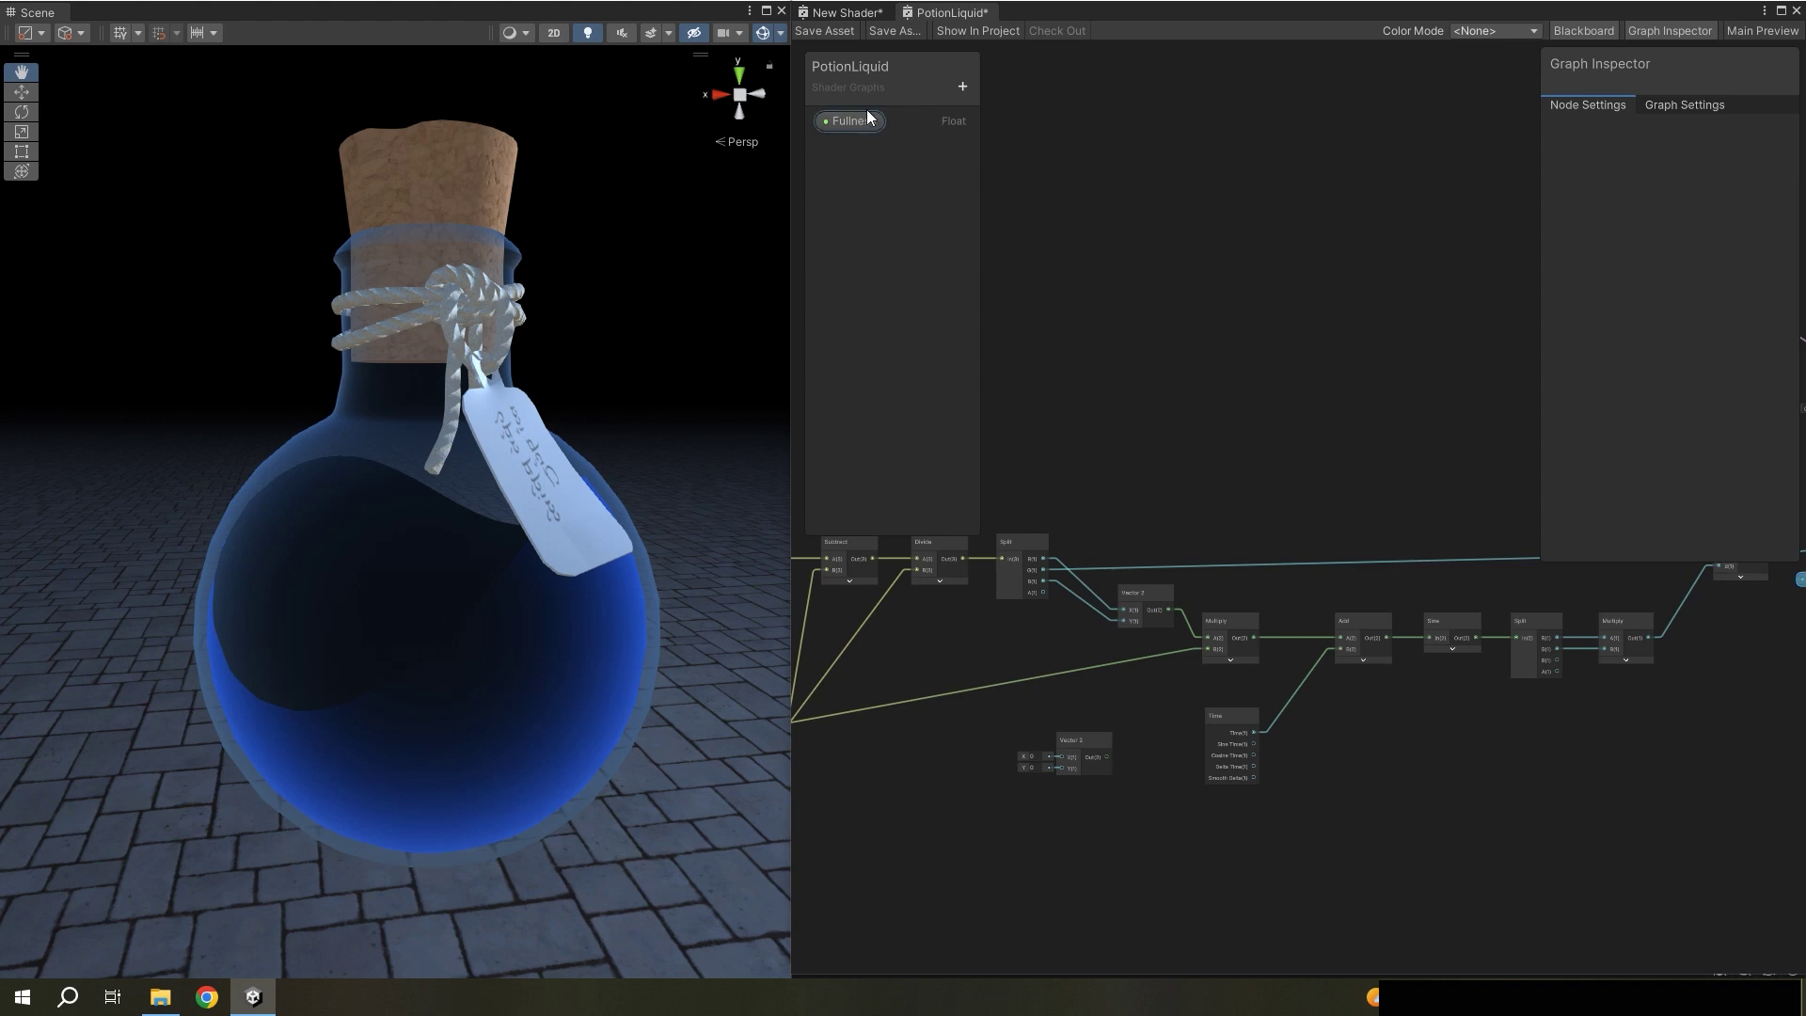
pyautogui.scroll(2, 1109, 737)
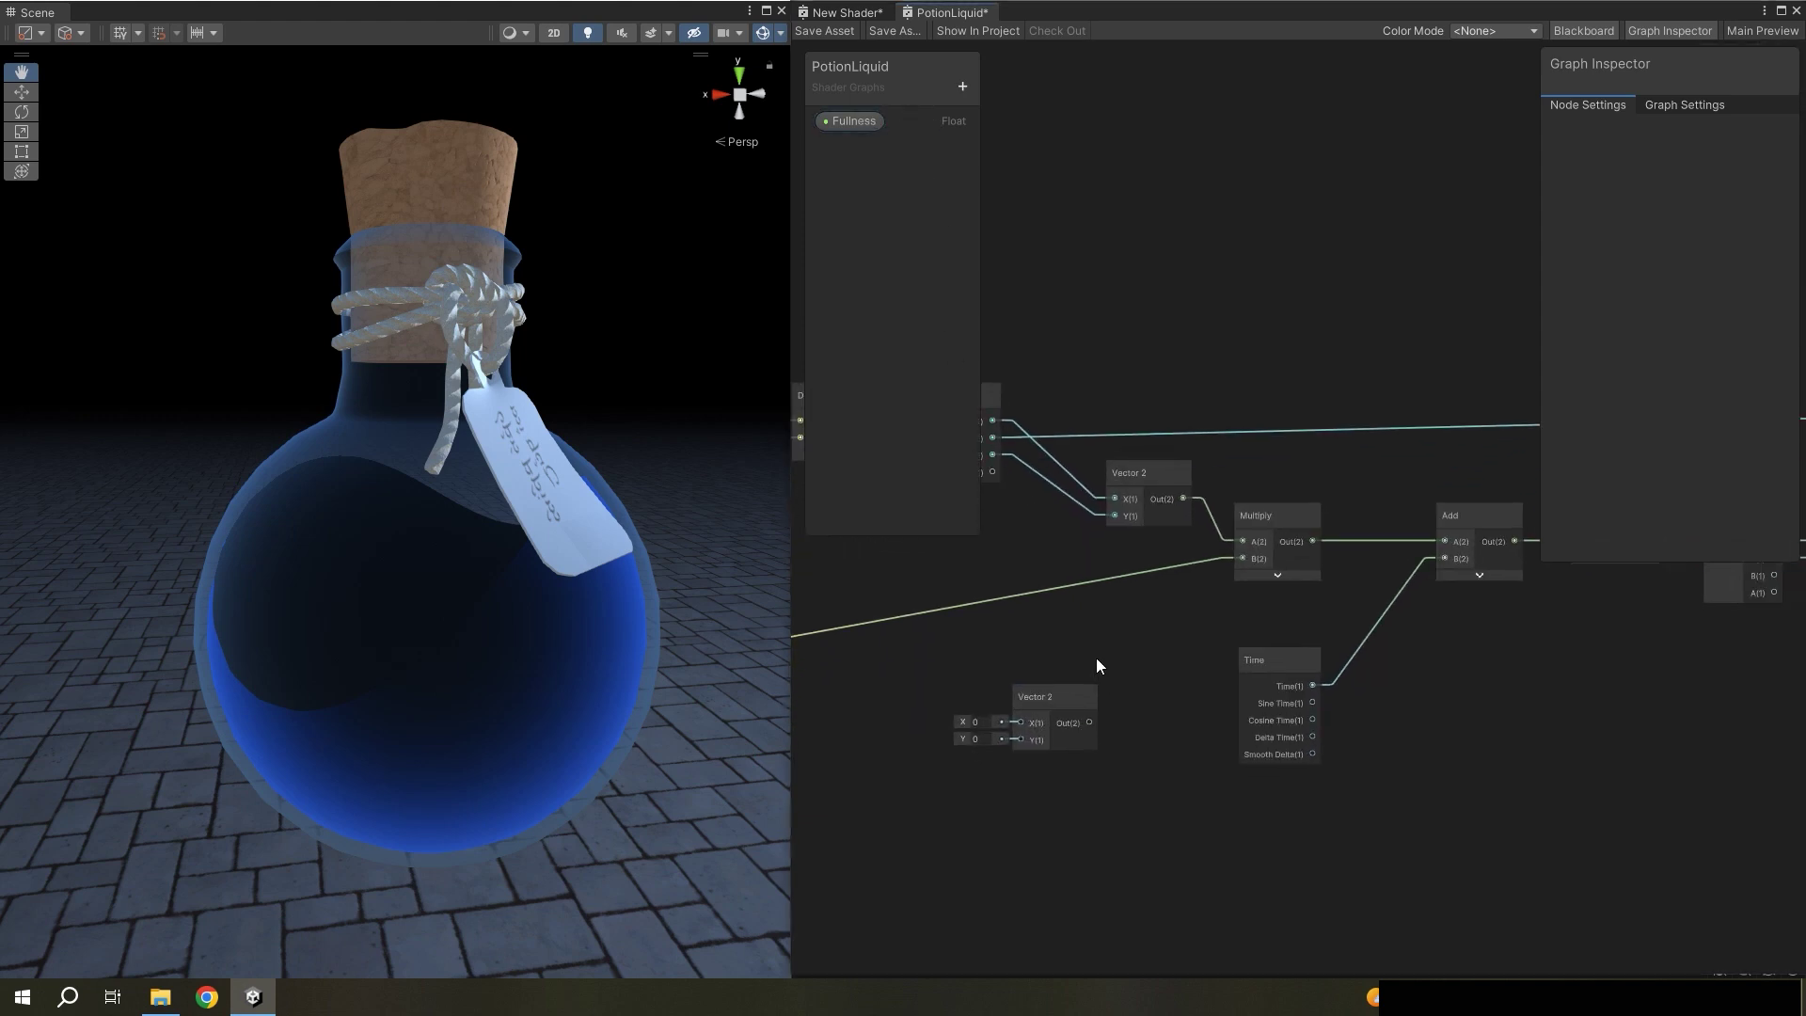
pyautogui.moveTo(1077, 704)
pyautogui.mouseDown()
pyautogui.moveTo(1119, 668)
pyautogui.moveTo(1069, 695)
pyautogui.mouseUp()
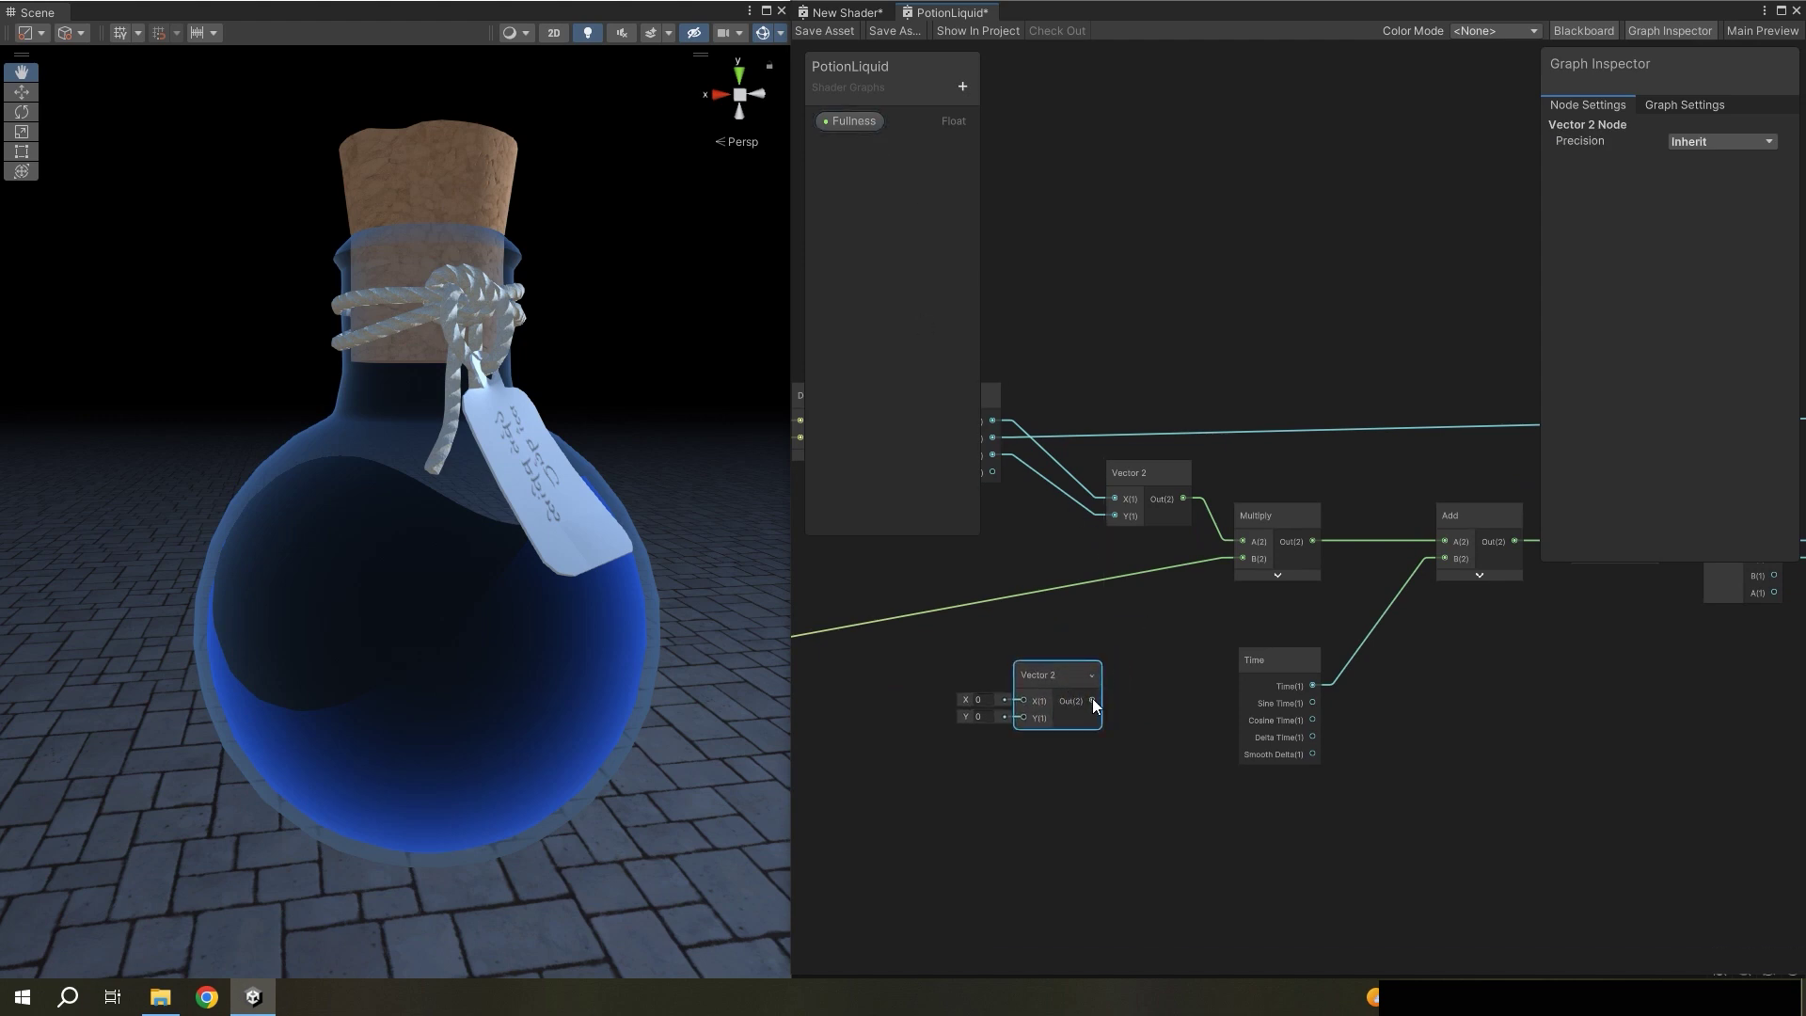
# - Divide the Vector 2 by the Object's Scale in a new Divide node
pyautogui.moveTo(1092, 701); pyautogui.dragTo(1159, 624)
pyautogui.write('mu')
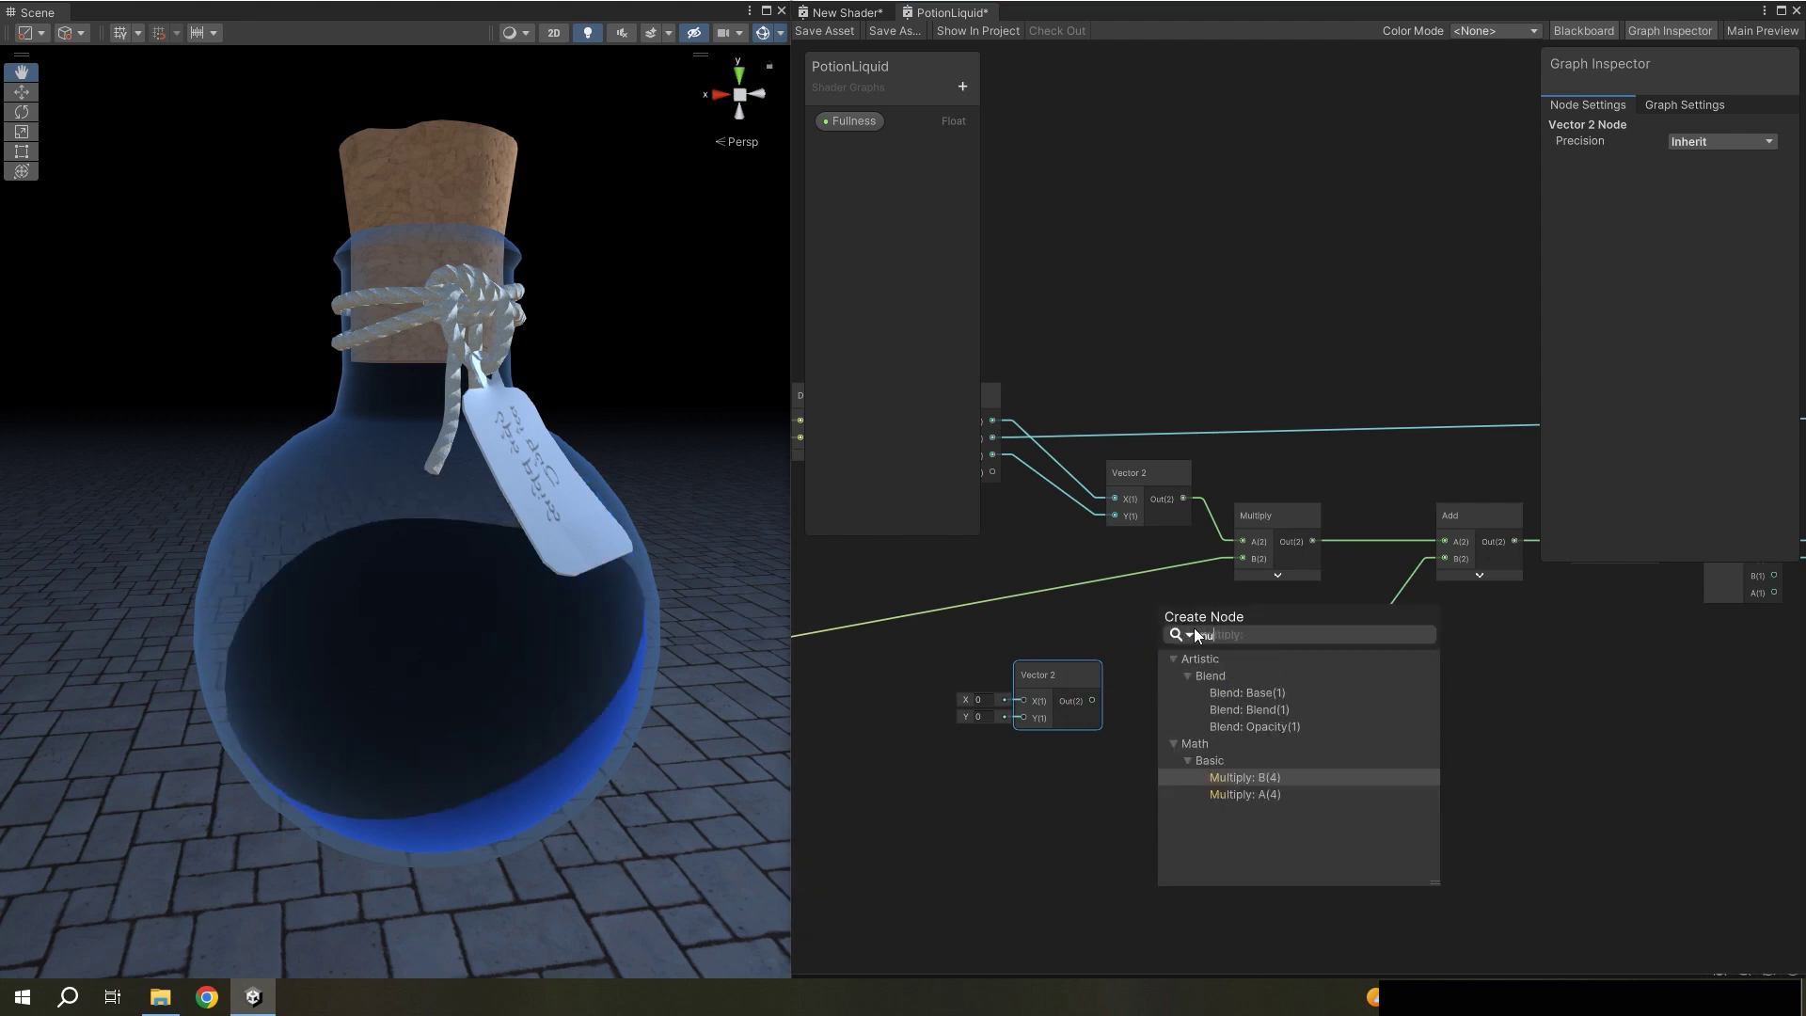
pyautogui.press('BackSpace')
pyautogui.press('BackSpace')
pyautogui.write('d')
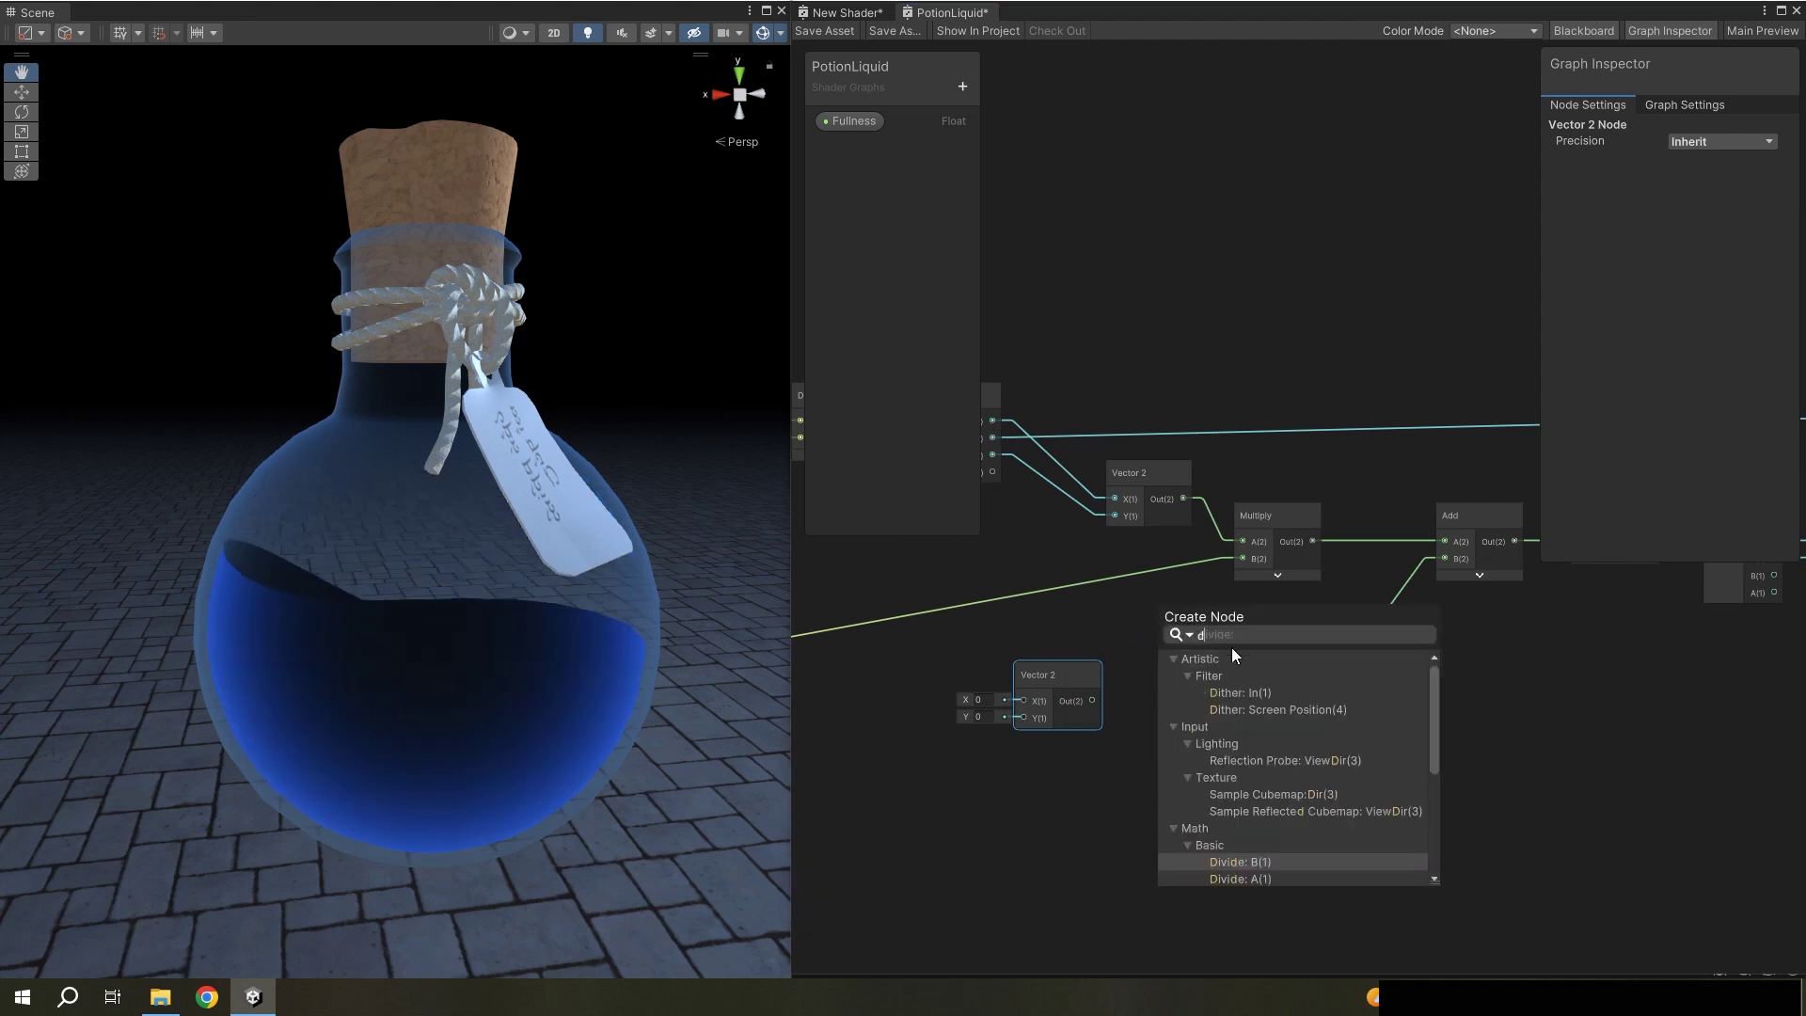
pyautogui.write('y')
pyautogui.press('BackSpace')
pyautogui.write('i')
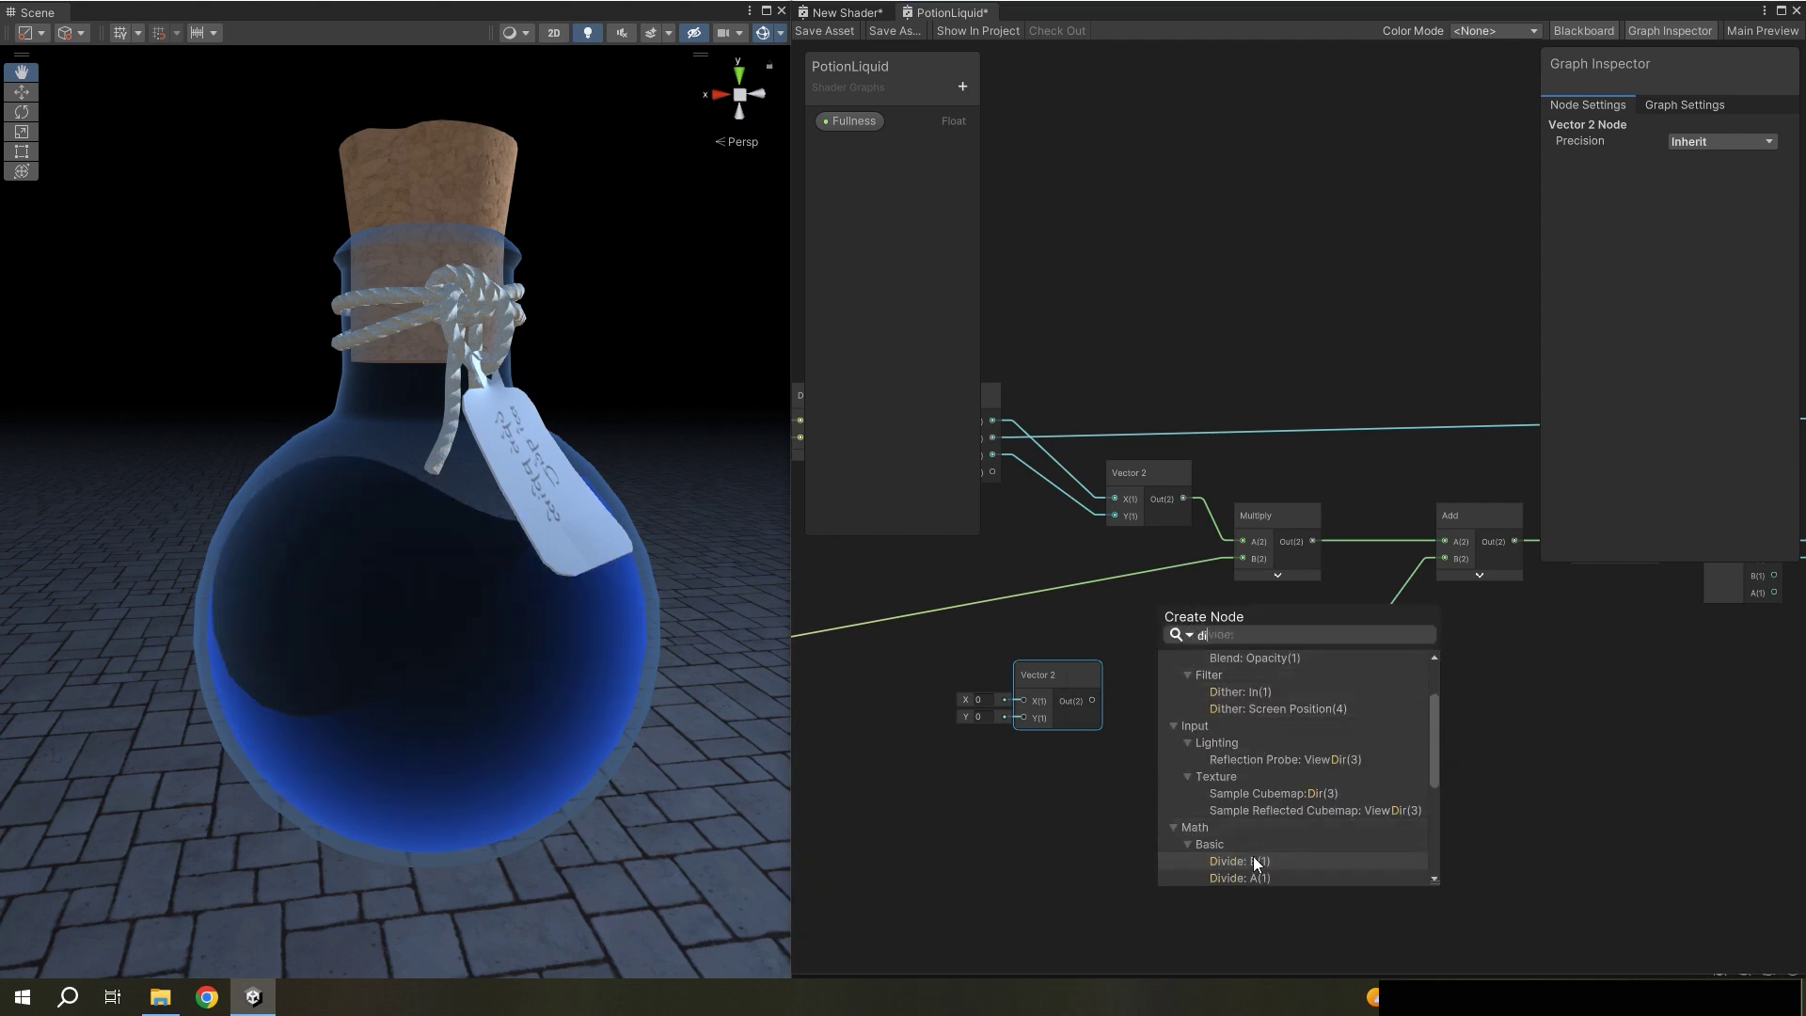
pyautogui.click(1254, 880)
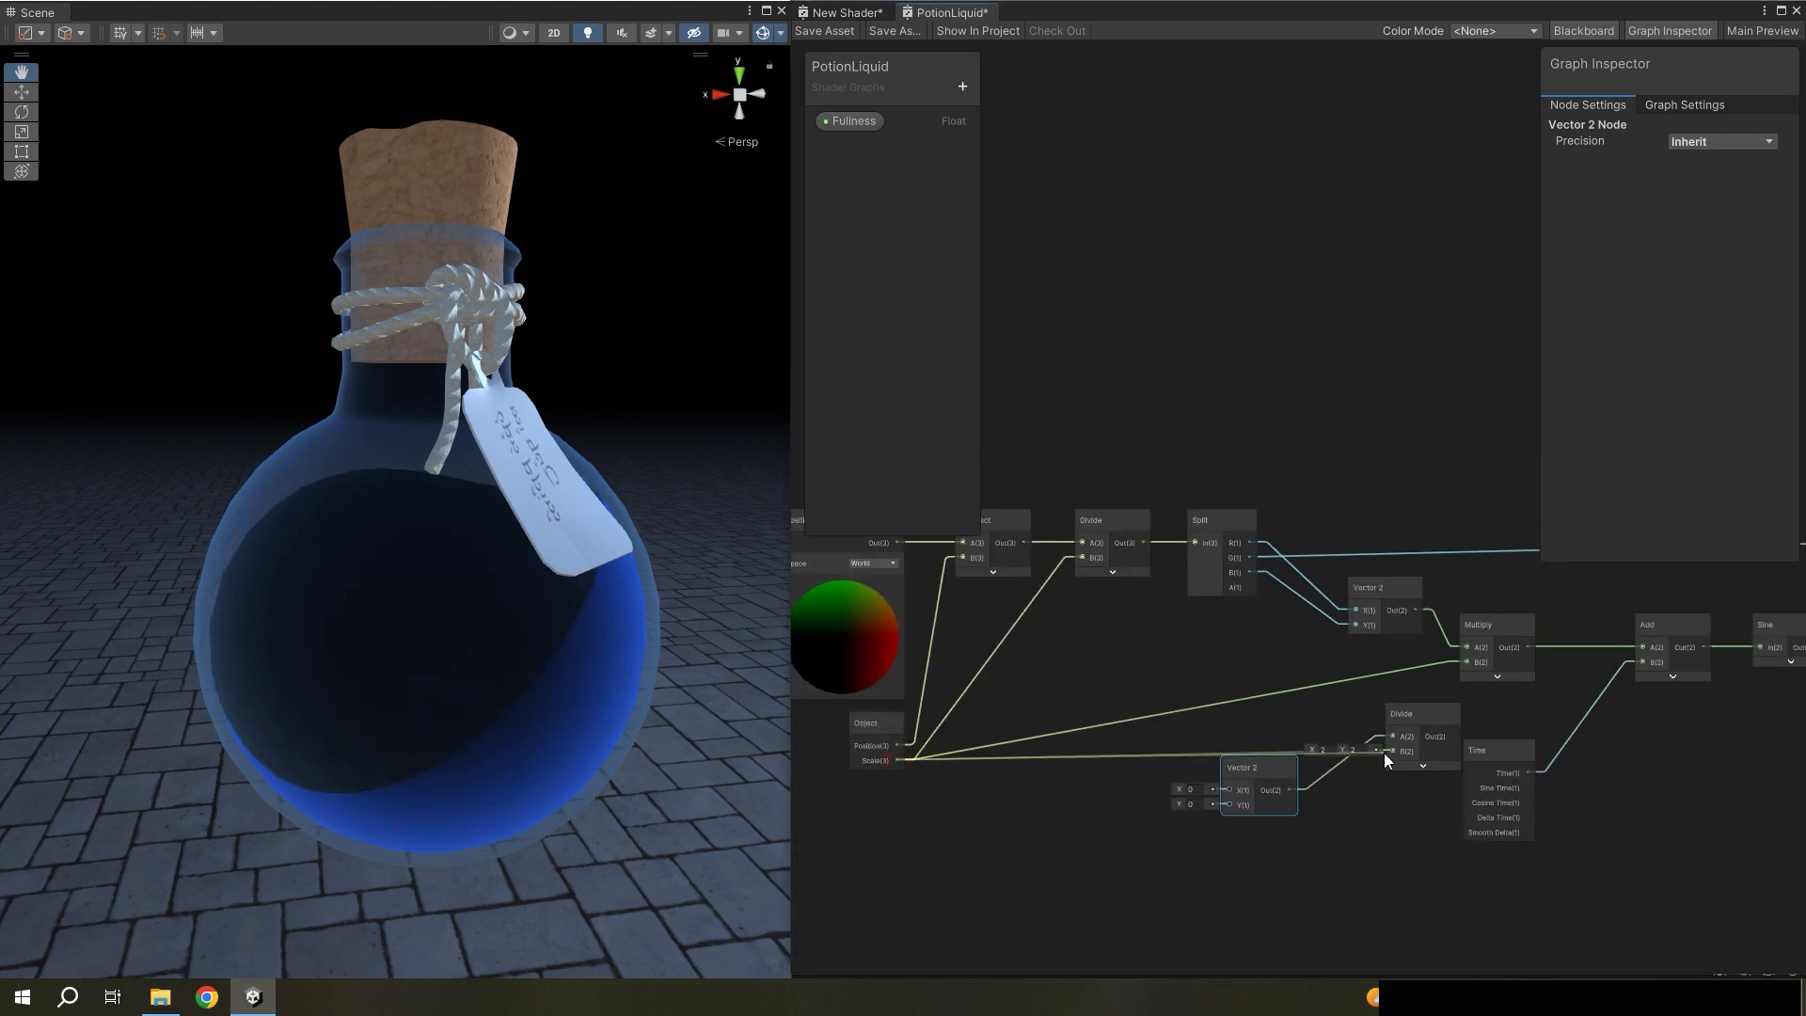
pyautogui.moveTo(901, 762); pyautogui.dragTo(1390, 751)
pyautogui.click(1419, 739)
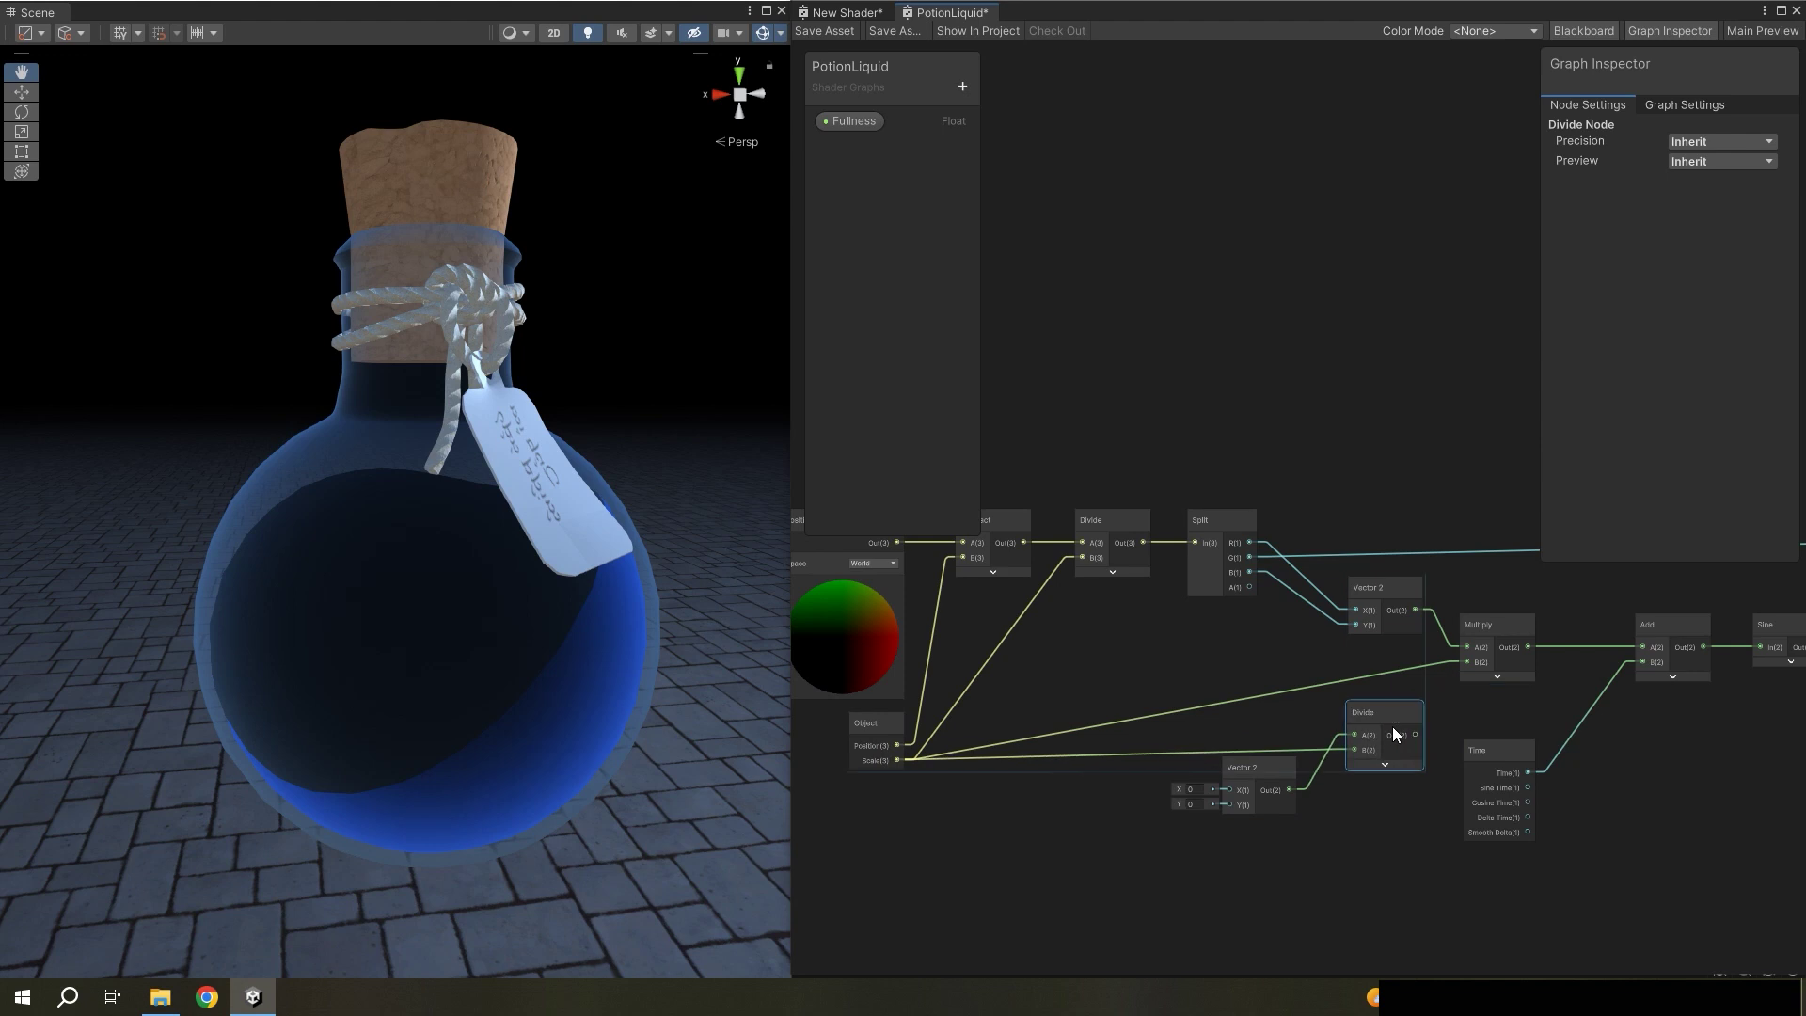
pyautogui.moveTo(1492, 758); pyautogui.dragTo(1509, 766)
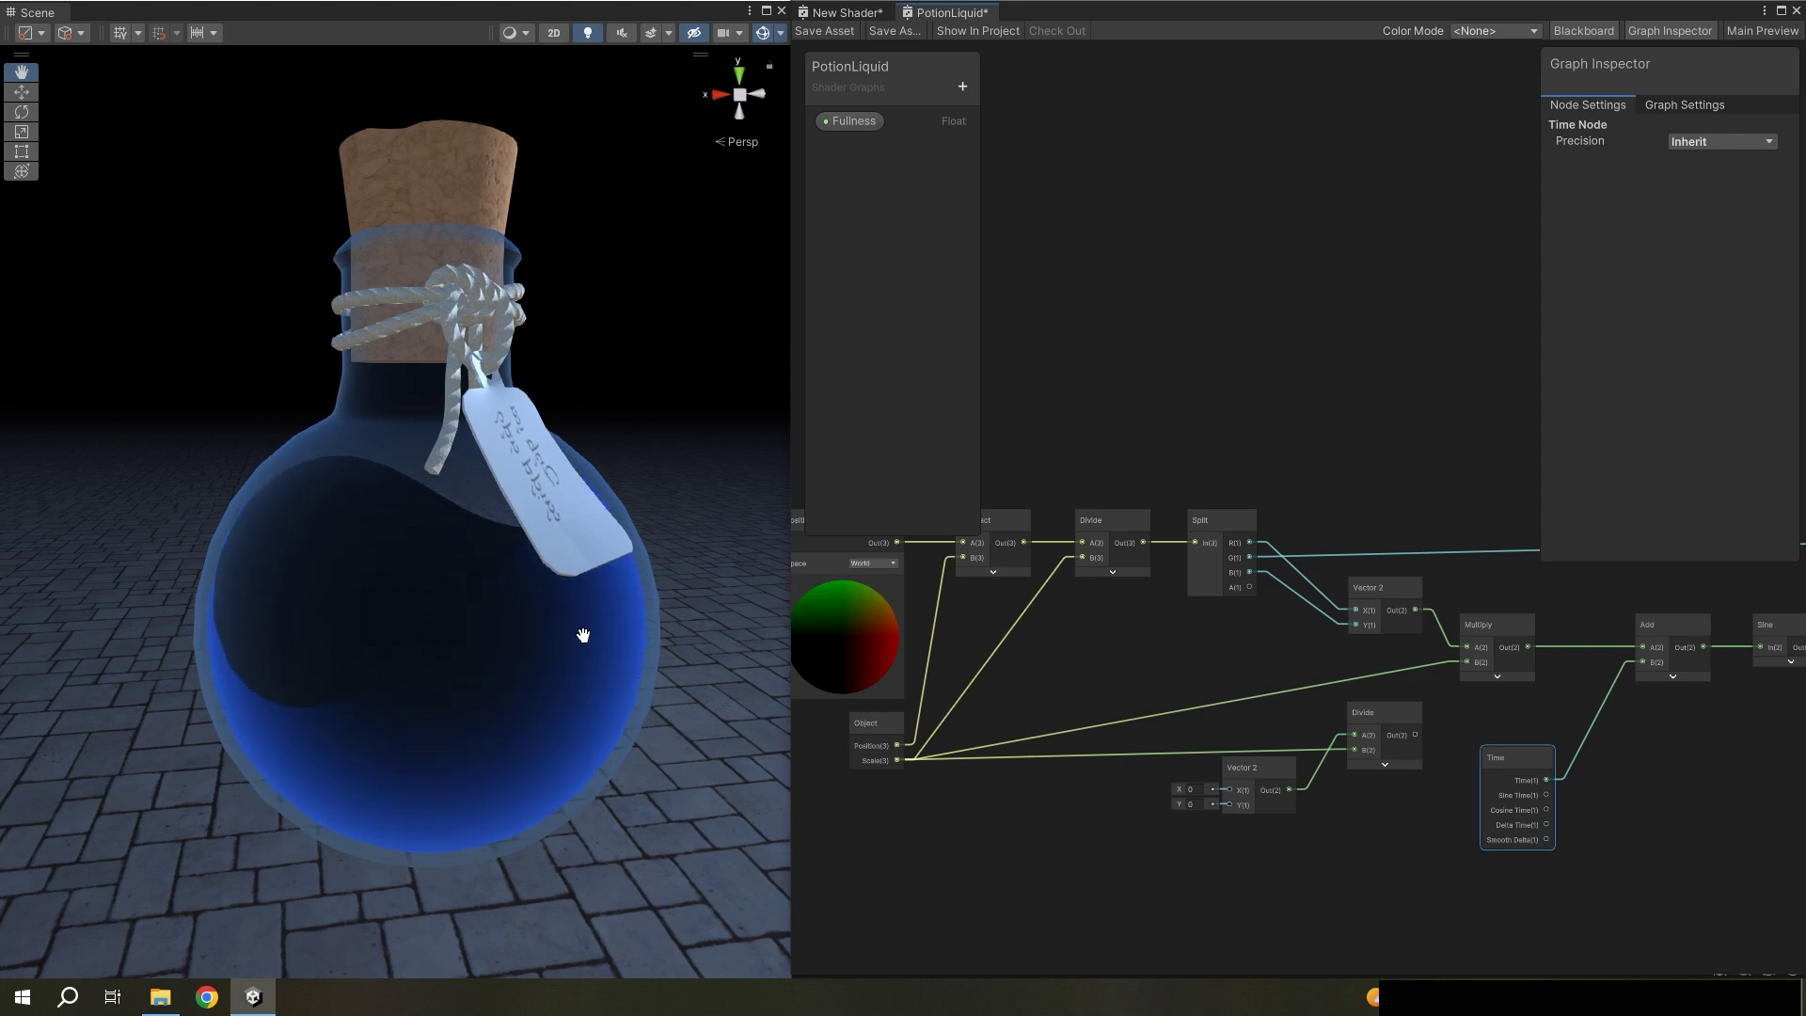
# - Add a Multiply node from the Divide output and wire the upper Multiply result into it
pyautogui.moveTo(1380, 797); pyautogui.dragTo(1063, 771, button='middle')
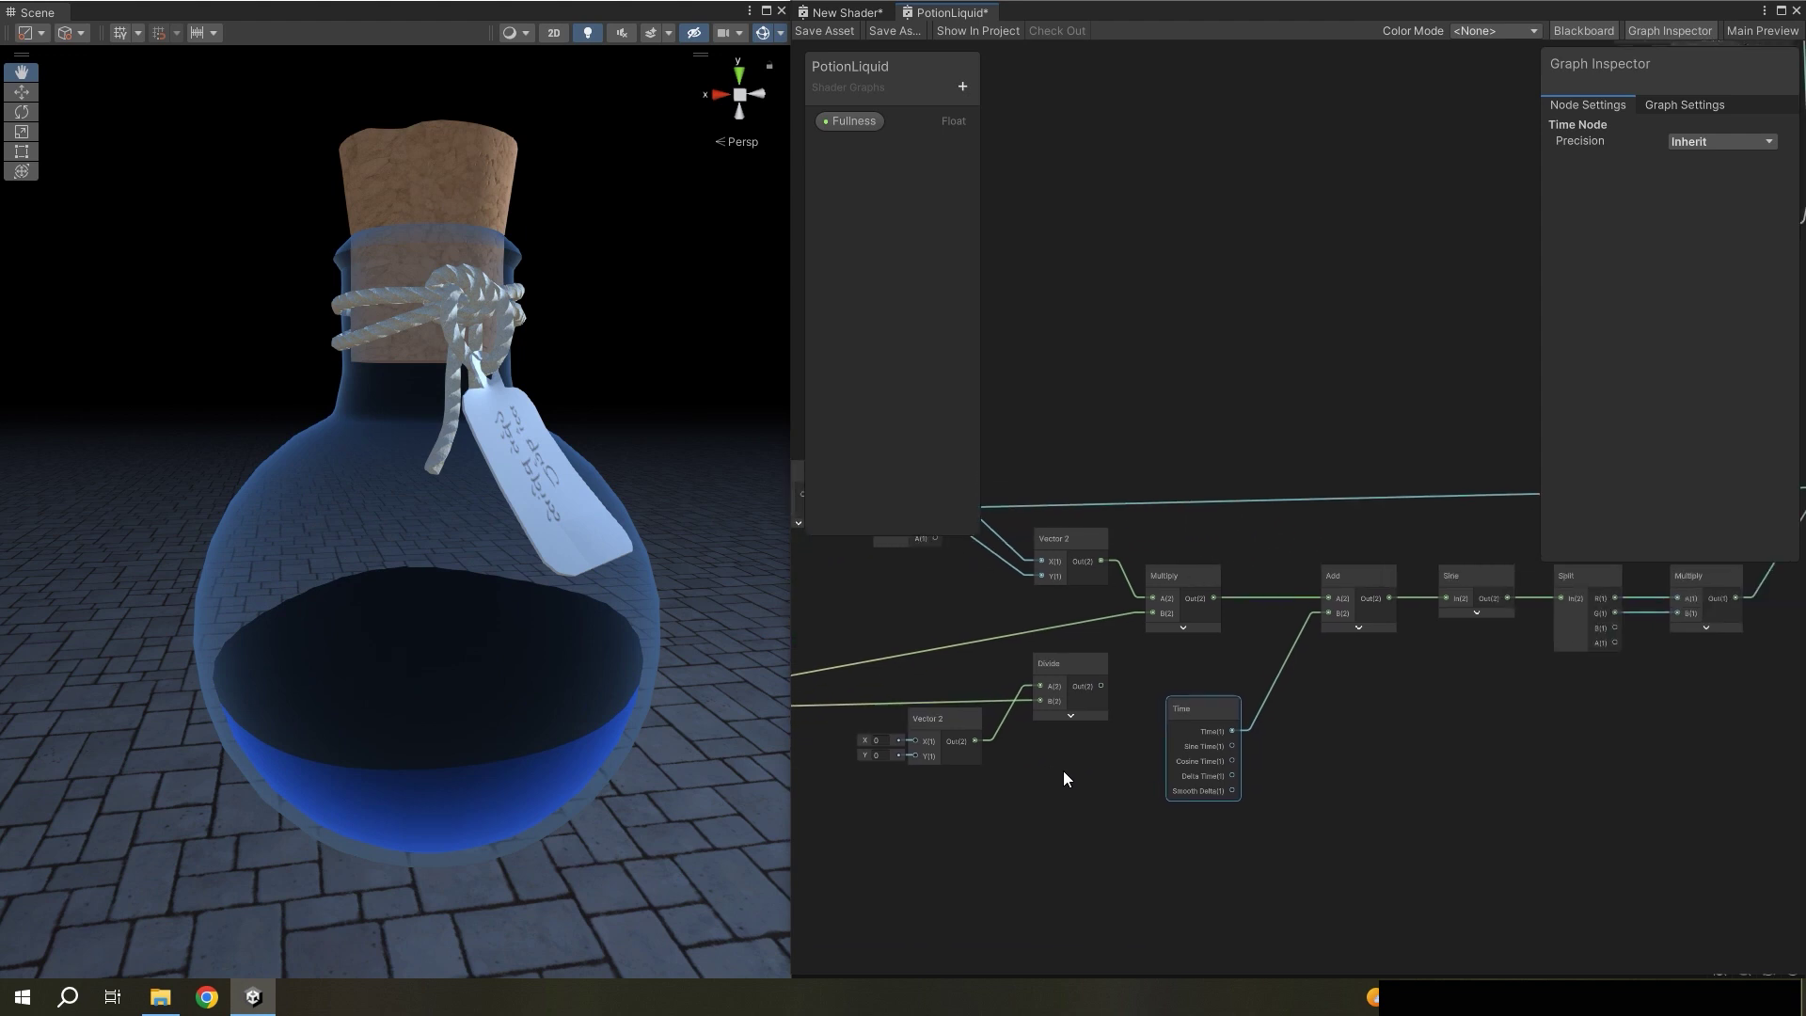
pyautogui.scroll(-3, 1105, 723)
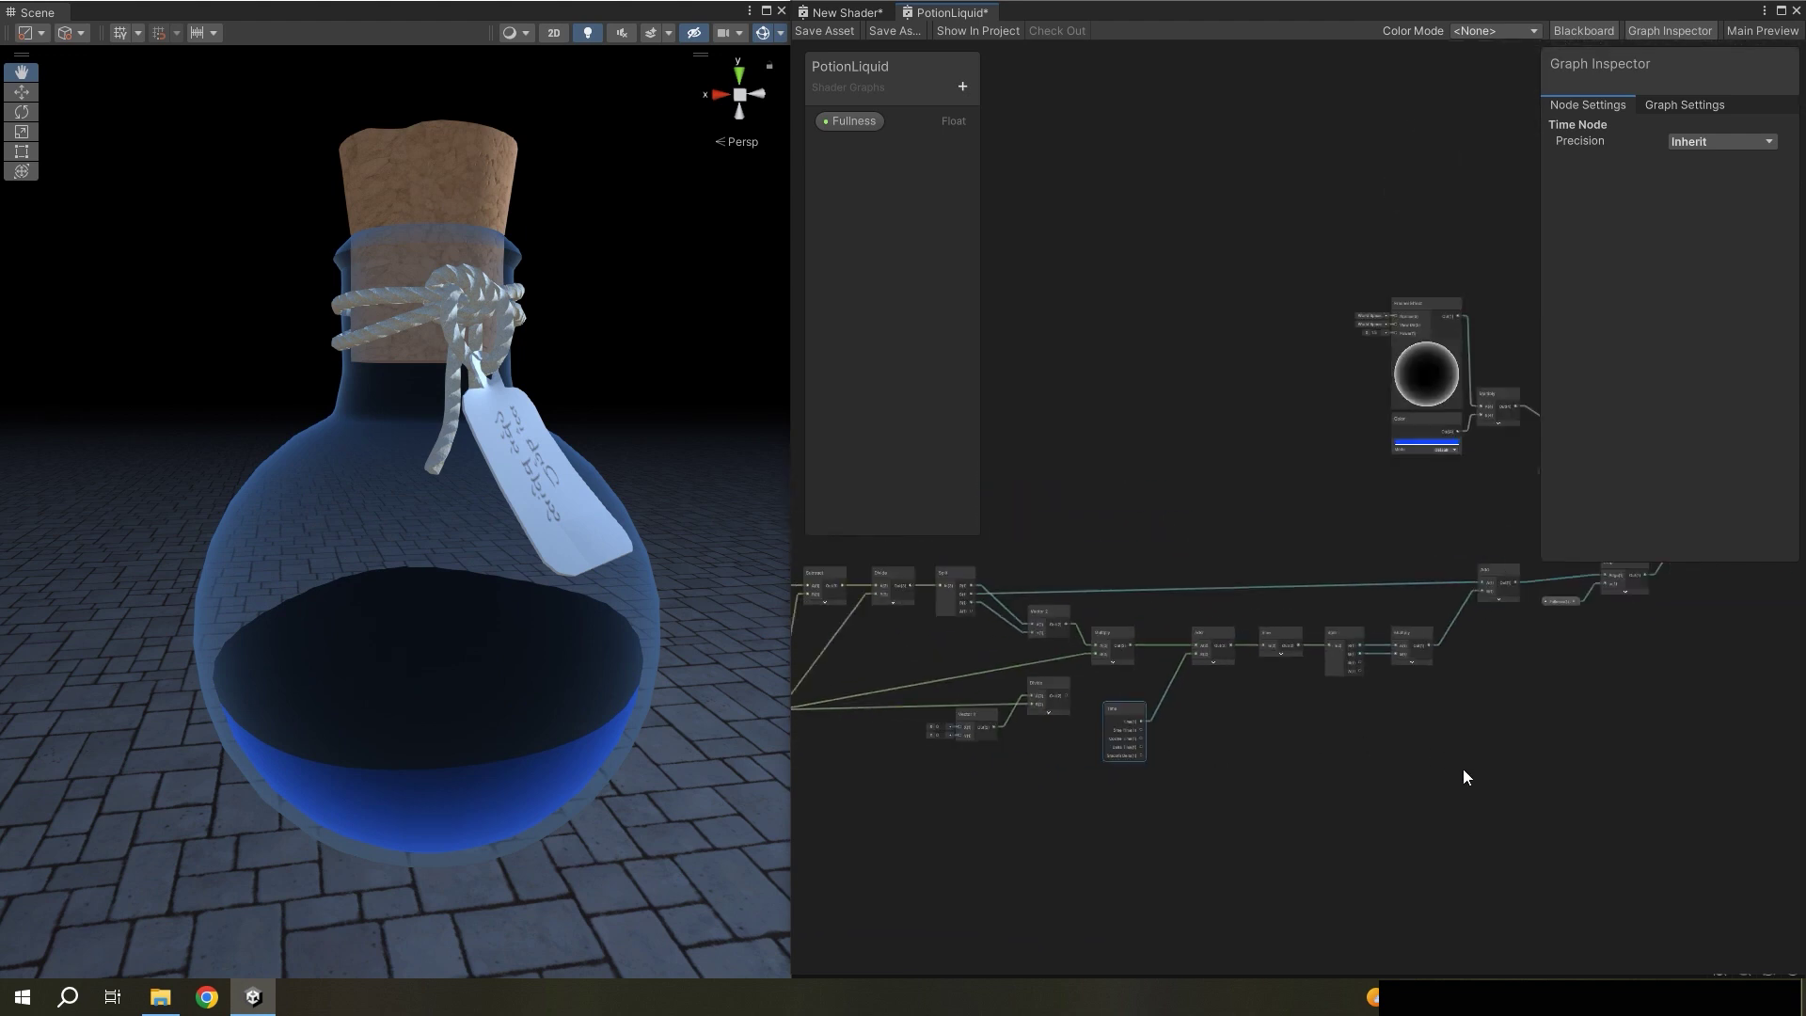
pyautogui.moveTo(1468, 801); pyautogui.dragTo(1363, 787)
pyautogui.moveTo(1233, 798); pyautogui.dragTo(1558, 782, button='middle')
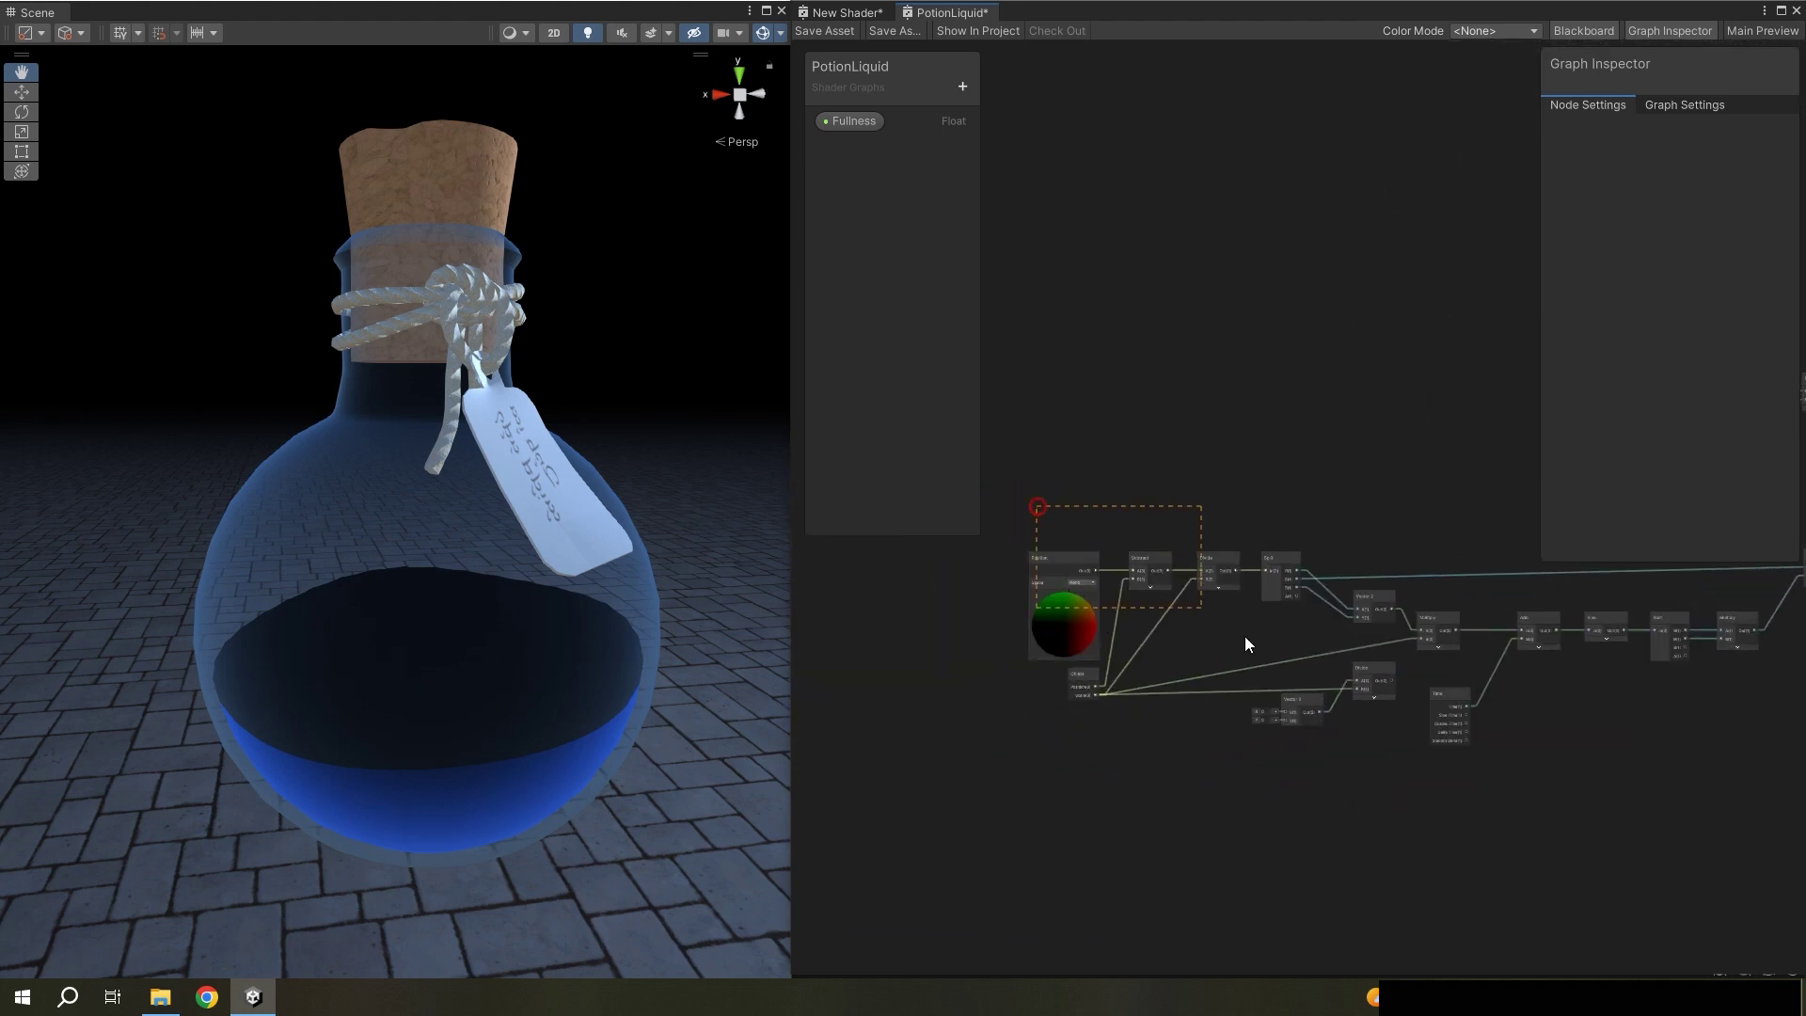
pyautogui.moveTo(1430, 746); pyautogui.dragTo(1430, 749)
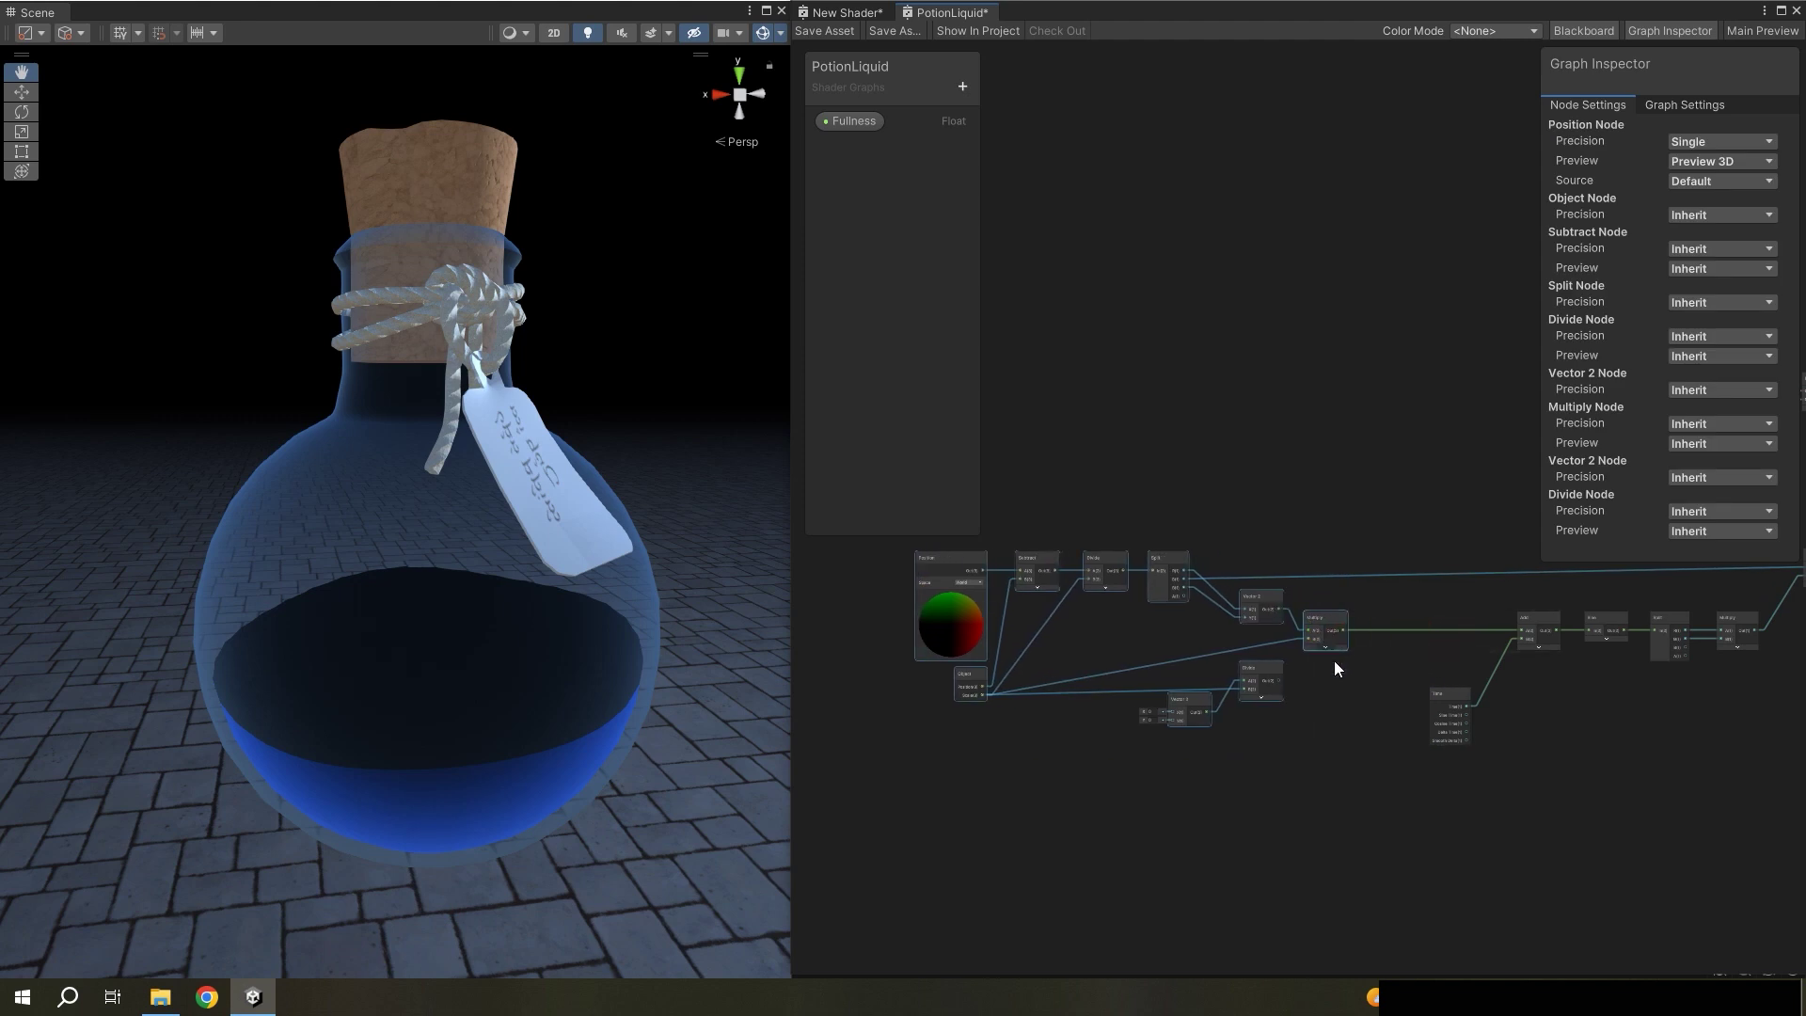
pyautogui.scroll(5, 1334, 660)
pyautogui.click(1315, 680)
pyautogui.moveTo(1433, 705); pyautogui.dragTo(1437, 703)
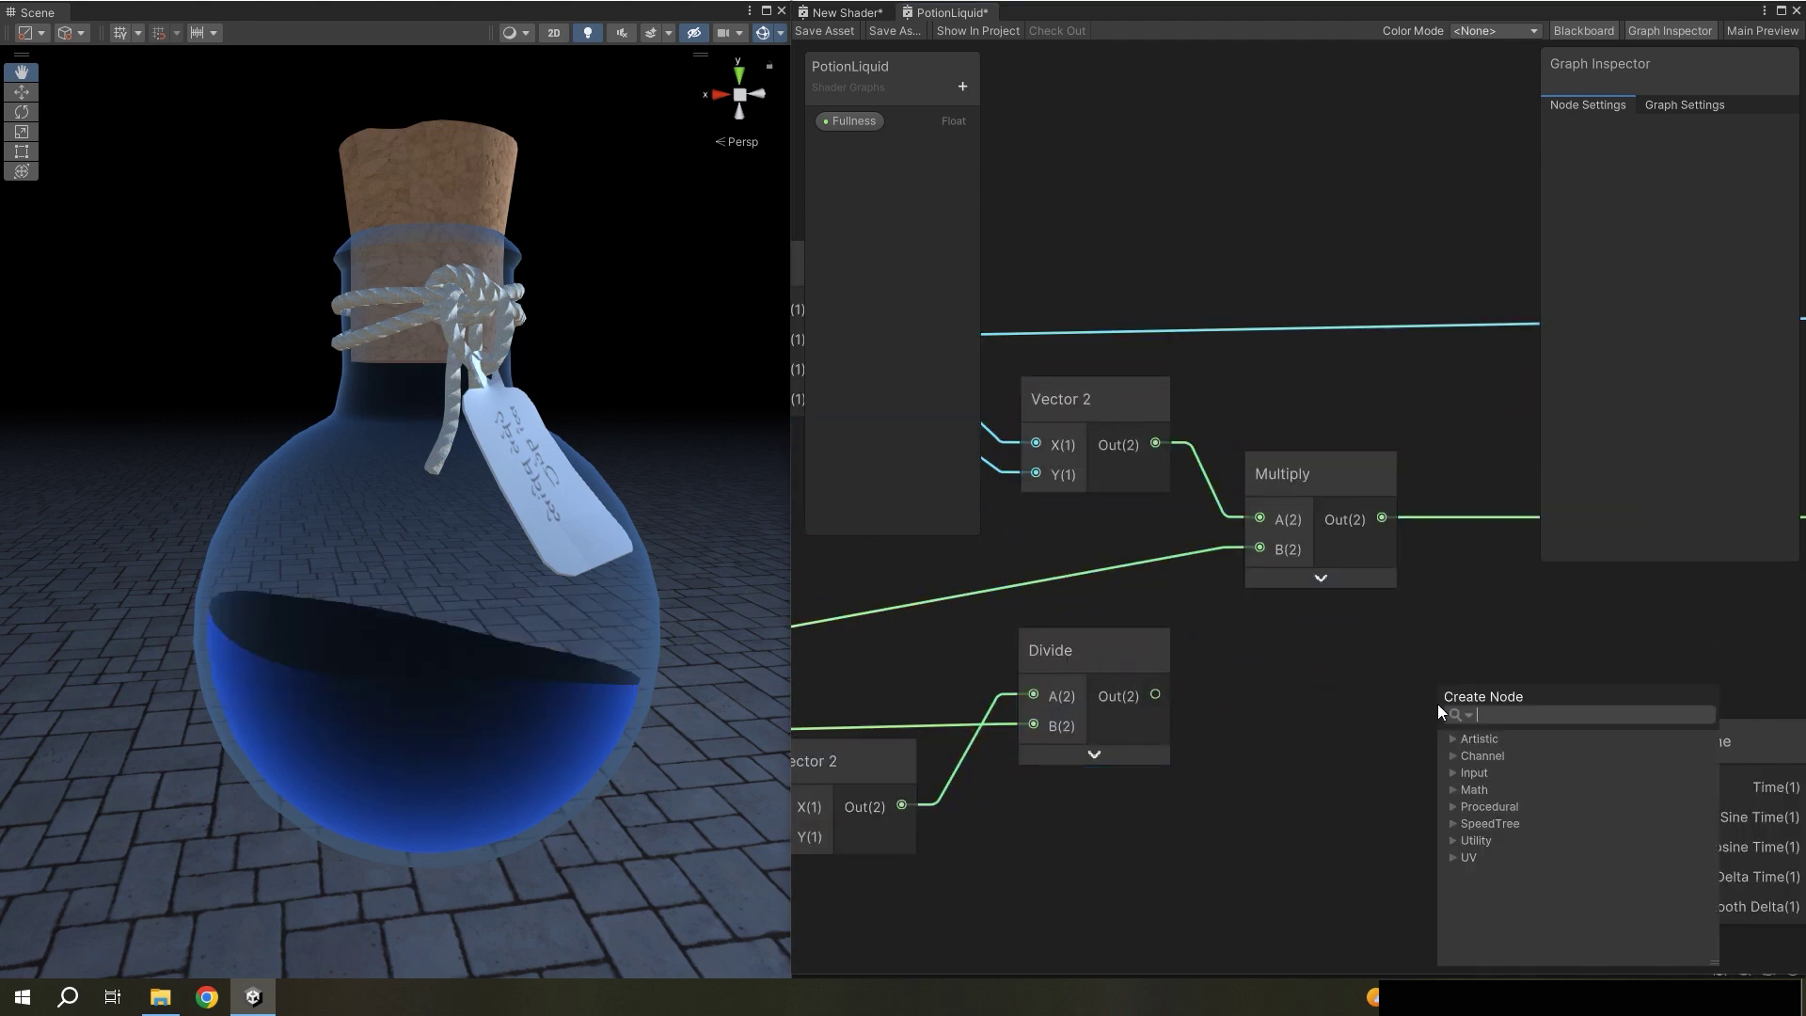
pyautogui.write('mu')
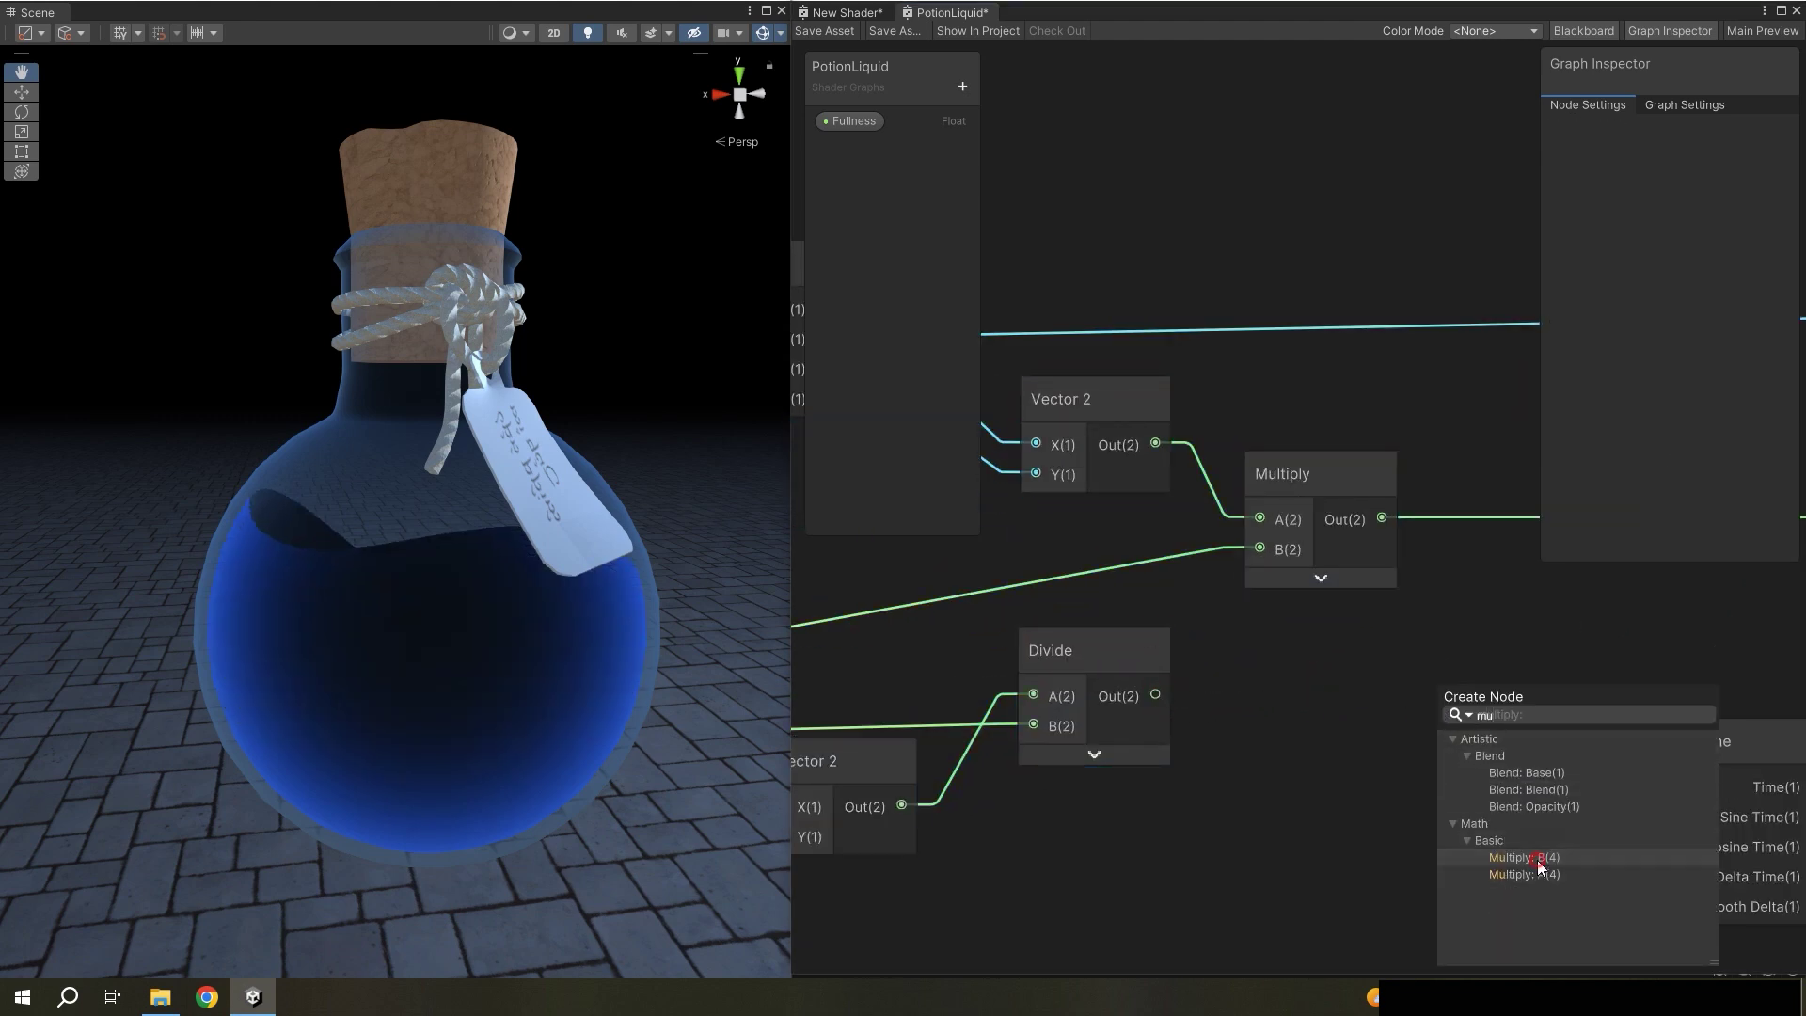
pyautogui.click(1537, 860)
pyautogui.scroll(-2, 1520, 747)
pyautogui.moveTo(1520, 737); pyautogui.dragTo(1263, 749, button='middle')
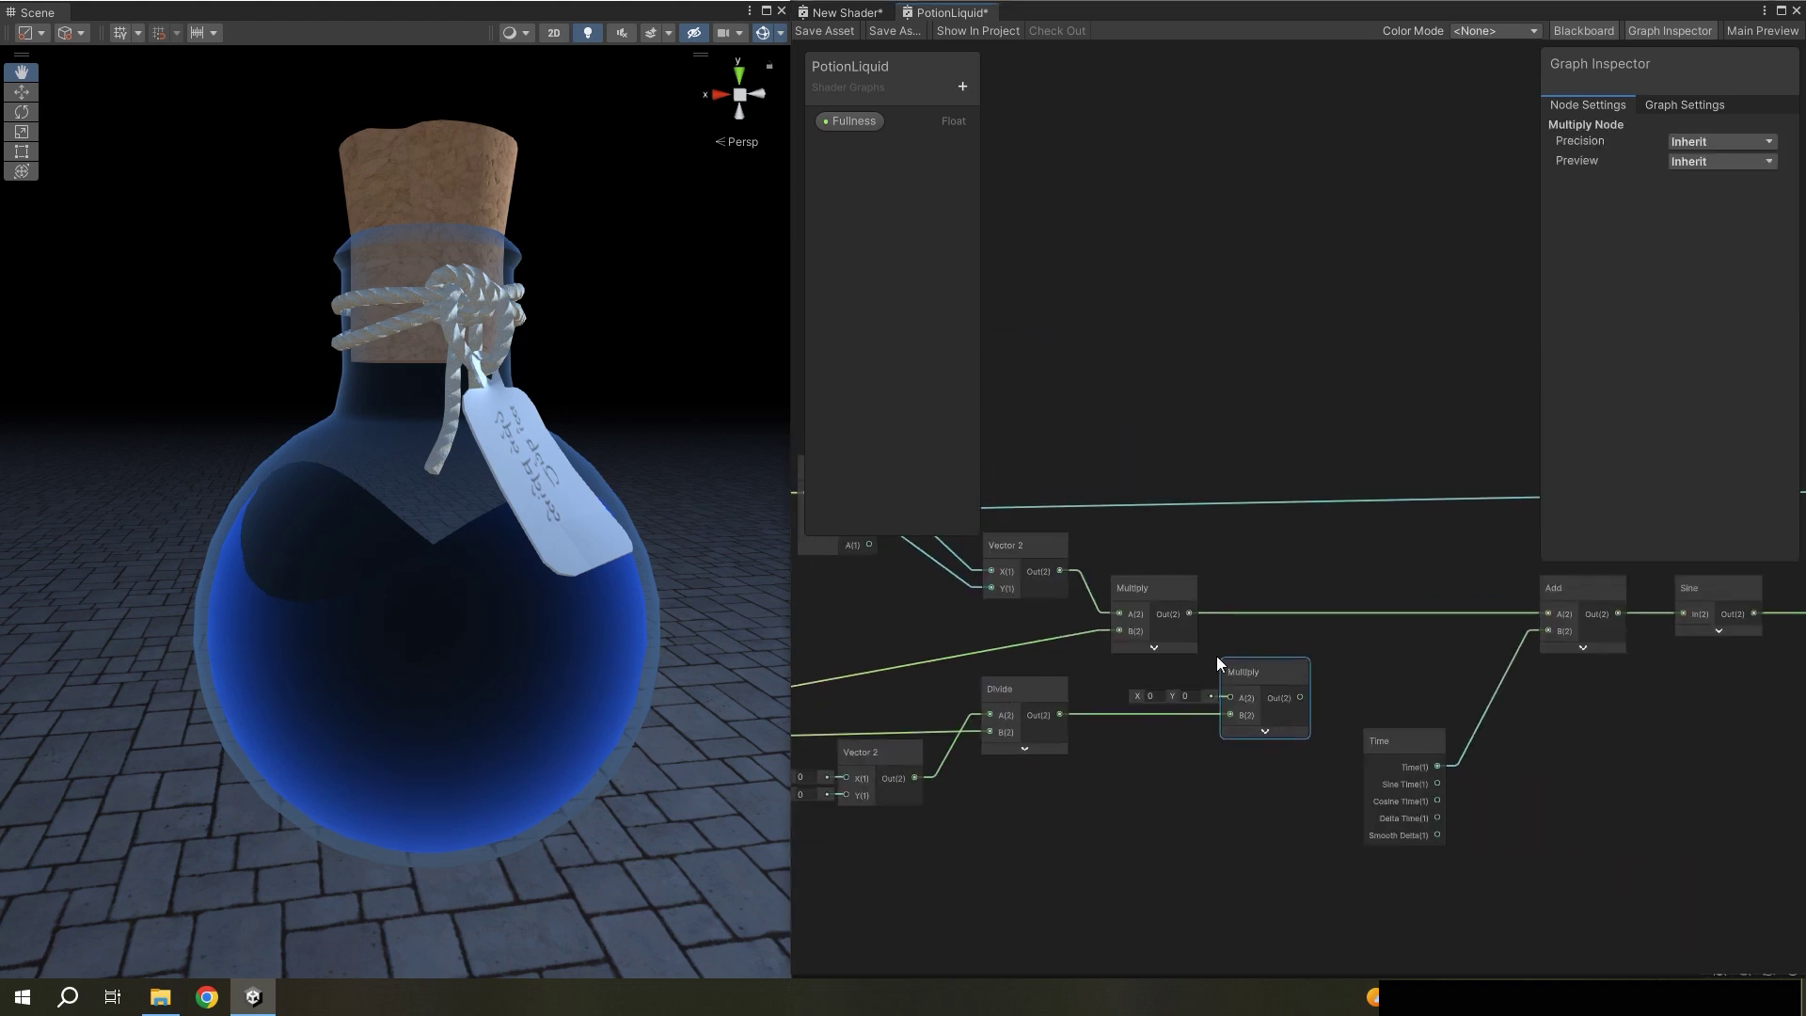
pyautogui.moveTo(1235, 691); pyautogui.dragTo(1330, 686)
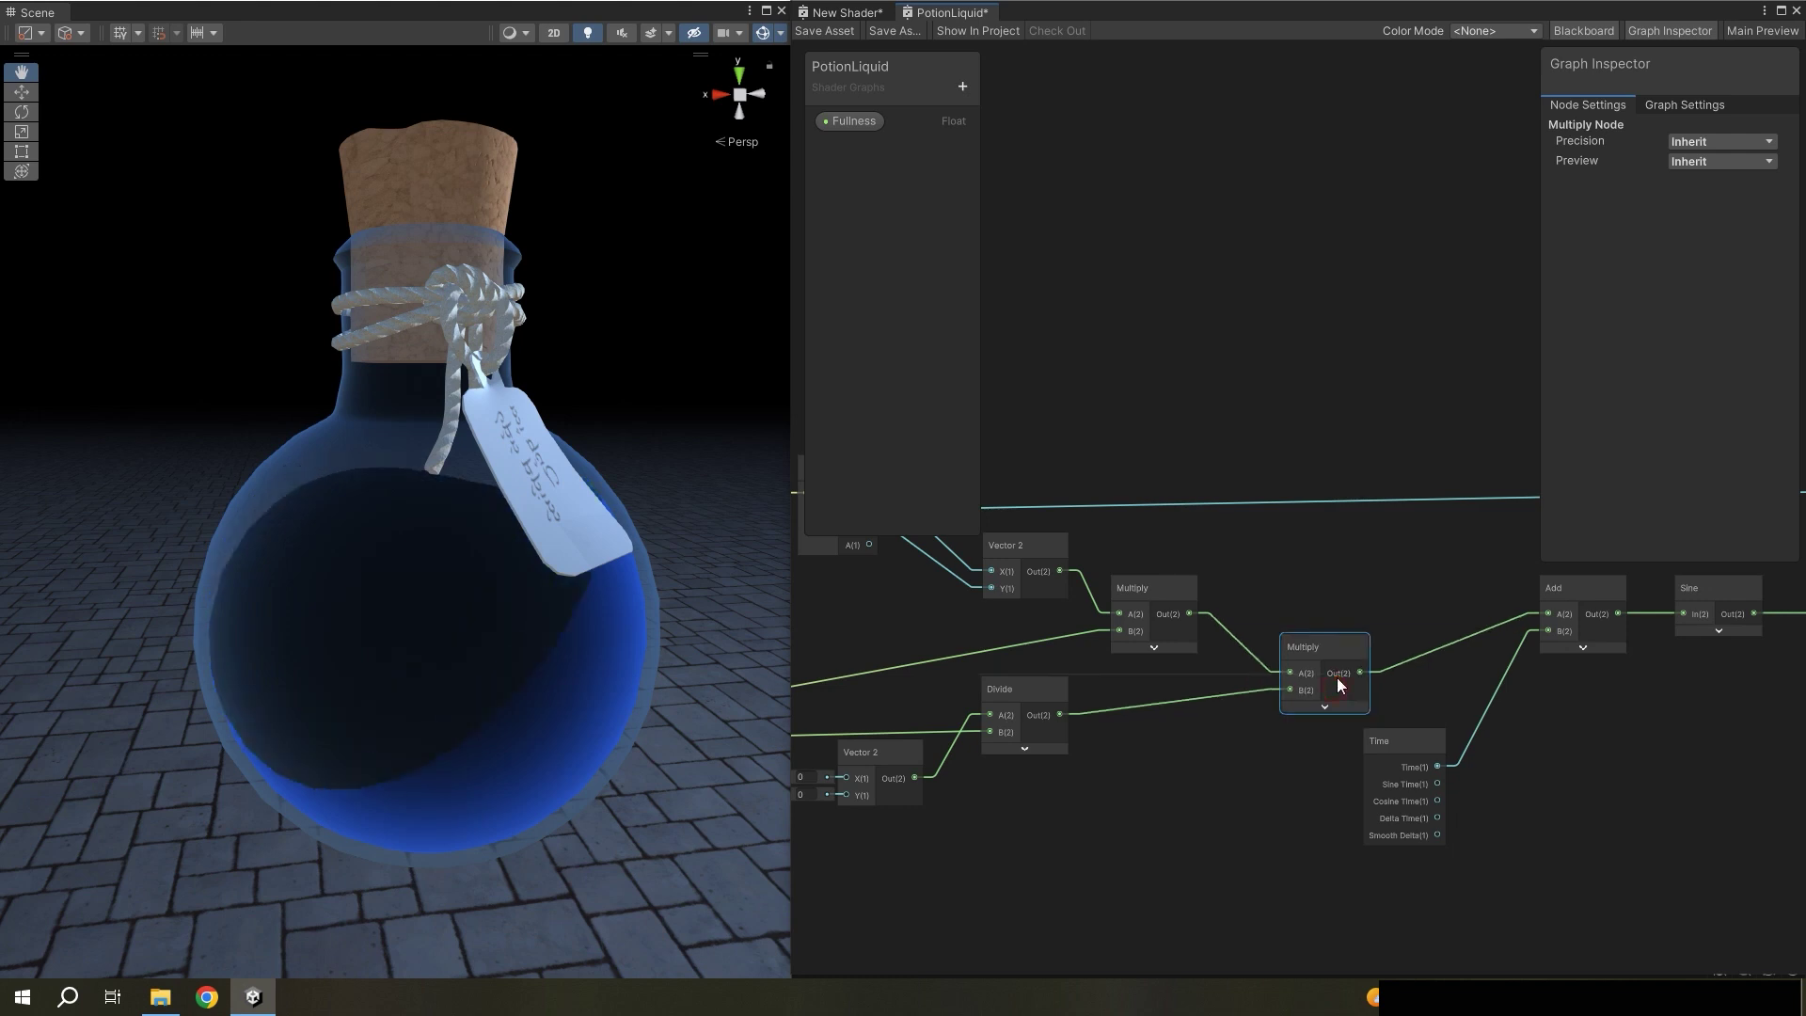
# - Set the Vector 2 to (4, 4), save the graph, and view the bottle from the side
pyautogui.scroll(1, 1336, 677)
pyautogui.moveTo(1274, 766); pyautogui.dragTo(1209, 712, button='middle')
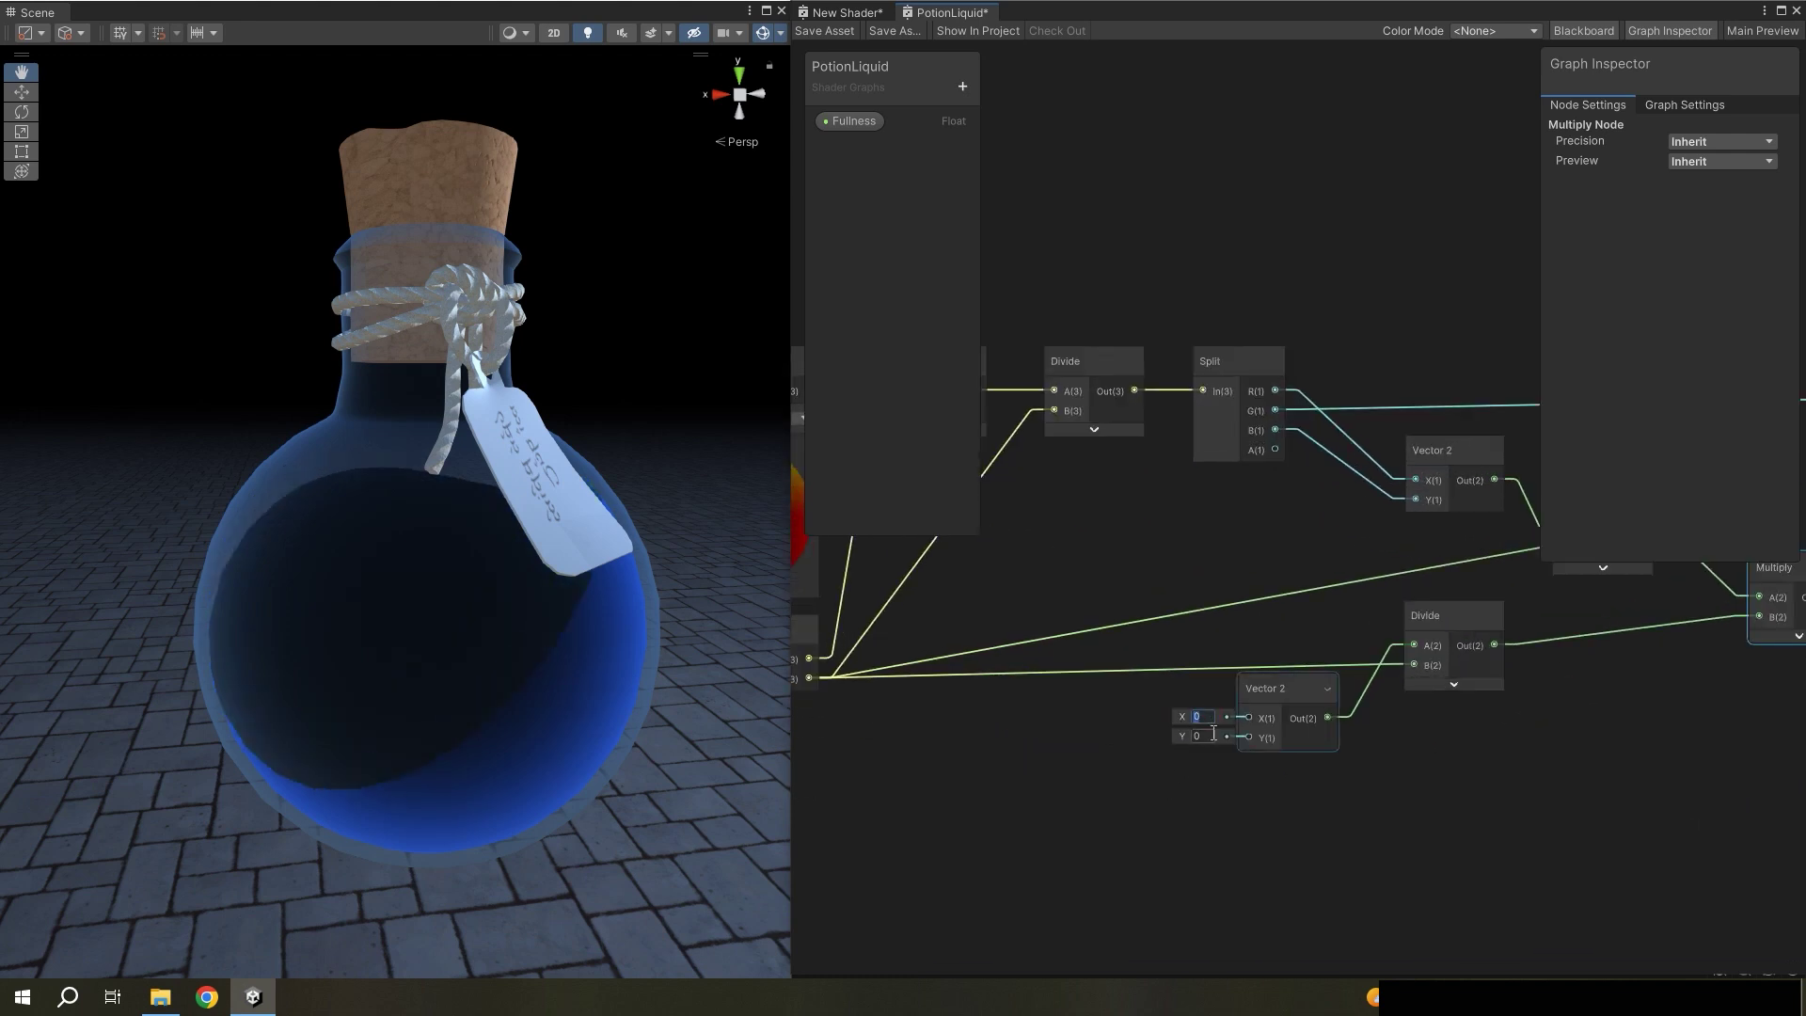
pyautogui.write('4')
pyautogui.press('Tab')
pyautogui.write('4')
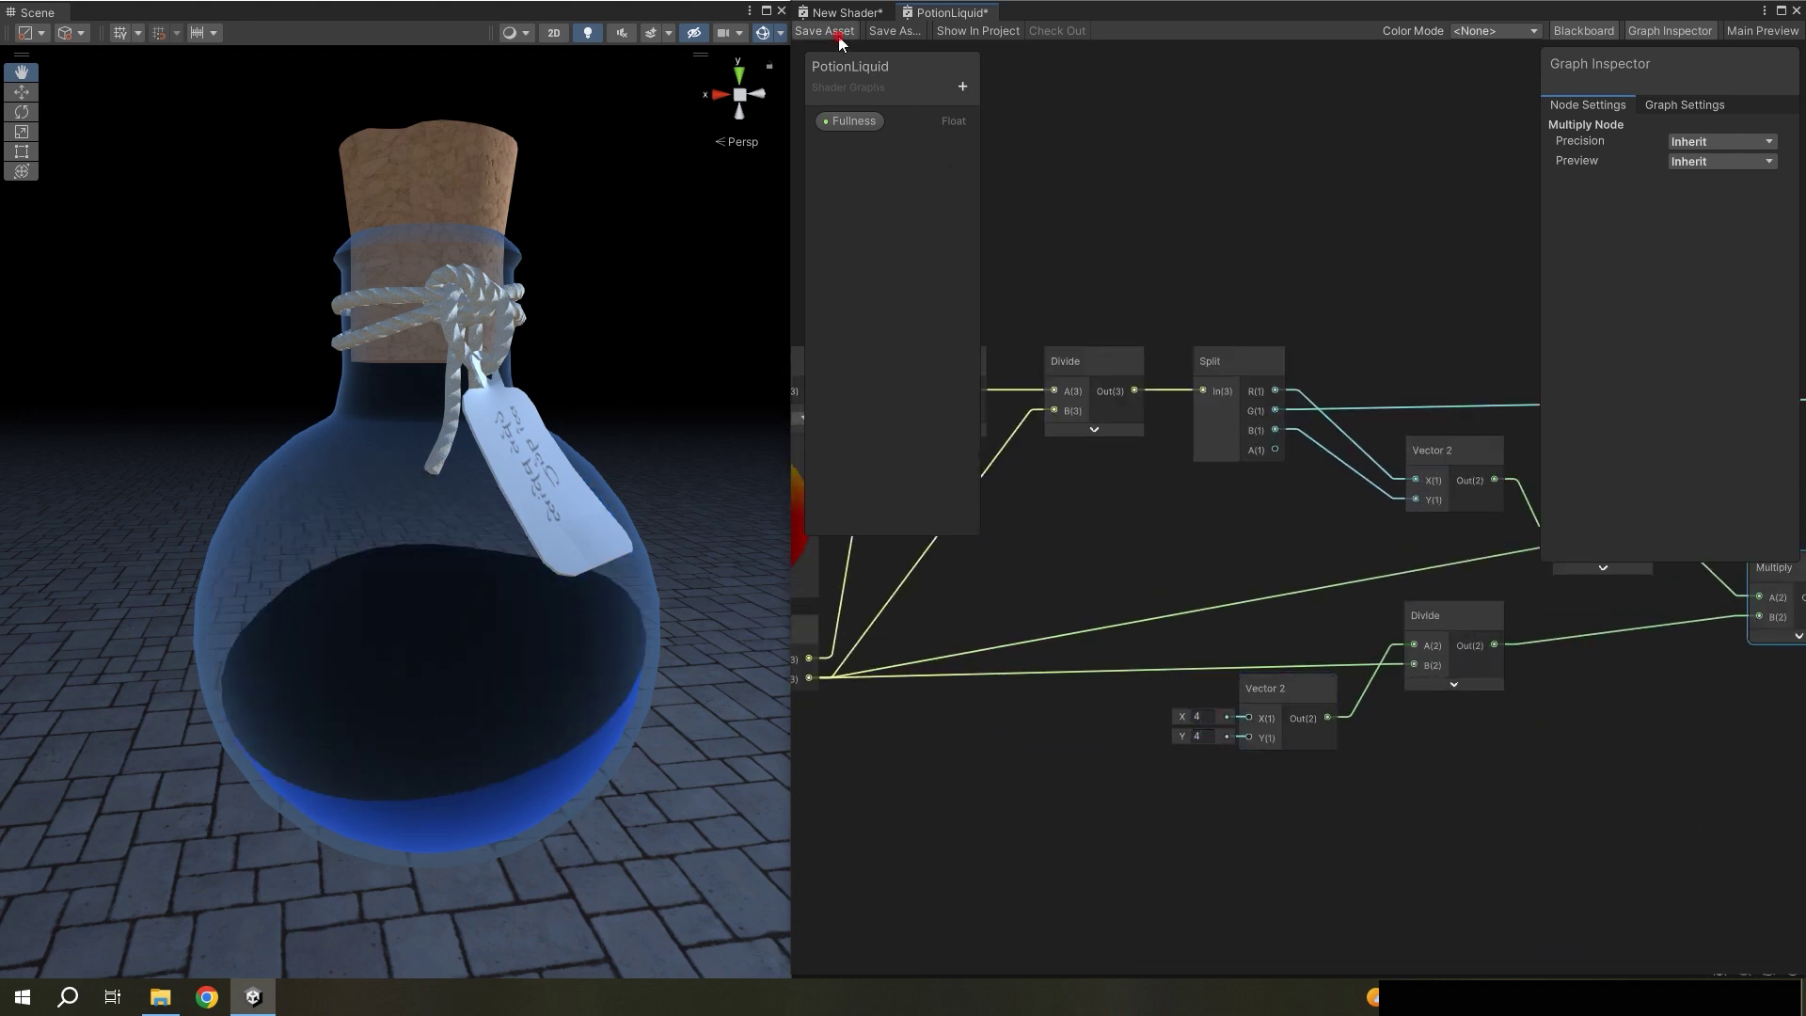
pyautogui.click(840, 31)
pyautogui.keyDown('alt'); pyautogui.moveTo(508, 546); pyautogui.dragTo(529, 600); pyautogui.keyUp('alt')
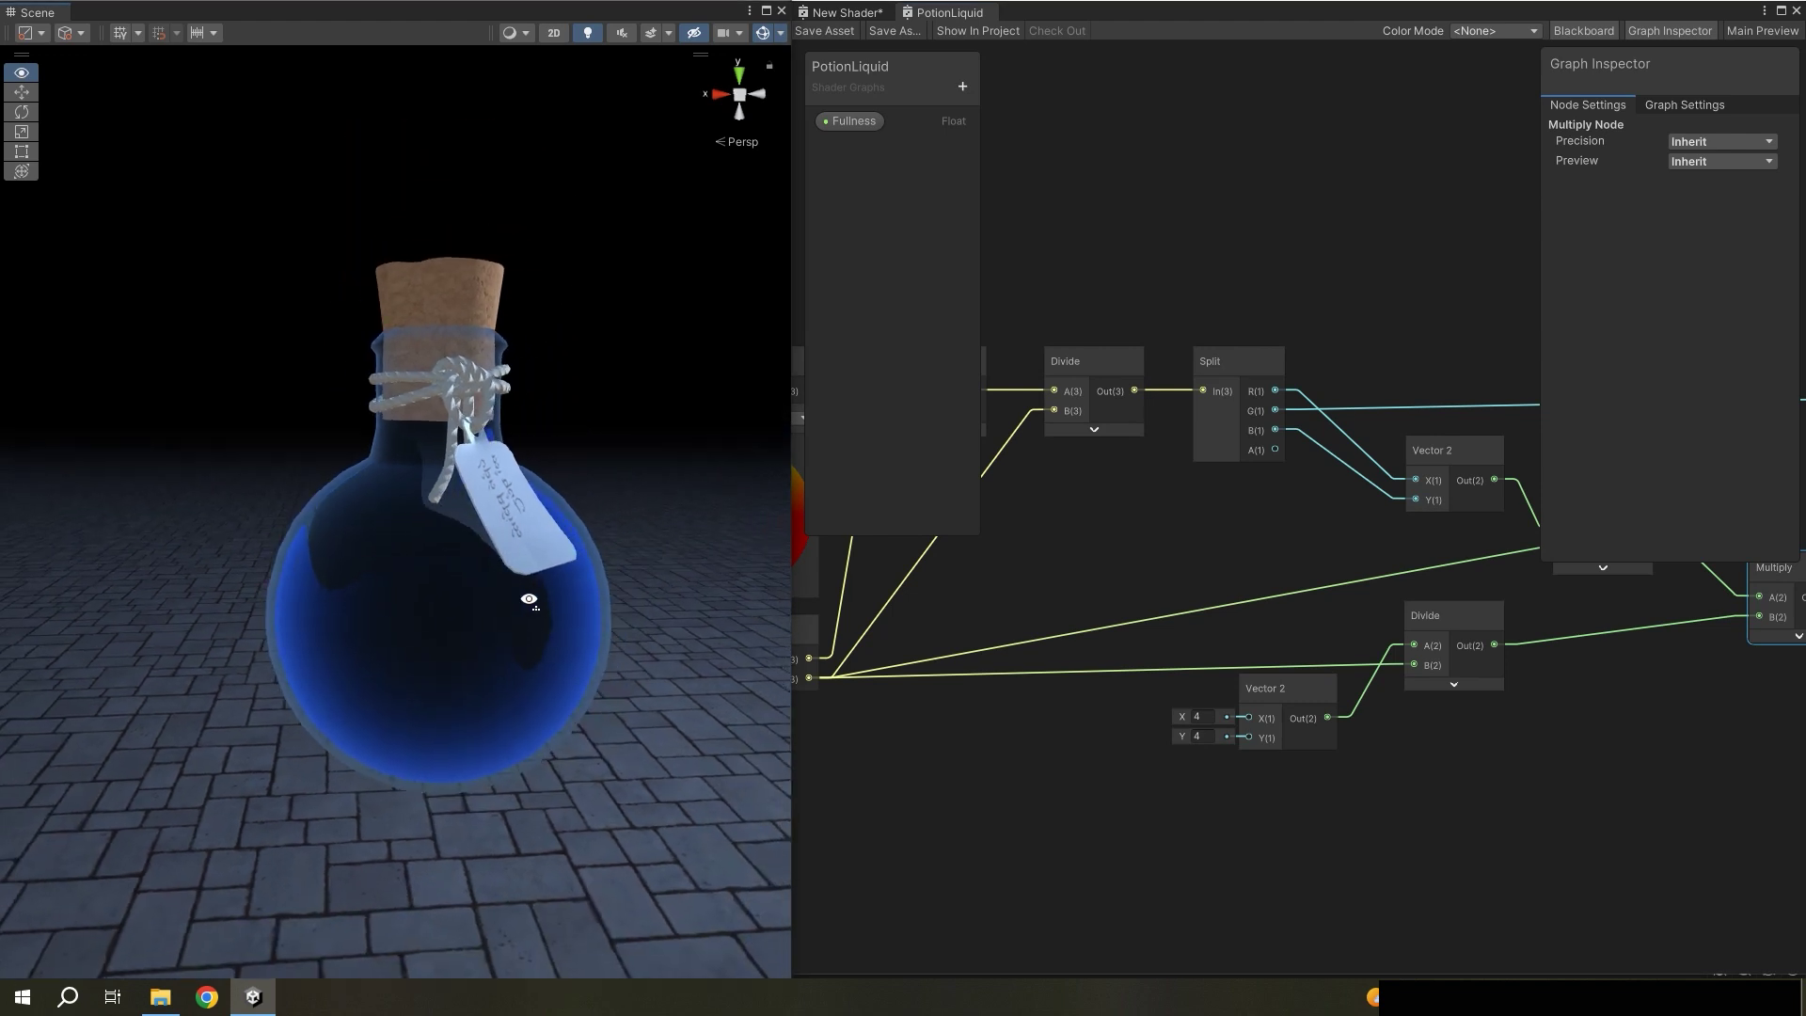
pyautogui.scroll(-3, 1481, 746)
pyautogui.scroll(3, 461, 649)
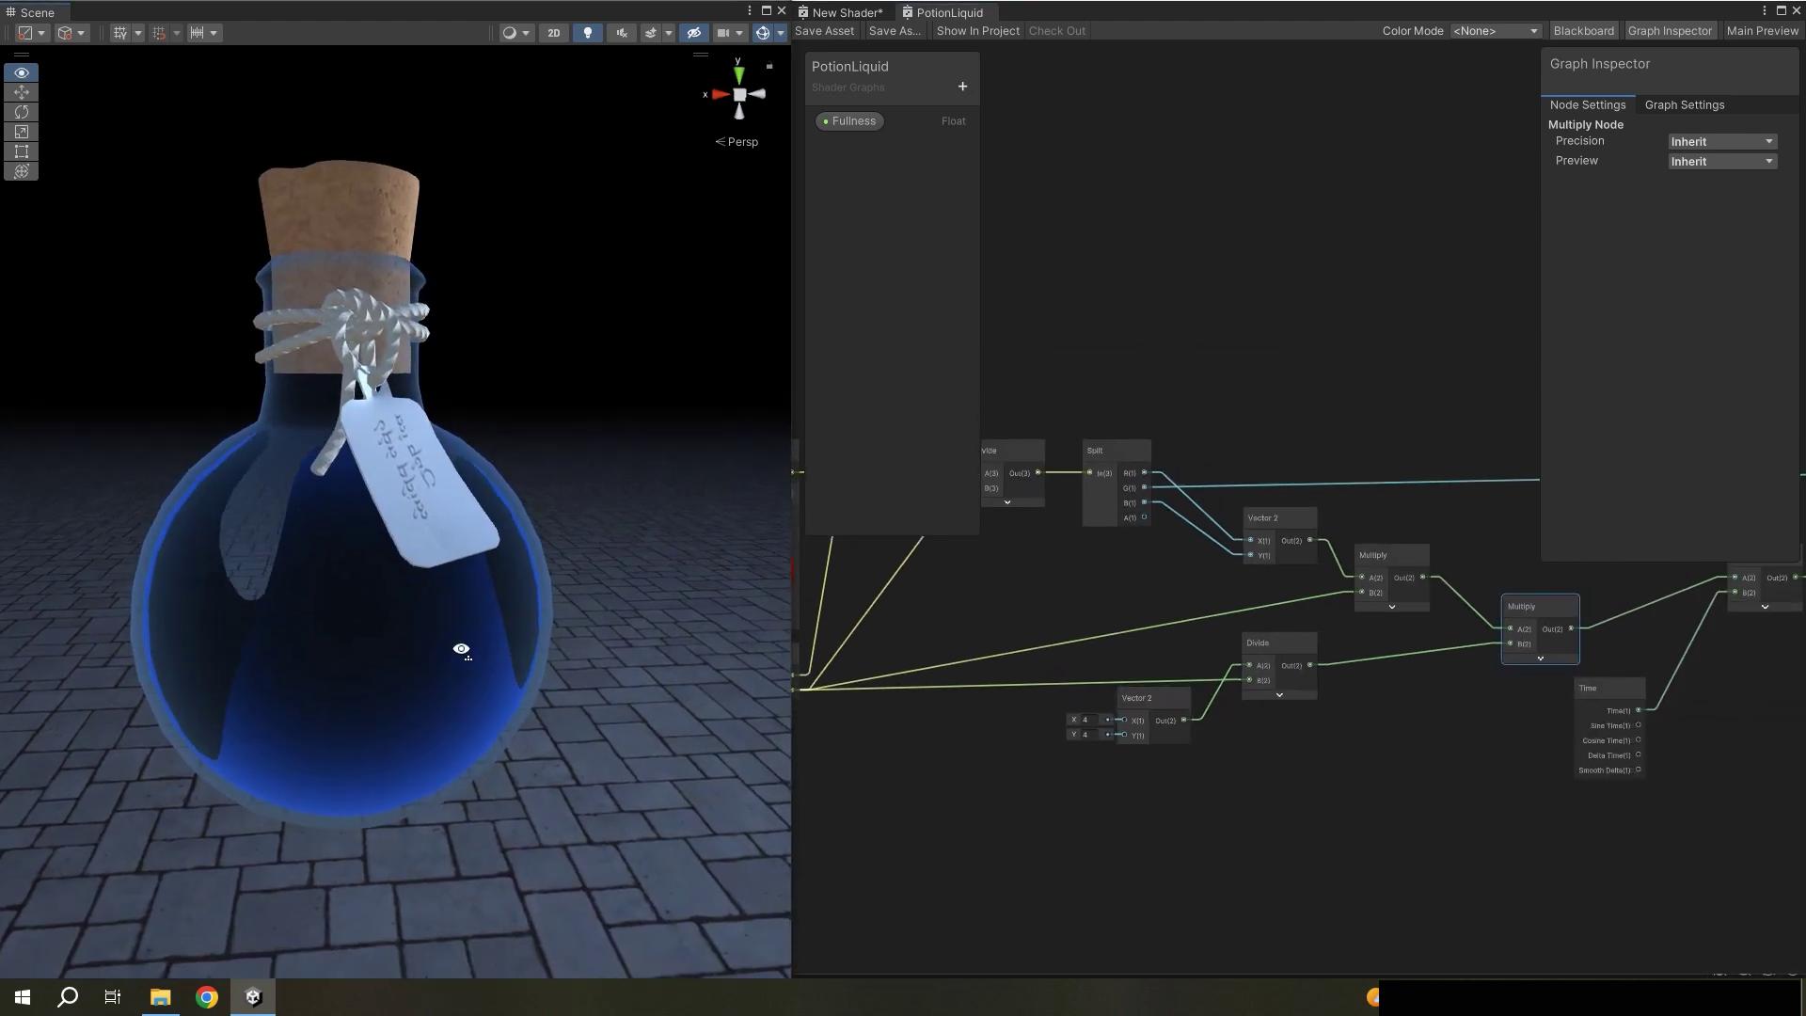
pyautogui.keyDown('alt'); pyautogui.moveTo(460, 649); pyautogui.dragTo(464, 645); pyautogui.keyUp('alt')
# - Shift the Add, Sine, Time and Multiply nodes left to make room before Split
pyautogui.moveTo(1355, 733); pyautogui.dragTo(961, 730, button='middle')
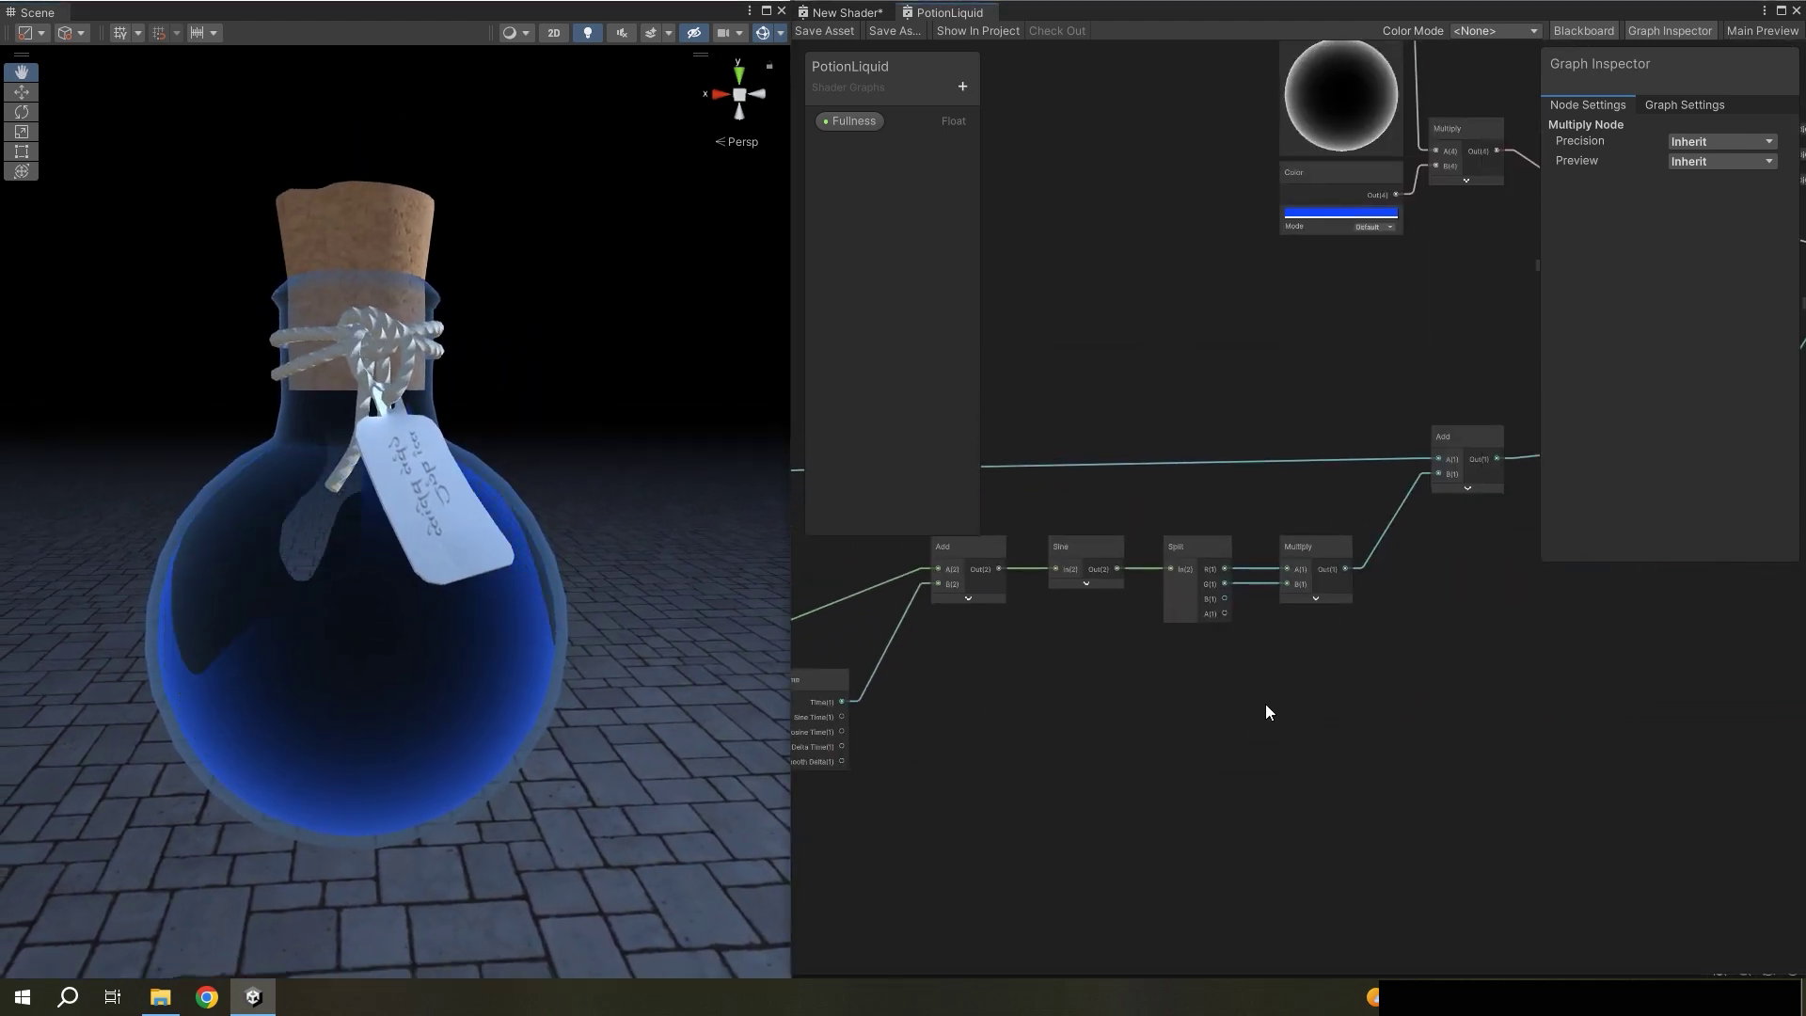
pyautogui.scroll(-1, 1324, 673)
pyautogui.moveTo(1325, 673)
pyautogui.mouseDown(button='middle')
pyautogui.moveTo(1176, 705)
pyautogui.moveTo(1113, 750)
pyautogui.moveTo(1351, 707)
pyautogui.moveTo(1434, 744)
pyautogui.mouseUp(button='middle')
pyautogui.scroll(-2, 1016, 746)
pyautogui.scroll(-2, 1352, 709)
pyautogui.moveTo(922, 595); pyautogui.dragTo(1471, 760)
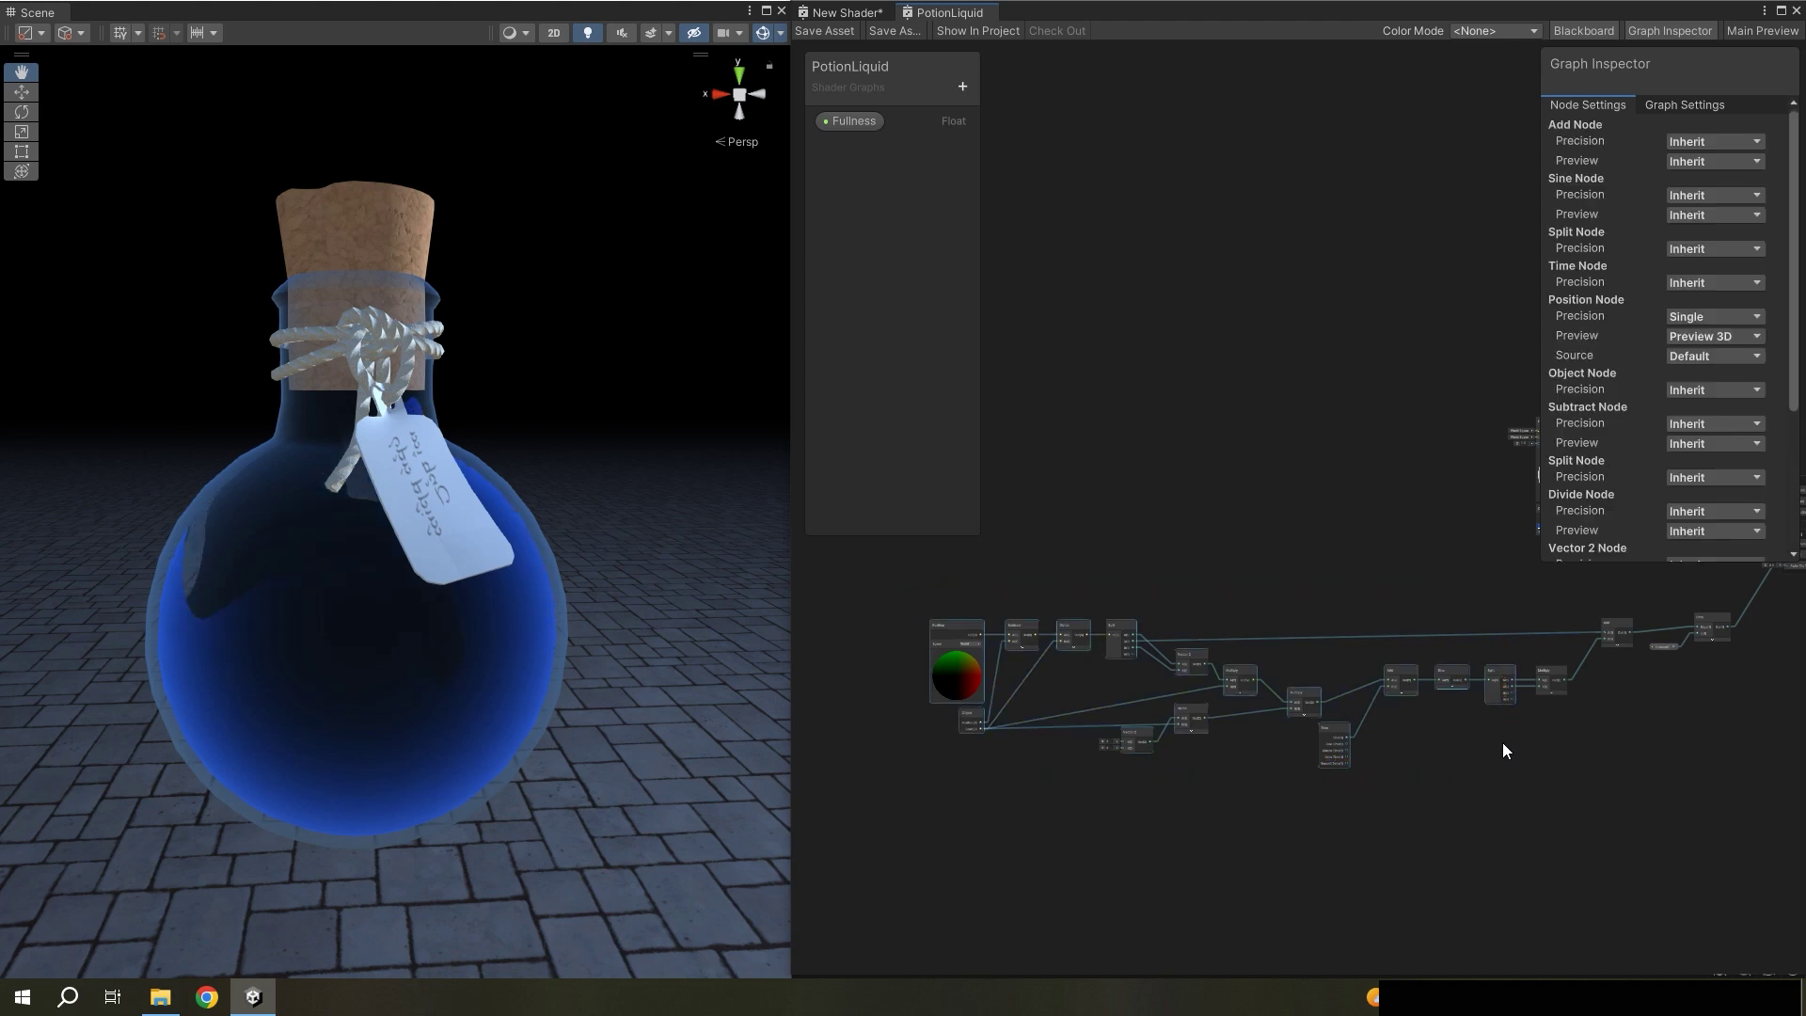
pyautogui.scroll(3, 1482, 720)
pyautogui.scroll(2, 1460, 678)
pyautogui.keyDown('ctrl'); pyautogui.click(1478, 640); pyautogui.keyUp('ctrl')
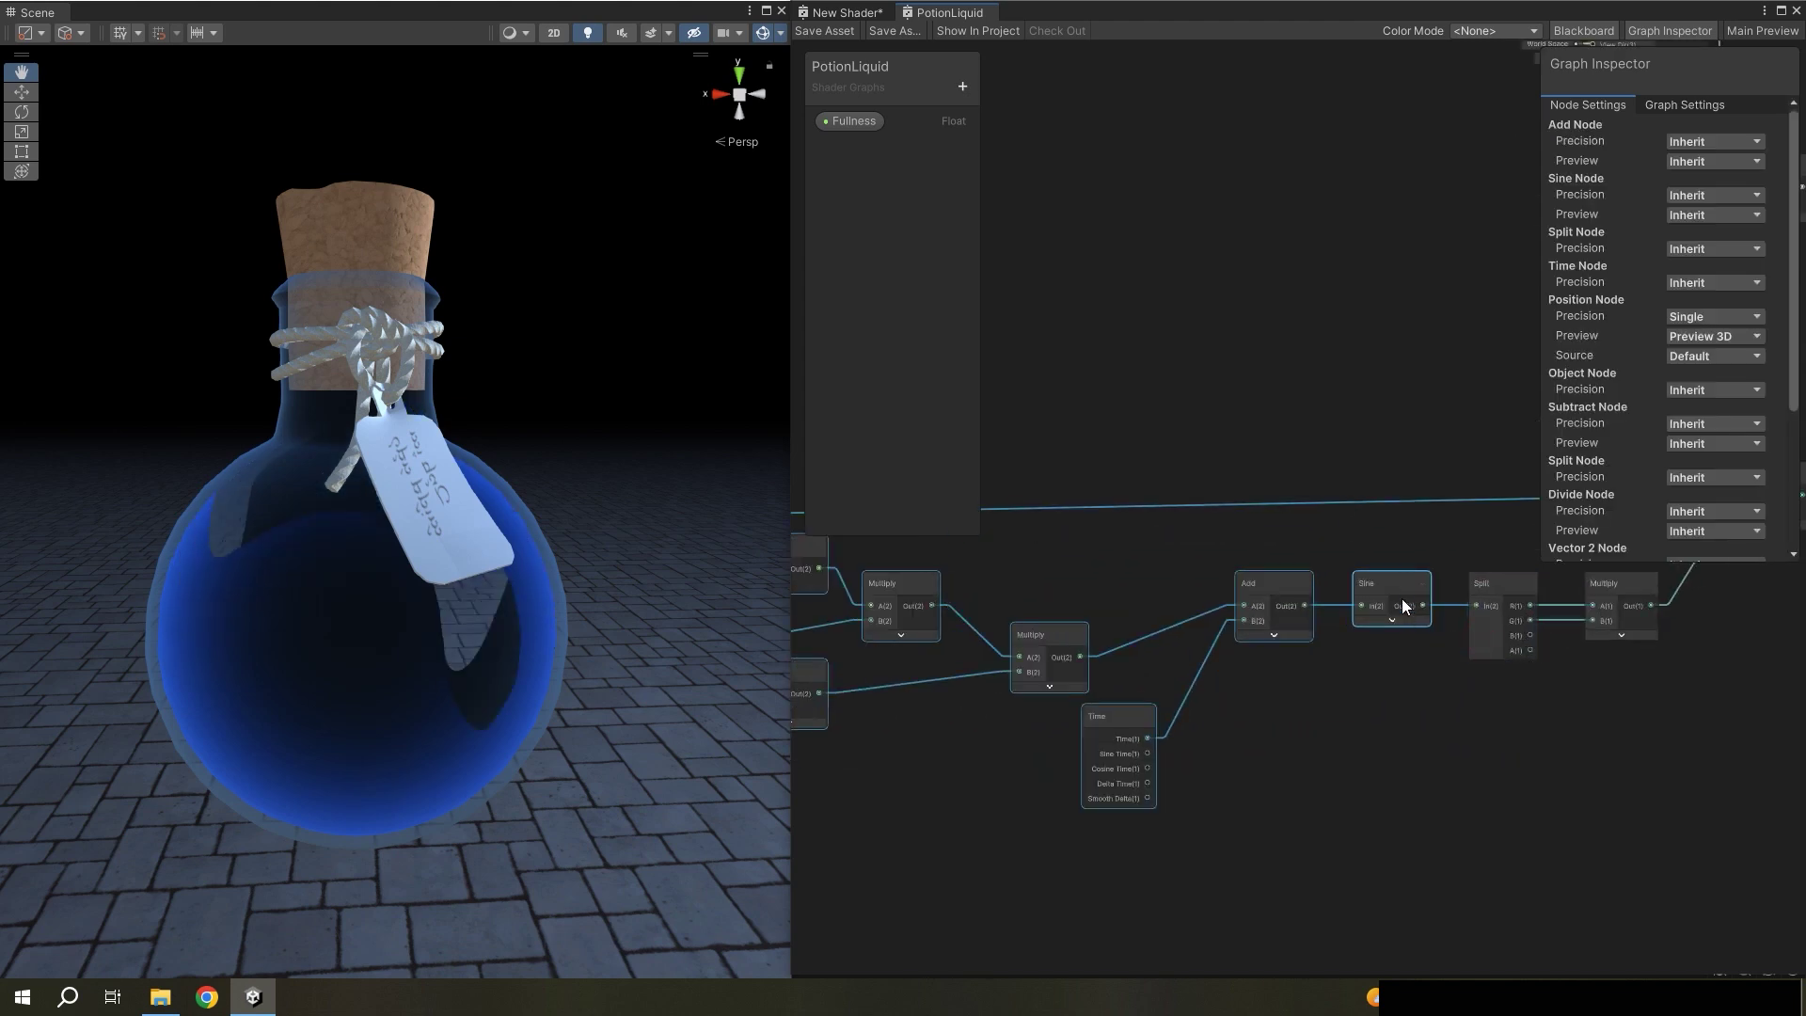
pyautogui.moveTo(1401, 598)
pyautogui.mouseDown()
pyautogui.moveTo(1161, 602)
pyautogui.moveTo(1277, 611)
pyautogui.mouseUp()
pyautogui.click(1190, 628)
# - Insert a Multiply between Sine and Split with B set to (0.2, 0.2), and save
pyautogui.write('mul')
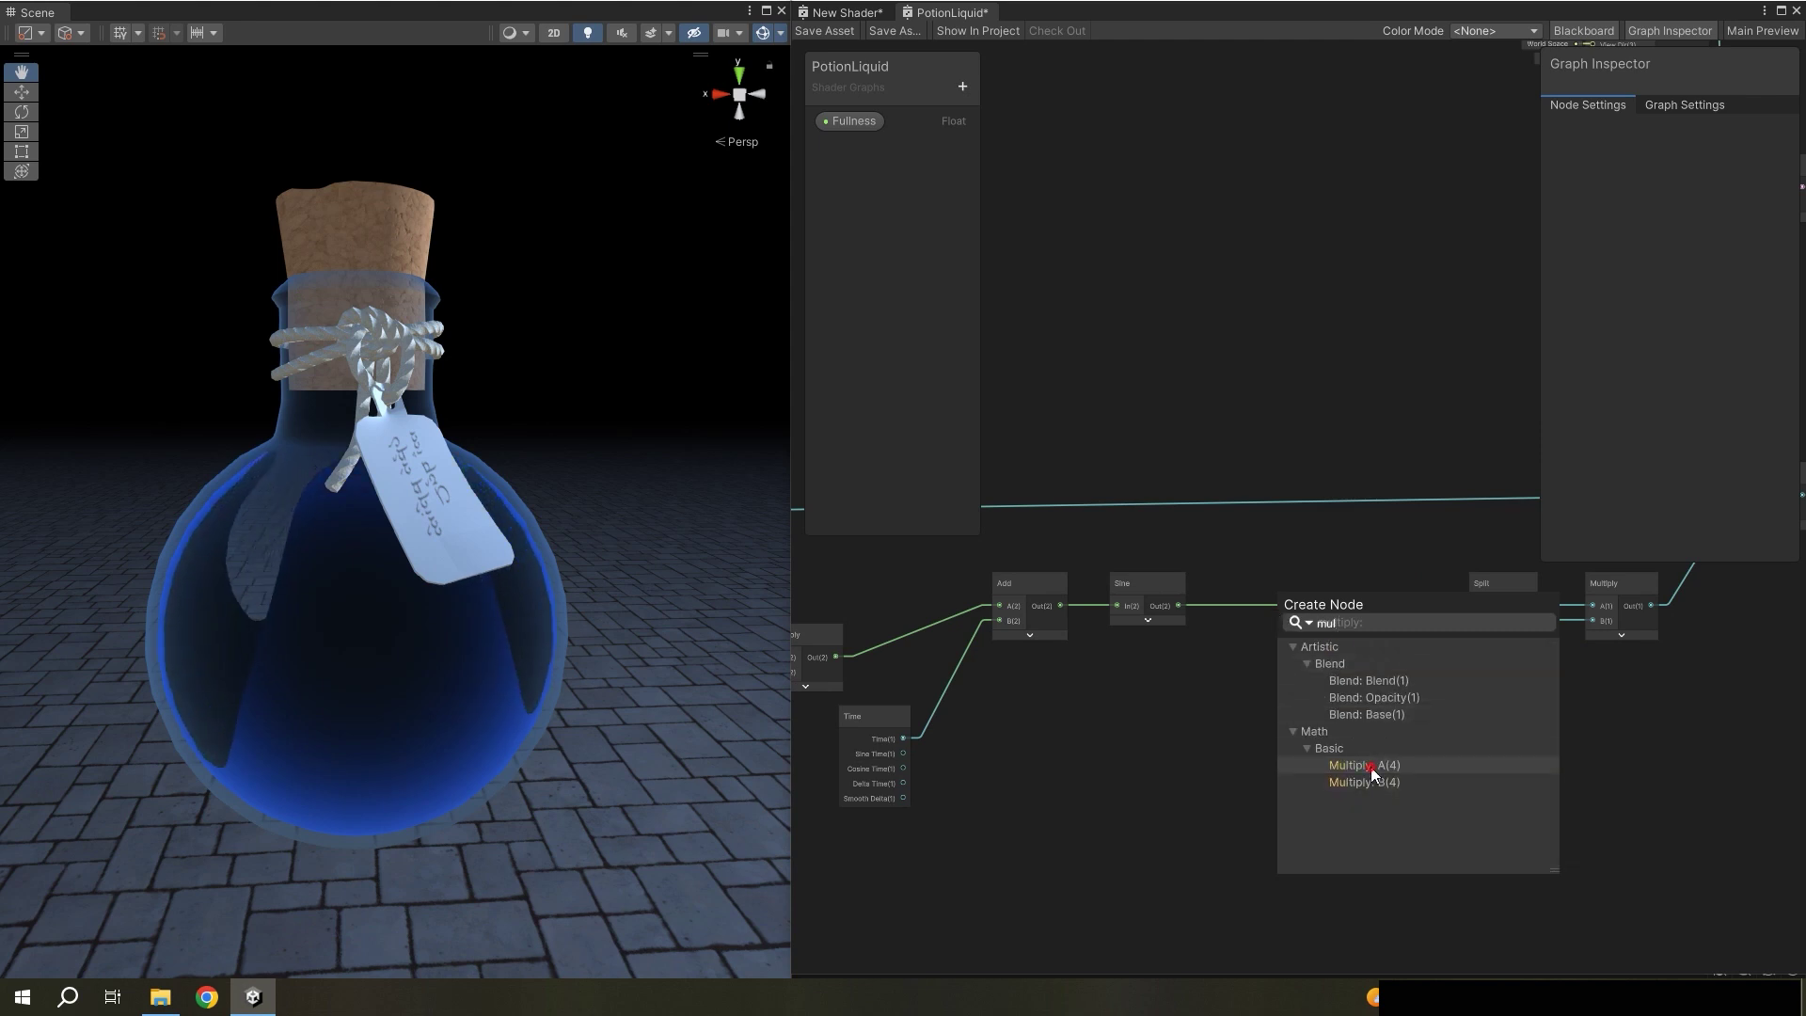
pyautogui.click(1370, 766)
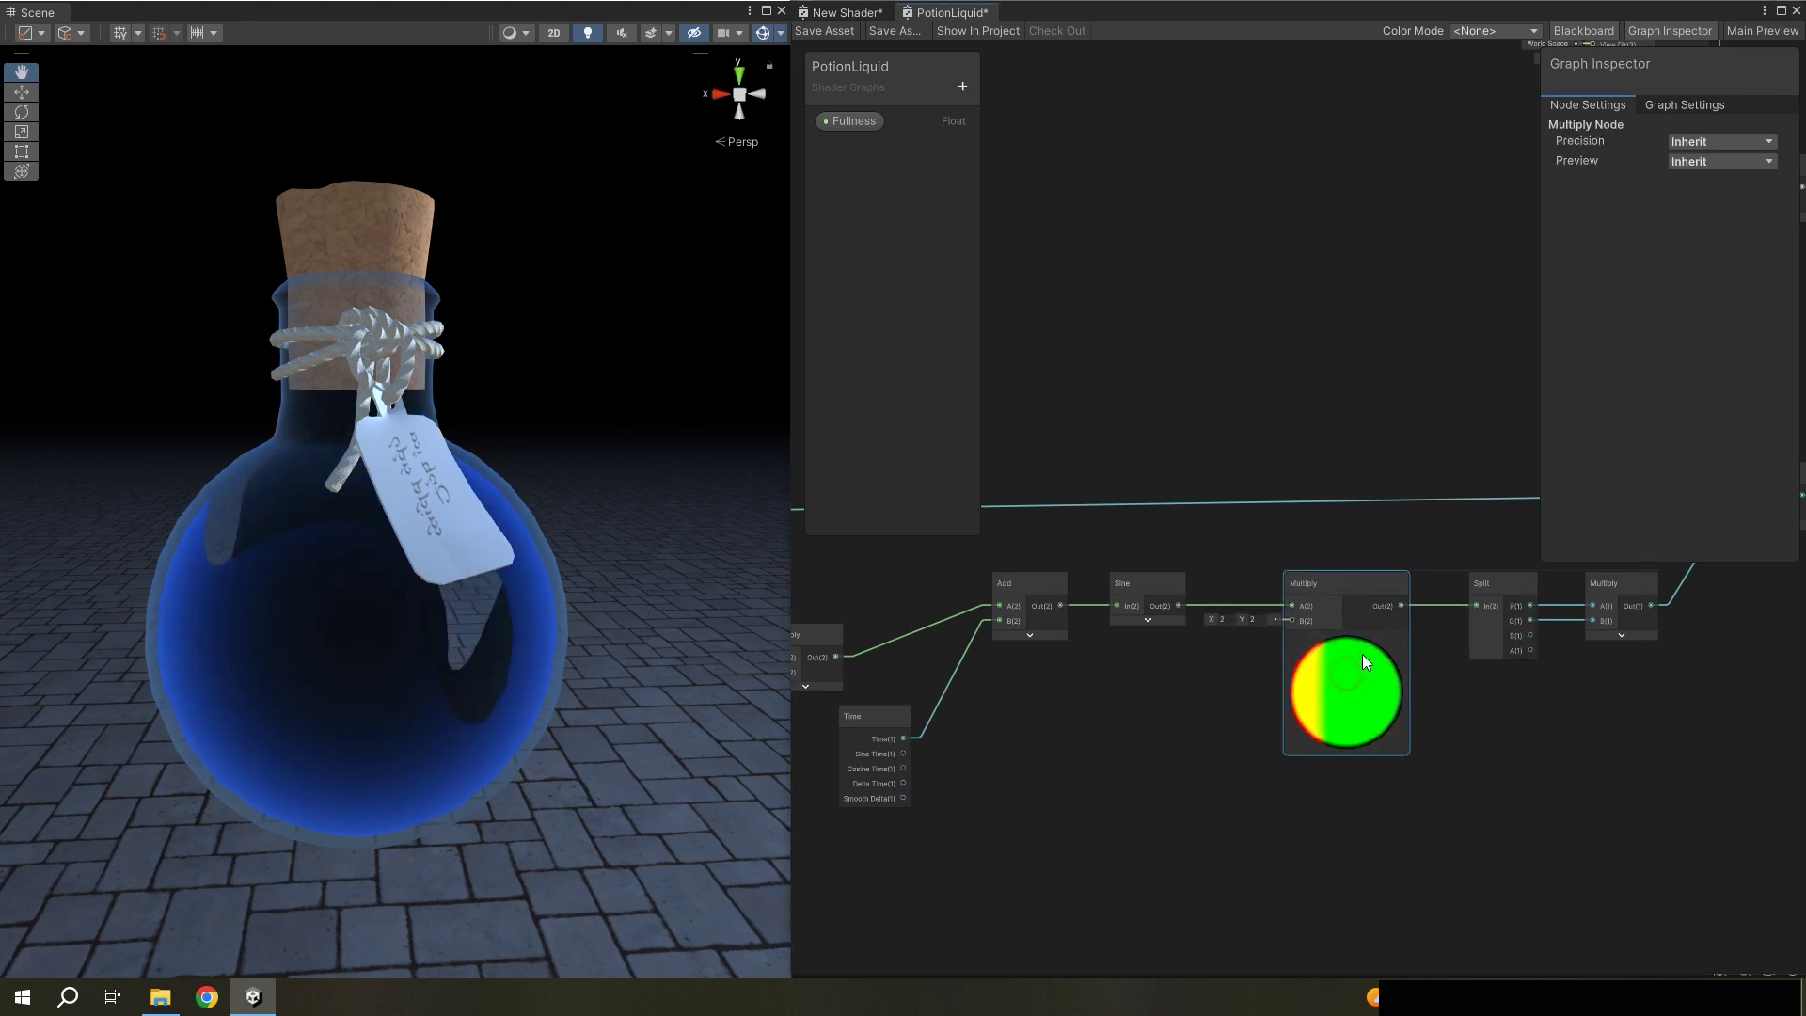
pyautogui.scroll(3, 1261, 649)
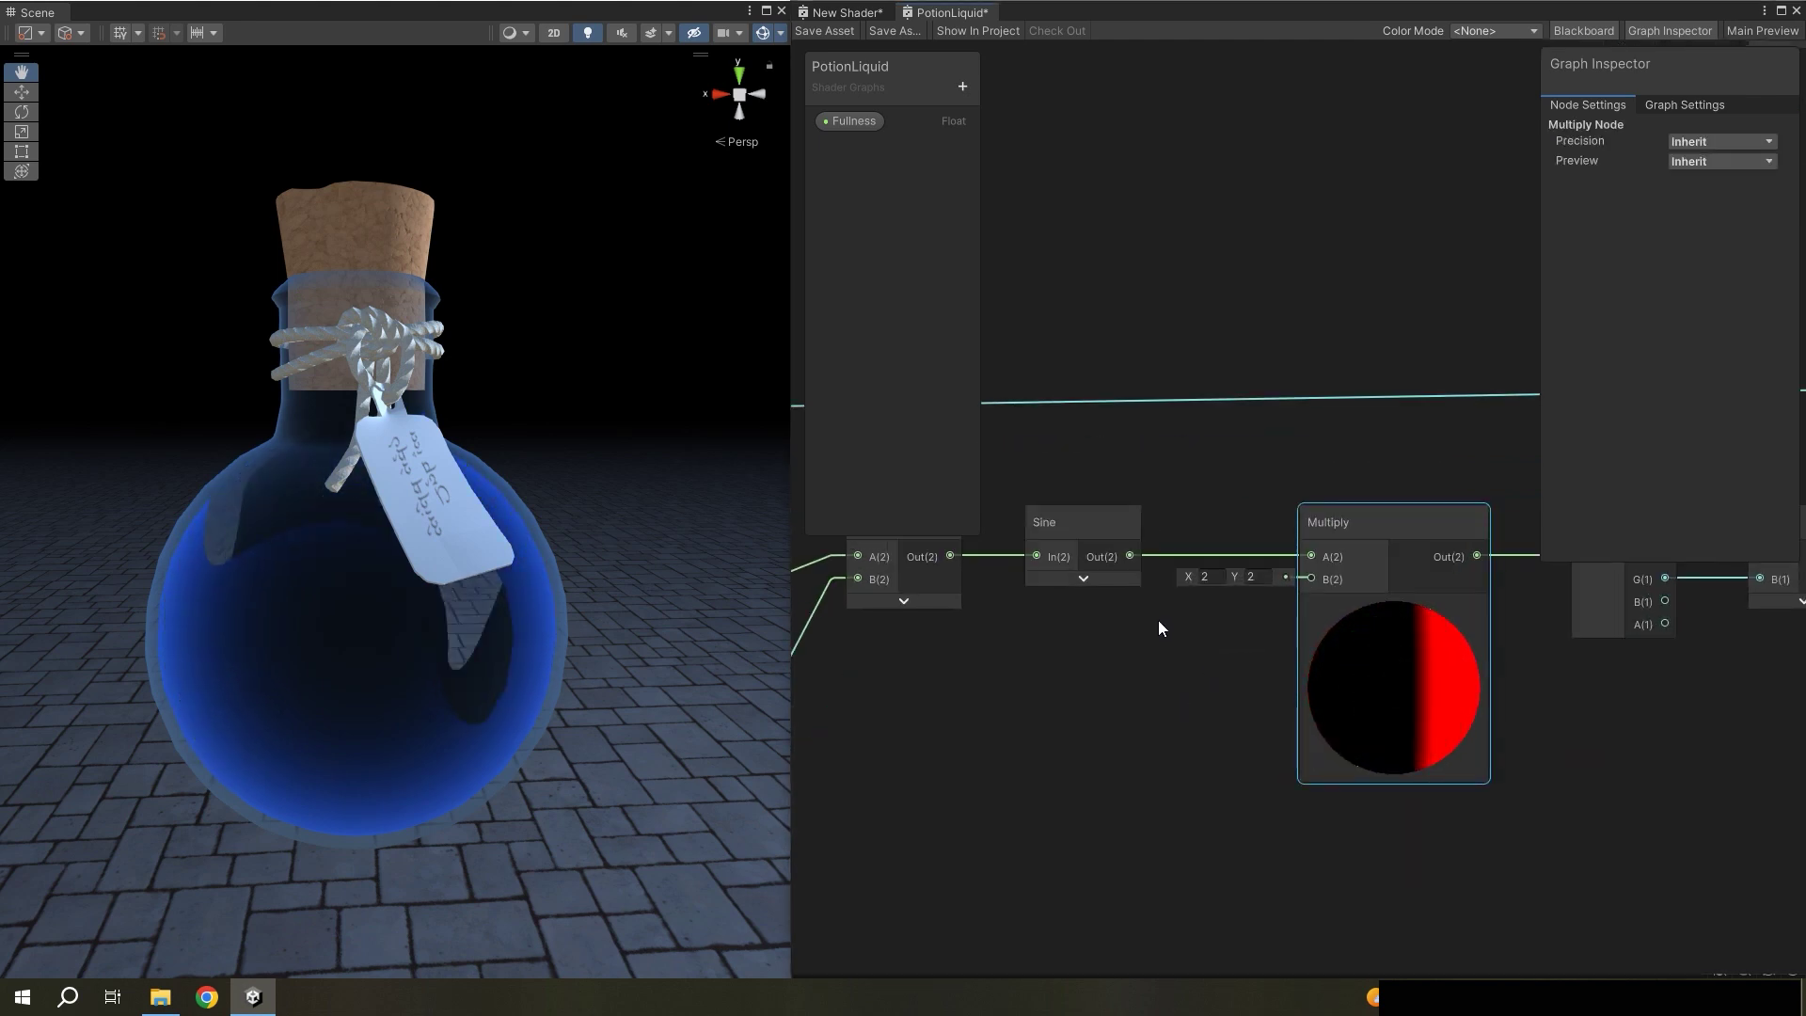
pyautogui.click(1226, 576)
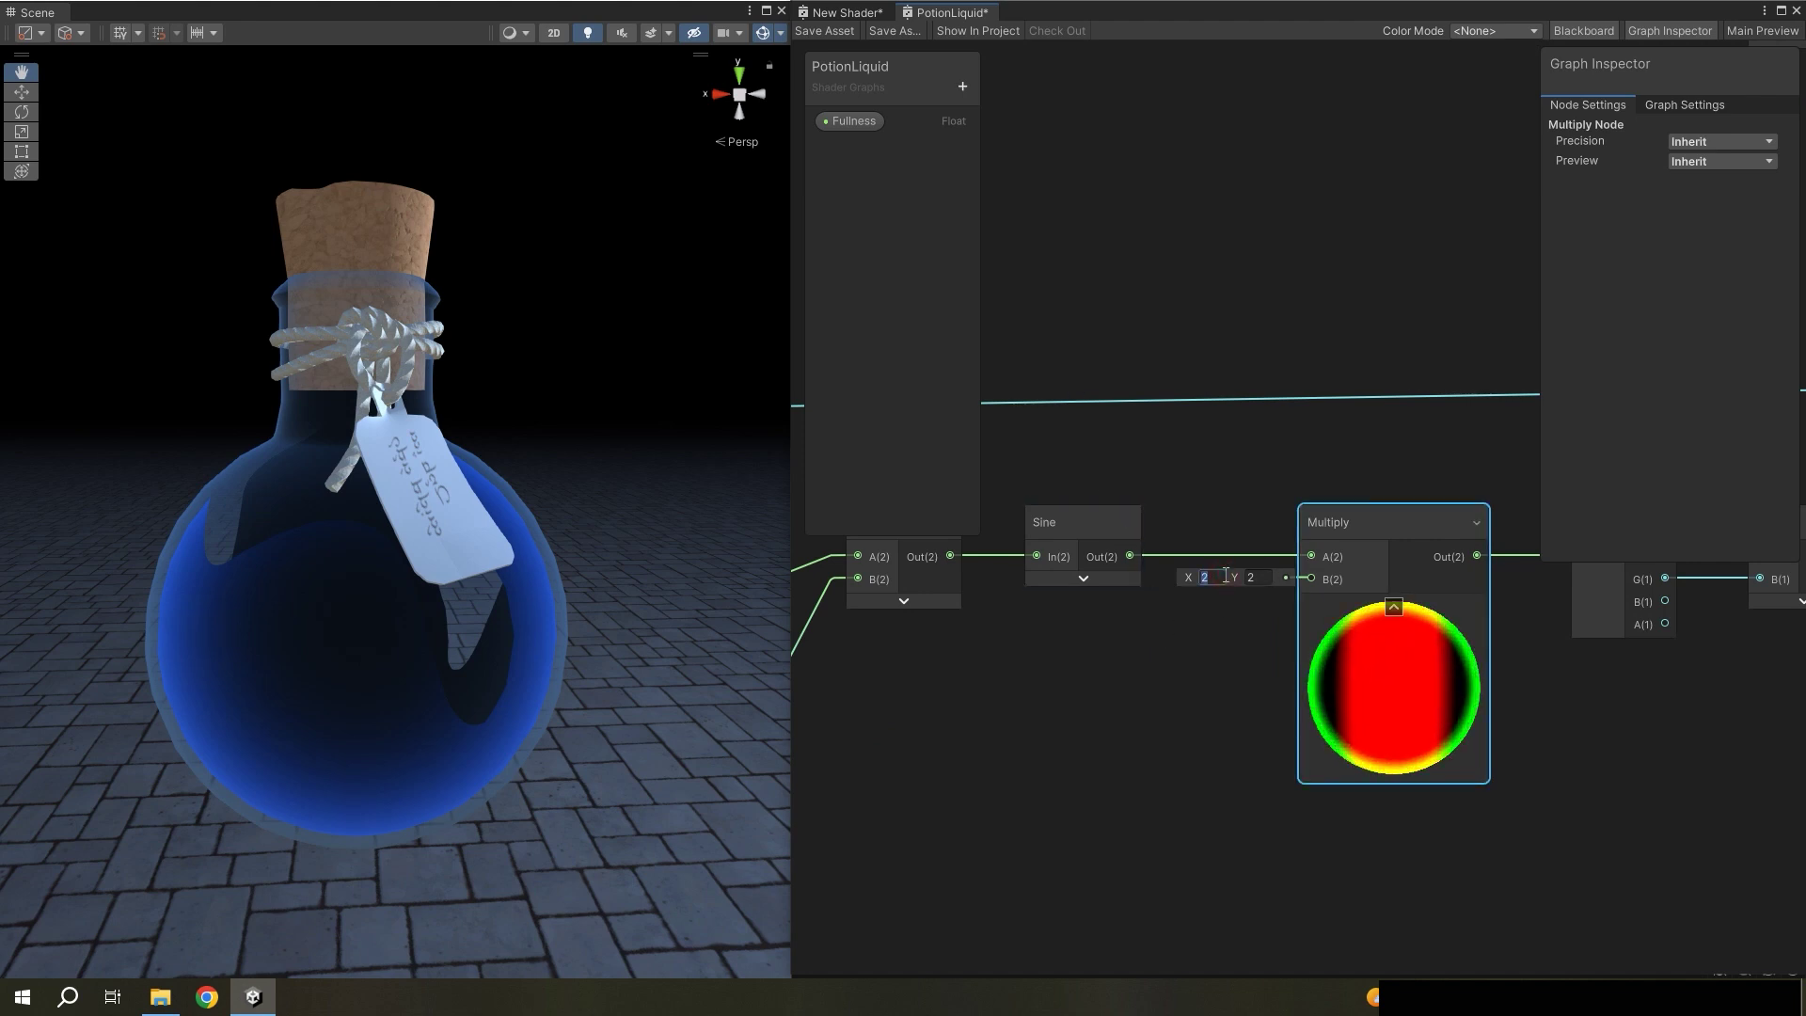
pyautogui.write('0.2')
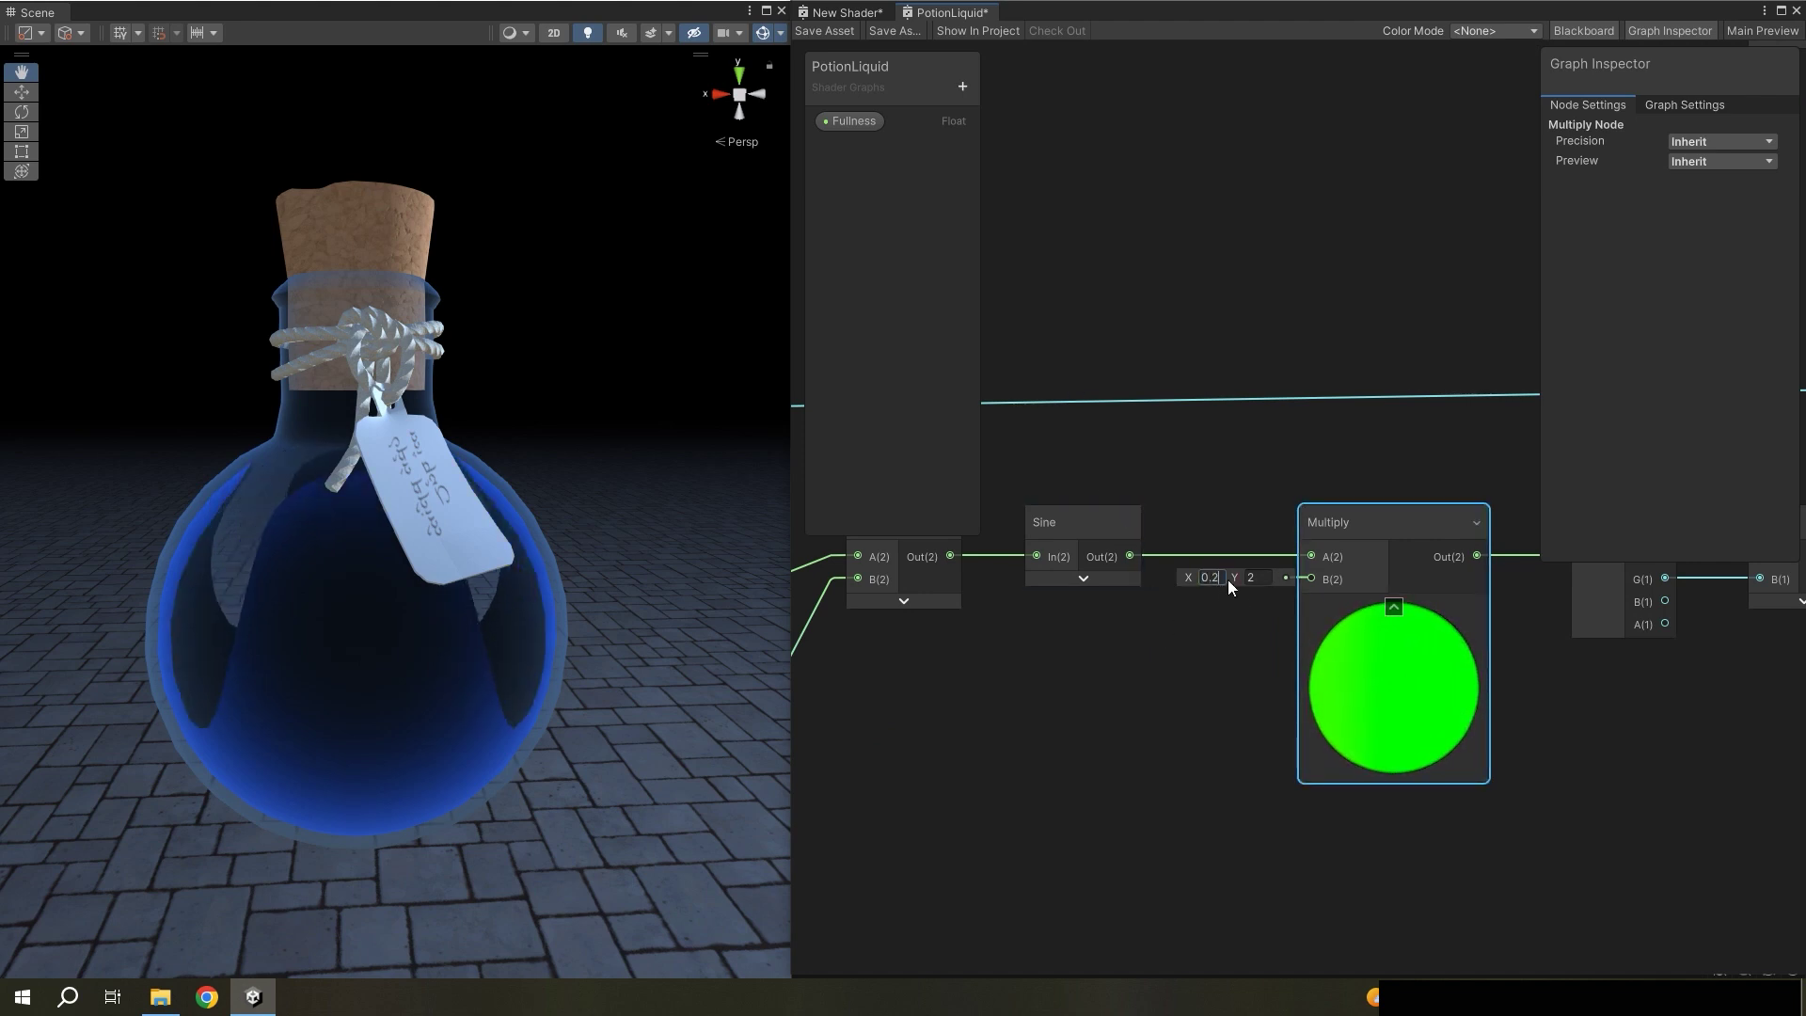
pyautogui.press('Tab')
pyautogui.write('0.2')
pyautogui.click(1248, 626)
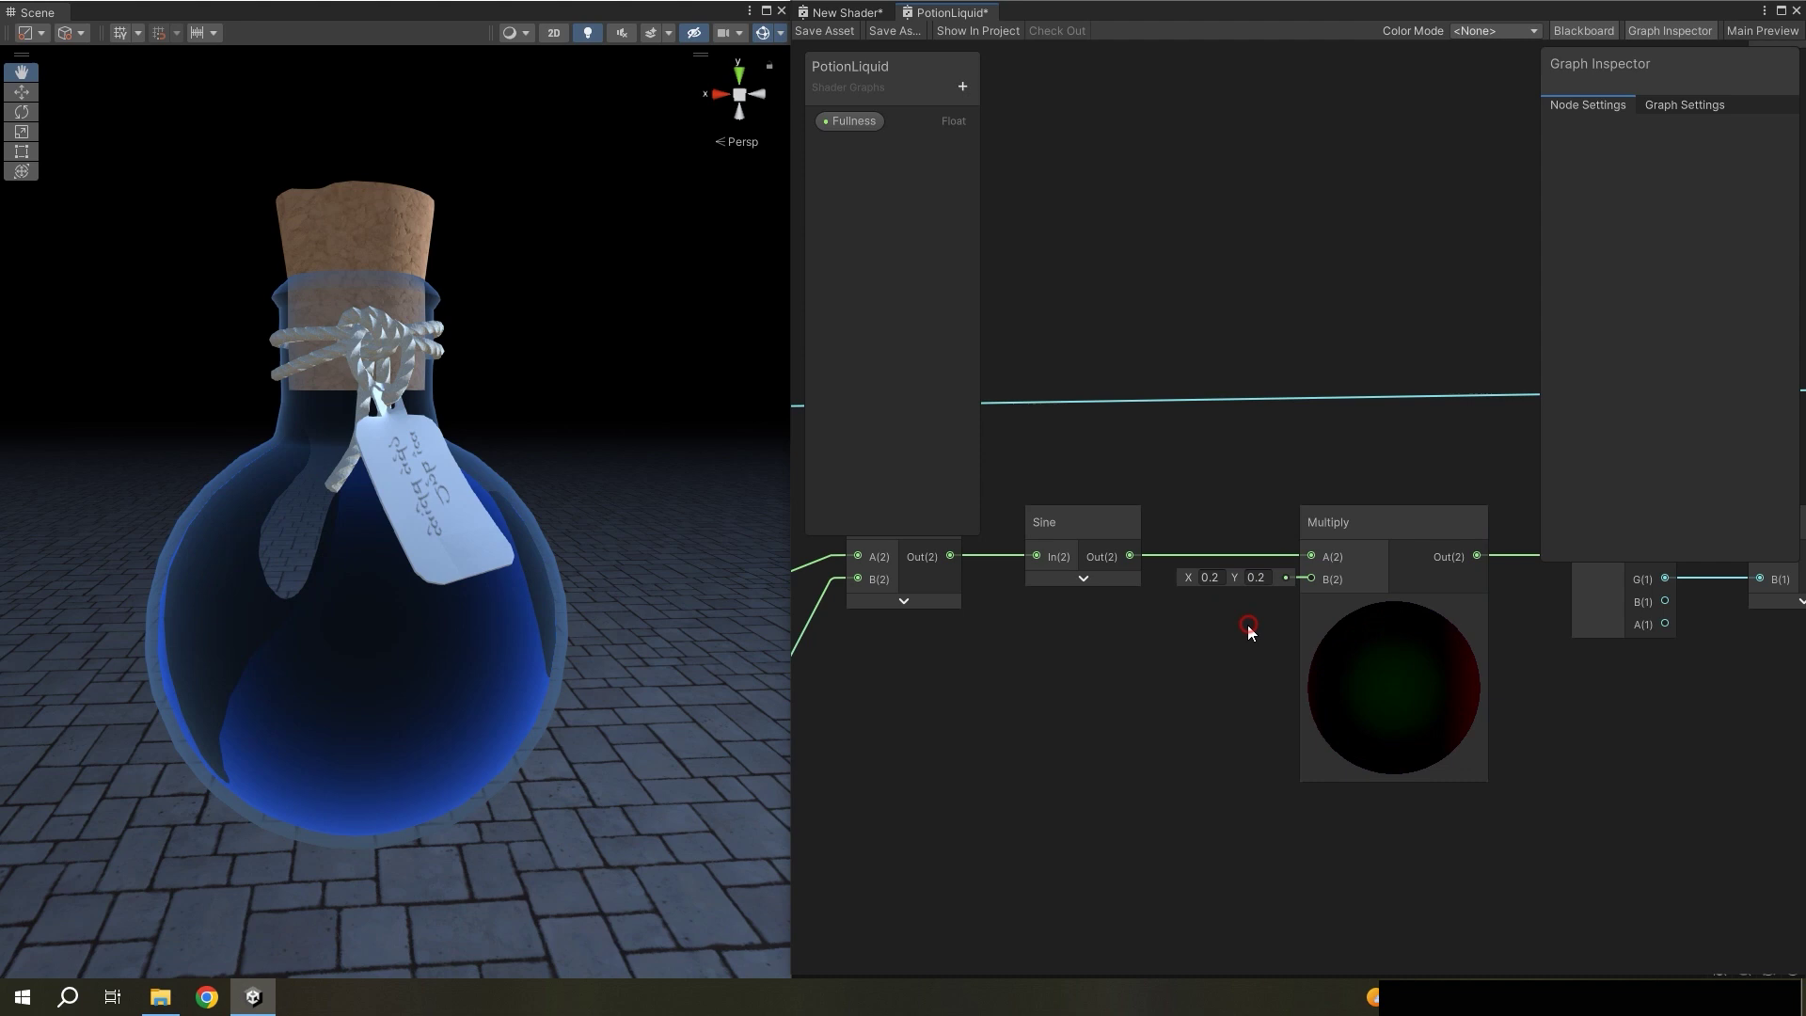
pyautogui.click(829, 32)
# - Orbit the scene toward the bottle and reposition the graph so the Time node is free
pyautogui.moveTo(363, 576)
pyautogui.keyDown('alt'); pyautogui.mouseDown()
pyautogui.moveTo(404, 594)
pyautogui.moveTo(455, 576)
pyautogui.mouseUp(); pyautogui.keyUp('alt')
pyautogui.scroll(-2, 1357, 640)
pyautogui.scroll(-2, 1366, 680)
pyautogui.scroll(-2, 1262, 673)
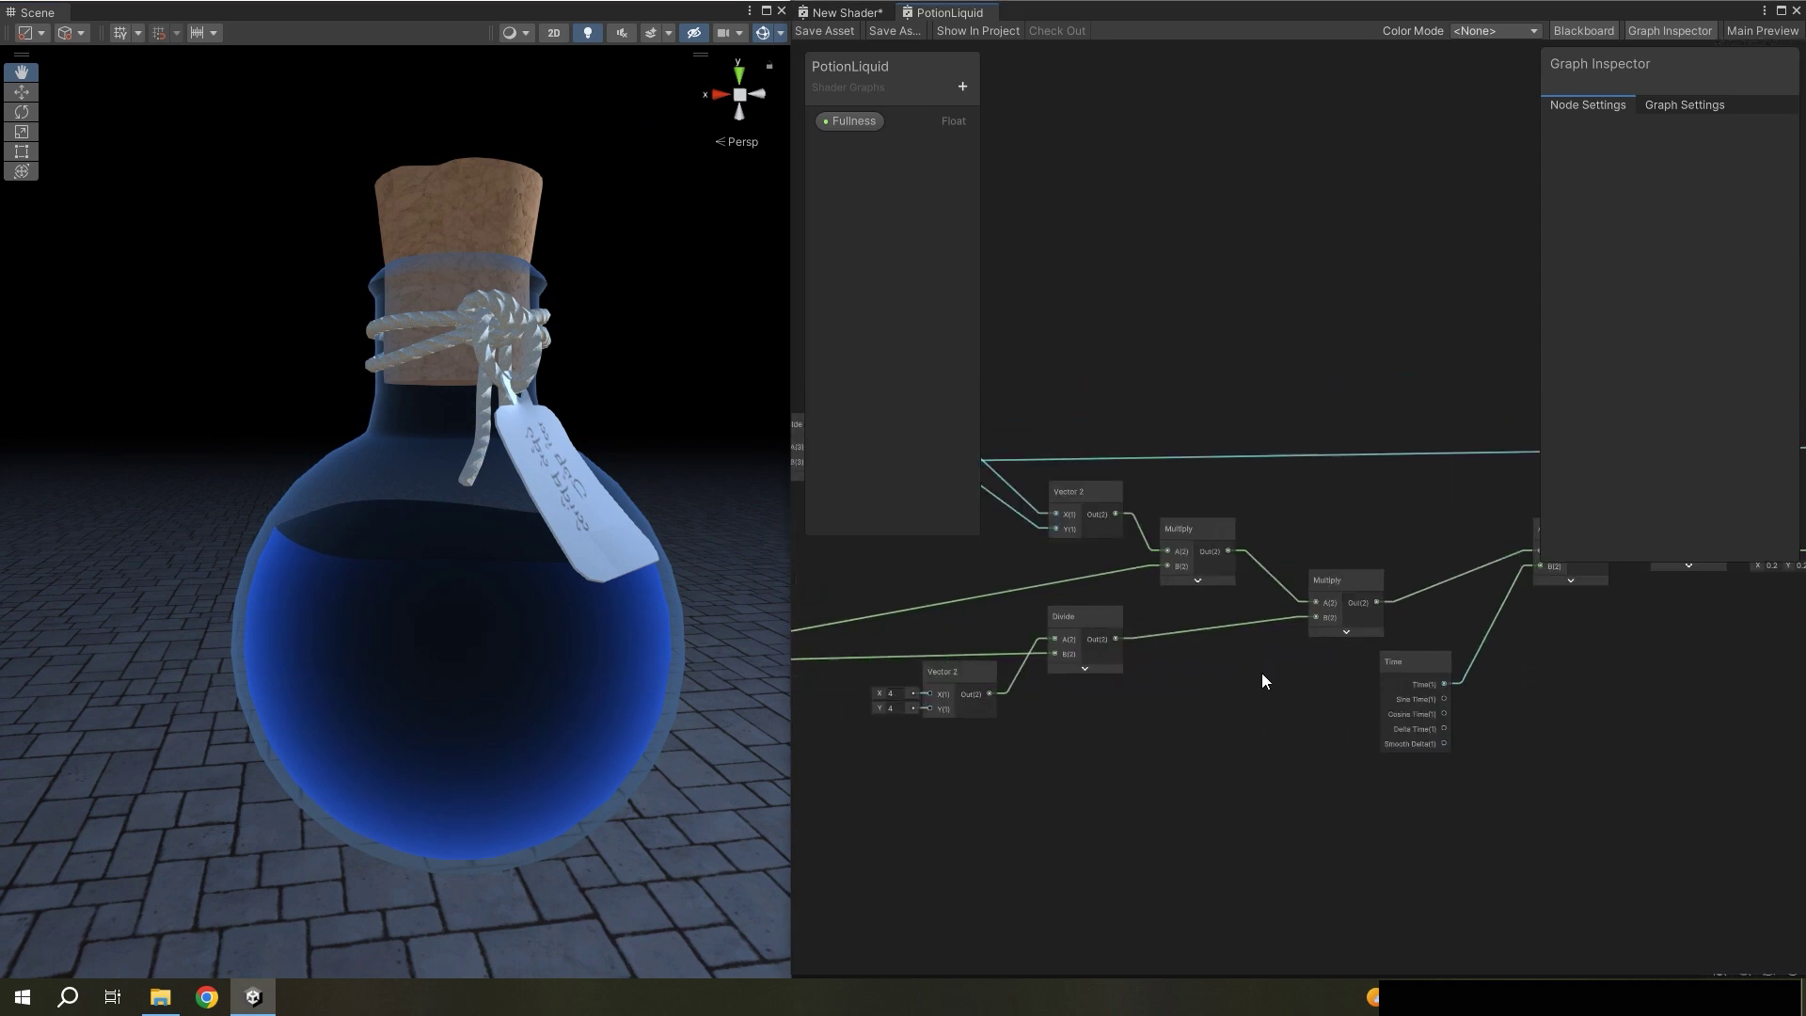
pyautogui.scroll(-2, 1054, 729)
pyautogui.scroll(3, 1052, 729)
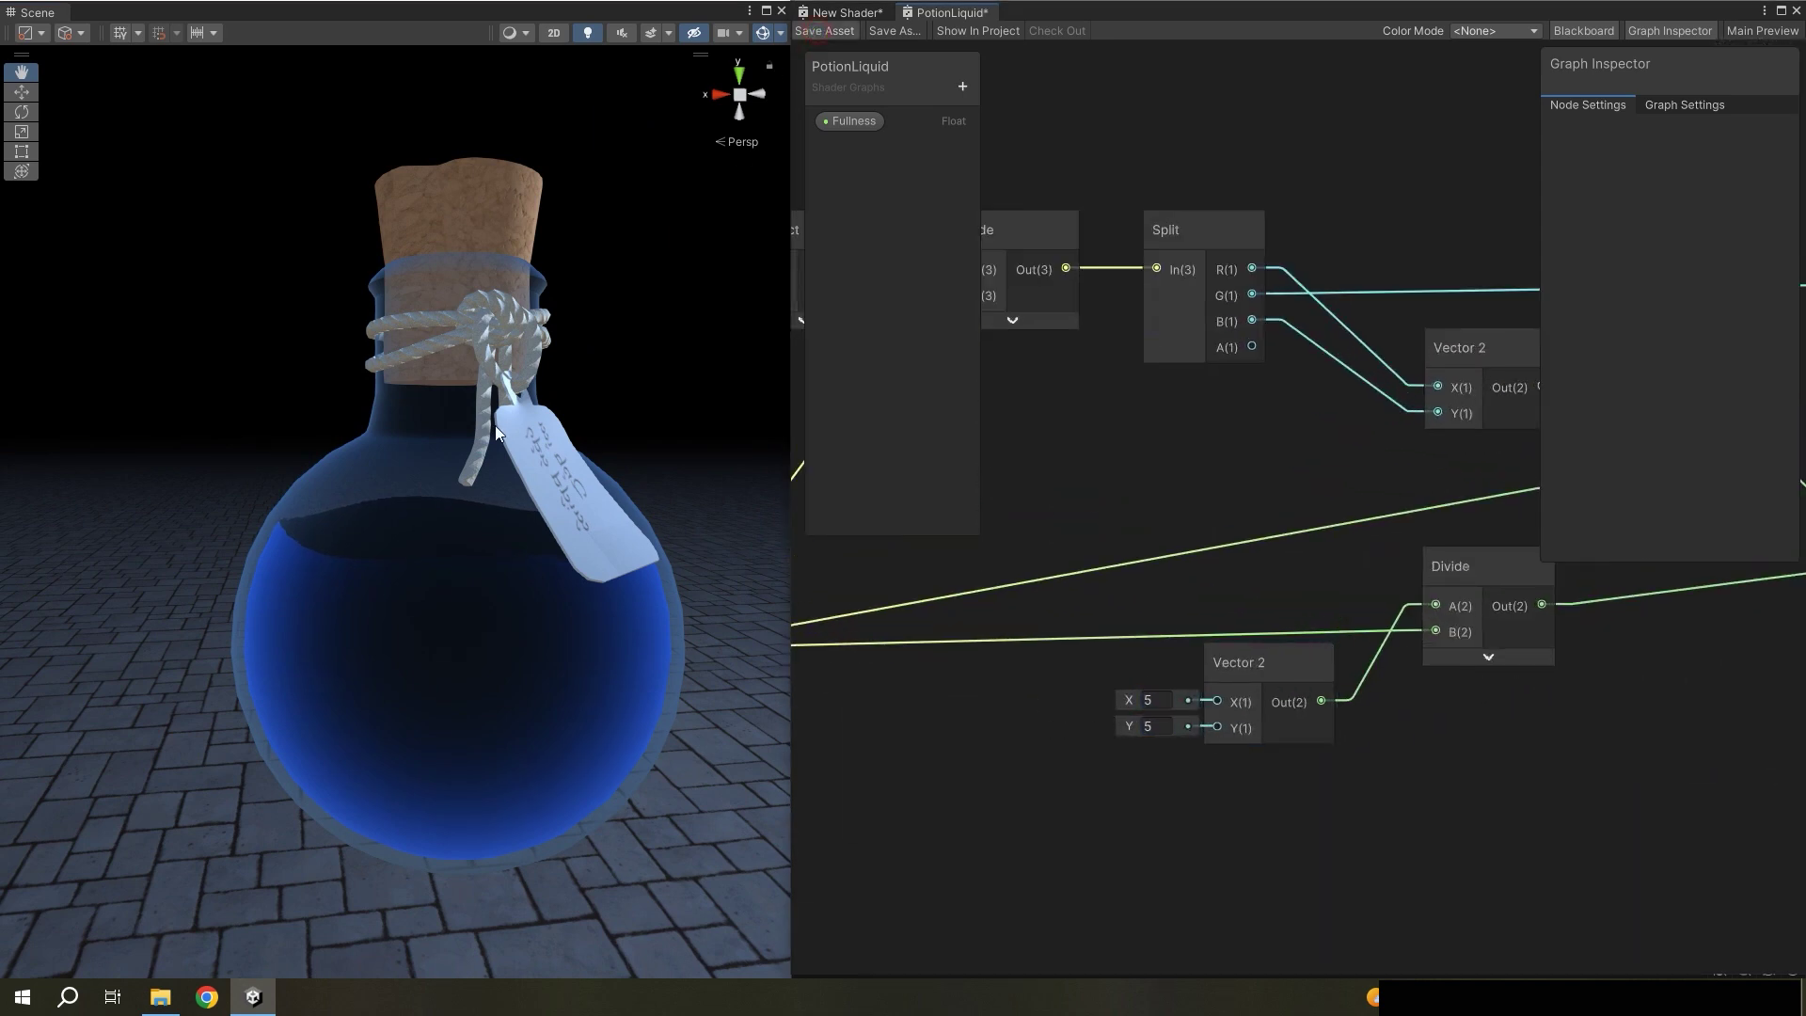
pyautogui.scroll(2, 501, 461)
pyautogui.scroll(-3, 612, 479)
pyautogui.scroll(-3, 730, 494)
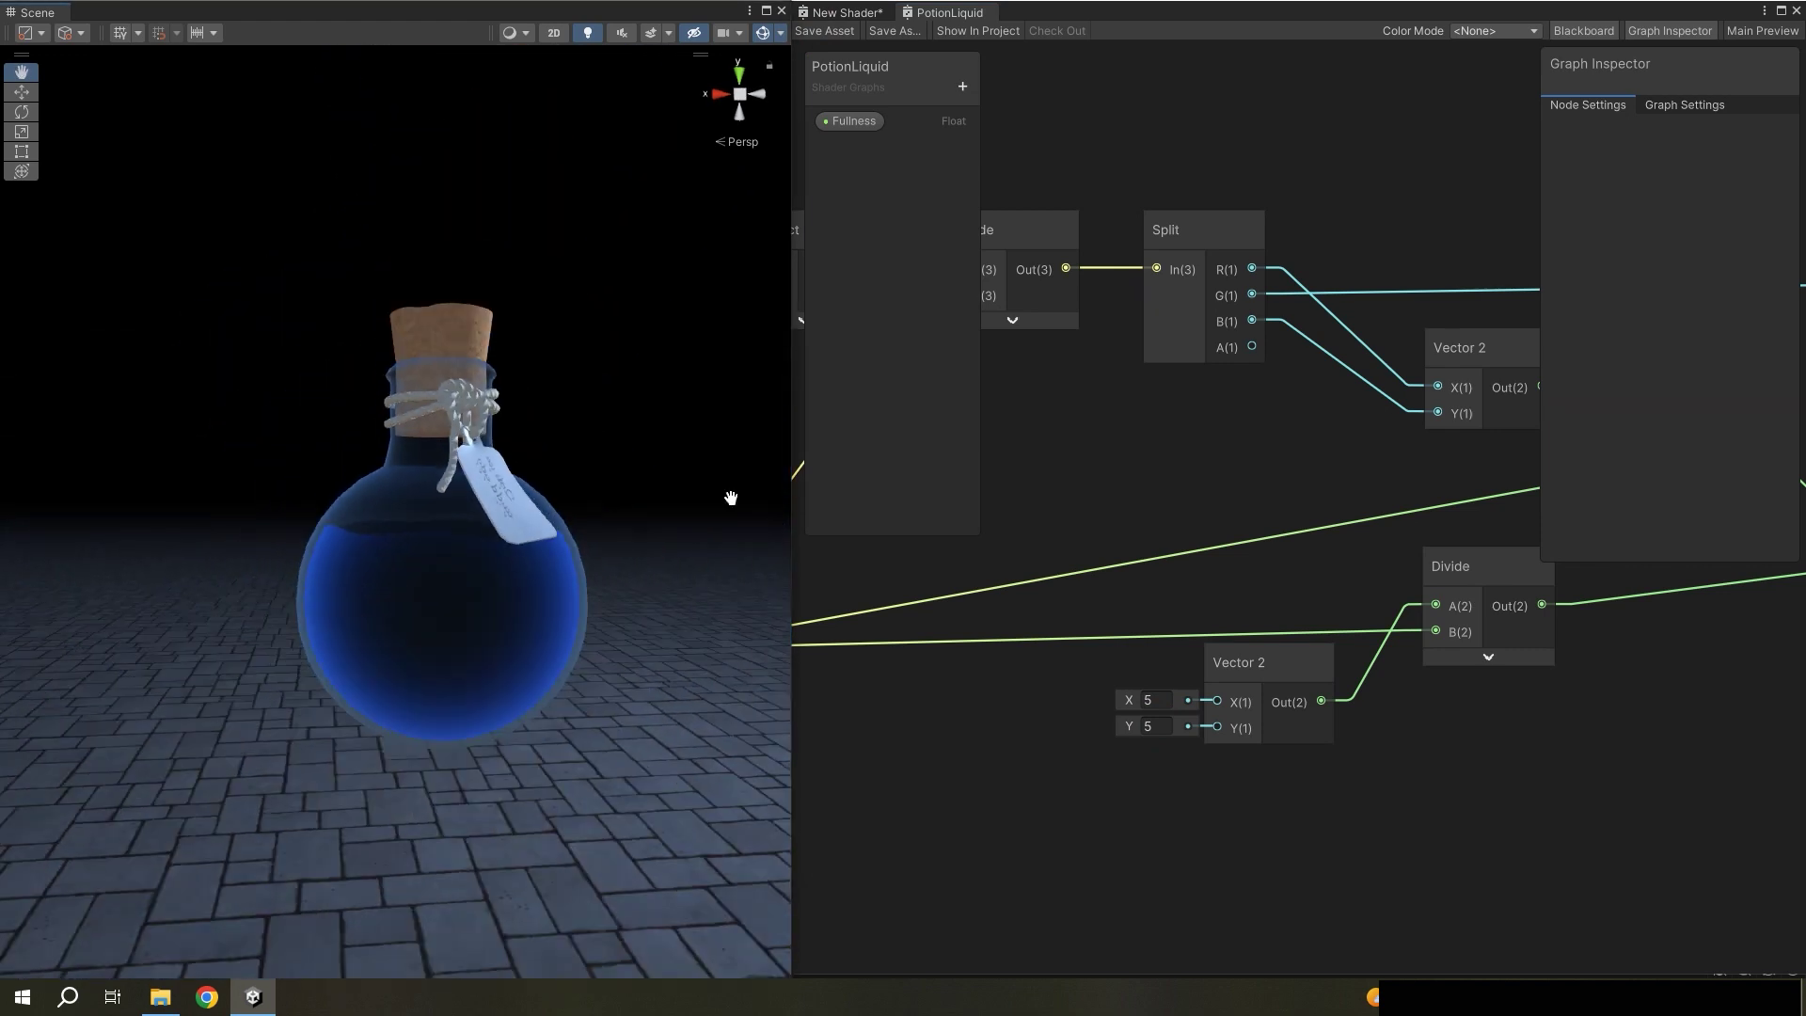
pyautogui.scroll(3, 731, 497)
pyautogui.moveTo(1778, 787); pyautogui.dragTo(945, 715, button='middle')
pyautogui.scroll(-2, 946, 715)
pyautogui.moveTo(1044, 690)
pyautogui.mouseDown()
pyautogui.moveTo(995, 760)
pyautogui.moveTo(1096, 736)
pyautogui.mouseUp()
# - Add a Multiply by 2 after Time, feed it into Add's B input, and save
pyautogui.write('mul')
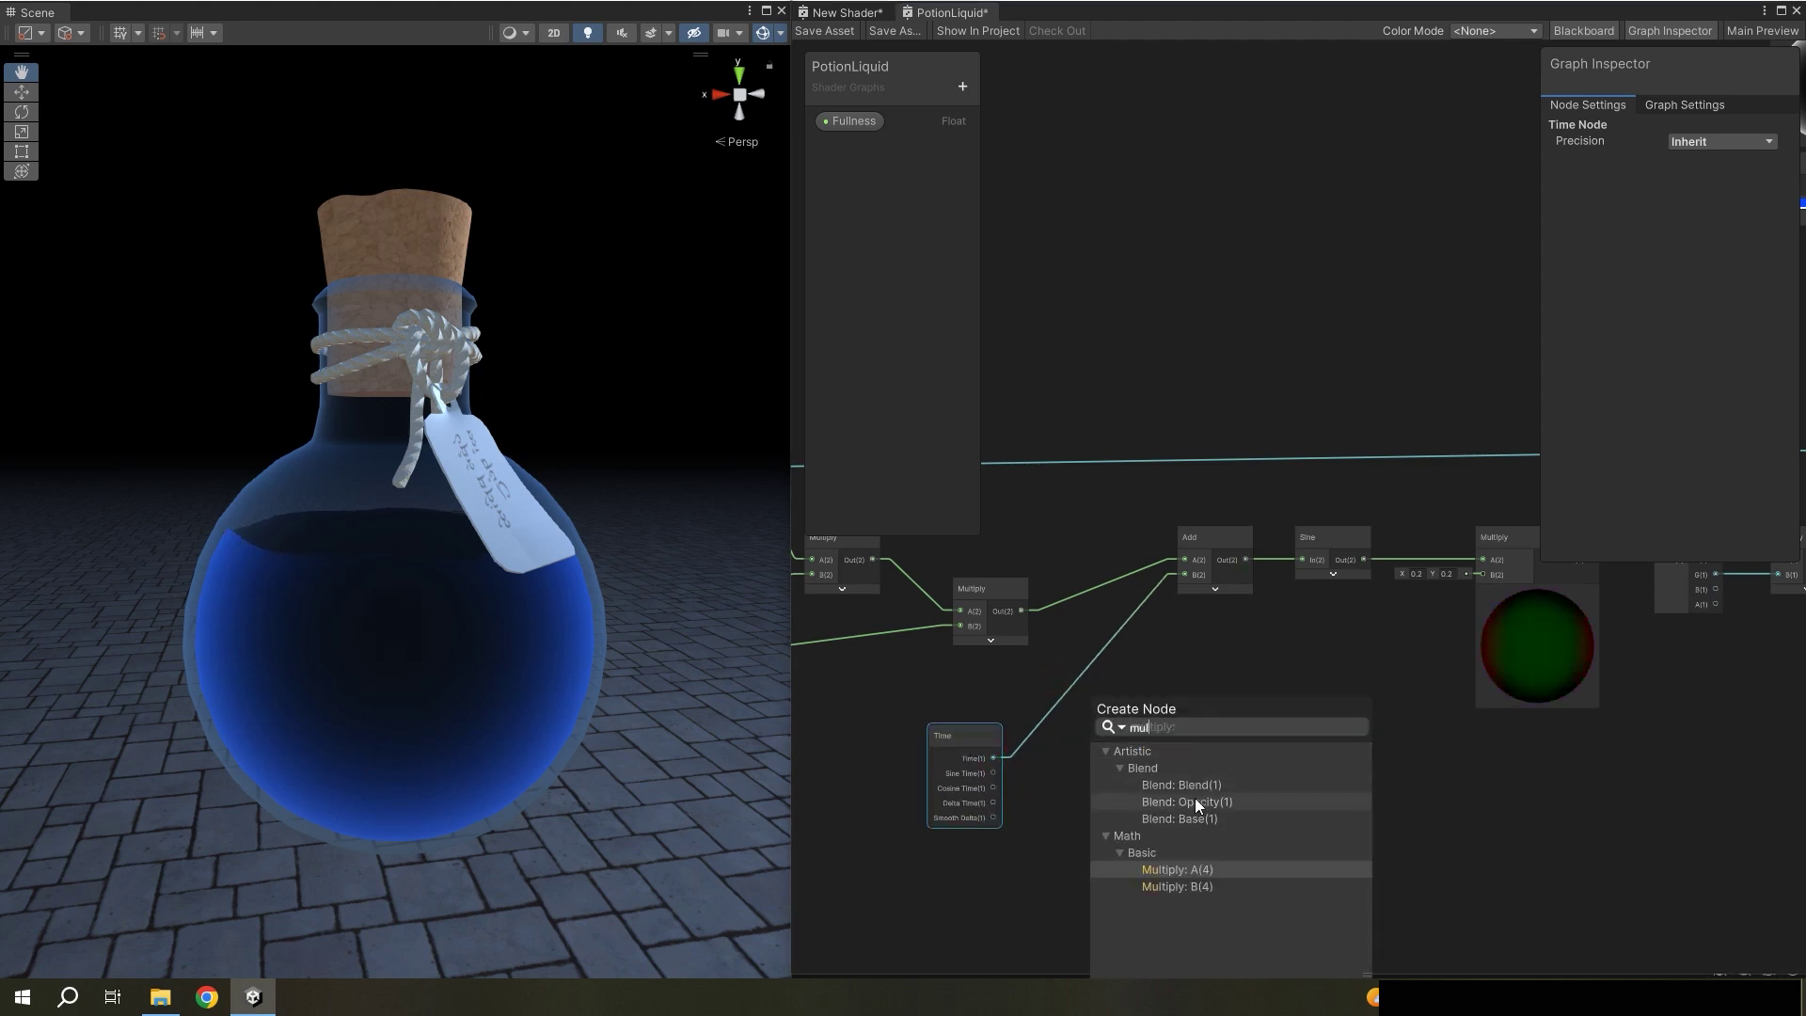
pyautogui.click(1192, 870)
pyautogui.click(1143, 792)
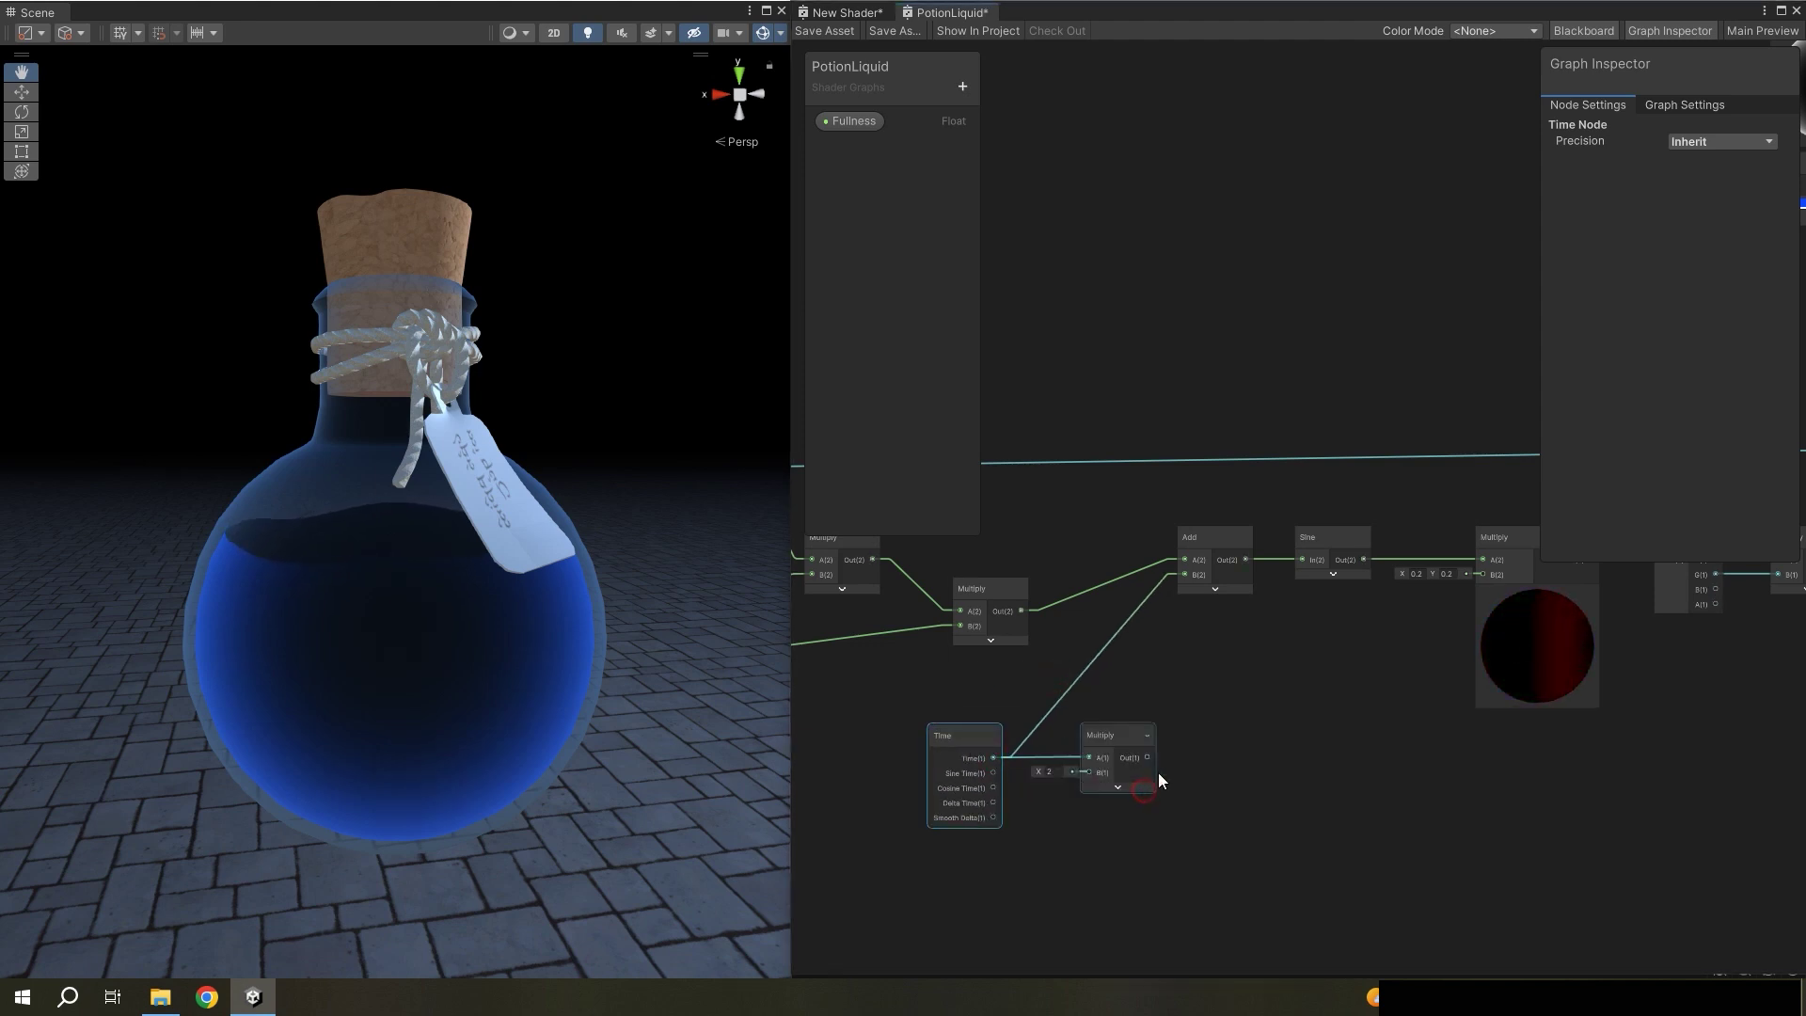
pyautogui.moveTo(1188, 579); pyautogui.dragTo(1186, 575)
pyautogui.moveTo(1110, 740); pyautogui.dragTo(1093, 743)
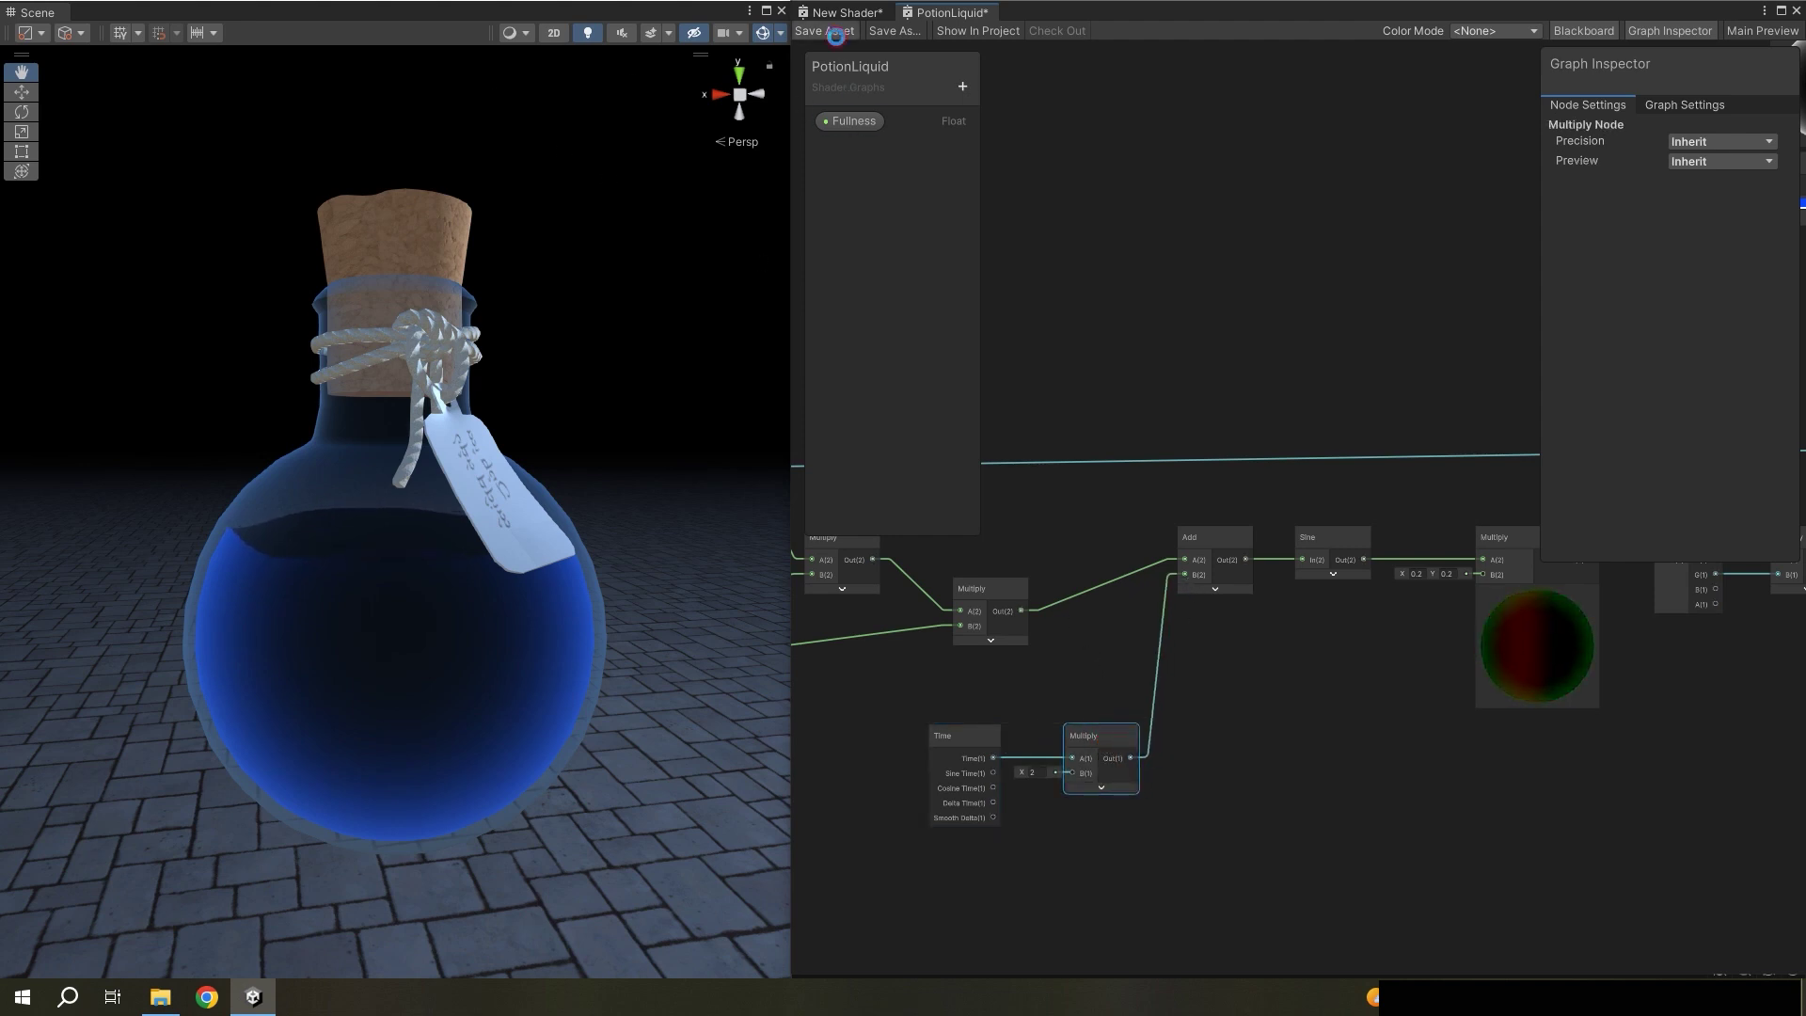
pyautogui.click(837, 33)
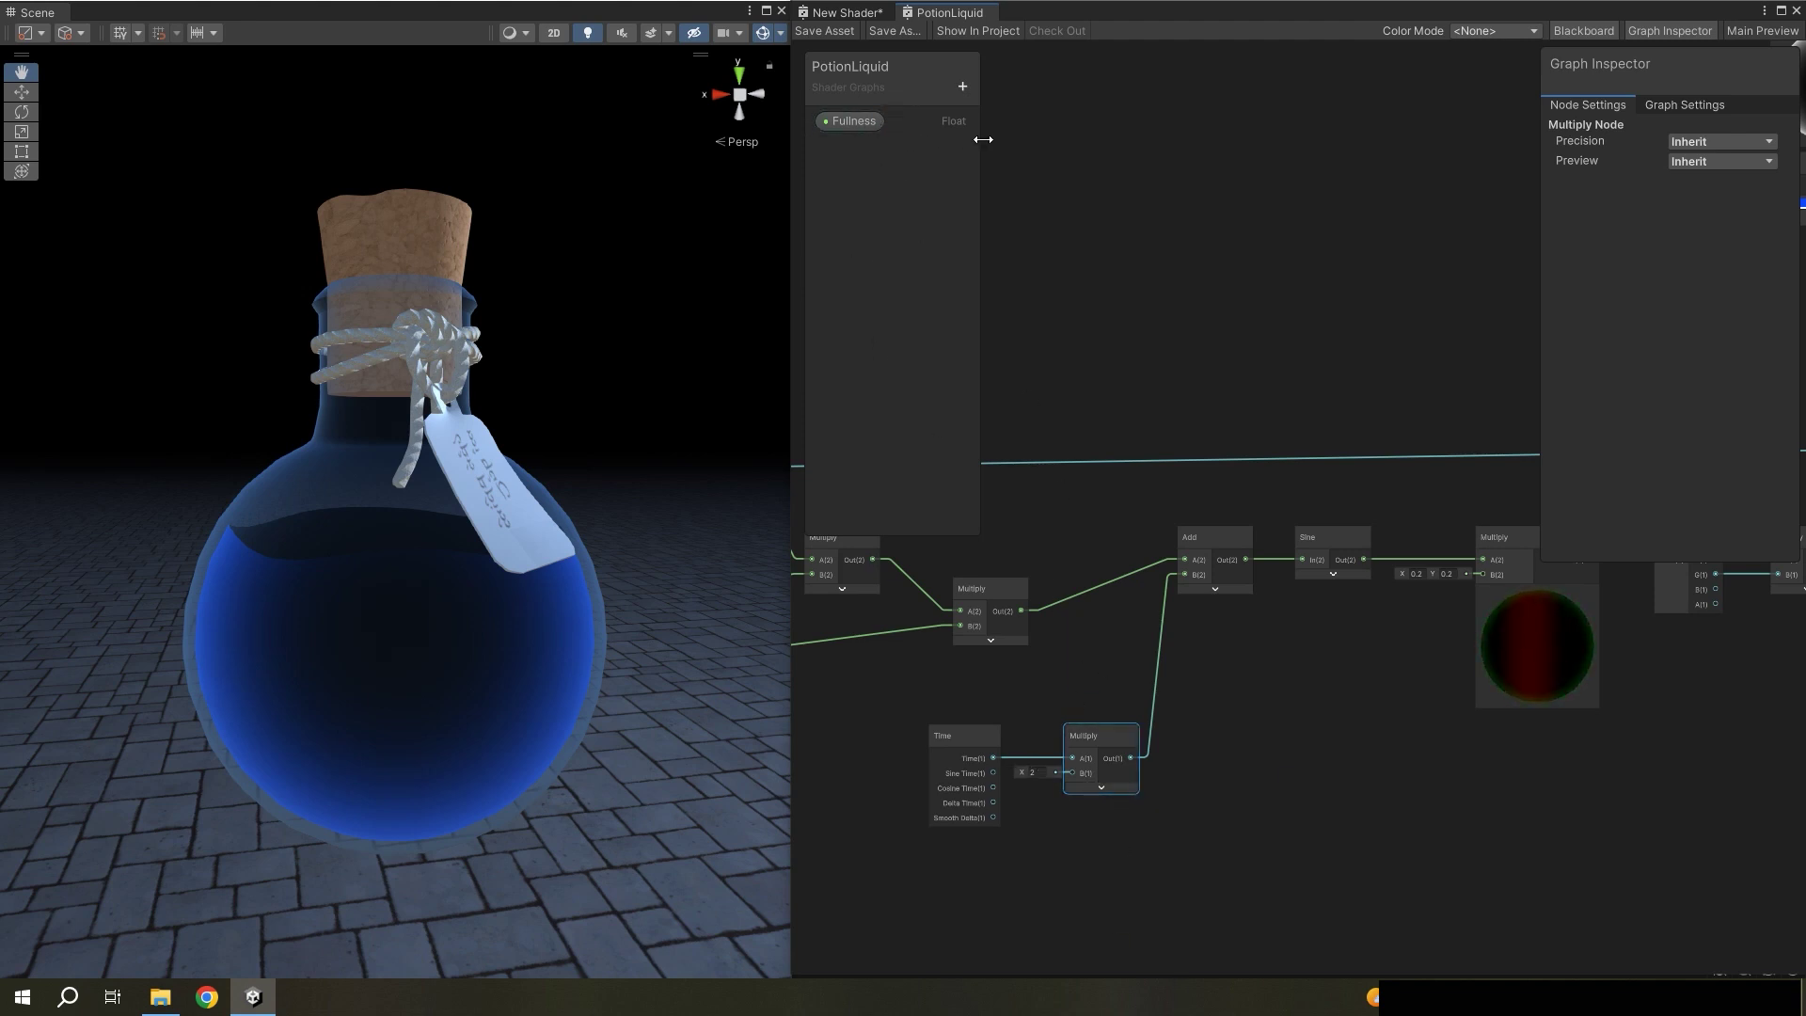
pyautogui.click(962, 87)
pyautogui.click(1238, 327)
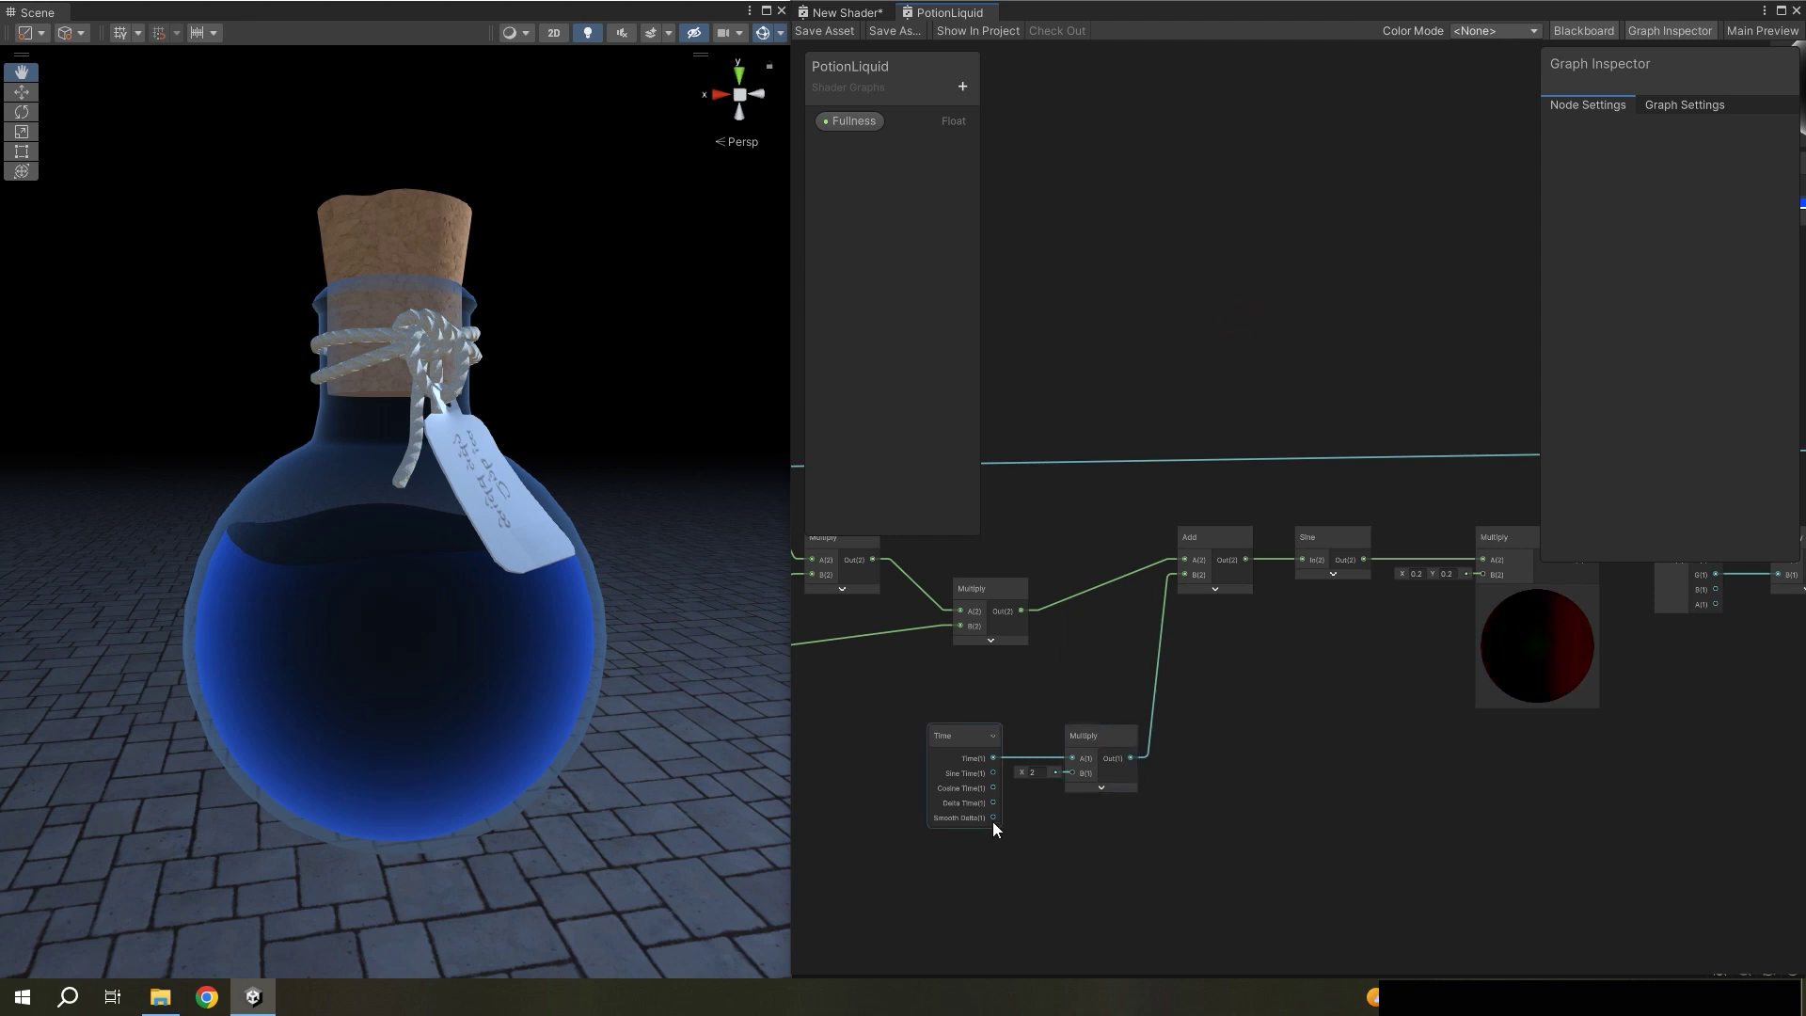
# - Paste the copied Sample Texture 2D, Color, Multiply and Add node group near the Split nodes
pyautogui.moveTo(992, 821); pyautogui.dragTo(1562, 730, button='middle')
pyautogui.scroll(-3, 1149, 674)
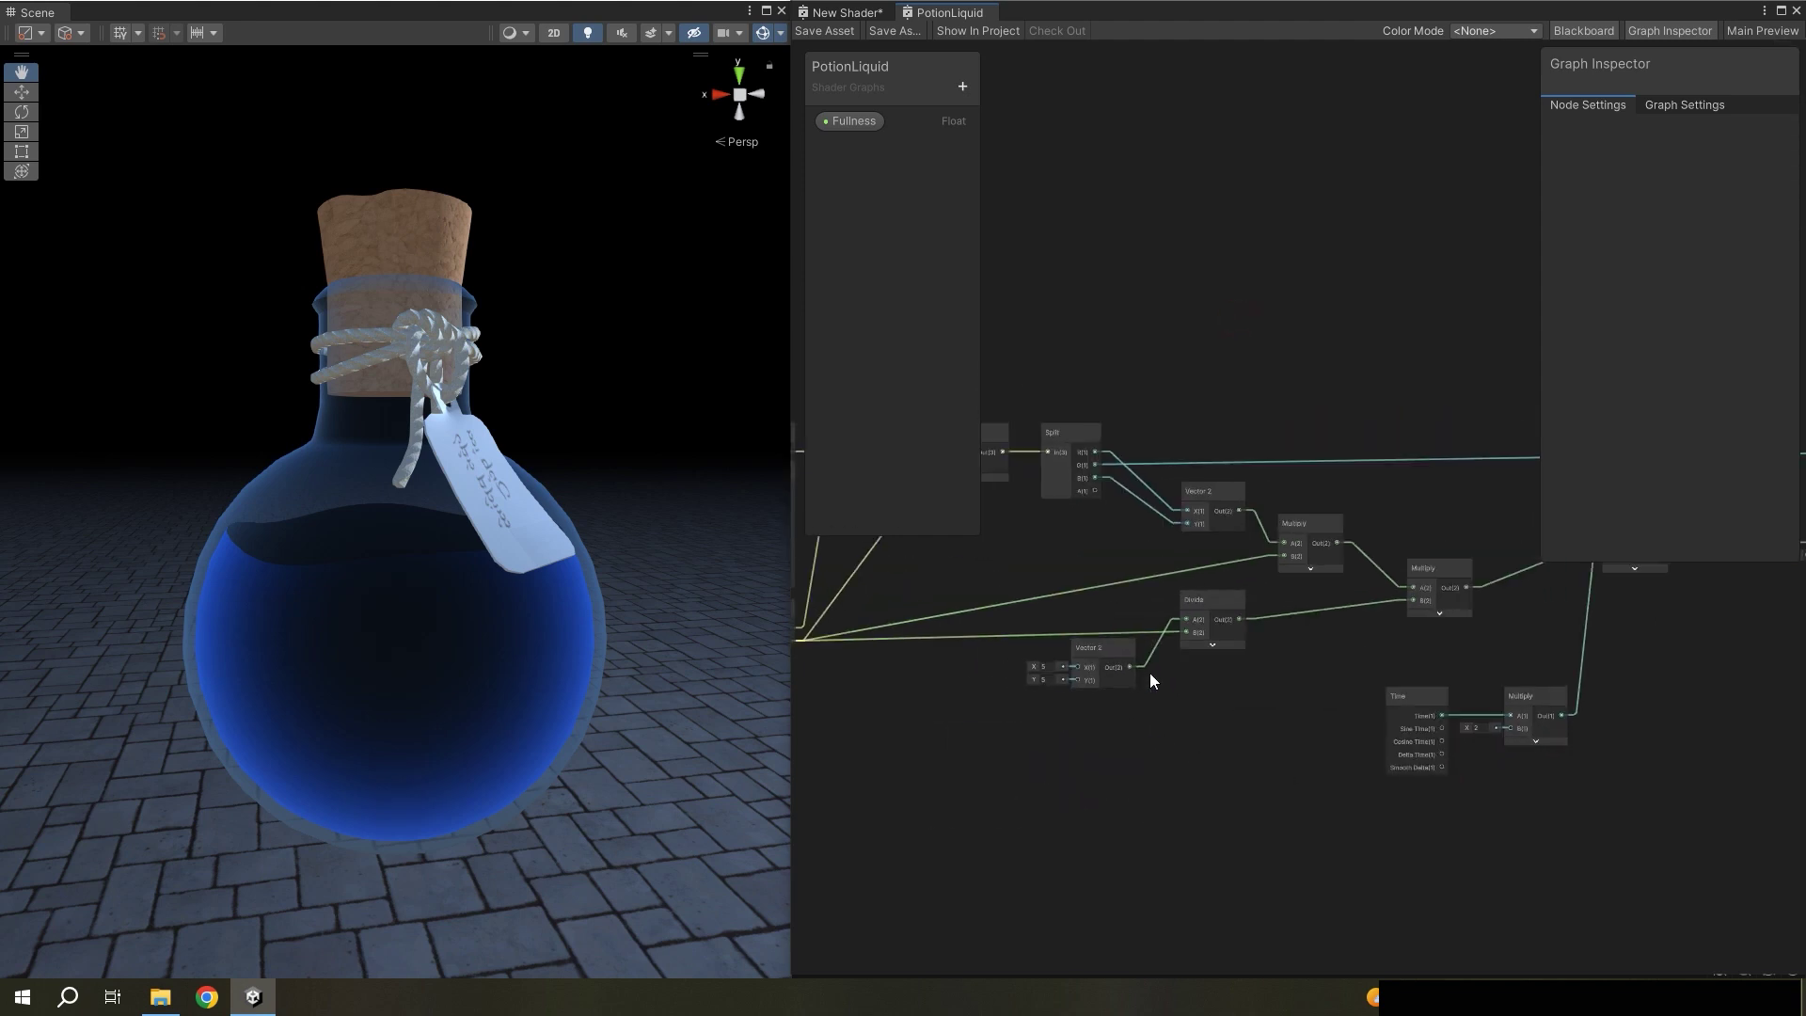
pyautogui.scroll(-2, 1155, 724)
pyautogui.scroll(-2, 1096, 663)
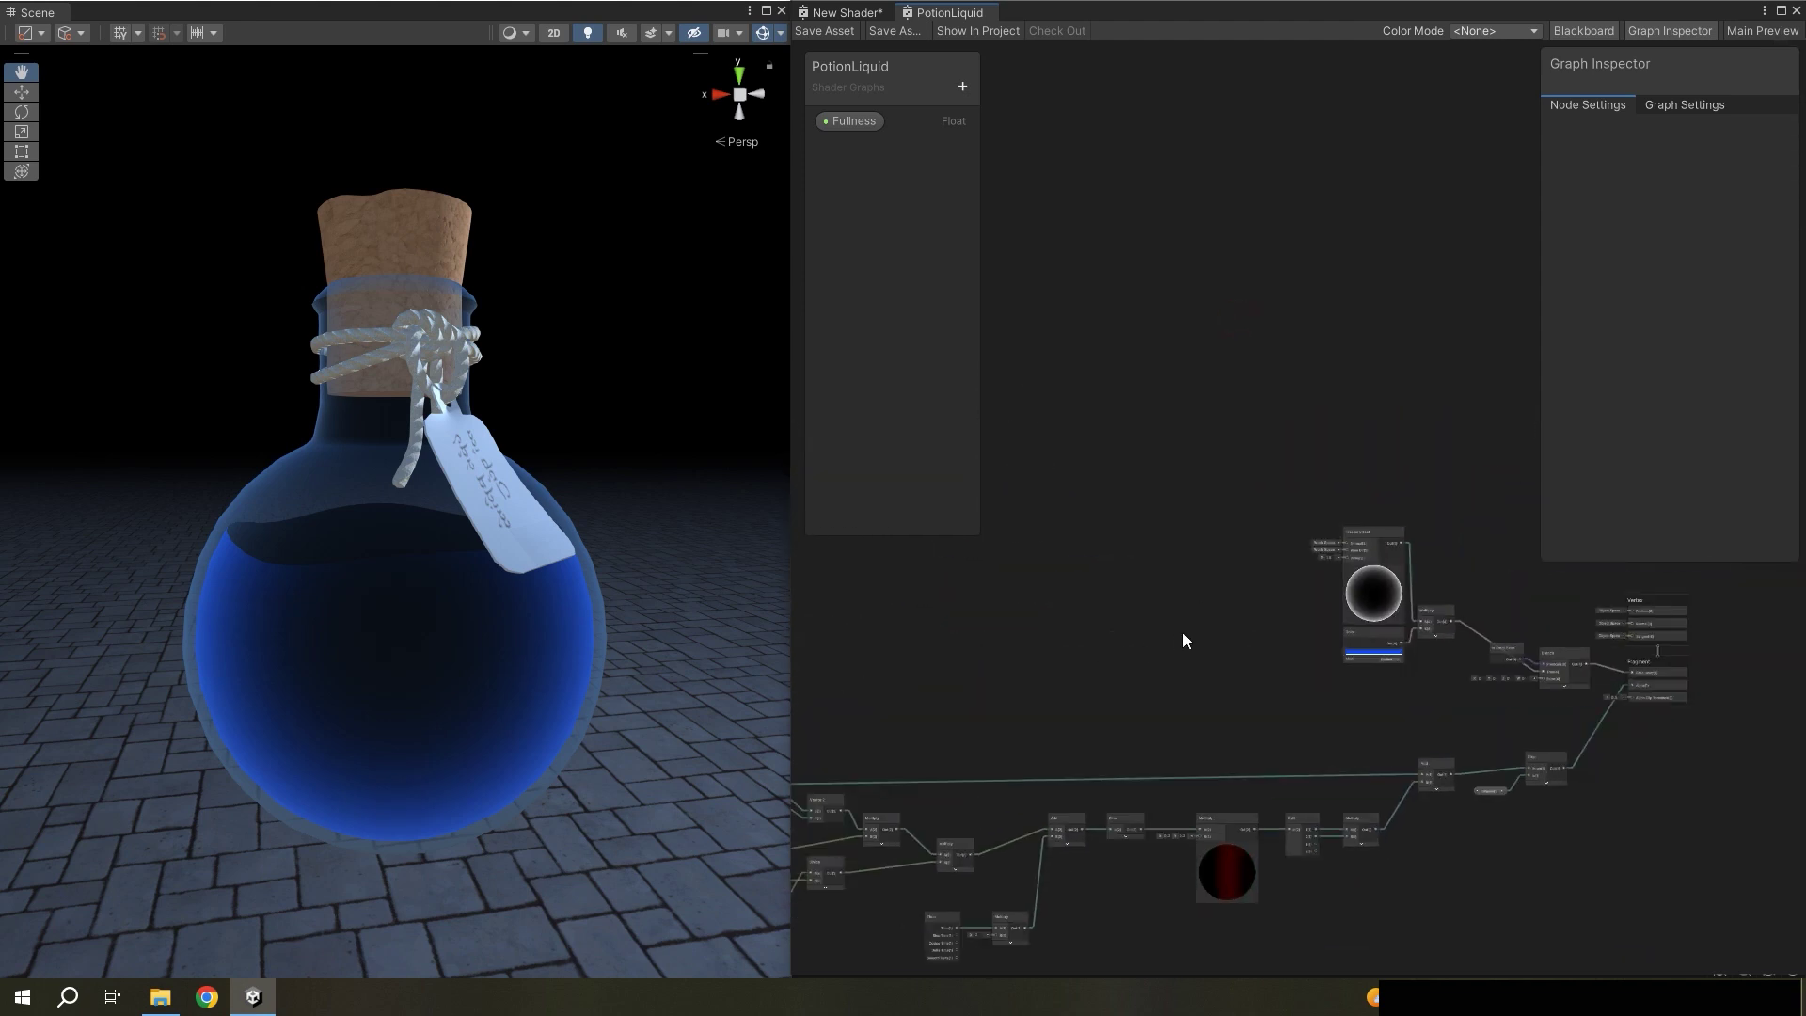
pyautogui.scroll(2, 1372, 573)
pyautogui.scroll(2, 1381, 587)
pyautogui.scroll(1, 1408, 527)
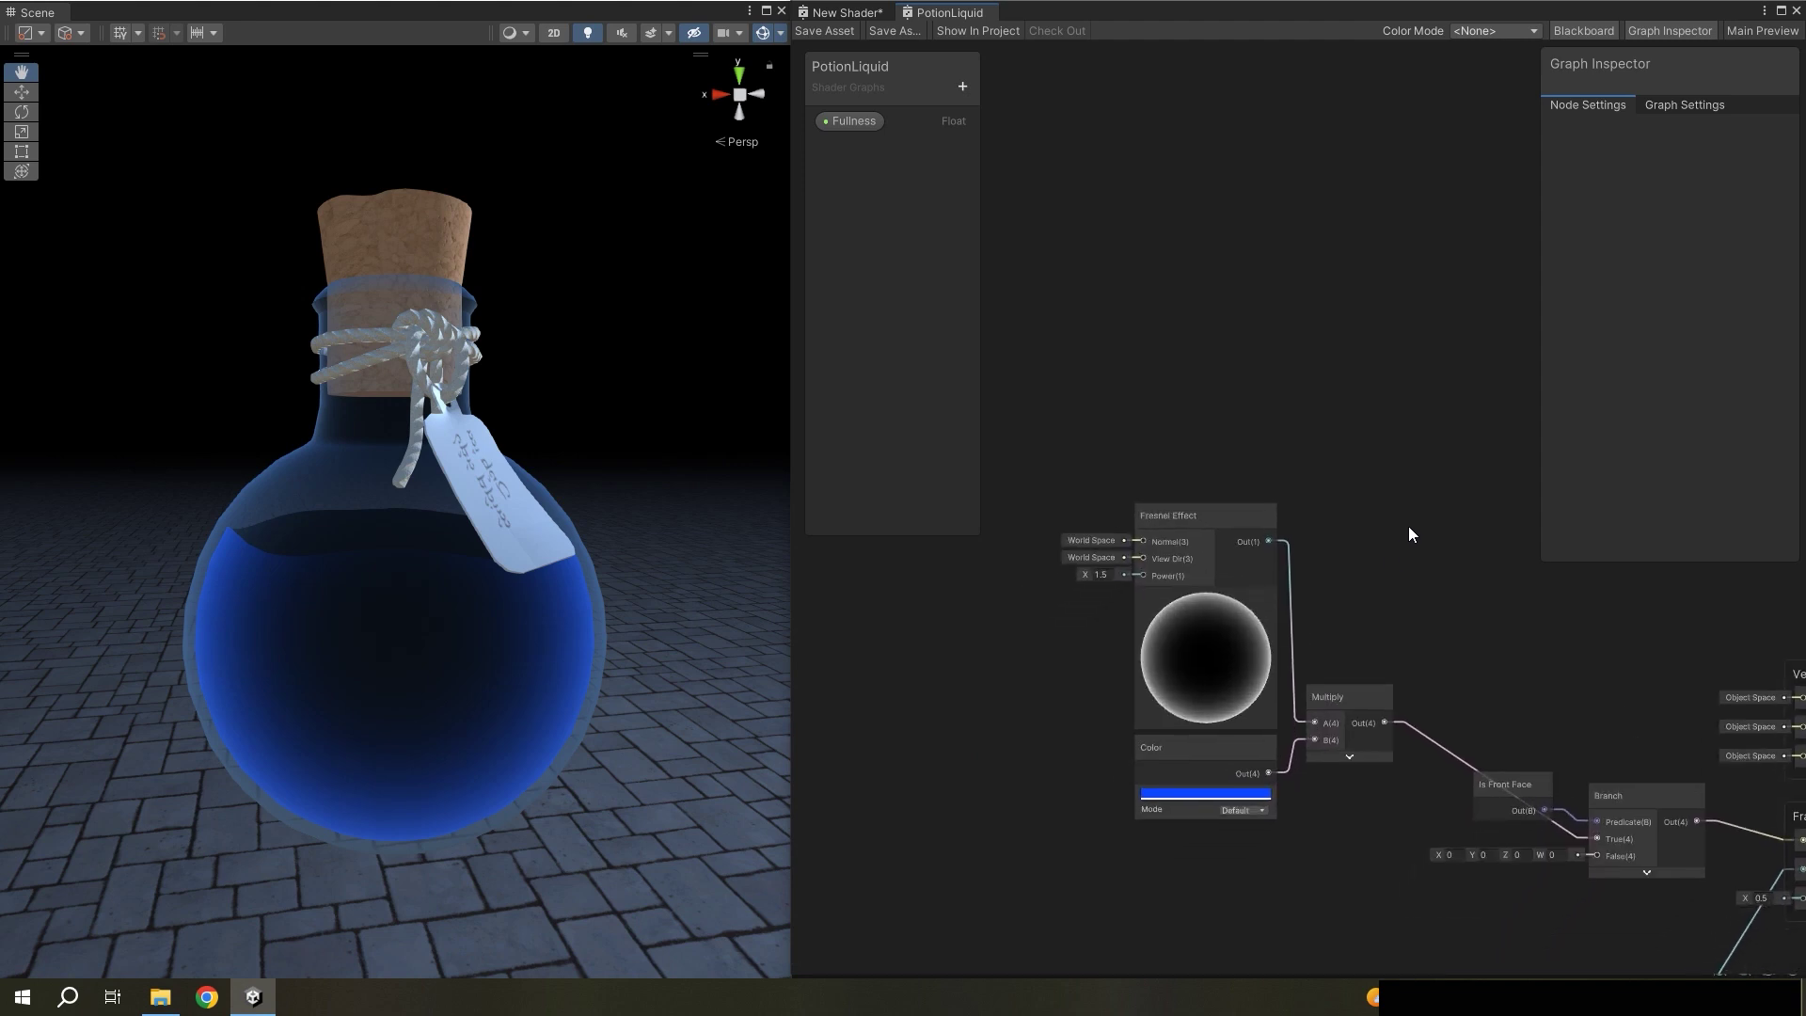
pyautogui.hotkey('ctrl', 'v')
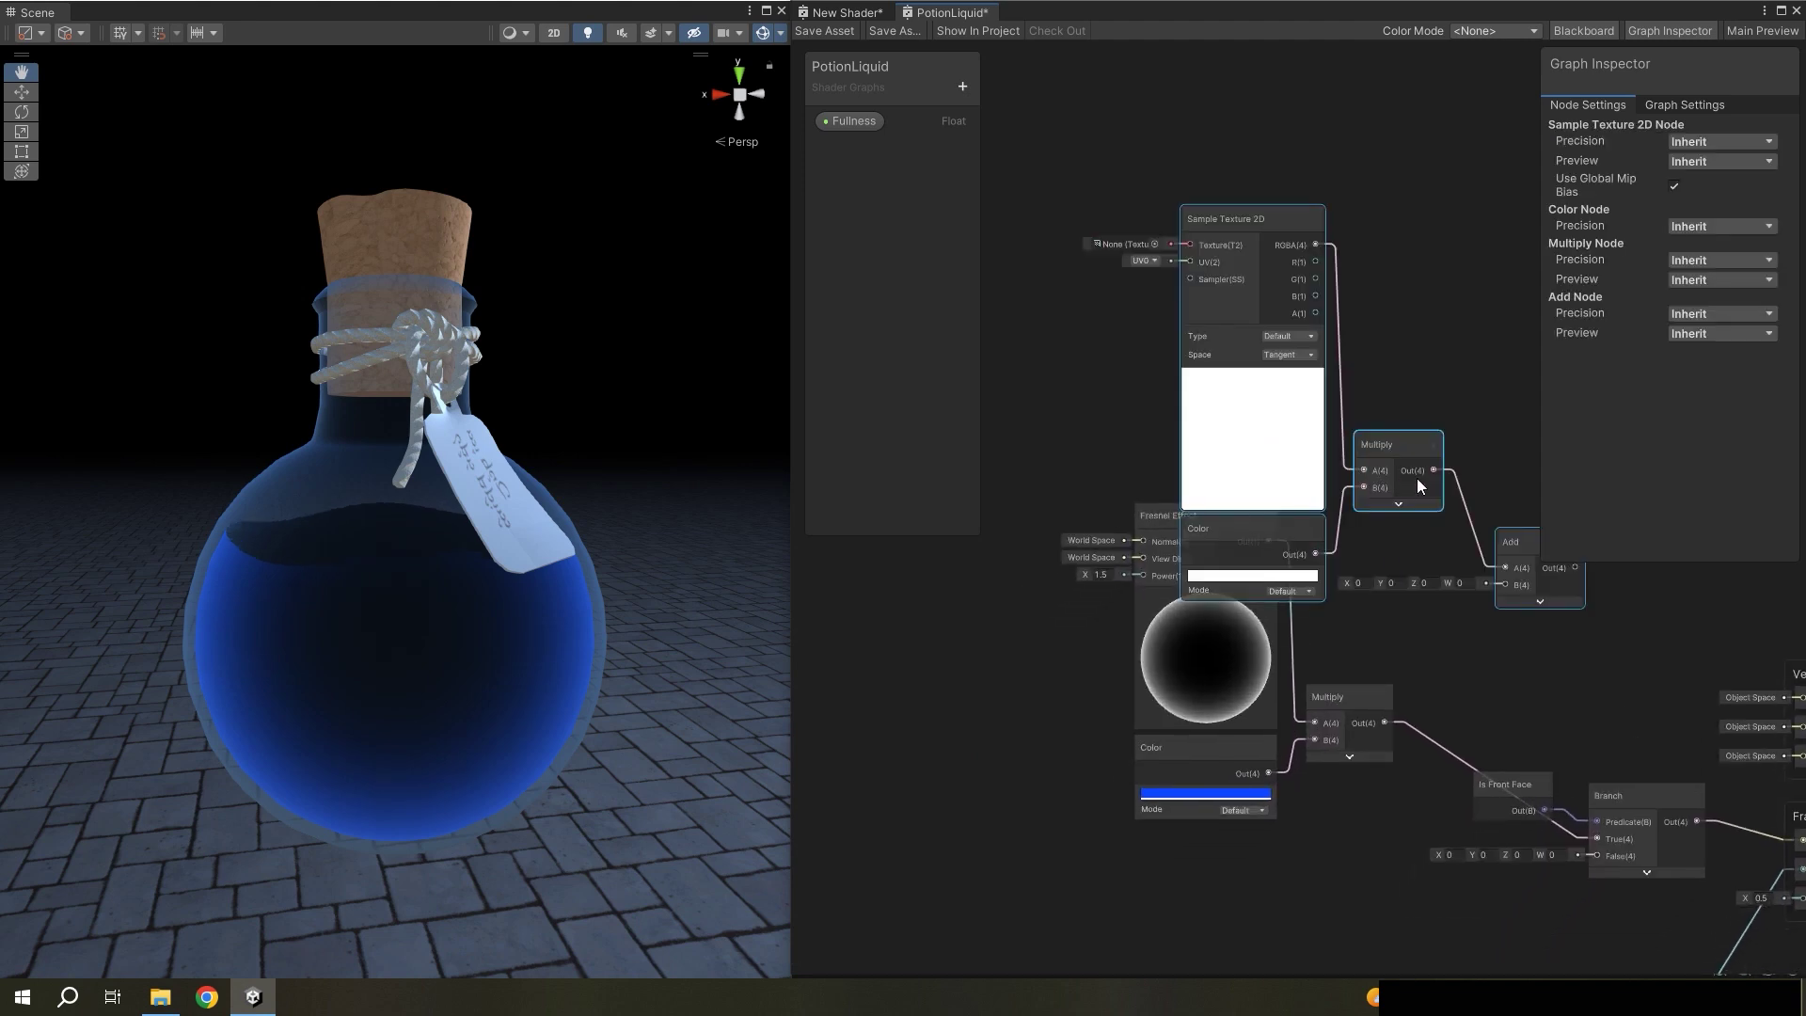
pyautogui.moveTo(1411, 442); pyautogui.dragTo(1365, 322)
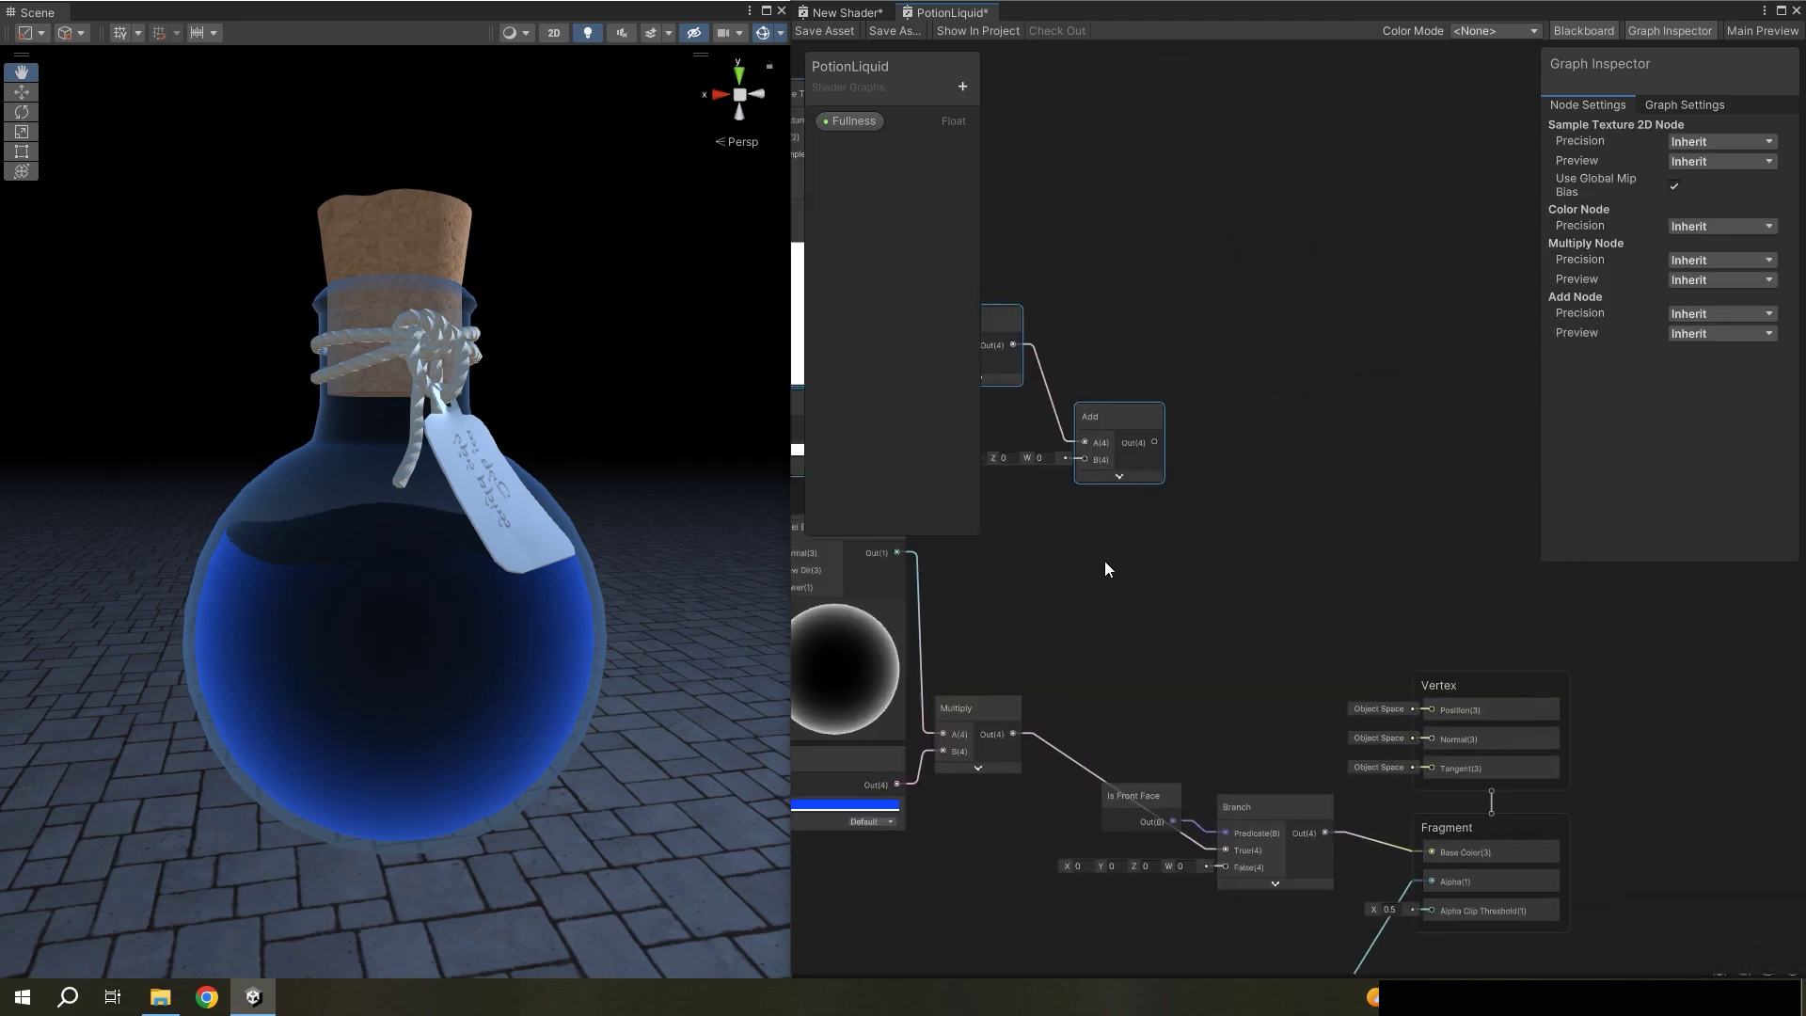
# - Wire the Fresnel Multiply into Add B and the Add result into Branch, then save
pyautogui.moveTo(1392, 445); pyautogui.dragTo(1126, 467, button='middle')
pyautogui.moveTo(1122, 744)
pyautogui.mouseDown()
pyautogui.moveTo(1202, 473)
pyautogui.moveTo(1330, 860)
pyautogui.mouseUp()
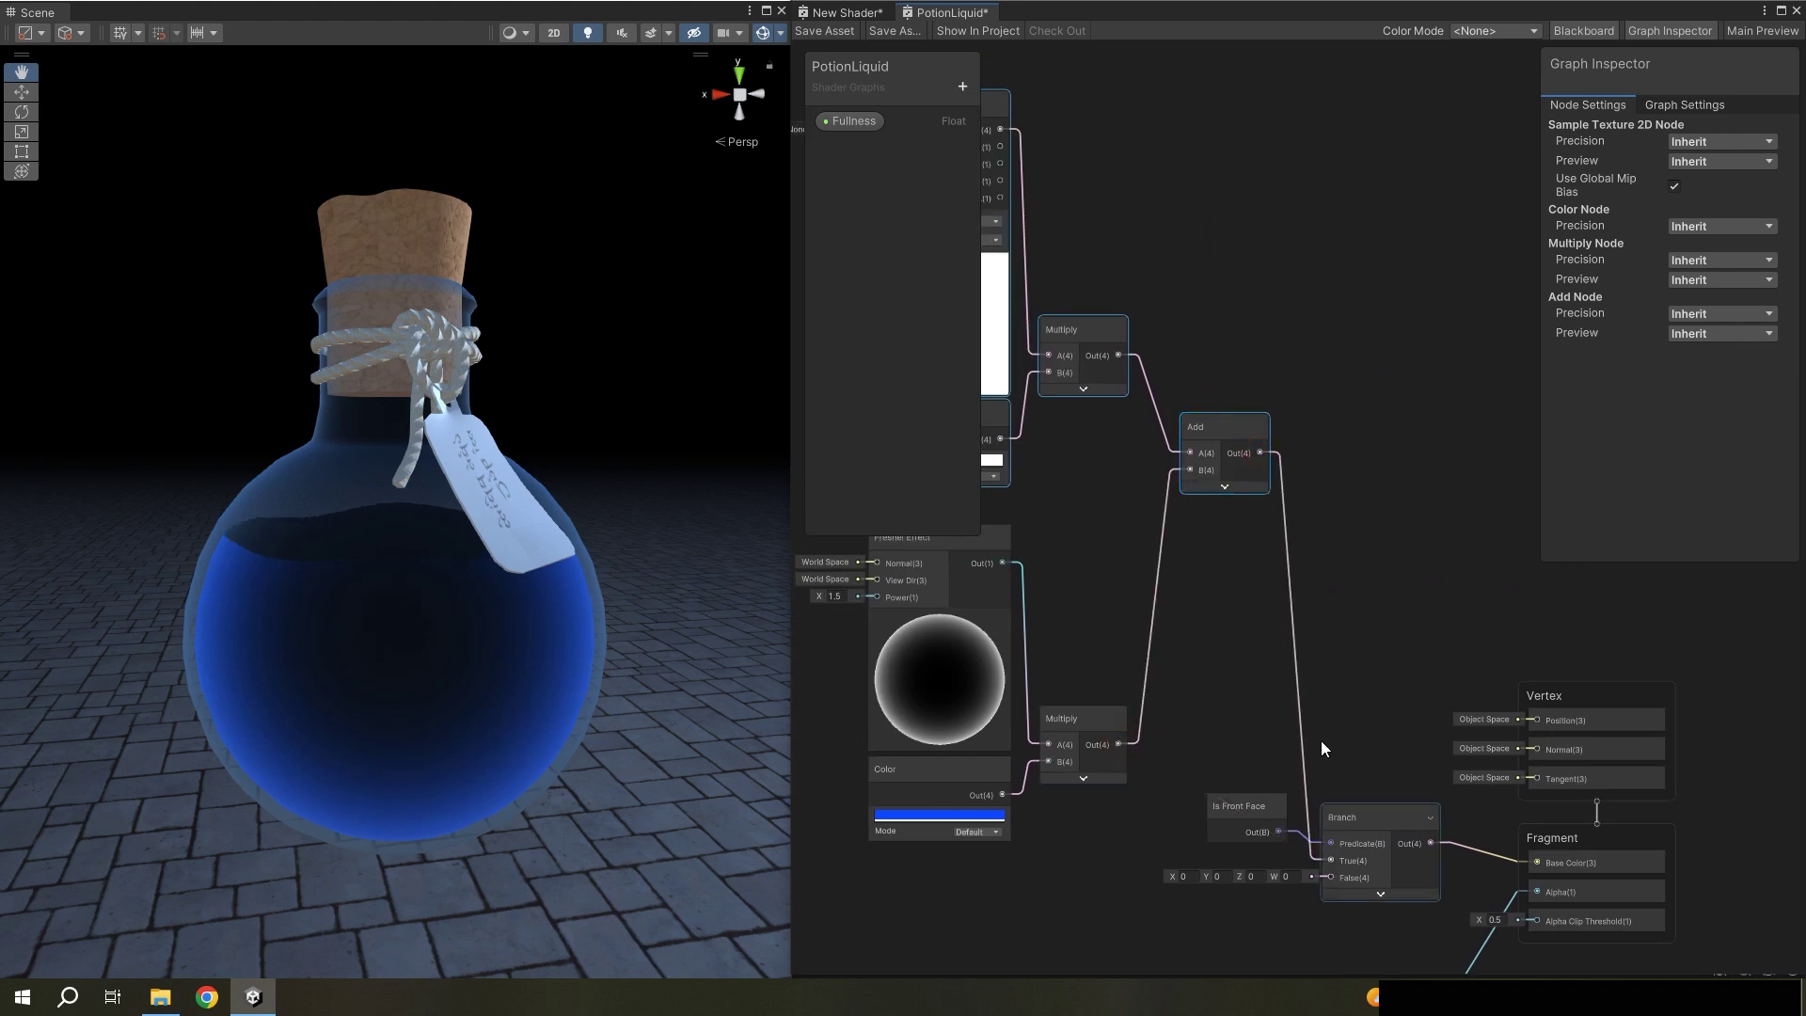
pyautogui.click(826, 31)
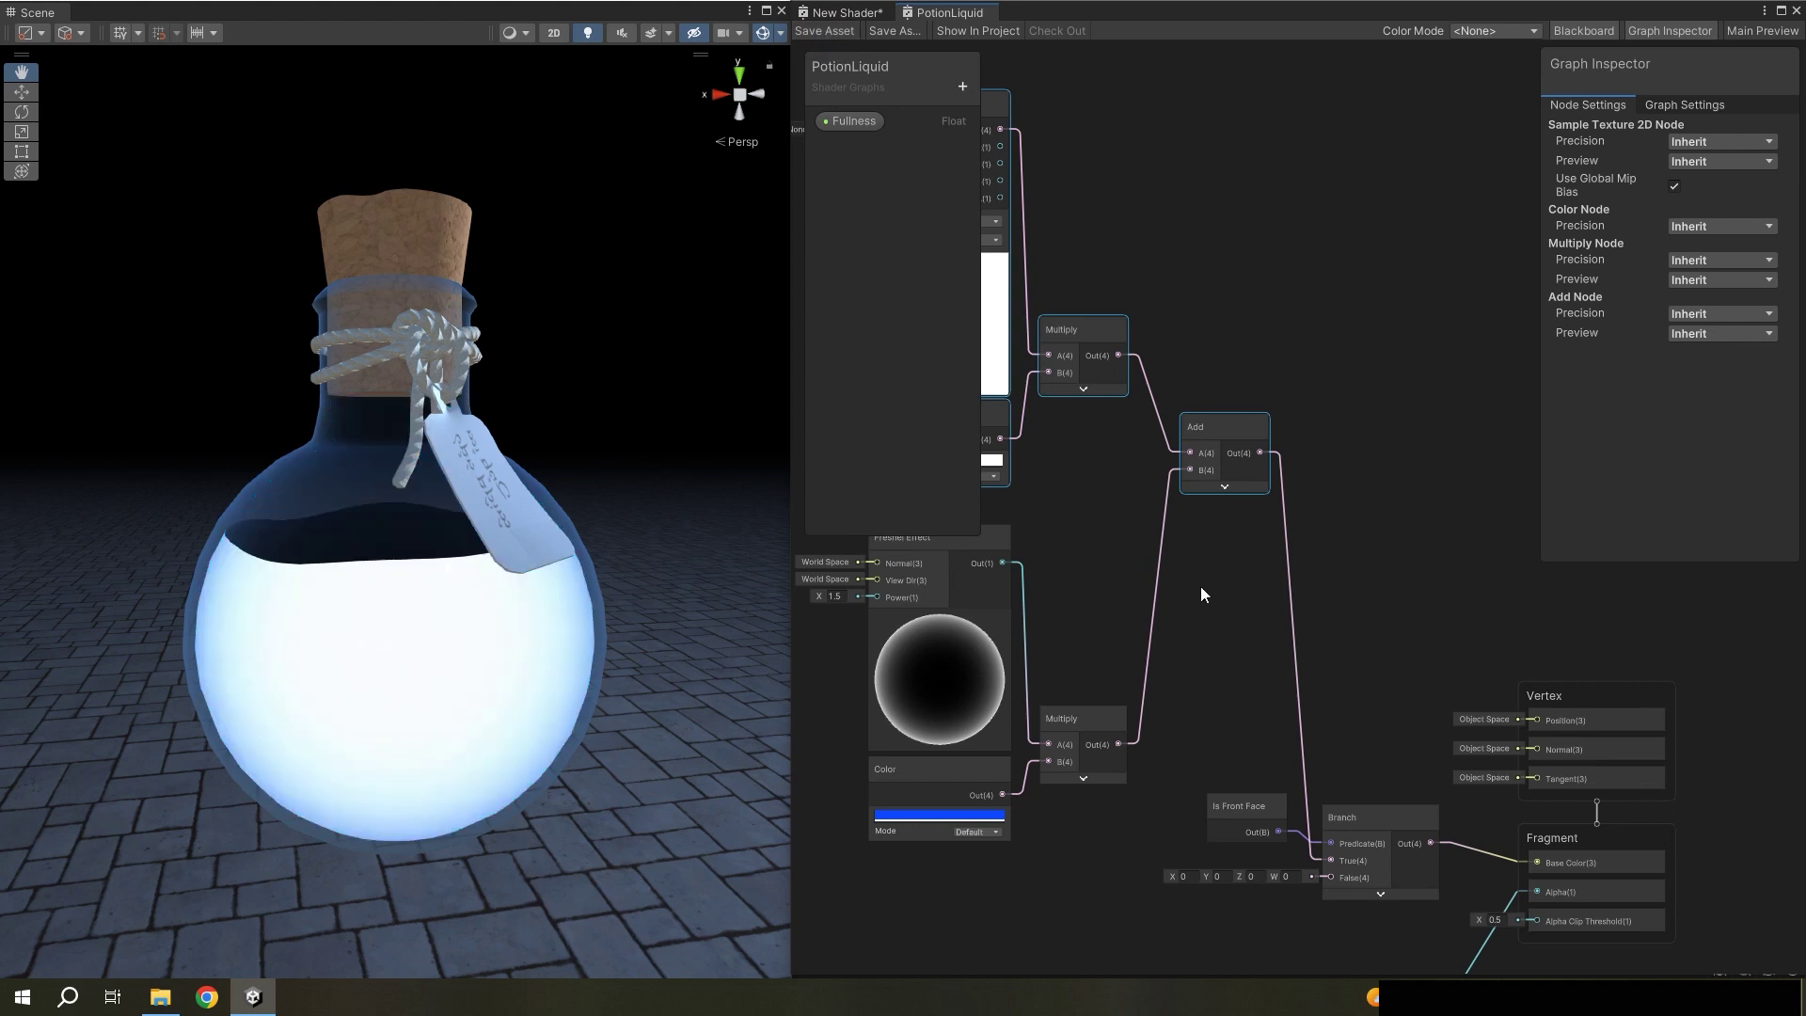
pyautogui.moveTo(1200, 585); pyautogui.dragTo(1325, 618, button='middle')
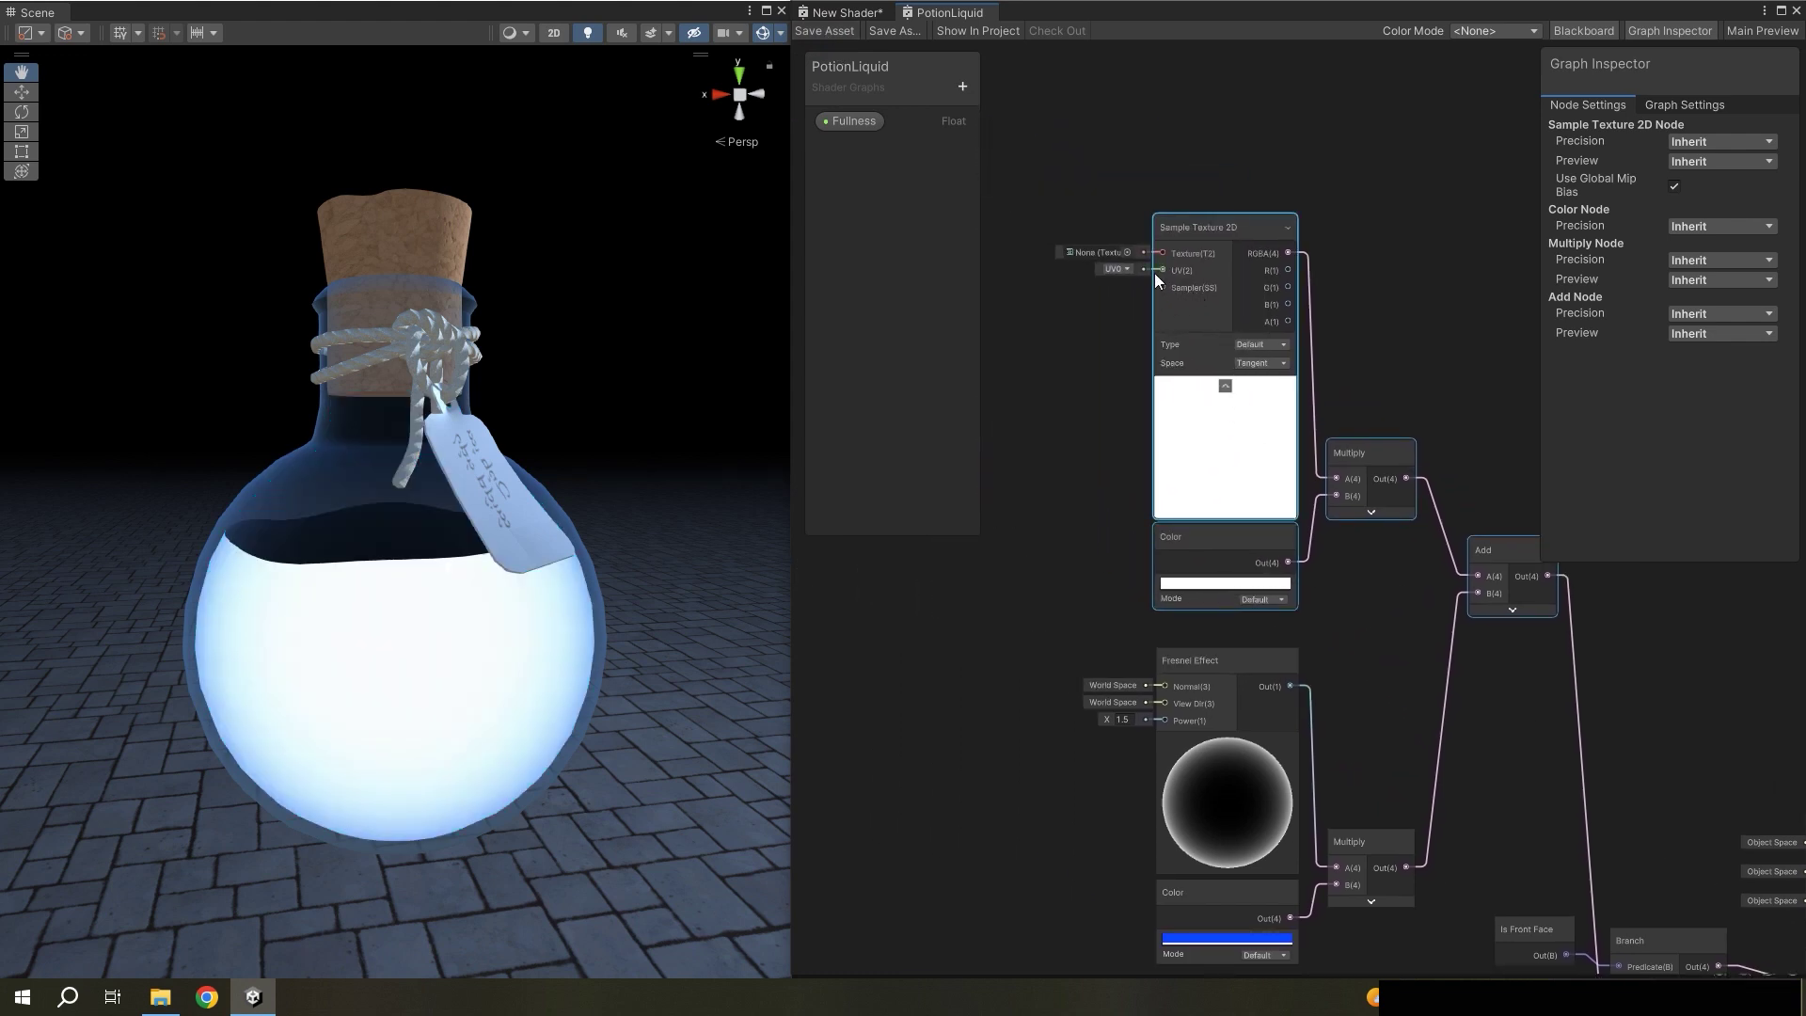
# - Assign the Space2 texture to the Sample Texture 2D node, save, and inspect the purple galaxy liquid
pyautogui.click(1128, 252)
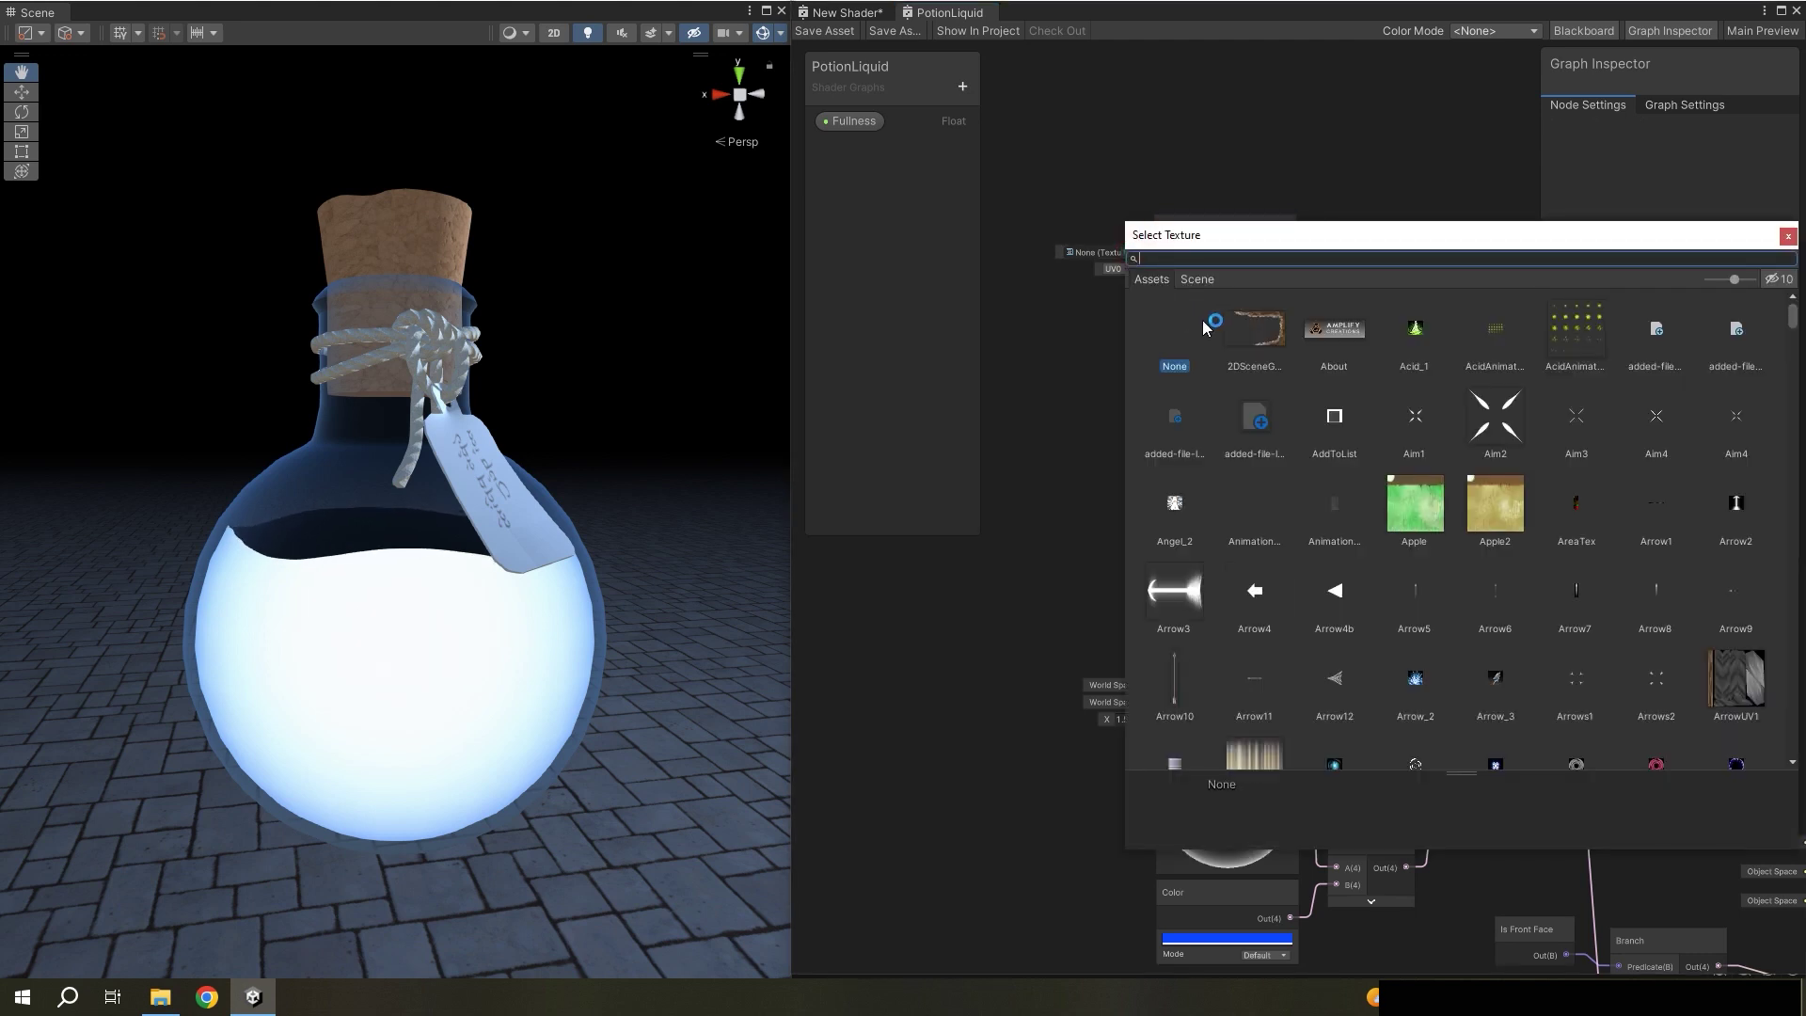
pyautogui.write('spa')
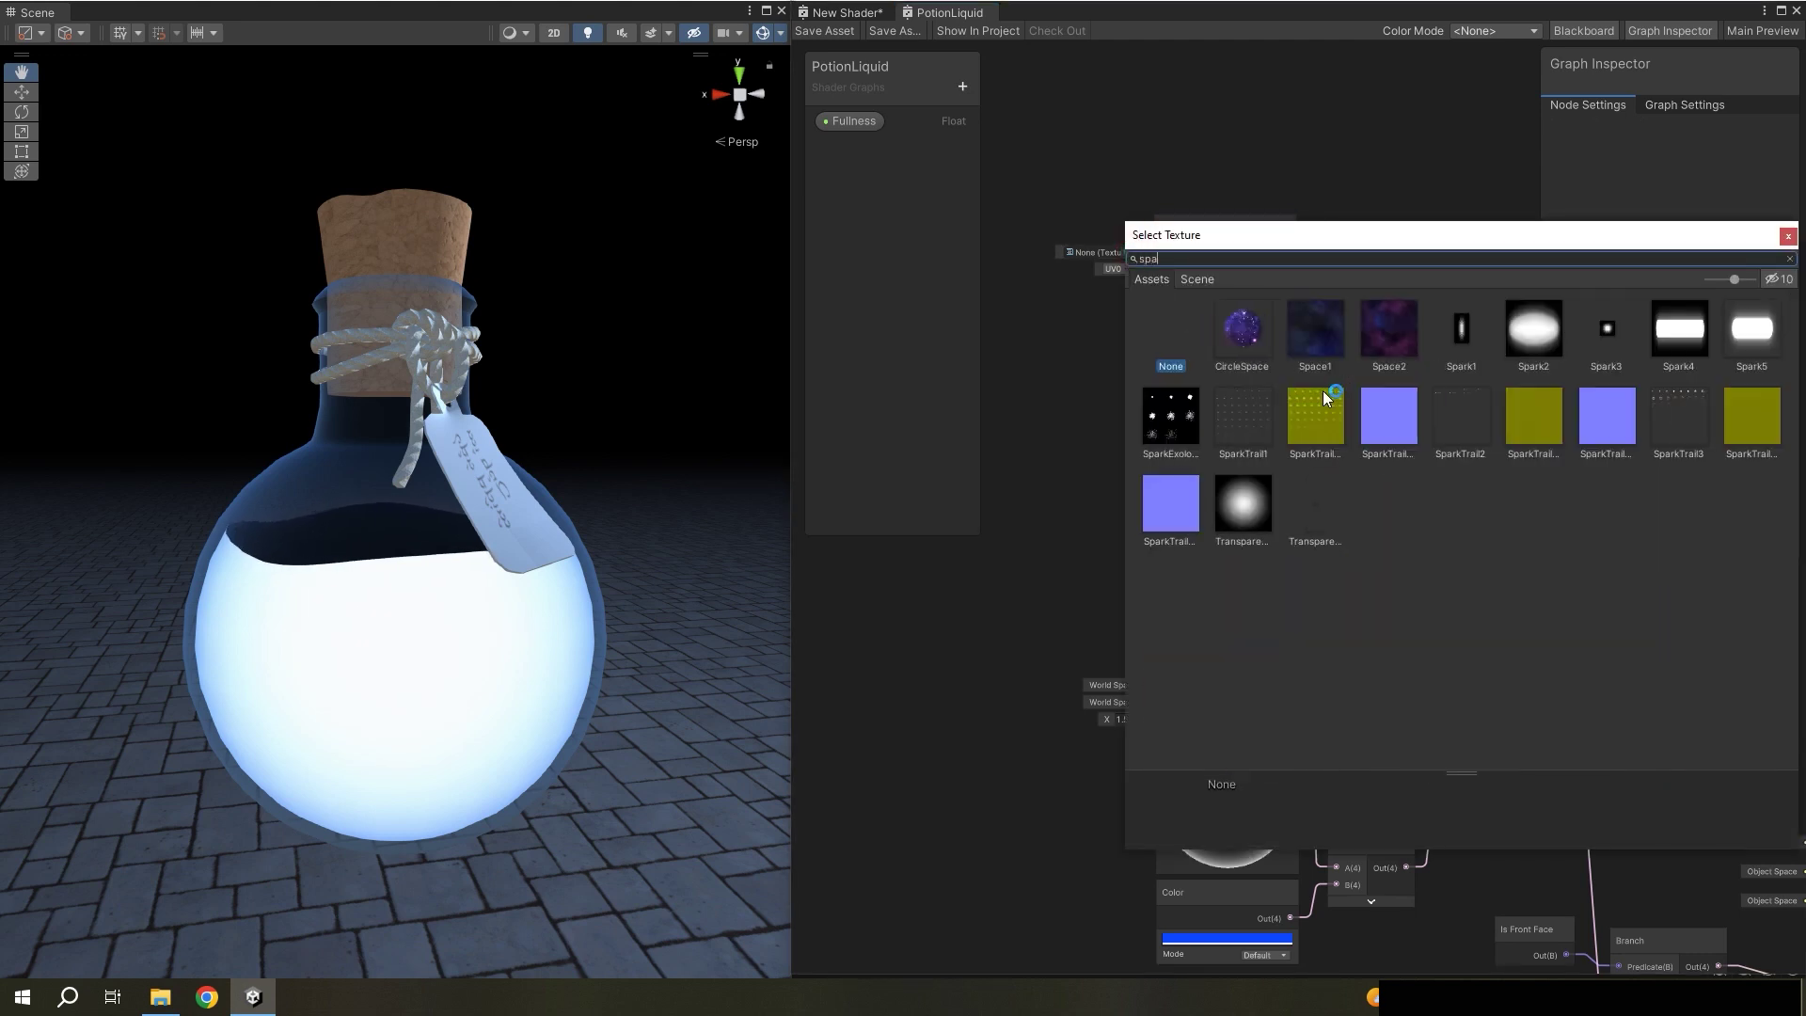
pyautogui.click(1330, 343)
pyautogui.click(1389, 329)
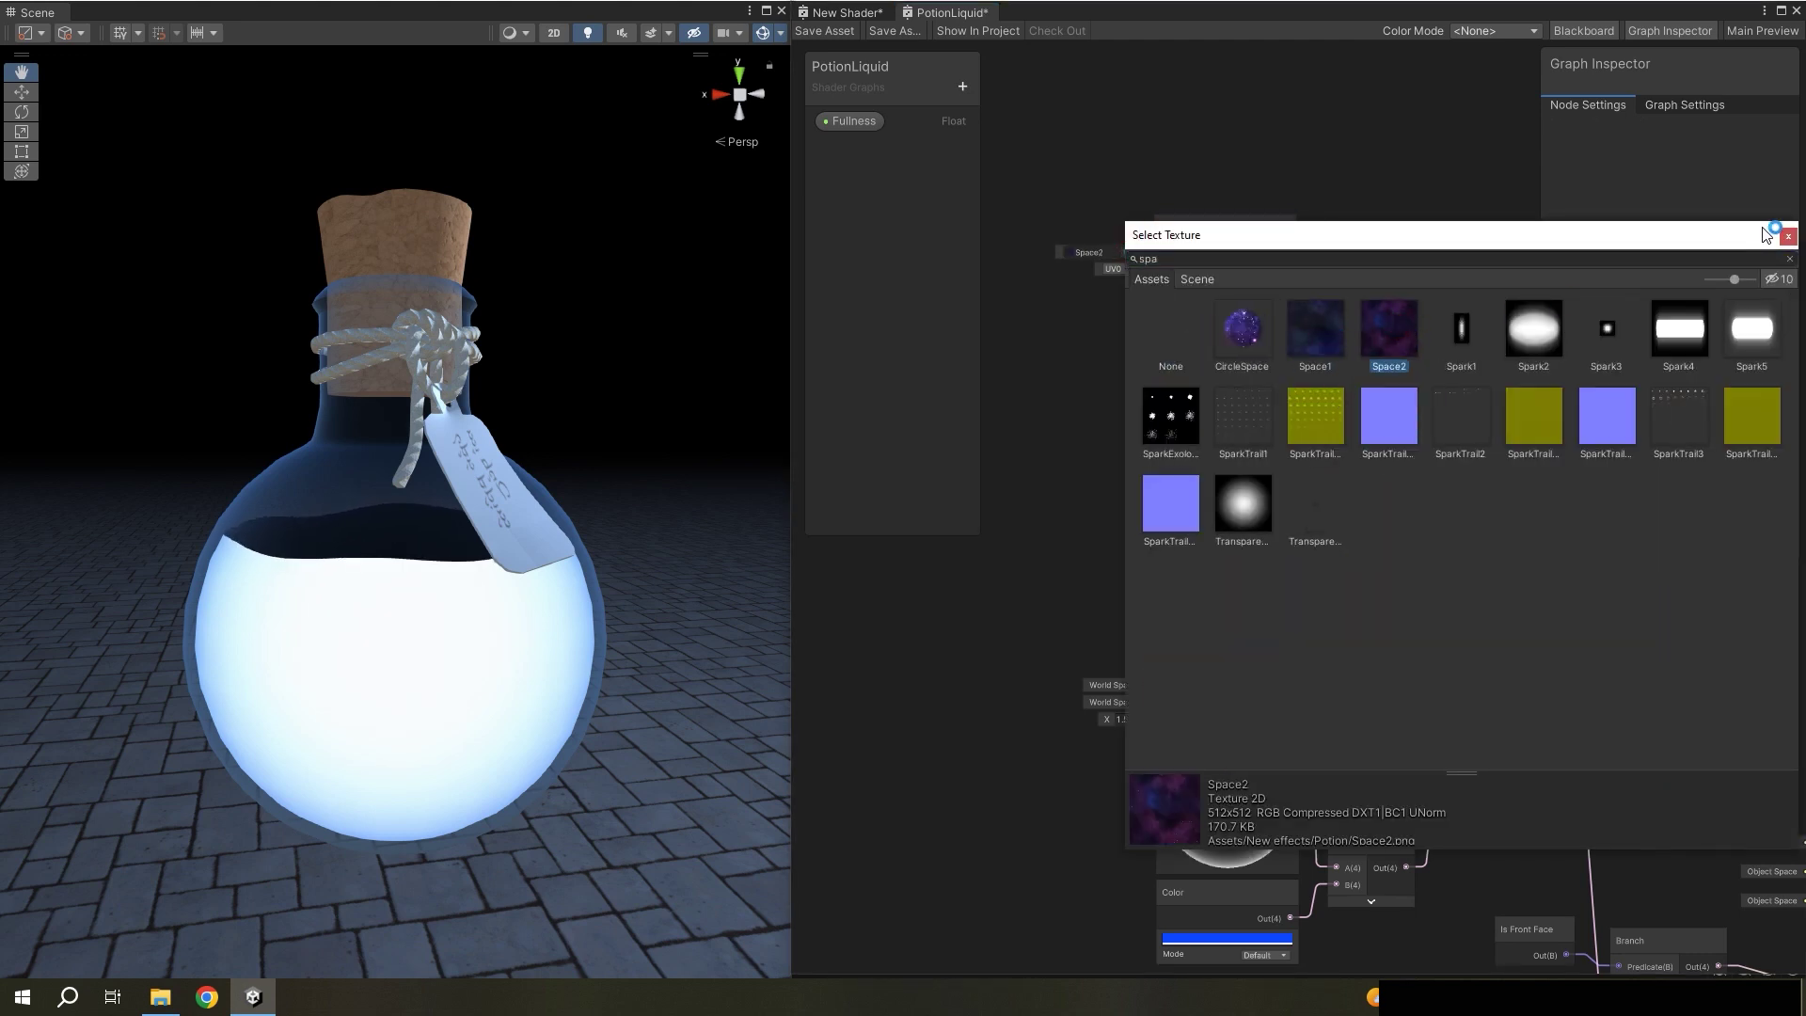
pyautogui.click(1788, 236)
pyautogui.moveTo(1368, 309); pyautogui.dragTo(1332, 297, button='middle')
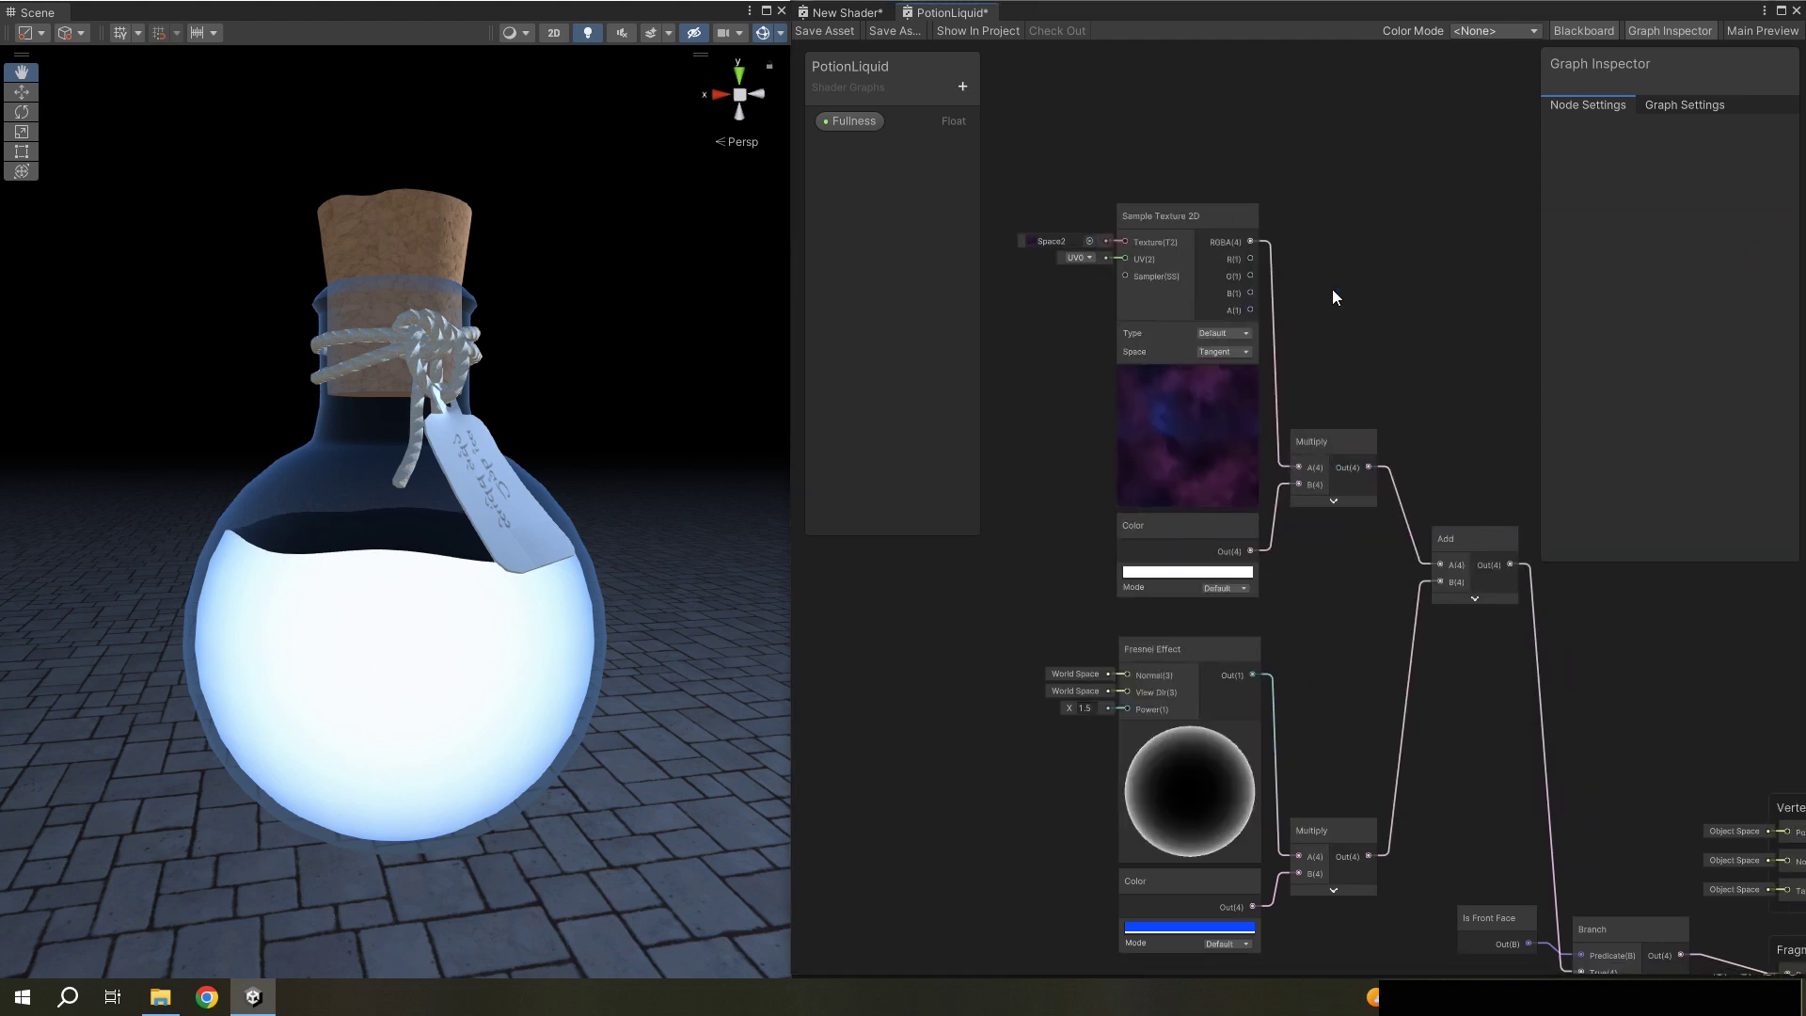
pyautogui.click(837, 32)
pyautogui.keyDown('alt'); pyautogui.moveTo(527, 515); pyautogui.dragTo(606, 525); pyautogui.keyUp('alt')
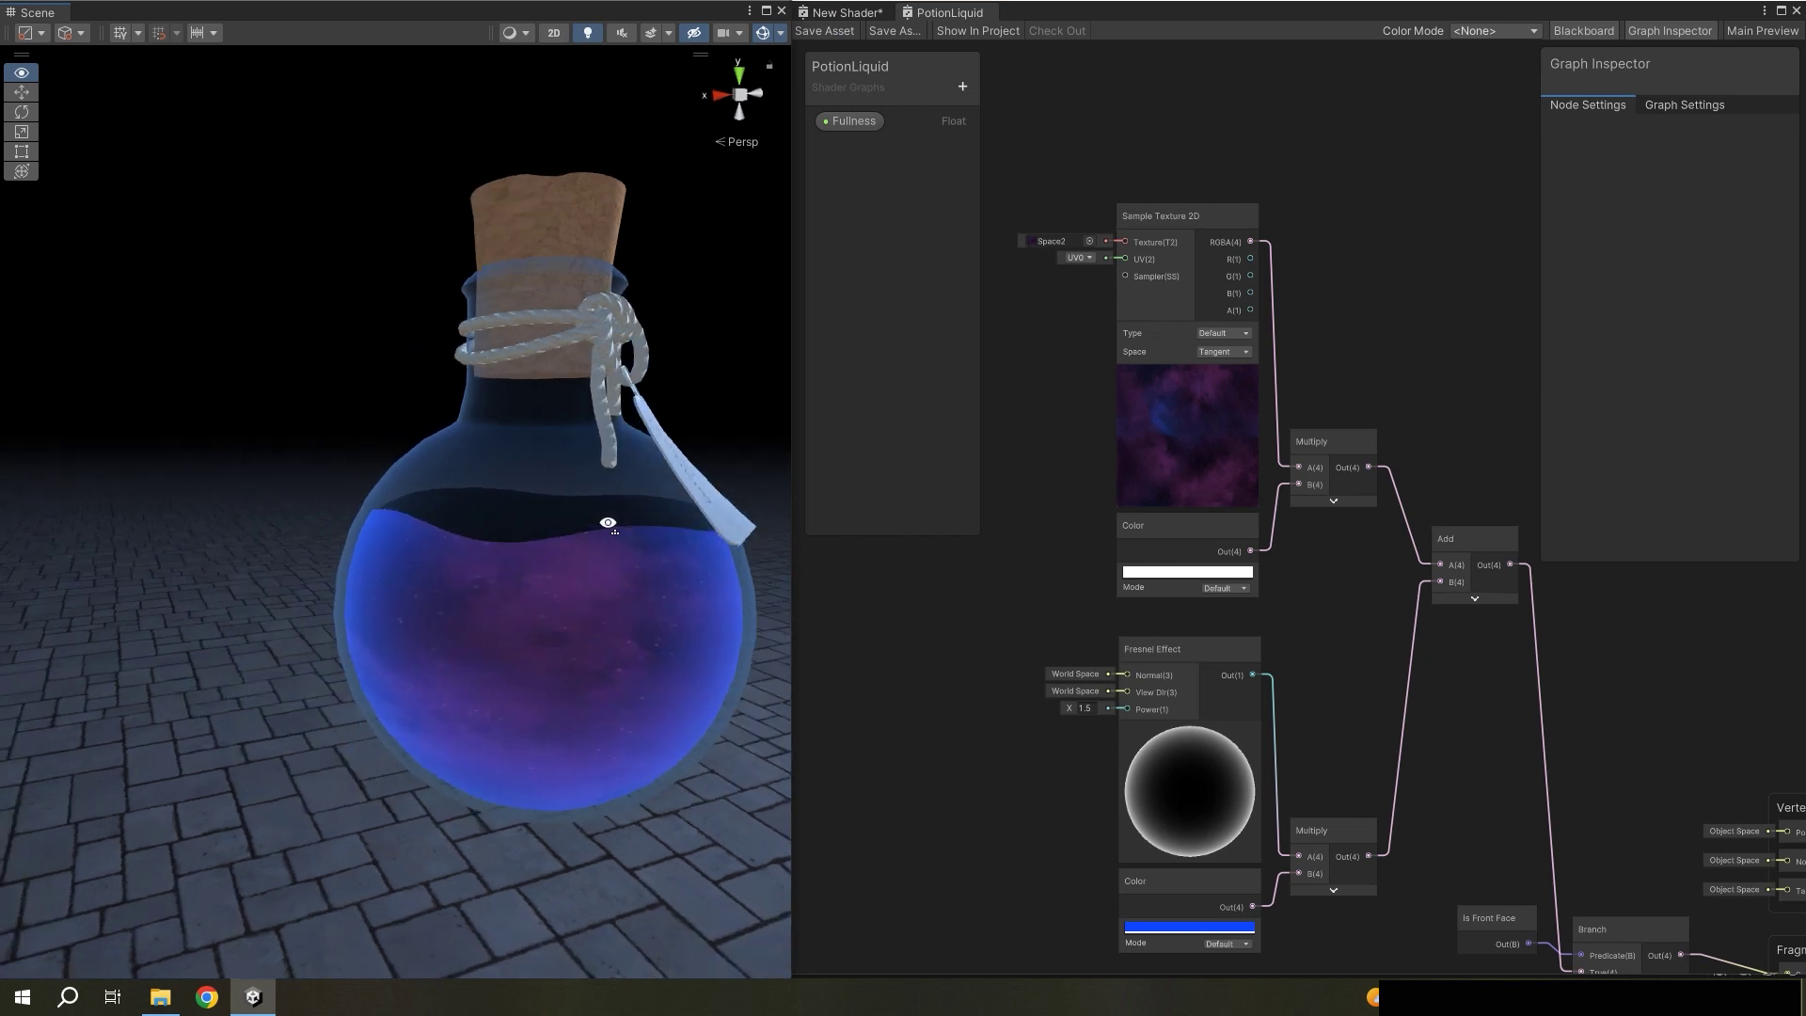
pyautogui.scroll(3, 625, 598)
pyautogui.scroll(3, 612, 553)
pyautogui.scroll(-5, 612, 553)
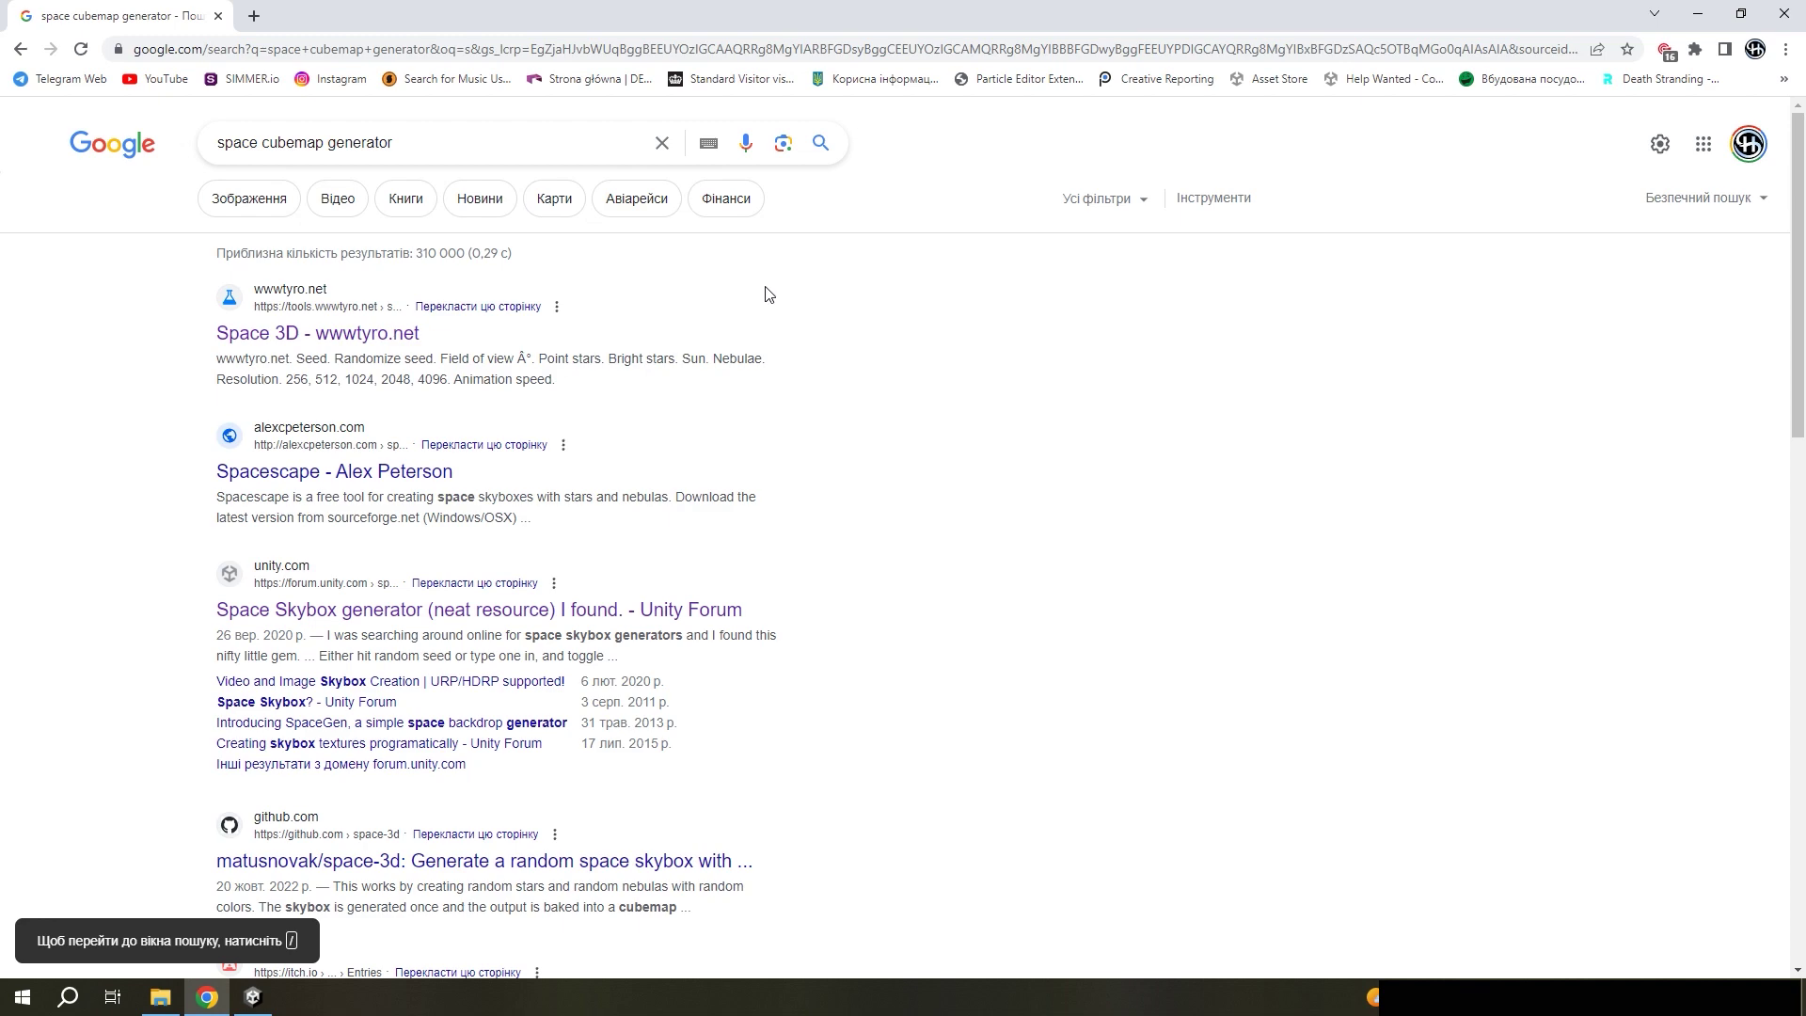
# - In Space 3D, randomize a new nebula seed and download the skybox at 512 resolution
pyautogui.click(366, 339)
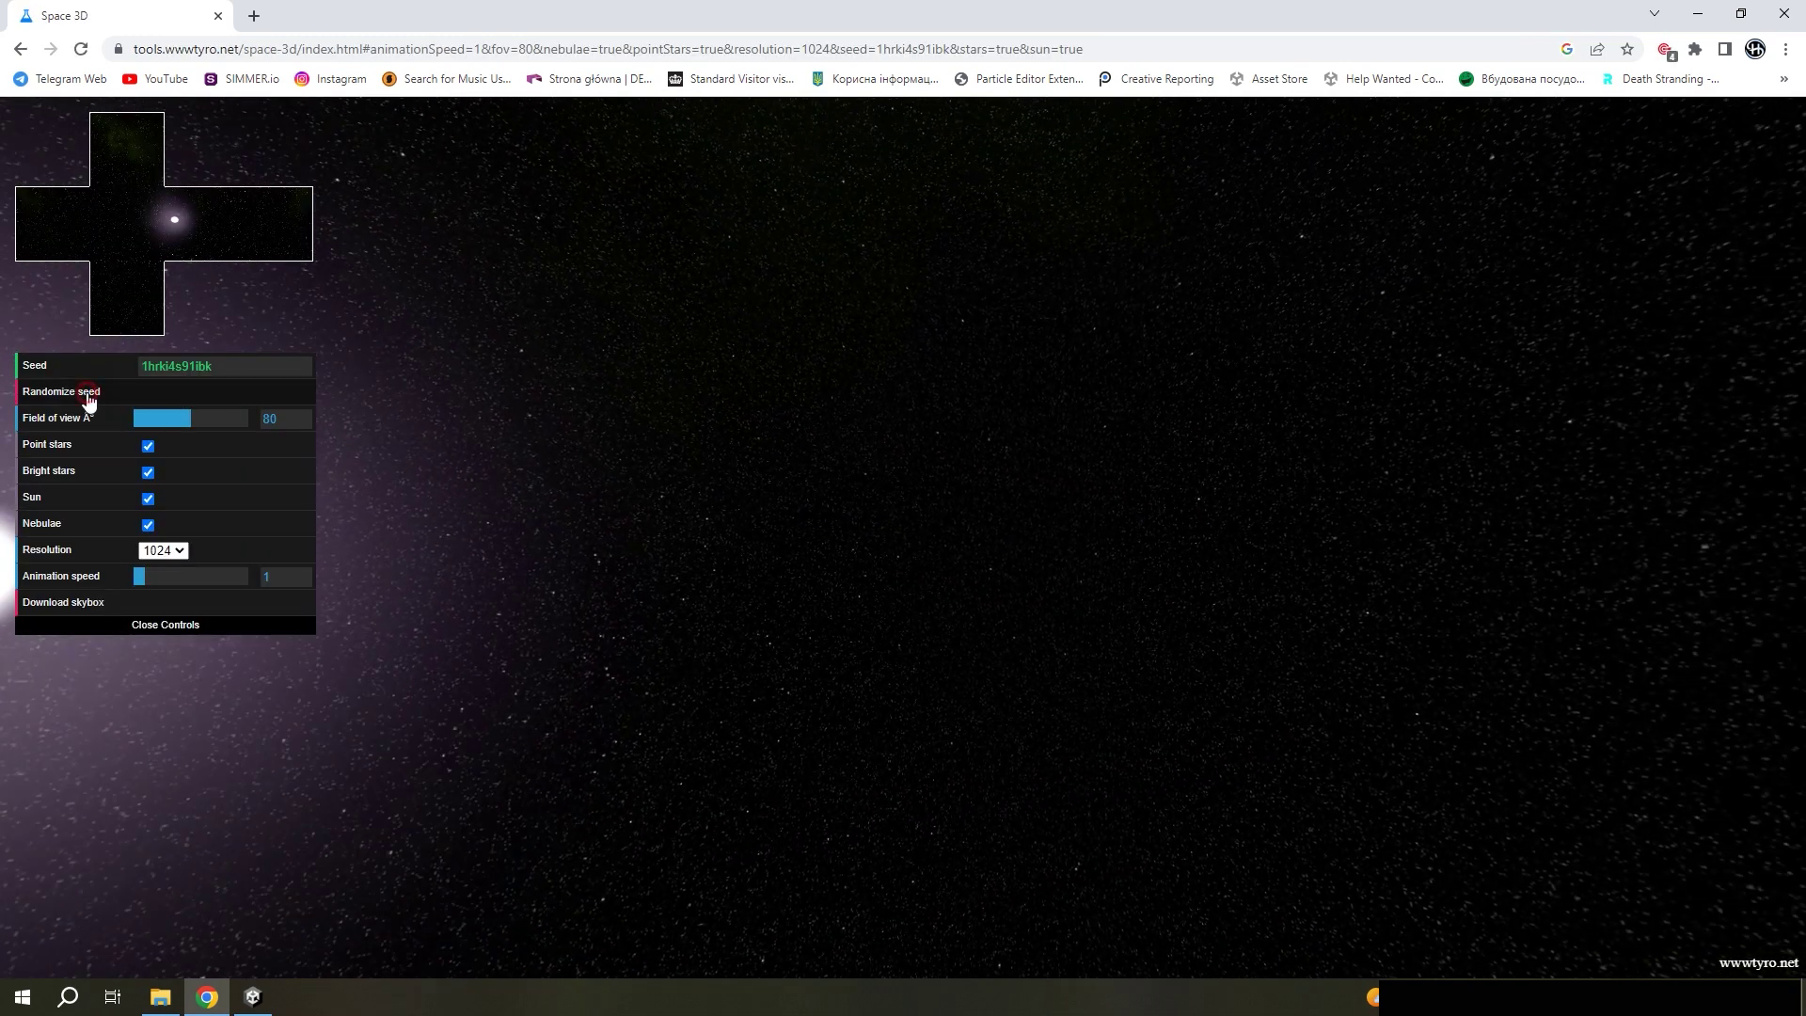
pyautogui.click(88, 398)
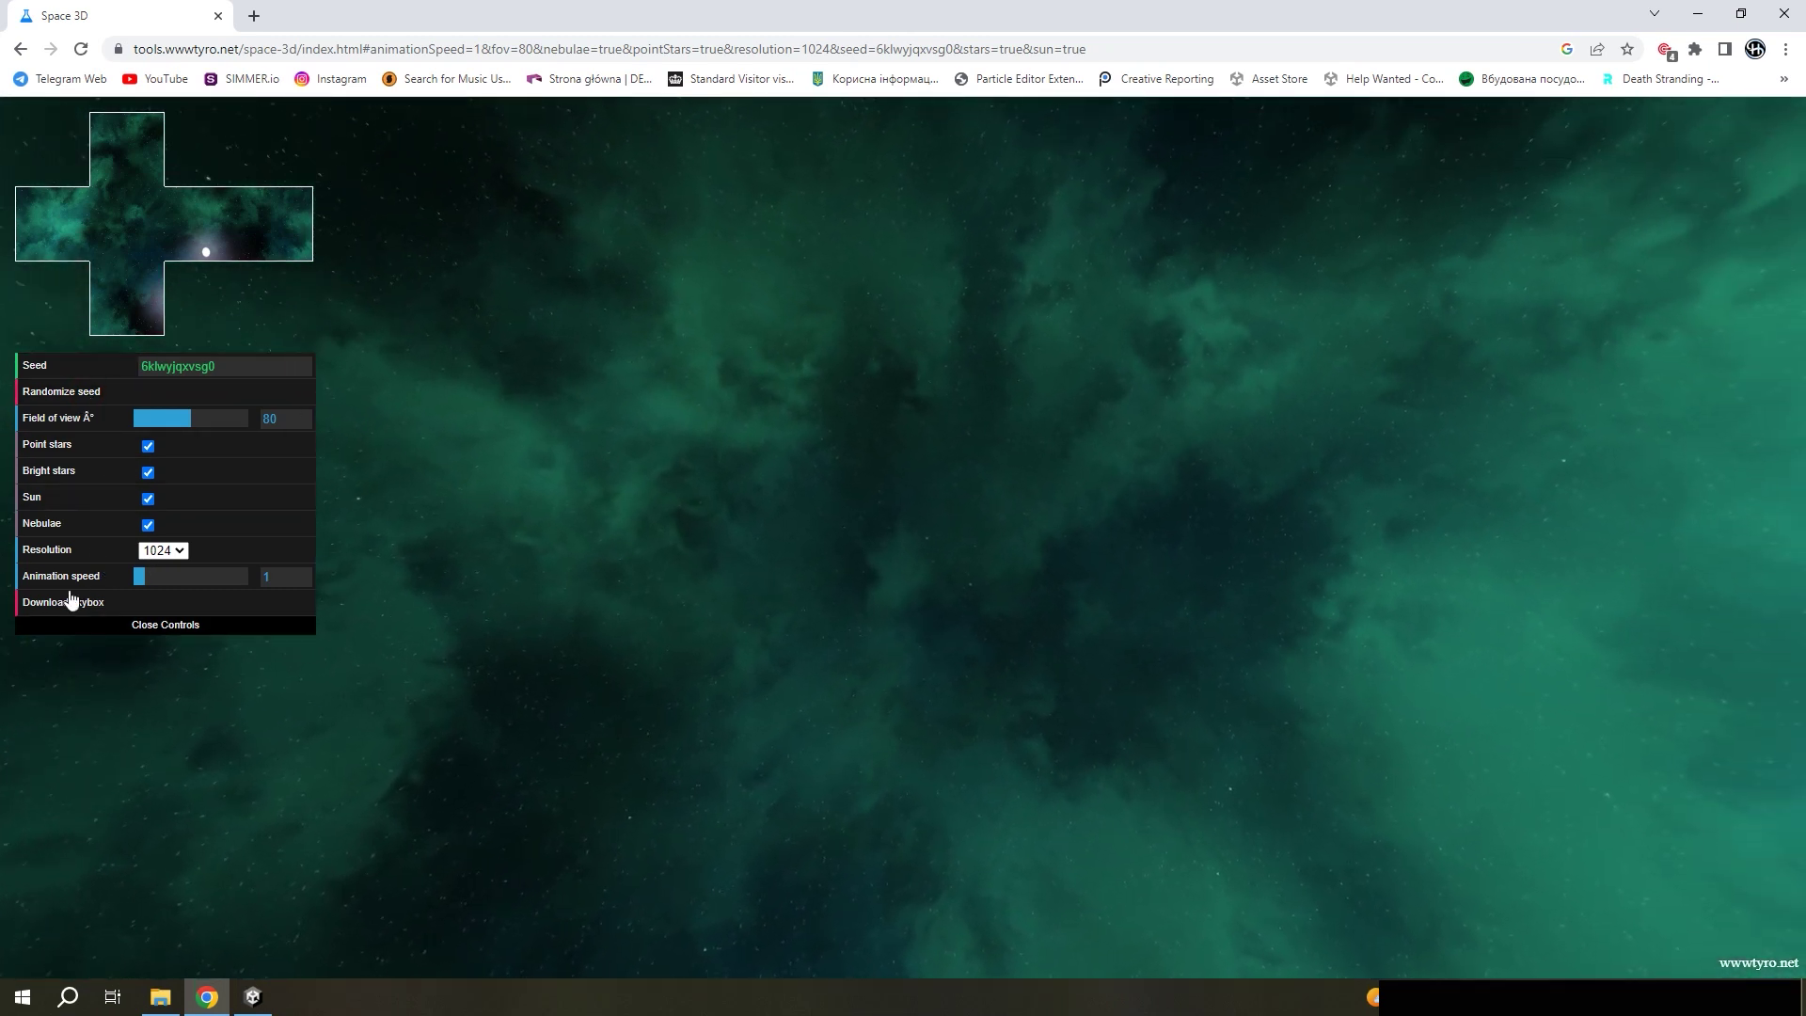
pyautogui.click(70, 600)
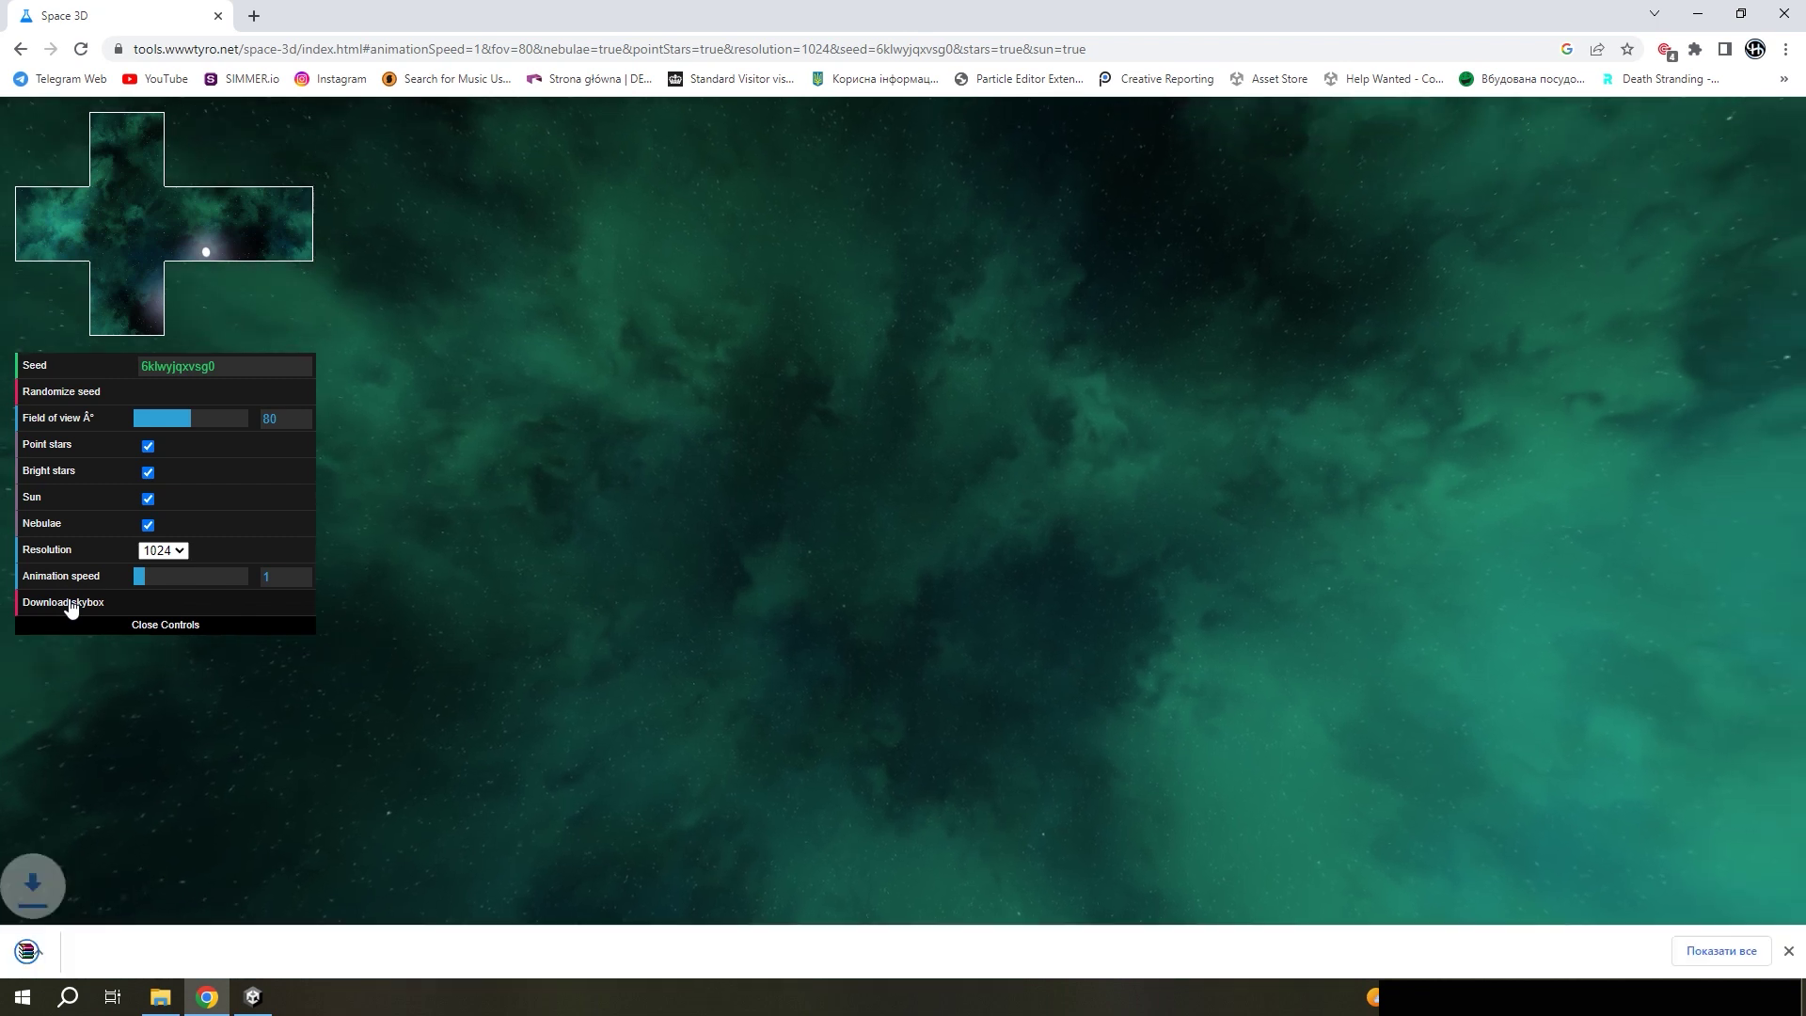
pyautogui.click(163, 550)
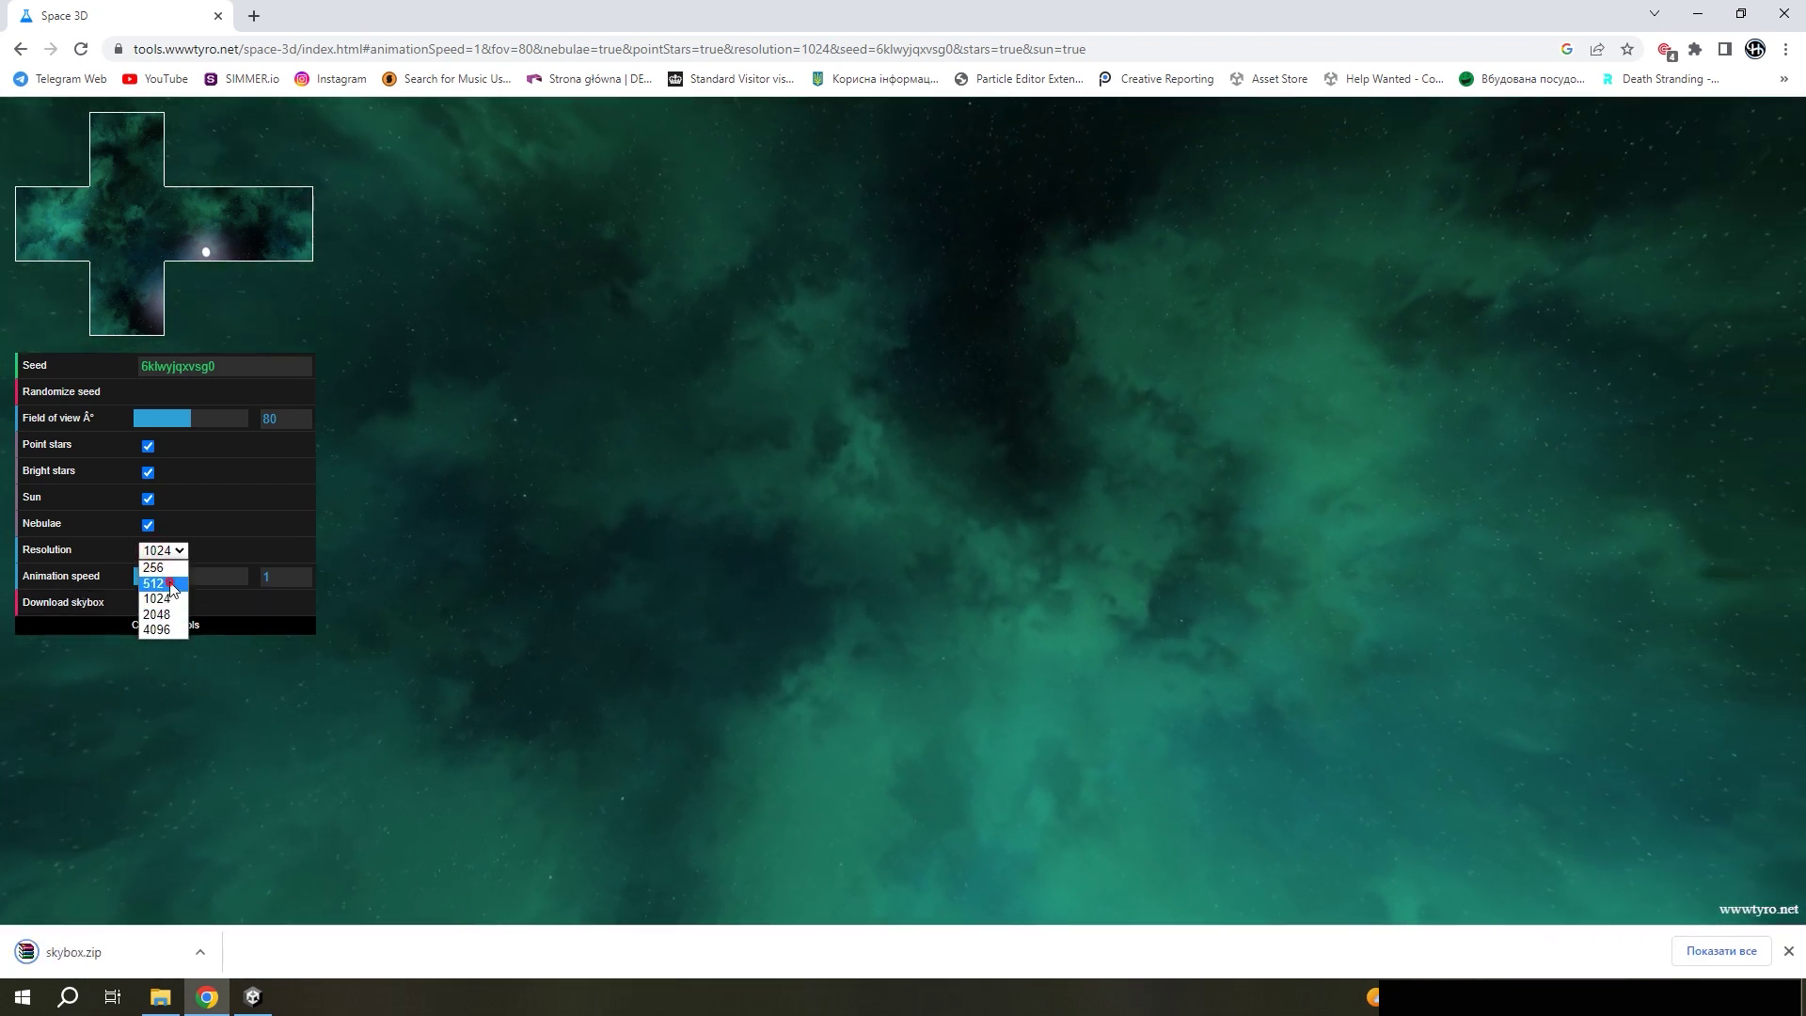
pyautogui.click(153, 583)
pyautogui.click(82, 607)
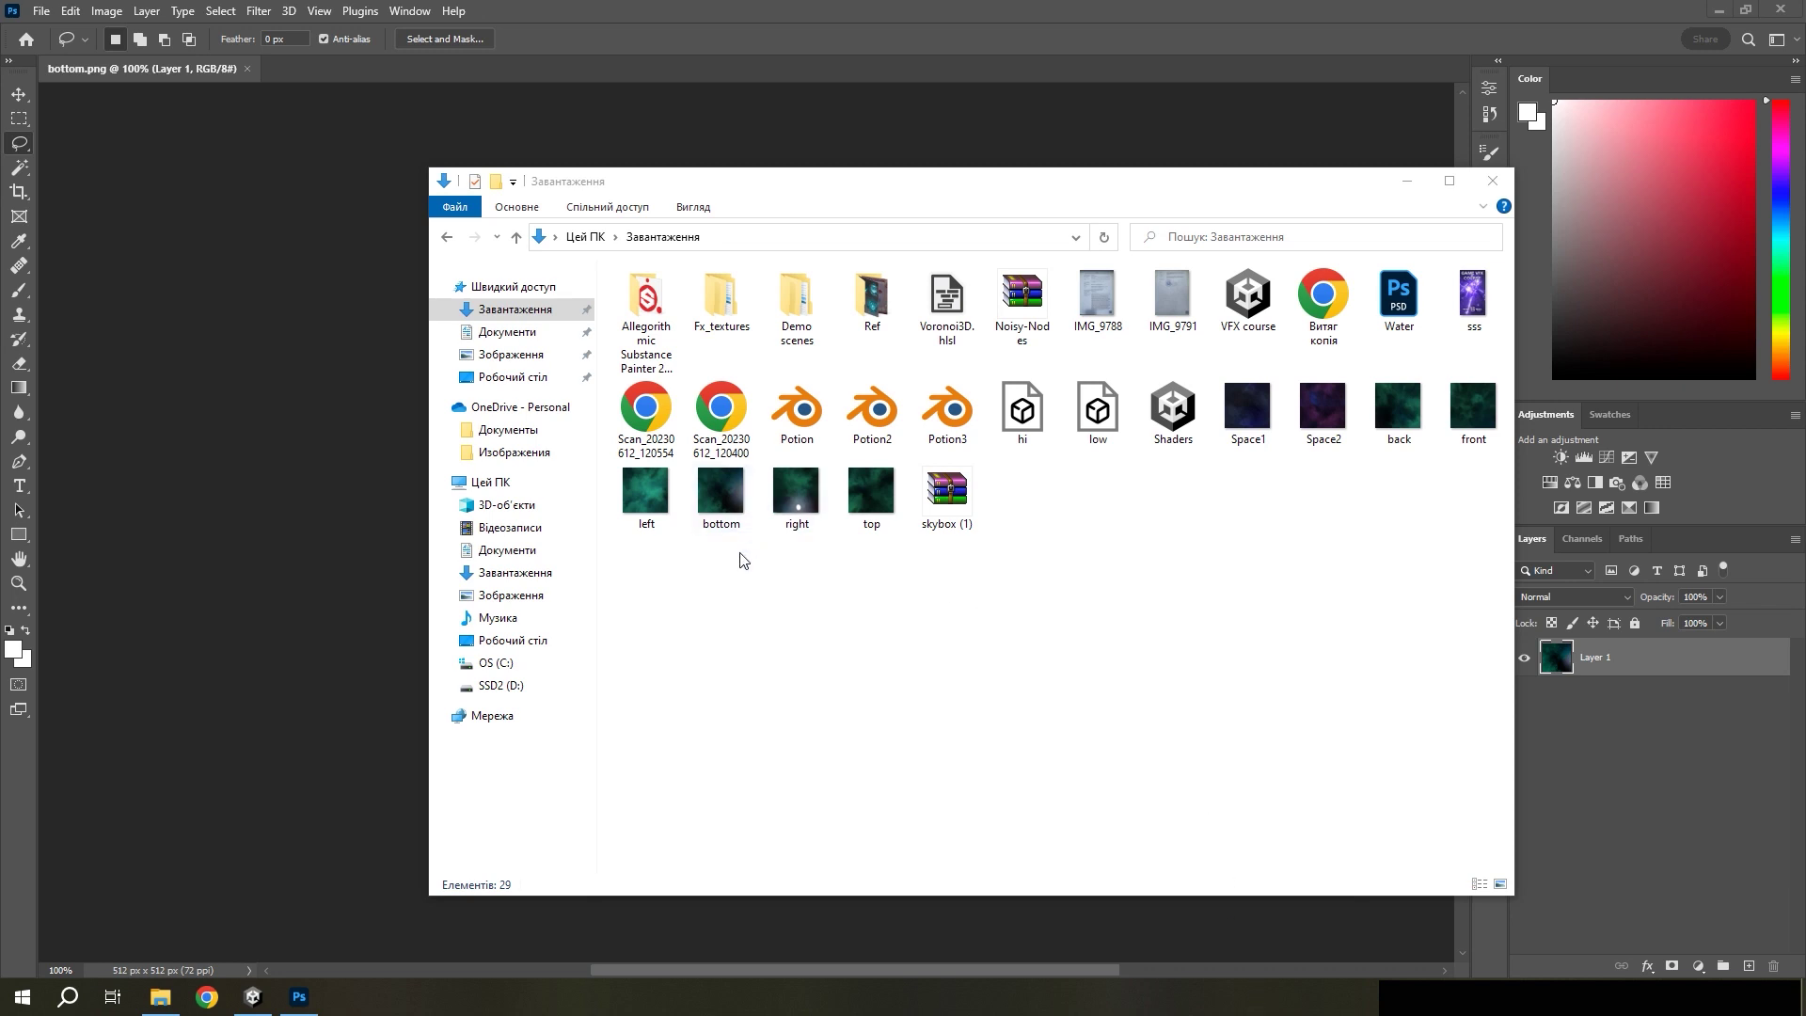
# - Bring up bottom.png and turn on Pattern Preview to check how it tiles
pyautogui.click(376, 447)
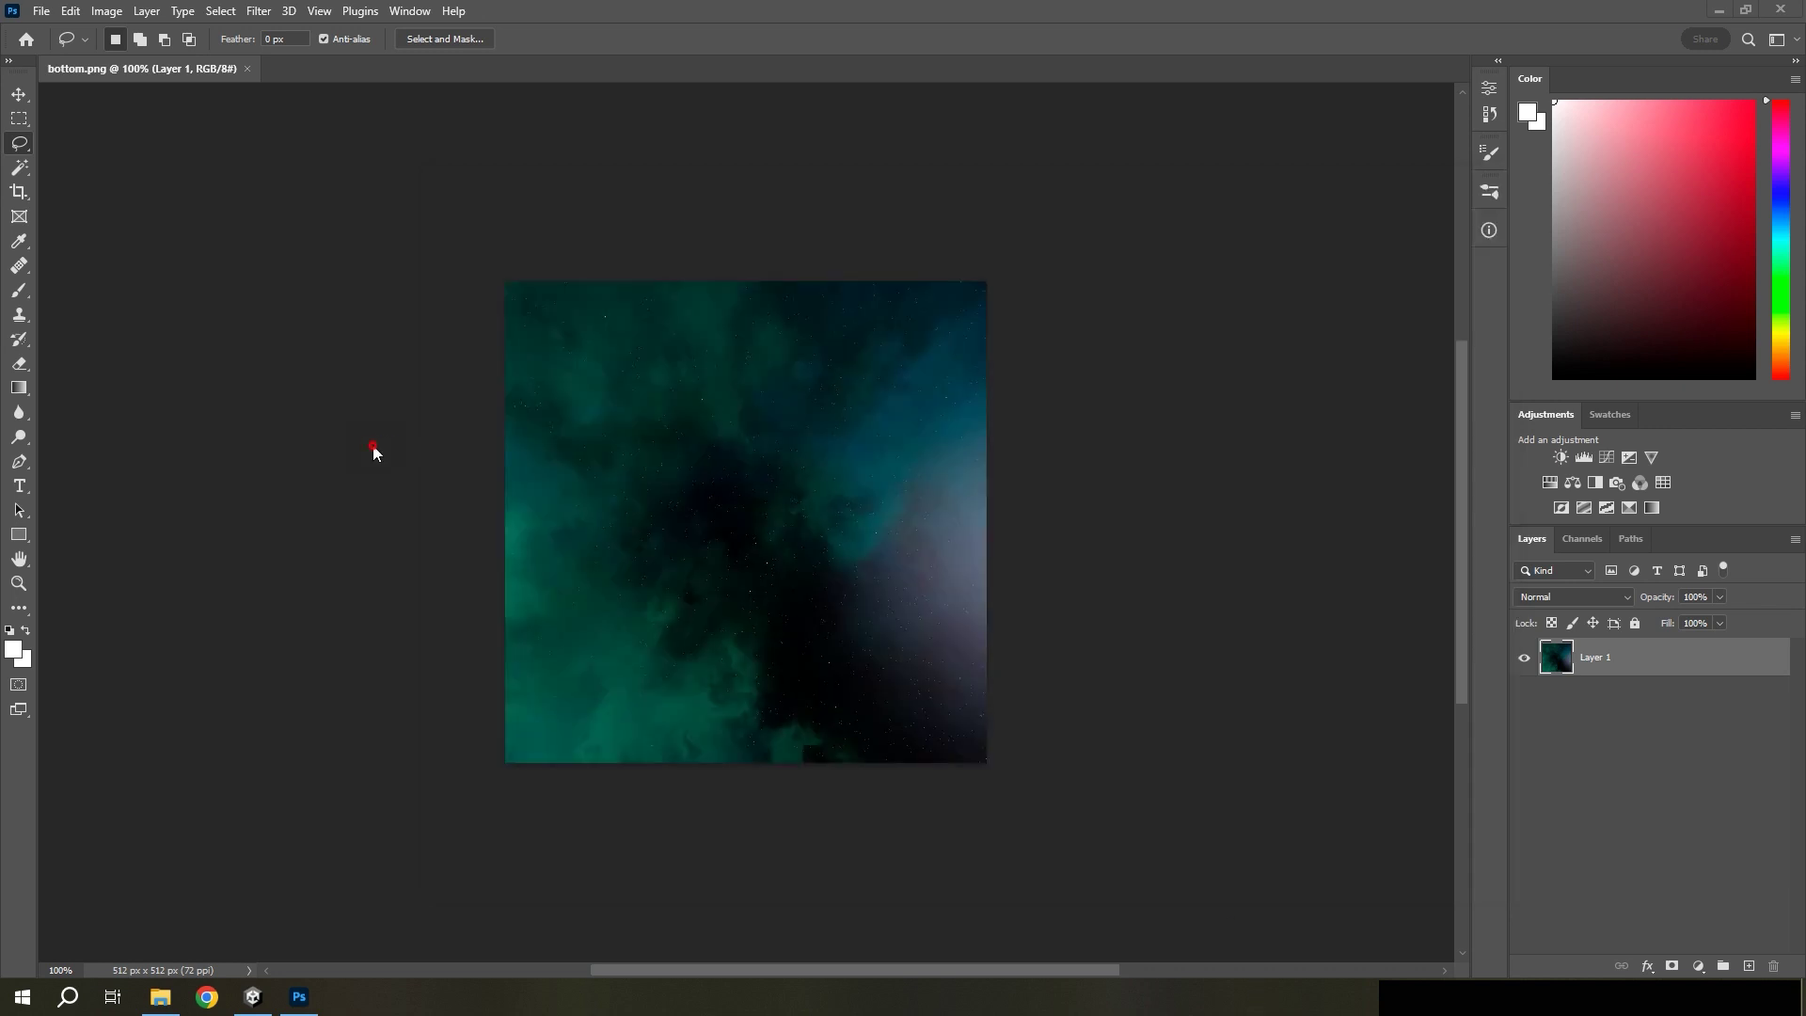
pyautogui.click(320, 11)
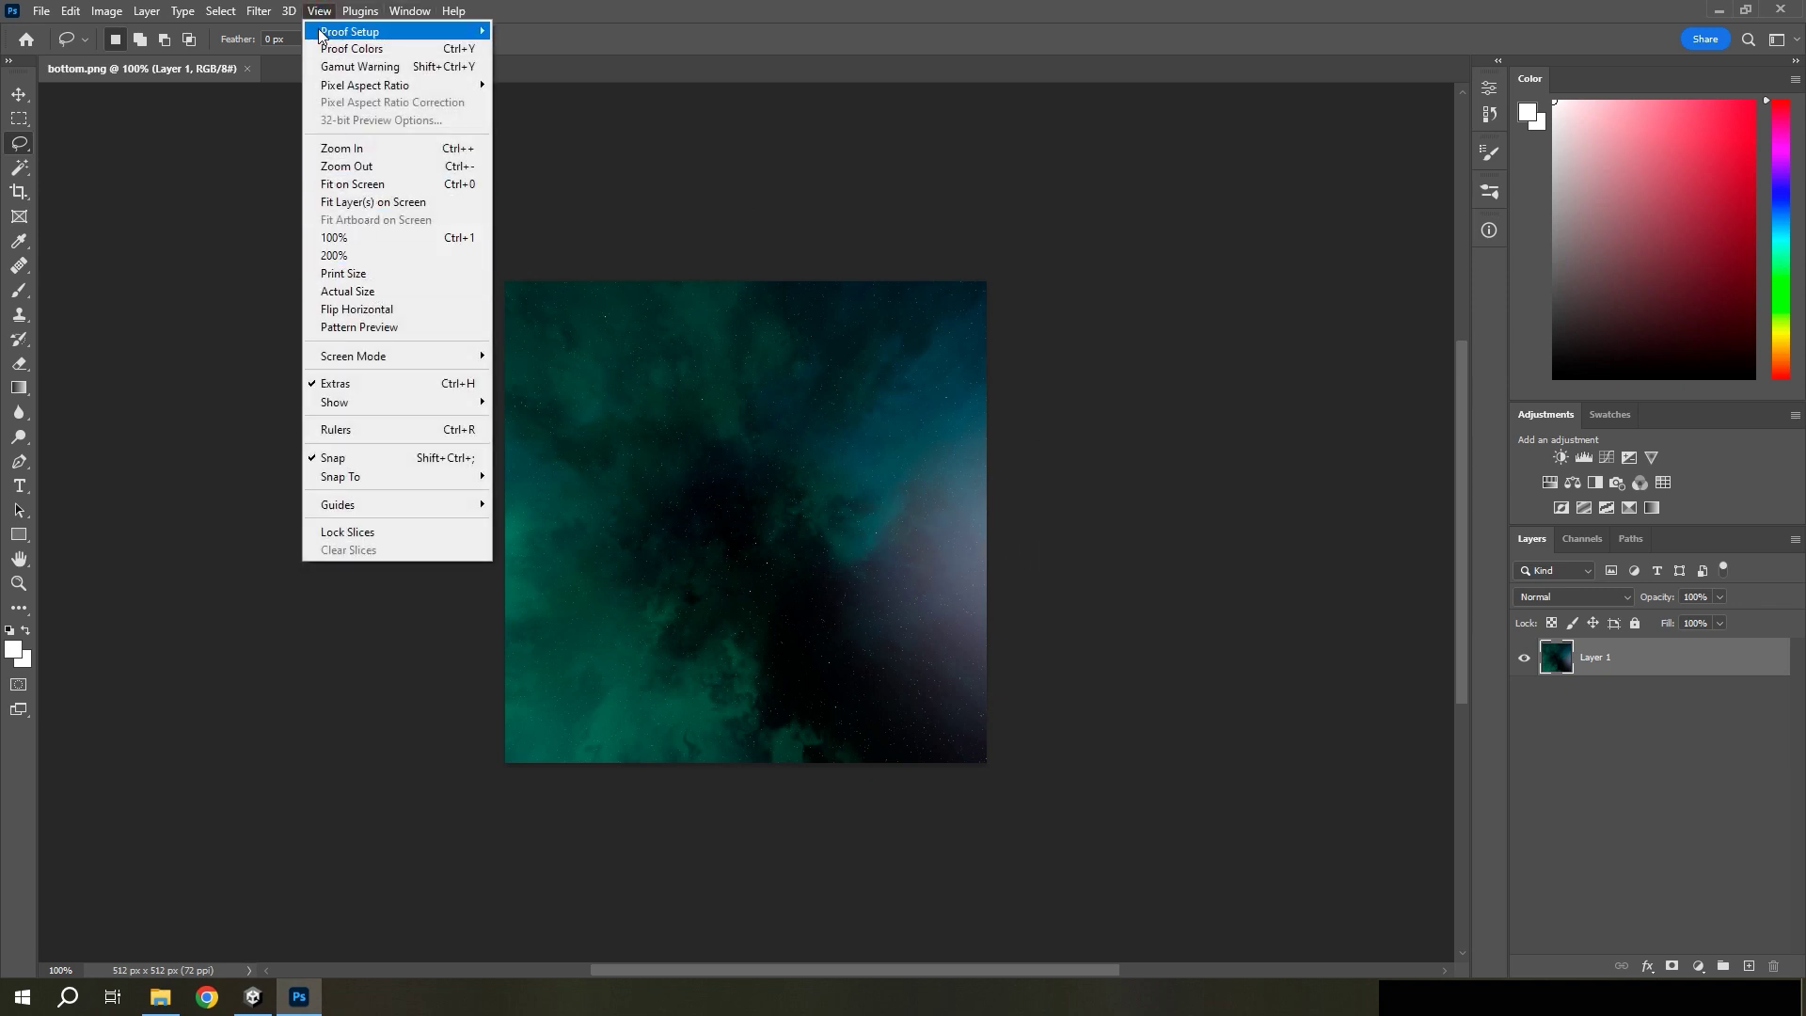
pyautogui.click(383, 329)
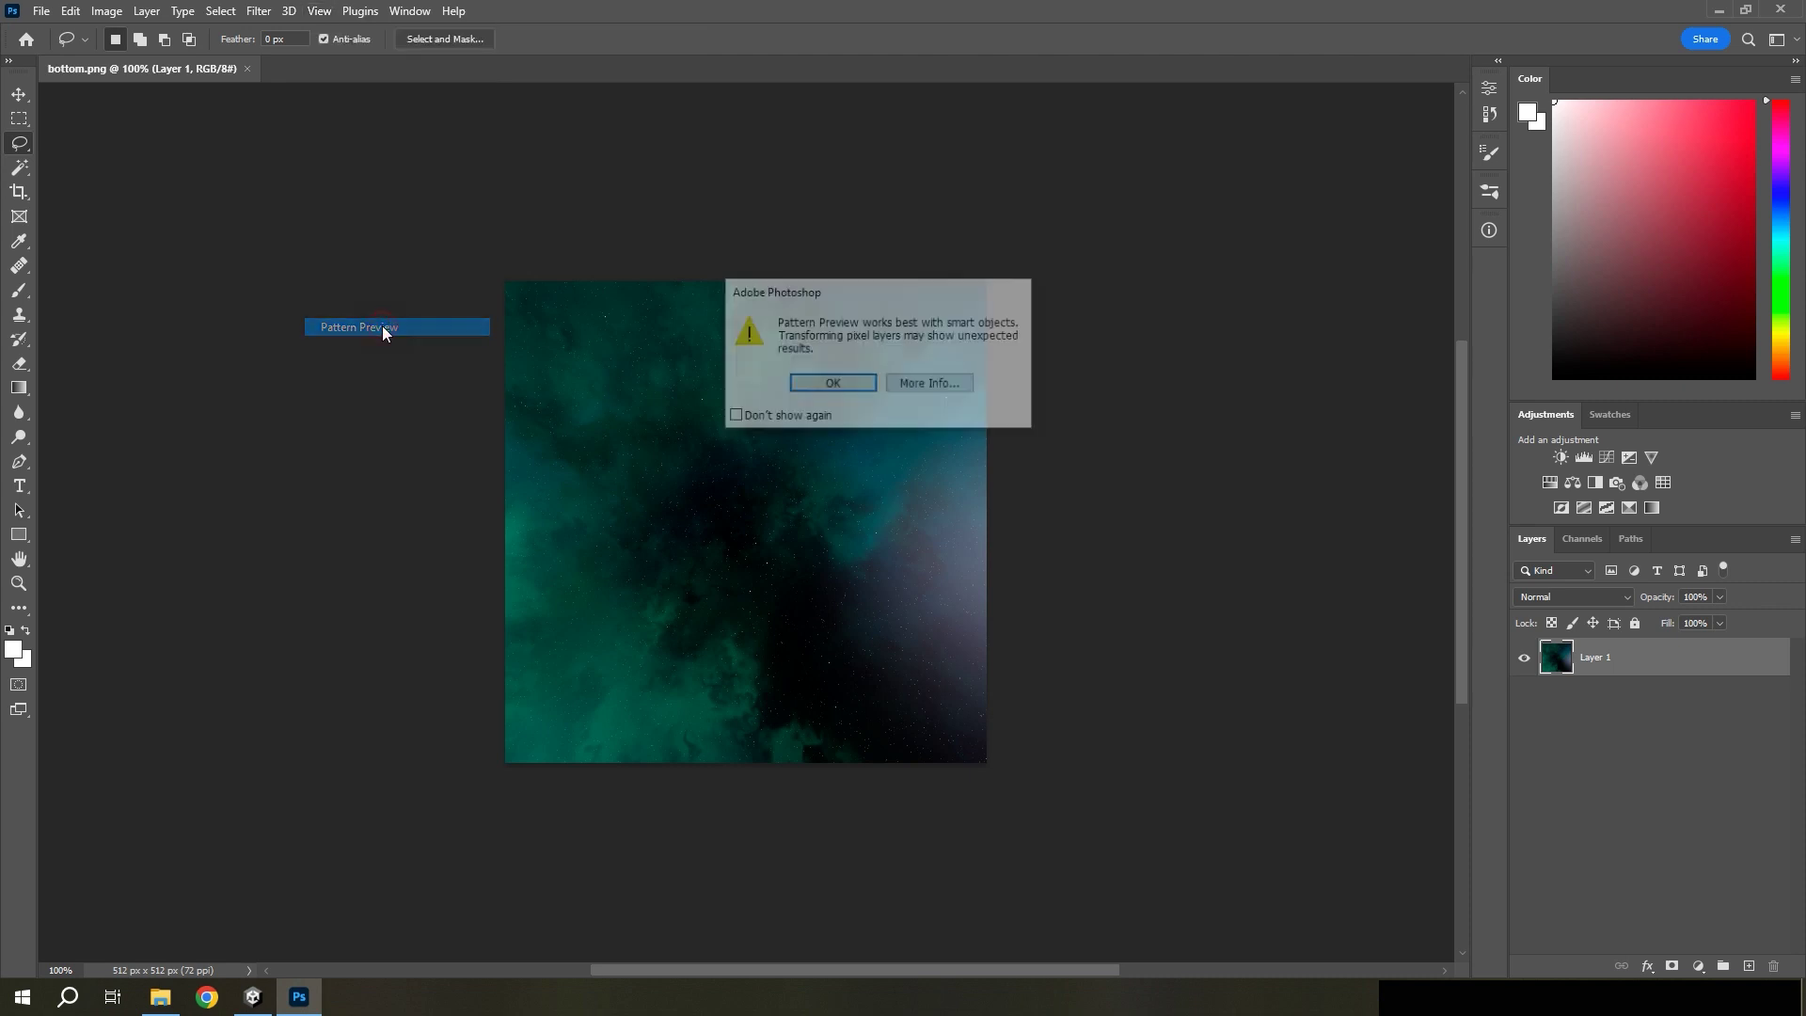
pyautogui.click(837, 386)
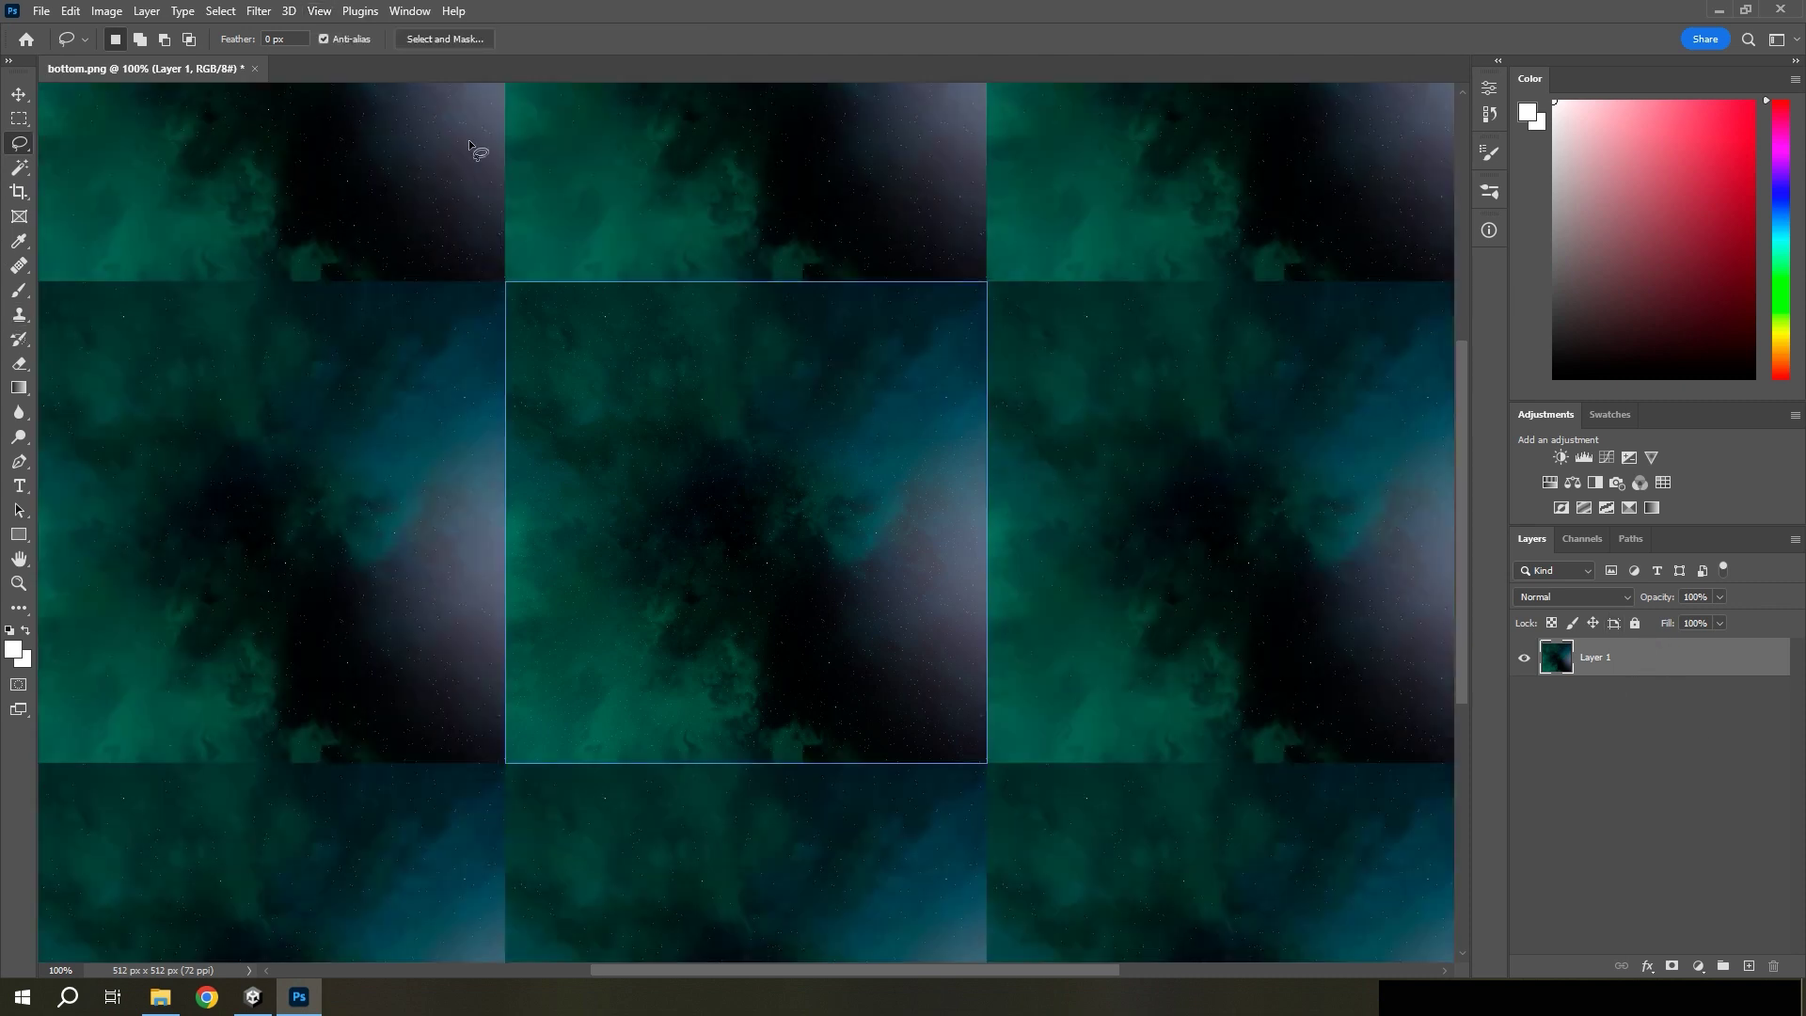
# - Apply the Offset filter with a 256 px wrap-around to expose the tile seams
pyautogui.click(271, 11)
pyautogui.click(288, 11)
pyautogui.click(259, 12)
pyautogui.moveTo(322, 412)
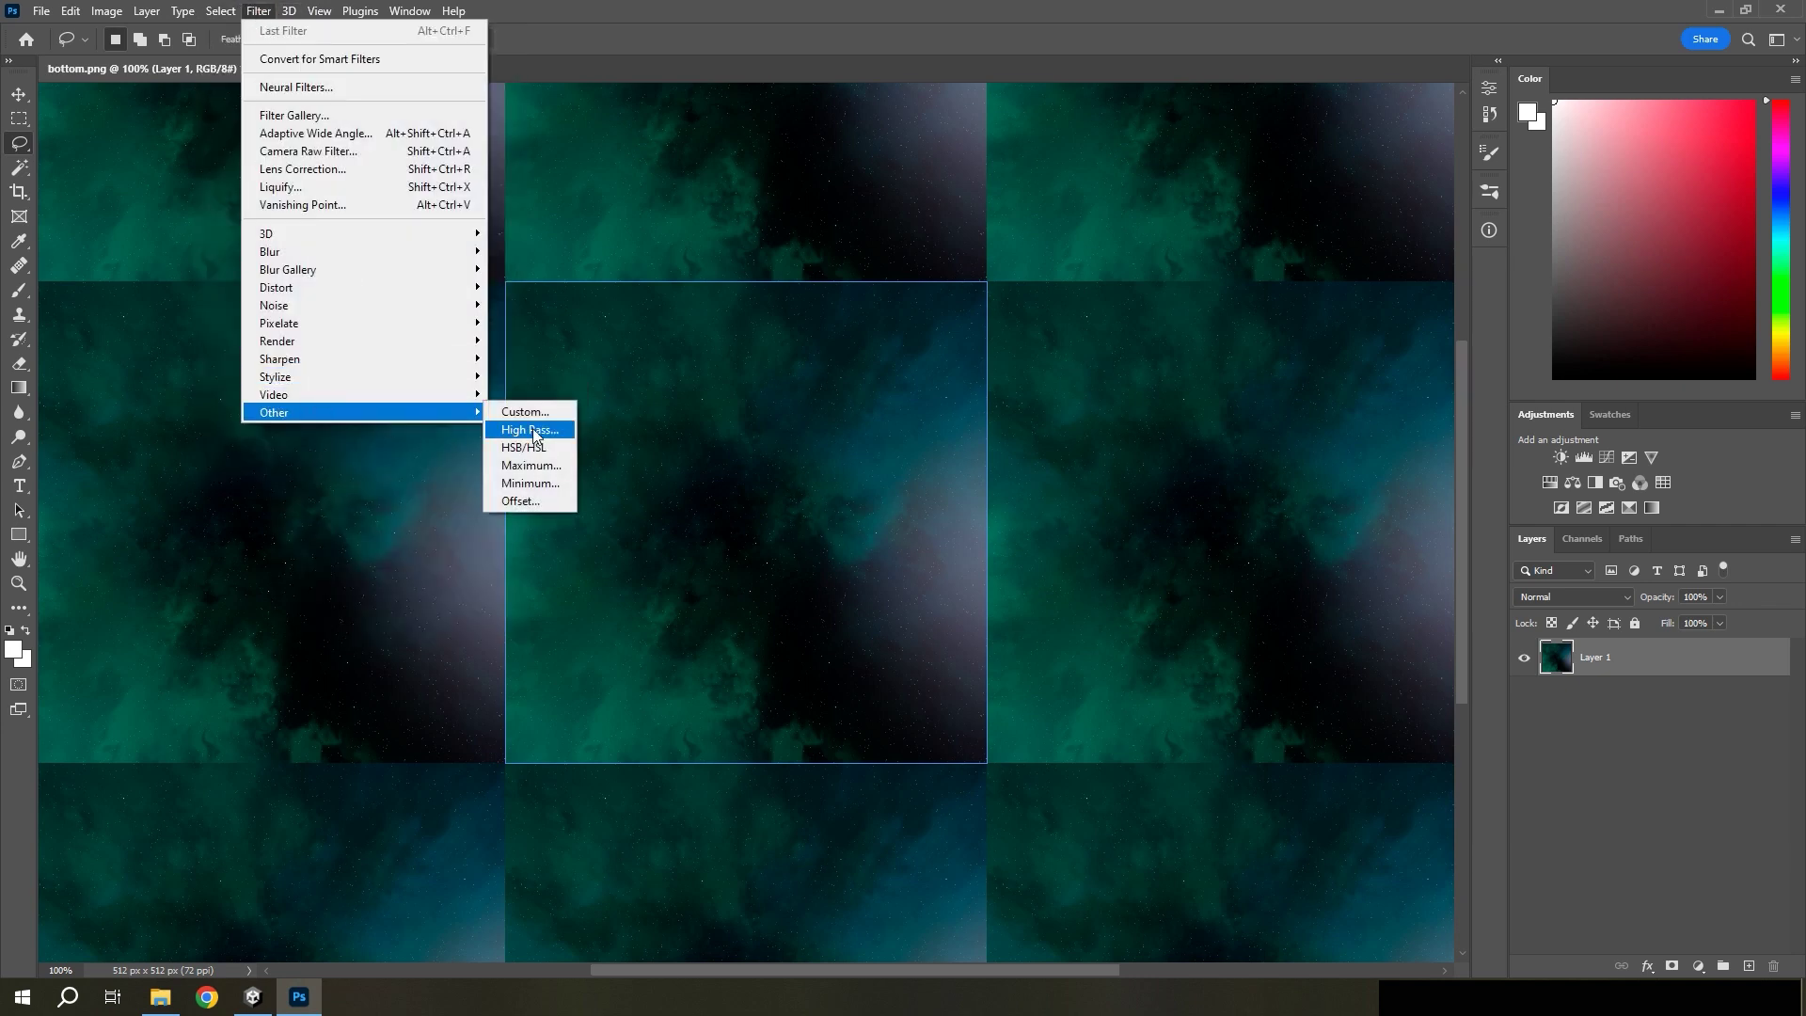
pyautogui.click(526, 503)
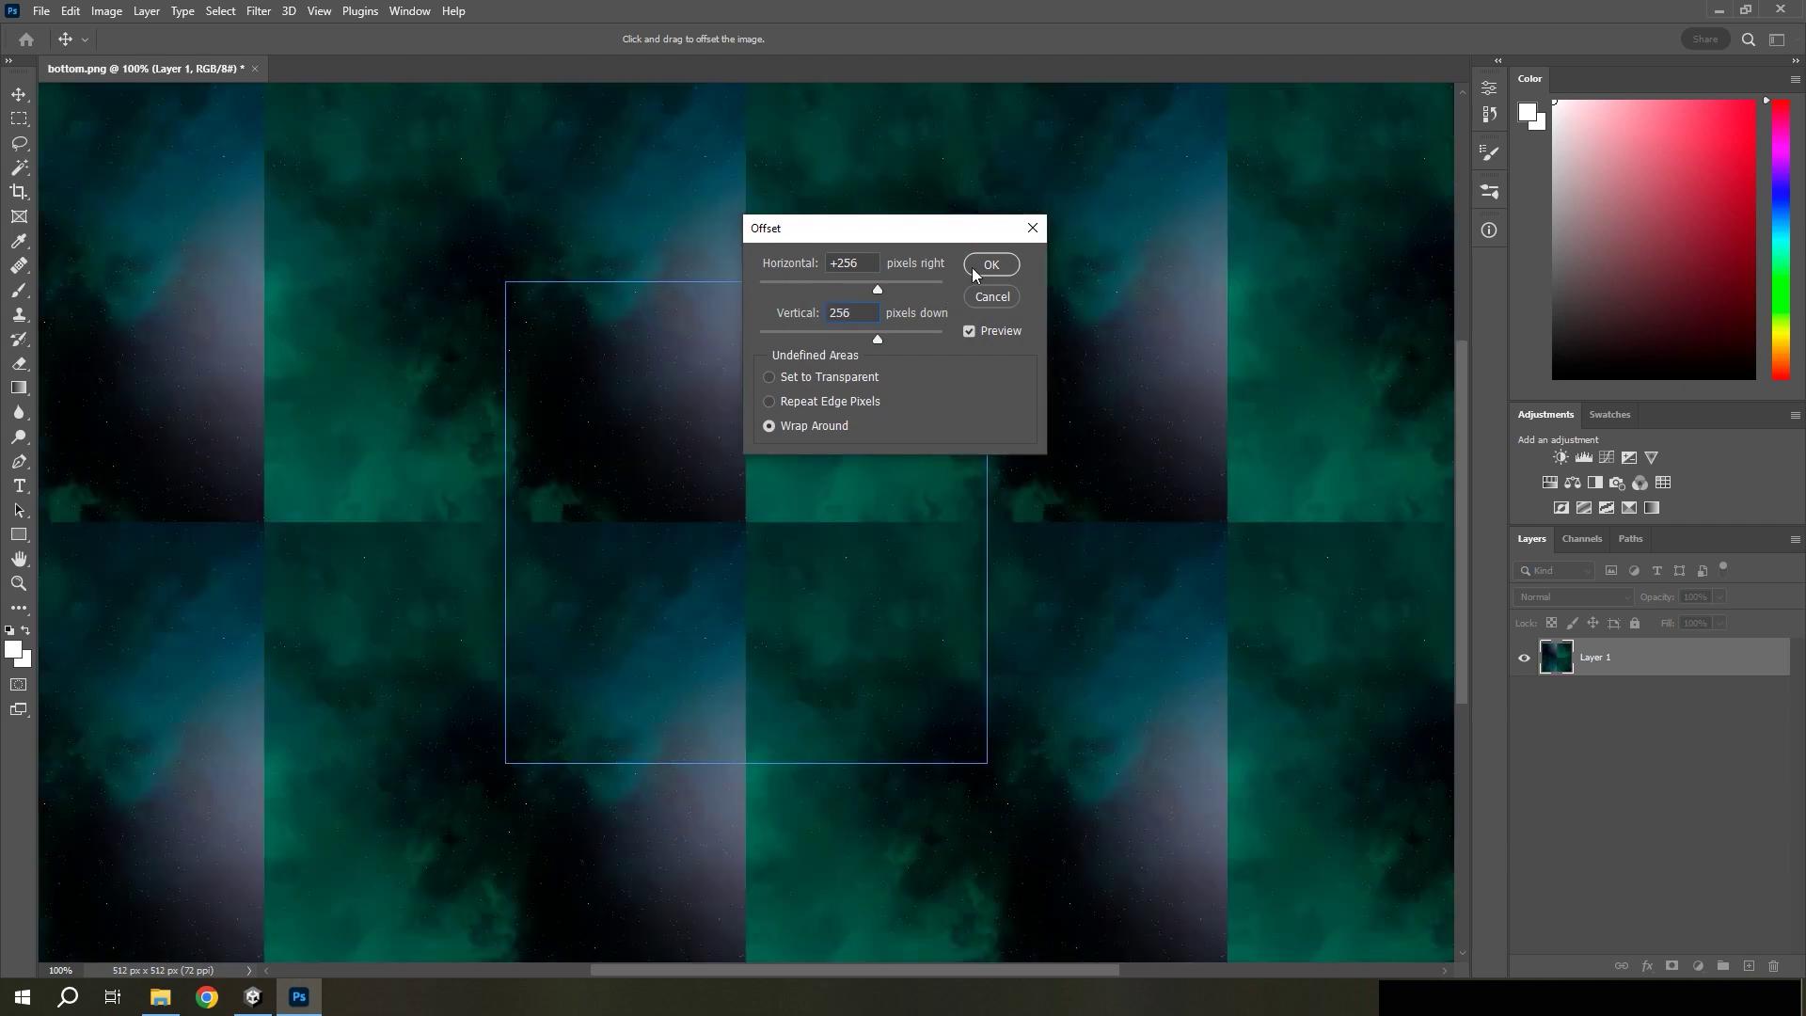
pyautogui.click(990, 265)
pyautogui.press('l')
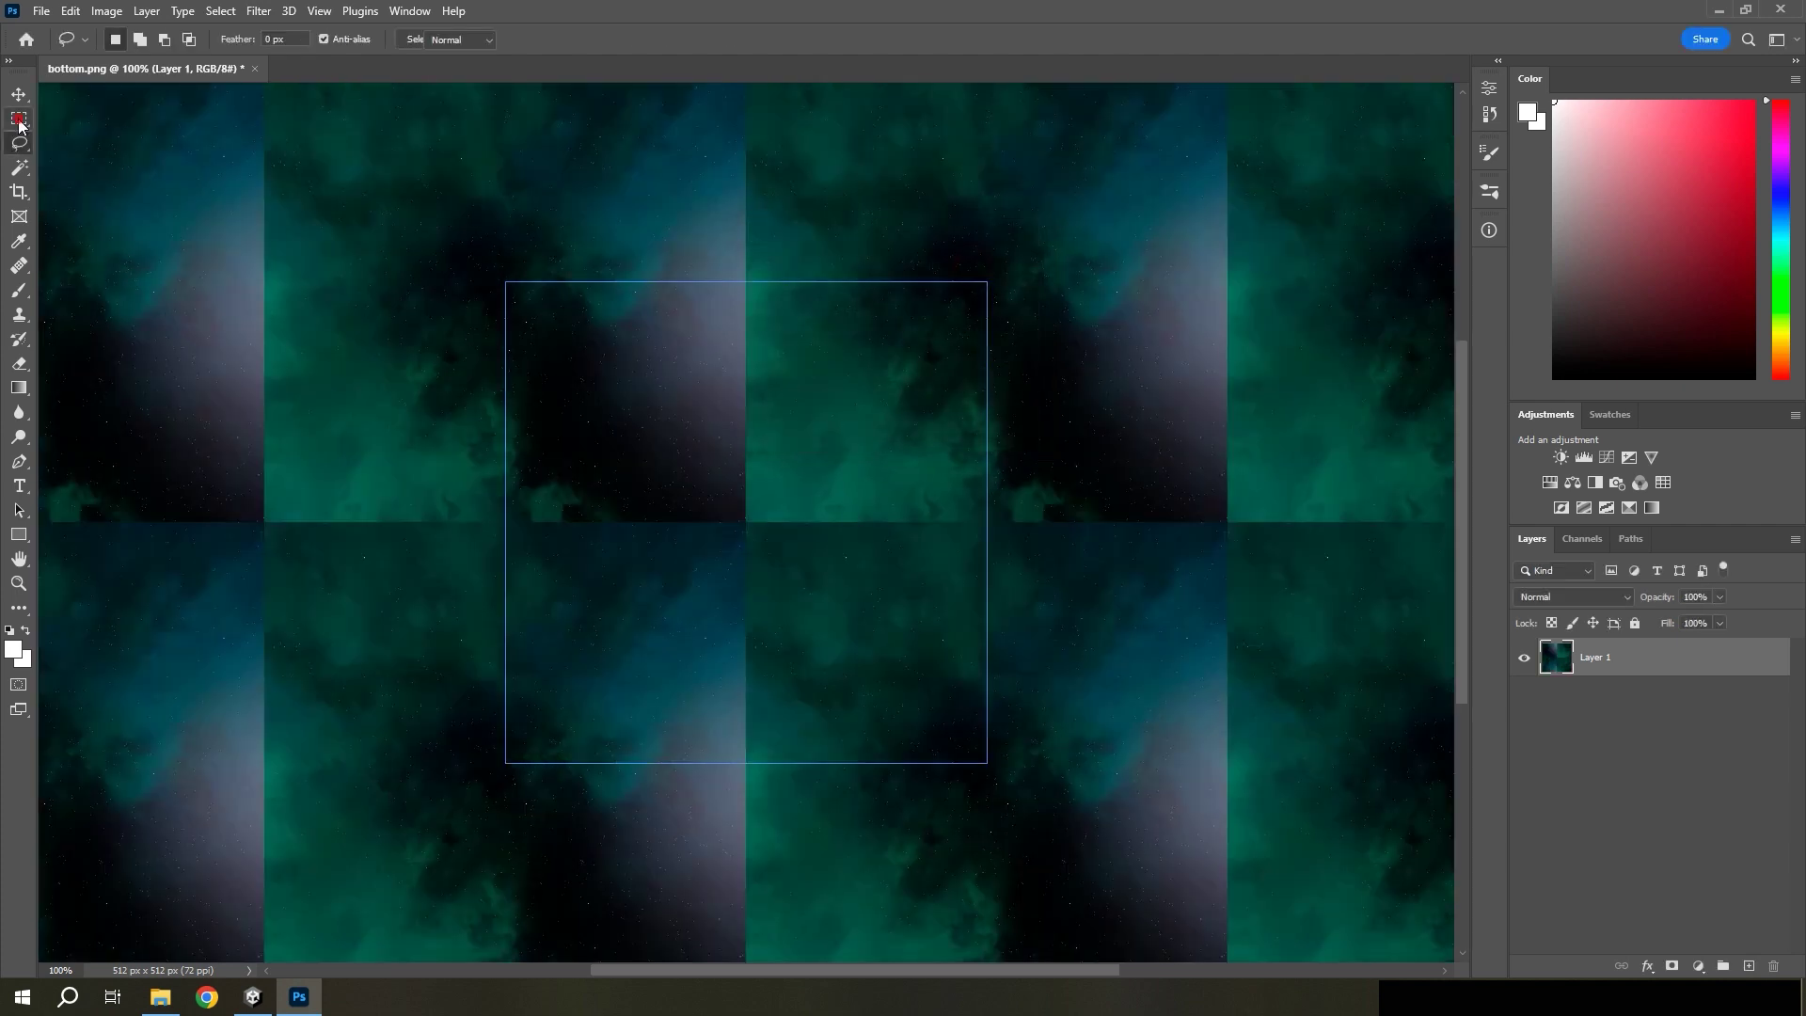
# - Content-Aware fill rectangular strips over the vertical and horizontal seams
pyautogui.click(18, 119)
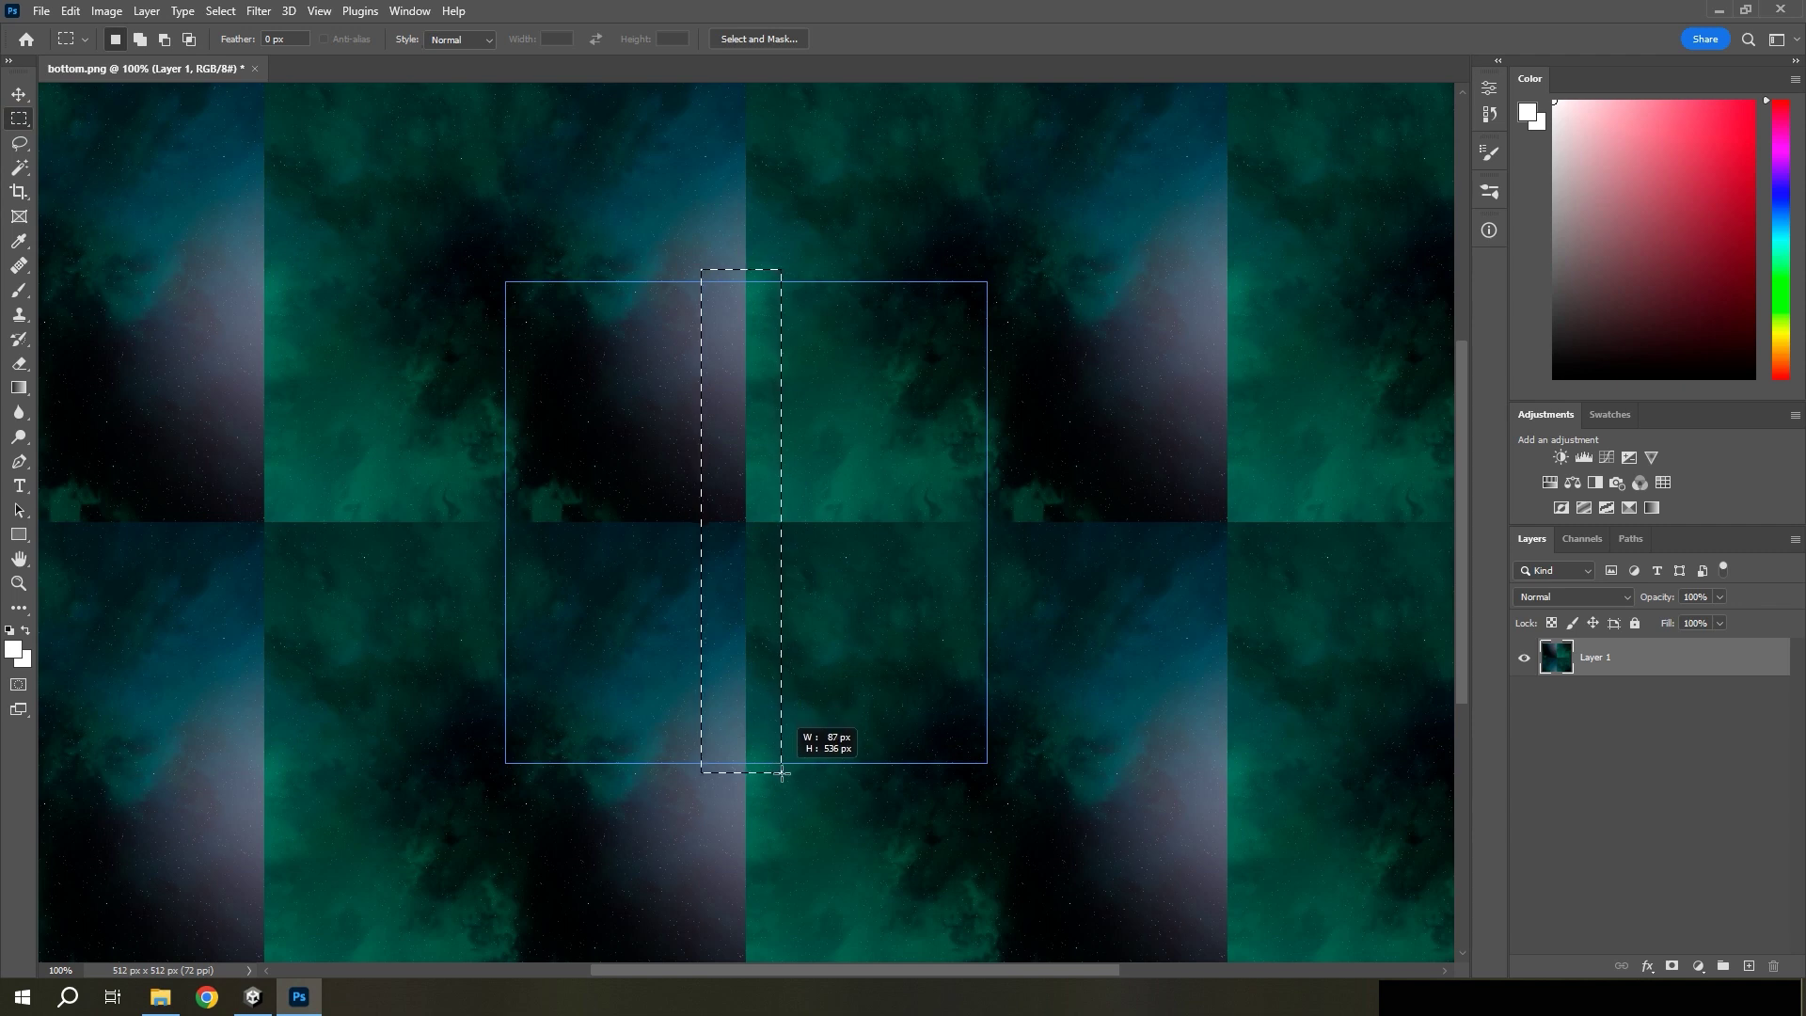
pyautogui.moveTo(788, 442); pyautogui.dragTo(781, 771)
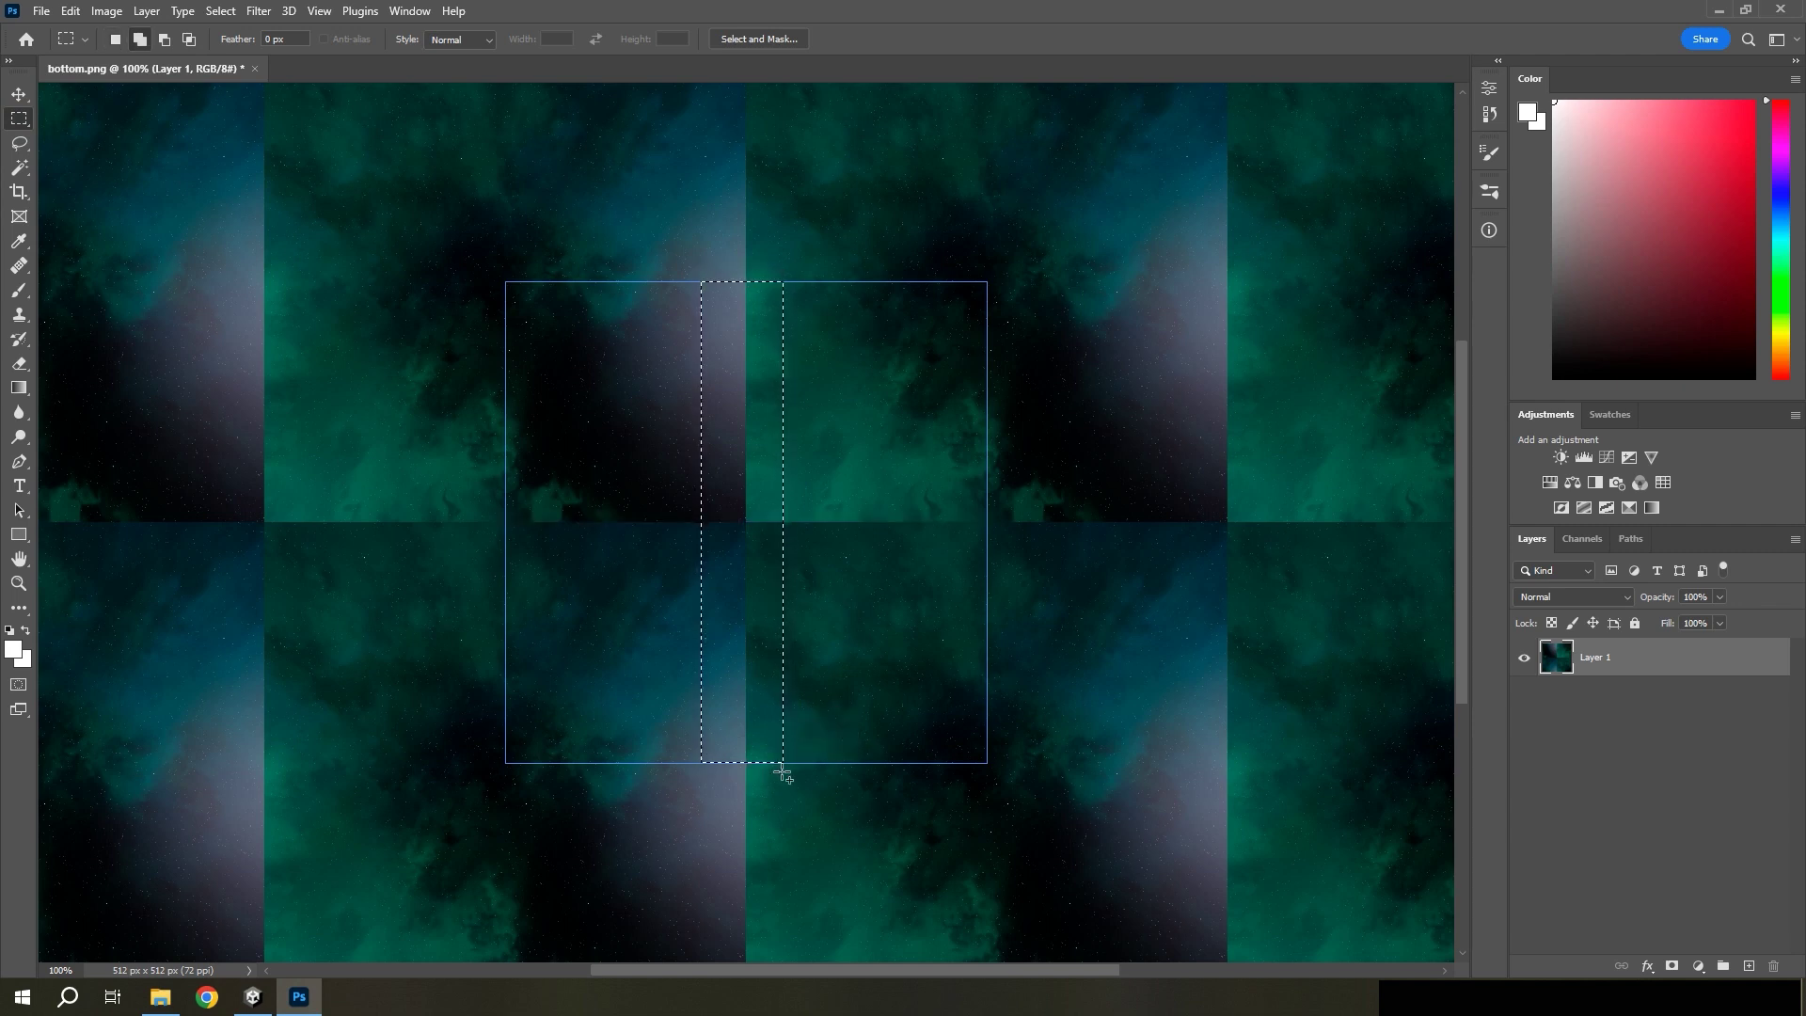
pyautogui.hotkey('shift', 'BackSpace')
pyautogui.click(1015, 256)
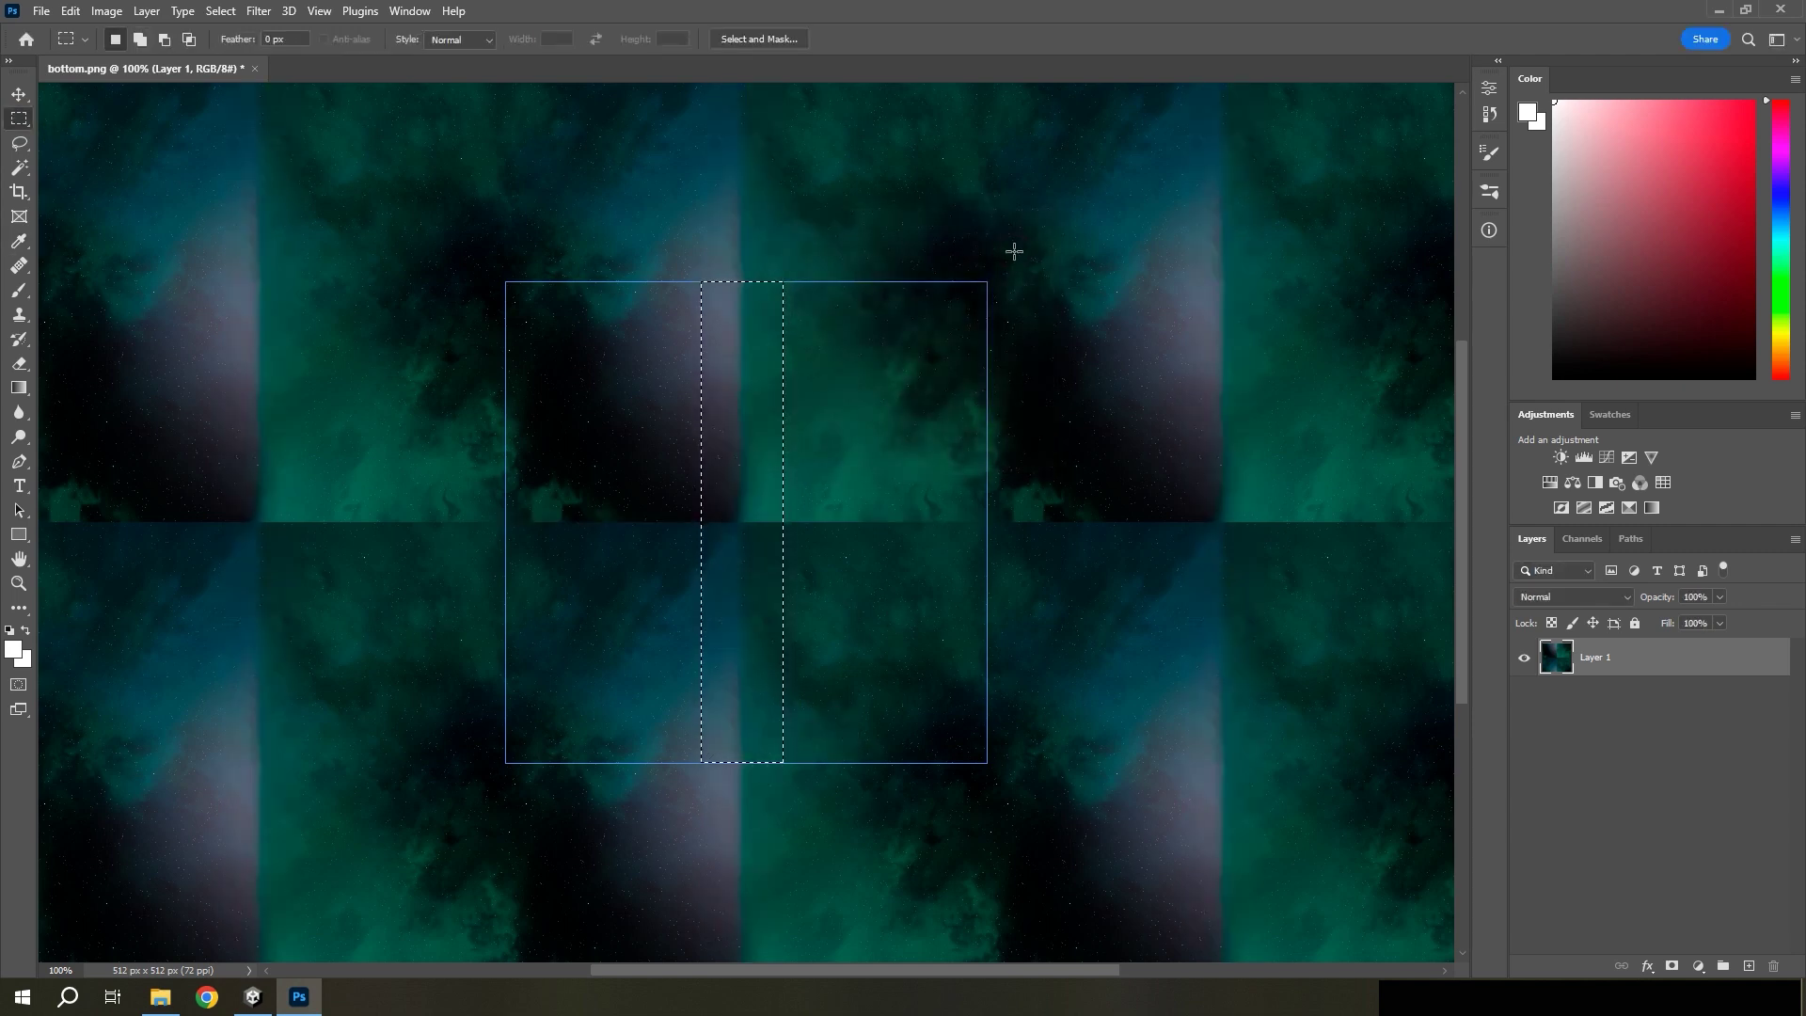
pyautogui.moveTo(495, 501); pyautogui.dragTo(1030, 543)
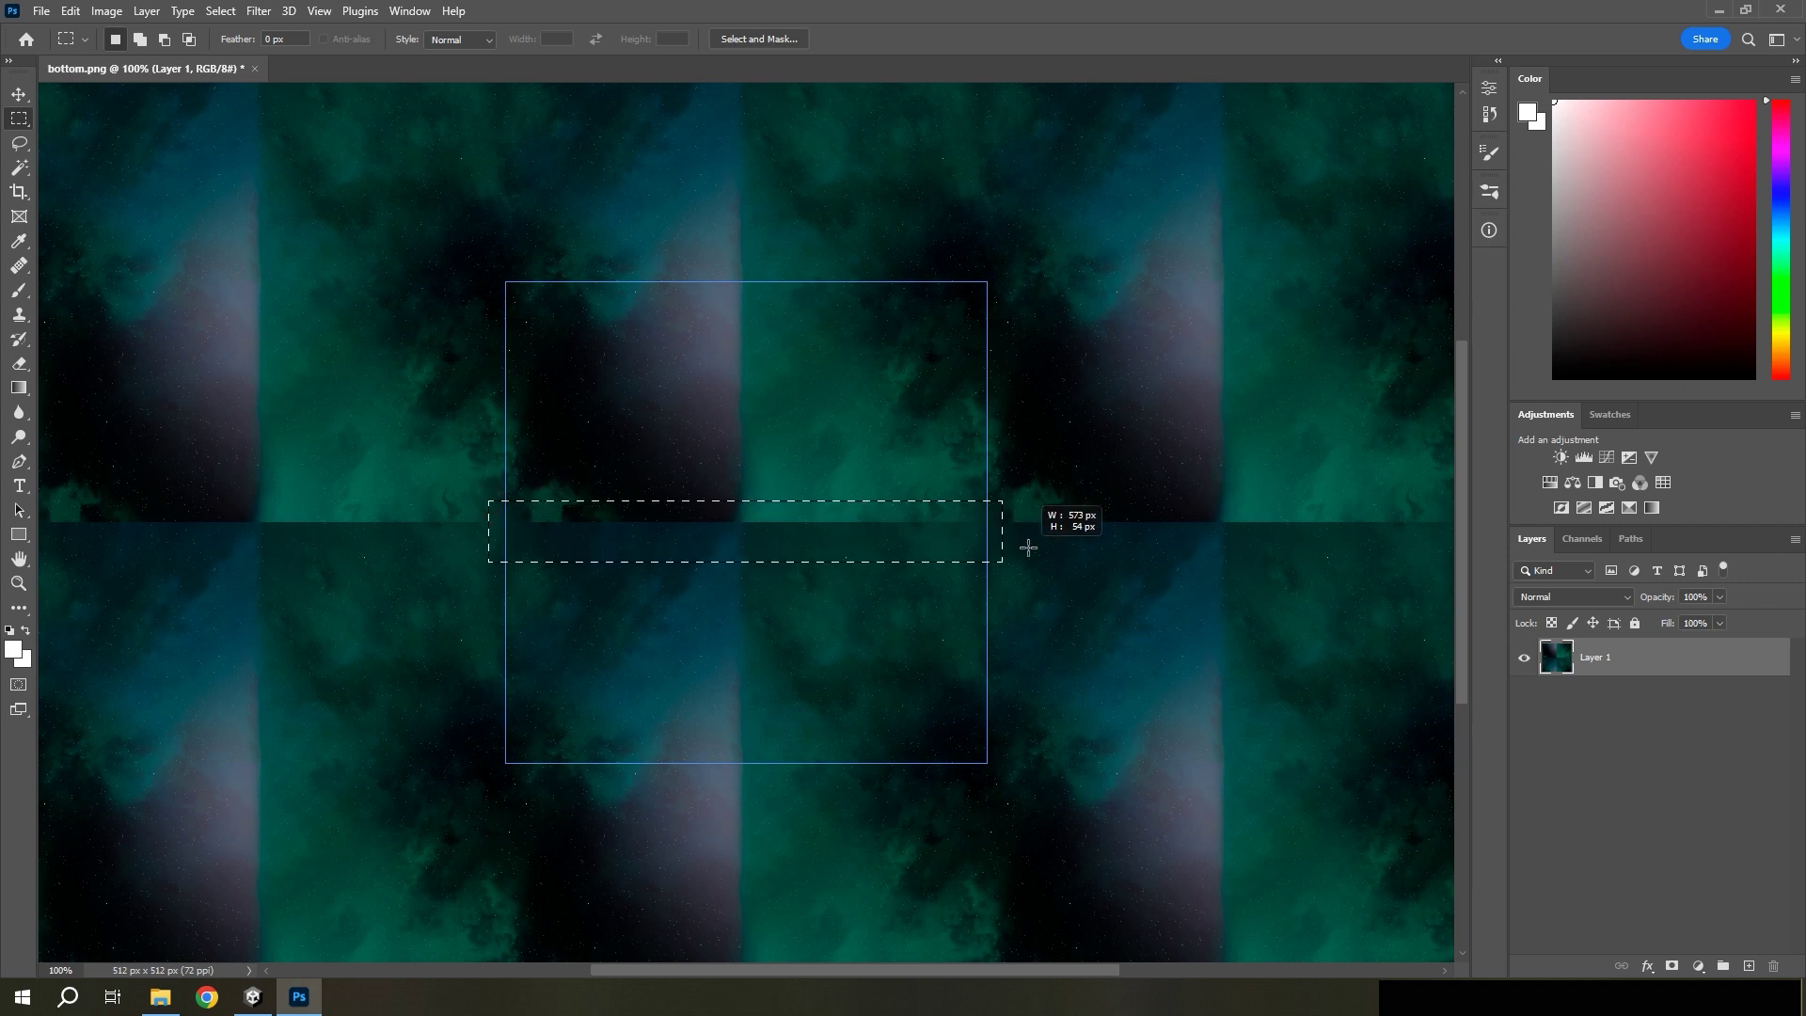
pyautogui.hotkey('shift', 'BackSpace')
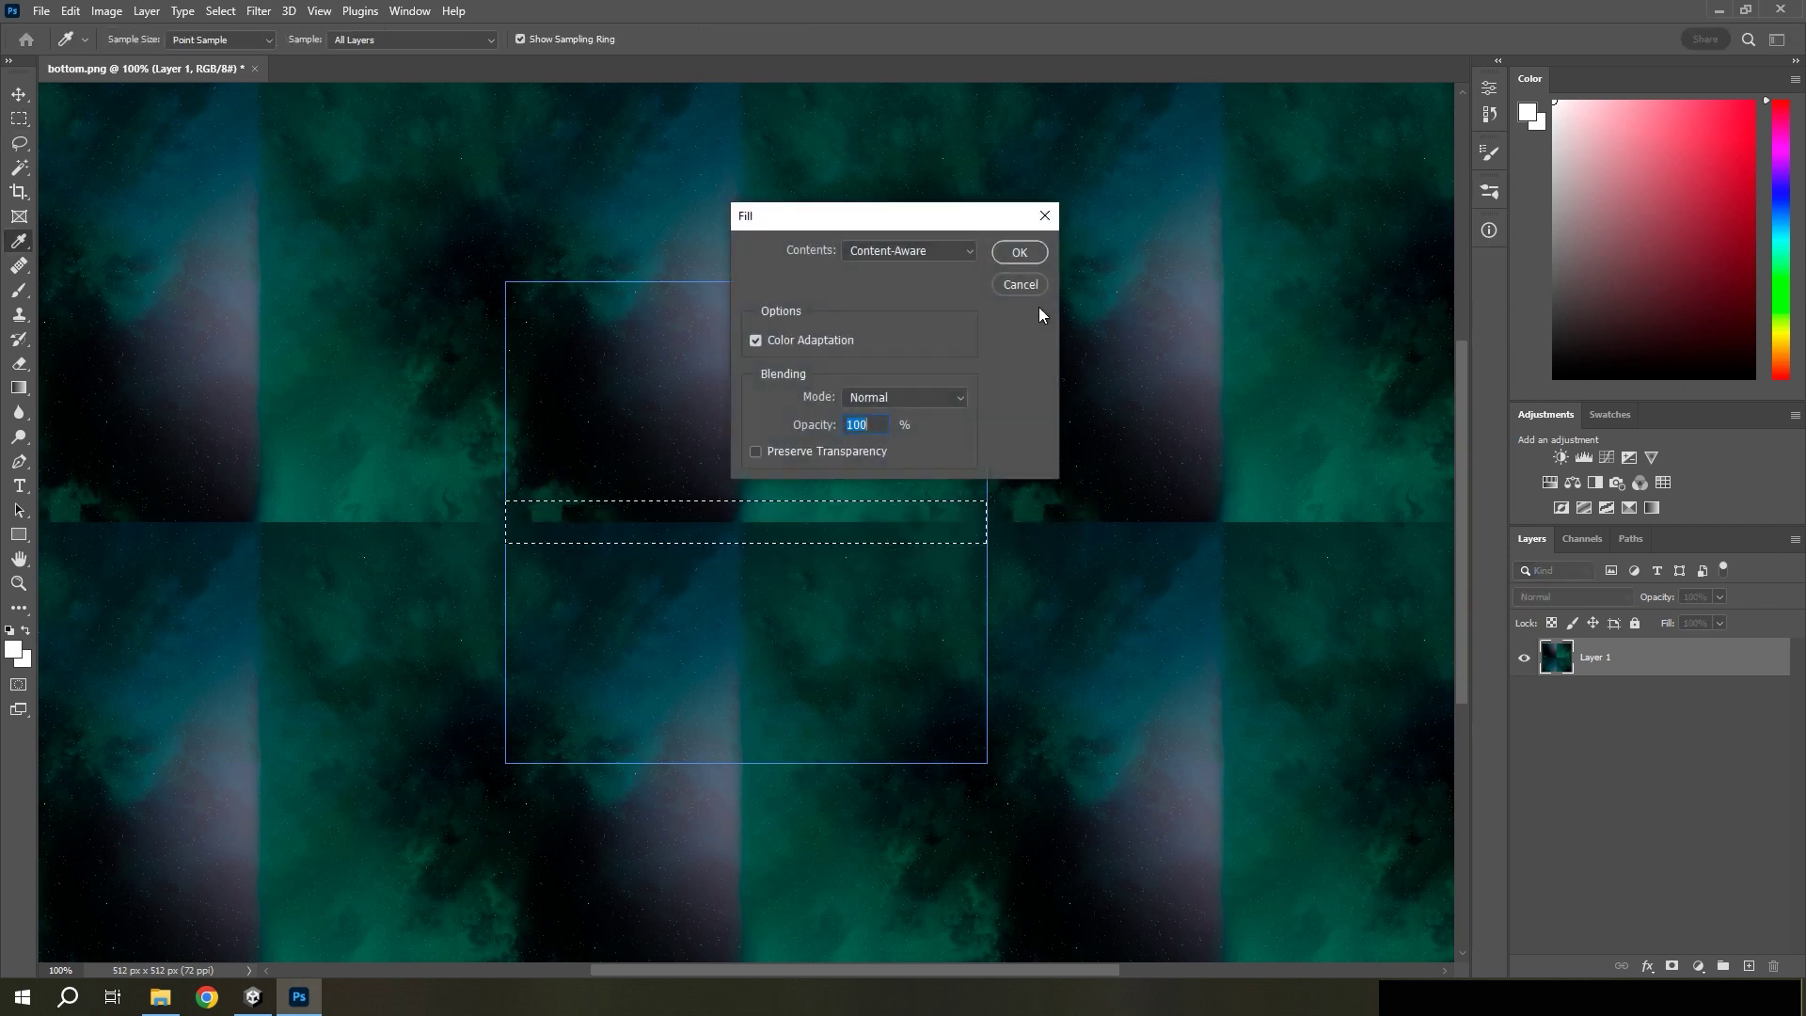
pyautogui.click(1025, 249)
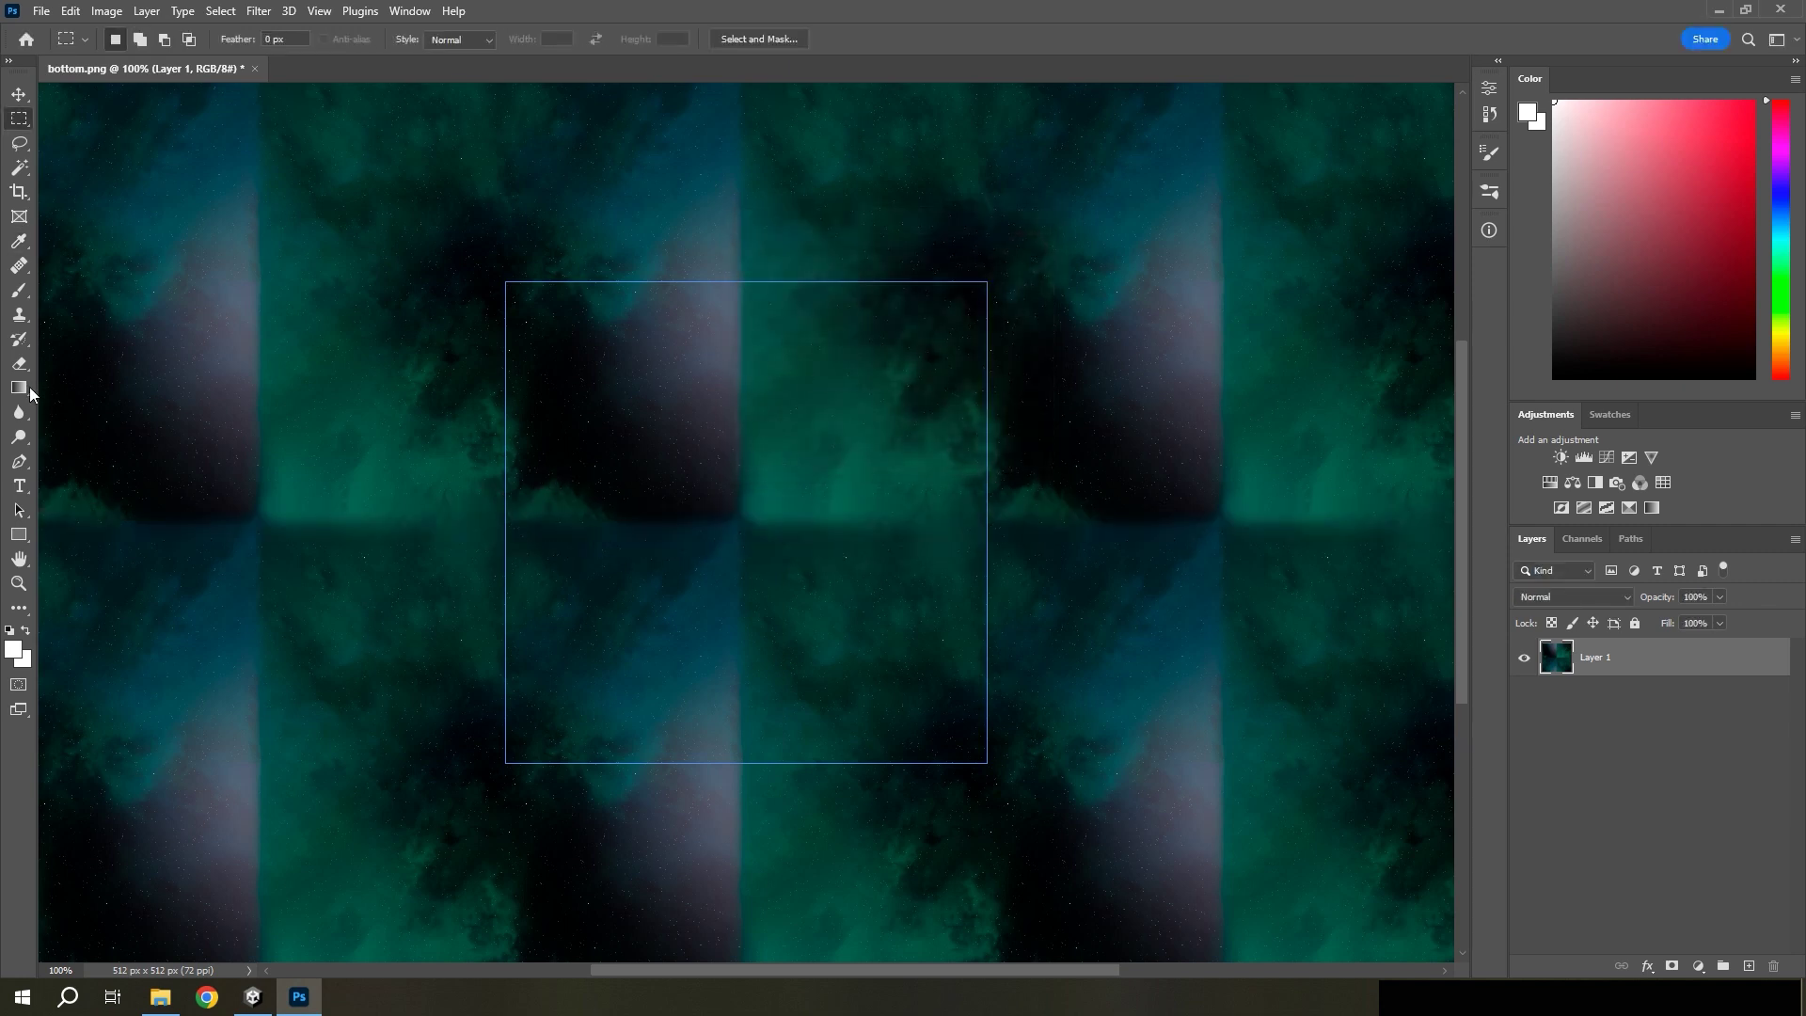
# - Lasso the remaining seam areas and Content-Aware fill each one
pyautogui.click(25, 148)
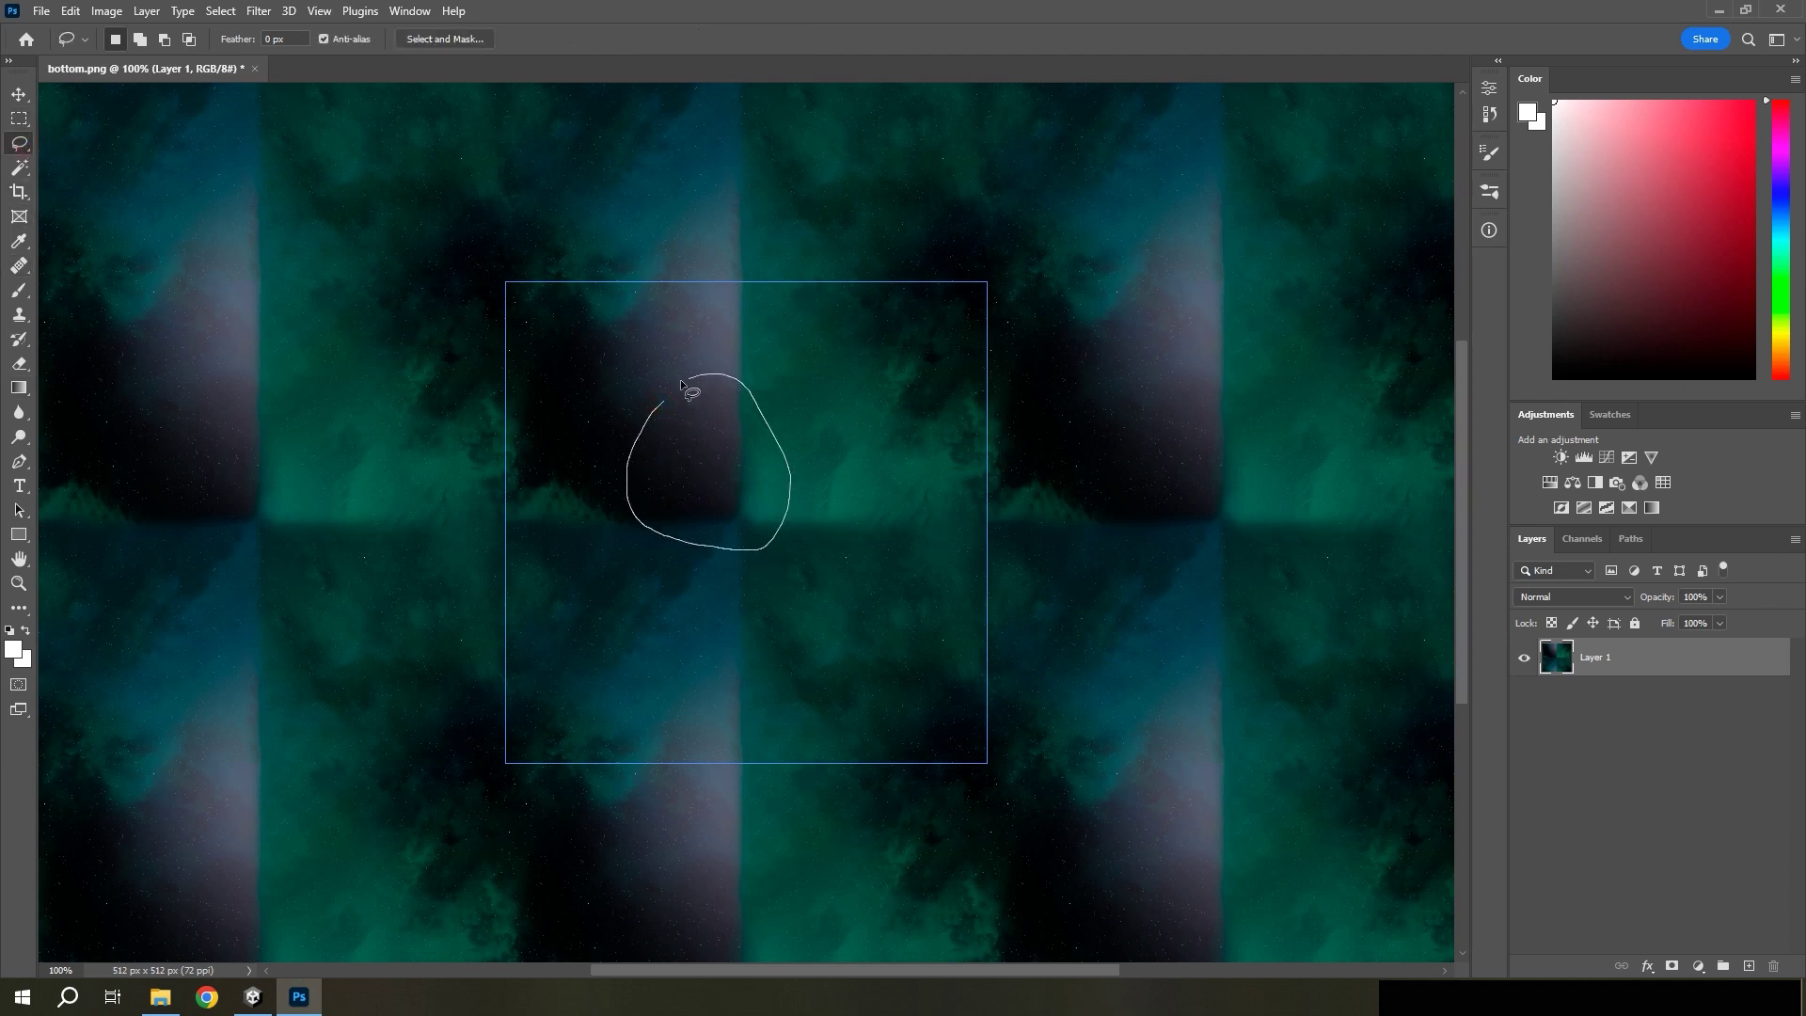
pyautogui.hotkey('shift', 'BackSpace')
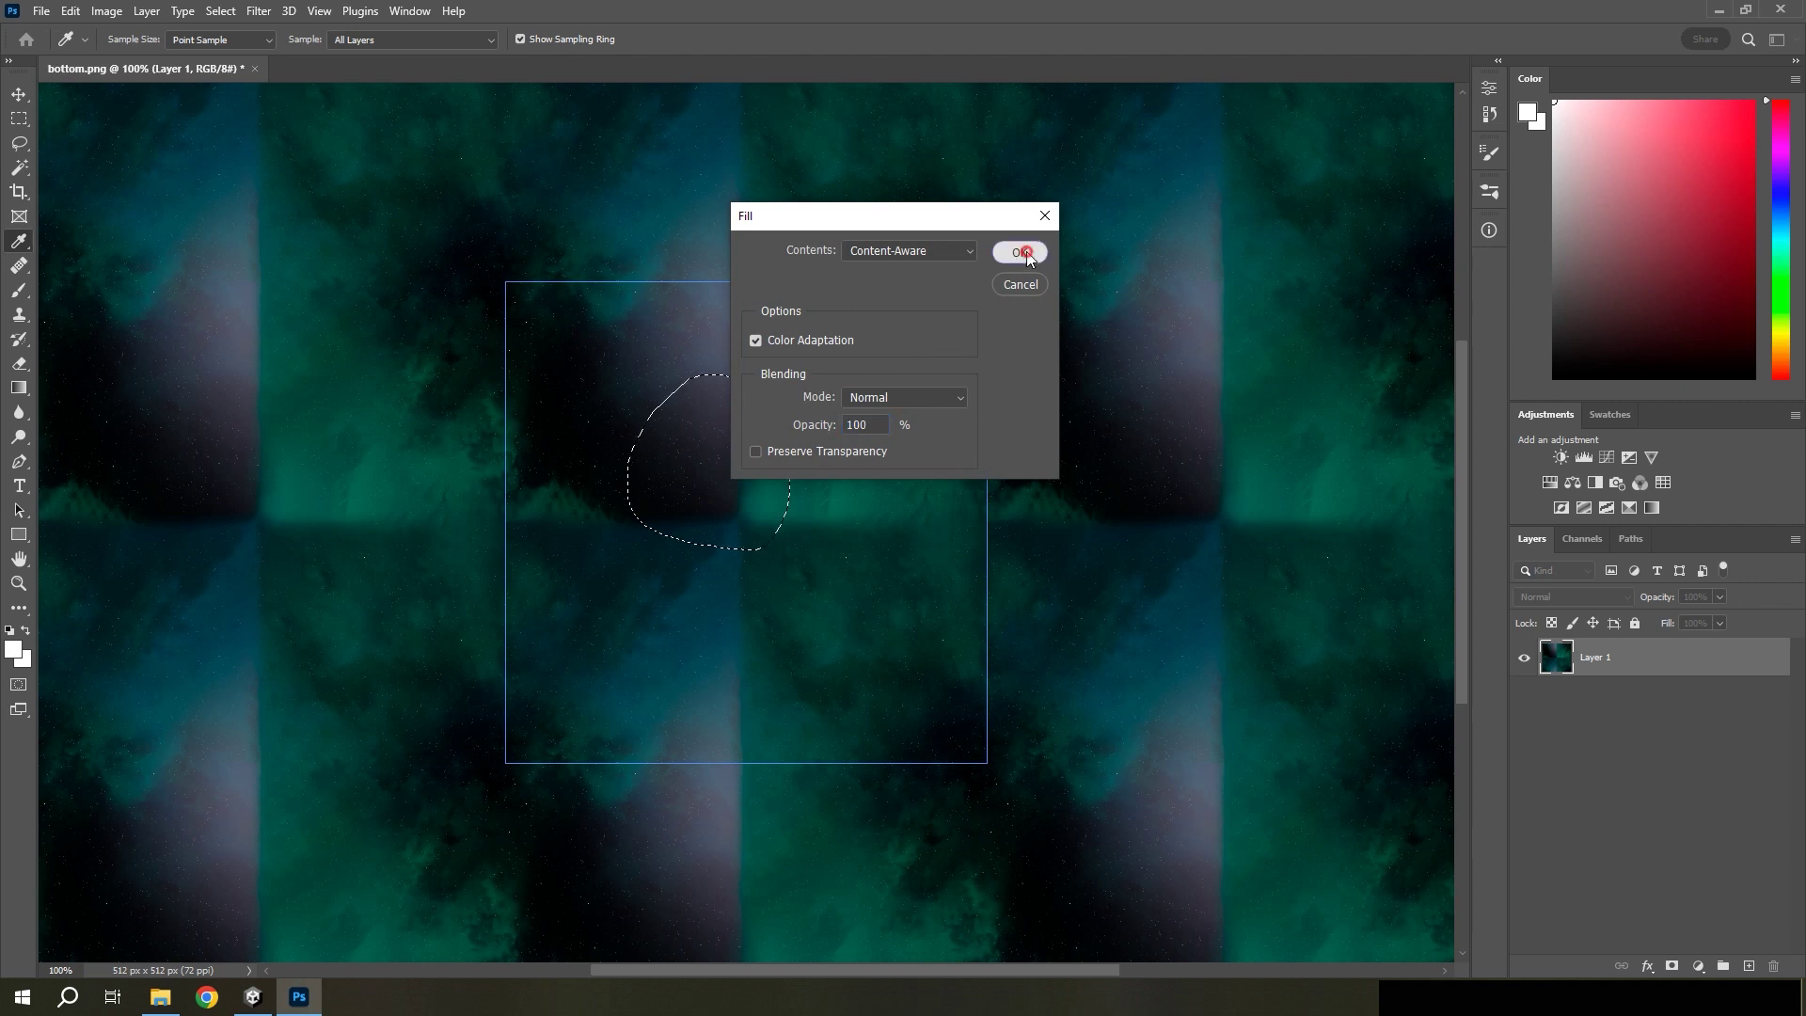
pyautogui.click(1025, 252)
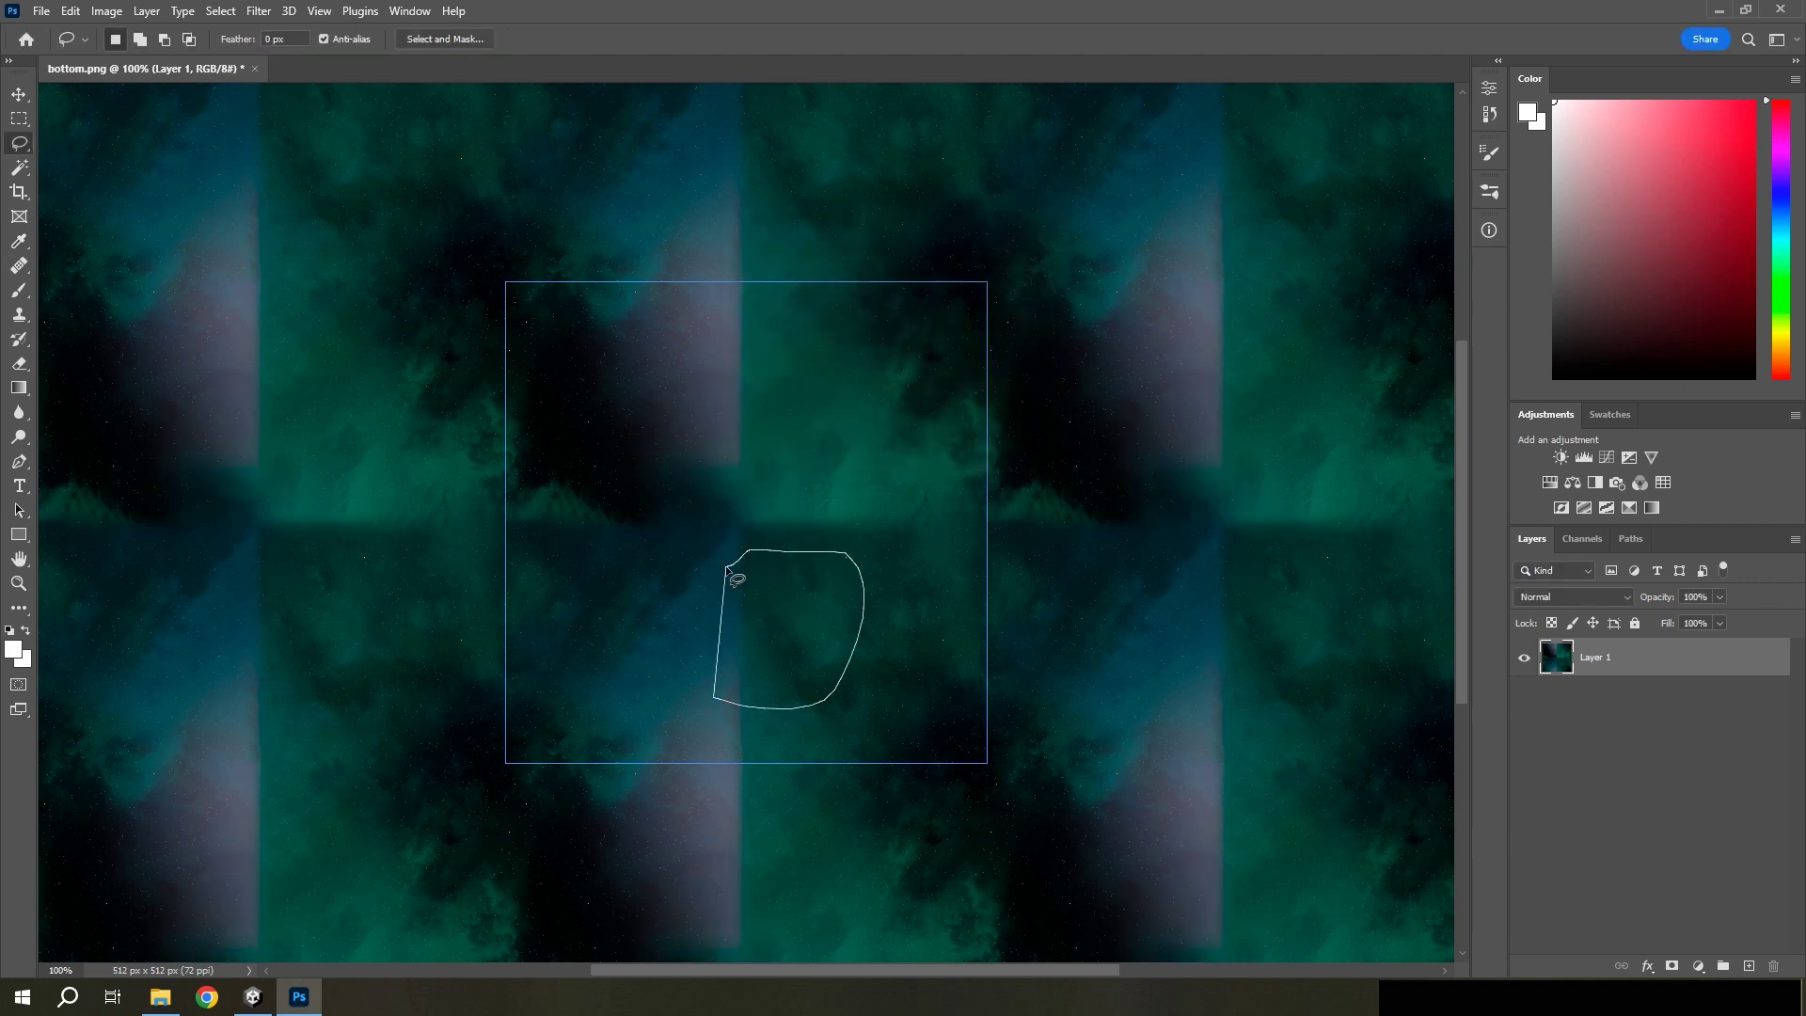
pyautogui.hotkey('shift', 'BackSpace')
pyautogui.click(1005, 251)
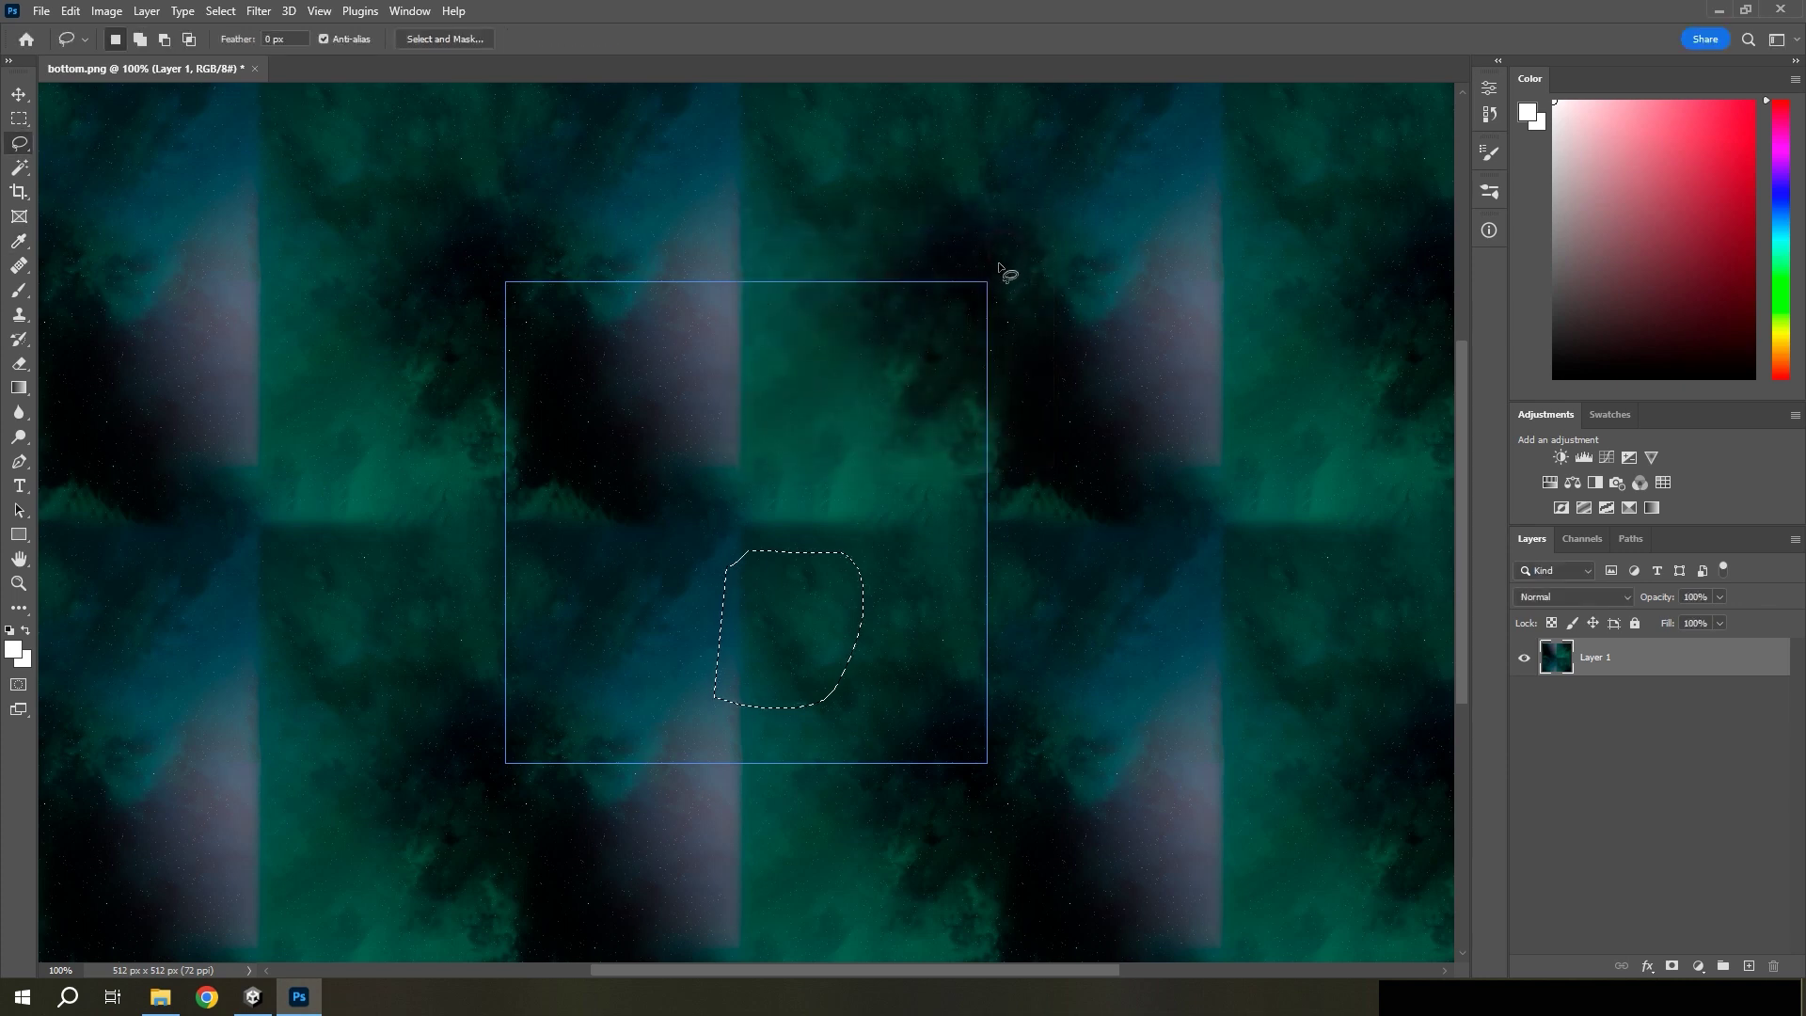
pyautogui.hotkey('ctrl', 'd')
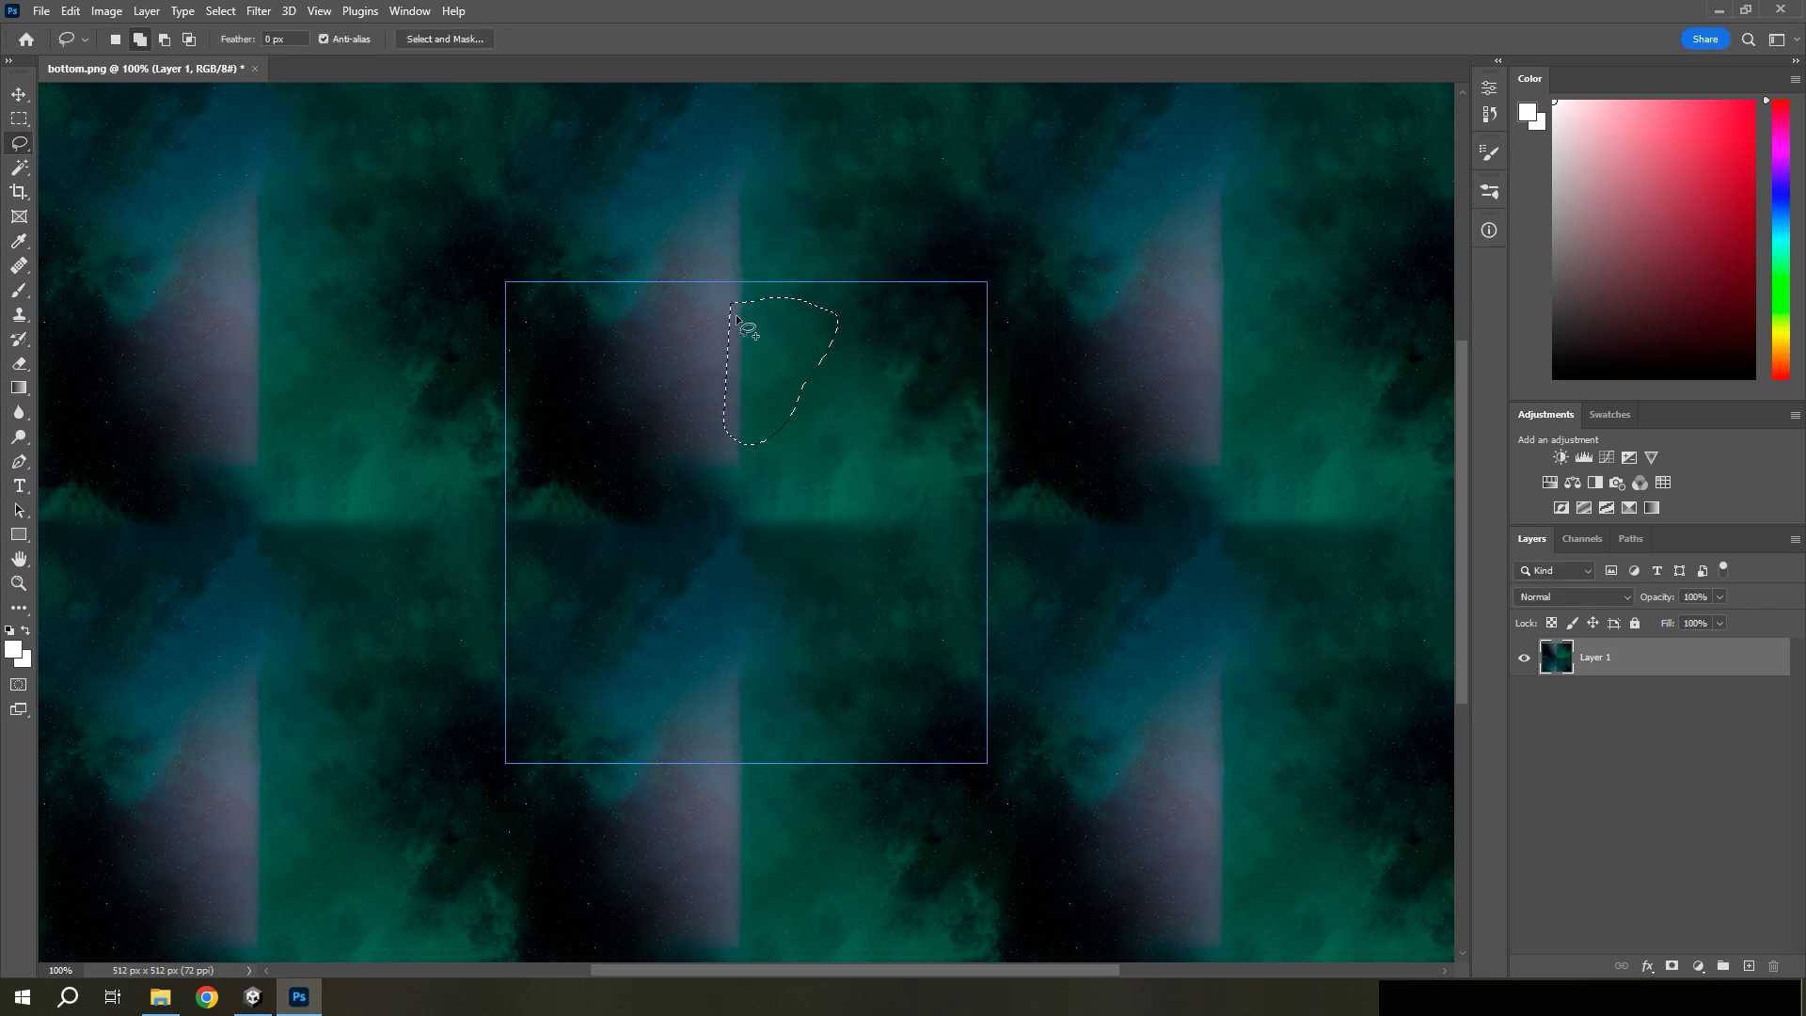
pyautogui.hotkey('shift', 'F5')
pyautogui.click(1003, 256)
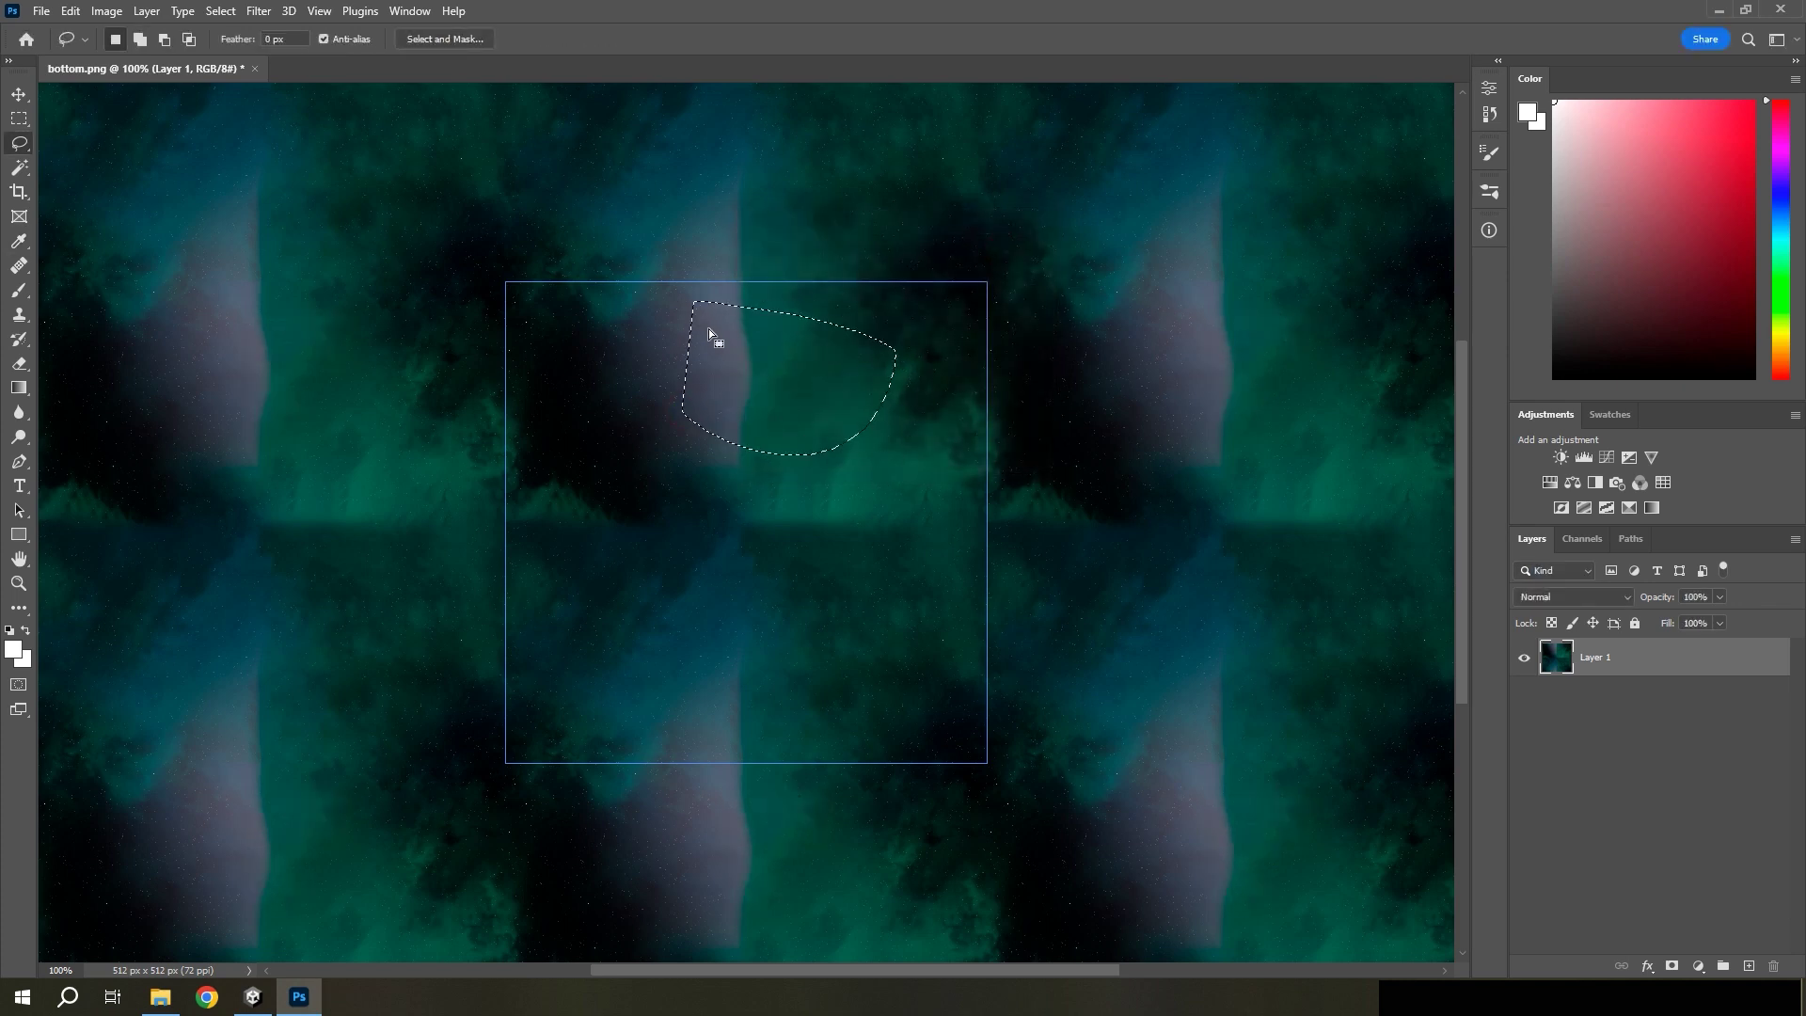
pyautogui.hotkey('shift', 'F5')
pyautogui.click(1014, 256)
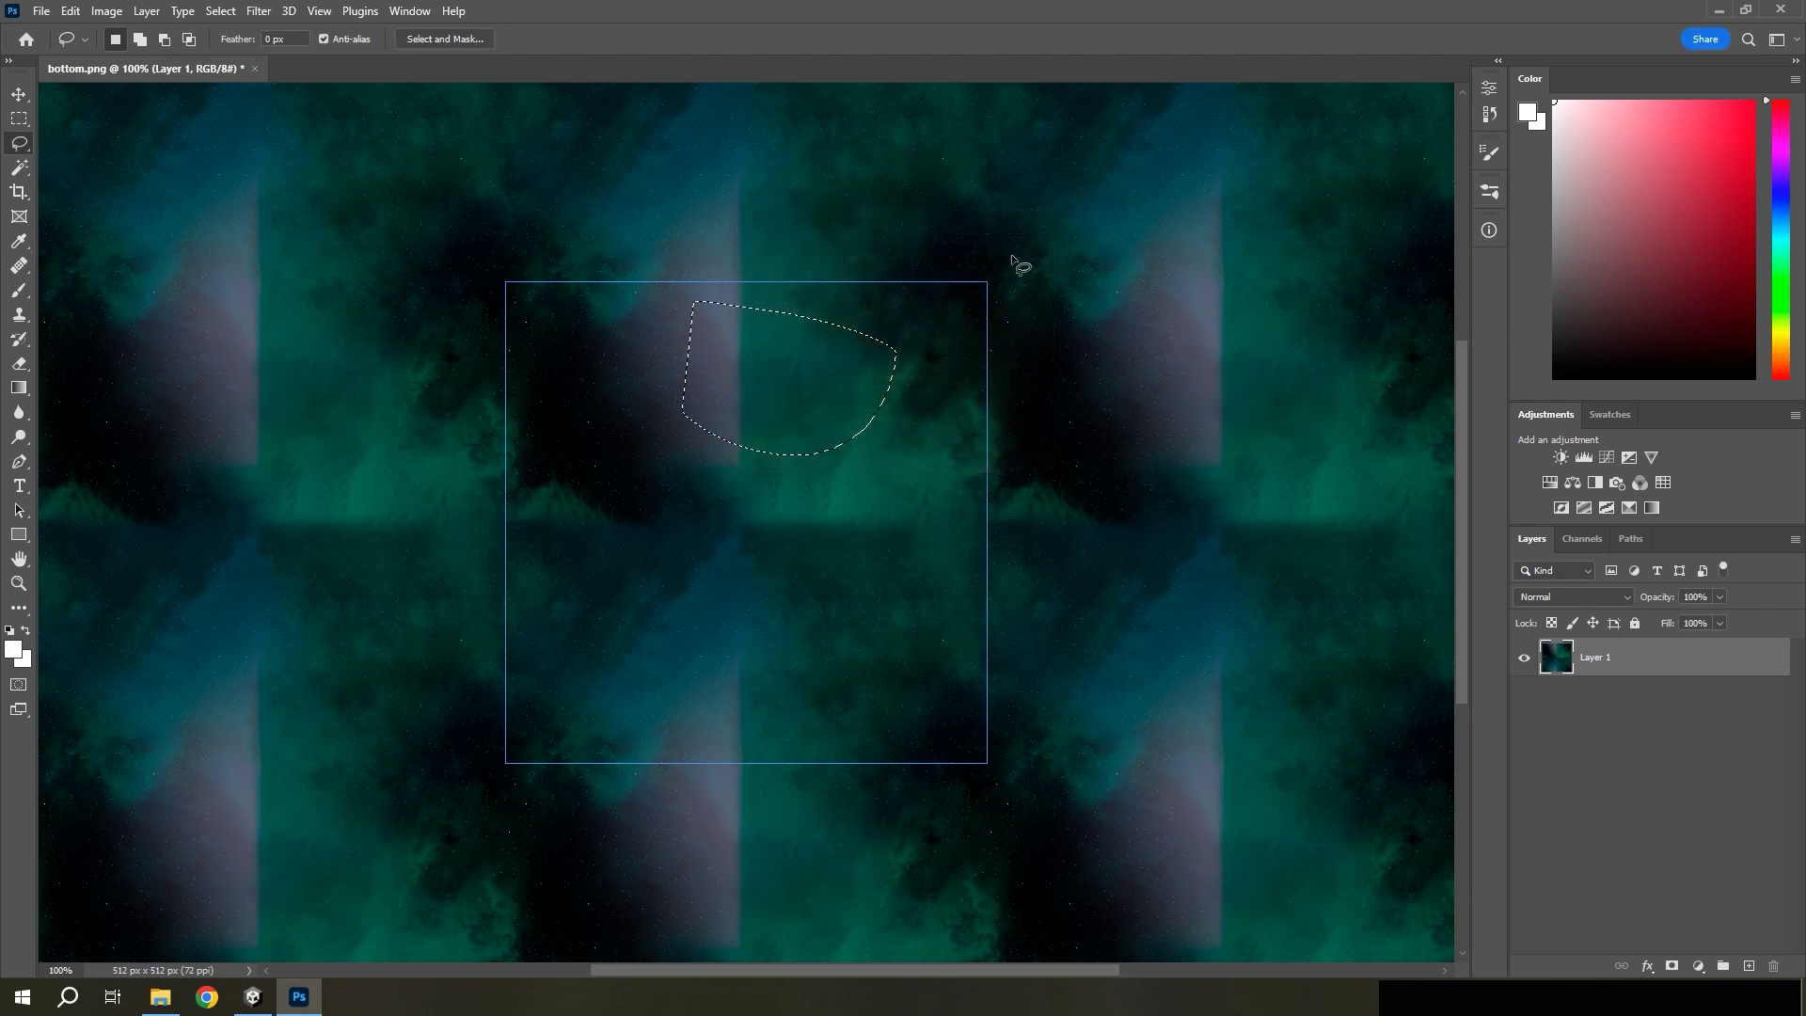
pyautogui.keyDown('alt'); pyautogui.scroll(-3, 867, 533); pyautogui.keyUp('alt')
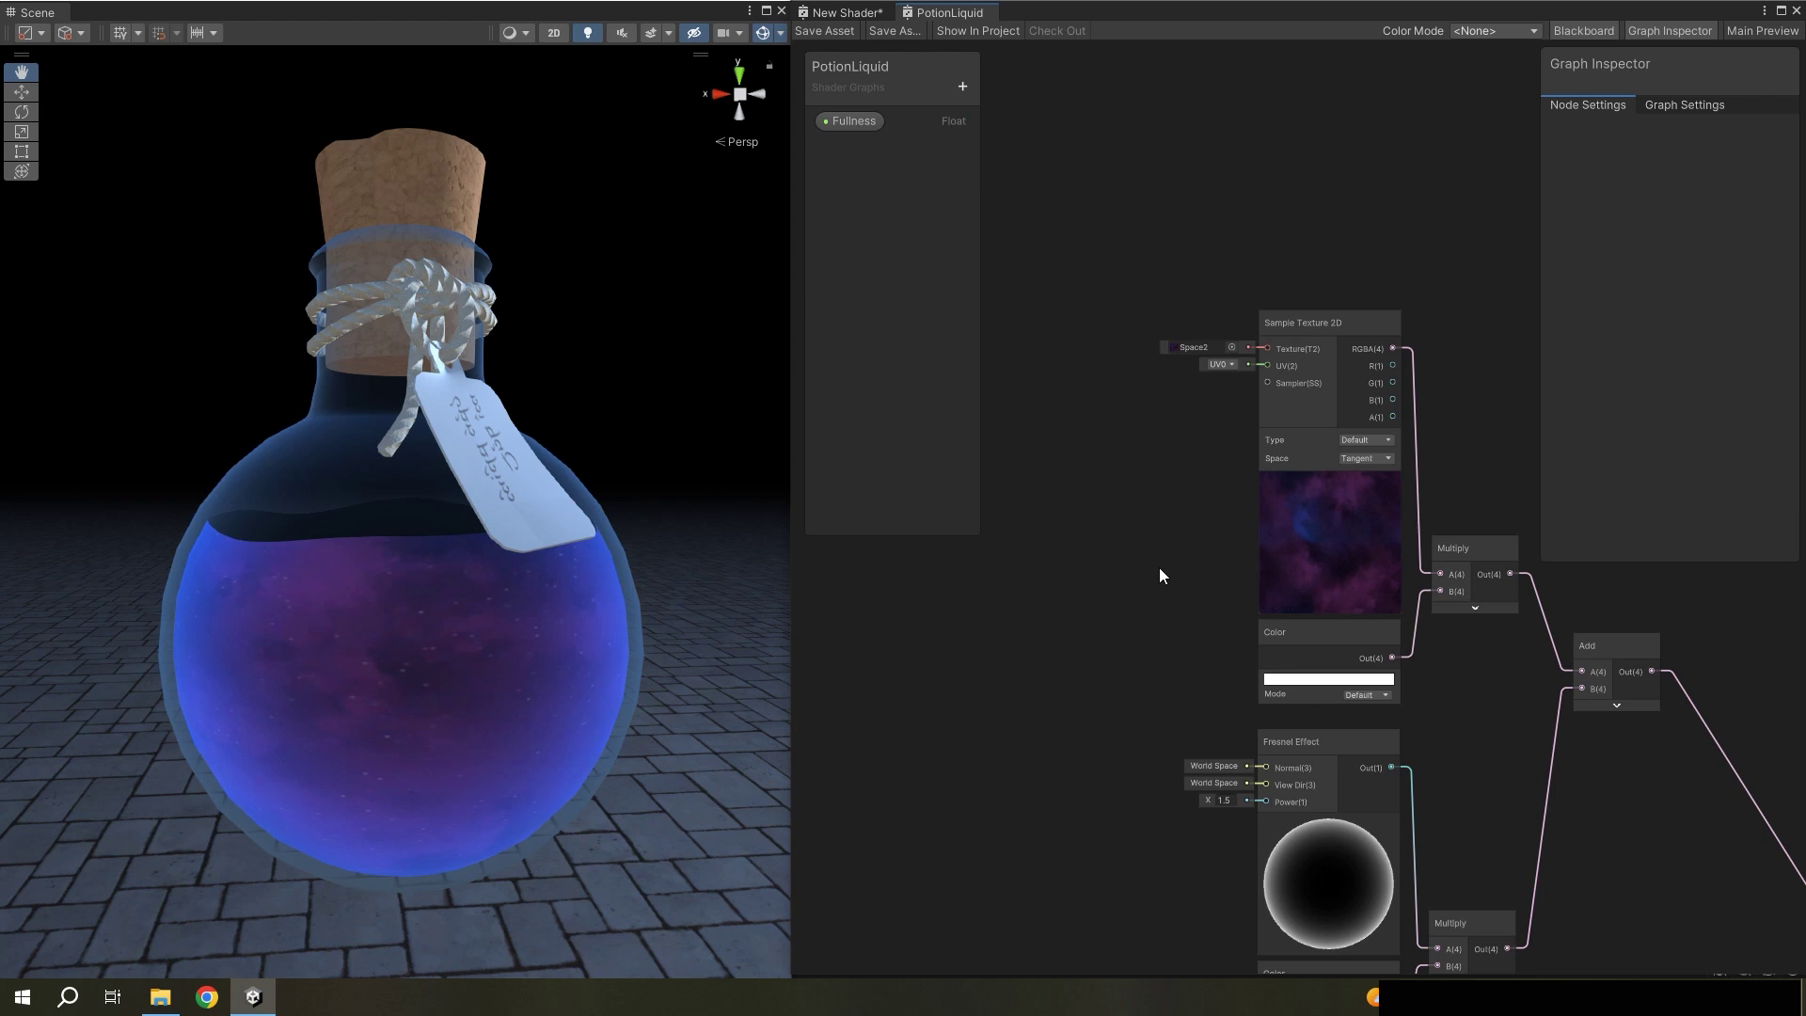
# - Feed the texture UVs from a Tiling And Offset node with tiling 2, 2, and save
pyautogui.moveTo(1159, 567); pyautogui.dragTo(1219, 606, button='middle')
pyautogui.scroll(3, 1267, 468)
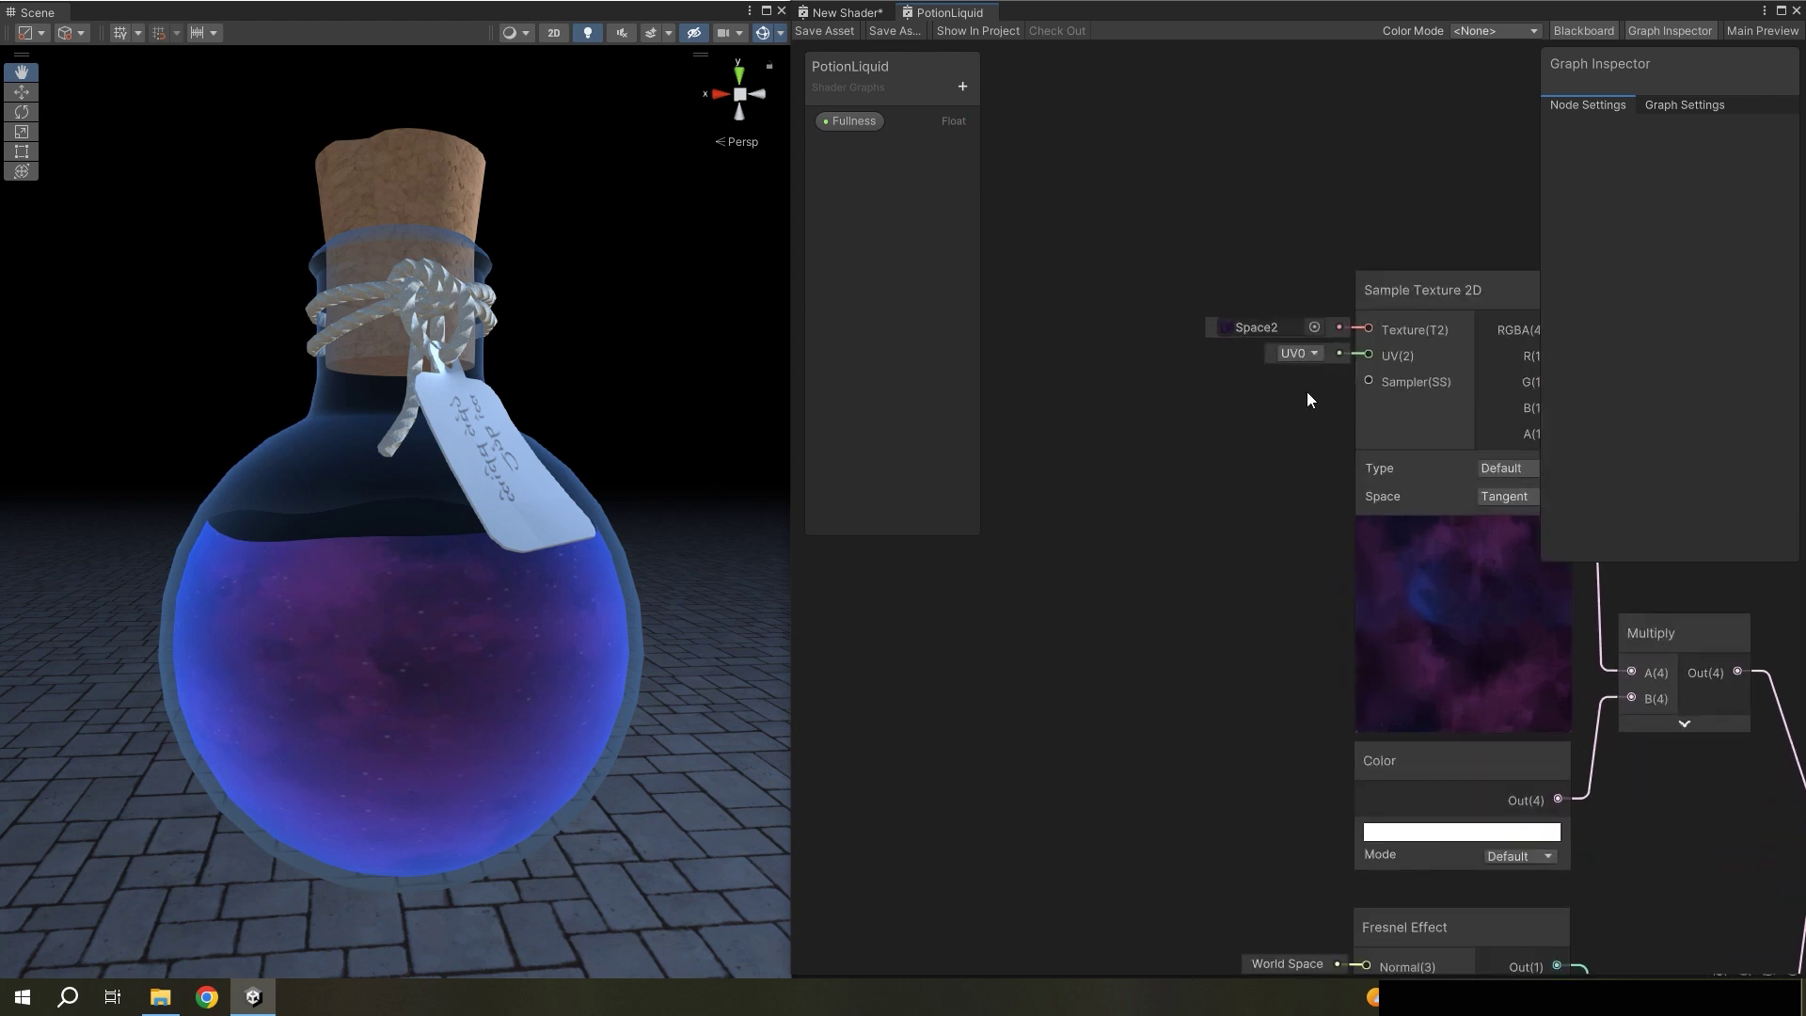
pyautogui.moveTo(1369, 354); pyautogui.dragTo(1159, 437)
pyautogui.write('ti')
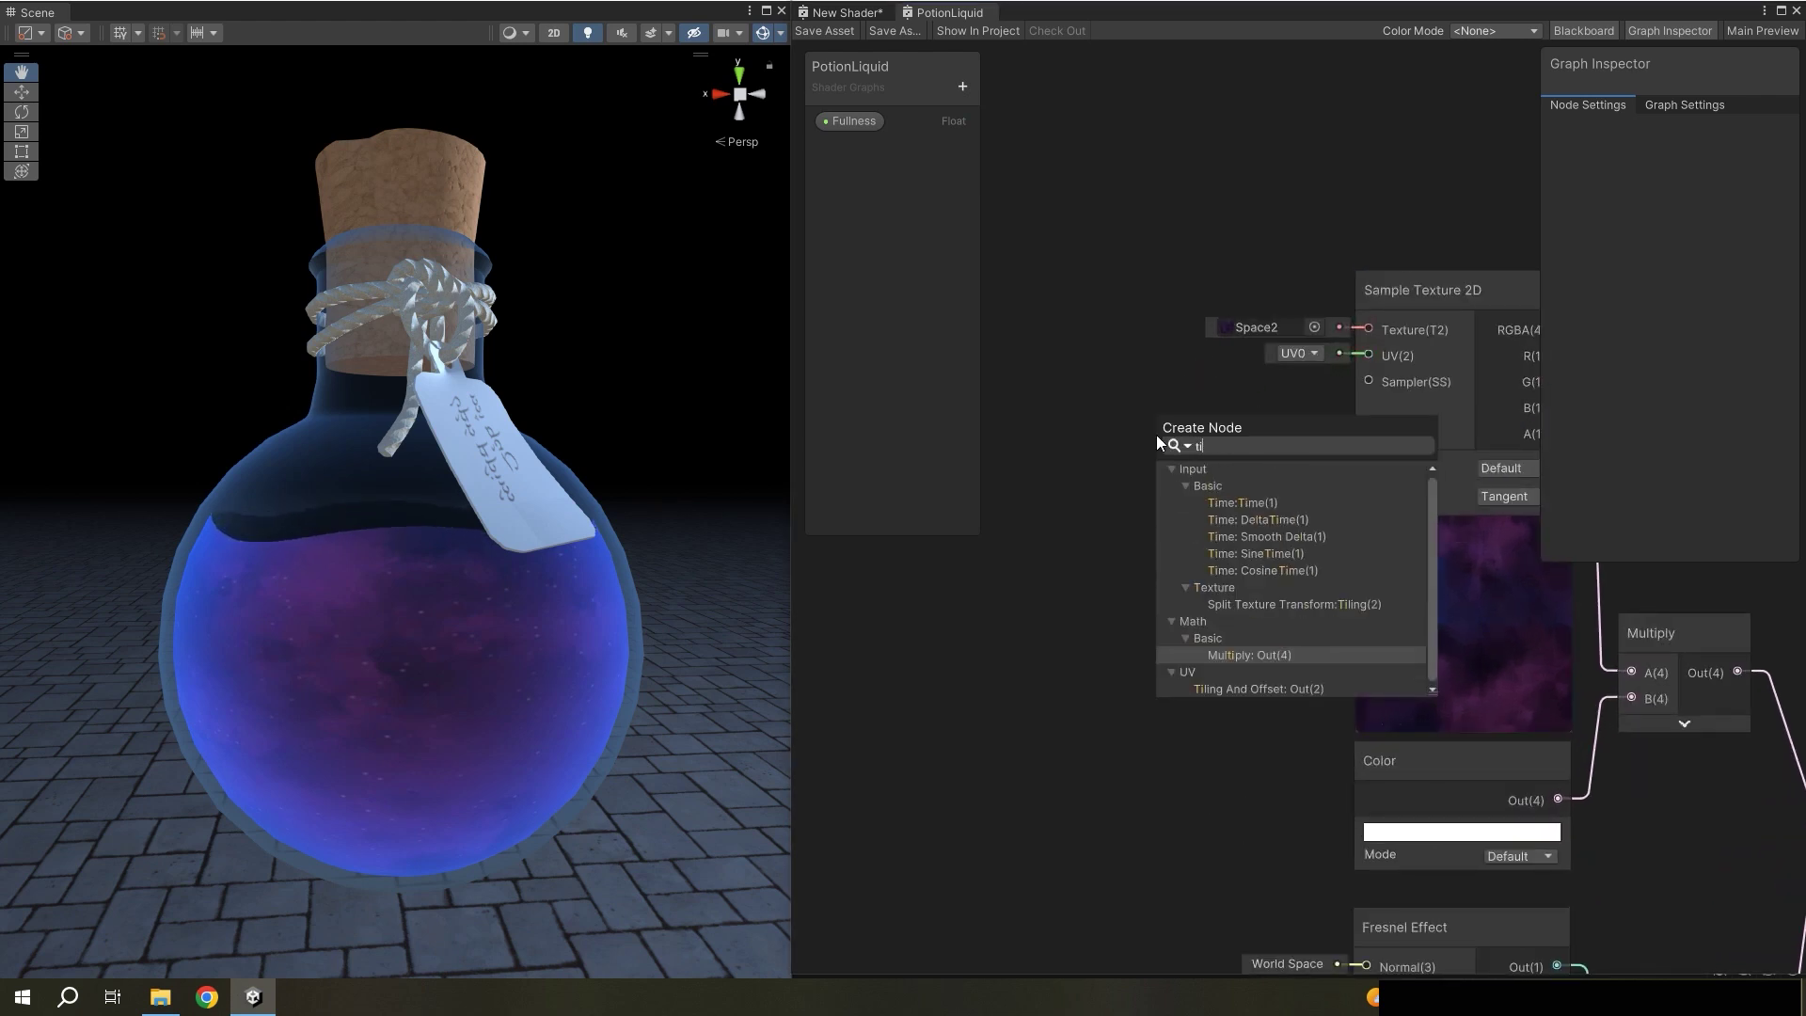
pyautogui.write('ling')
pyautogui.click(1255, 545)
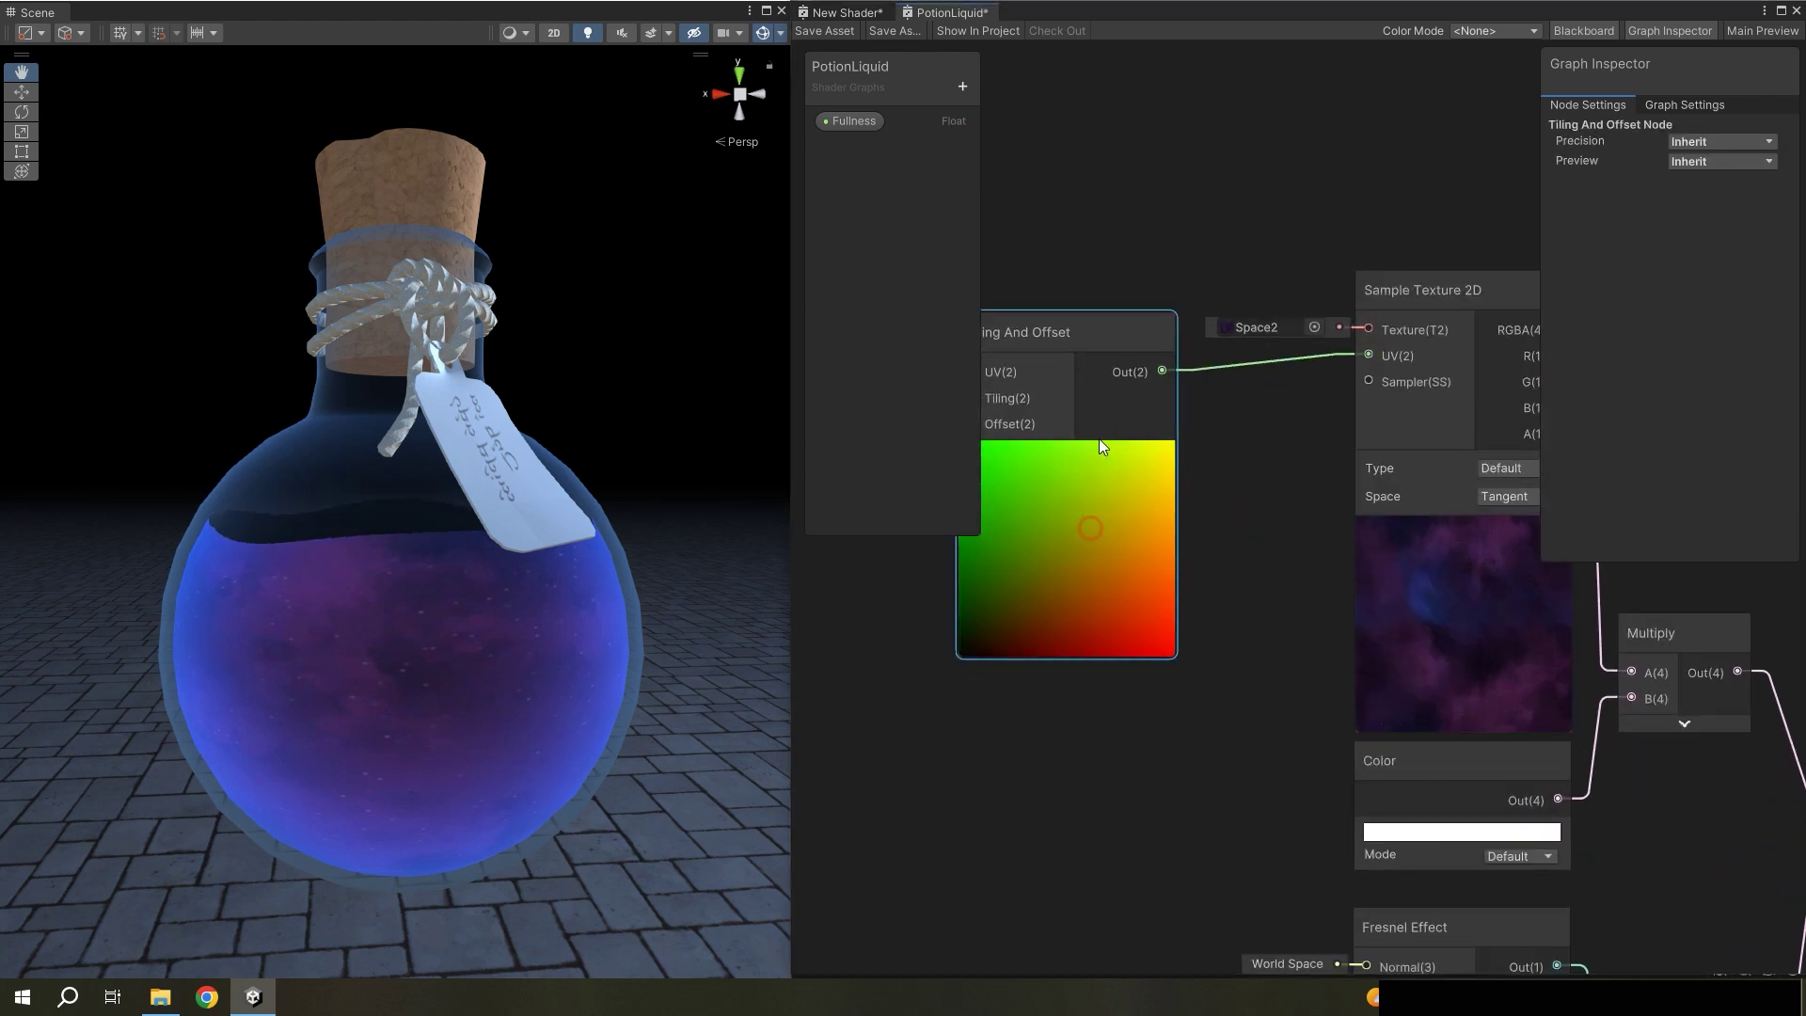
pyautogui.moveTo(1099, 439)
pyautogui.mouseDown()
pyautogui.moveTo(1140, 461)
pyautogui.moveTo(1215, 448)
pyautogui.mouseUp()
pyautogui.click(1120, 495)
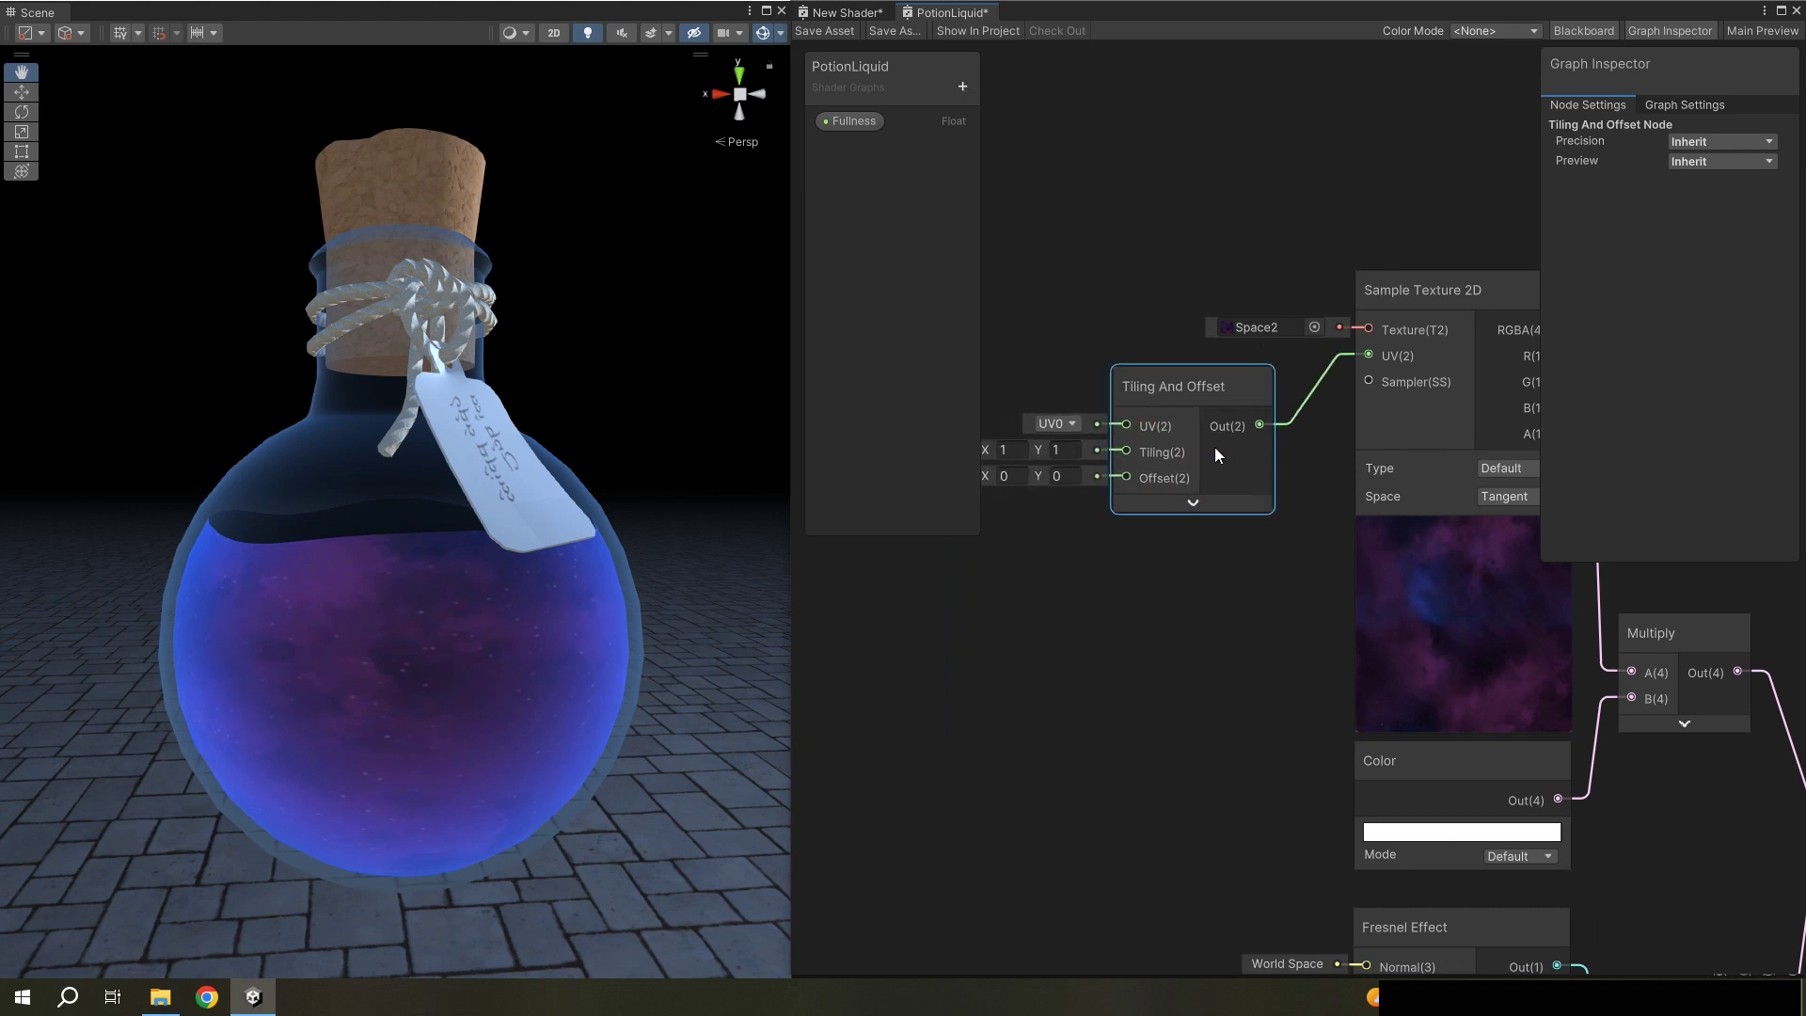
pyautogui.write('2')
pyautogui.click(1058, 450)
pyautogui.write('2')
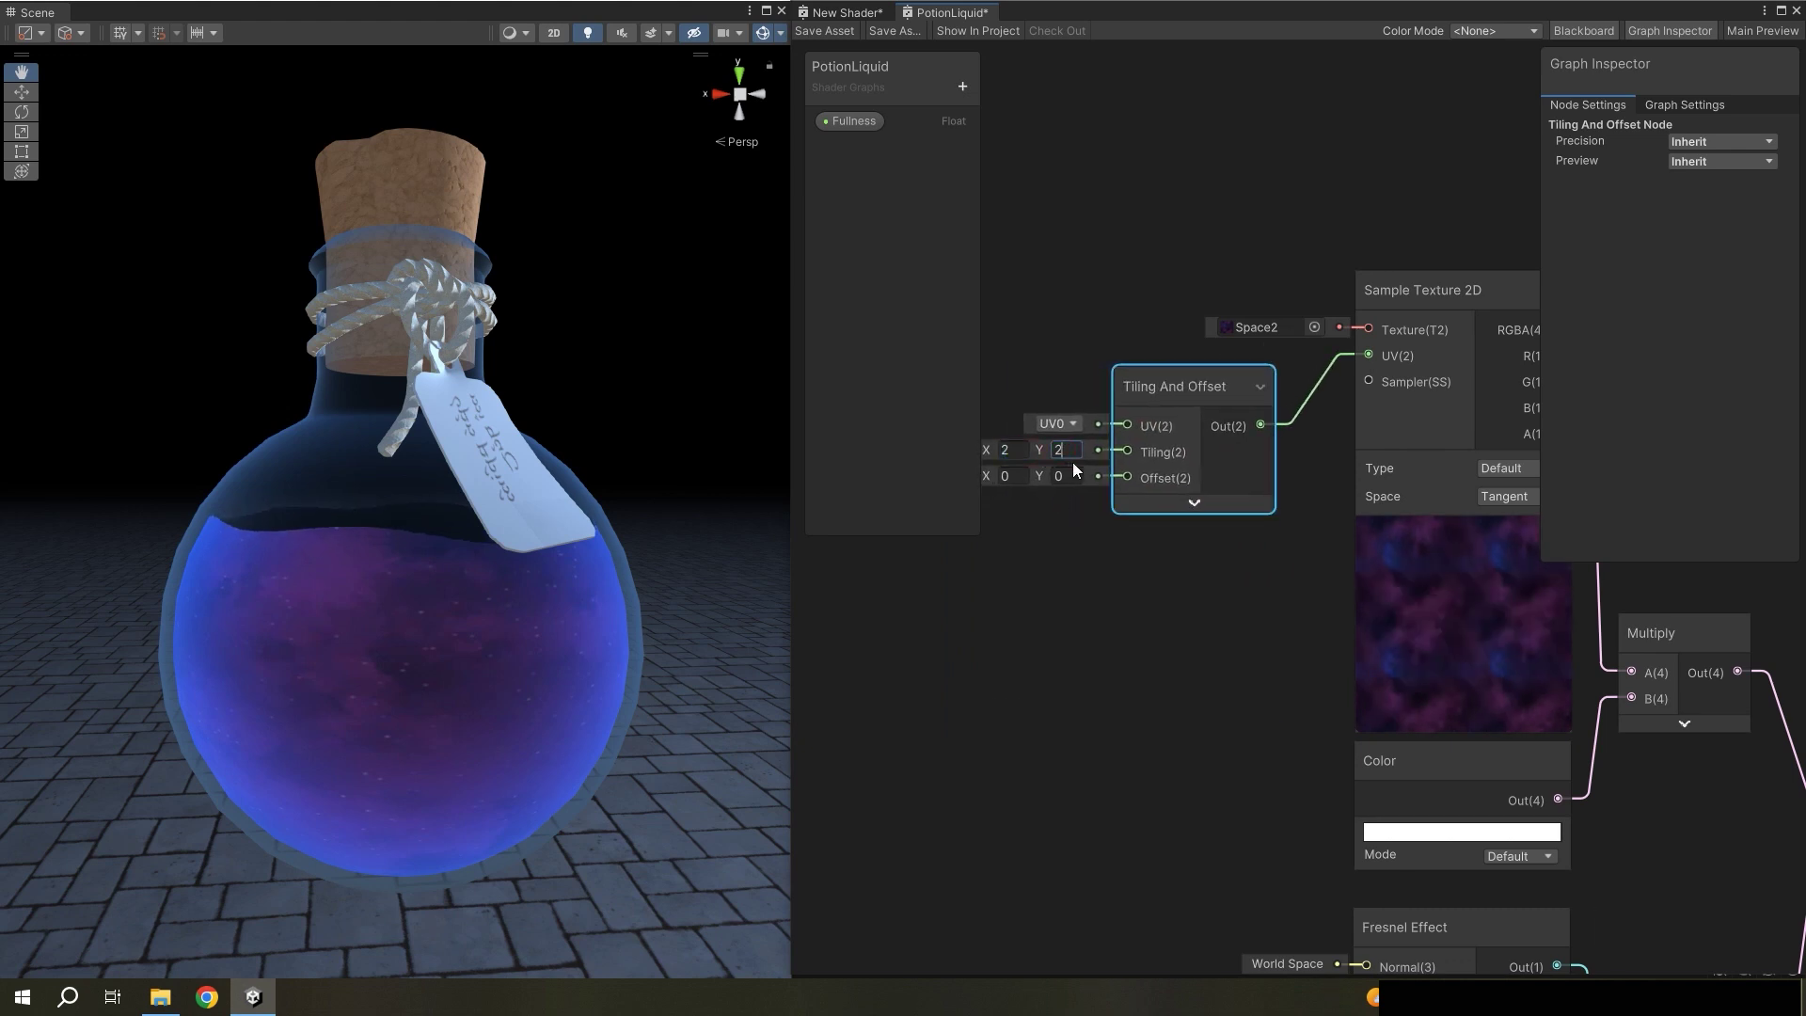
pyautogui.click(826, 40)
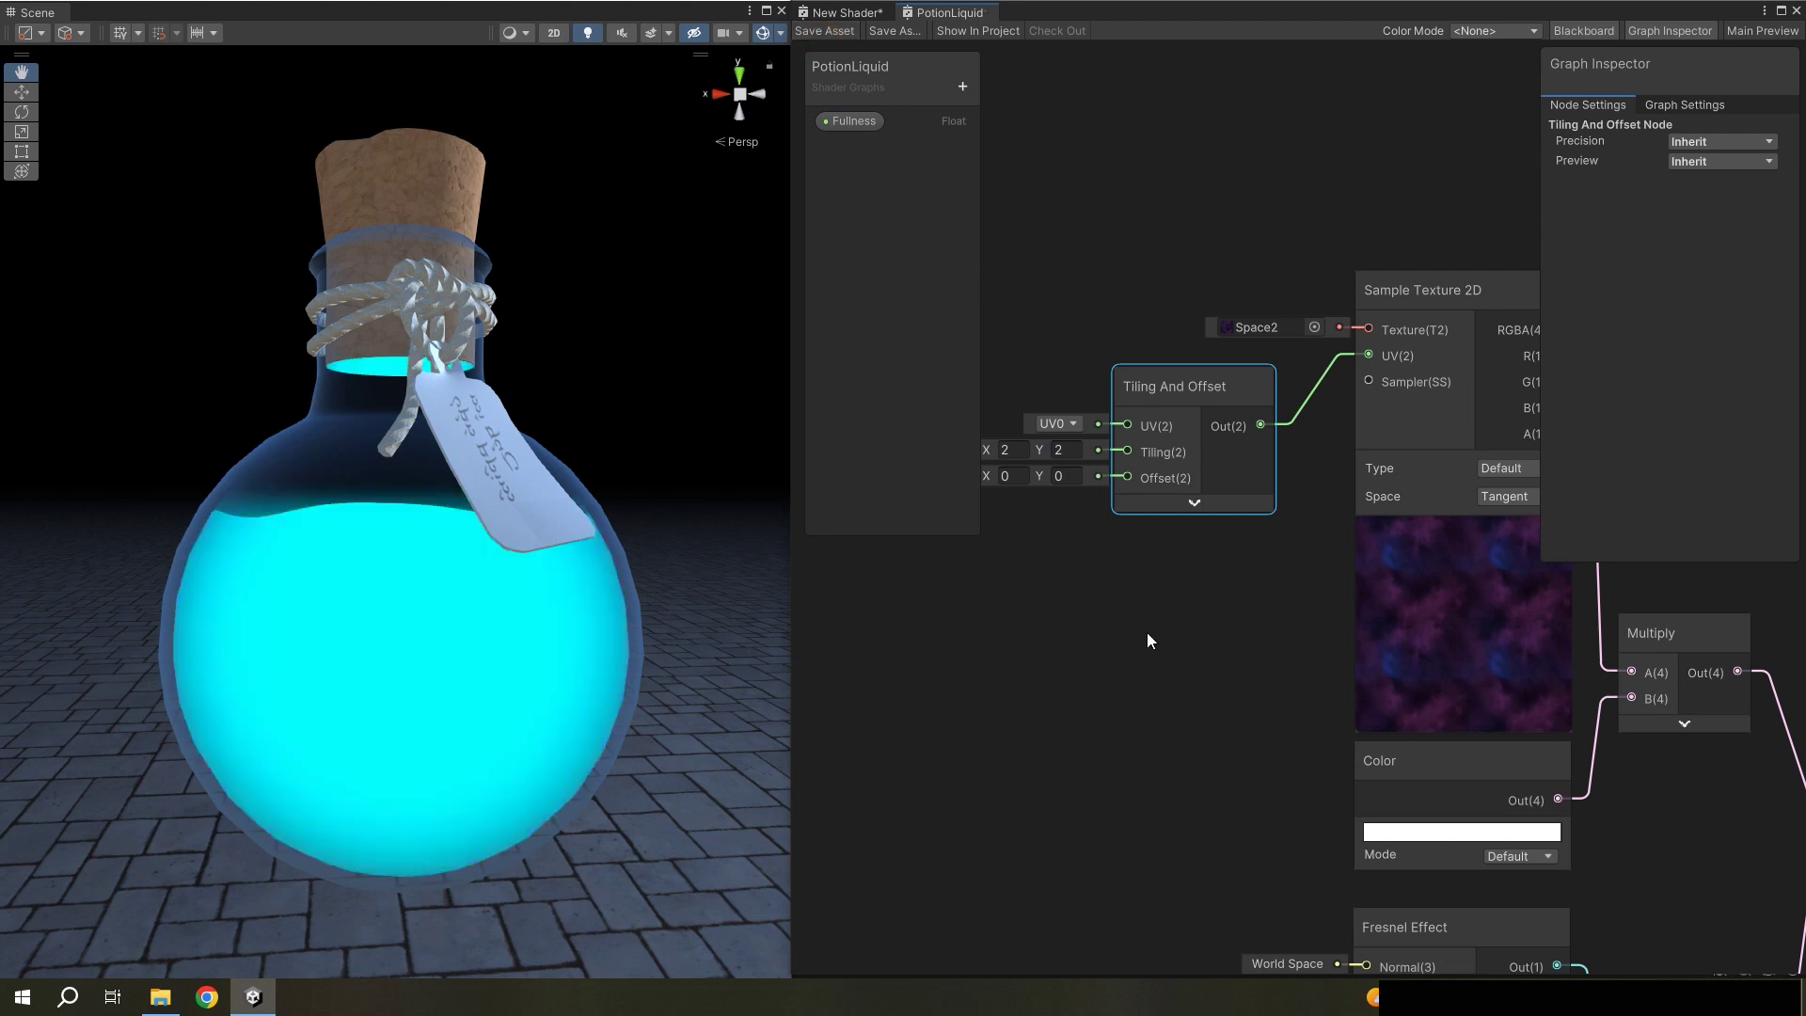
# - Paste the Vector 2 (0.3, 0.3) × Time Multiply into the Offset input and save
pyautogui.scroll(-2, 1234, 675)
pyautogui.click(1266, 611)
pyautogui.hotkey('ctrl', 'v')
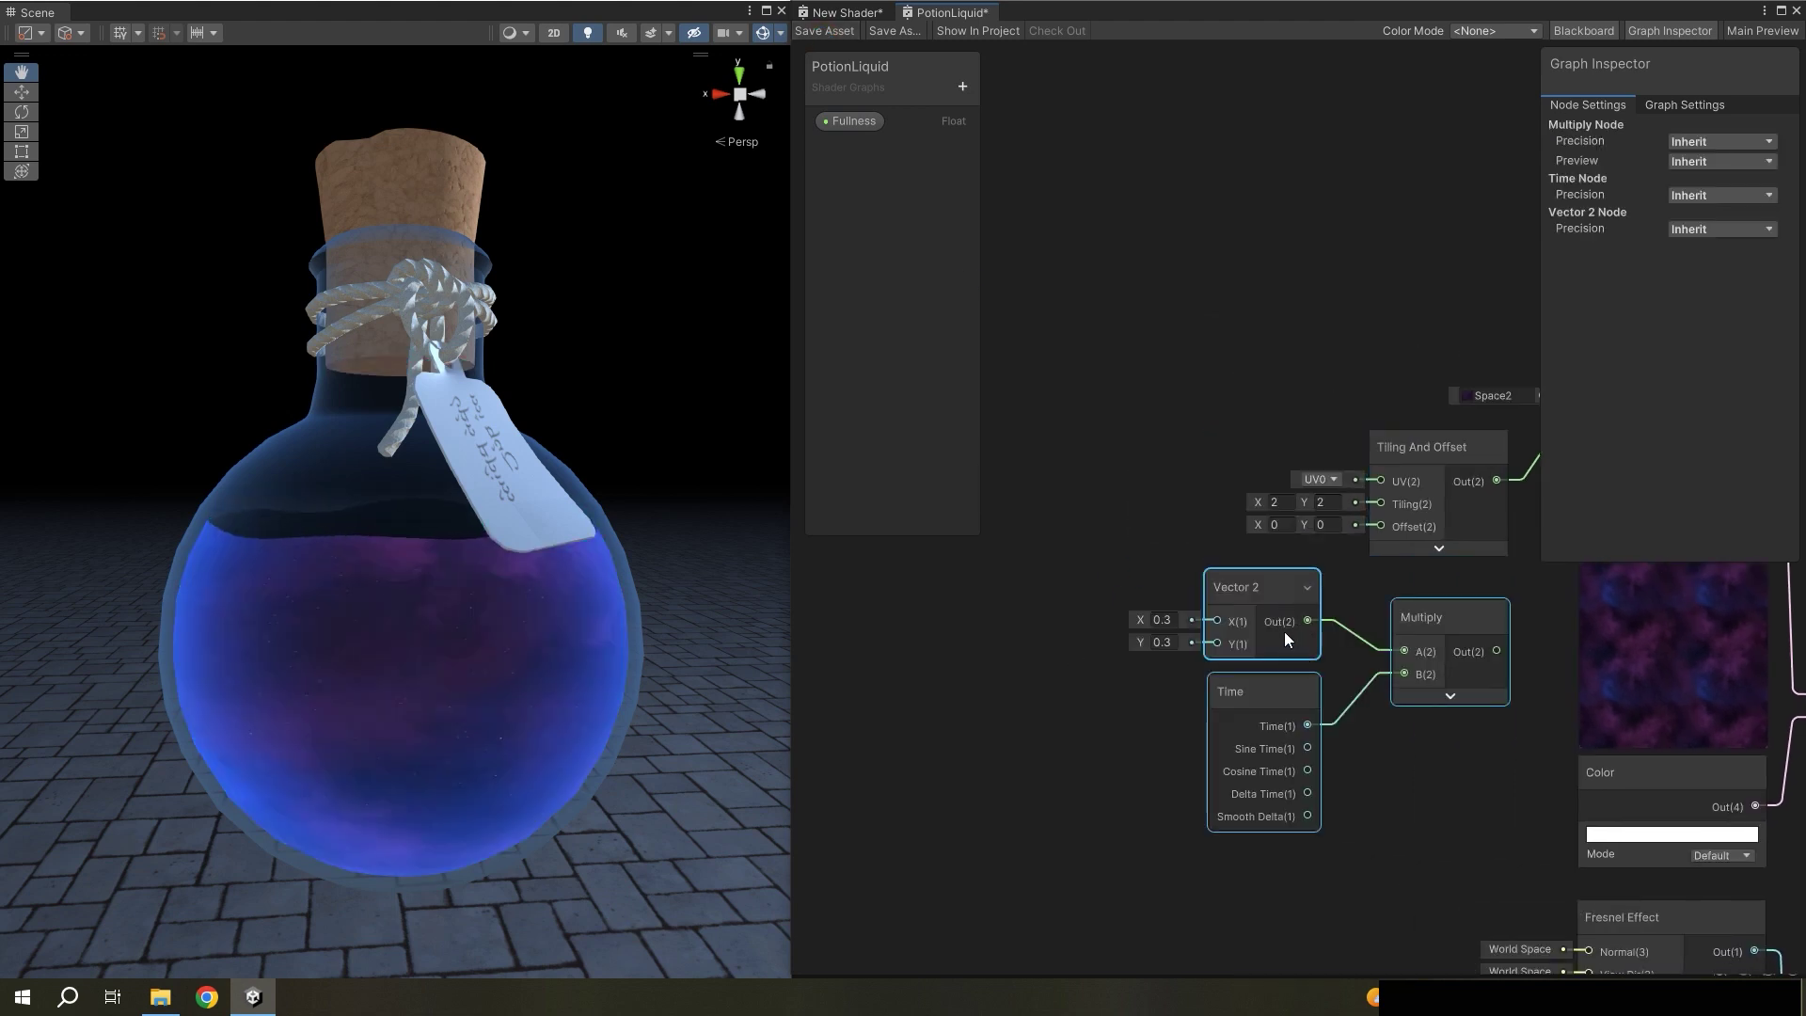
pyautogui.moveTo(1284, 631); pyautogui.dragTo(1097, 646)
pyautogui.moveTo(1300, 664); pyautogui.dragTo(1380, 526)
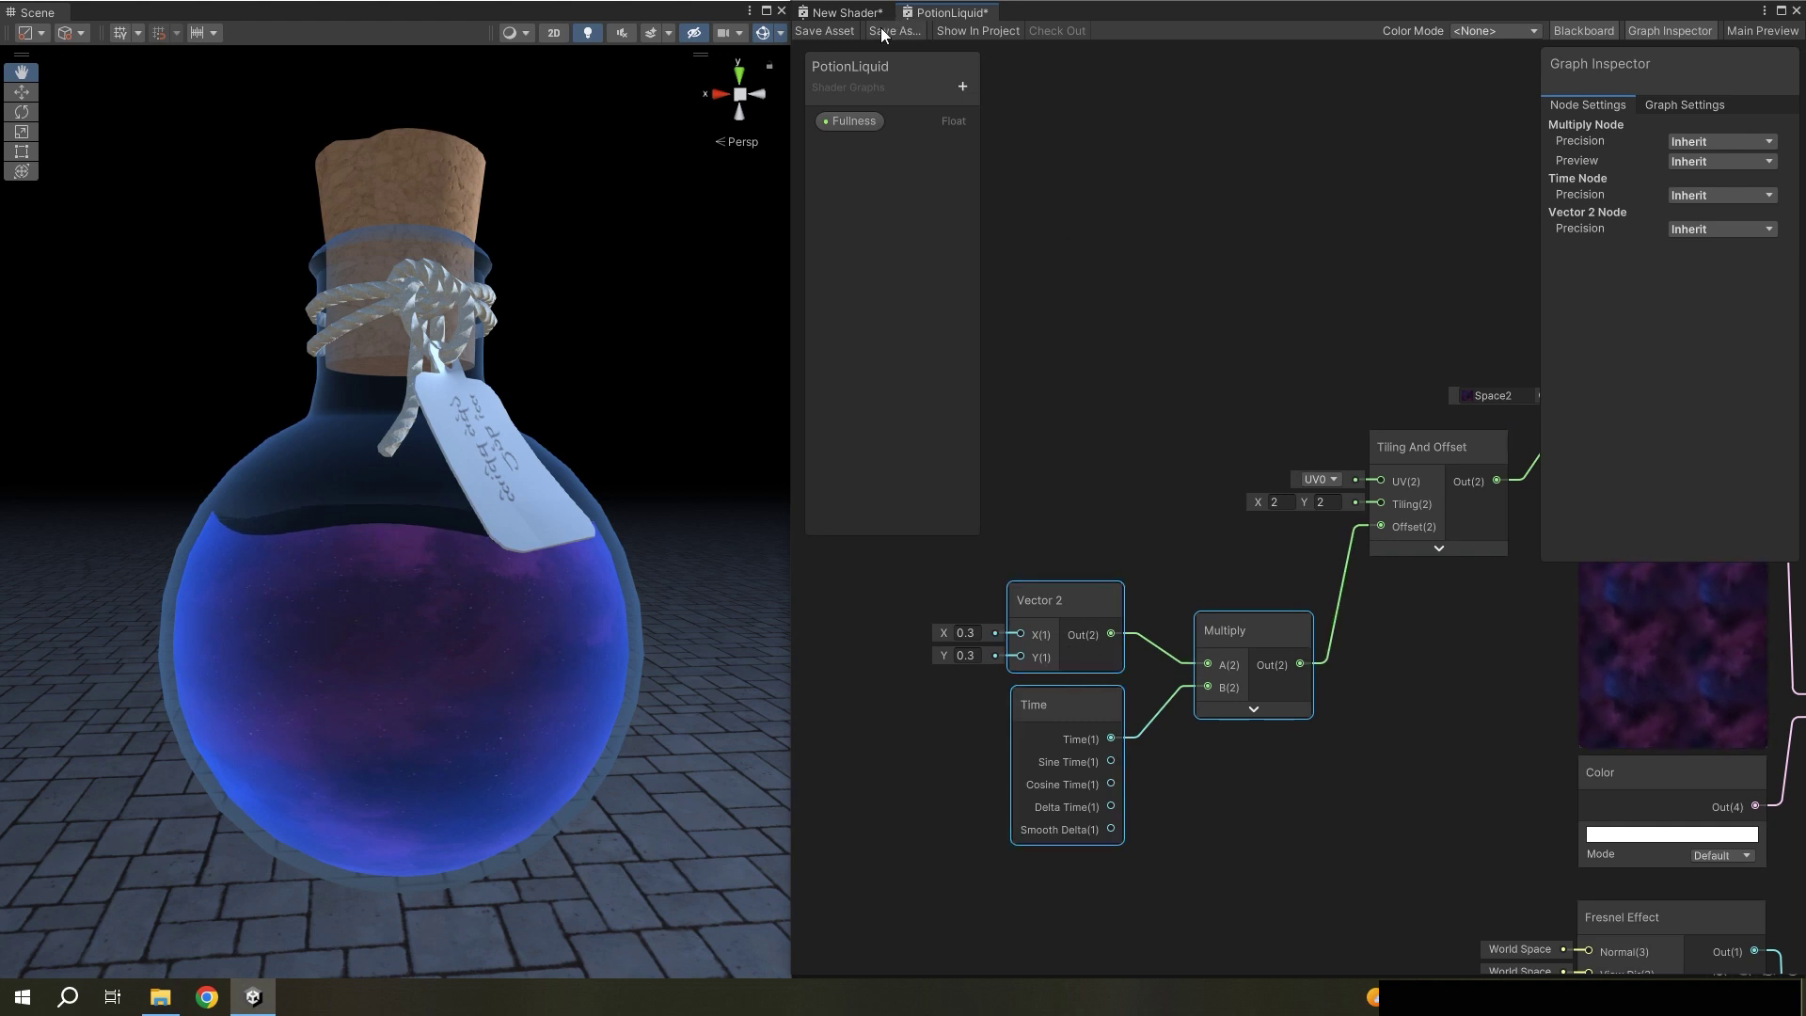
pyautogui.click(857, 30)
pyautogui.moveTo(487, 490); pyautogui.dragTo(503, 492)
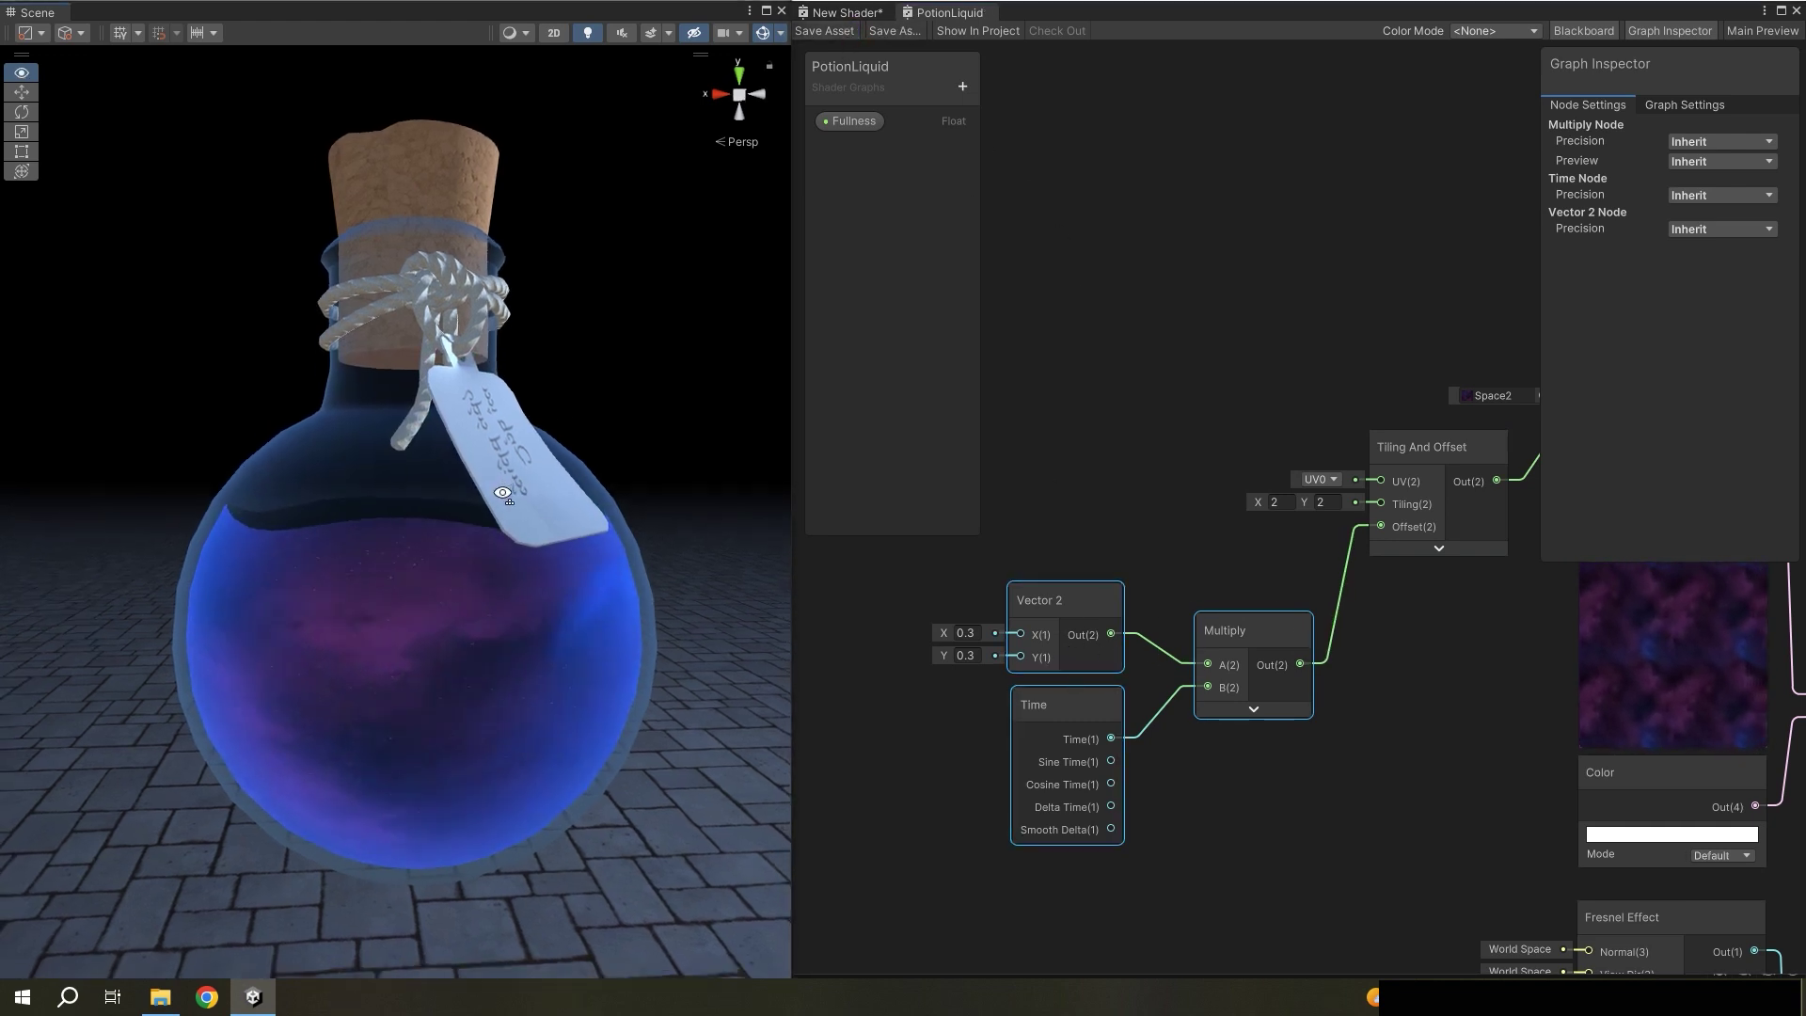
pyautogui.scroll(3, 503, 493)
pyautogui.click(1234, 419)
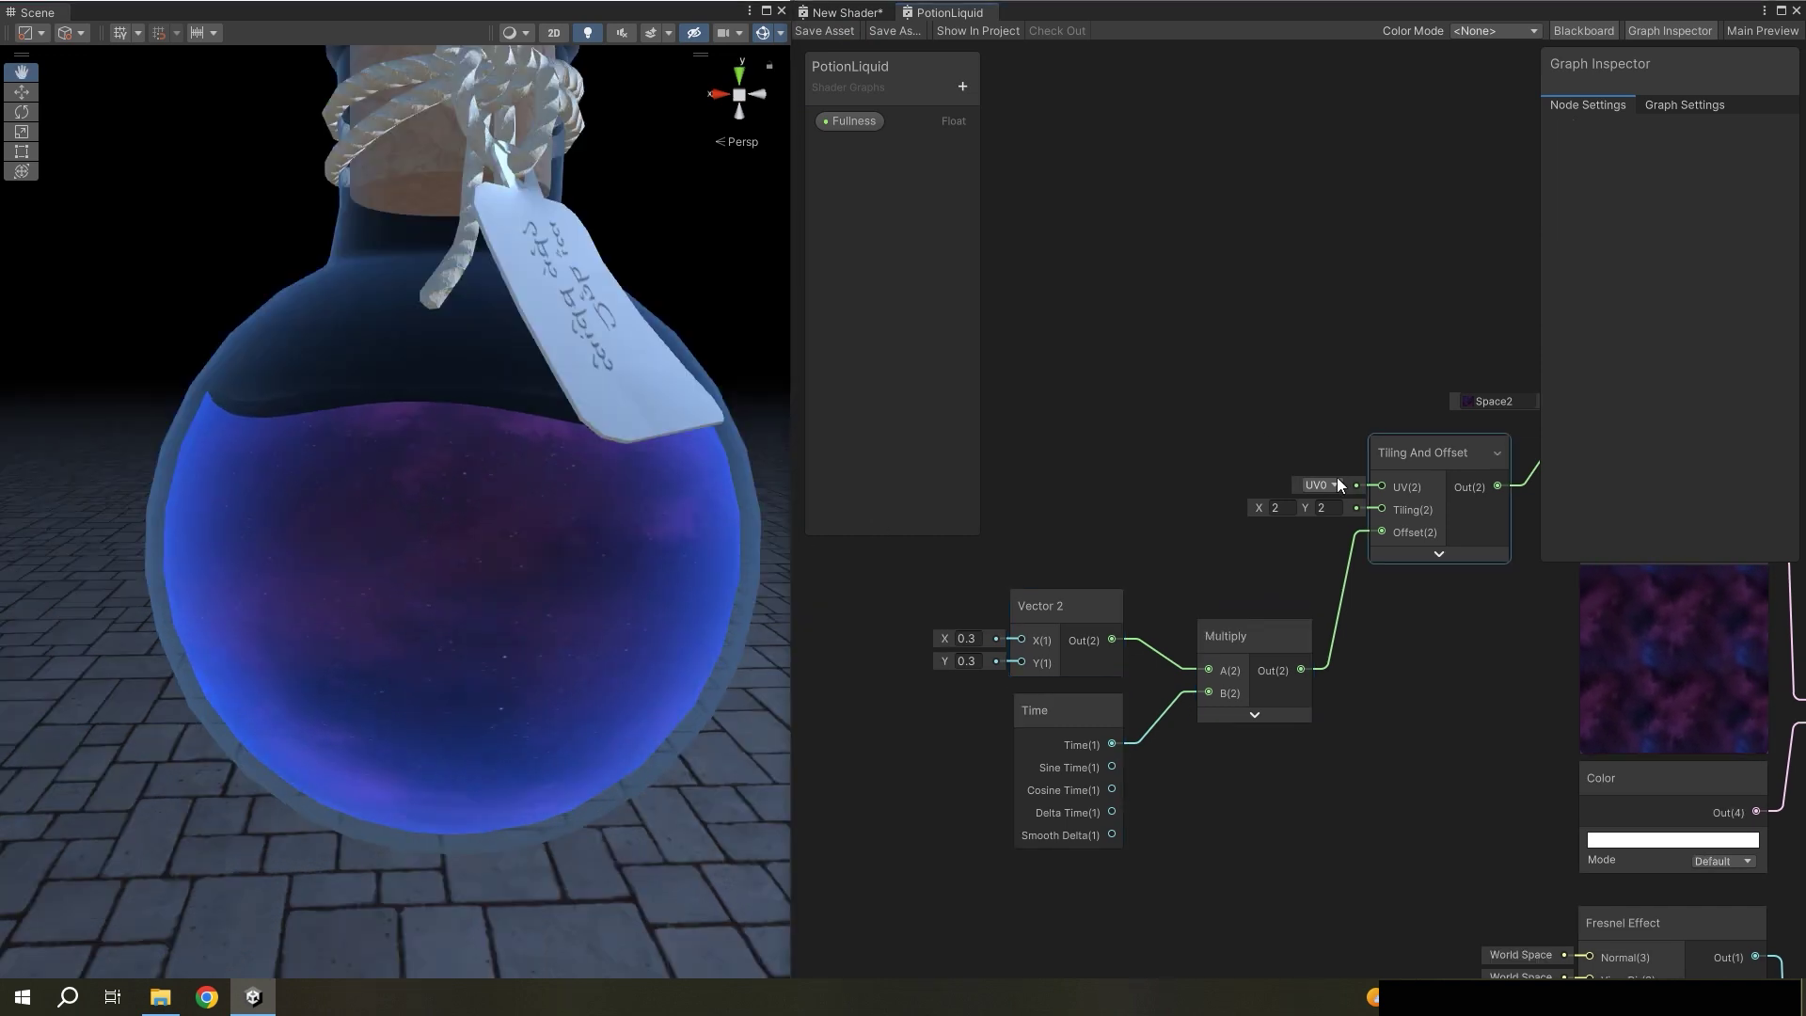
# - Add a Parallax Mapping node with an Amplitude of 20
pyautogui.click(1172, 336)
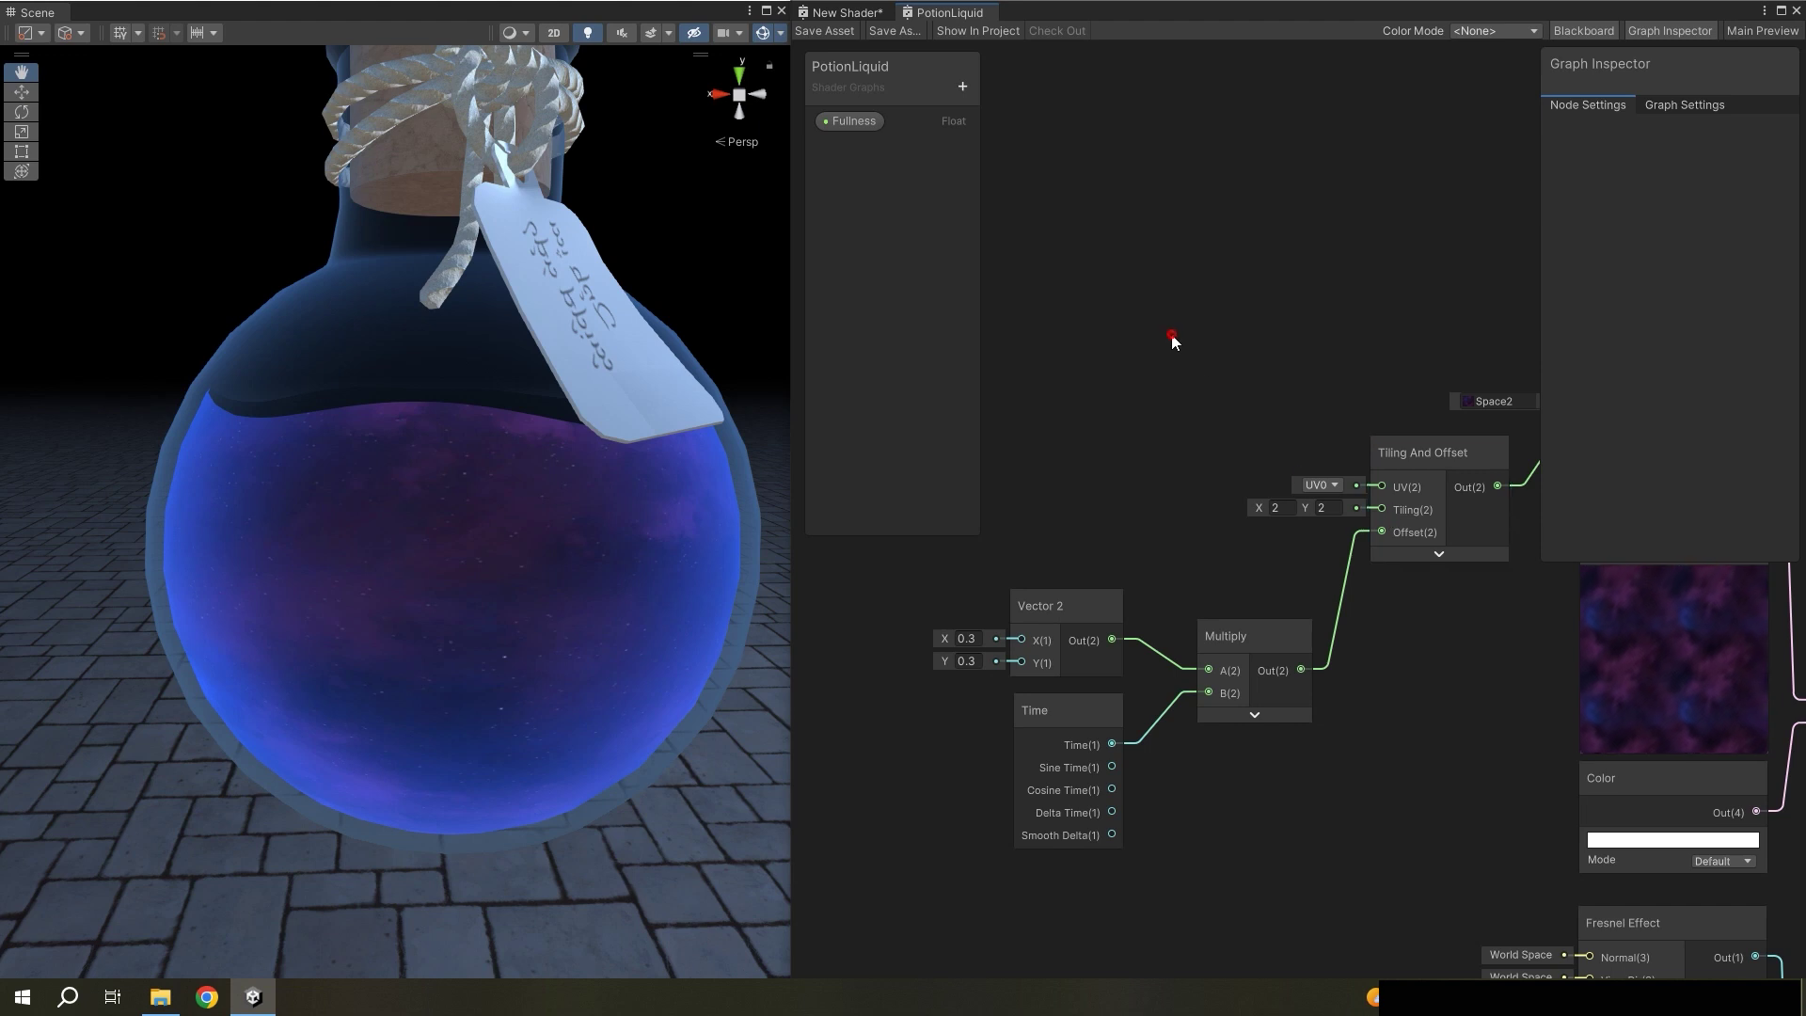
pyautogui.press('space')
pyautogui.write('par')
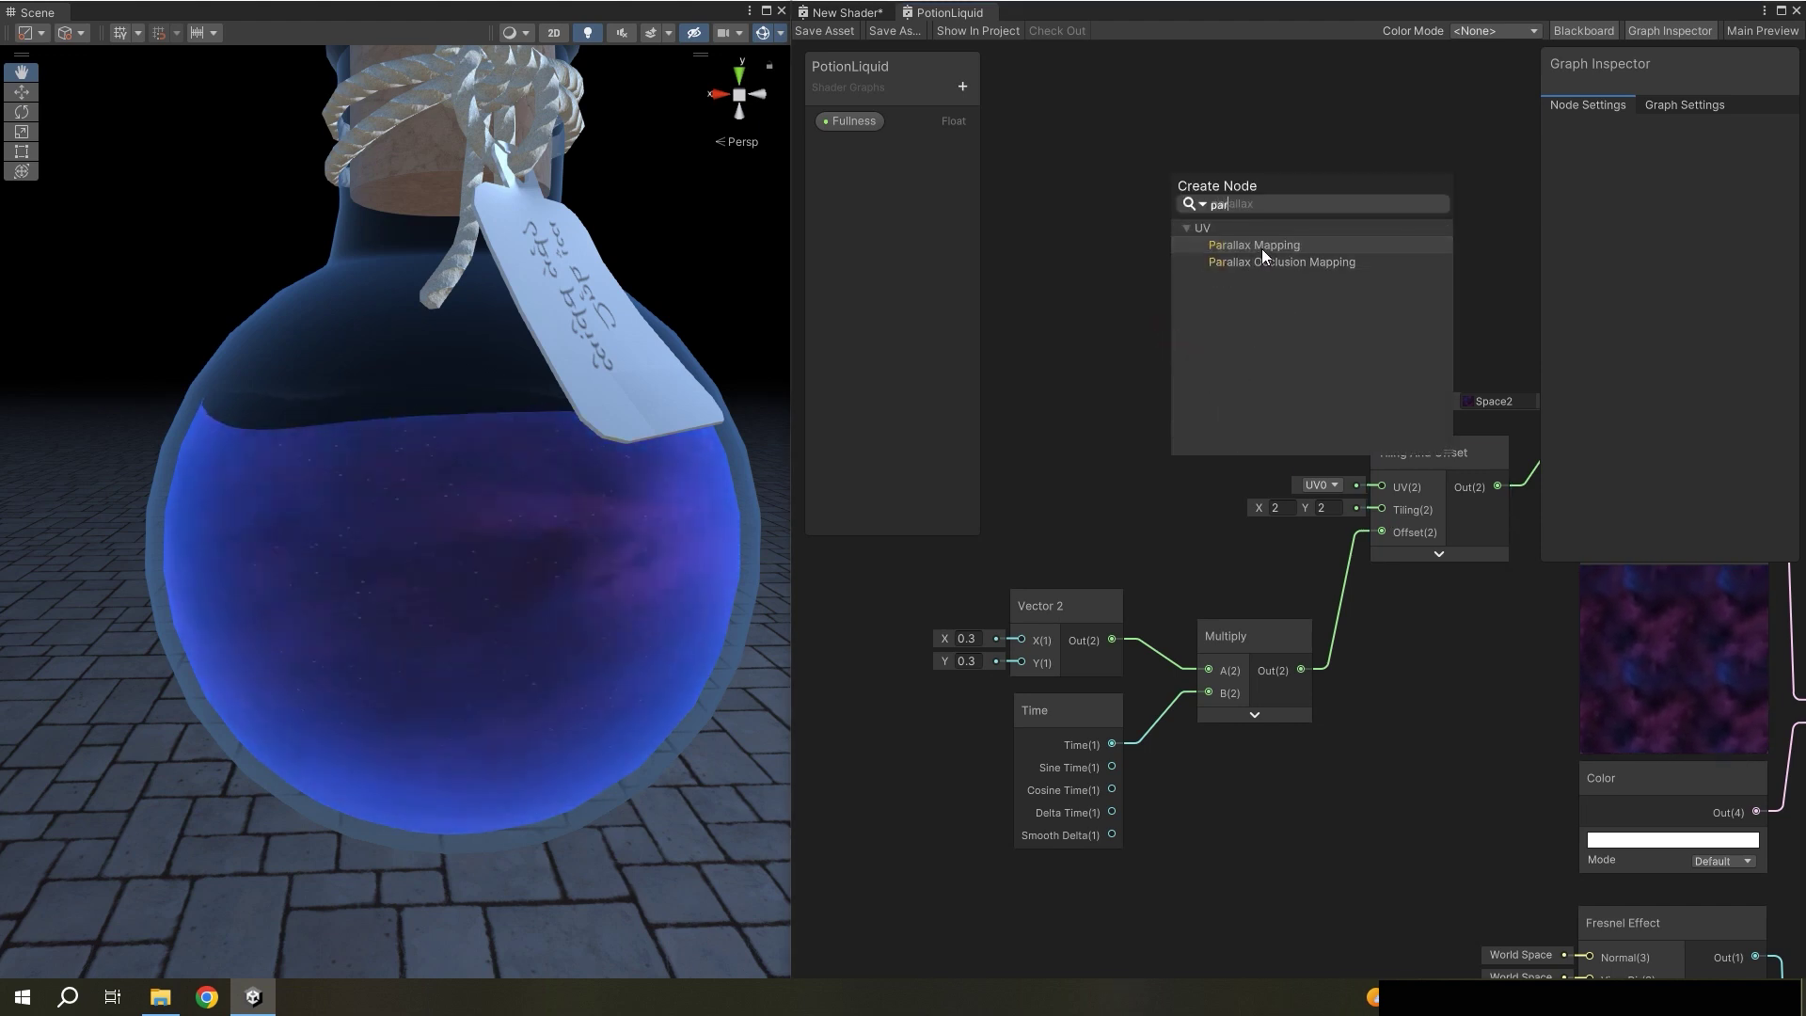
pyautogui.click(1255, 246)
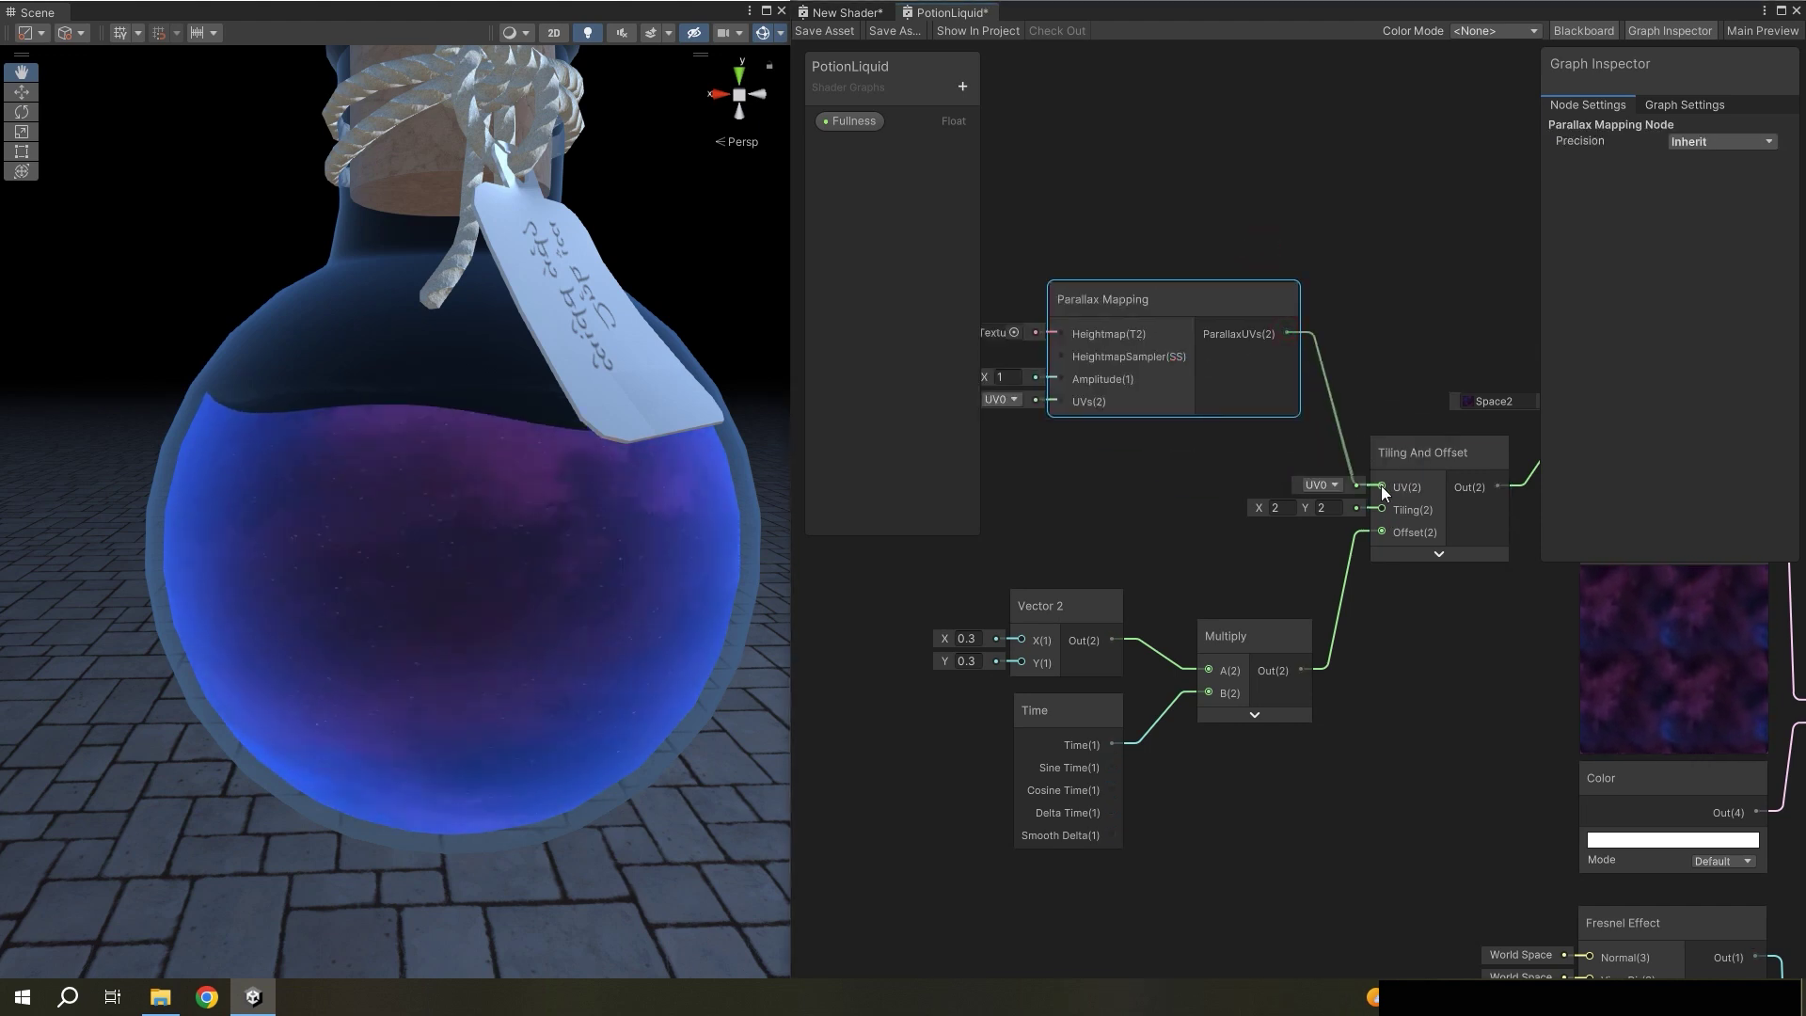
pyautogui.moveTo(985, 391); pyautogui.dragTo(1164, 434, button='middle')
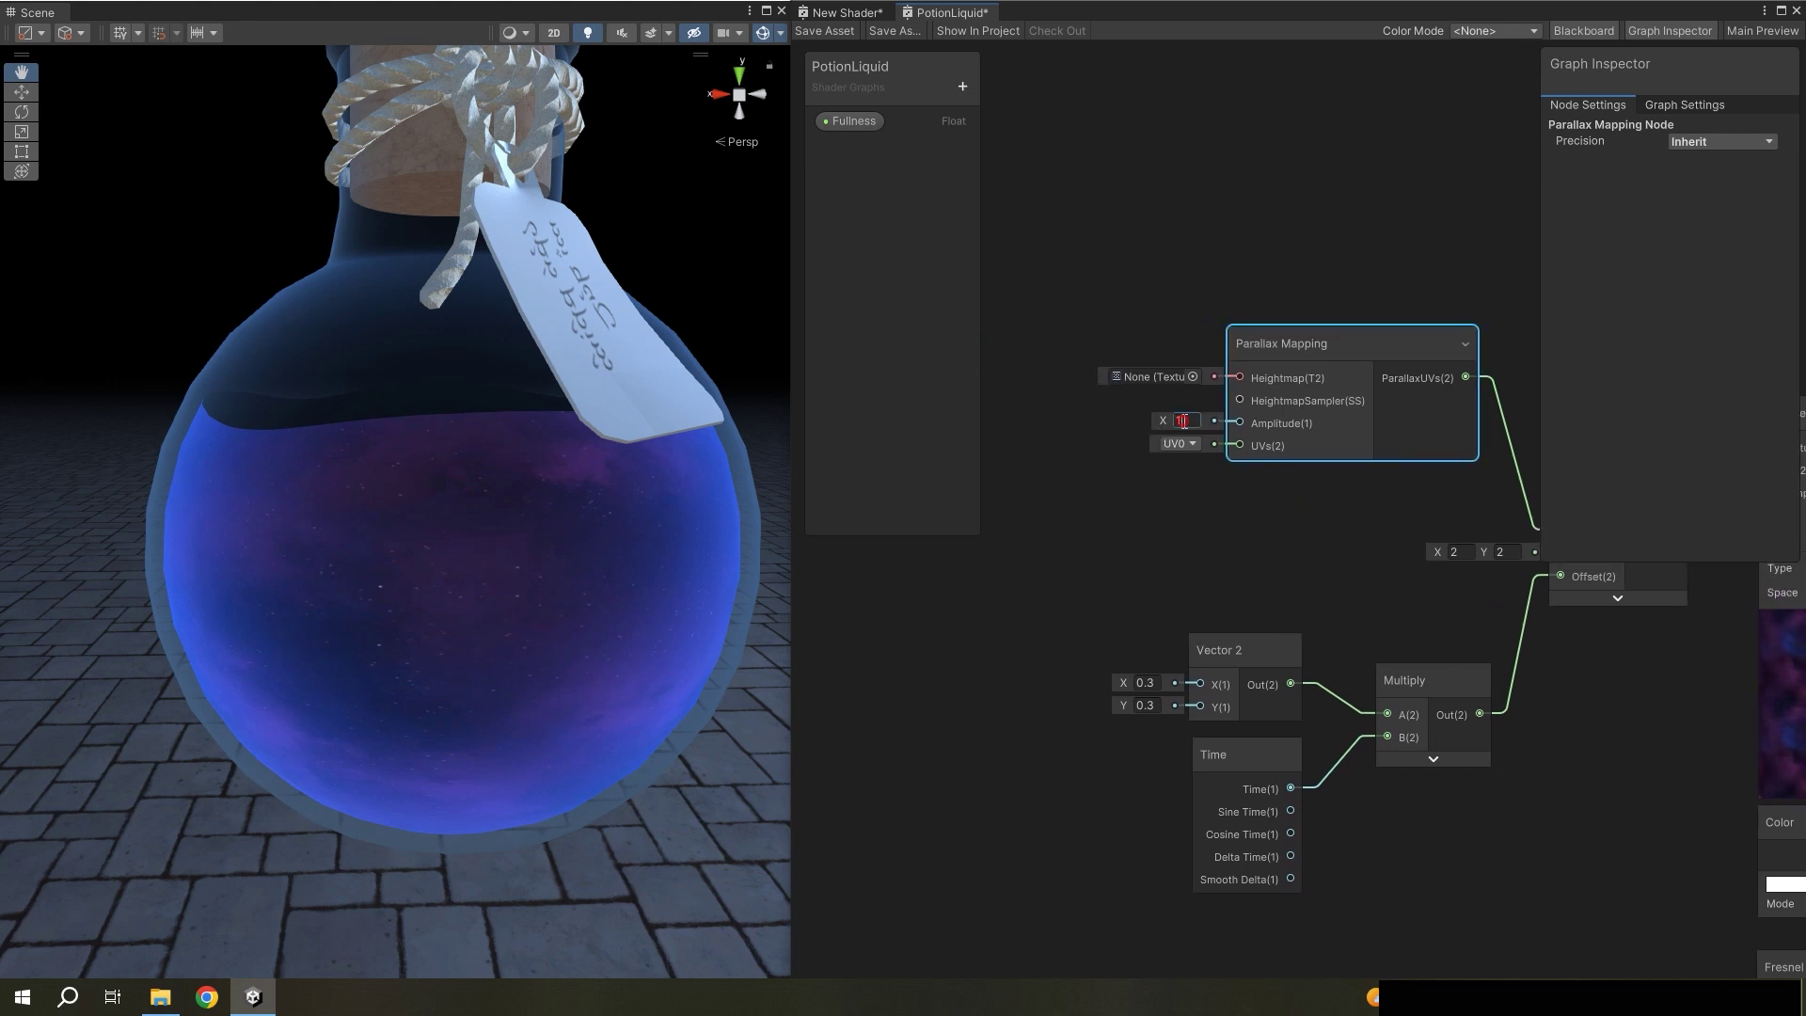
pyautogui.write('20')
pyautogui.click(1196, 385)
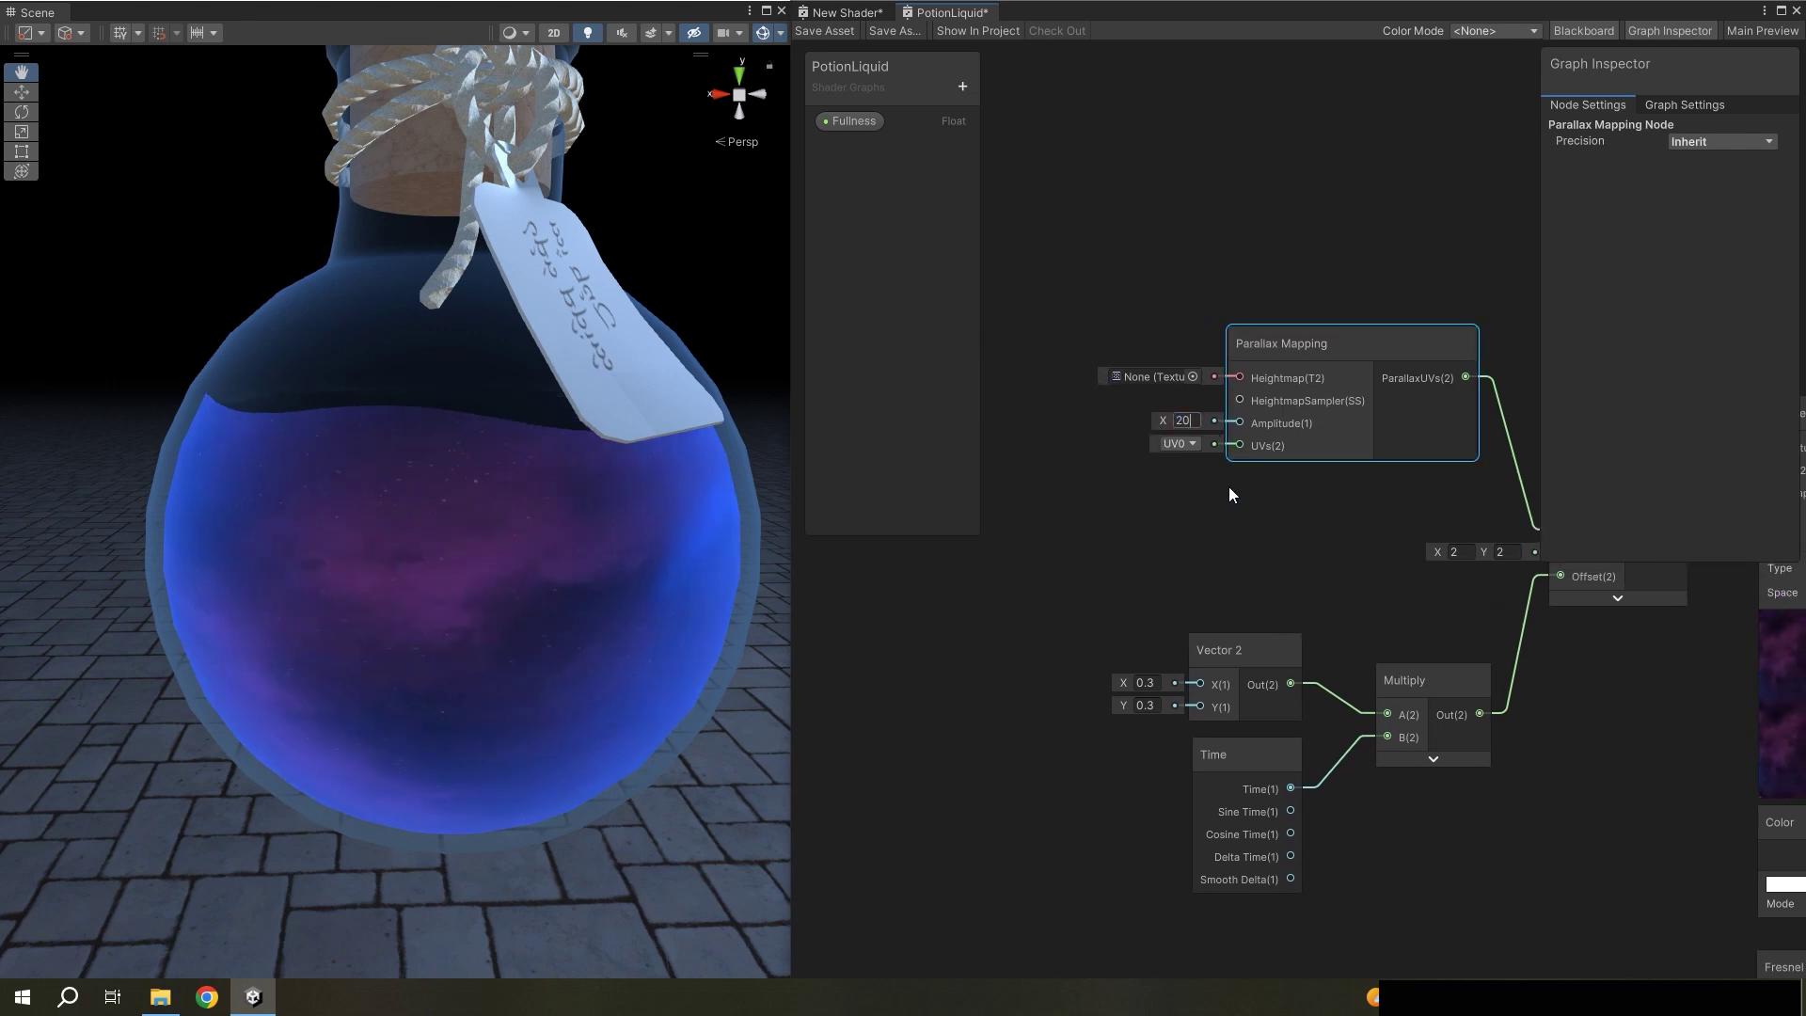
# - Set the Parallax Mapping heightmap to the Noise28 texture and save the graph
pyautogui.click(1194, 377)
pyautogui.write('noise')
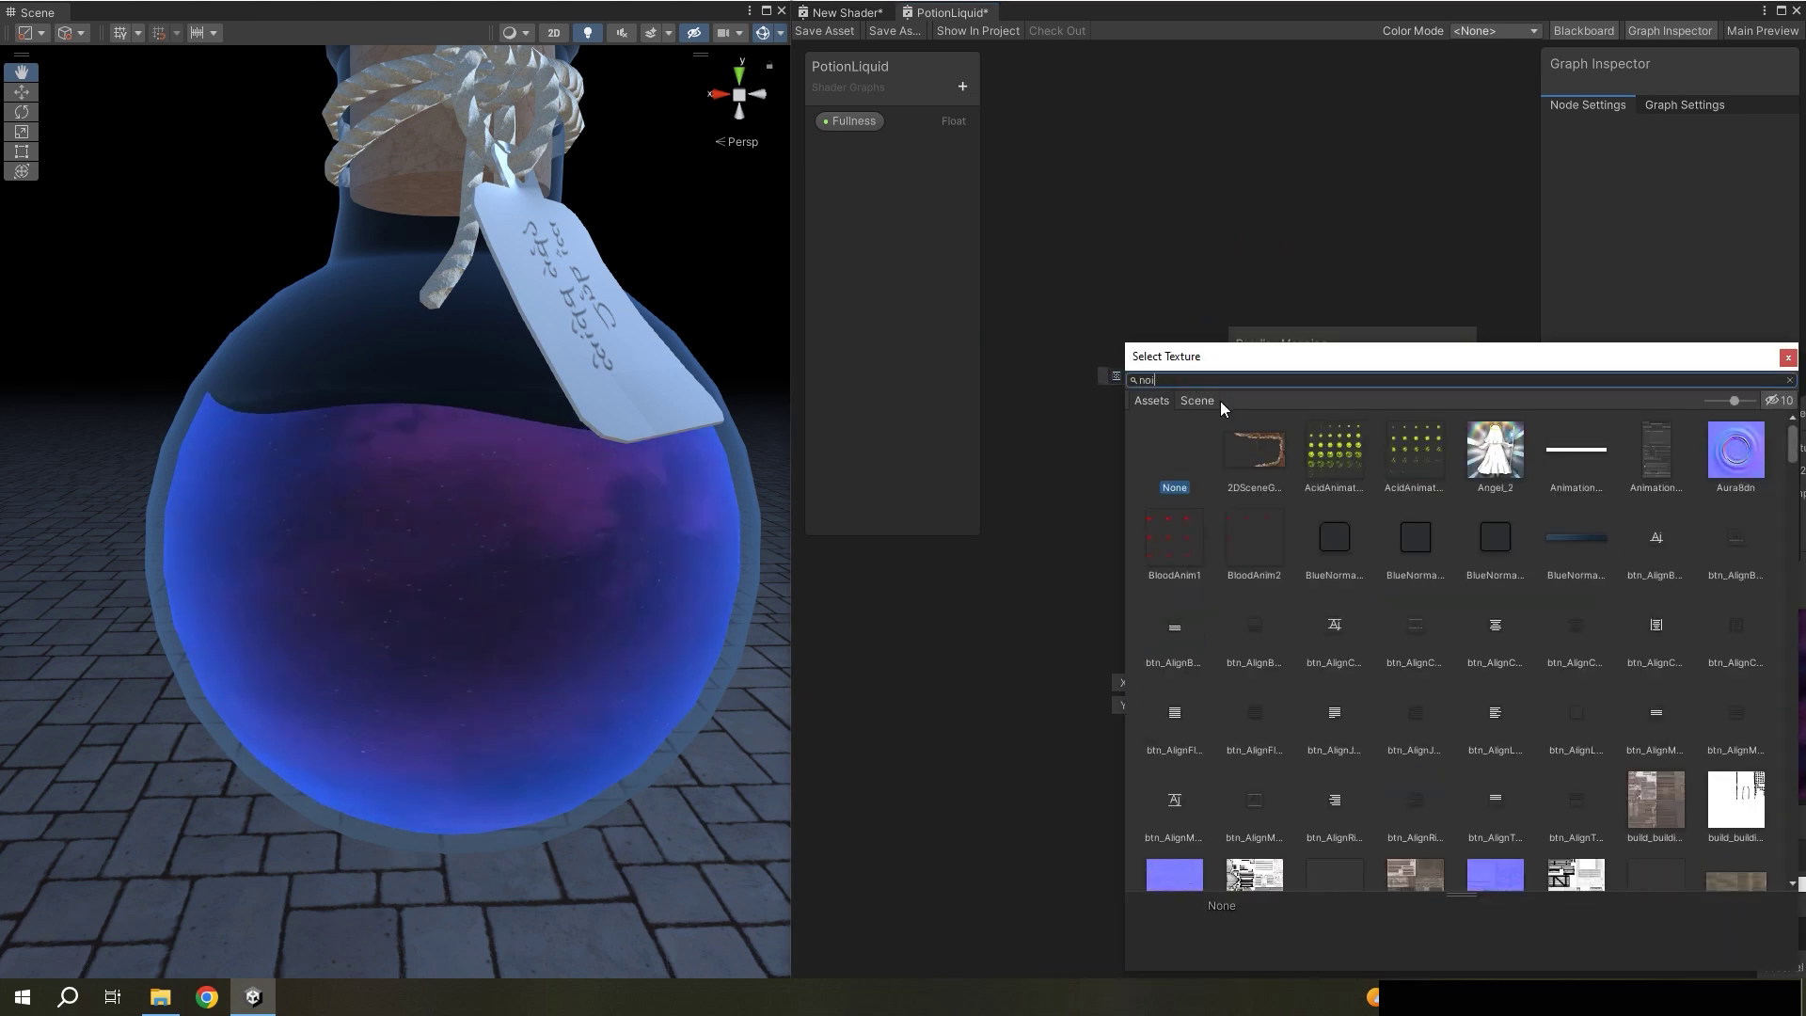
pyautogui.write('28')
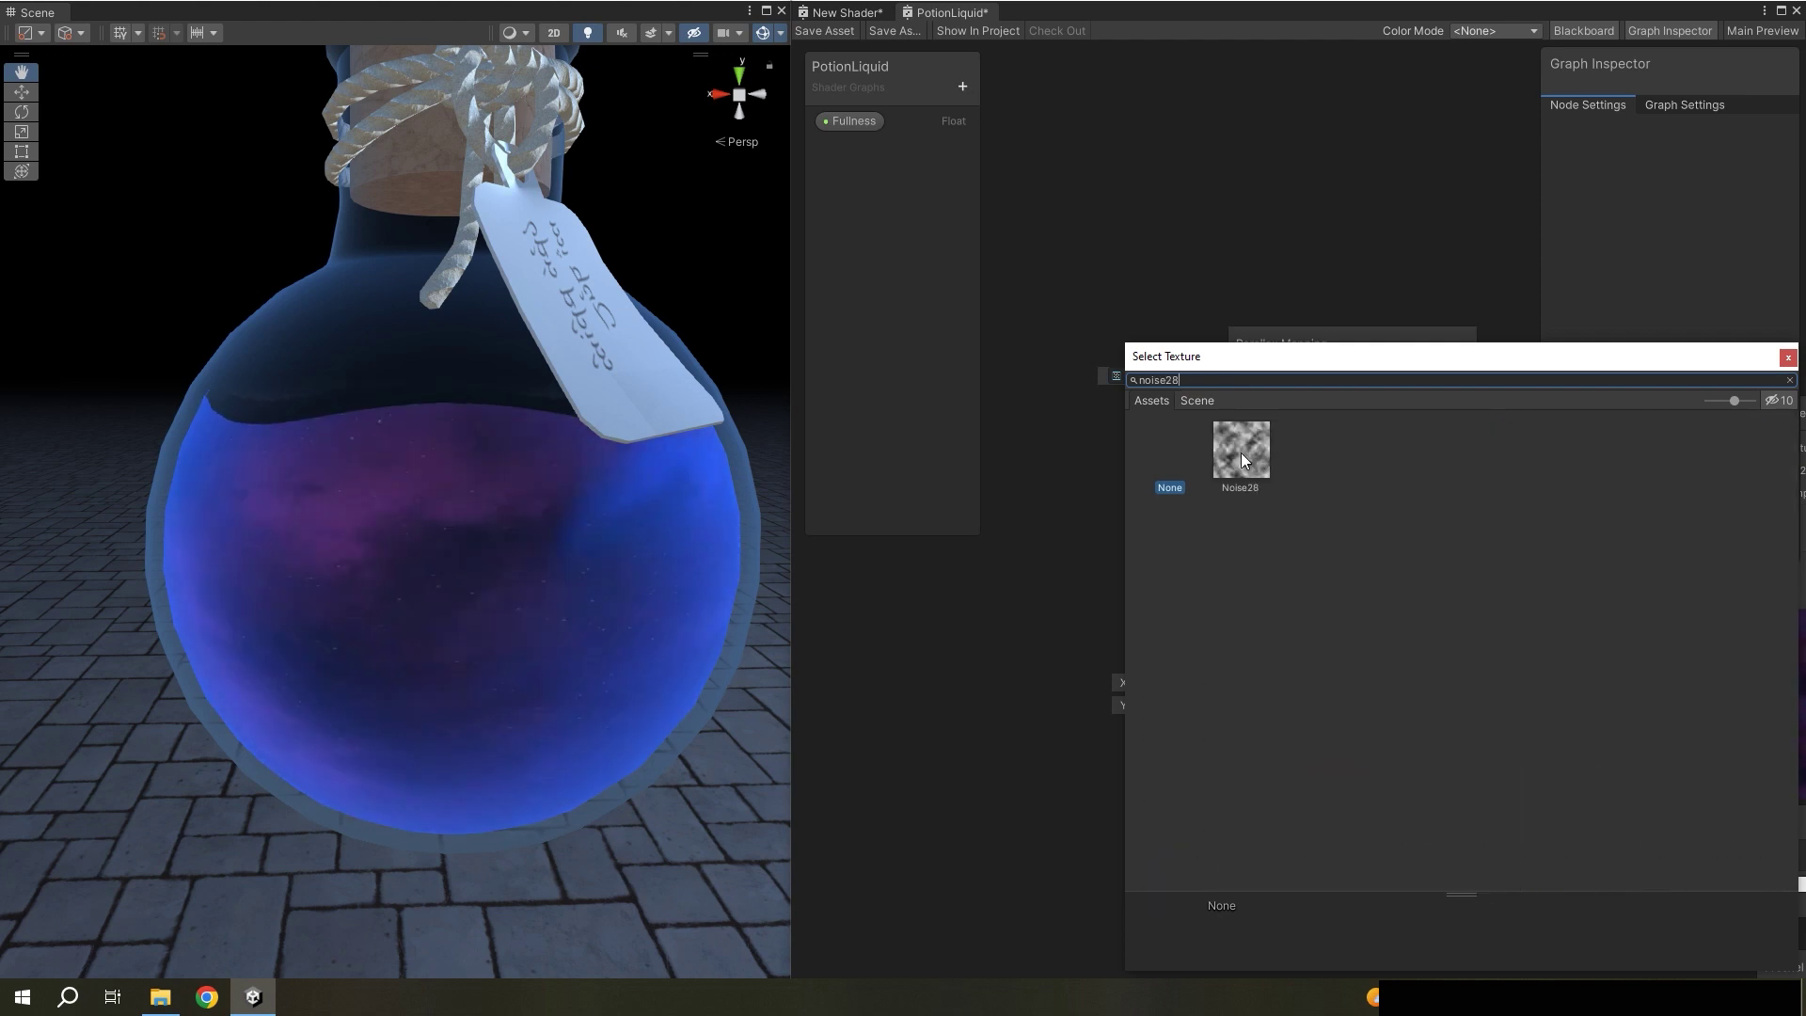
pyautogui.click(1240, 452)
pyautogui.press('Return')
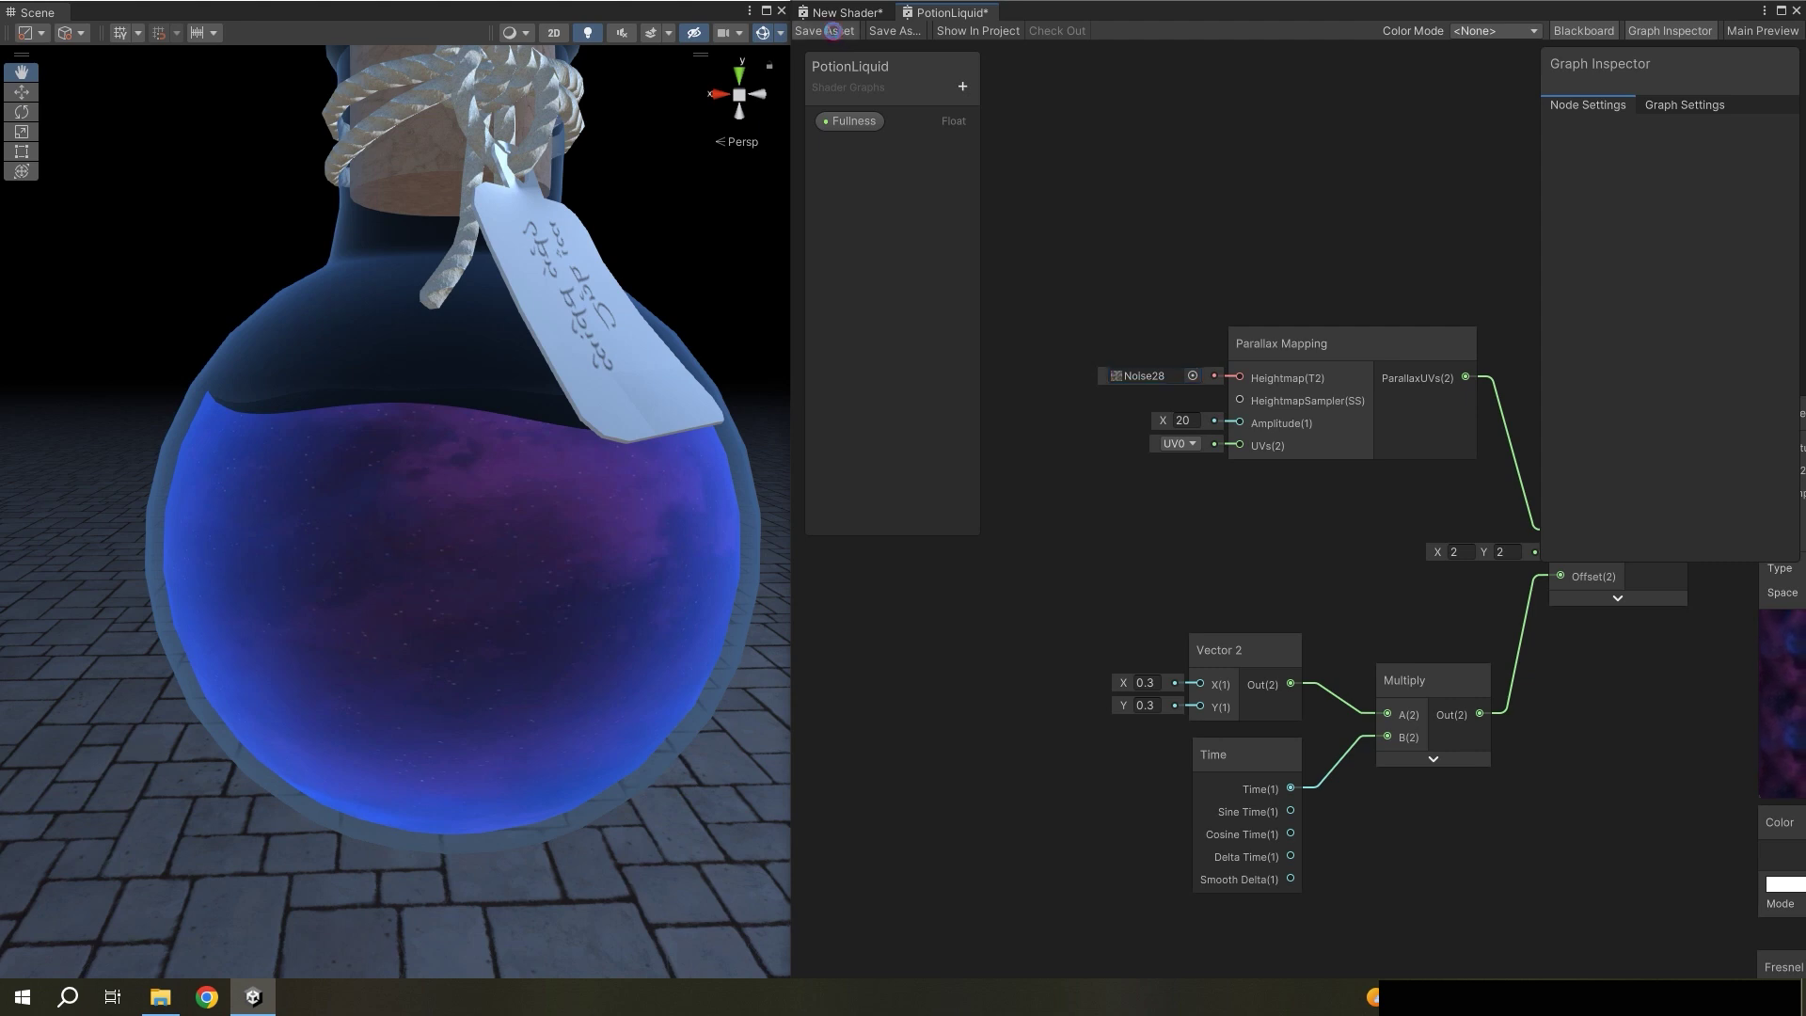
pyautogui.click(833, 31)
pyautogui.moveTo(551, 468)
pyautogui.keyDown('alt'); pyautogui.mouseDown()
pyautogui.moveTo(510, 477)
pyautogui.moveTo(551, 459)
pyautogui.moveTo(546, 419)
pyautogui.mouseUp(); pyautogui.keyUp('alt')
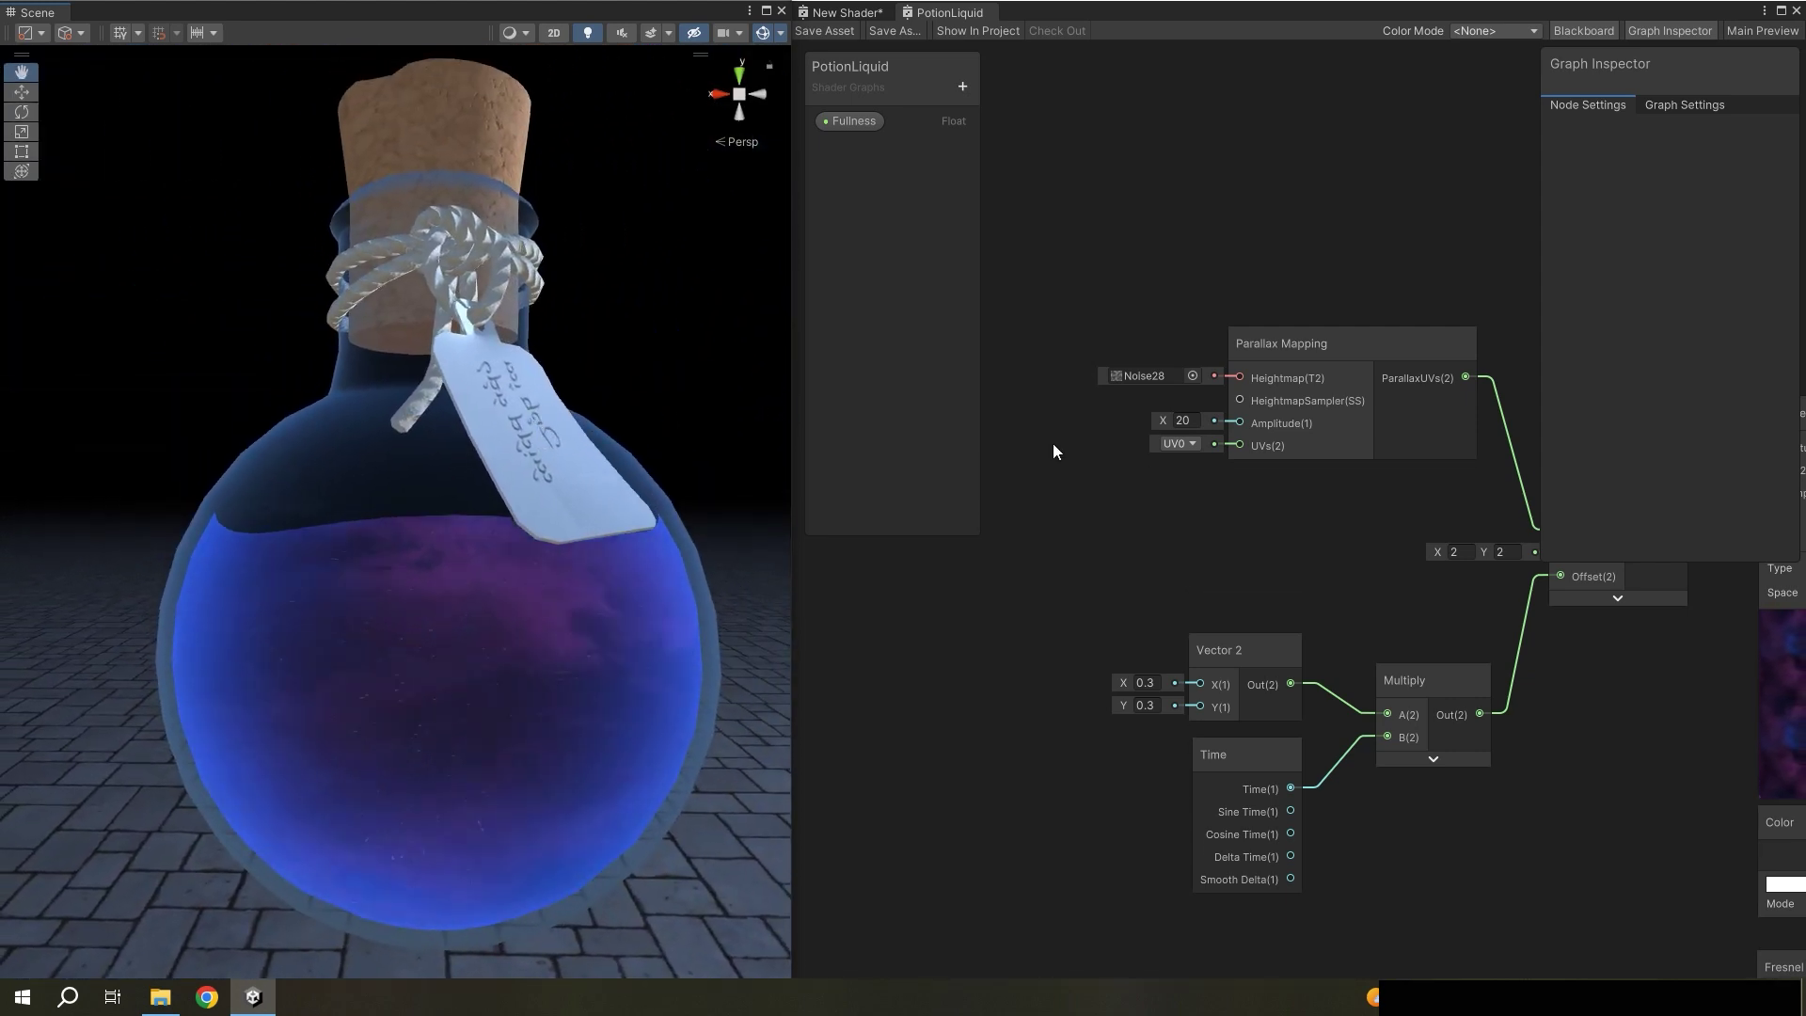
# - Create a Tiling And Offset node wired into the Parallax Mapping UVs input
pyautogui.moveTo(1105, 493); pyautogui.dragTo(1190, 530, button='middle')
pyautogui.scroll(-2, 1189, 523)
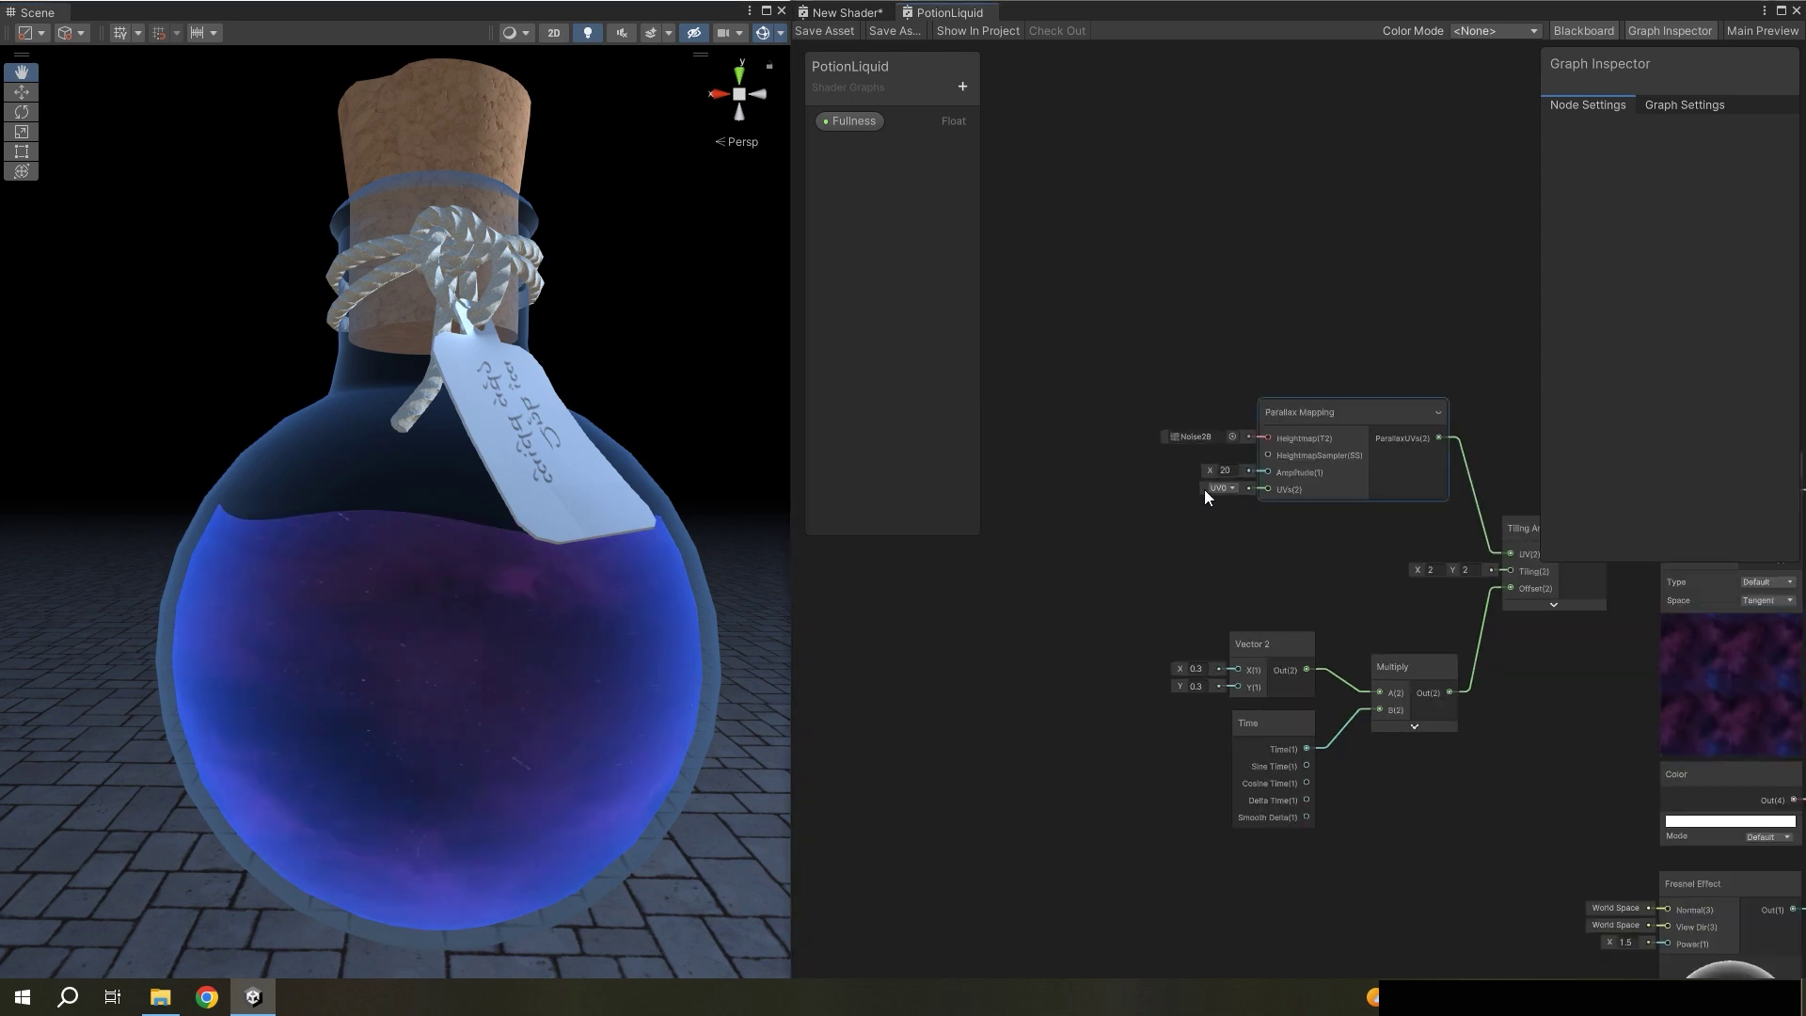
pyautogui.scroll(1, 1204, 489)
pyautogui.moveTo(1278, 493); pyautogui.dragTo(1076, 504)
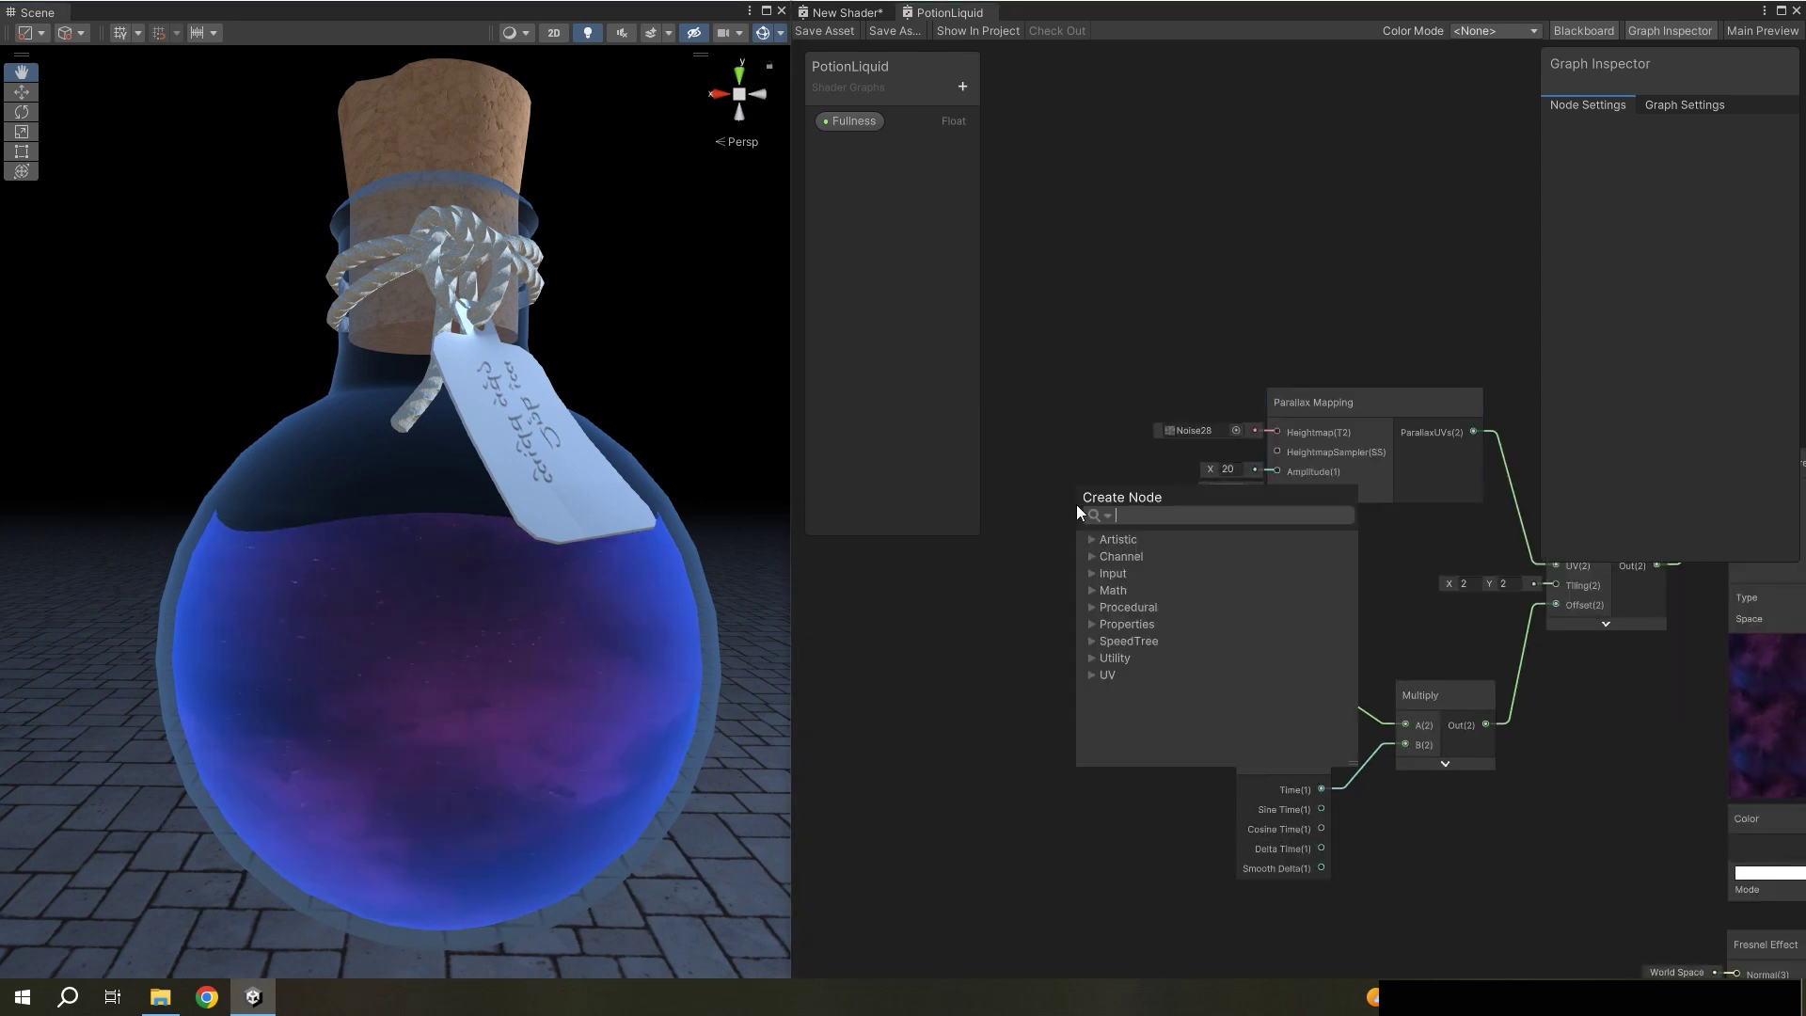
pyautogui.write('til')
pyautogui.click(1174, 607)
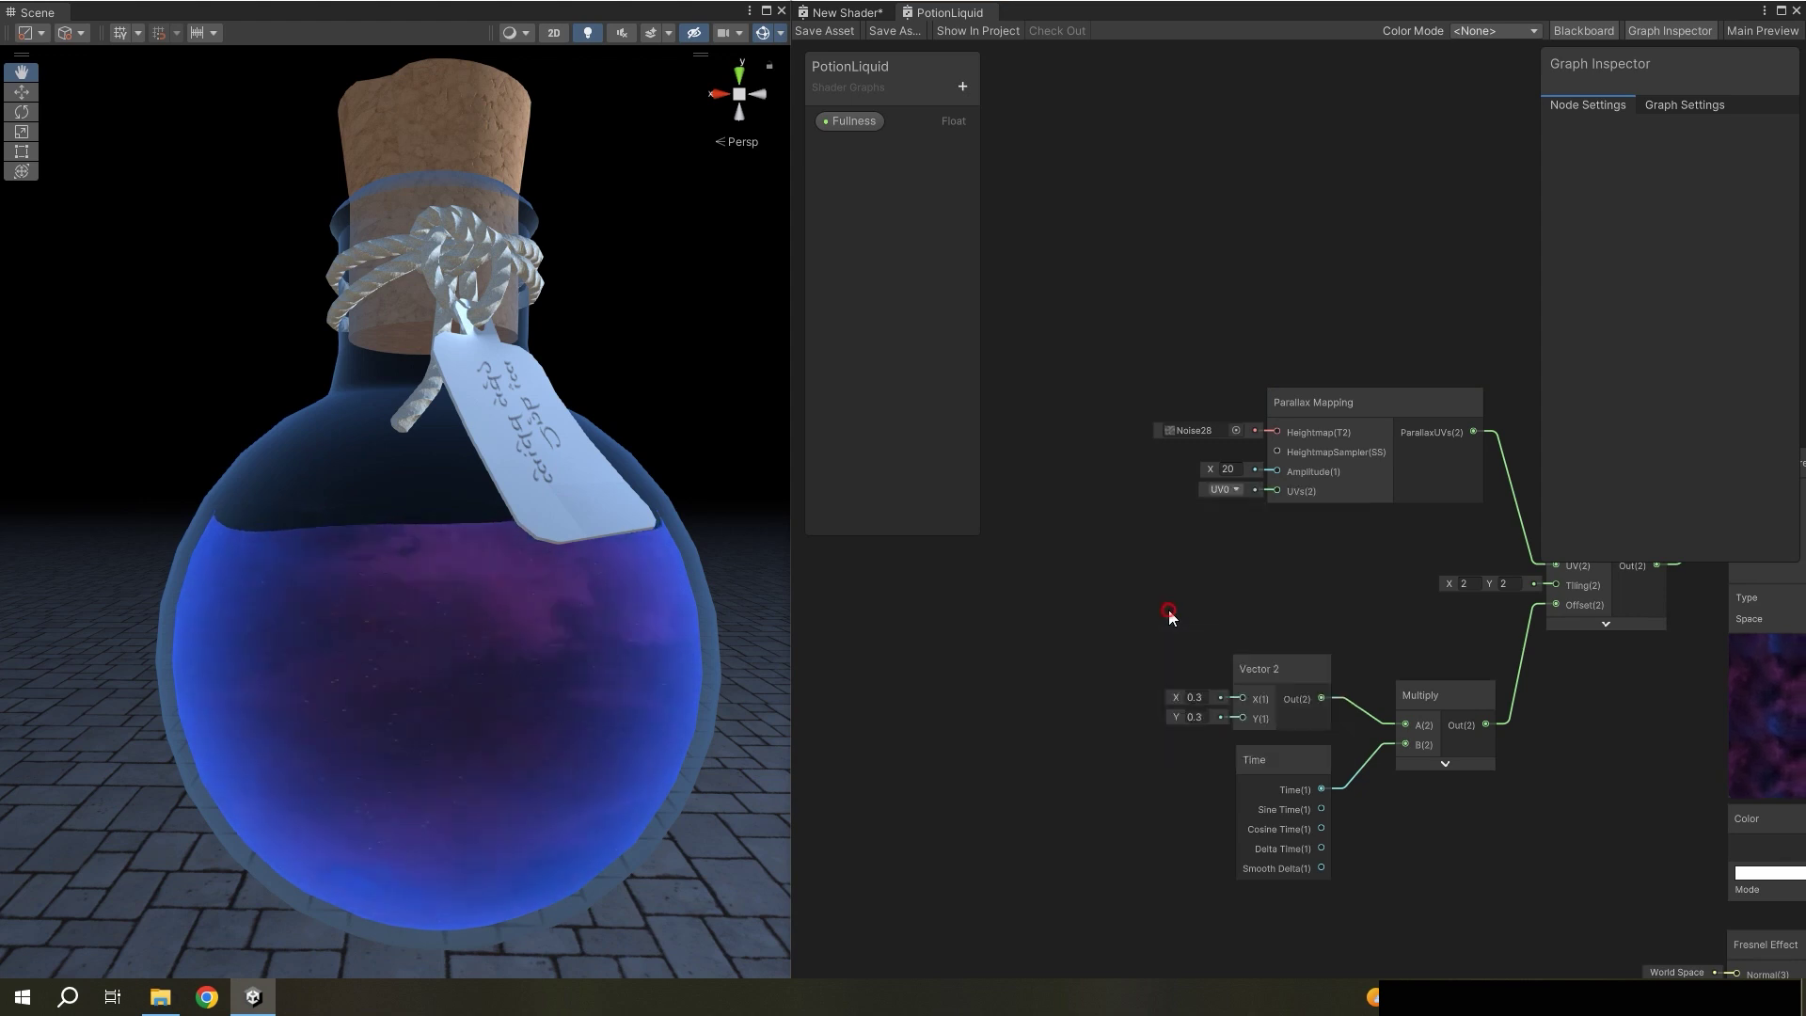
pyautogui.click(1008, 588)
pyautogui.moveTo(1007, 543); pyautogui.dragTo(1102, 506)
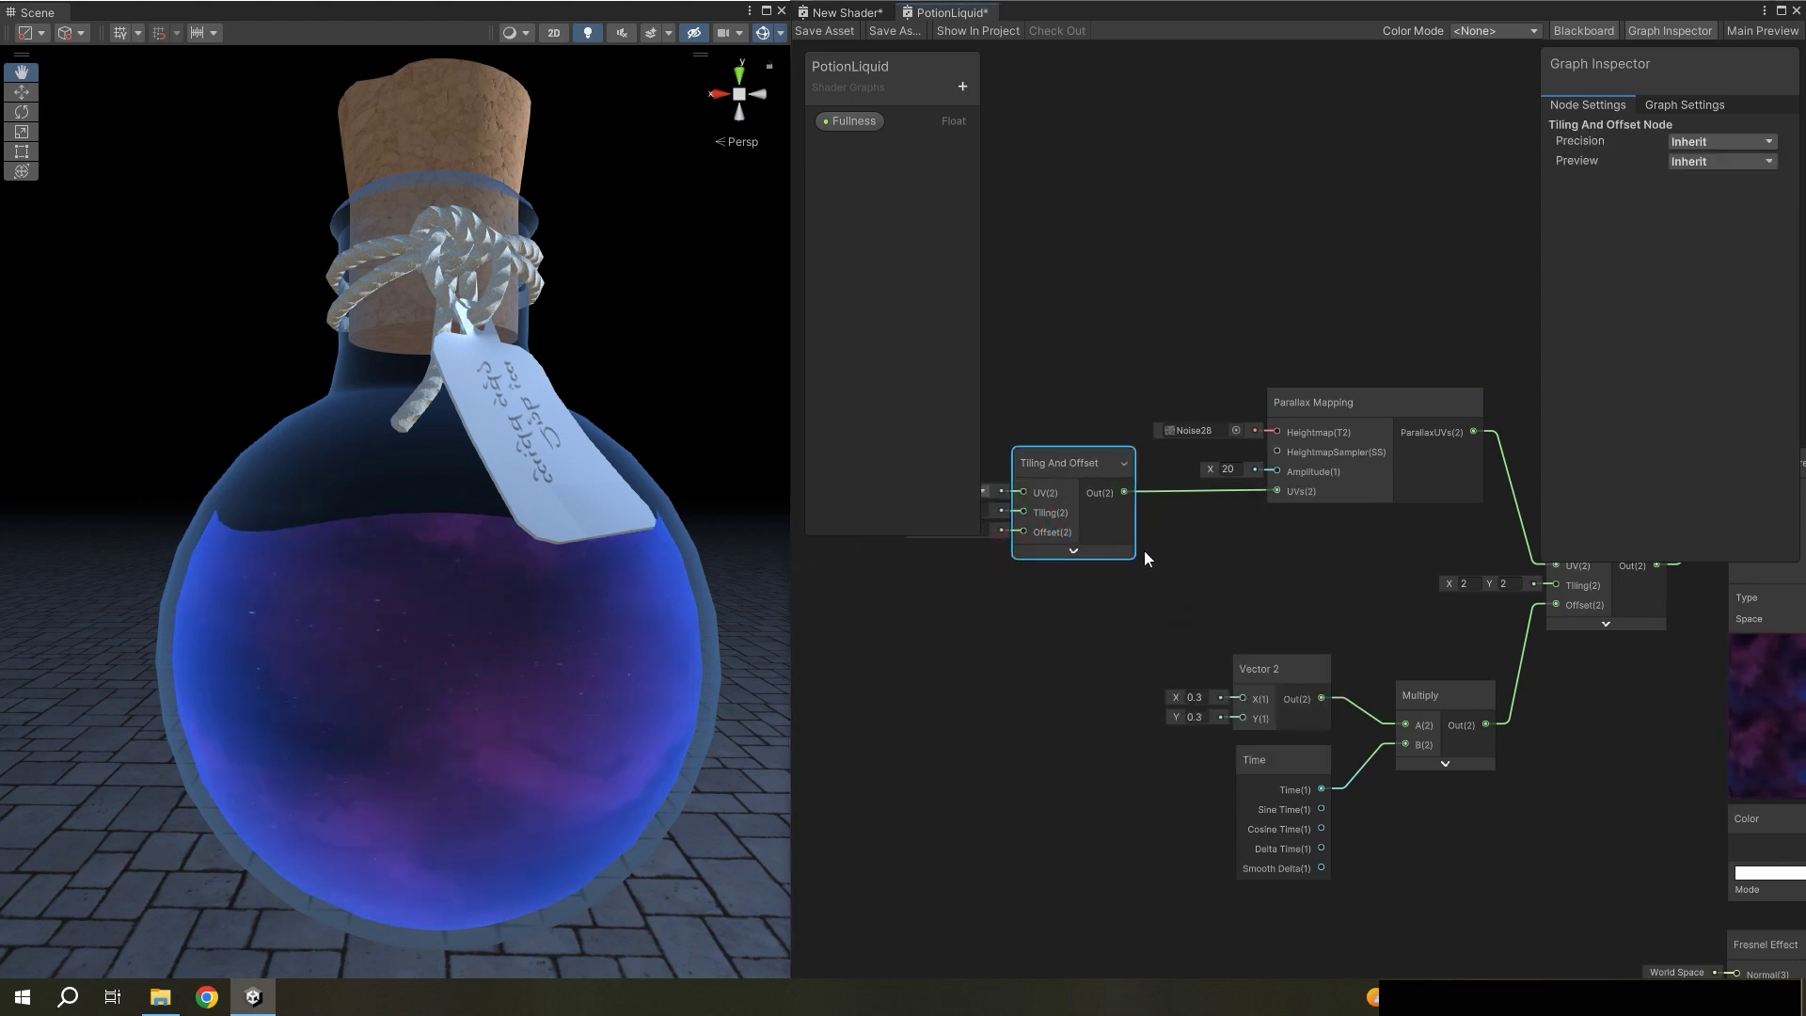
# - Set the node's tiling to X 2, Y 3 and check the liquid in the scene
pyautogui.write('2')
pyautogui.press('Tab')
pyautogui.write('3')
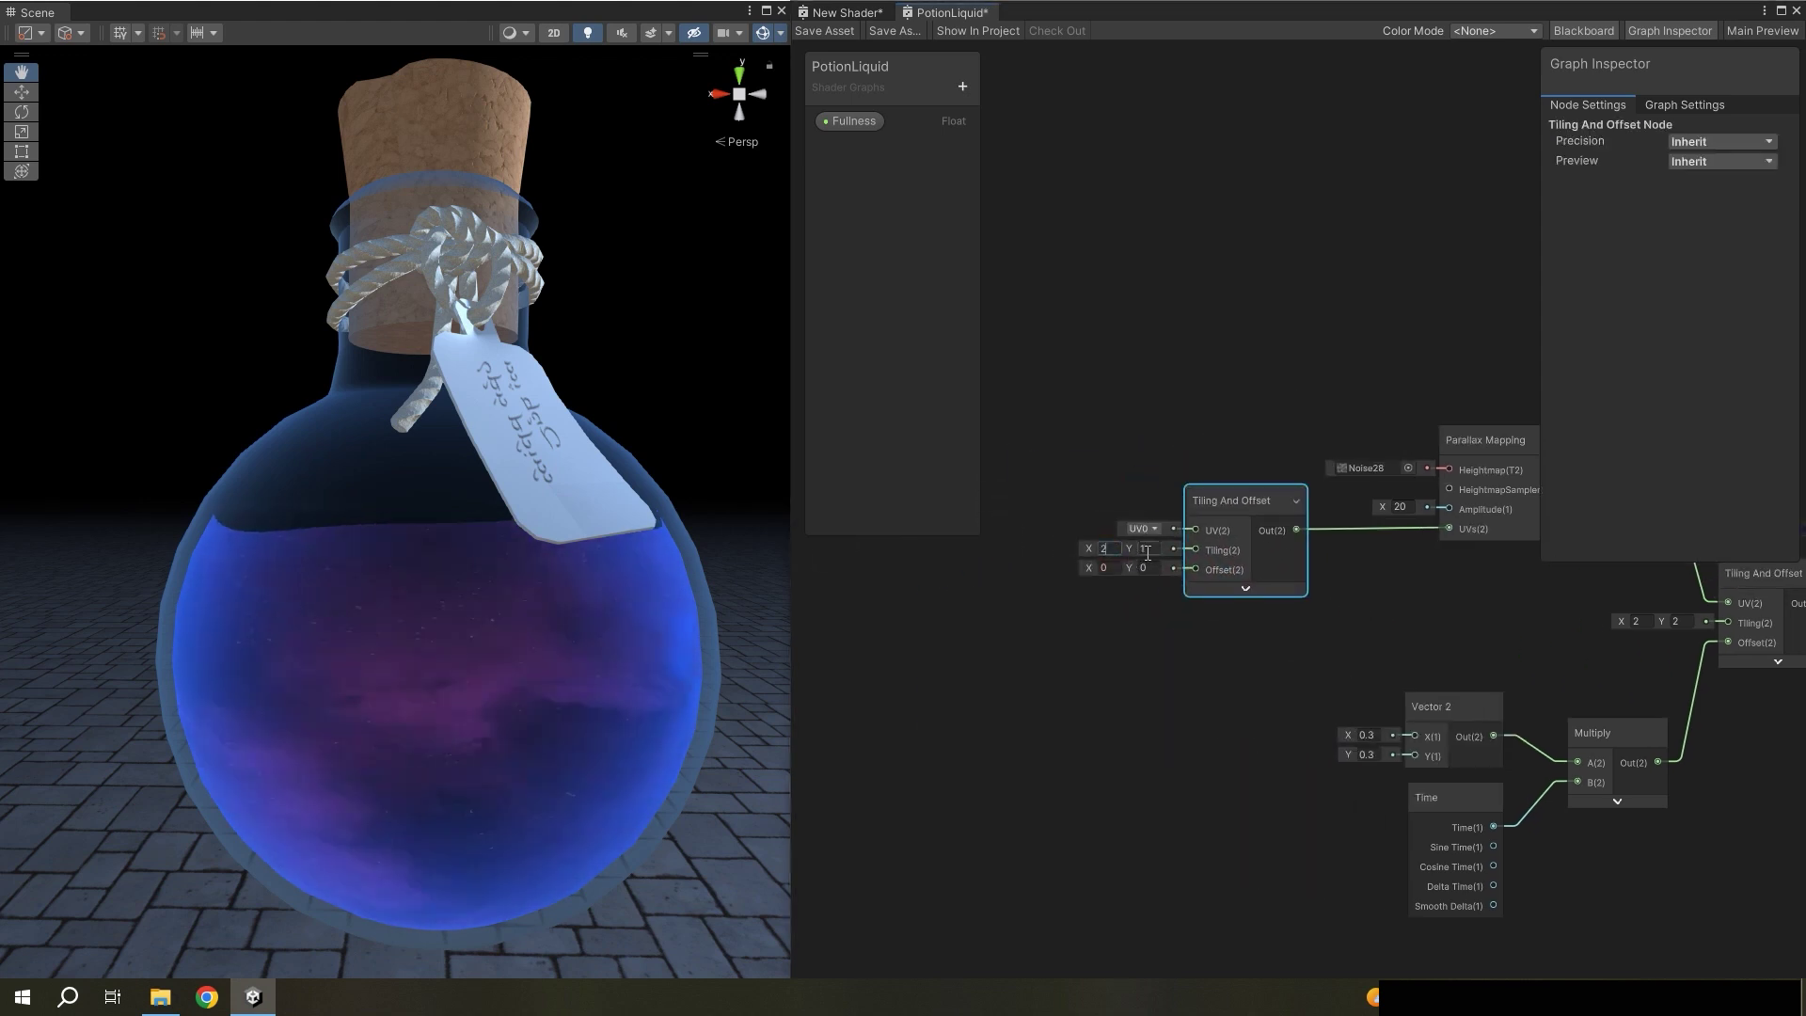
pyautogui.click(1183, 611)
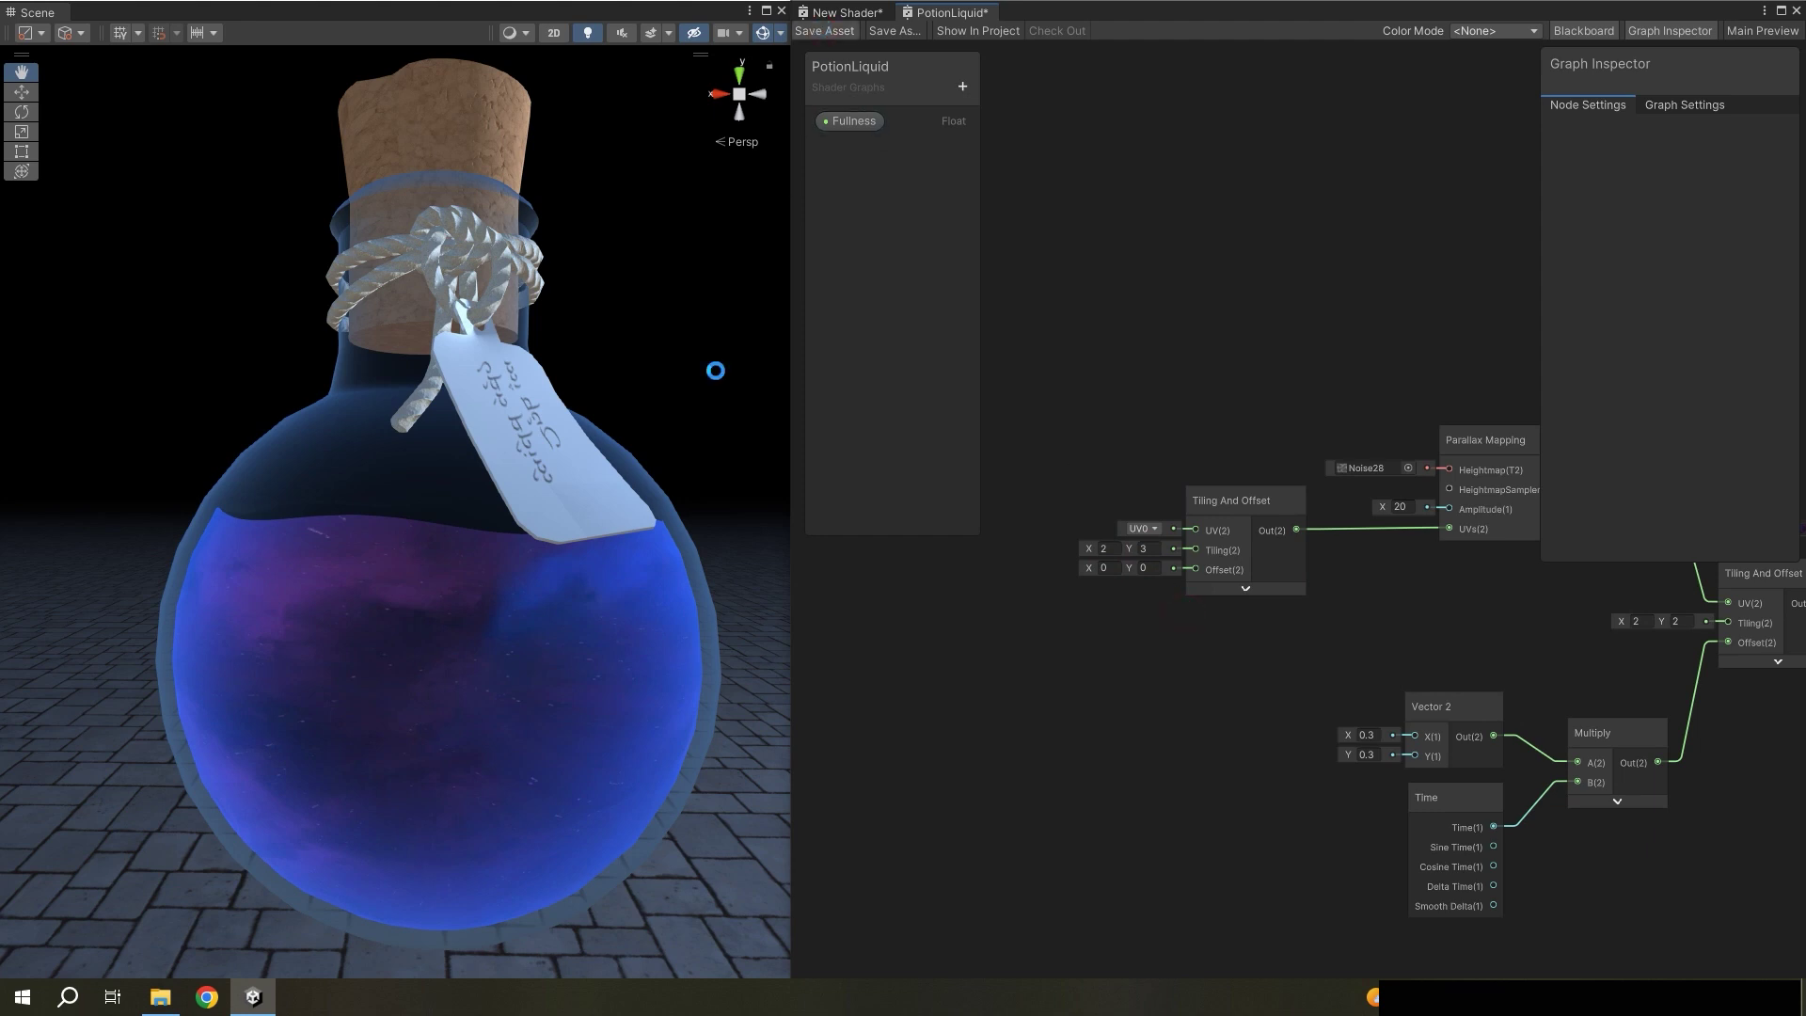
pyautogui.moveTo(596, 568)
pyautogui.keyDown('alt'); pyautogui.mouseDown()
pyautogui.moveTo(579, 573)
pyautogui.moveTo(596, 576)
pyautogui.mouseUp(); pyautogui.keyUp('alt')
# - Move the Is Front Face and Branch nodes up-left and the Vertex/Fragment stack right
pyautogui.scroll(-3, 1199, 596)
pyautogui.scroll(-2, 1443, 596)
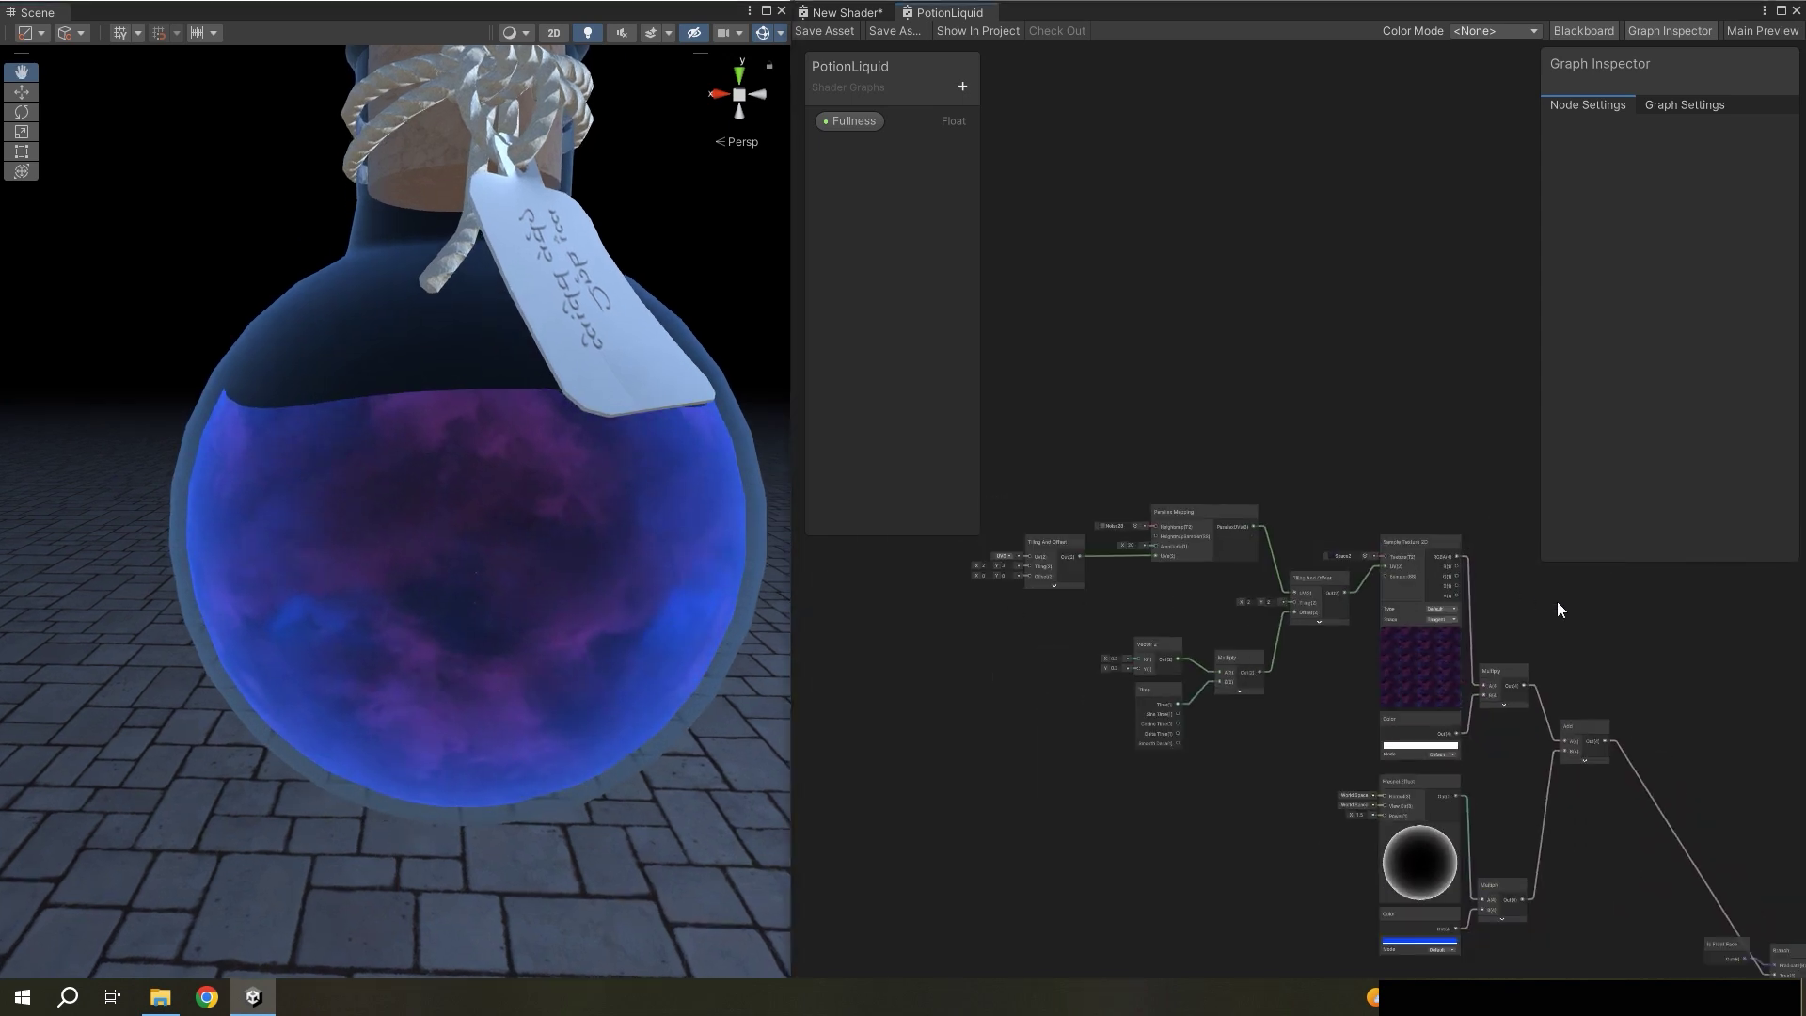
pyautogui.moveTo(1556, 601); pyautogui.dragTo(1230, 630, button='middle')
pyautogui.scroll(3, 1396, 712)
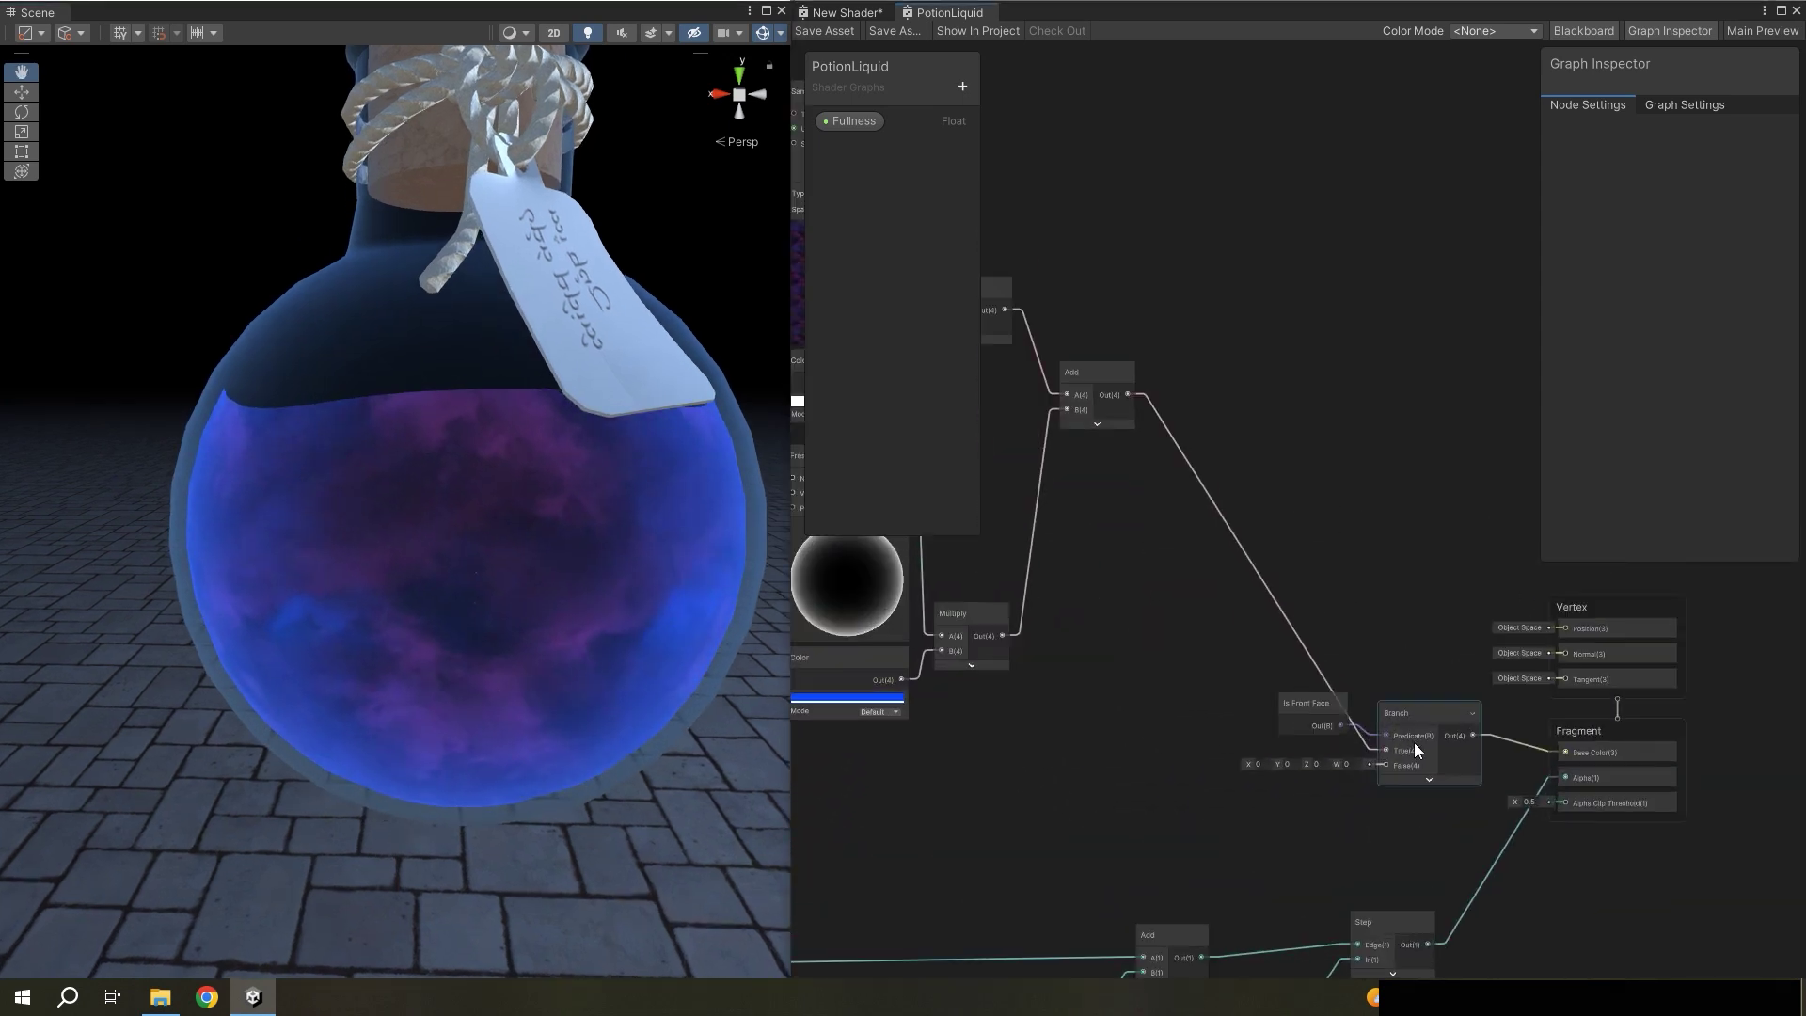
pyautogui.moveTo(1425, 796); pyautogui.dragTo(1339, 690)
pyautogui.moveTo(1420, 736); pyautogui.dragTo(1301, 647)
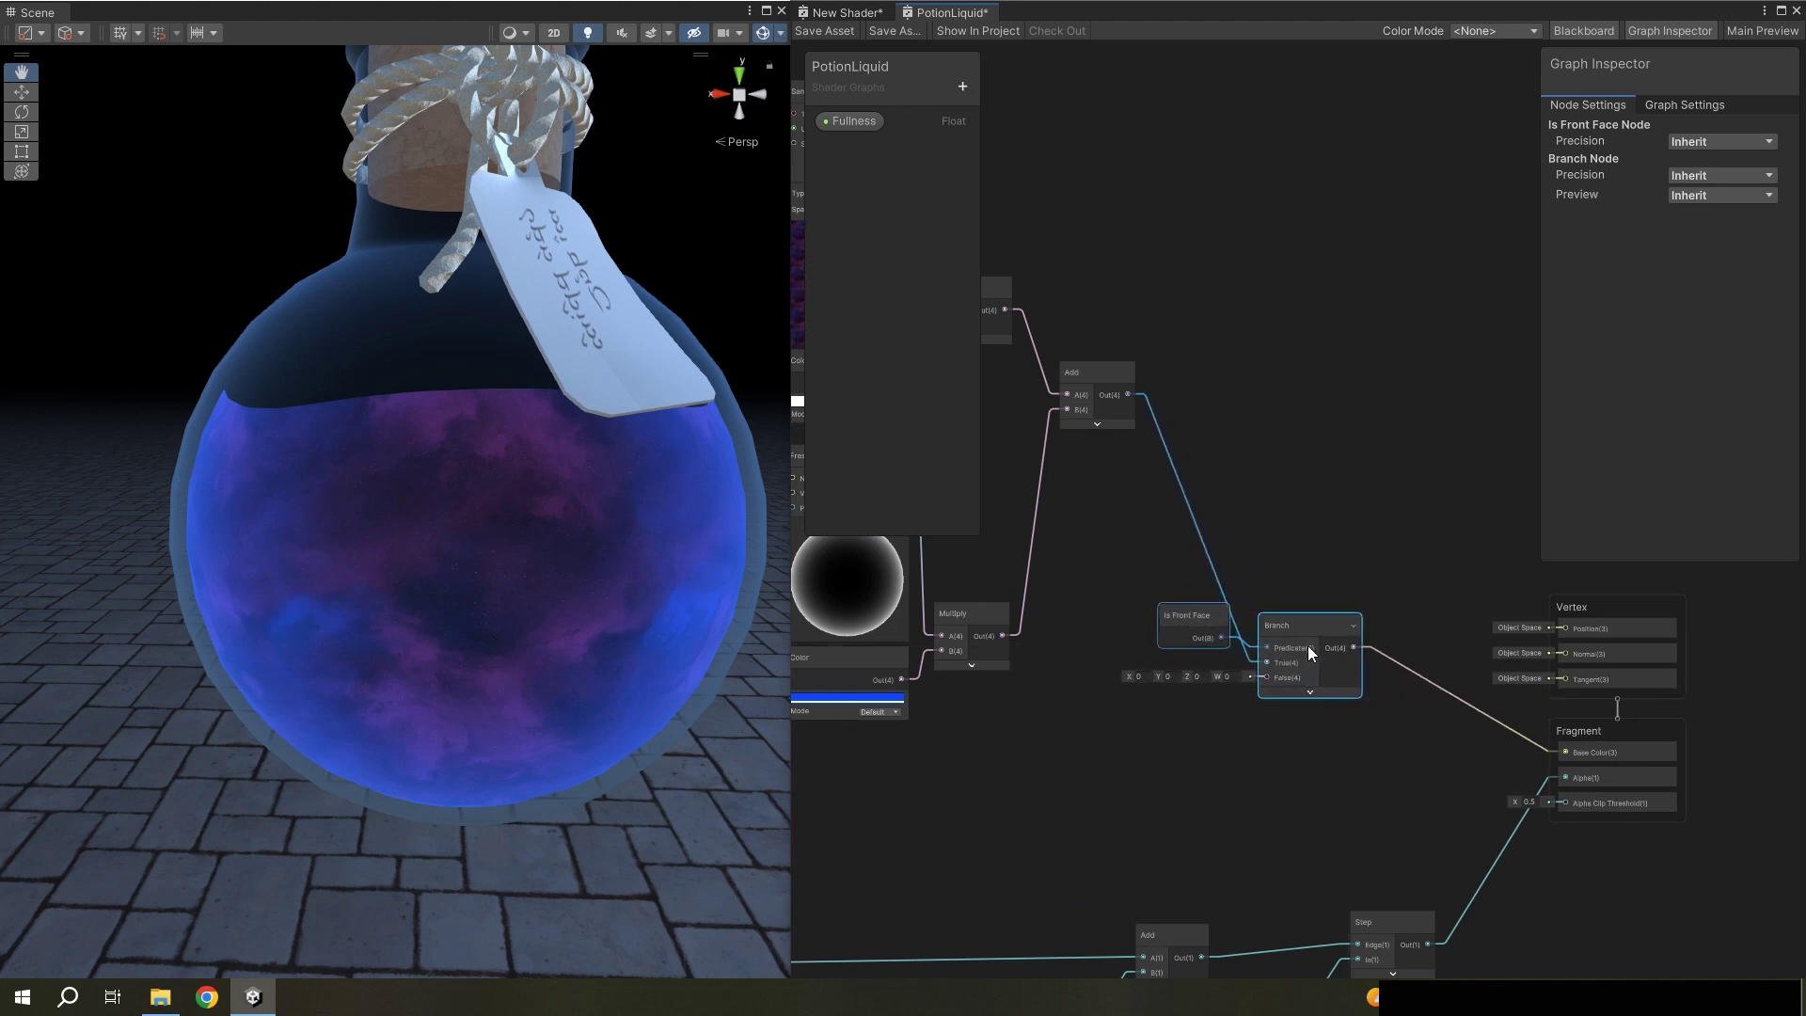
pyautogui.scroll(-2, 1504, 739)
pyautogui.click(1491, 796)
pyautogui.moveTo(1424, 623); pyautogui.dragTo(1512, 613)
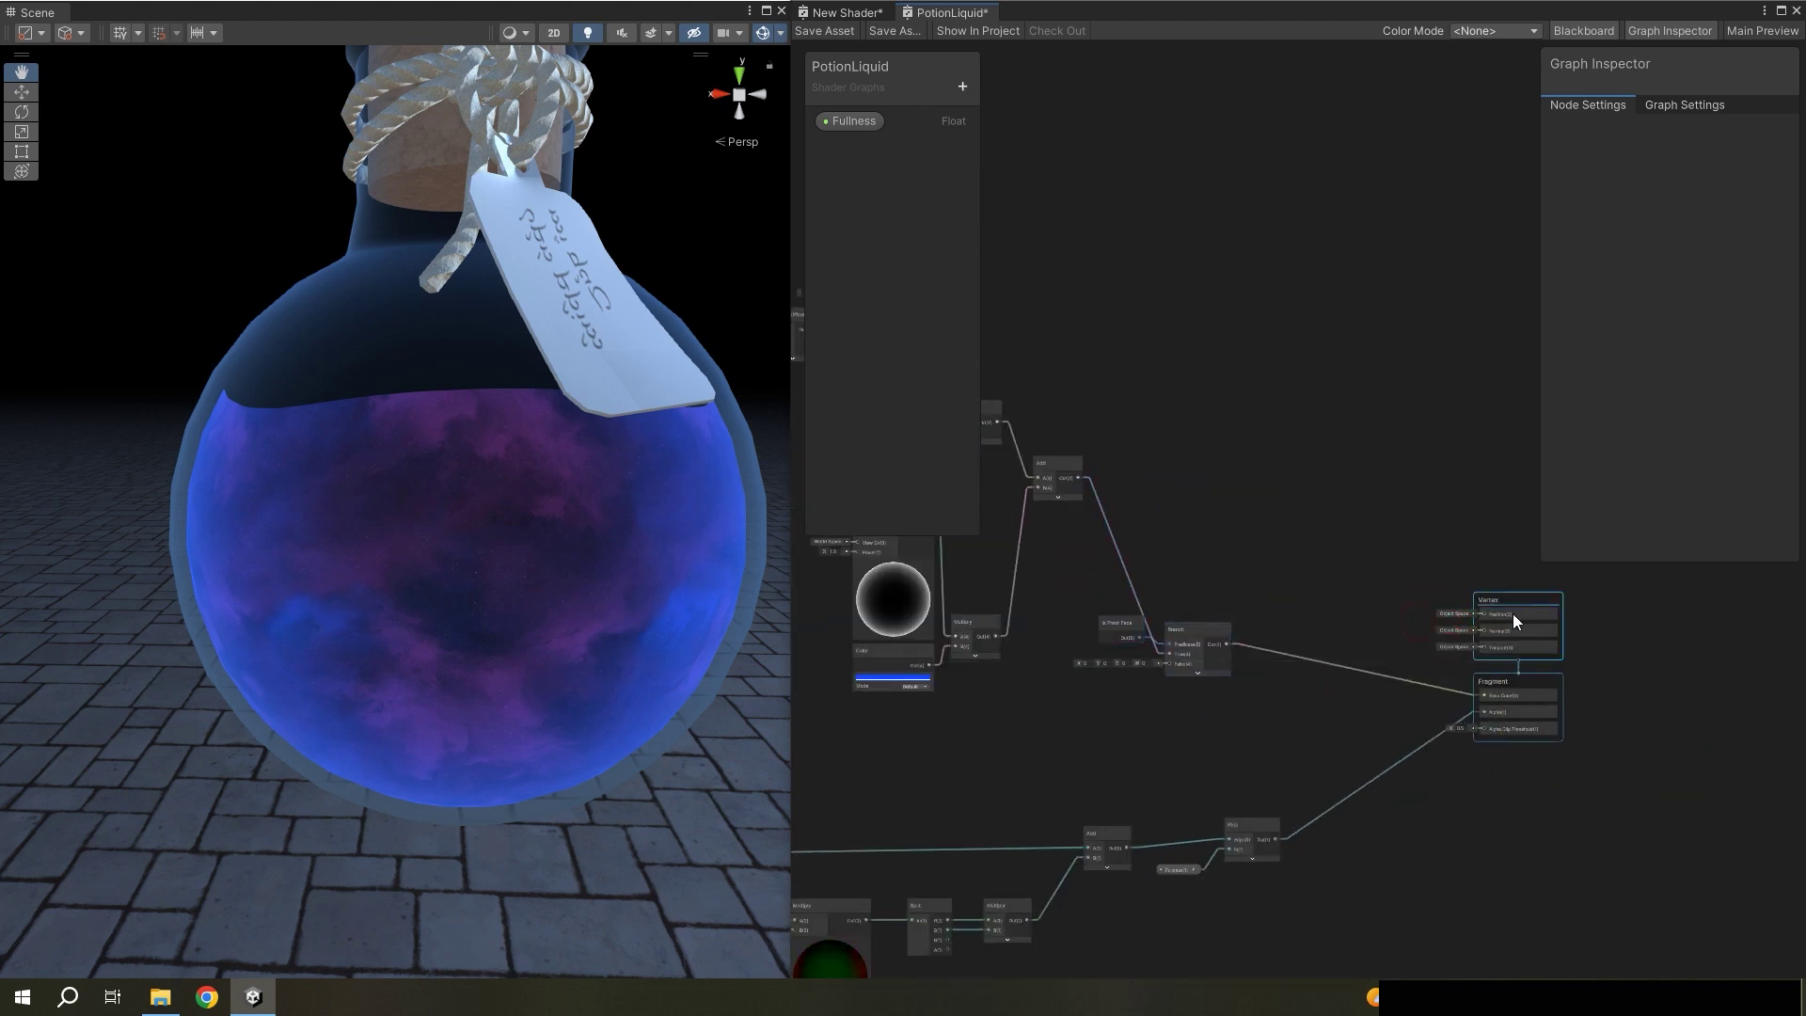
# - Insert a Multiply node between Branch output and Base Color, then add a new Float property
pyautogui.moveTo(1229, 645); pyautogui.dragTo(1341, 646)
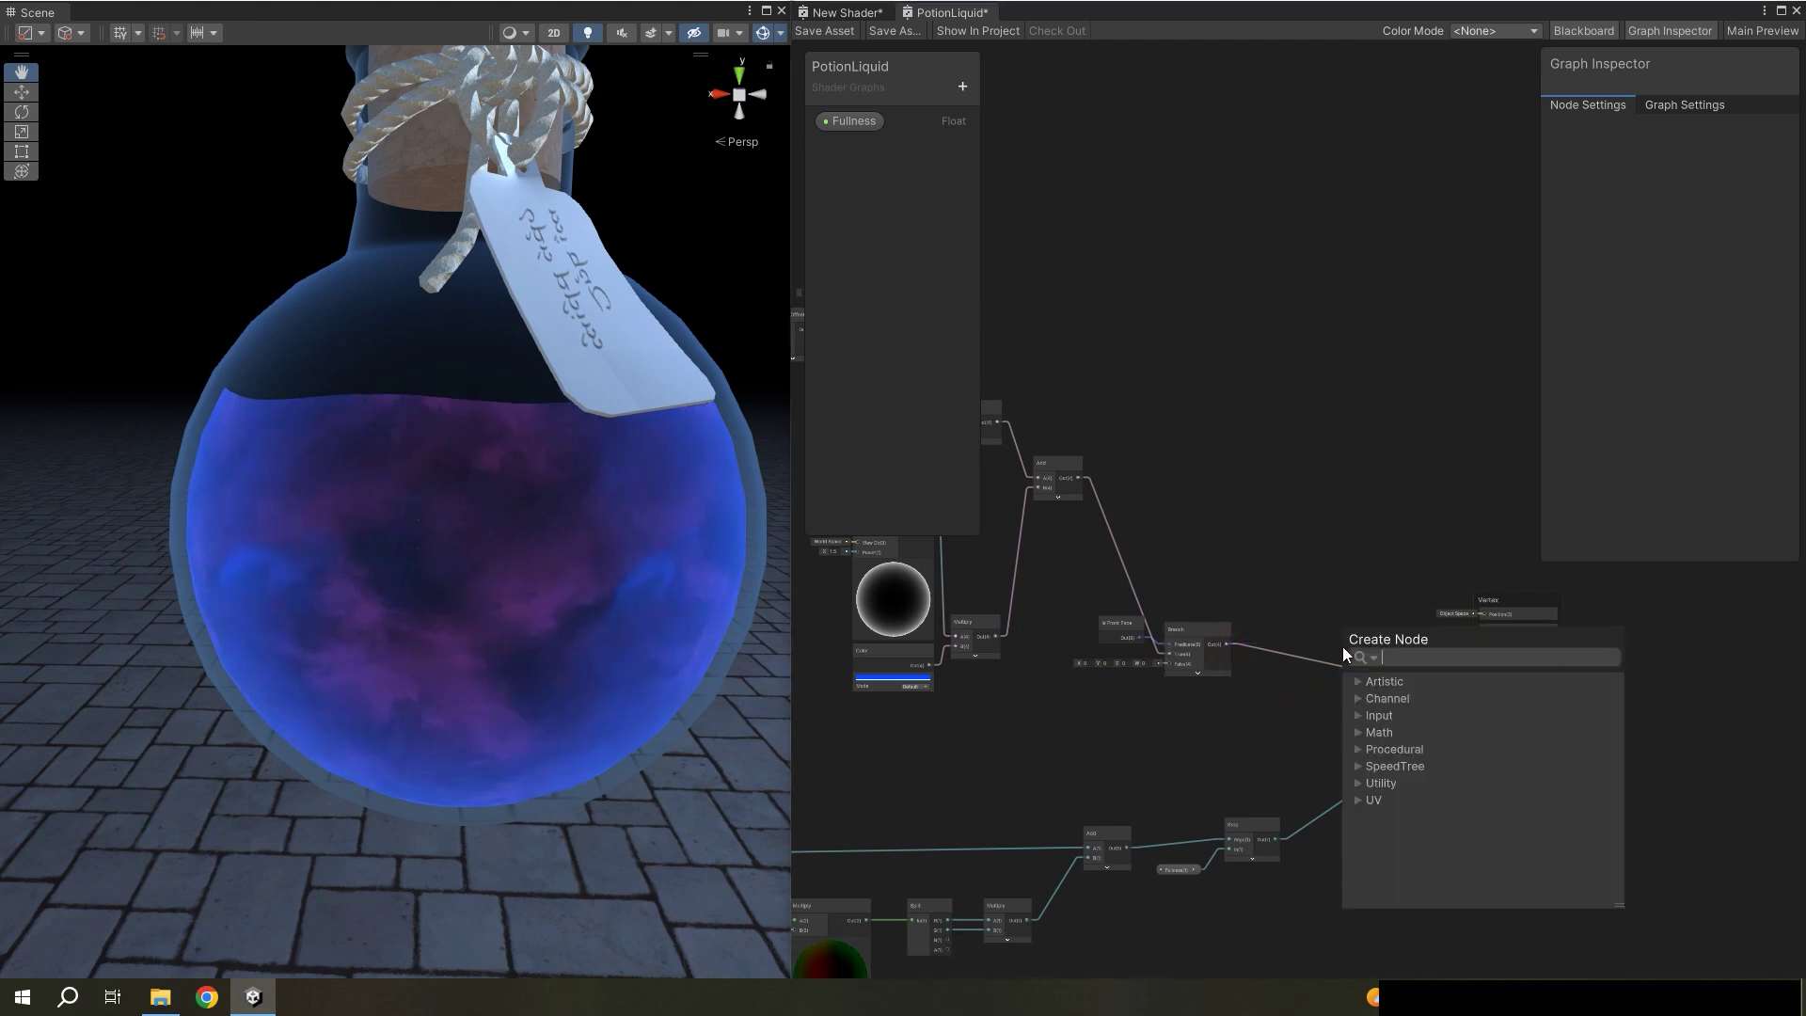
pyautogui.write('mul')
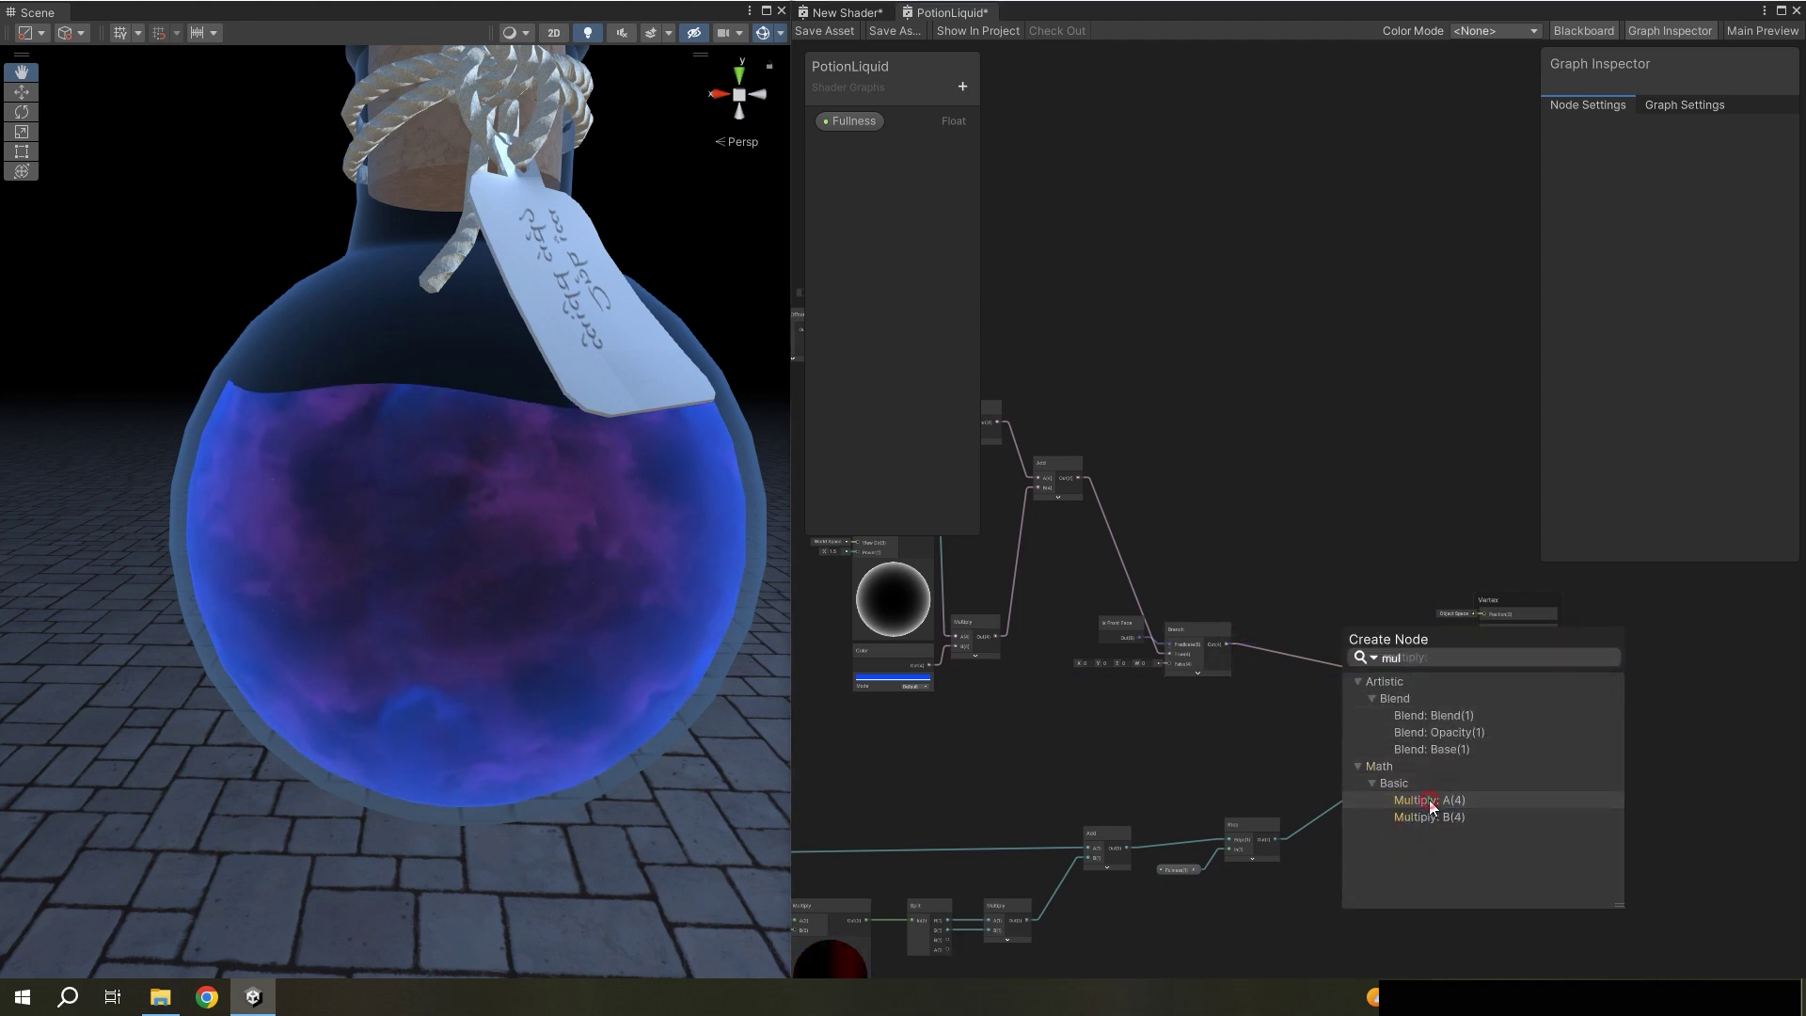
pyautogui.click(1423, 800)
pyautogui.scroll(2, 1392, 743)
pyautogui.click(1376, 664)
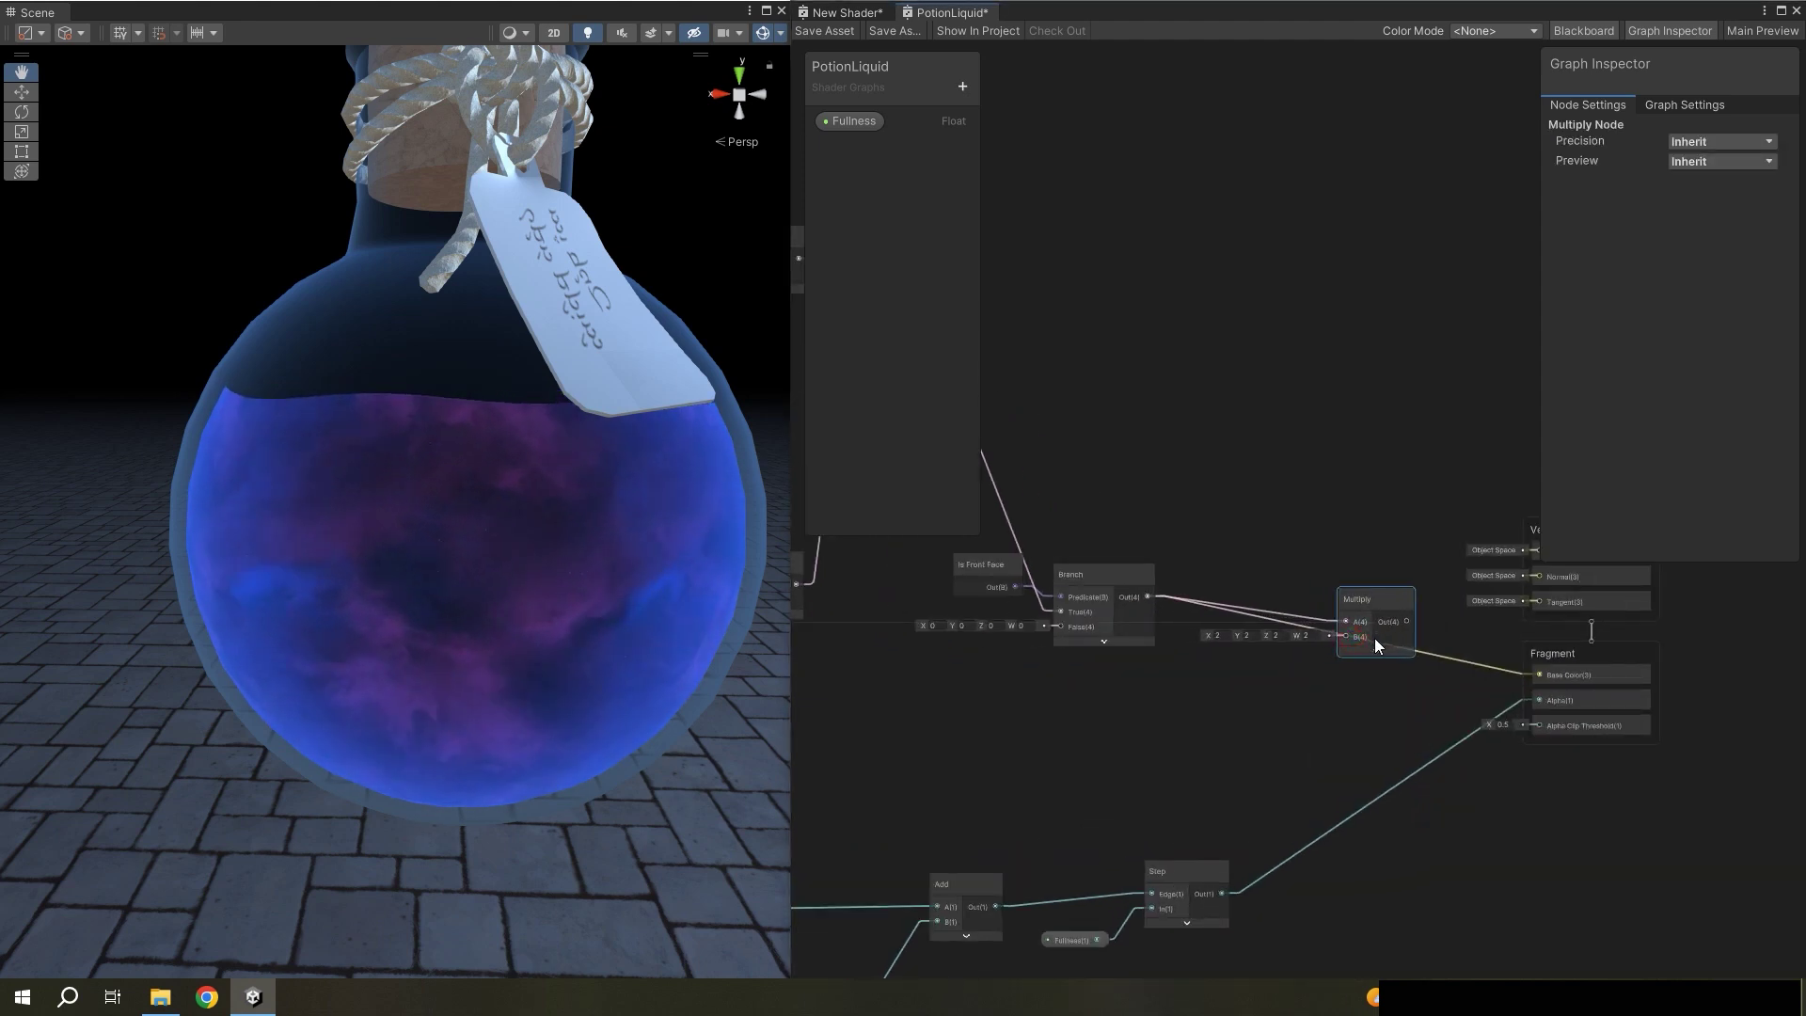
pyautogui.moveTo(1405, 635); pyautogui.dragTo(1538, 674)
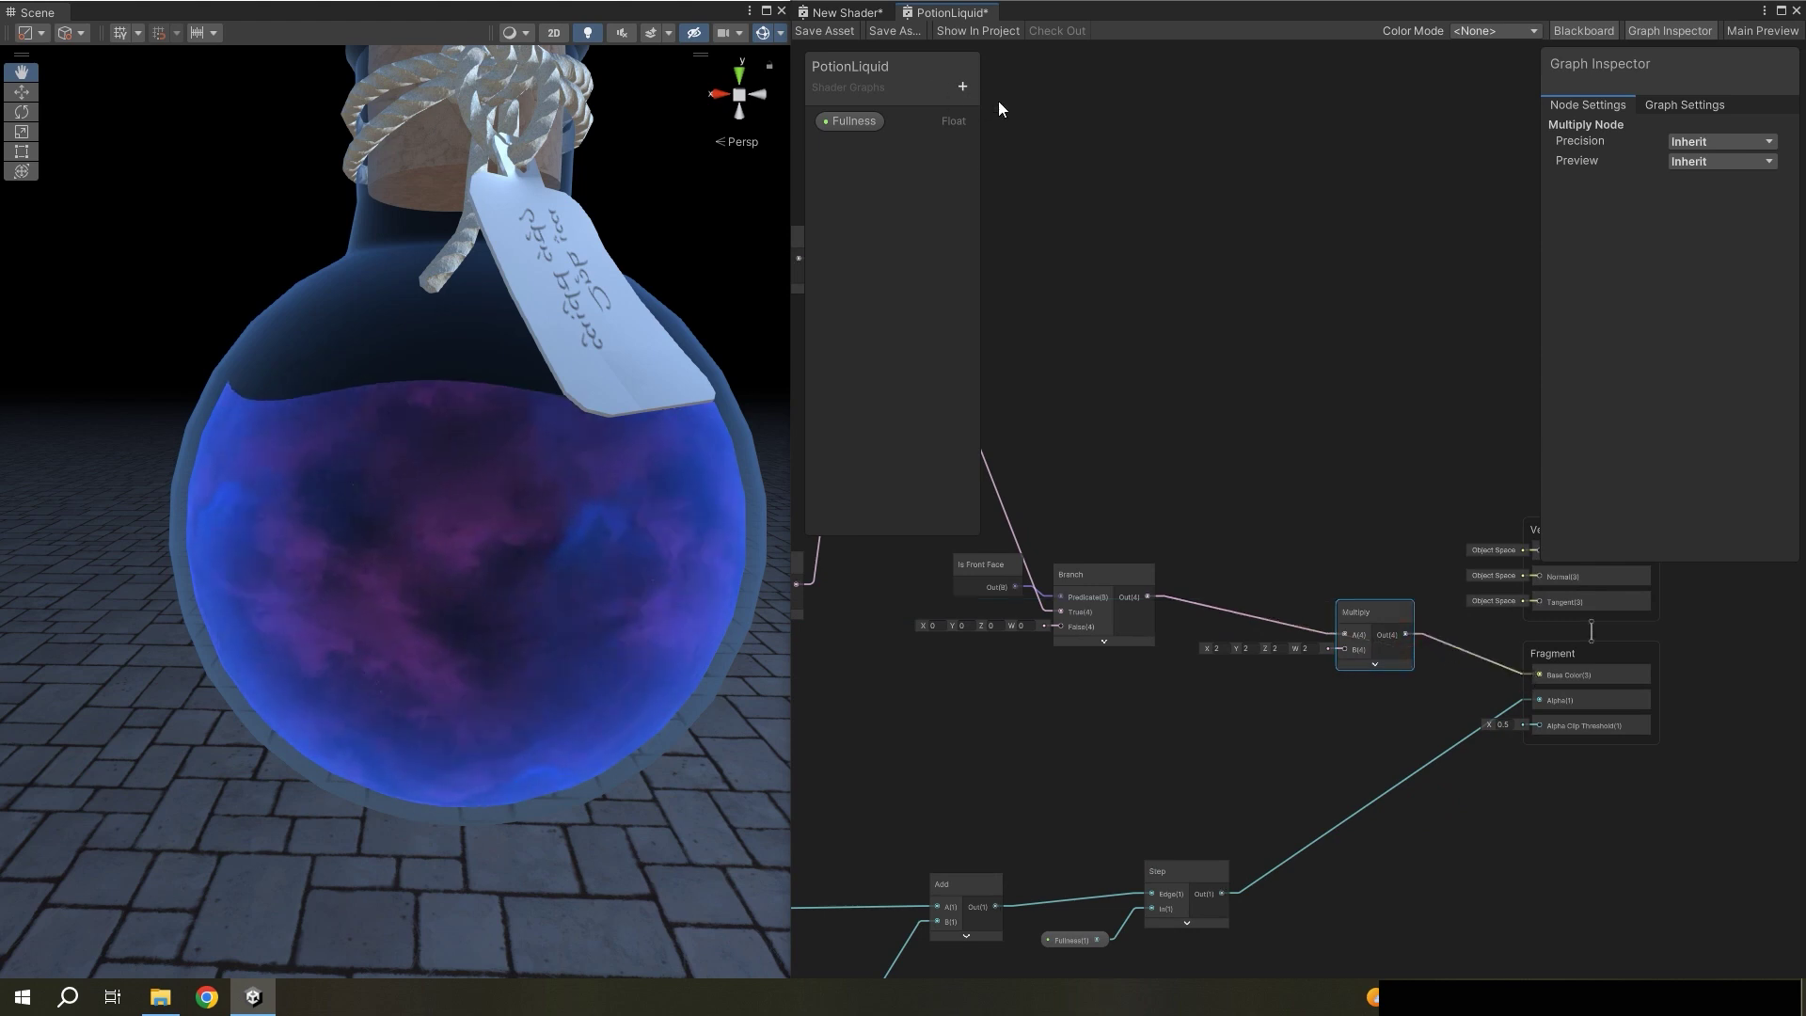
pyautogui.click(964, 87)
pyautogui.click(1025, 136)
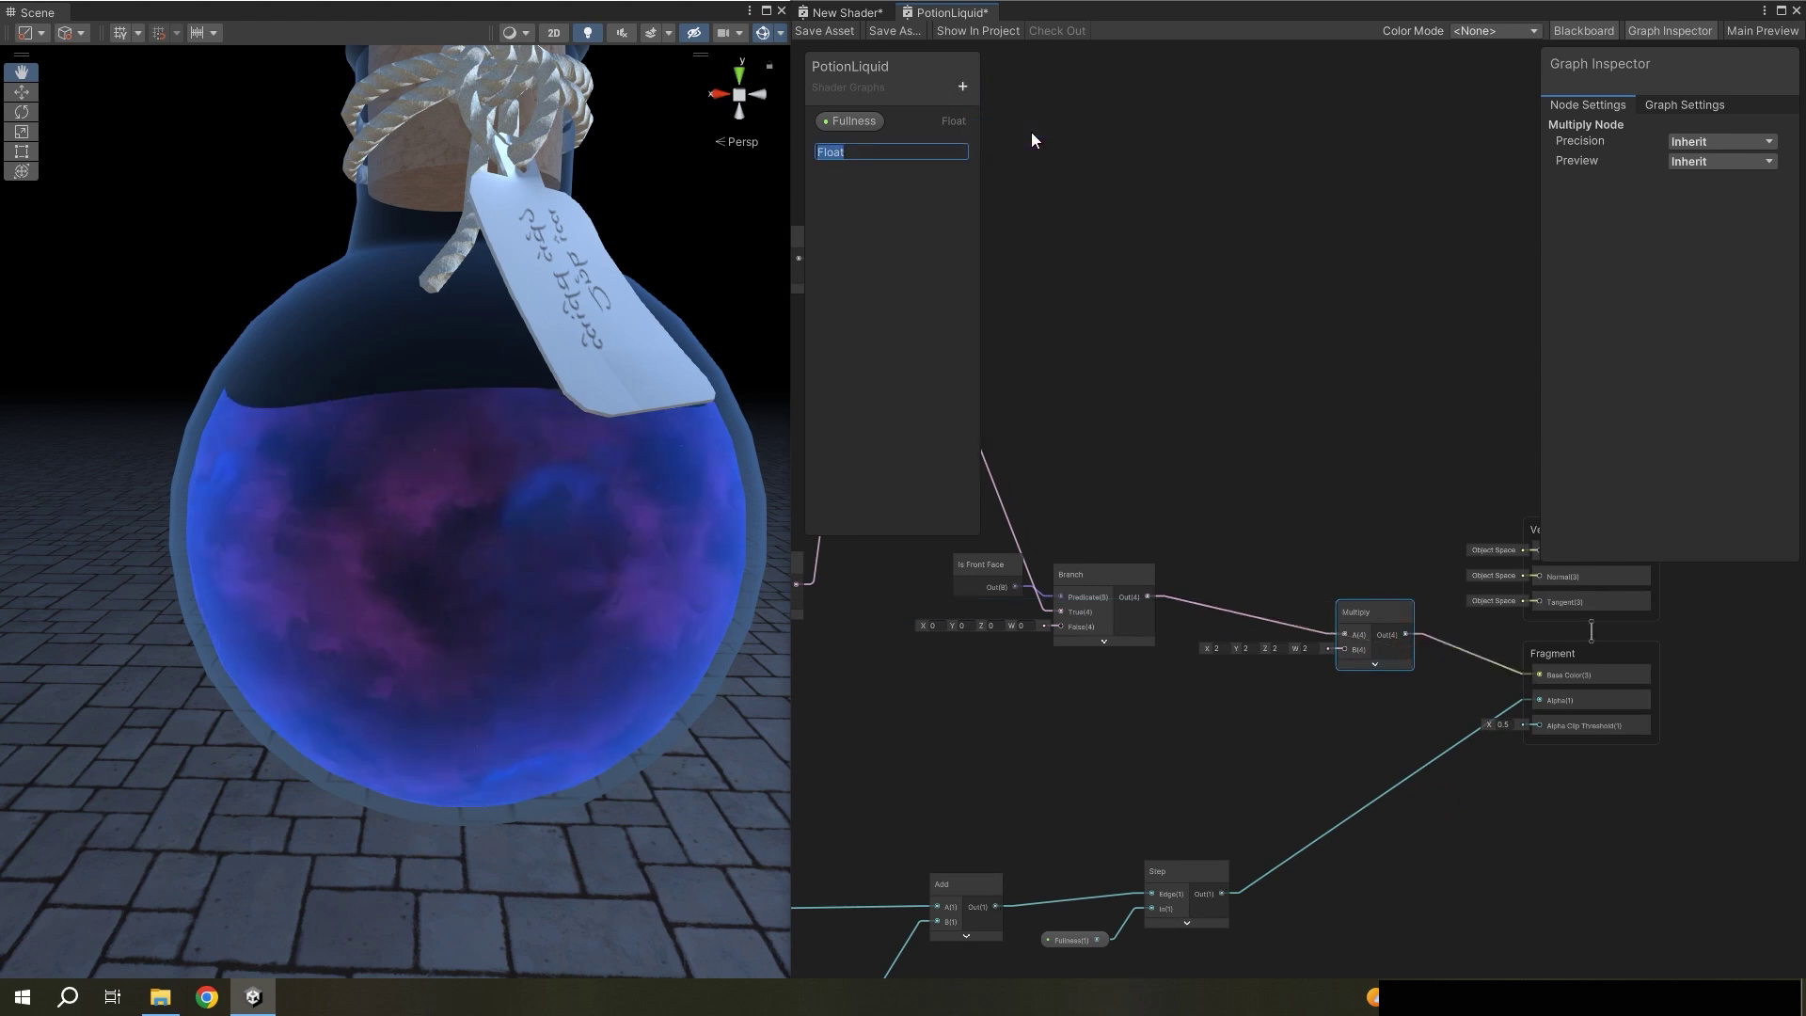
# - Name the Float 'Emission' with default 3 and wire it into the Multiply's B input
pyautogui.write('Emissio')
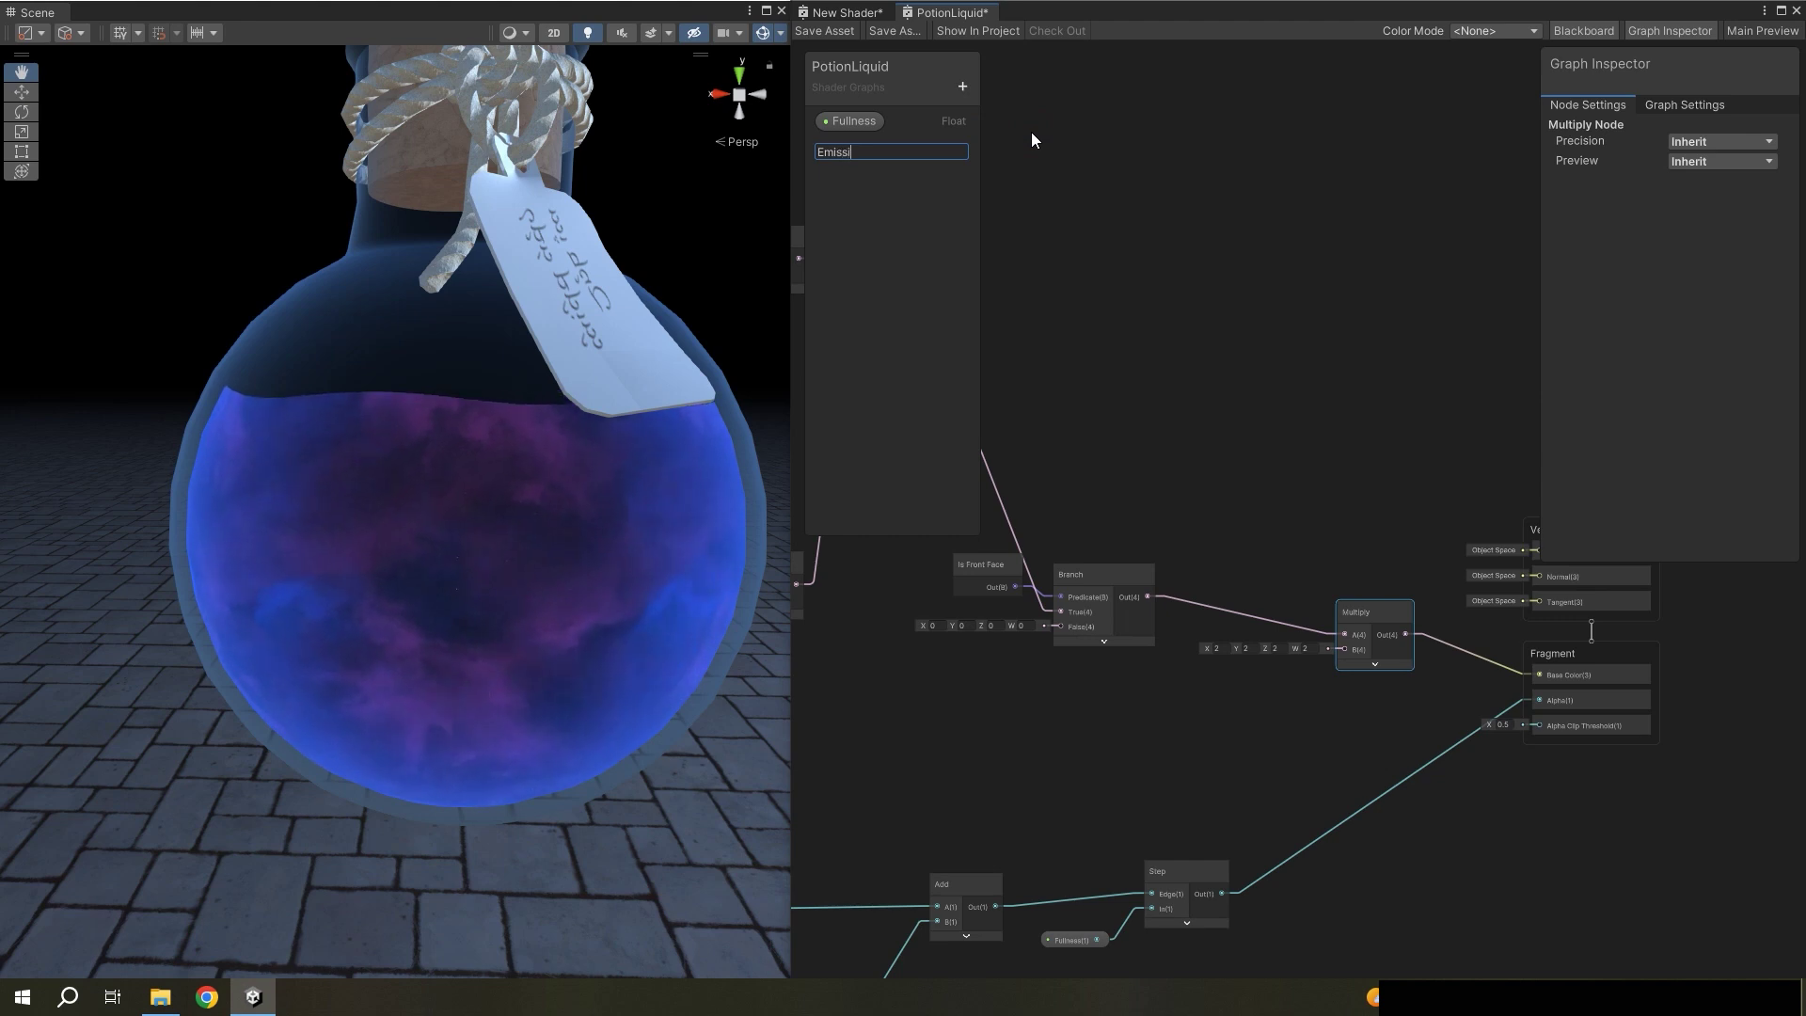
pyautogui.write('n')
pyautogui.click(871, 148)
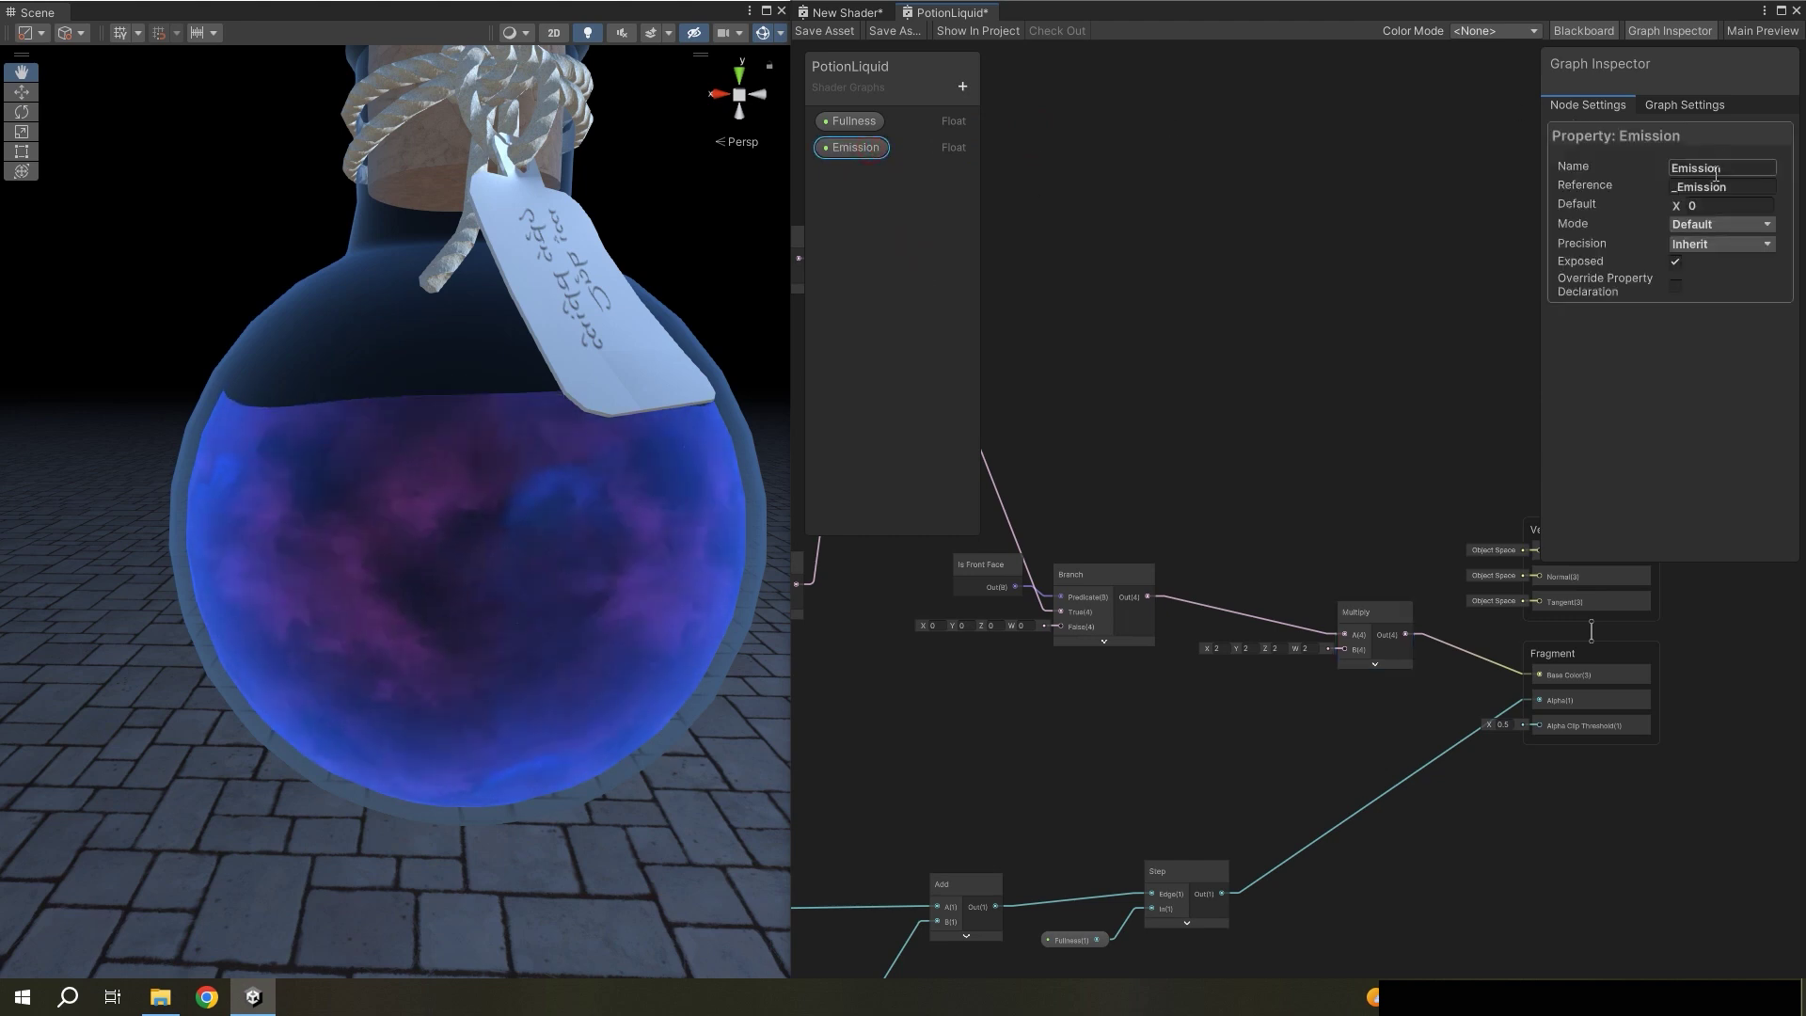
pyautogui.click(1301, 494)
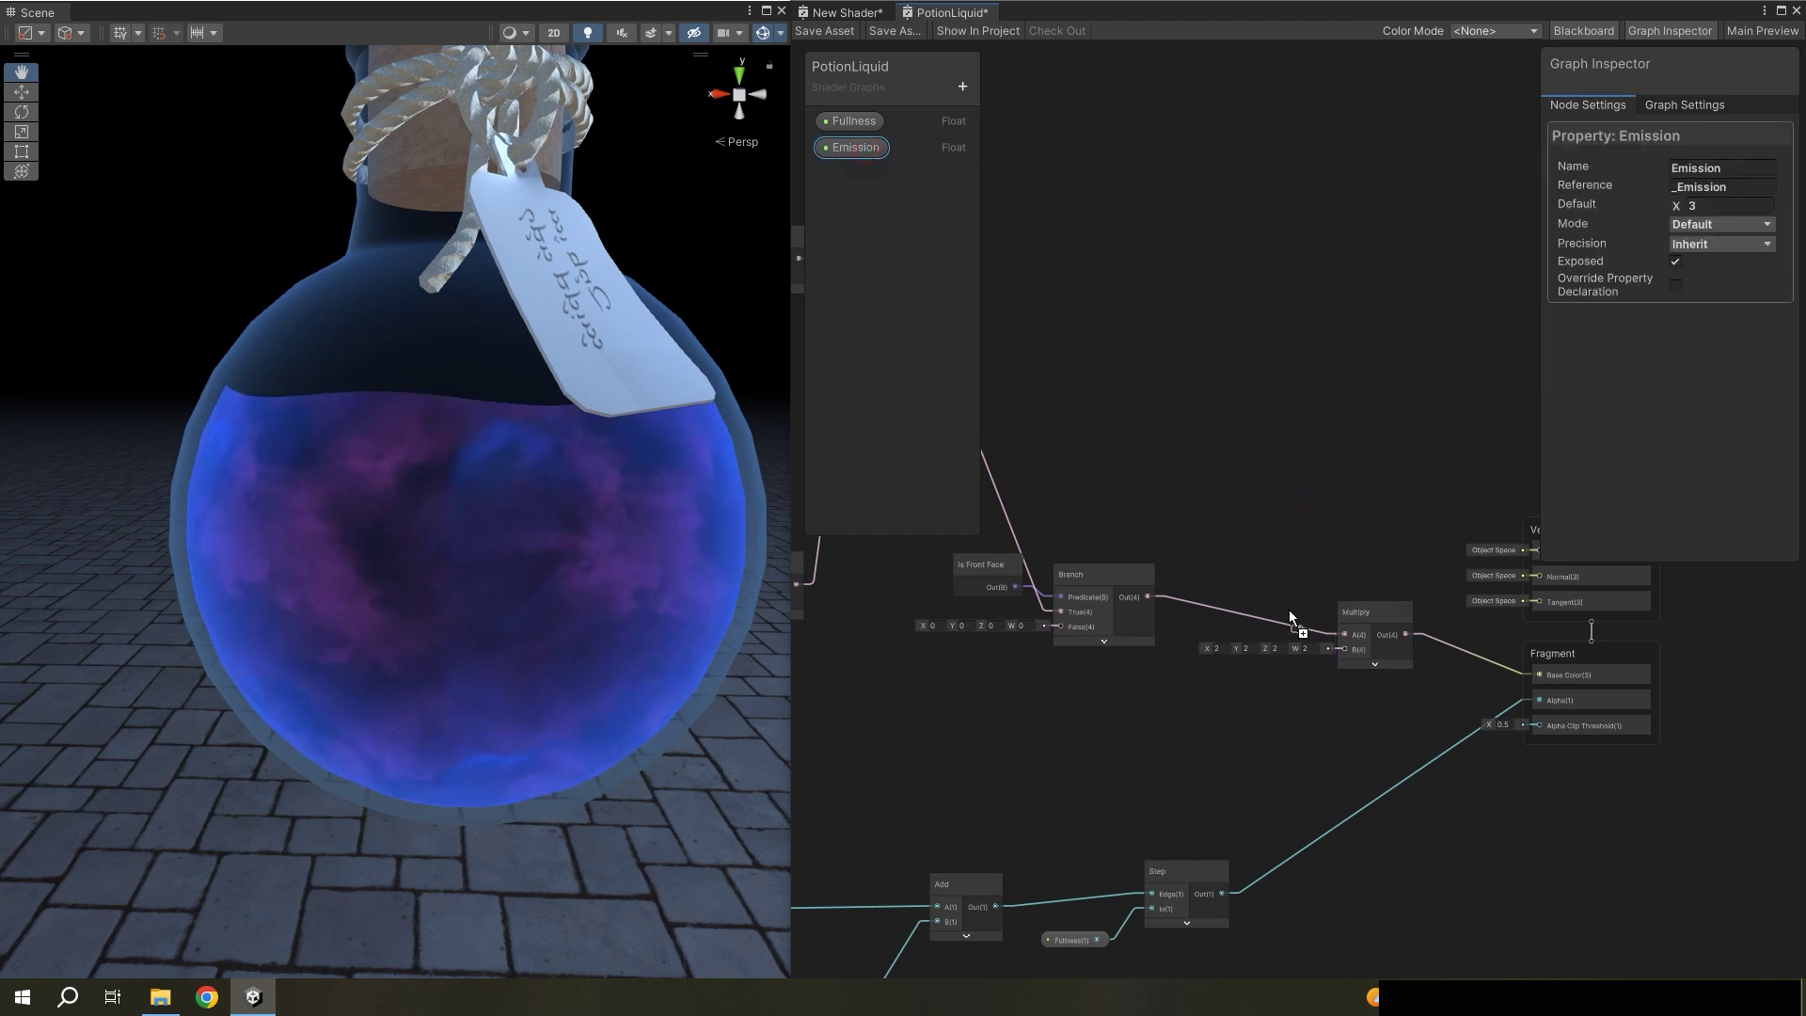
pyautogui.moveTo(870, 146)
pyautogui.mouseDown()
pyautogui.moveTo(1276, 684)
pyautogui.moveTo(1356, 653)
pyautogui.mouseUp()
pyautogui.moveTo(1251, 674); pyautogui.dragTo(1259, 659)
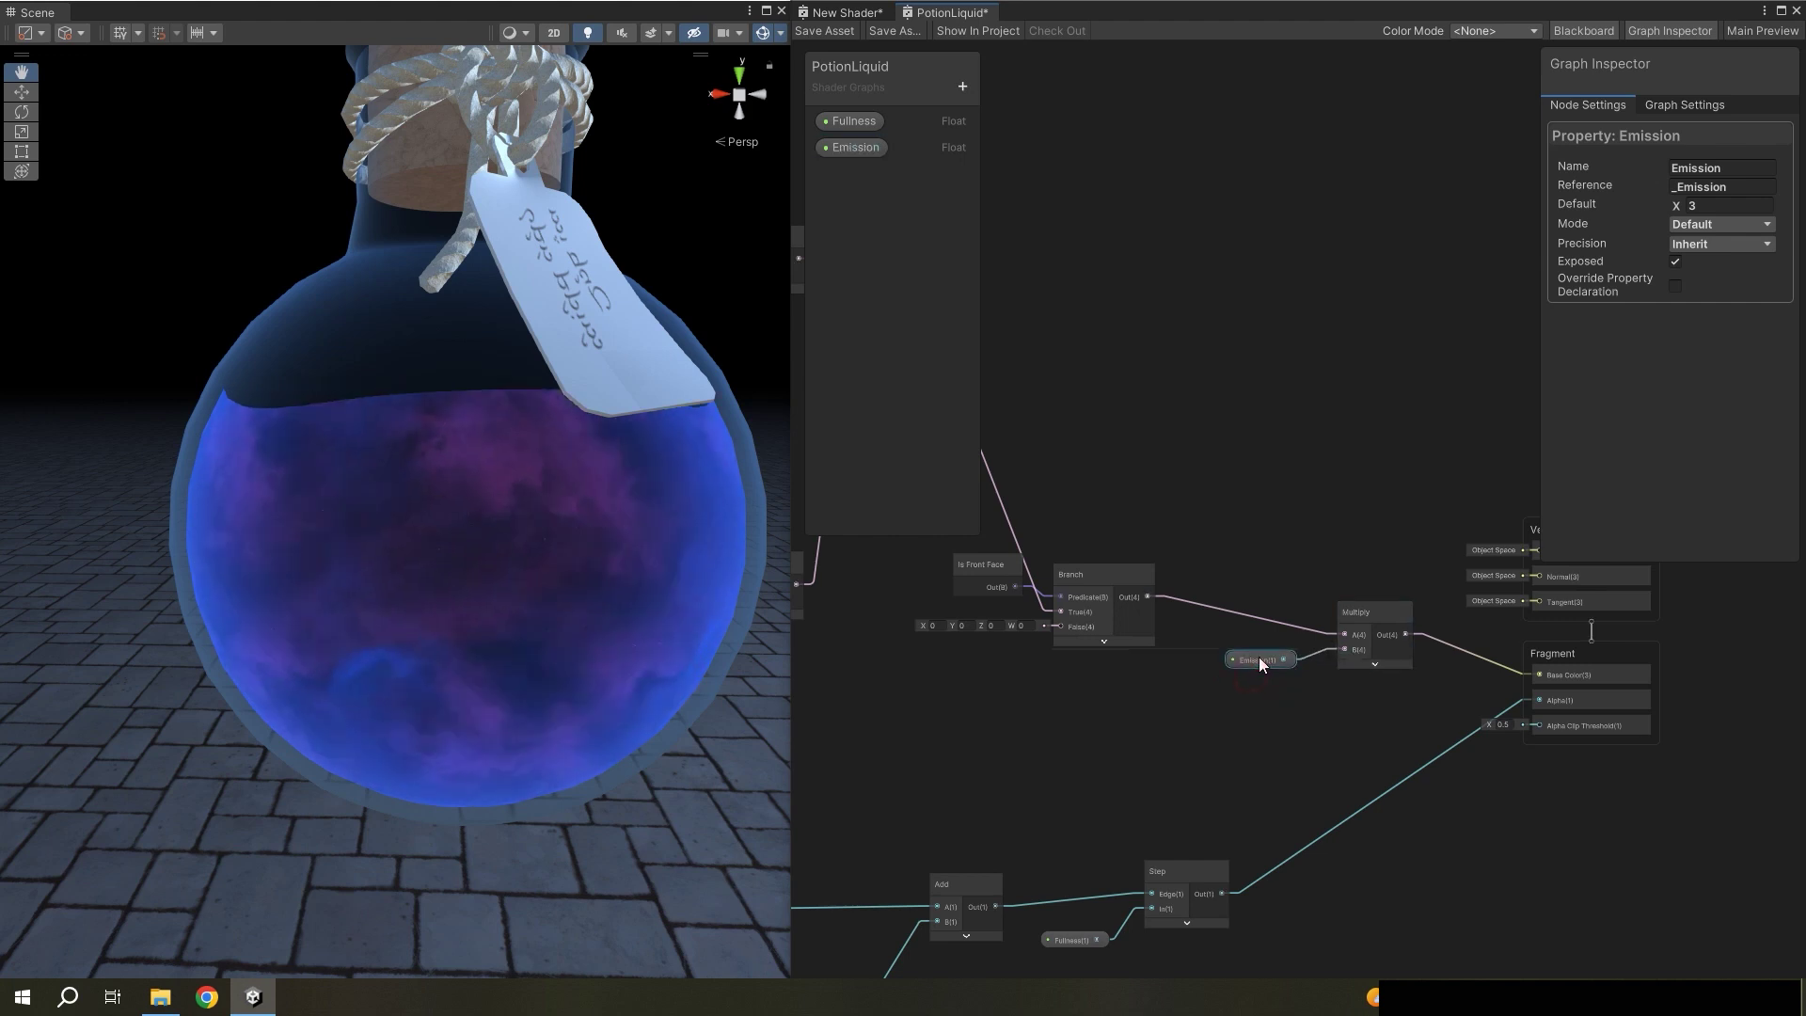
# - Save the shader and orbit the scene view around the glowing bottle
pyautogui.click(837, 33)
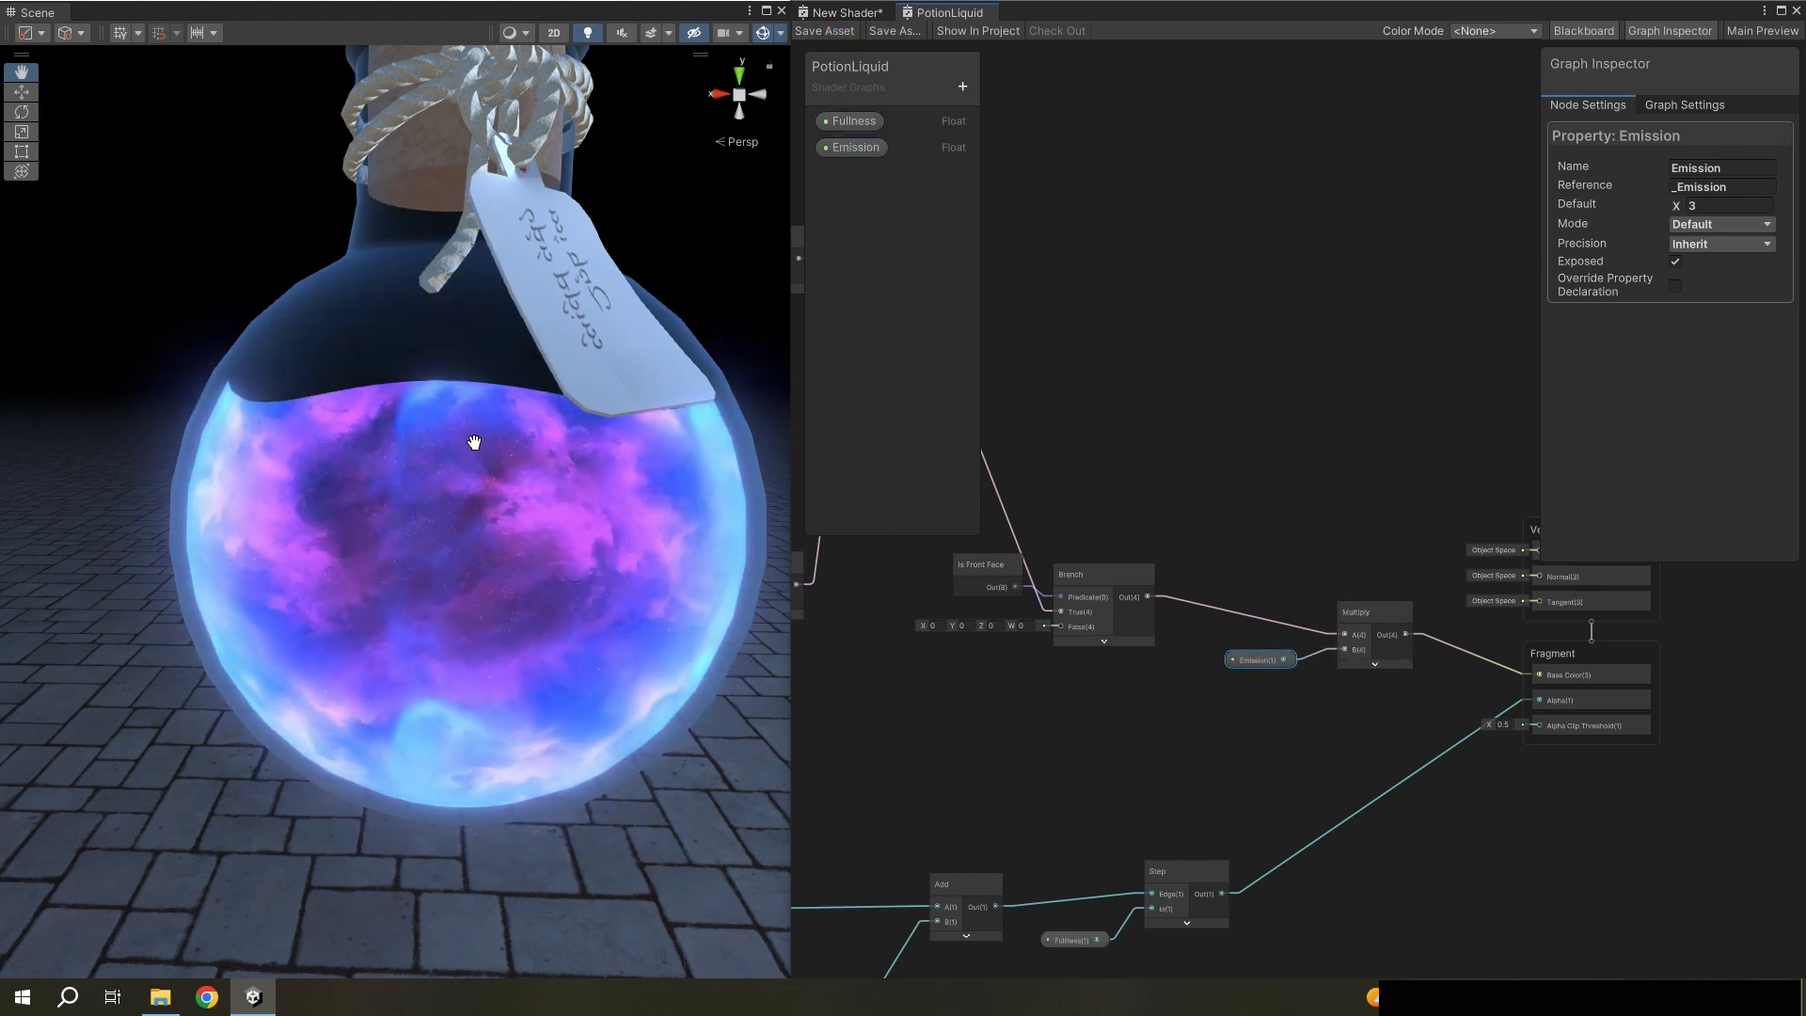
pyautogui.moveTo(476, 436)
pyautogui.keyDown('alt'); pyautogui.mouseDown()
pyautogui.moveTo(484, 454)
pyautogui.moveTo(489, 433)
pyautogui.moveTo(576, 430)
pyautogui.mouseUp(); pyautogui.keyUp('alt')
pyautogui.scroll(-3, 489, 433)
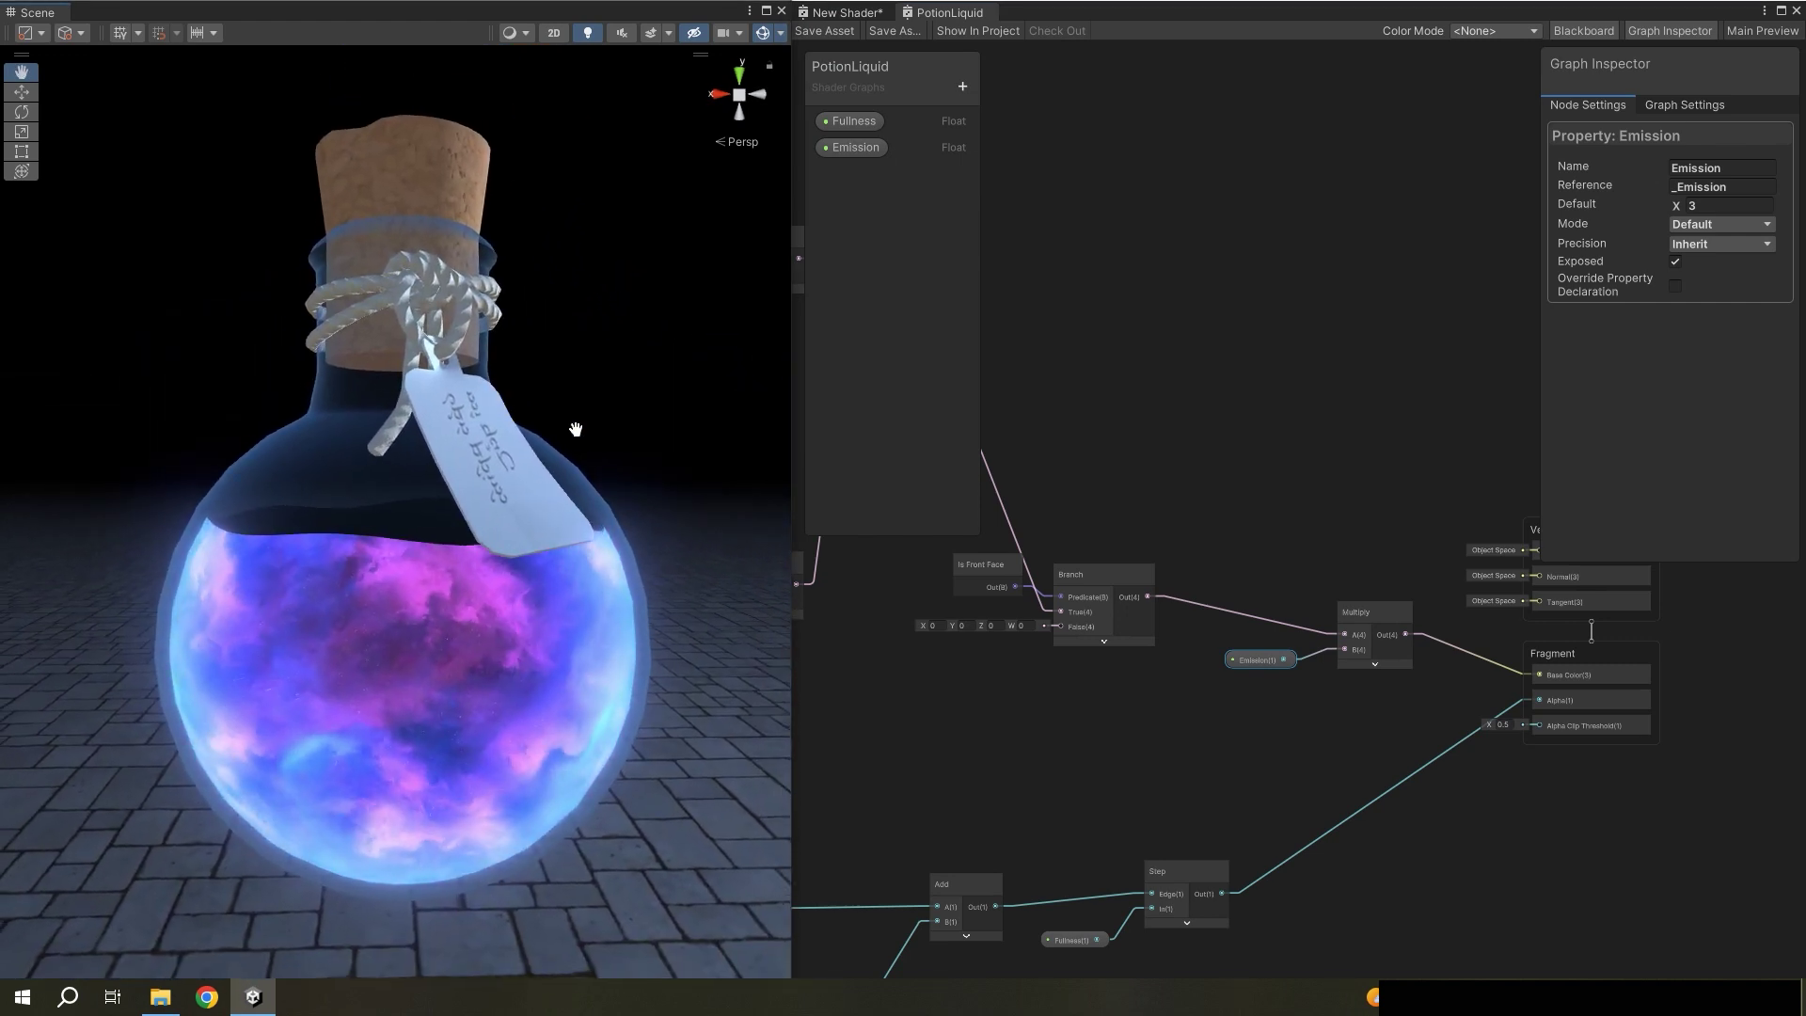
pyautogui.click(1332, 440)
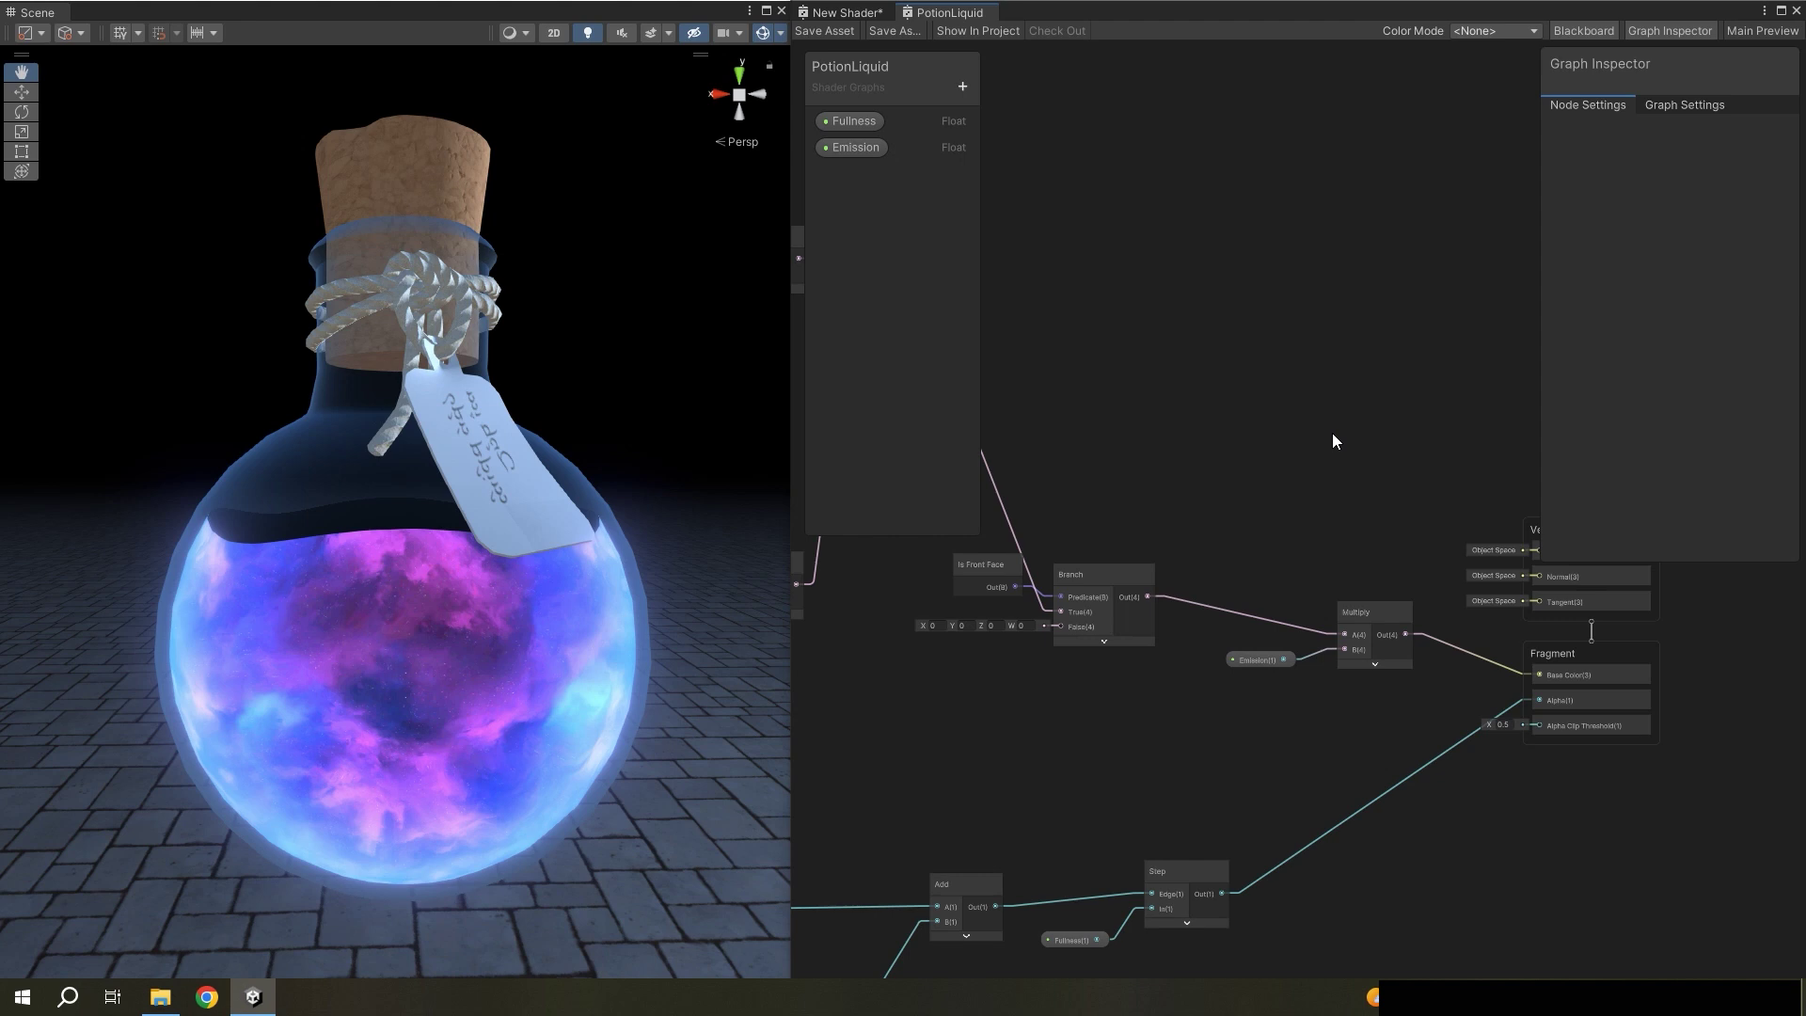
# - Rearrange the node graph, moving the Is Front Face and Branch nodes upward
pyautogui.moveTo(1110, 662)
pyautogui.mouseDown(button='middle')
pyautogui.moveTo(1284, 551)
pyautogui.moveTo(1453, 612)
pyautogui.mouseUp(button='middle')
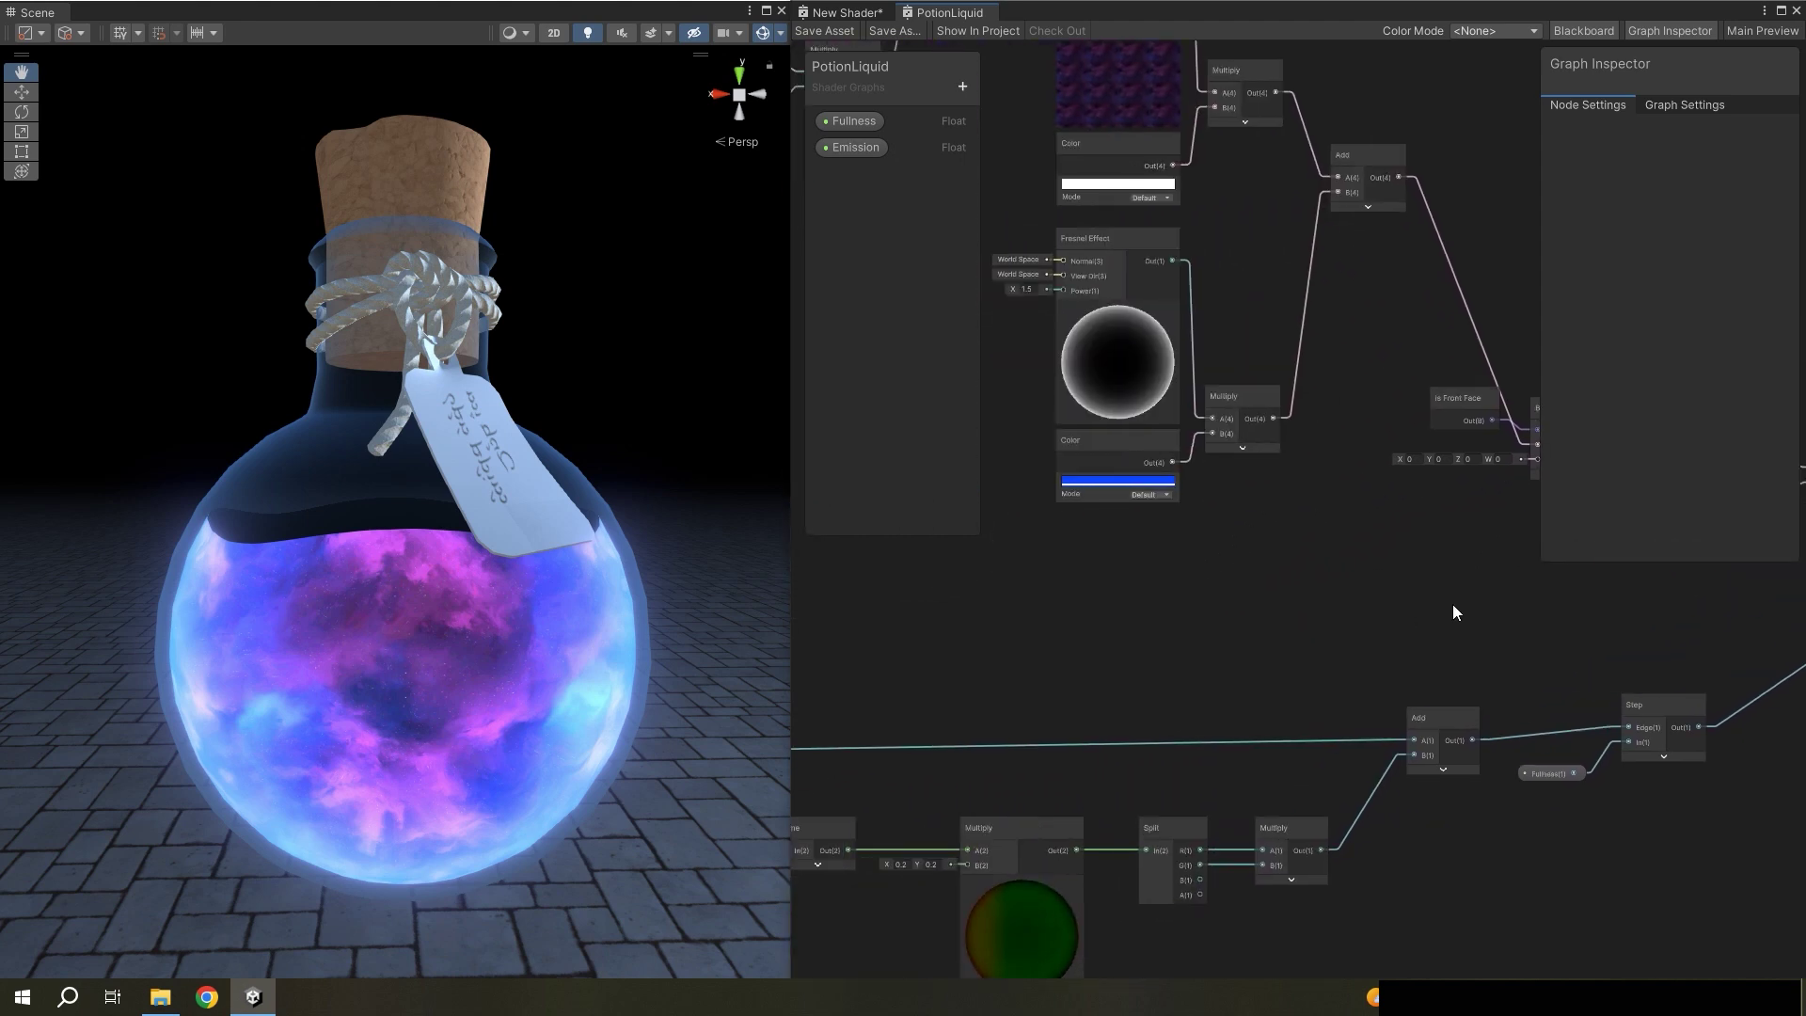
pyautogui.scroll(-2, 1217, 607)
pyautogui.moveTo(1177, 618); pyautogui.dragTo(1249, 686, button='middle')
pyautogui.scroll(-4, 1431, 740)
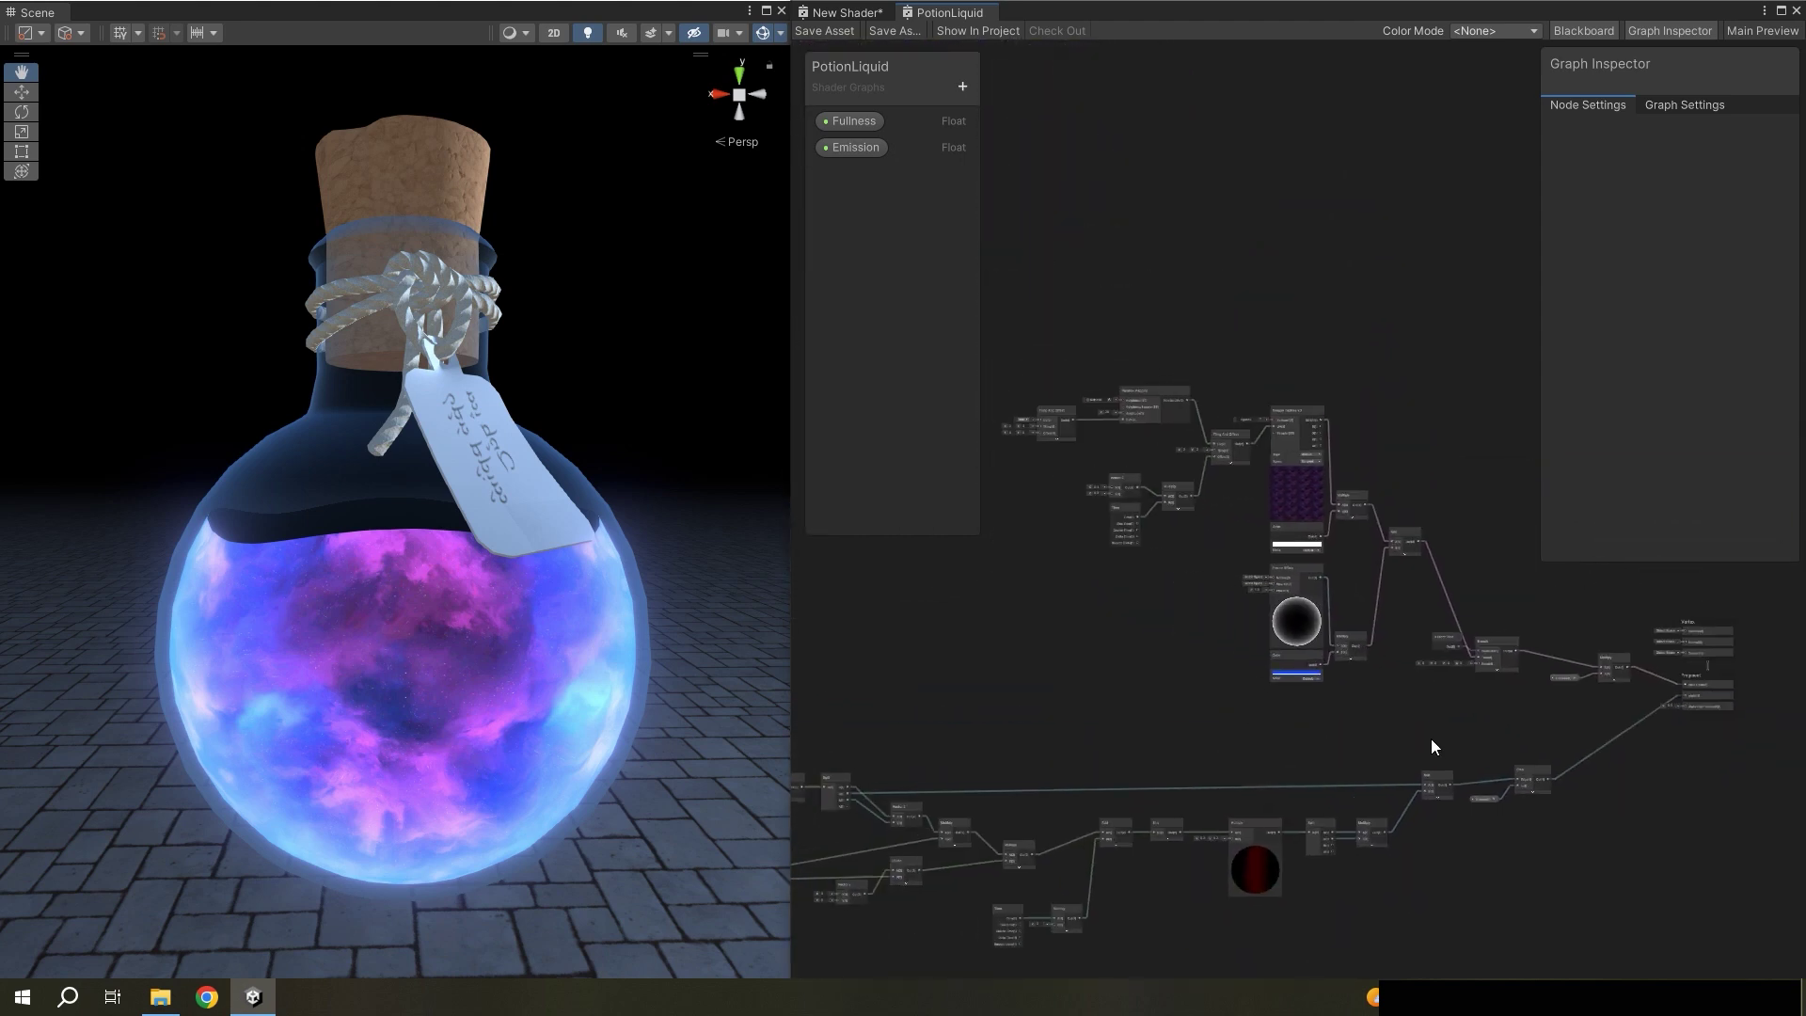
pyautogui.moveTo(1411, 698); pyautogui.dragTo(1411, 696)
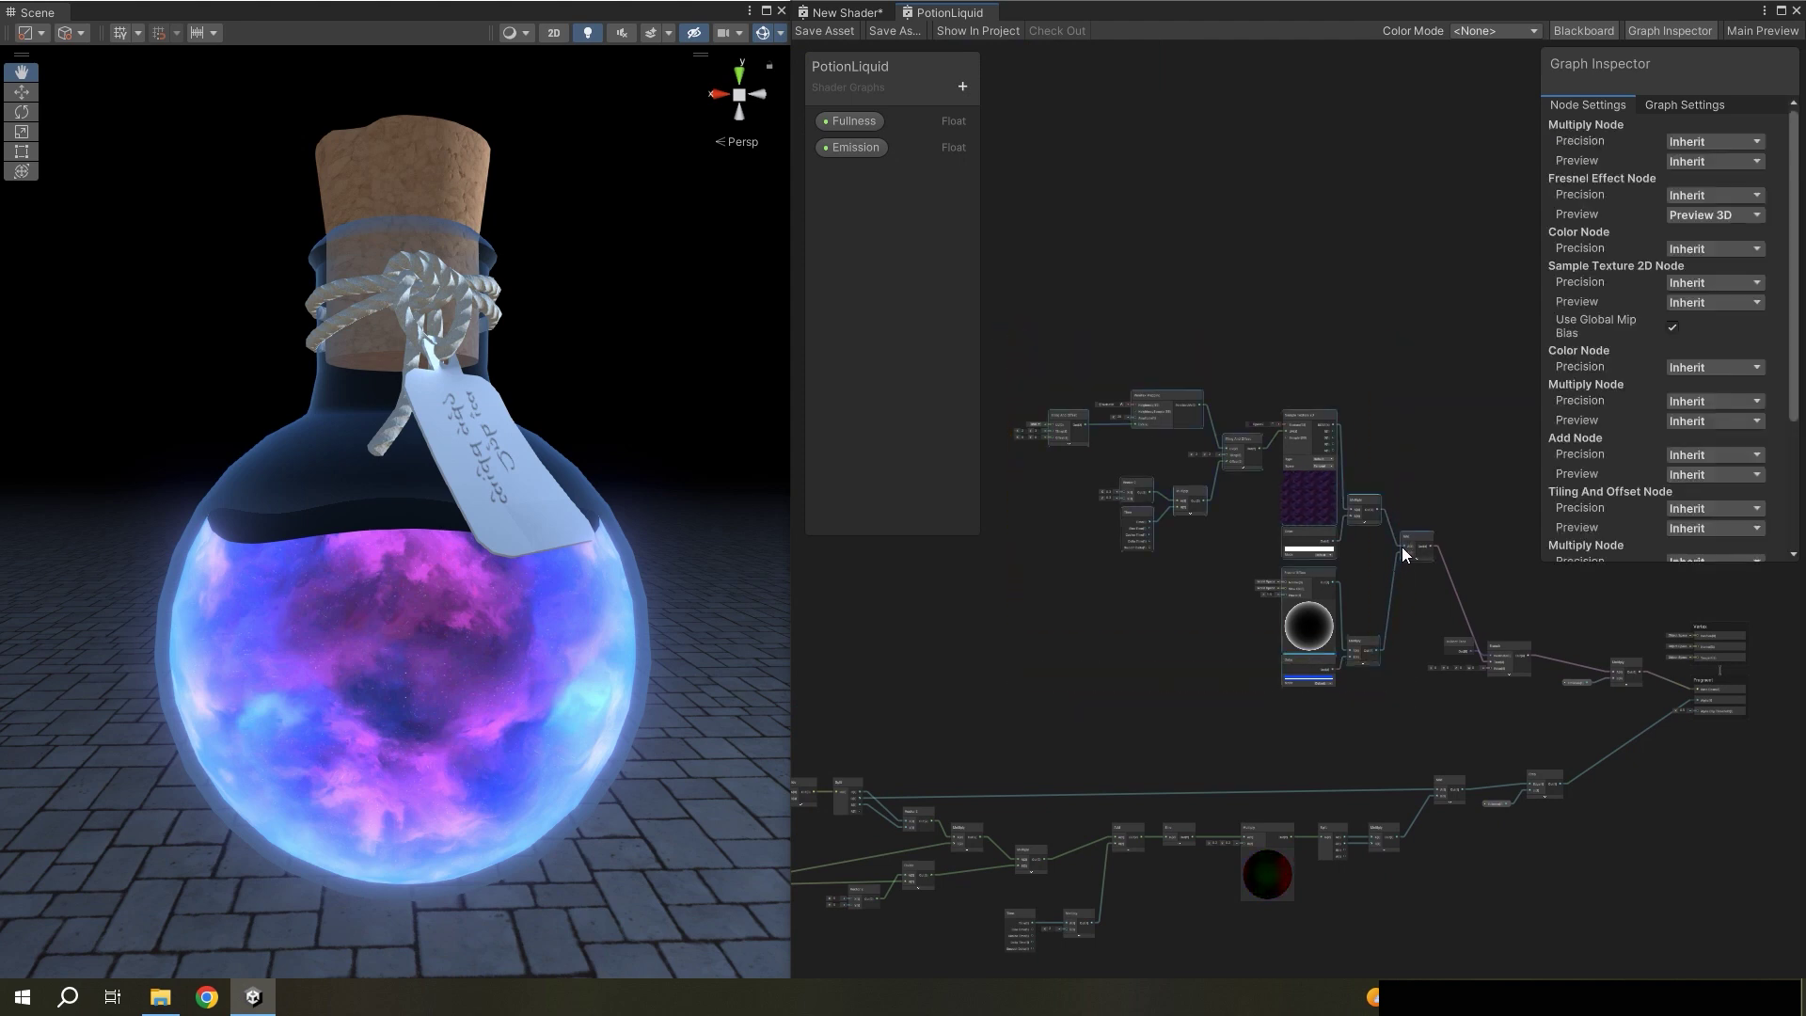
pyautogui.moveTo(1402, 545); pyautogui.dragTo(1377, 360)
pyautogui.moveTo(1380, 652); pyautogui.dragTo(1253, 539, button='middle')
pyautogui.moveTo(1254, 542); pyautogui.dragTo(1375, 574)
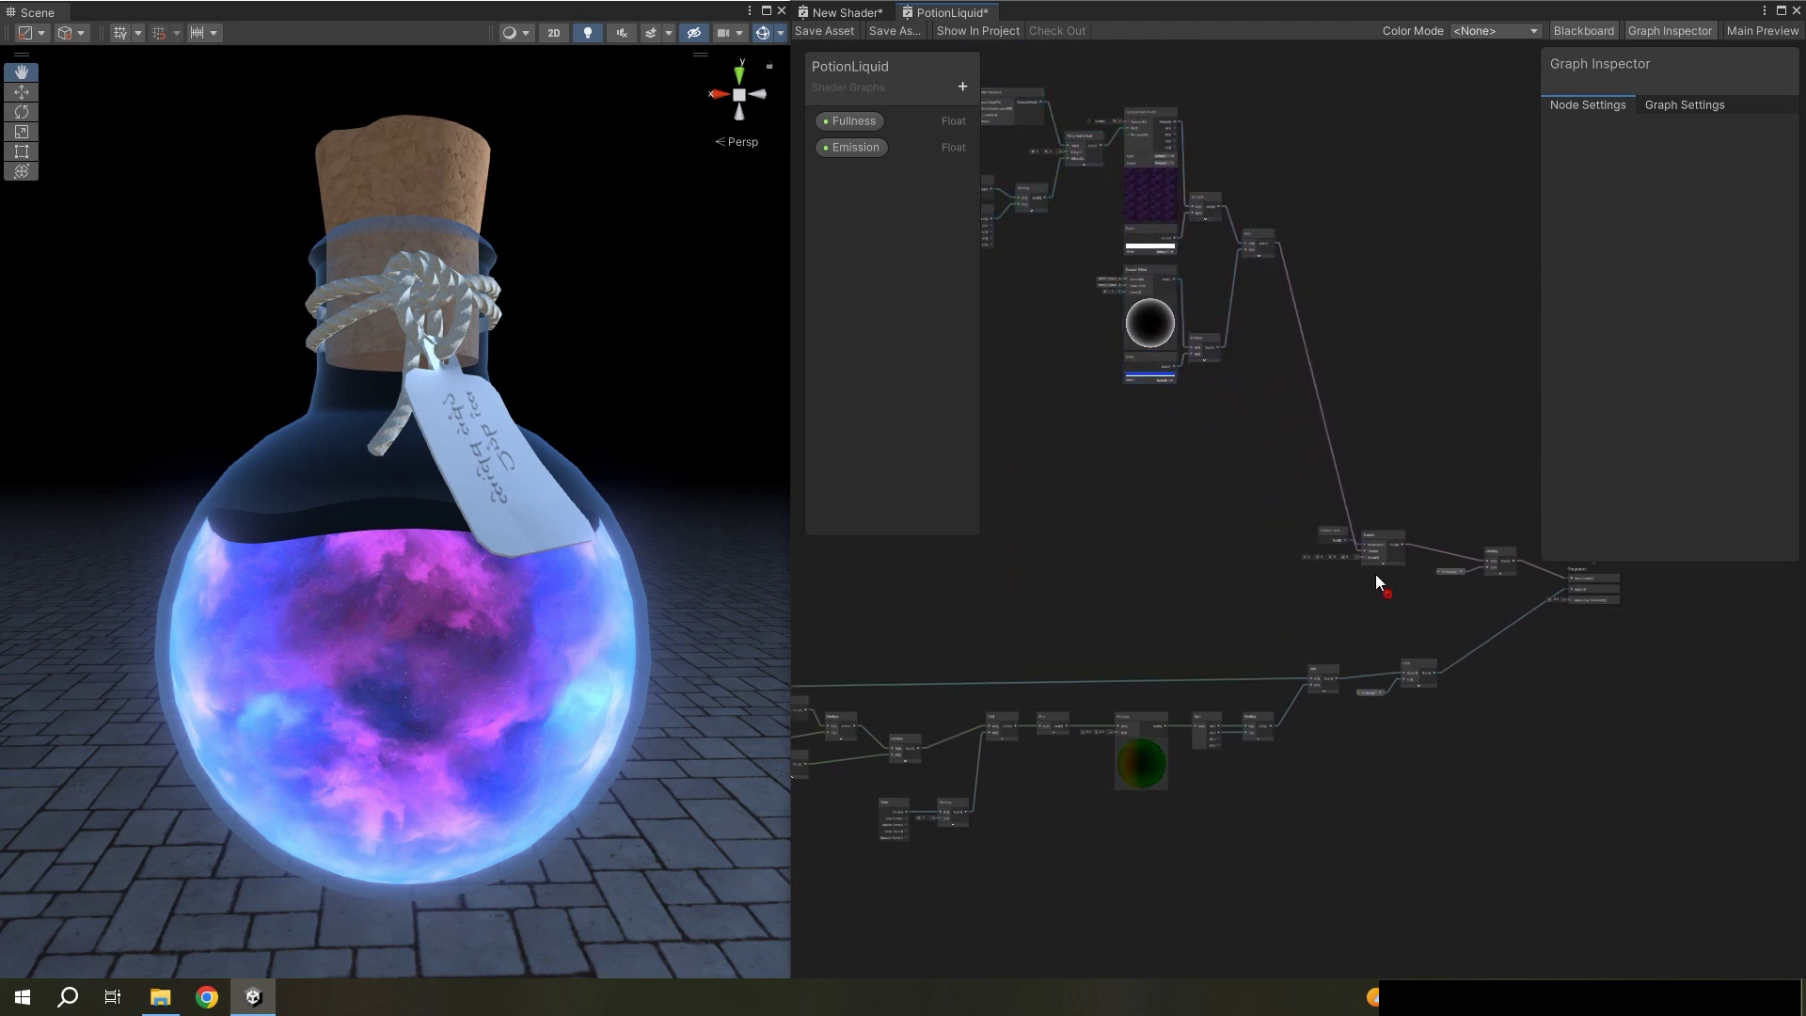
pyautogui.scroll(3, 1295, 520)
pyautogui.click(1255, 481)
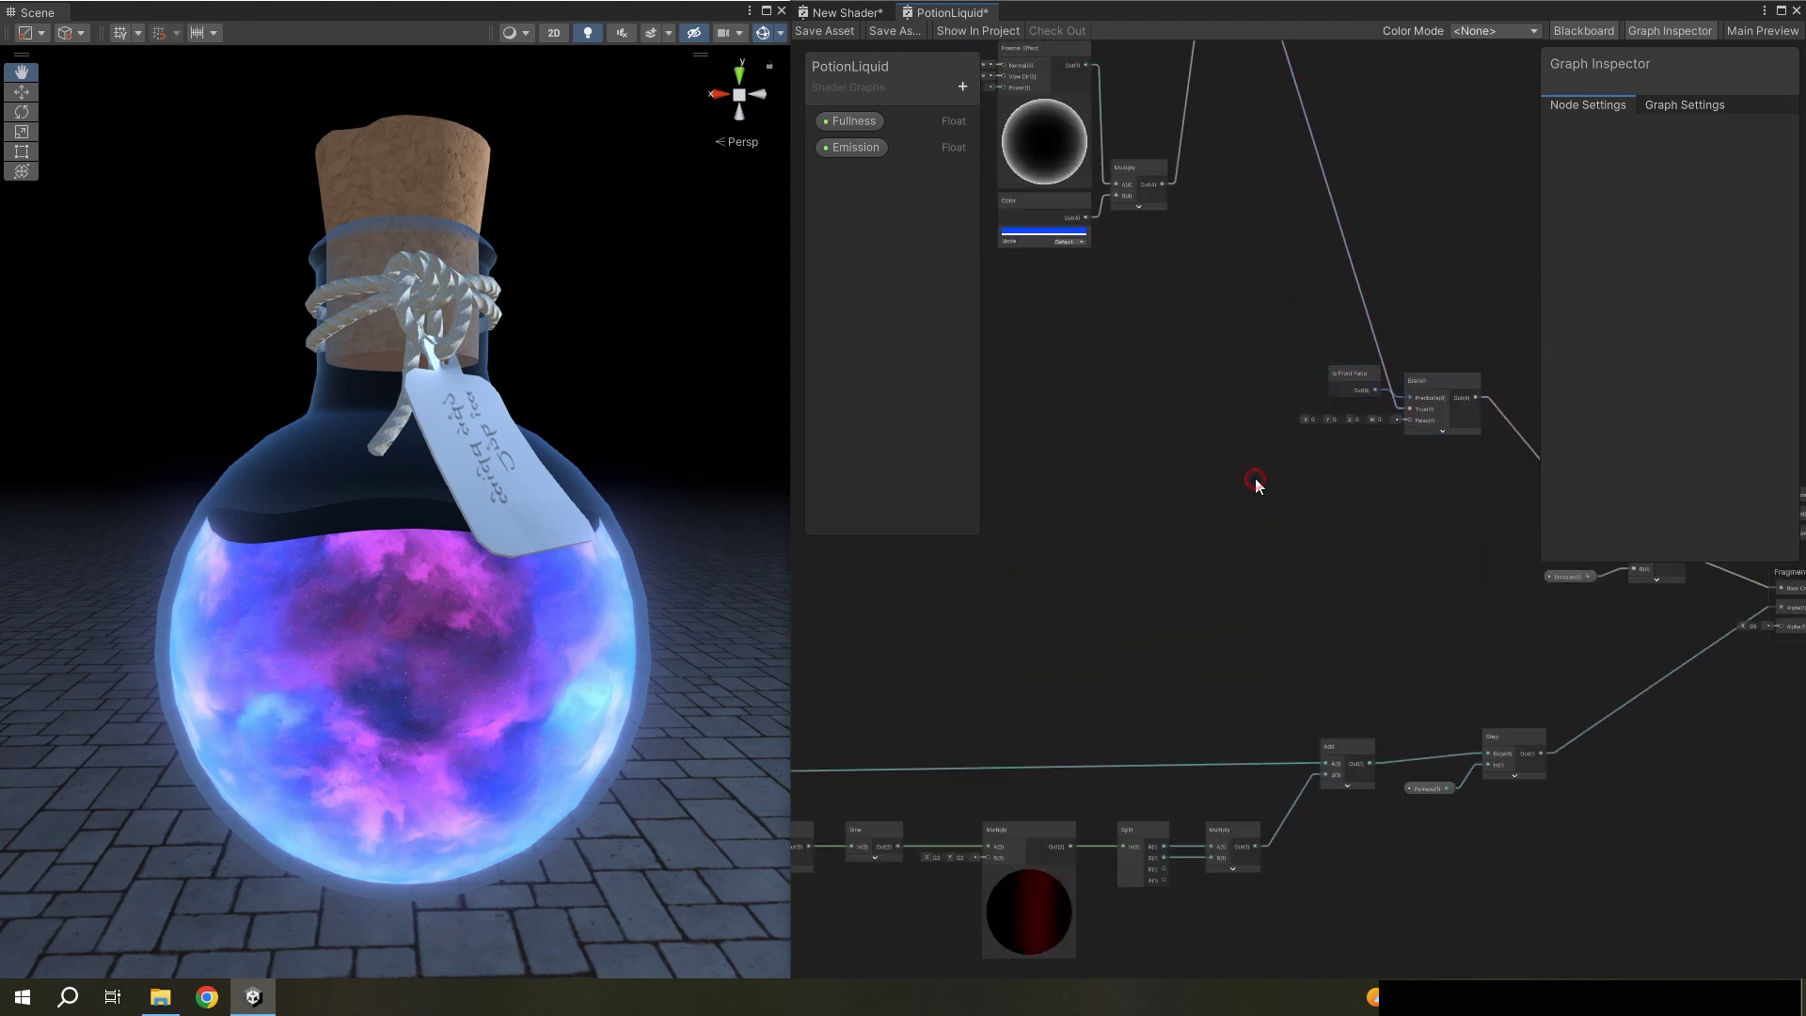
pyautogui.scroll(3, 1261, 474)
pyautogui.moveTo(1303, 524); pyautogui.dragTo(1243, 576, button='middle')
# - Paste a new Color node, connect it to Branch False, and save the shader
pyautogui.hotkey('ctrl', 'v')
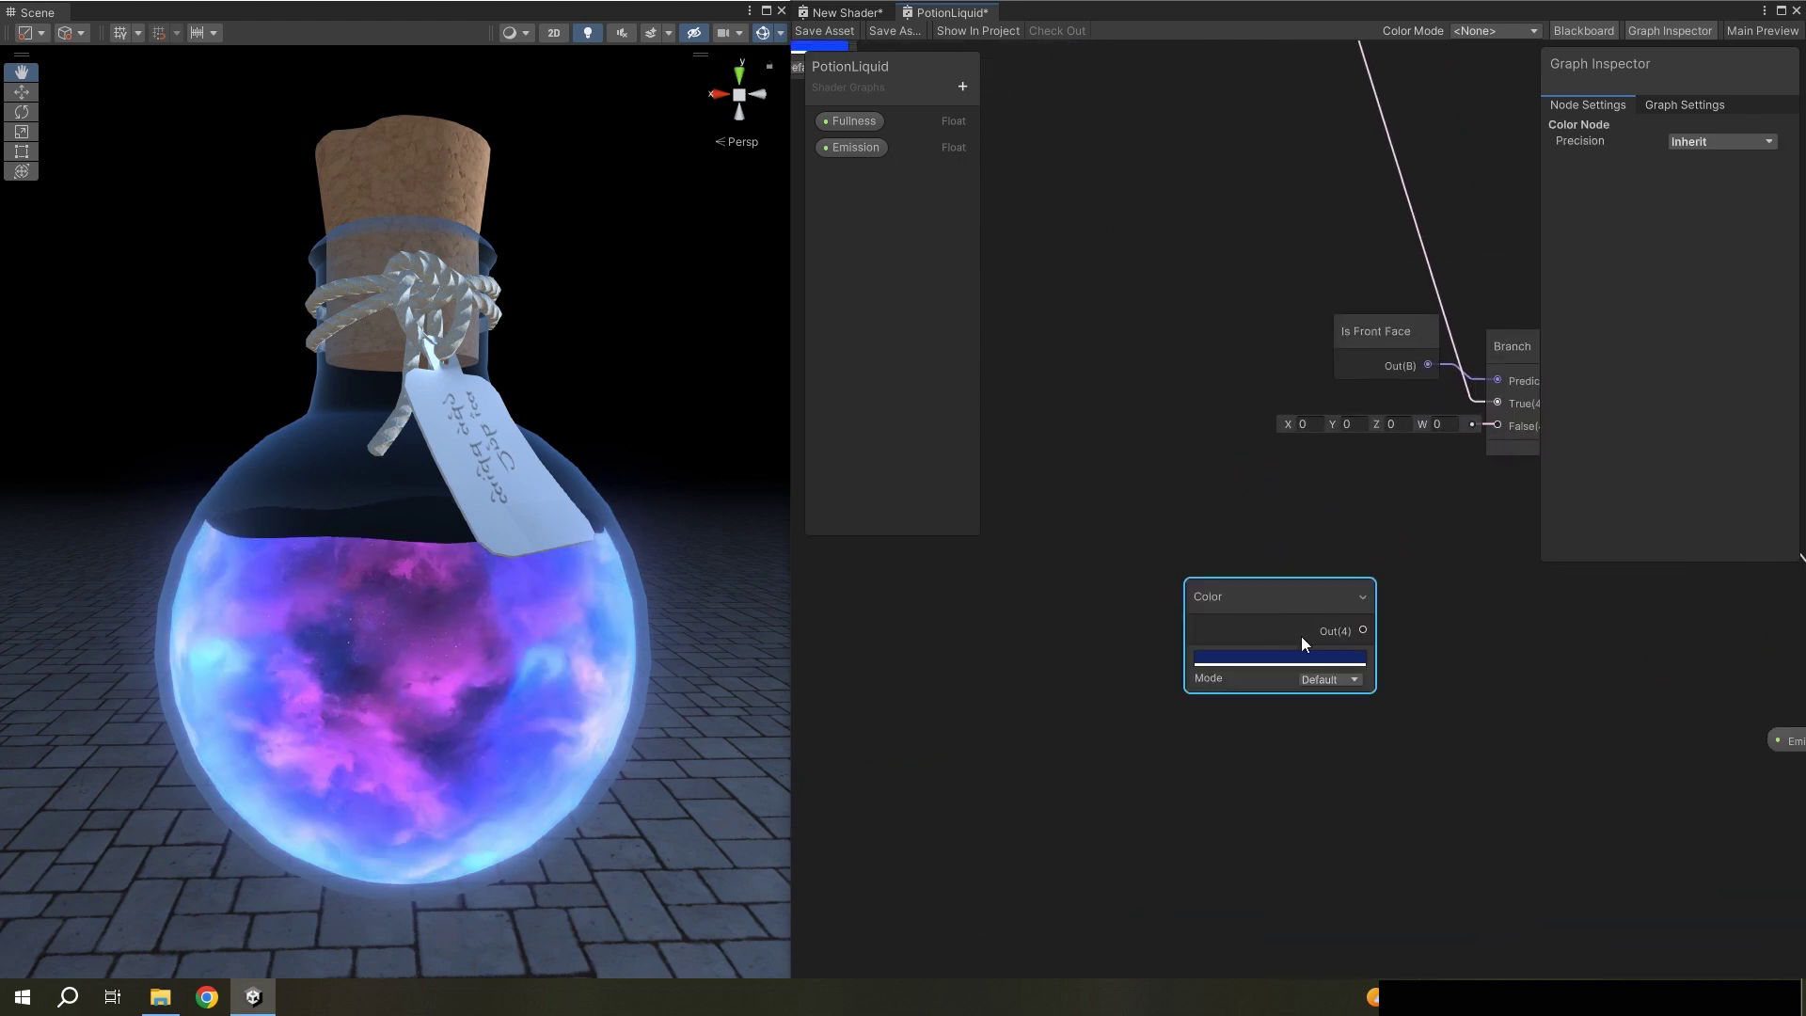
pyautogui.moveTo(1360, 630); pyautogui.dragTo(1494, 428)
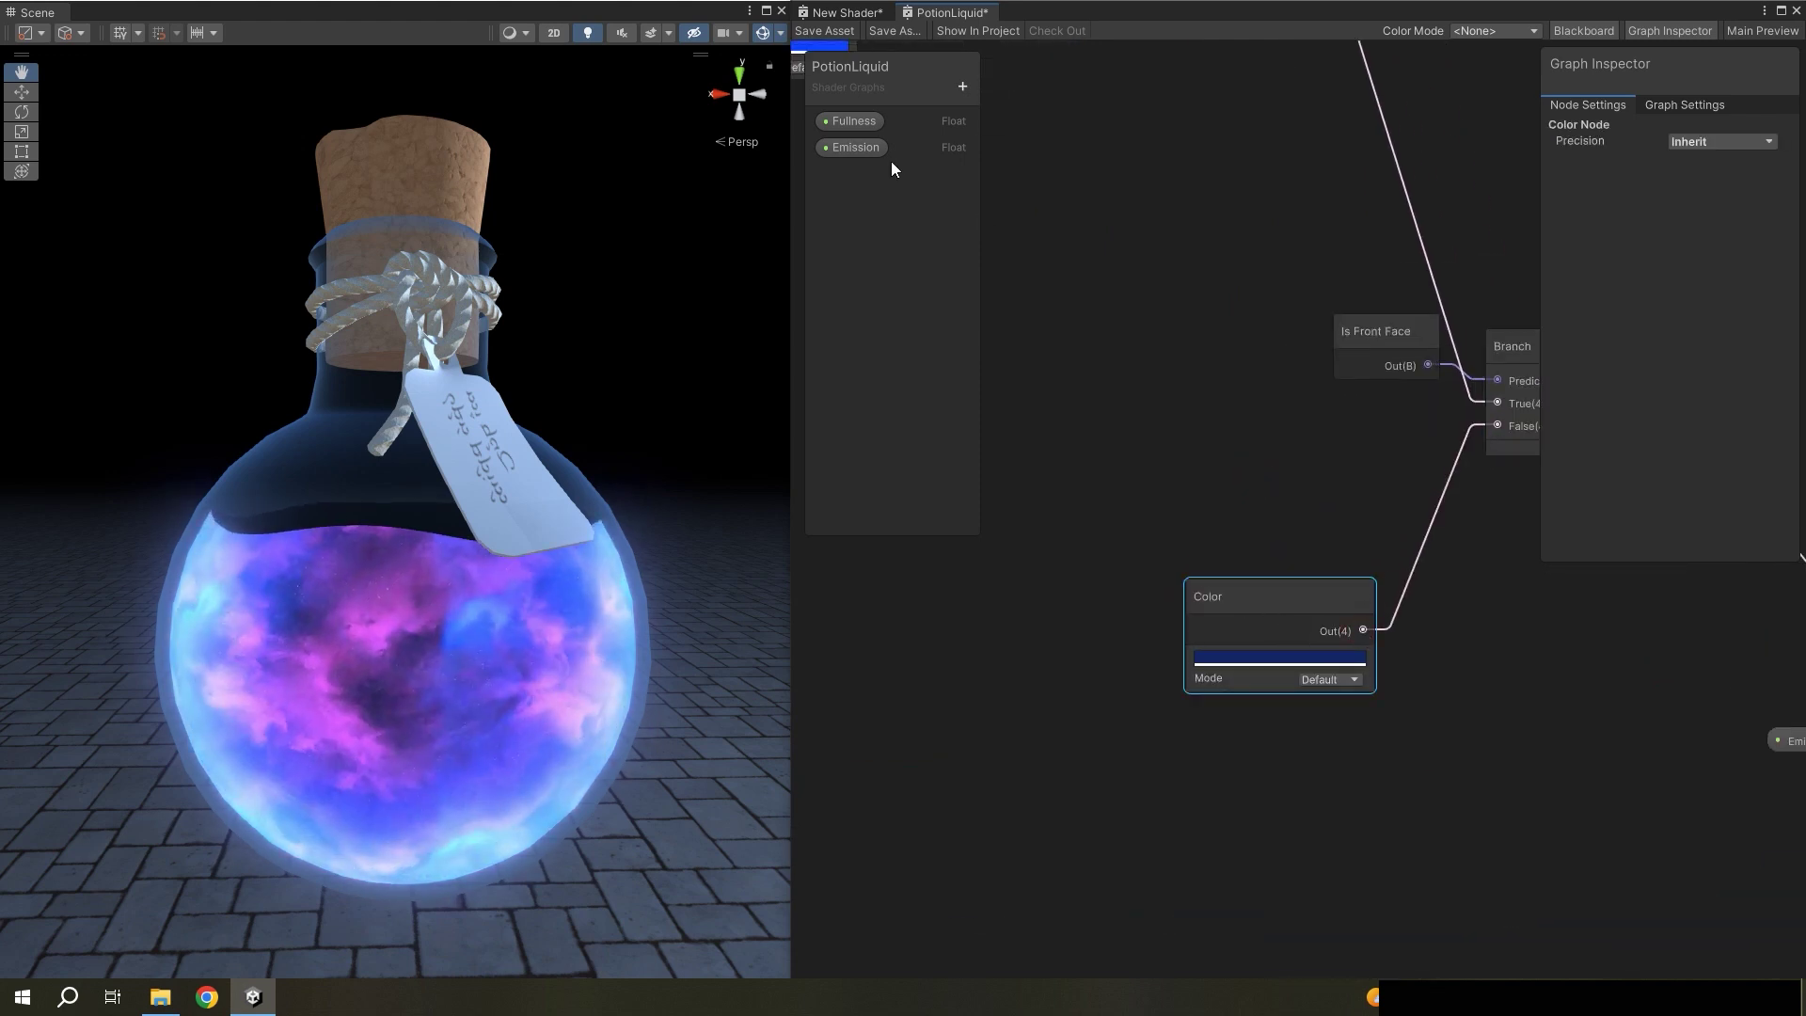
pyautogui.click(832, 33)
pyautogui.moveTo(596, 610)
pyautogui.keyDown('alt'); pyautogui.mouseDown()
pyautogui.moveTo(563, 524)
pyautogui.moveTo(616, 664)
pyautogui.mouseUp(); pyautogui.keyUp('alt')
pyautogui.scroll(-2, 1290, 618)
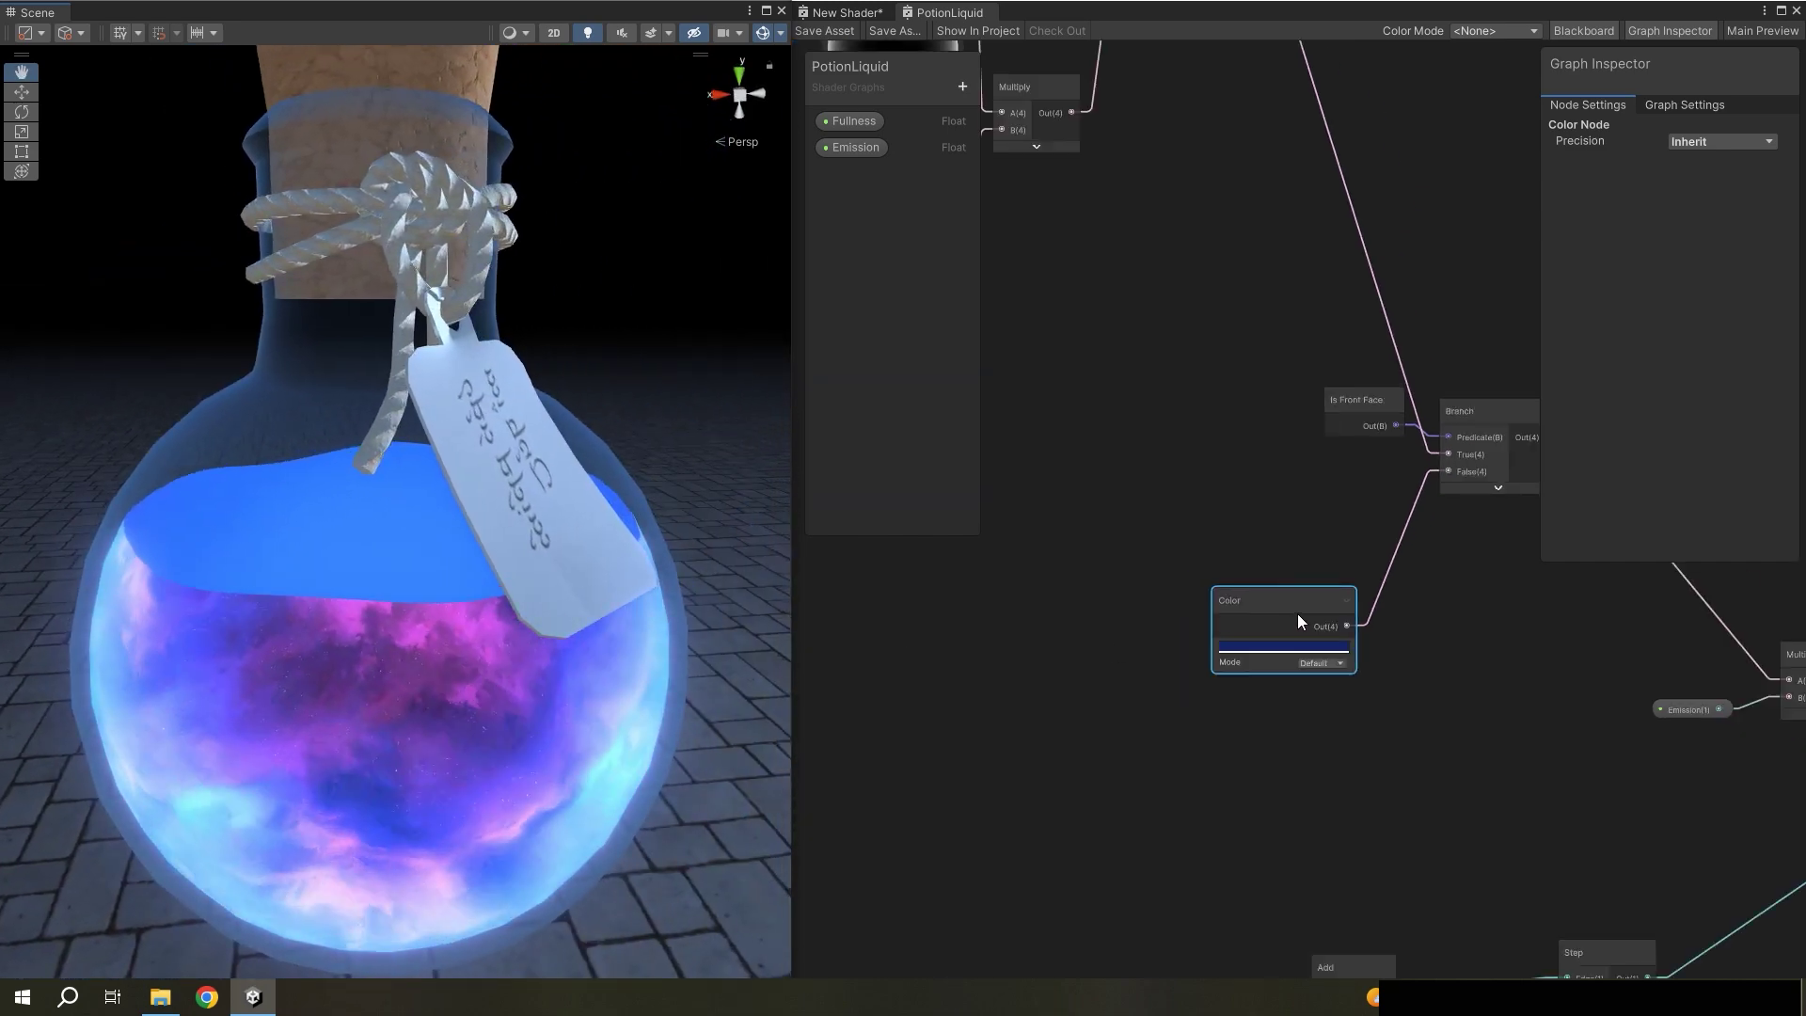
# - Insert an Add node between the blue Color and the Branch's False input
pyautogui.moveTo(1300, 617)
pyautogui.mouseDown()
pyautogui.moveTo(1157, 709)
pyautogui.moveTo(1320, 589)
pyautogui.mouseUp()
pyautogui.write('add')
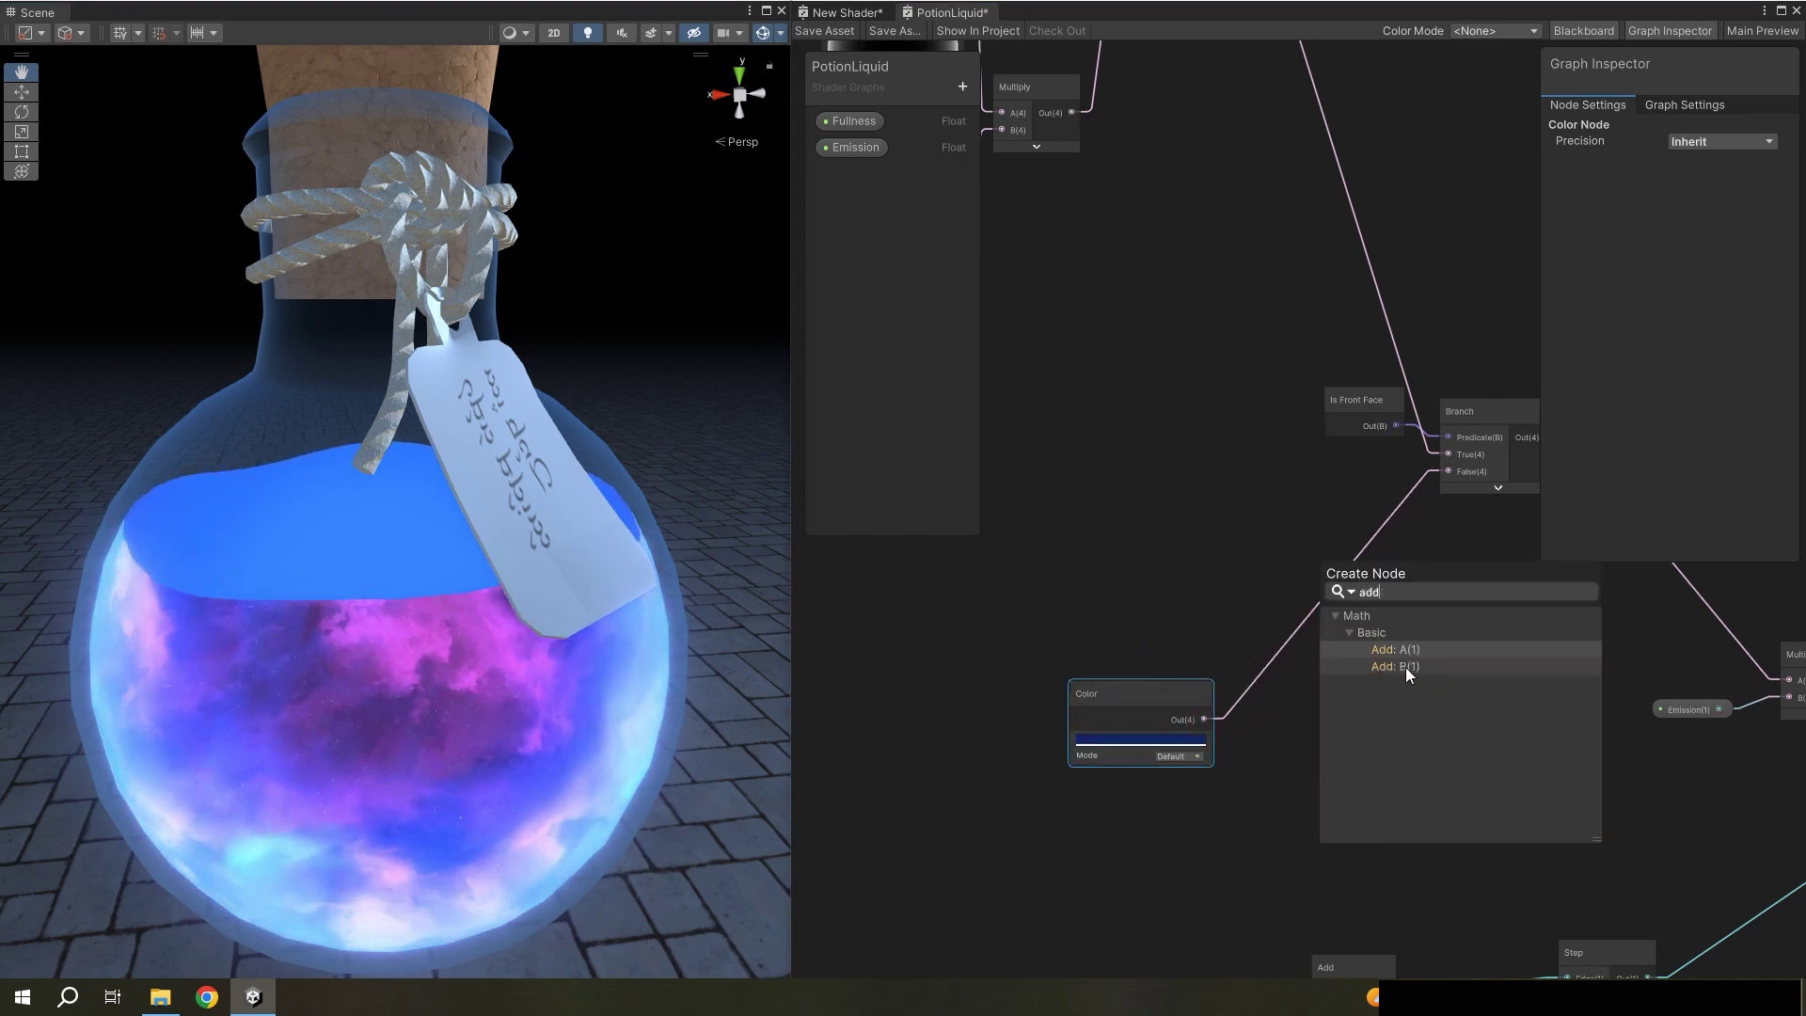
pyautogui.click(1407, 651)
pyautogui.click(1379, 640)
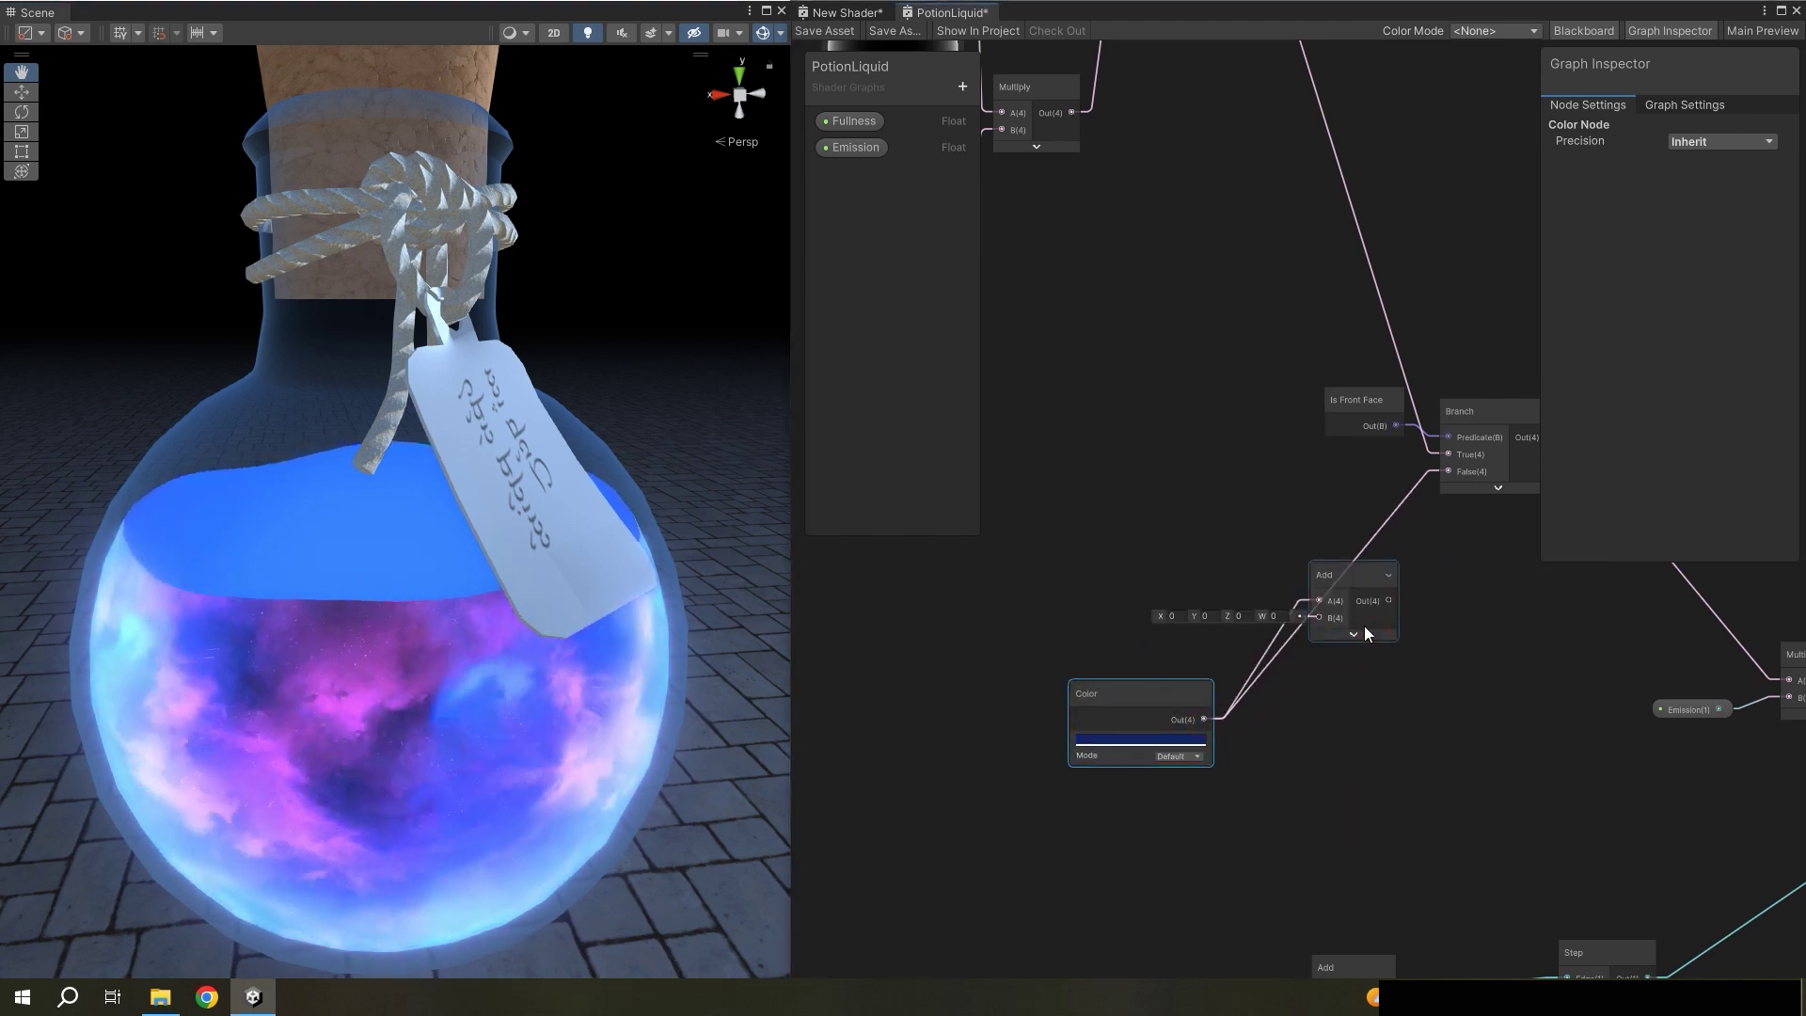
pyautogui.moveTo(1363, 623); pyautogui.dragTo(1449, 468)
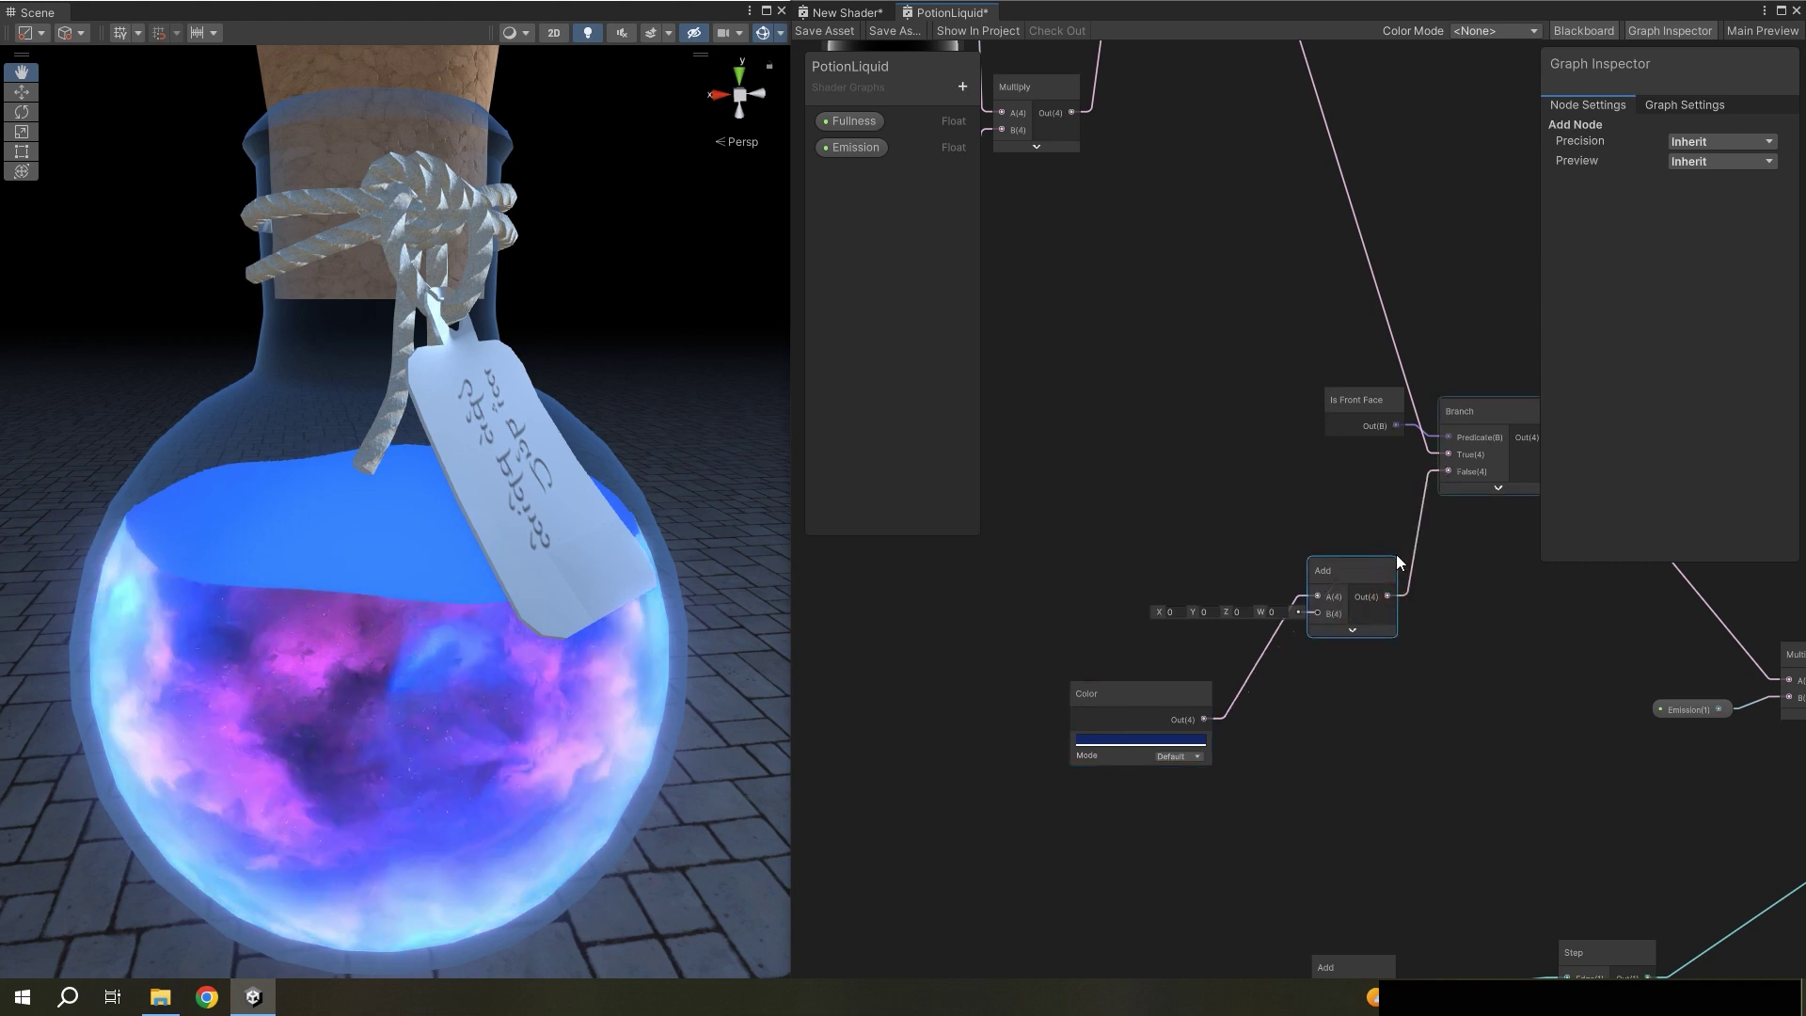
pyautogui.moveTo(1362, 594); pyautogui.dragTo(1371, 602)
# - Create a Sample Texture 2D node feeding Add A, with the Color into Add B
pyautogui.click(1158, 488)
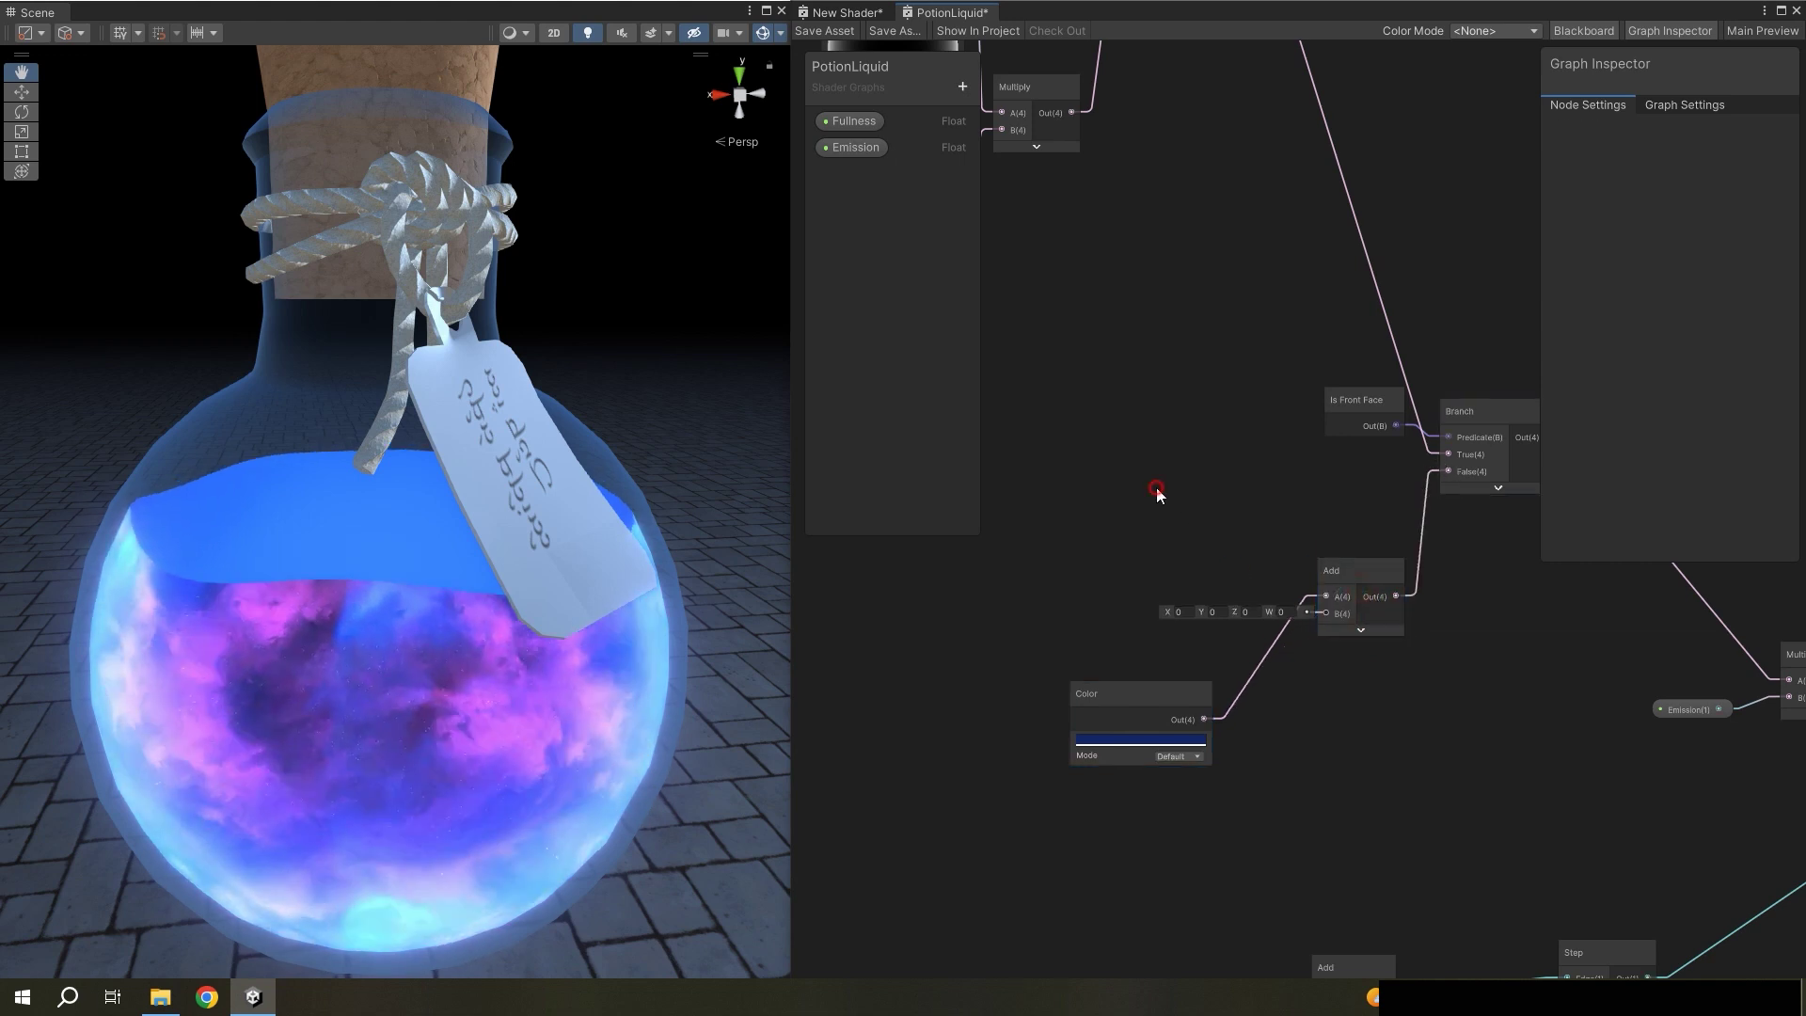
pyautogui.press('space')
pyautogui.write('sam')
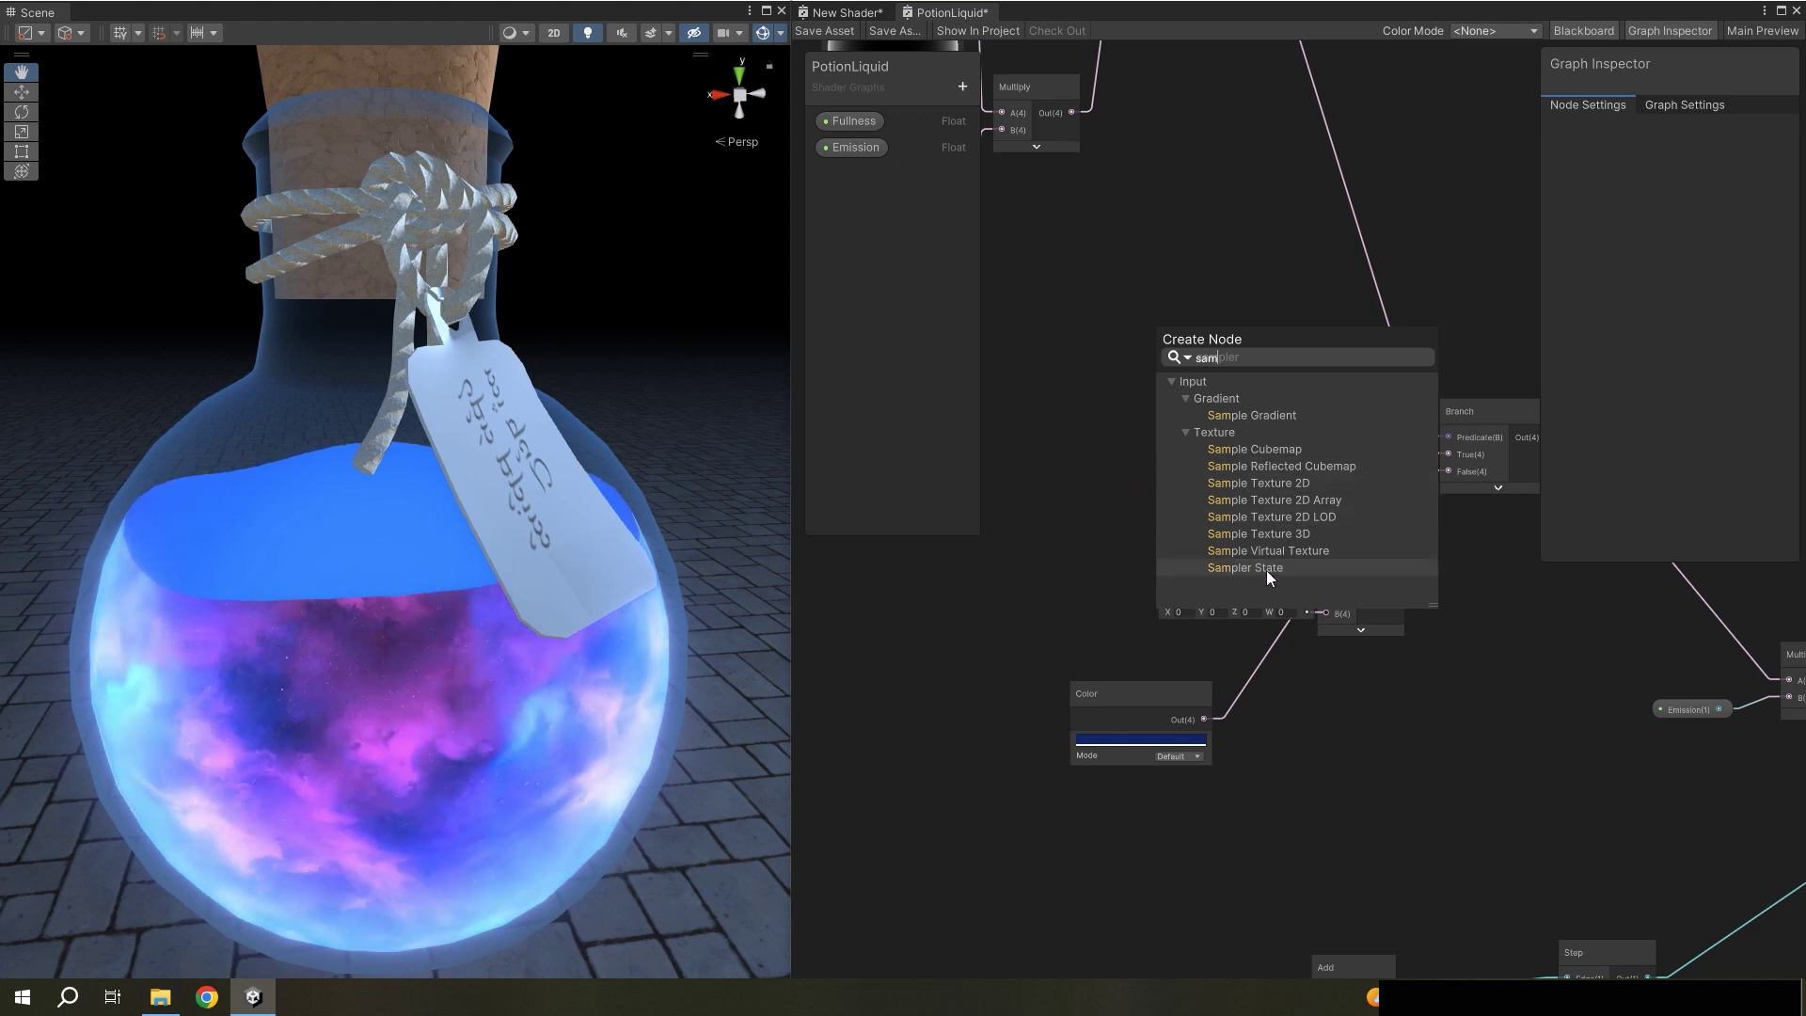
pyautogui.click(1313, 489)
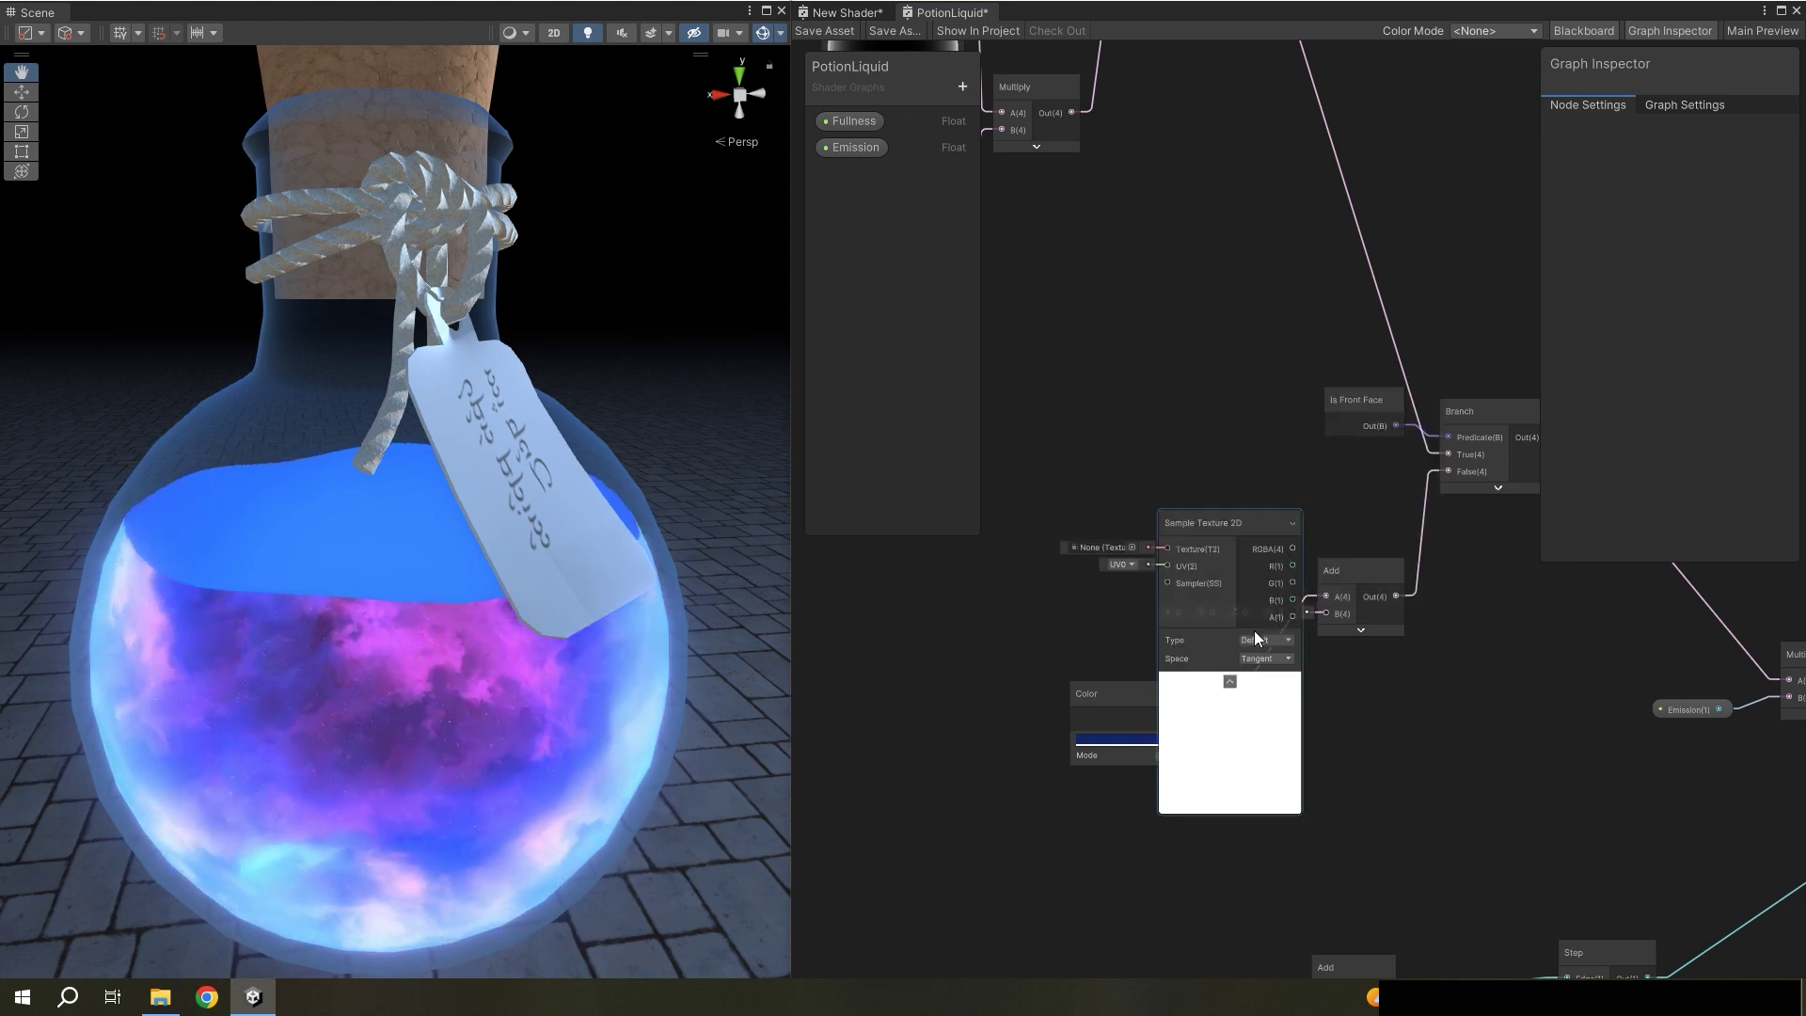
pyautogui.moveTo(1232, 586)
pyautogui.mouseDown()
pyautogui.moveTo(1143, 448)
pyautogui.moveTo(1301, 544)
pyautogui.moveTo(1329, 597)
pyautogui.mouseUp()
pyautogui.moveTo(1205, 720)
pyautogui.mouseDown()
pyautogui.moveTo(1325, 656)
pyautogui.moveTo(1332, 614)
pyautogui.mouseUp()
pyautogui.moveTo(1222, 596); pyautogui.dragTo(1372, 692, button='middle')
# - Assign the Space2 texture to the sample, save, and view the potion up close
pyautogui.click(1196, 506)
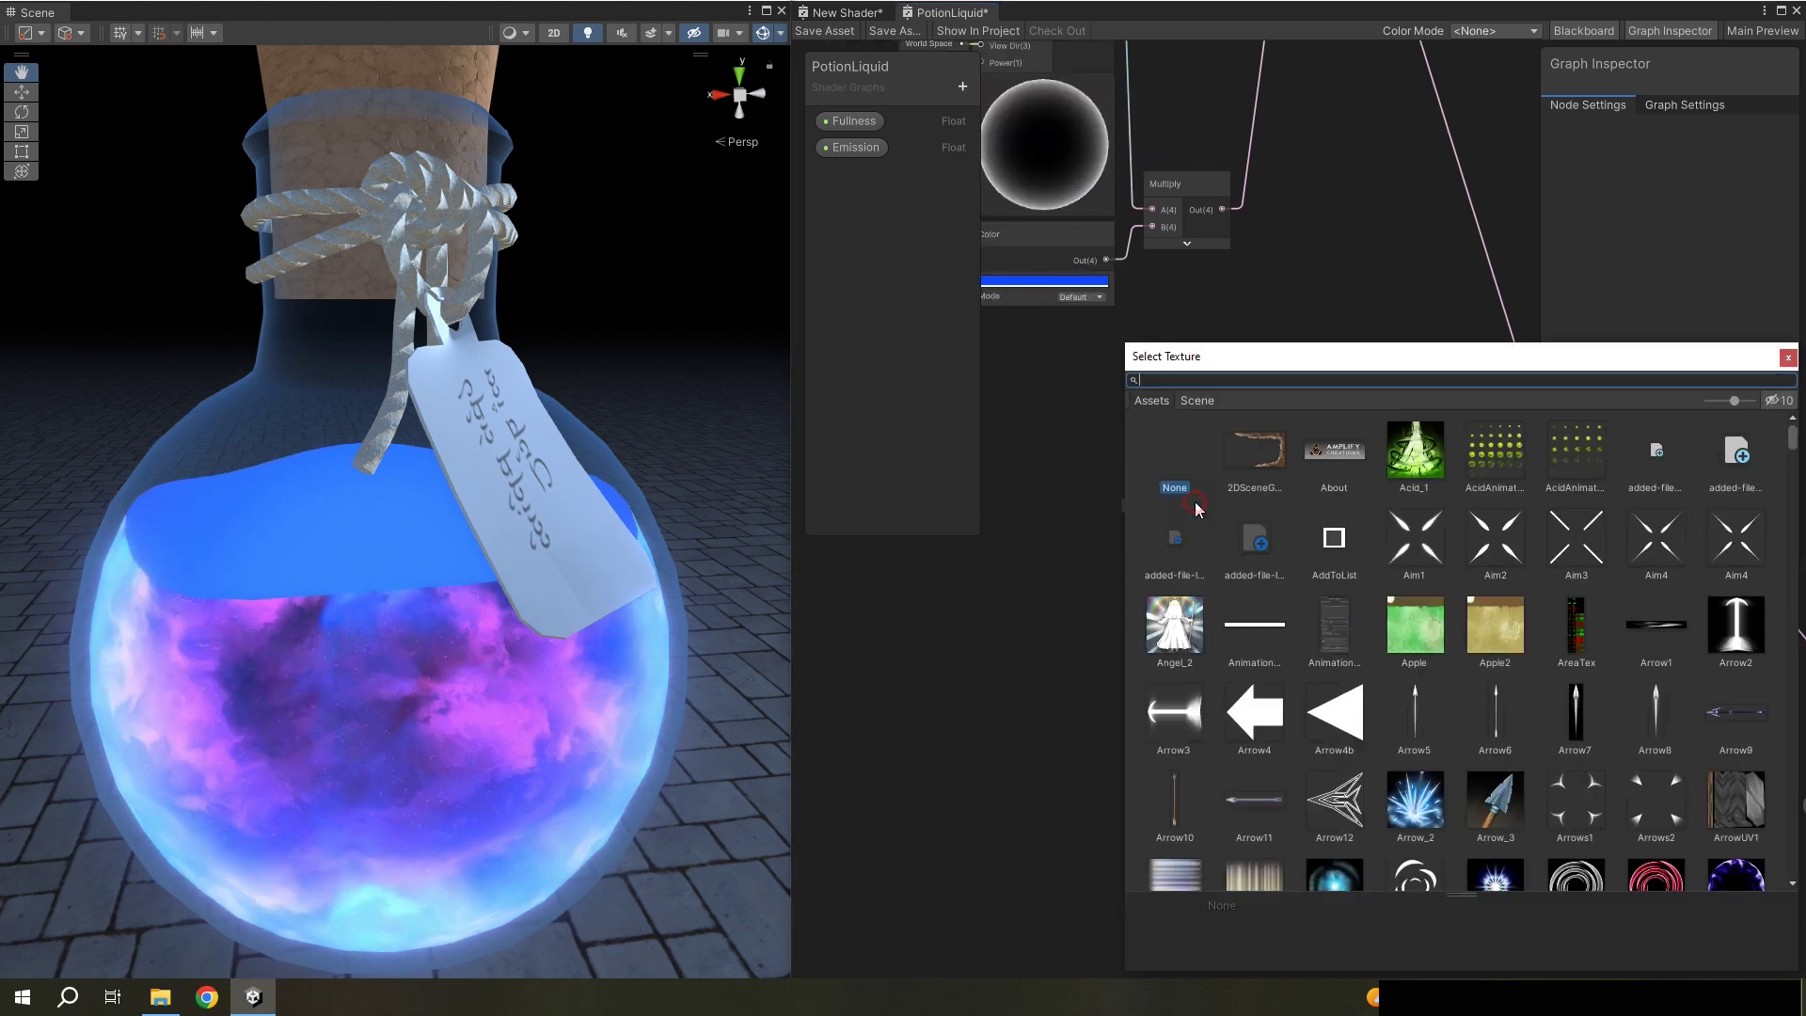
pyautogui.write('spac')
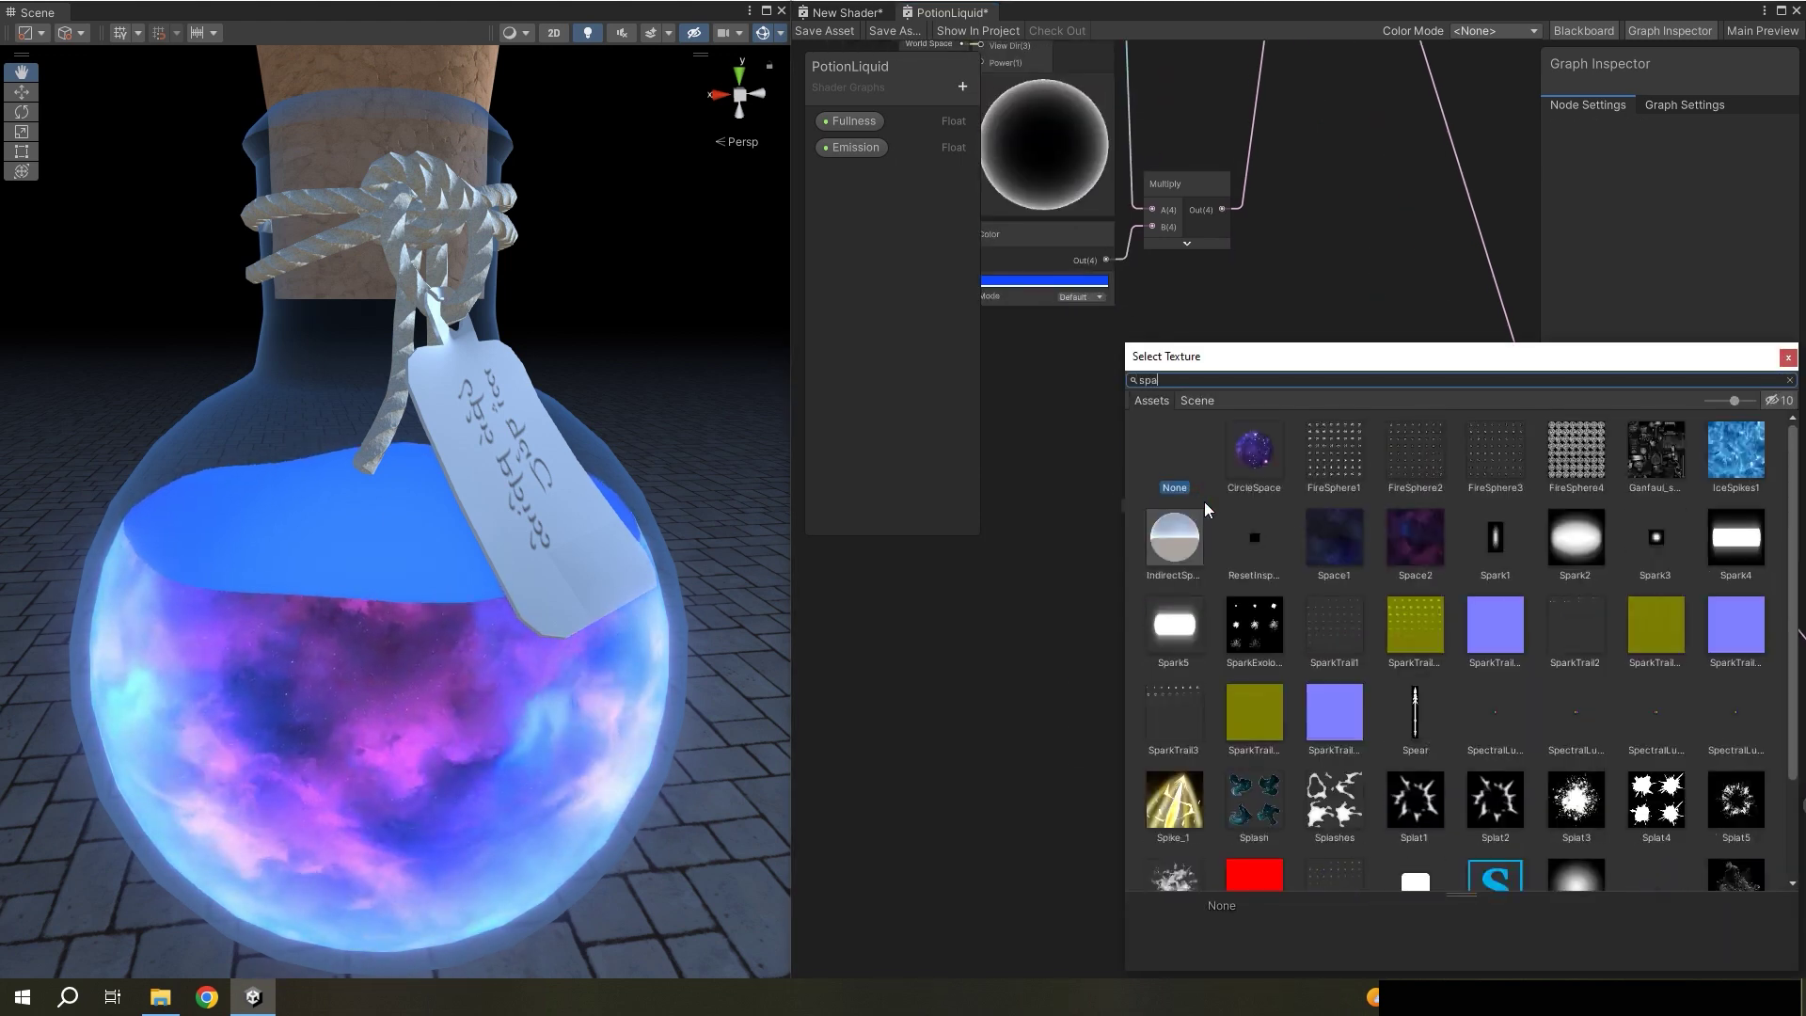
pyautogui.click(1387, 456)
pyautogui.click(1787, 356)
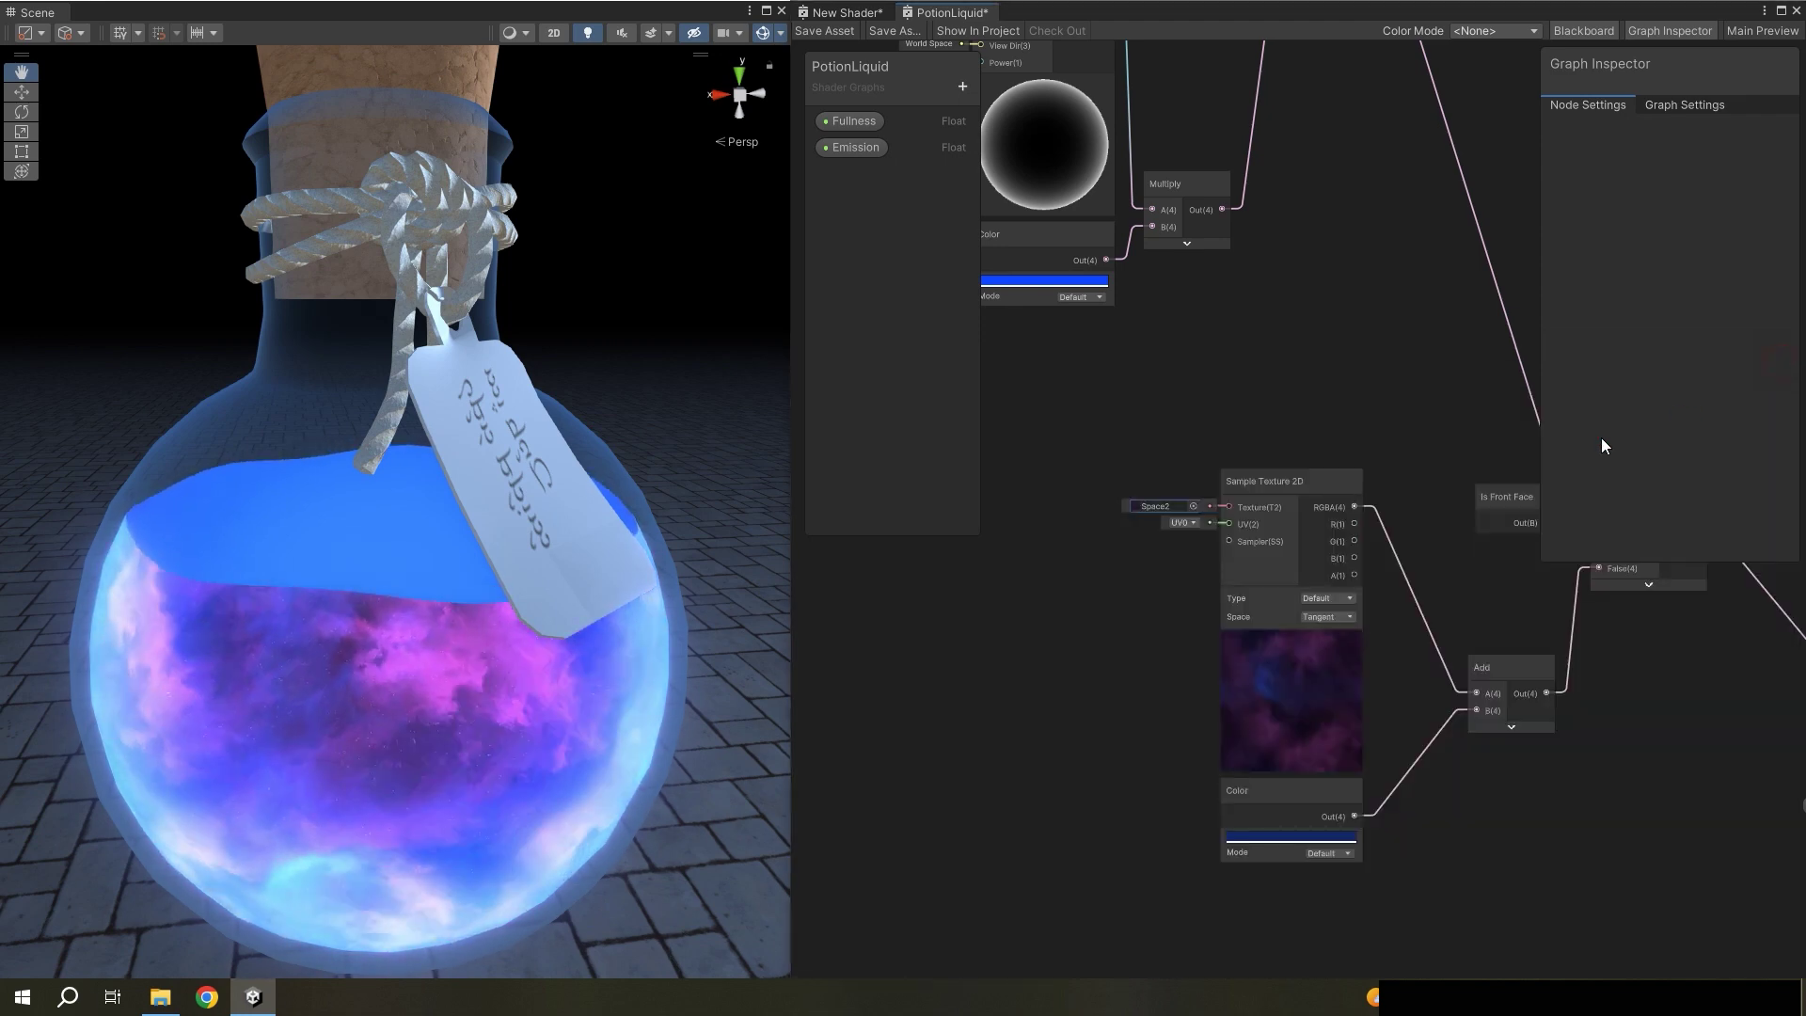
pyautogui.click(836, 31)
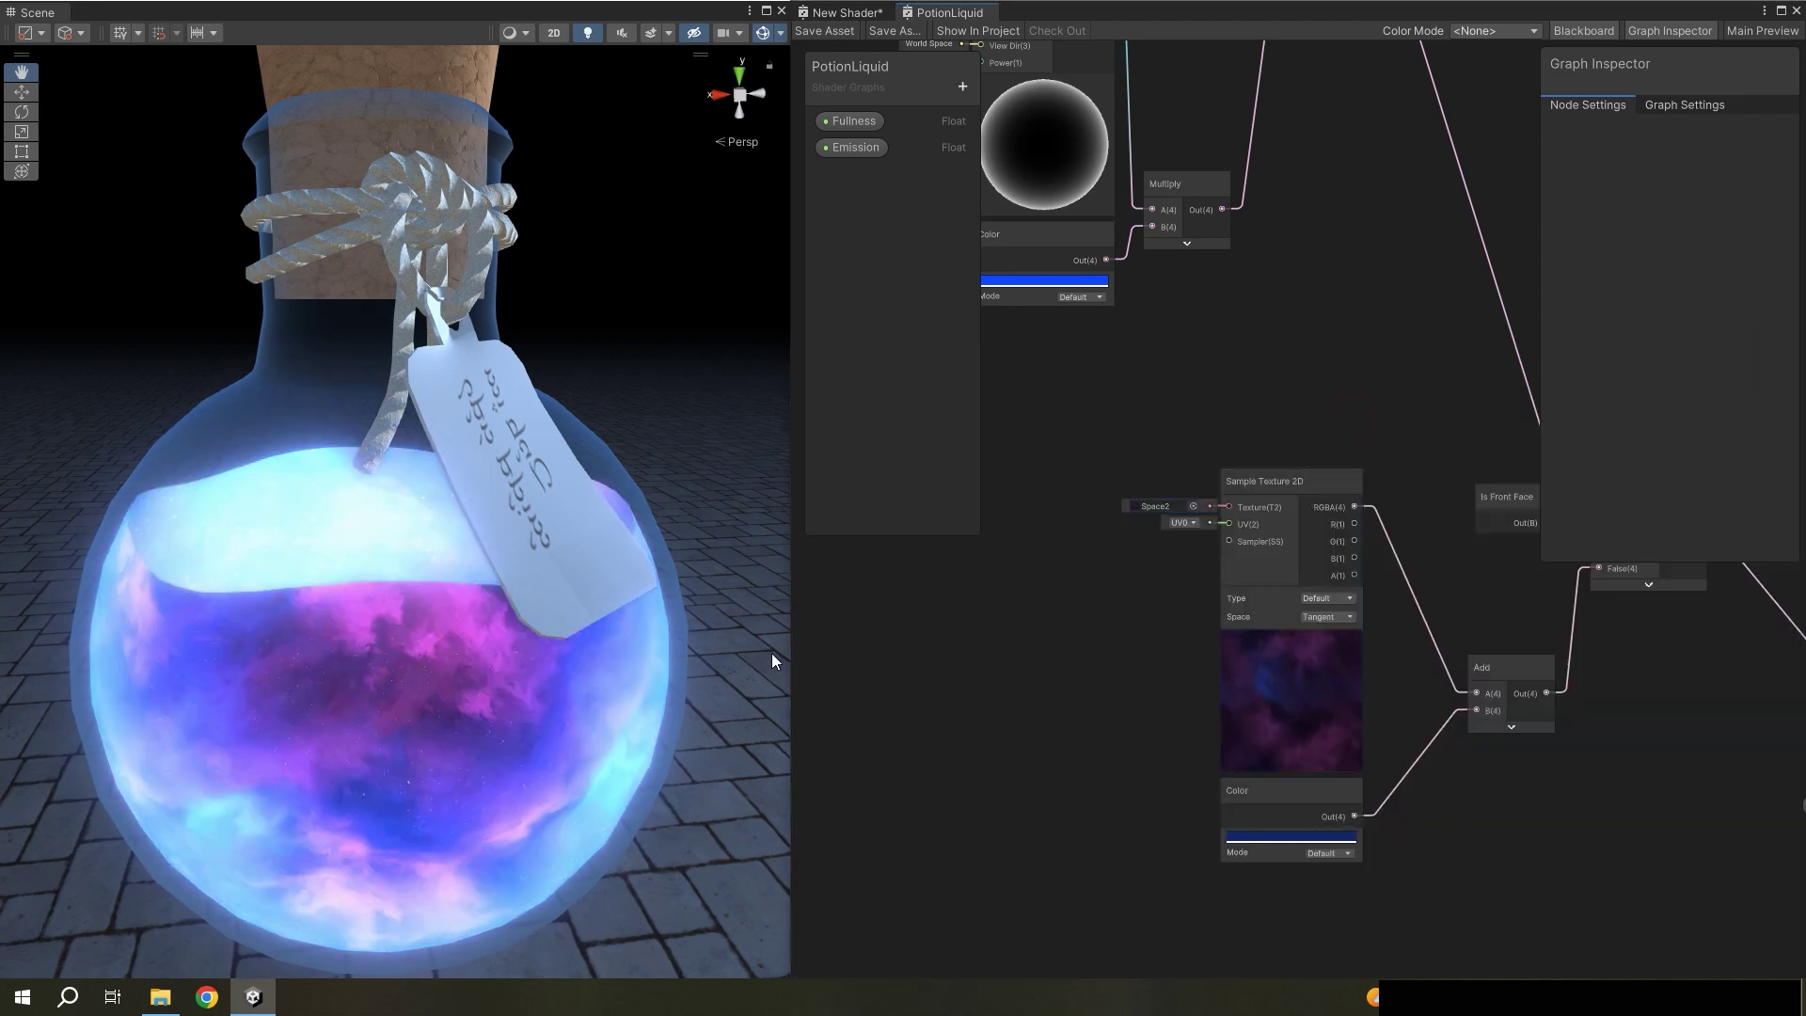
pyautogui.moveTo(775, 661)
pyautogui.mouseDown(button='right')
pyautogui.moveTo(712, 661)
pyautogui.moveTo(747, 718)
pyautogui.moveTo(646, 697)
pyautogui.moveTo(713, 717)
pyautogui.moveTo(720, 663)
pyautogui.mouseUp(button='right')
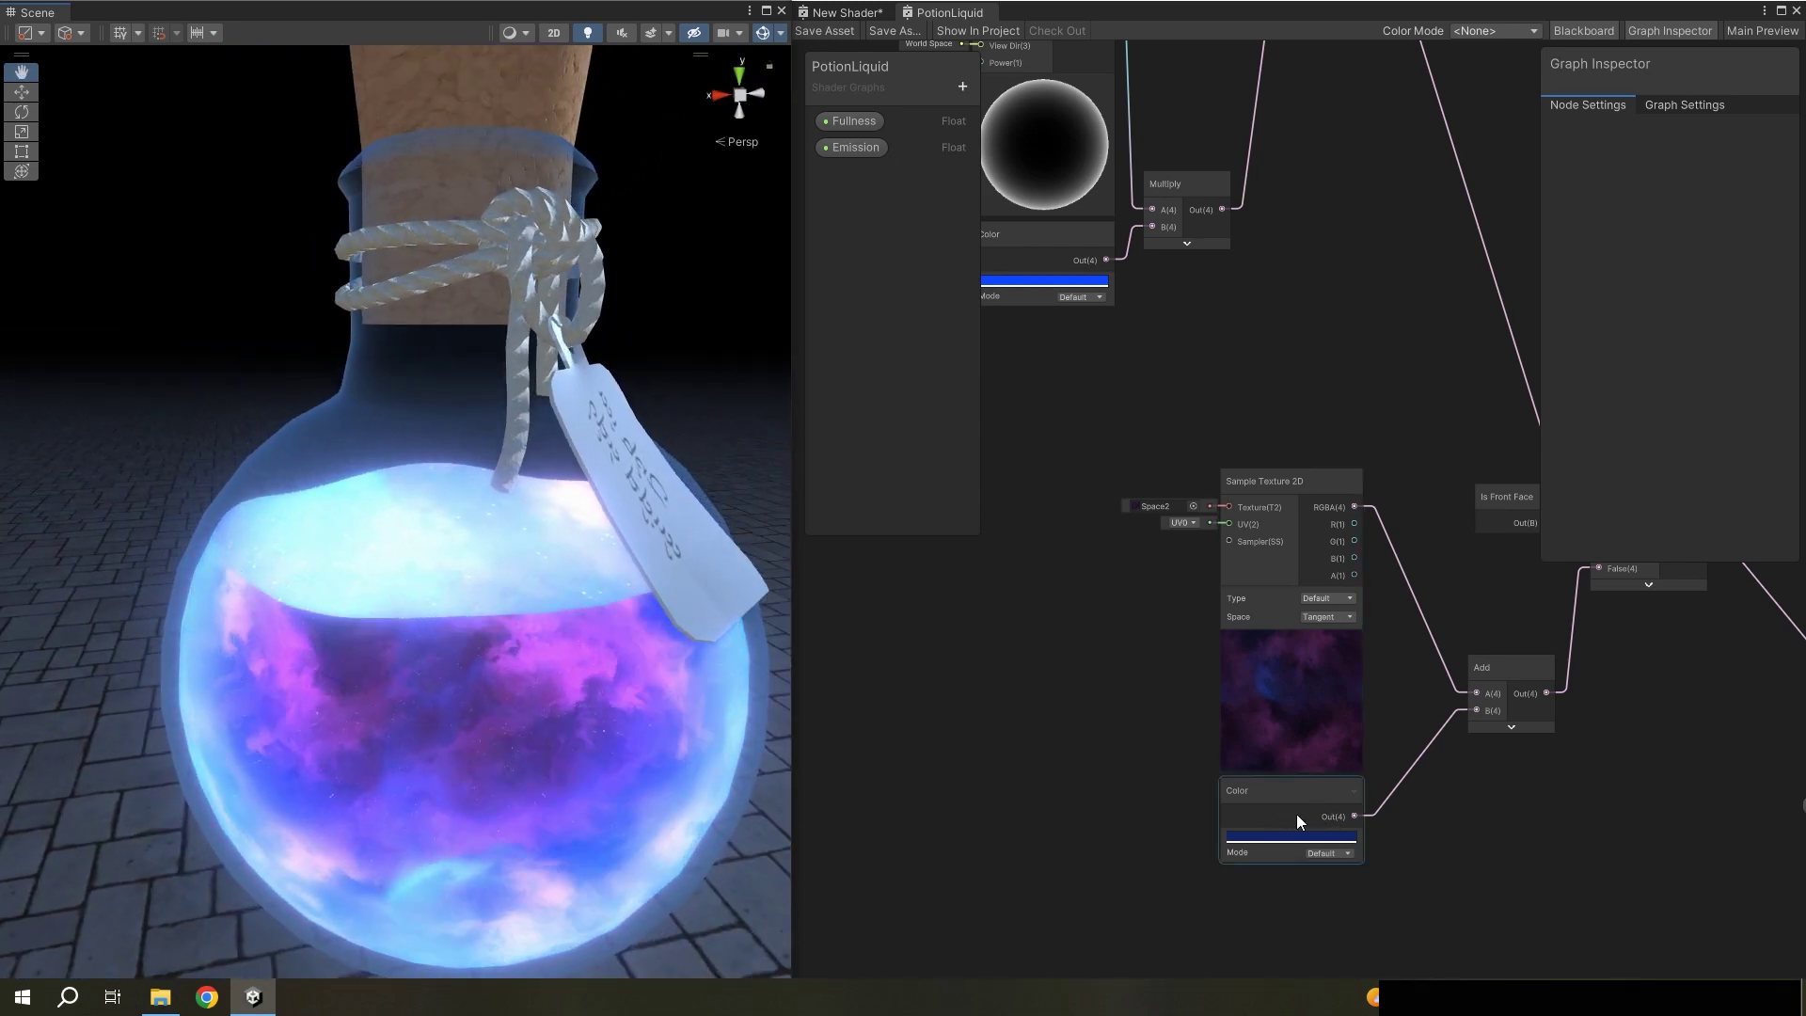
pyautogui.moveTo(677, 685); pyautogui.dragTo(634, 679, button='right')
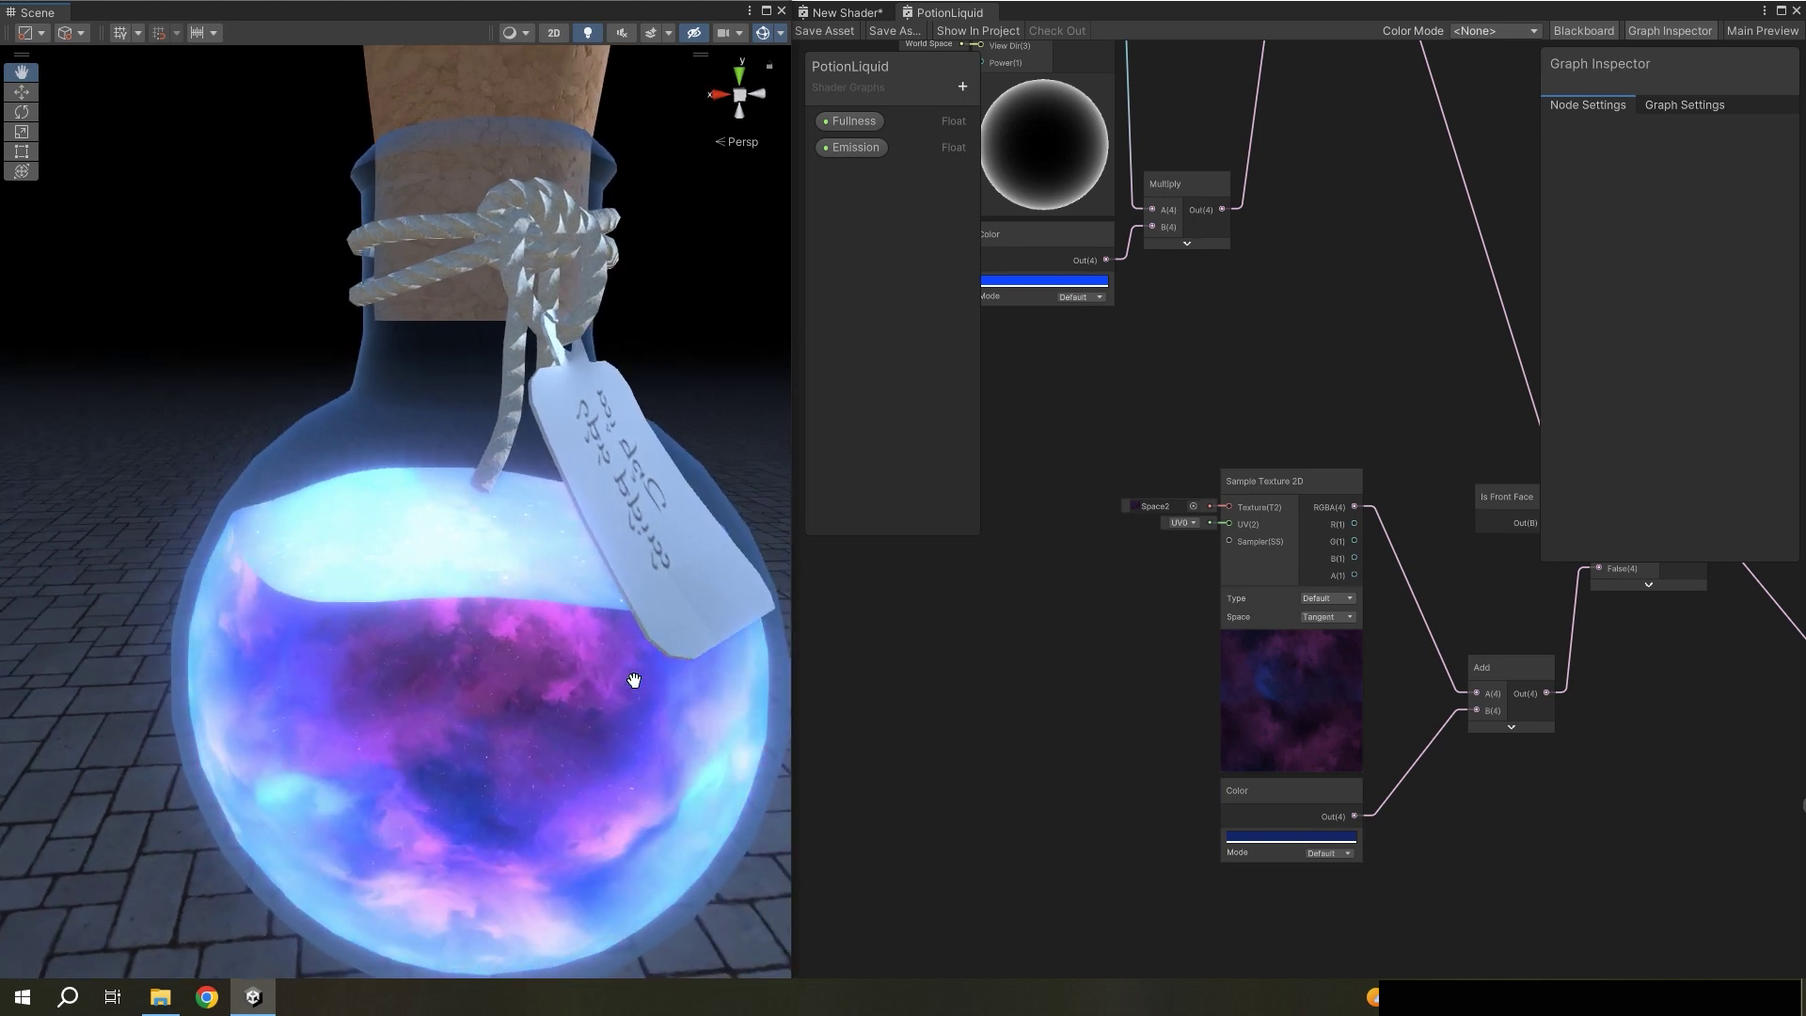
pyautogui.moveTo(1102, 743); pyautogui.dragTo(1154, 692, button='middle')
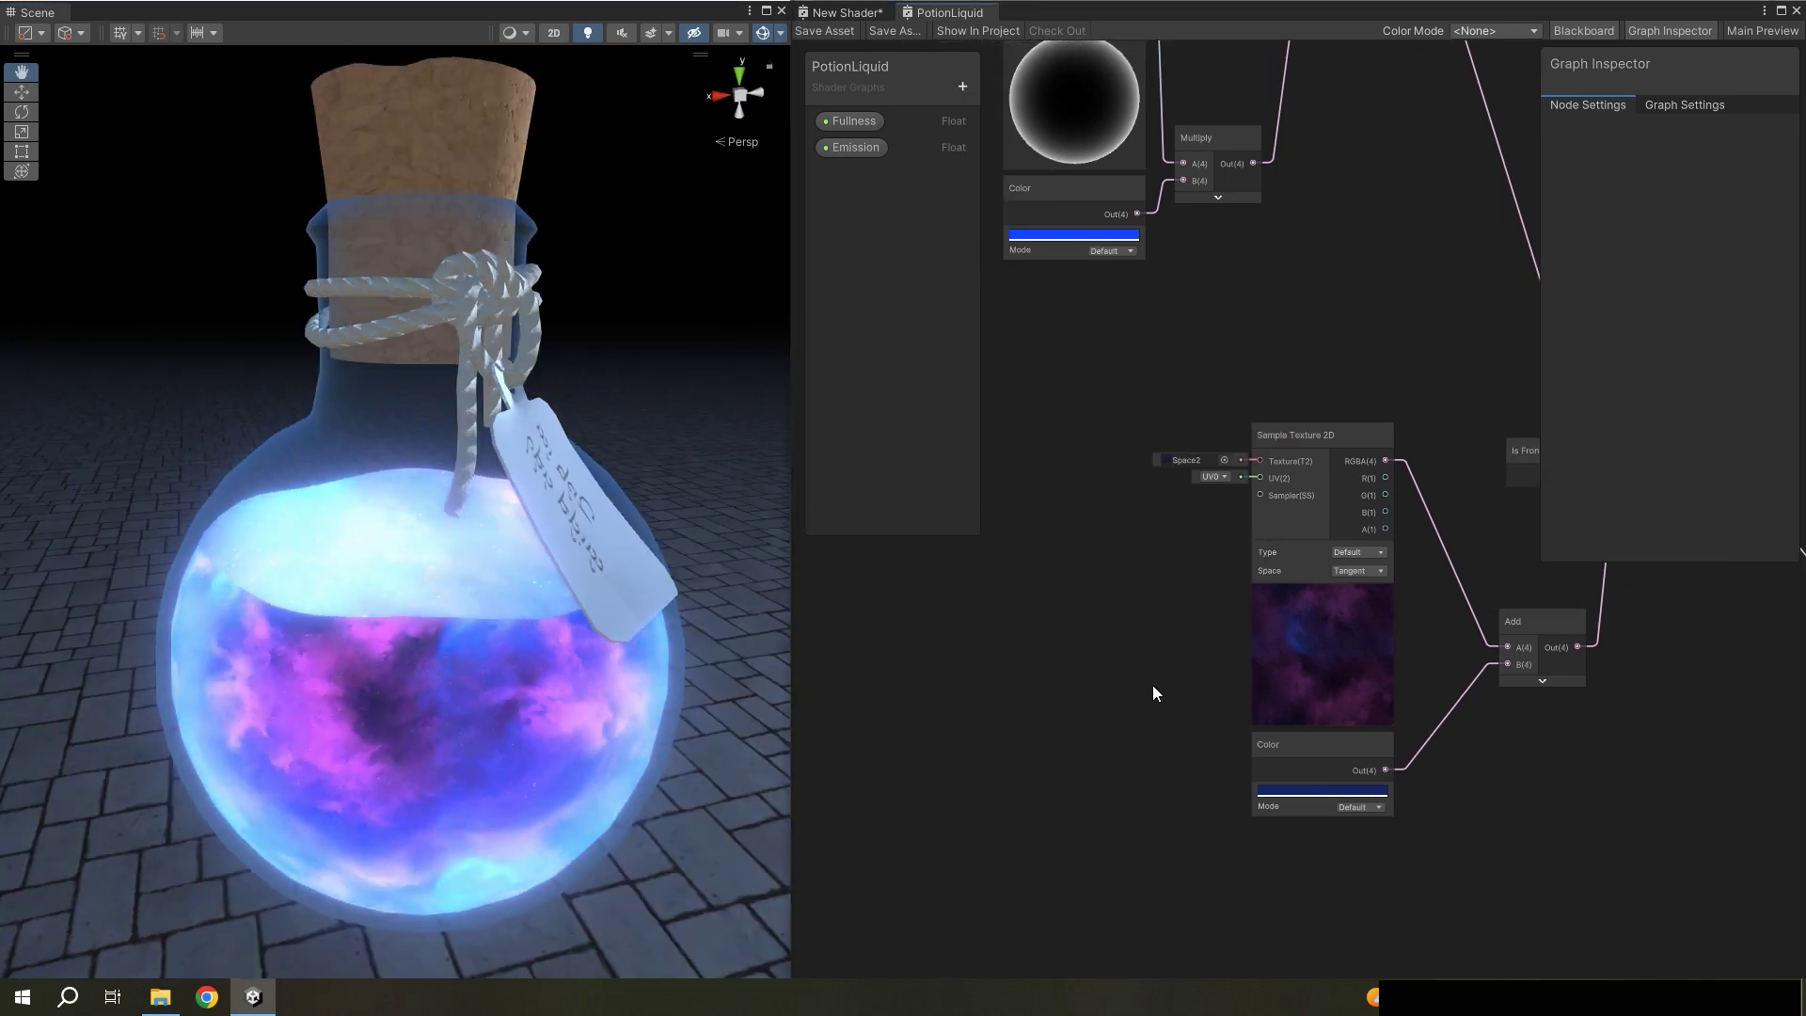
# - Add a Screen Position node and connect it to the Space2 texture's UV
pyautogui.moveTo(1232, 603); pyautogui.dragTo(1315, 524, button='middle')
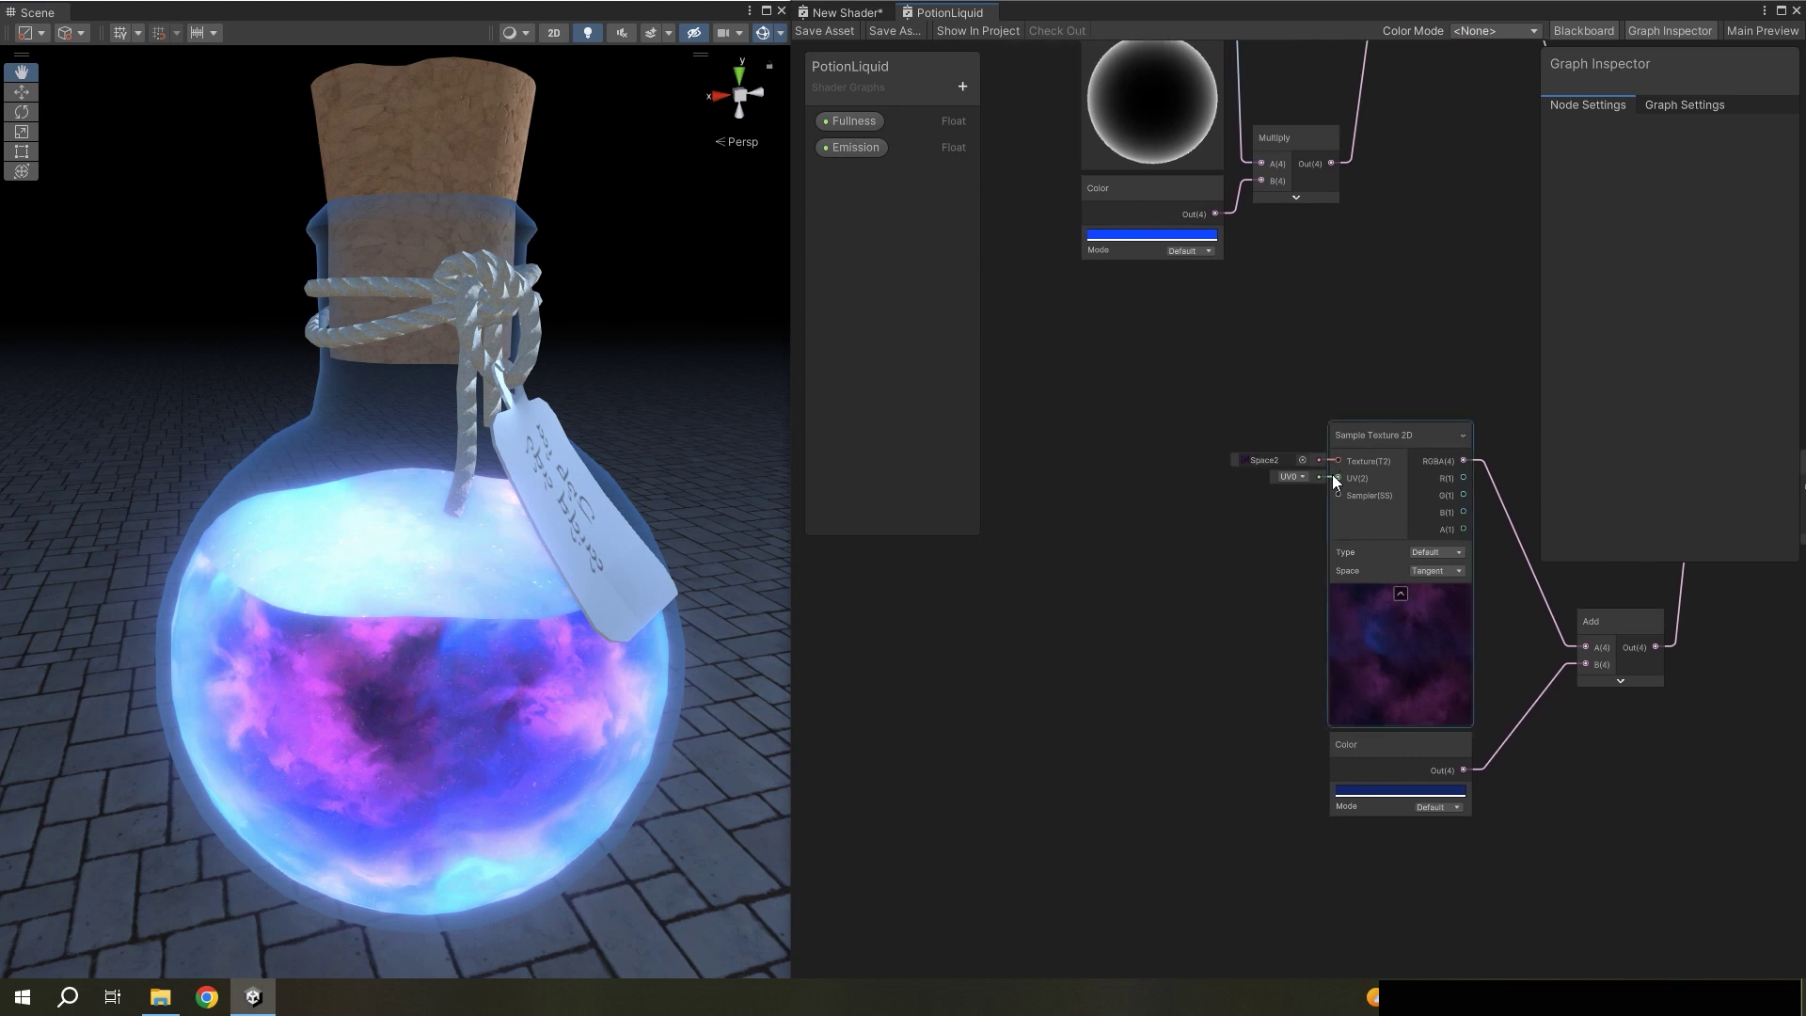
pyautogui.press('space')
pyautogui.write('s')
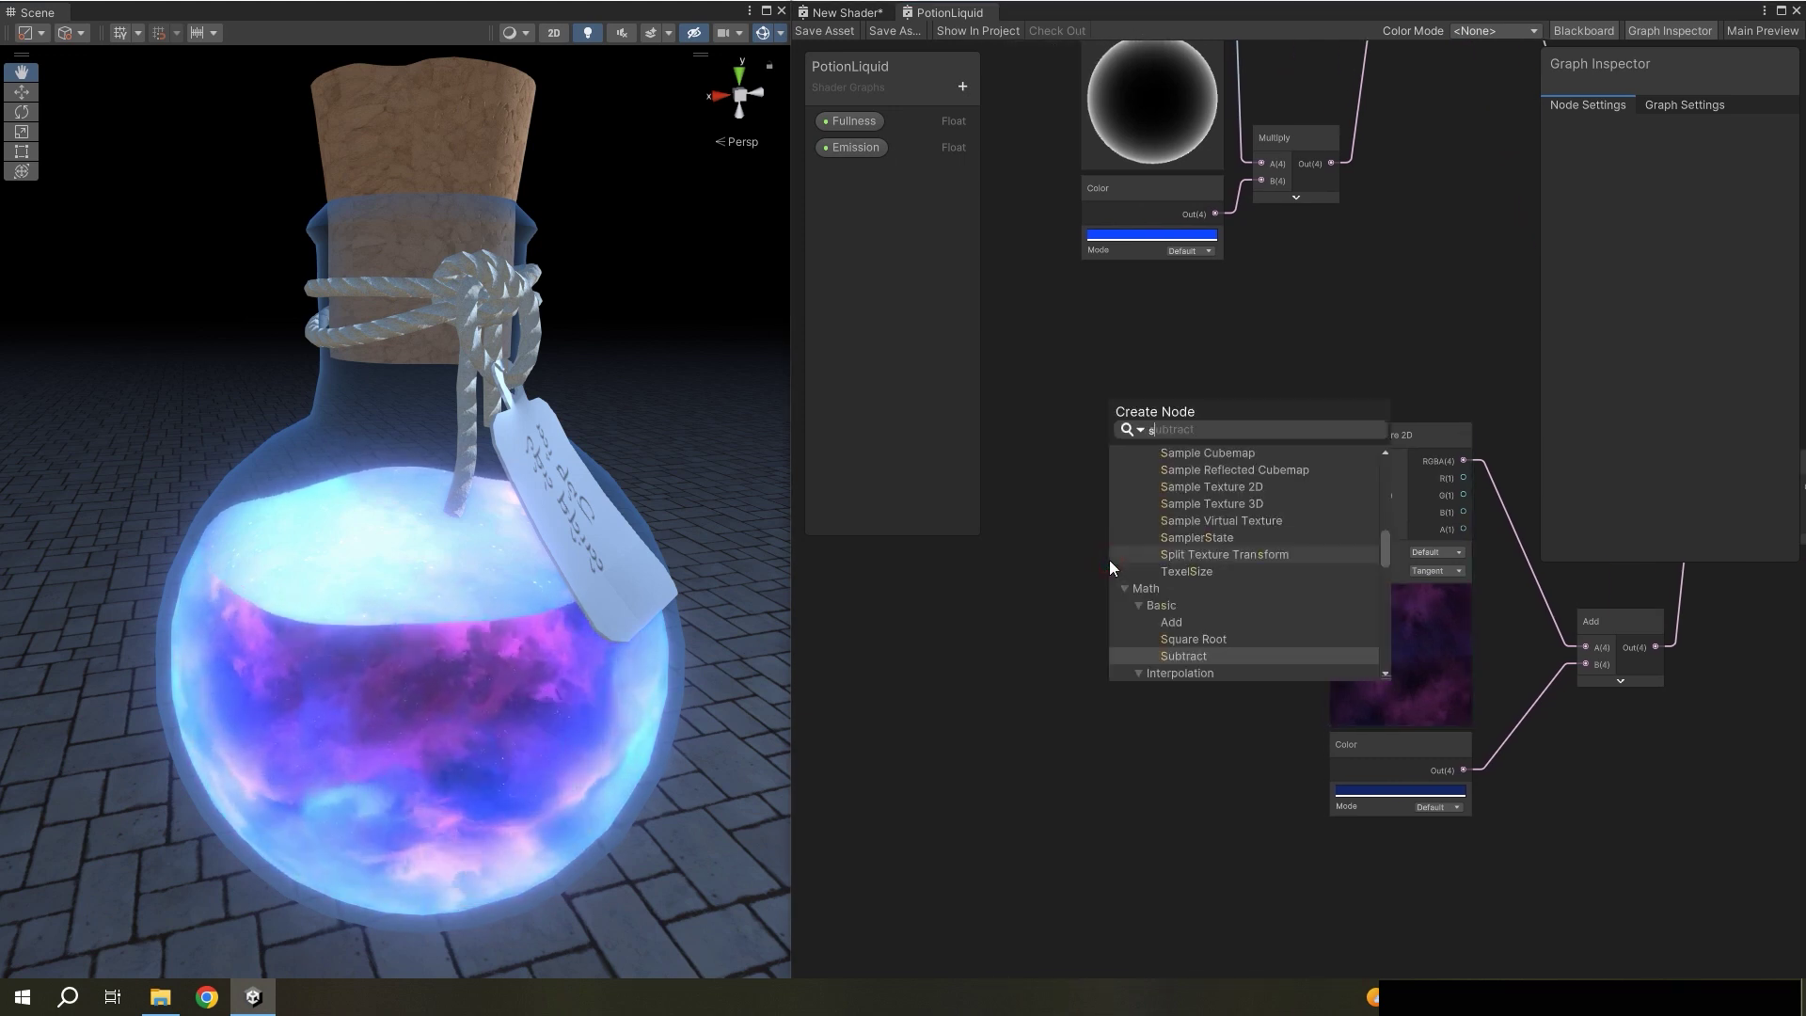
pyautogui.write('creen')
pyautogui.click(1205, 529)
pyautogui.moveTo(1181, 590)
pyautogui.mouseDown()
pyautogui.moveTo(984, 448)
pyautogui.moveTo(1011, 439)
pyautogui.mouseUp()
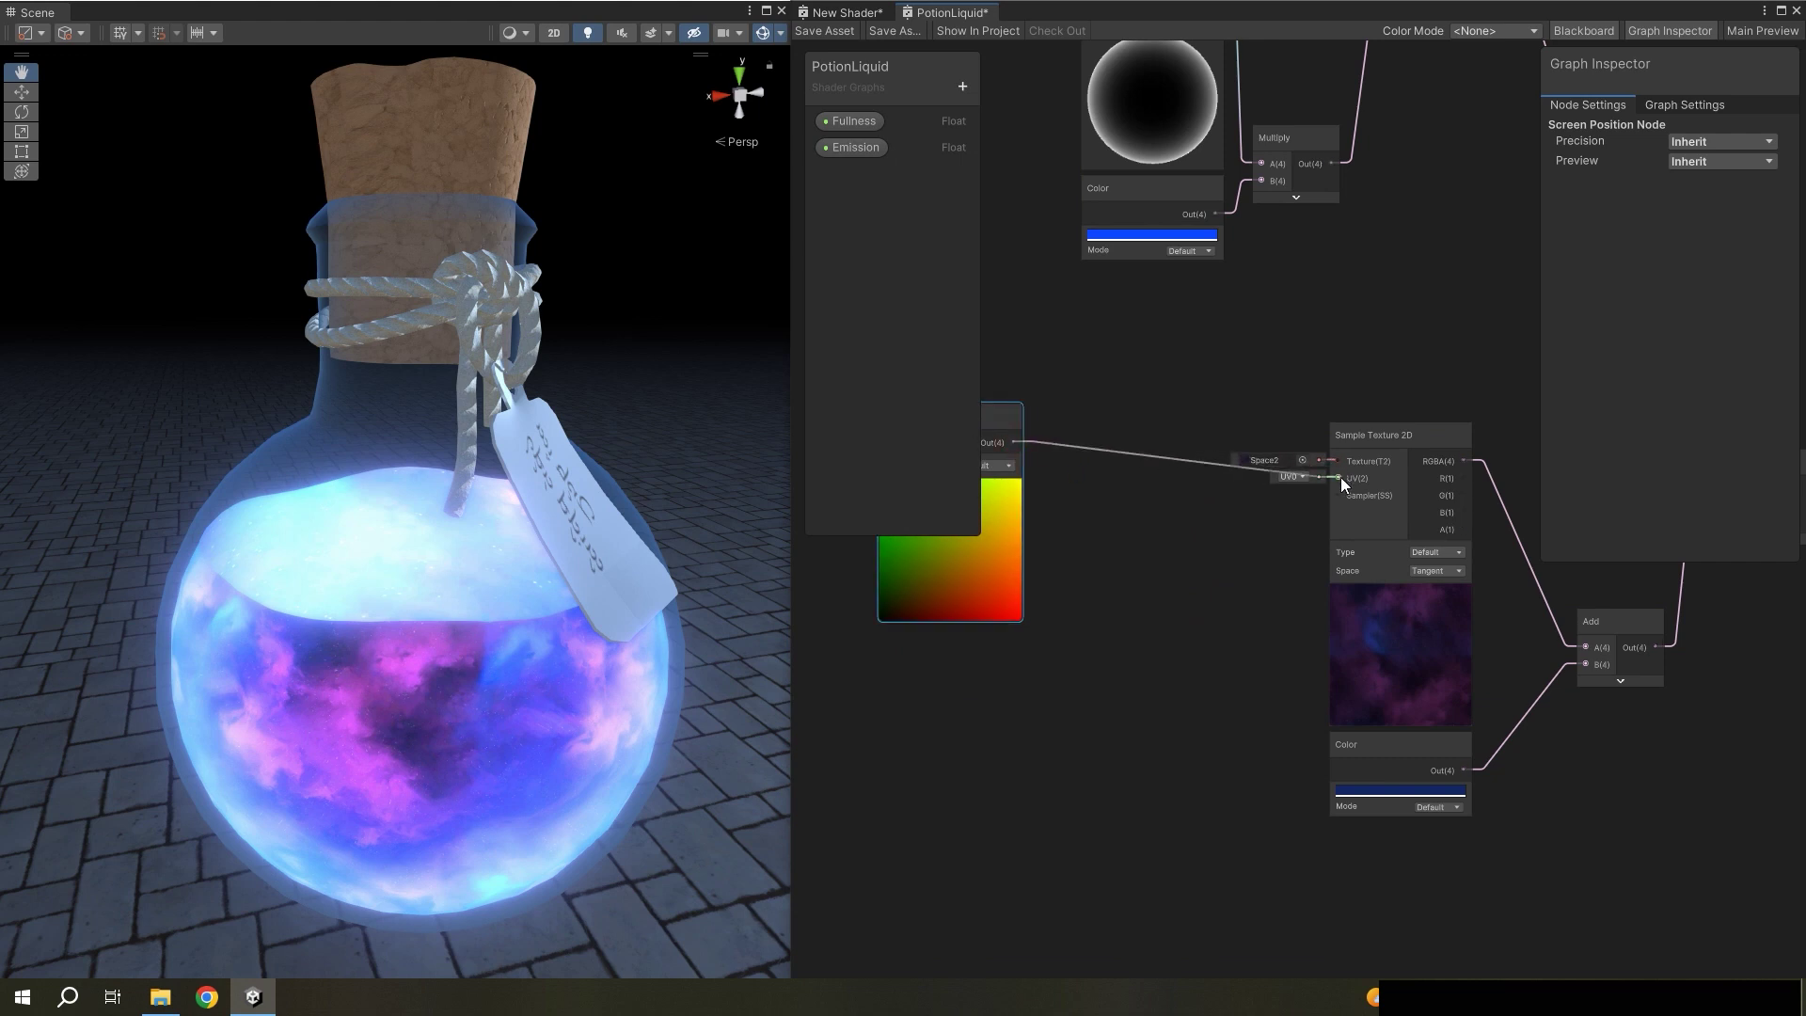
pyautogui.moveTo(1328, 463); pyautogui.dragTo(1339, 477)
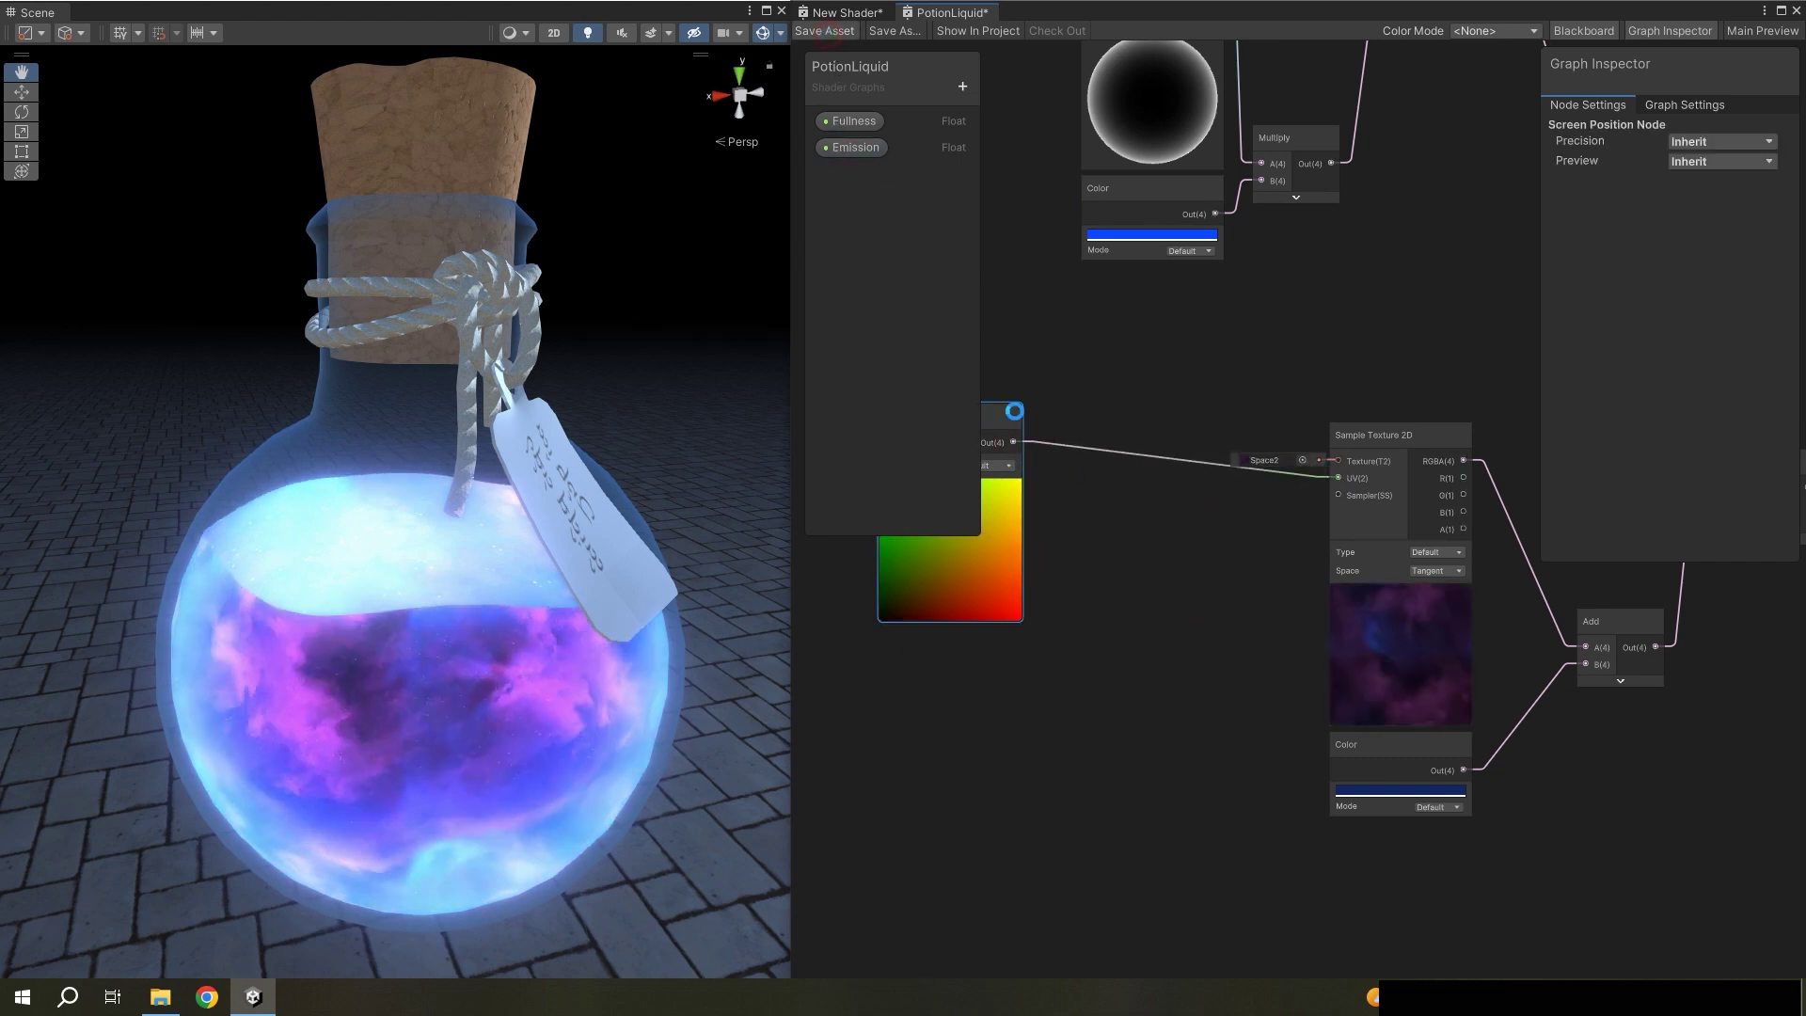
pyautogui.moveTo(1091, 645); pyautogui.dragTo(1198, 696, button='middle')
pyautogui.scroll(-2, 686, 671)
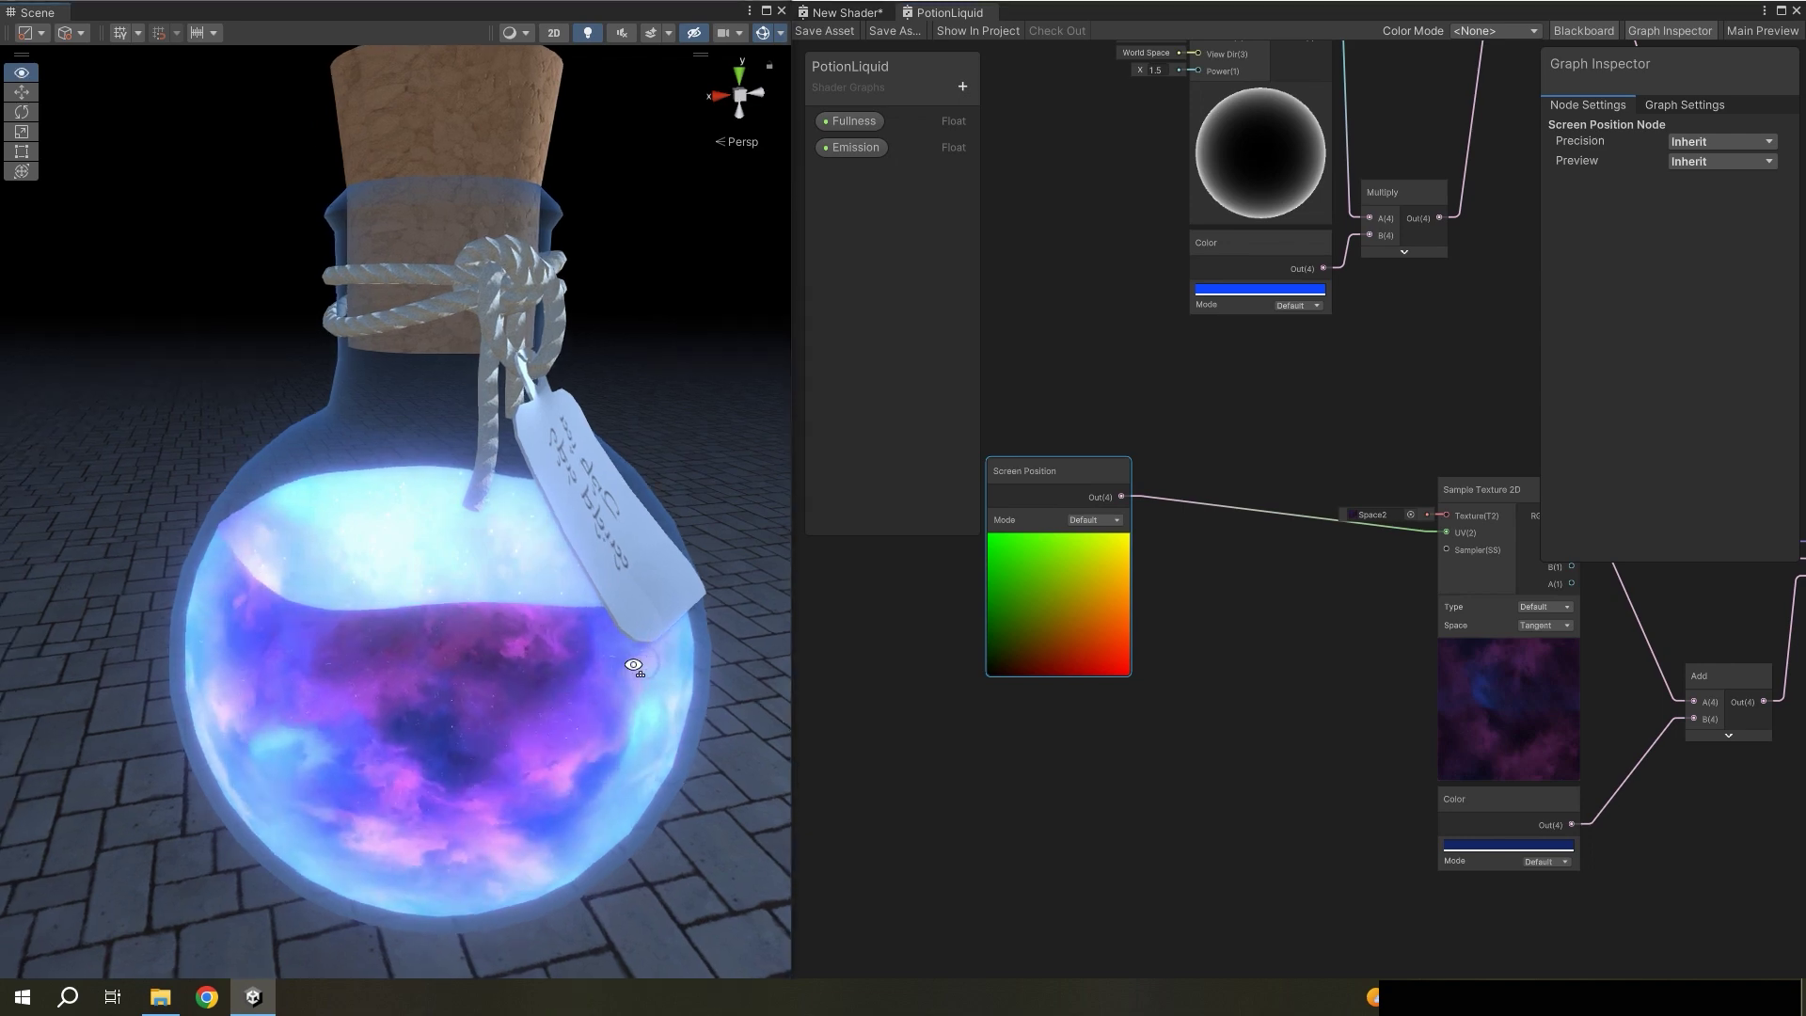
pyautogui.scroll(5, 725, 663)
pyautogui.scroll(-4, 725, 664)
pyautogui.keyDown('alt'); pyautogui.moveTo(725, 663); pyautogui.dragTo(674, 645); pyautogui.keyUp('alt')
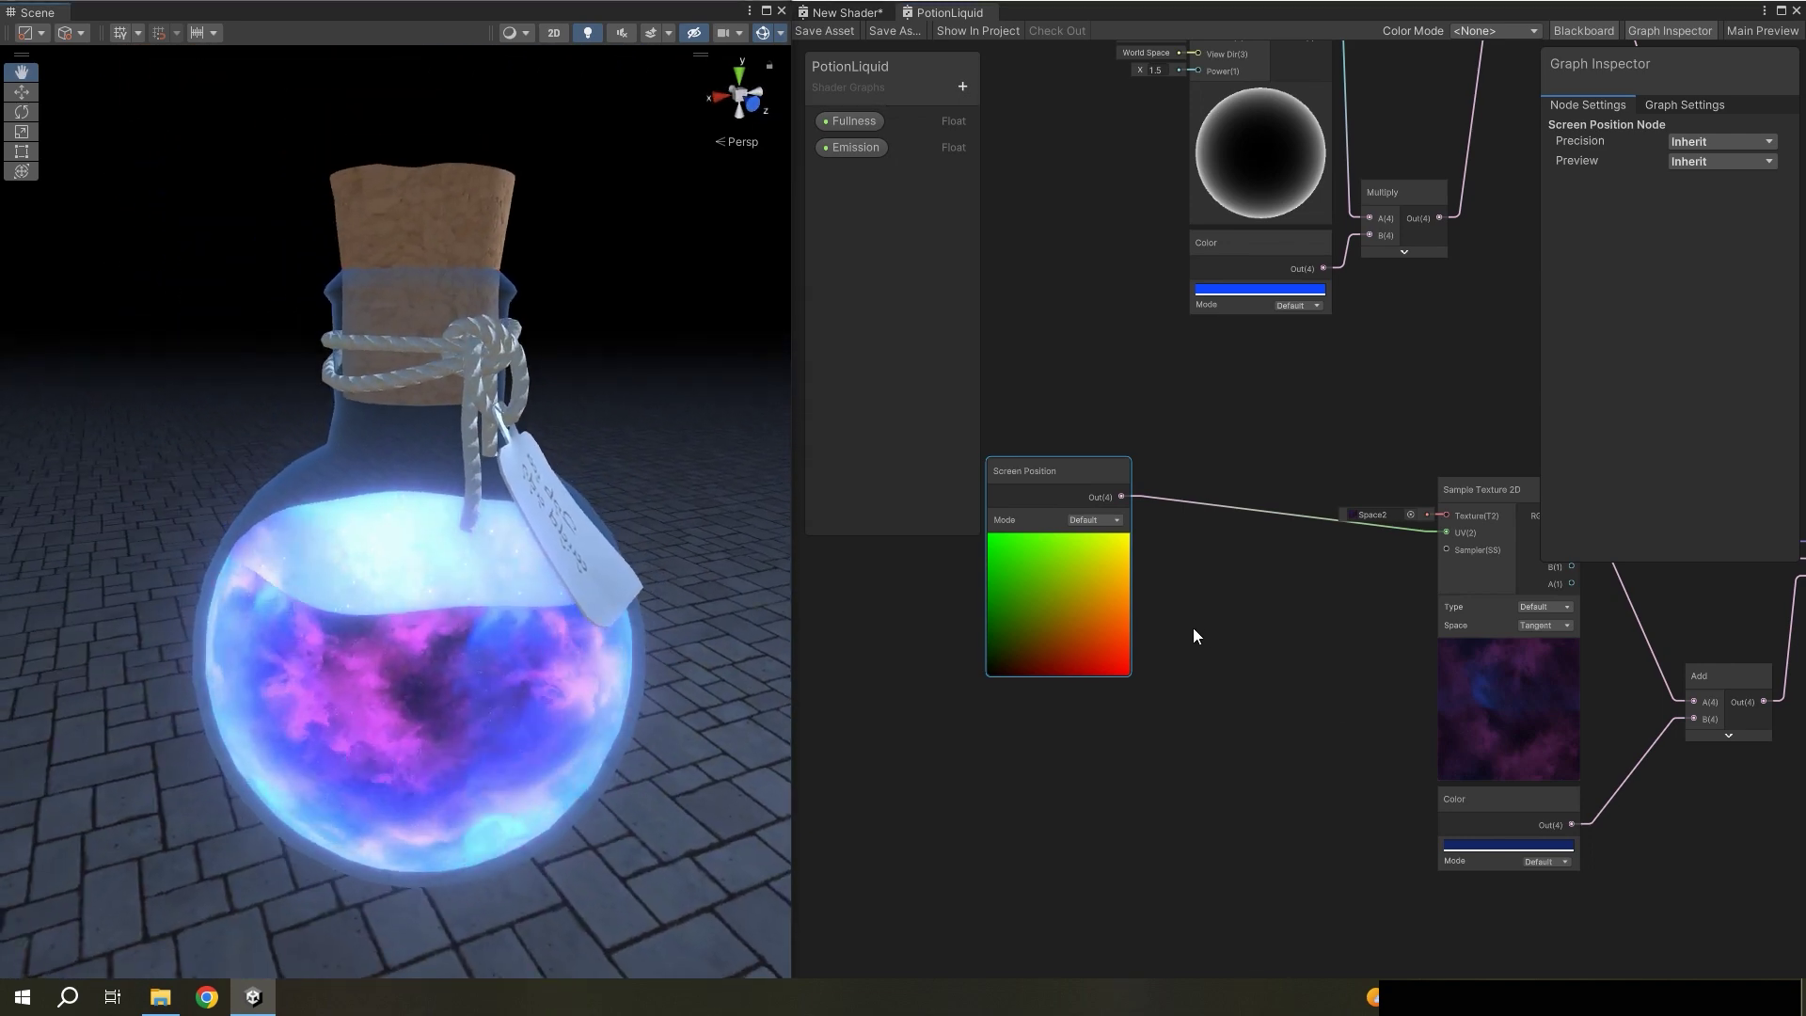
pyautogui.moveTo(1108, 612); pyautogui.dragTo(1097, 618)
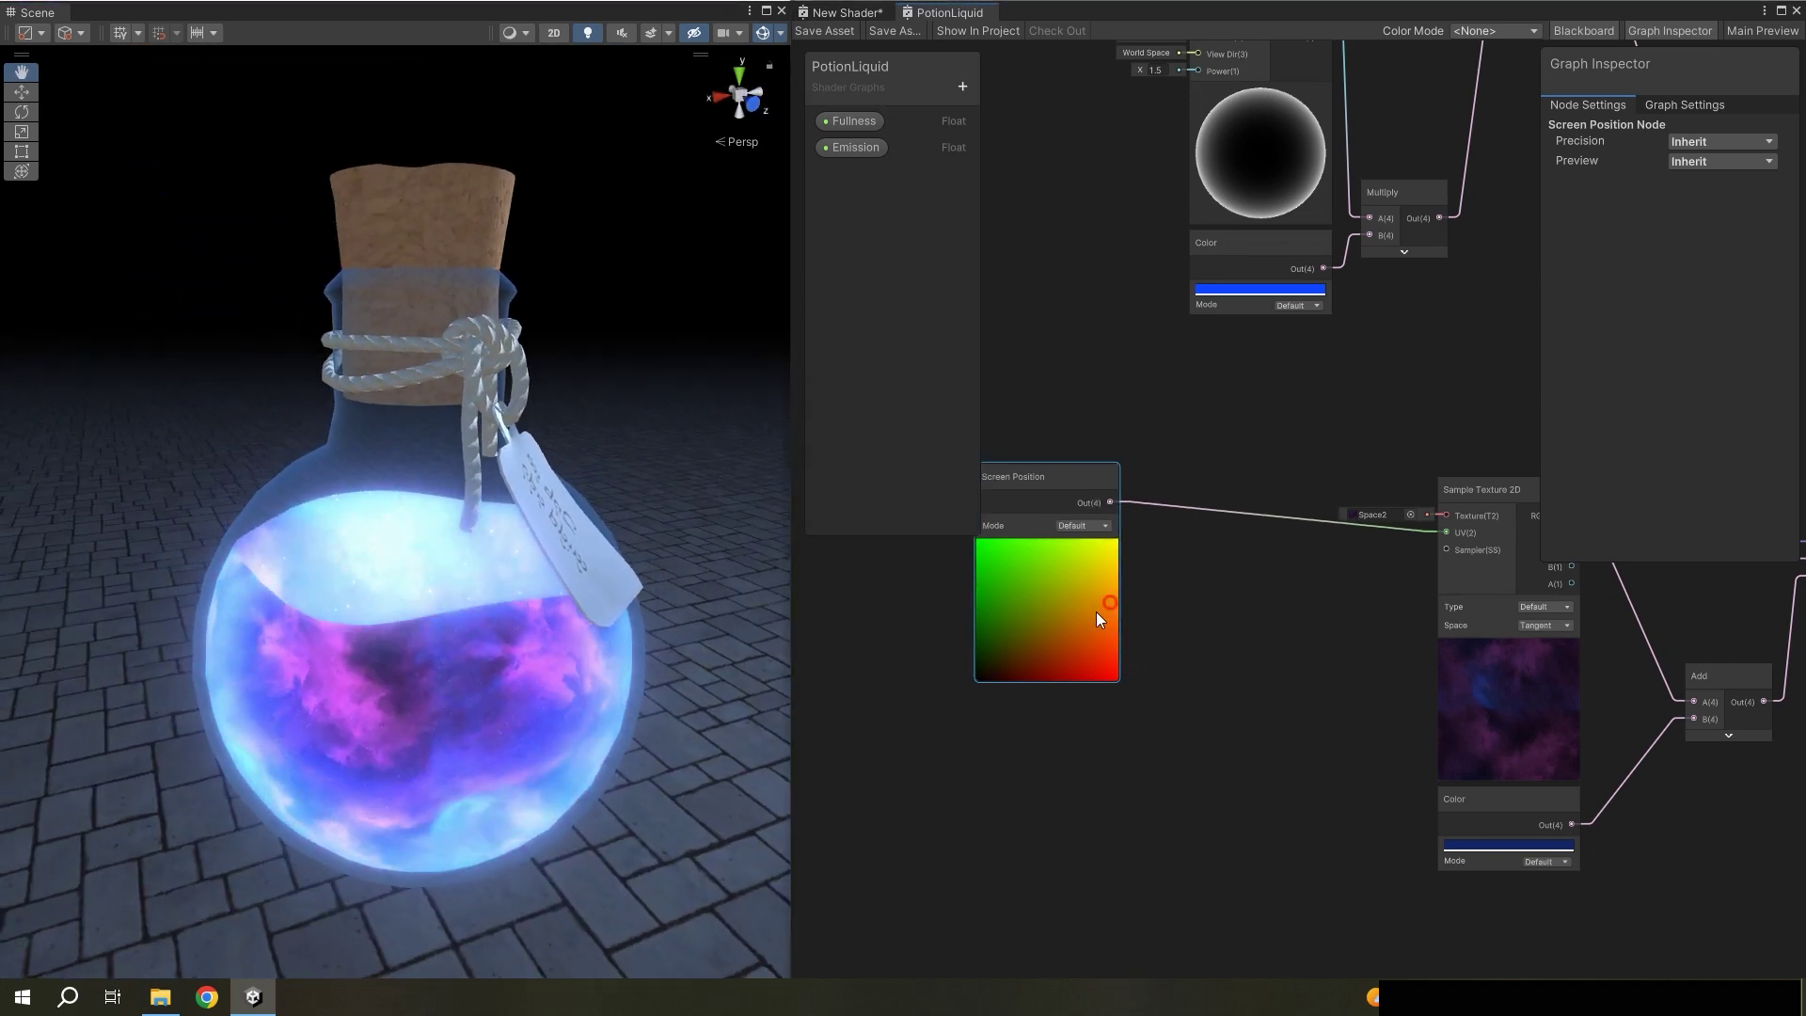
# - Route Screen Position through a Tiling And Offset node into the texture UV, with Y tiling 2
pyautogui.press('space')
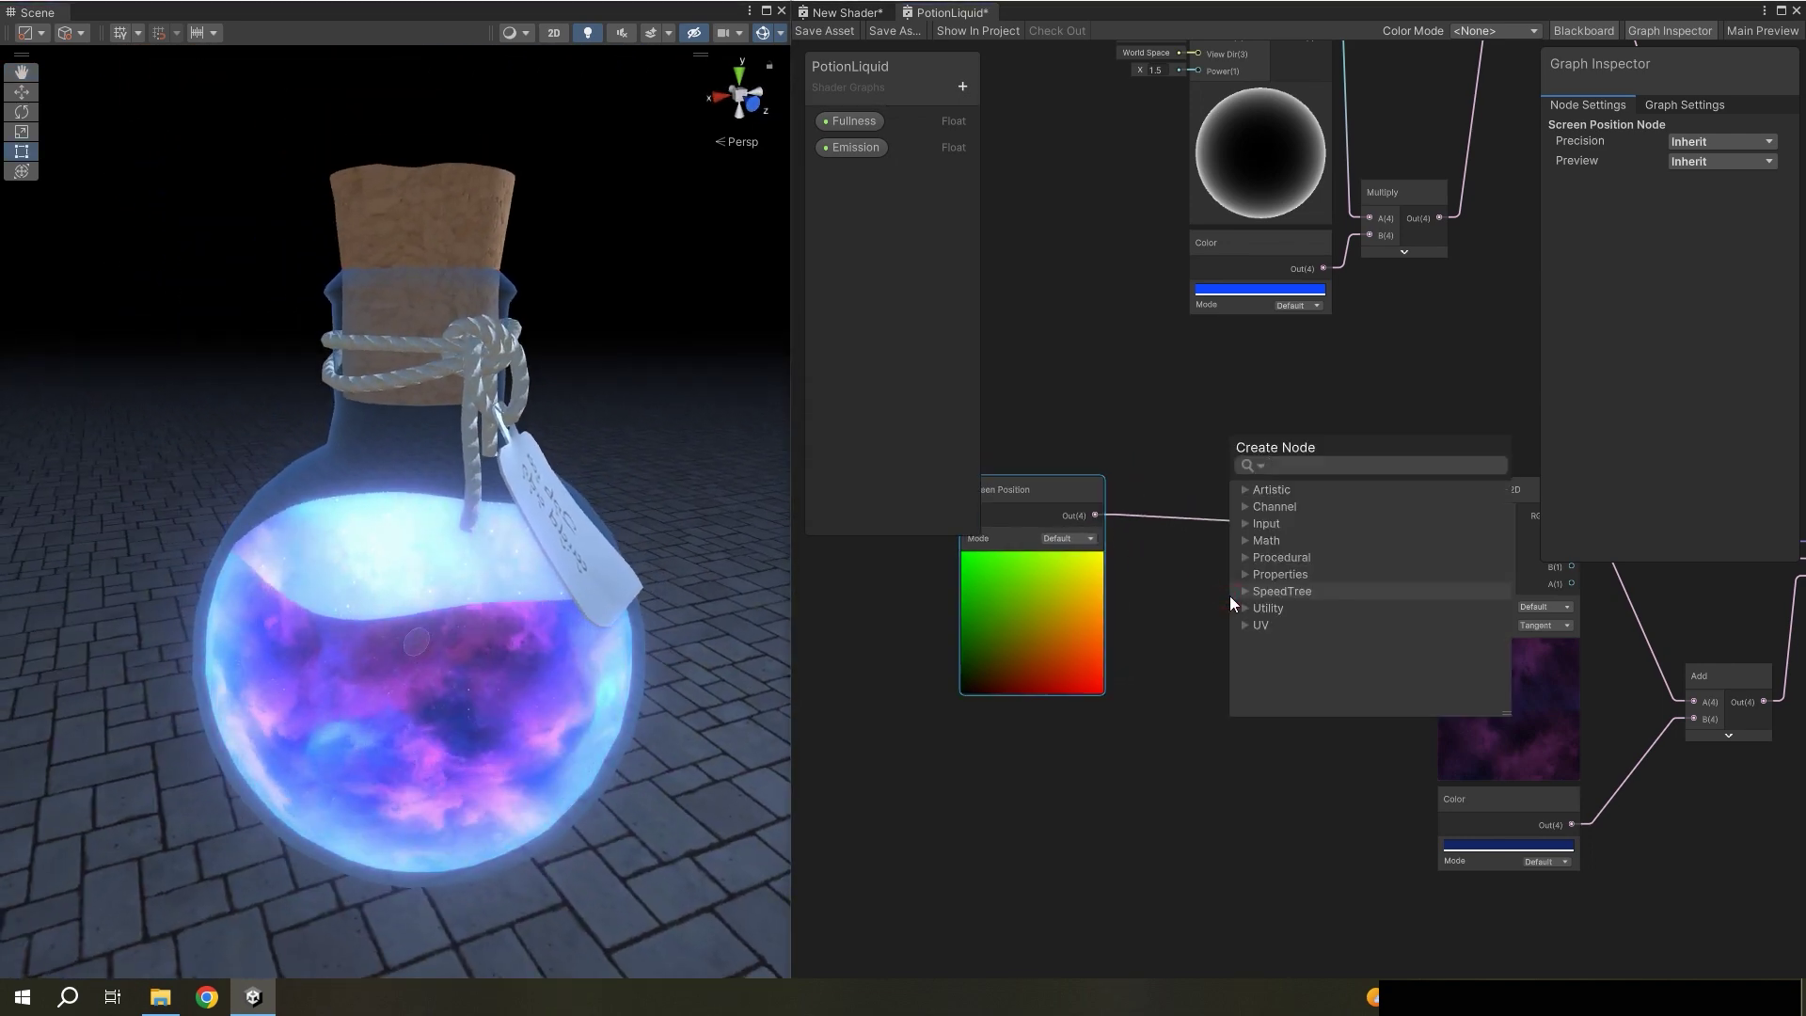
pyautogui.click(1289, 465)
pyautogui.write('t')
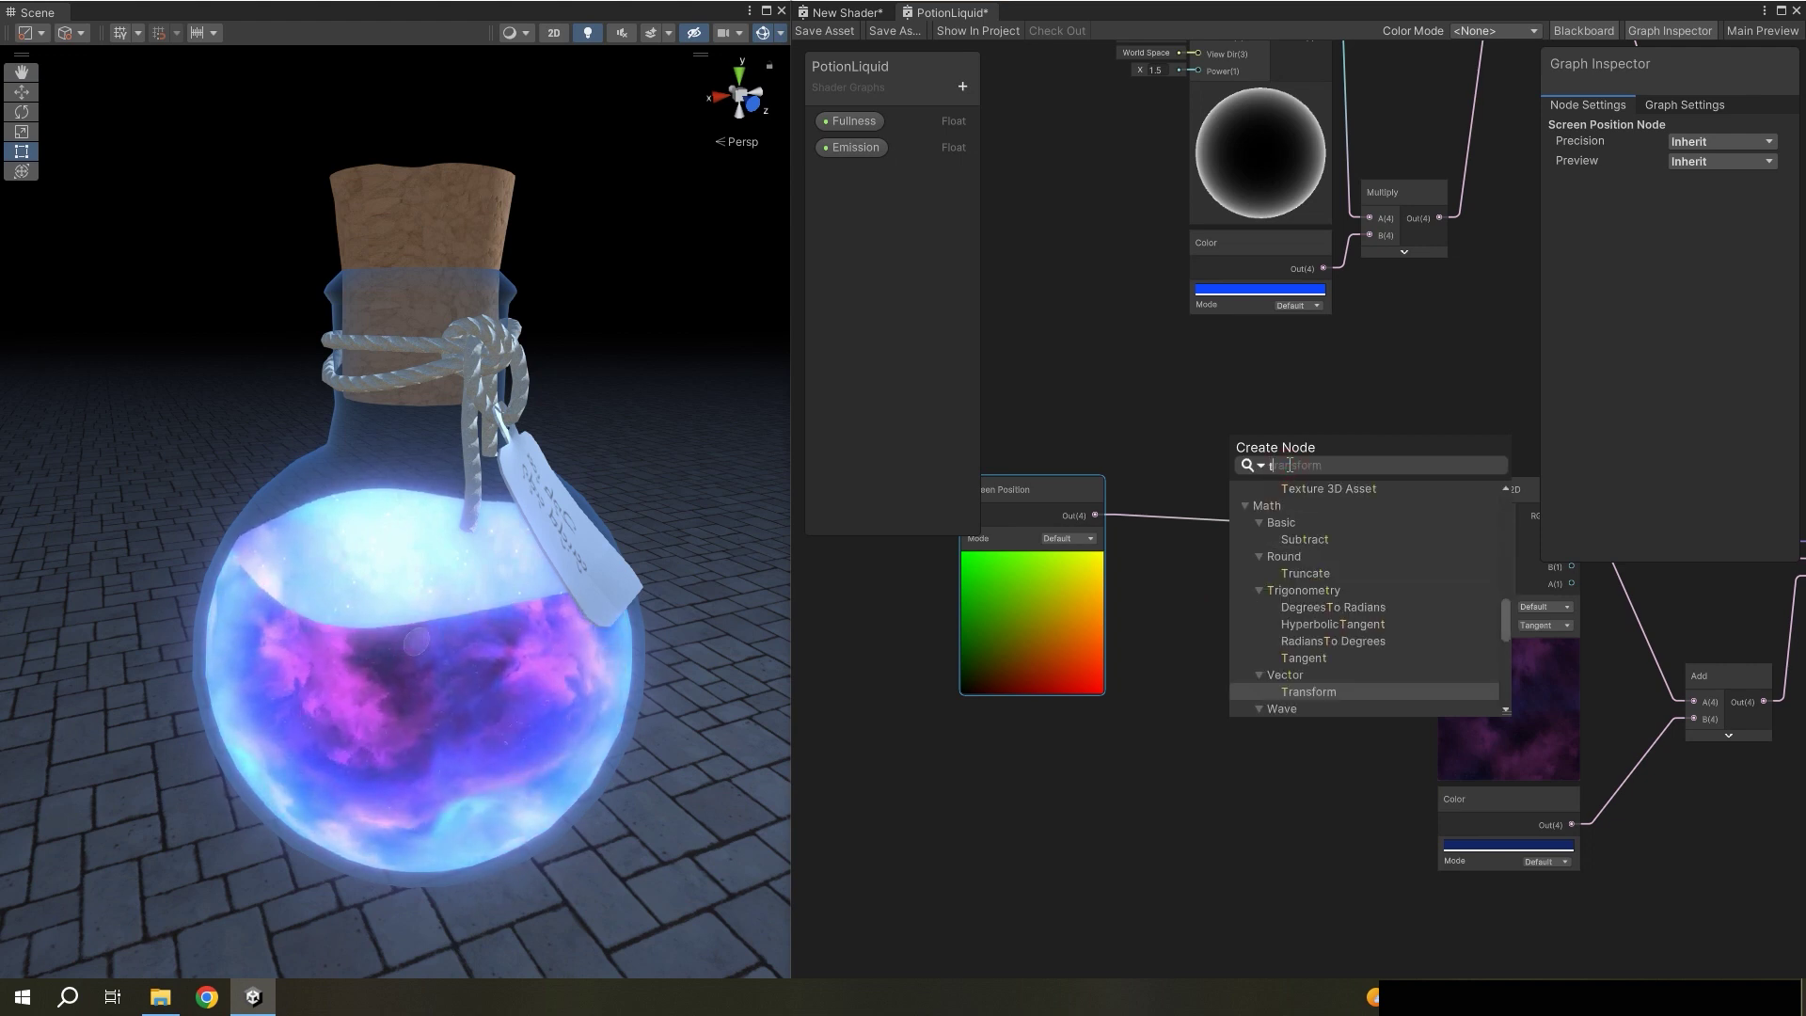
pyautogui.write('iling')
pyautogui.click(1305, 508)
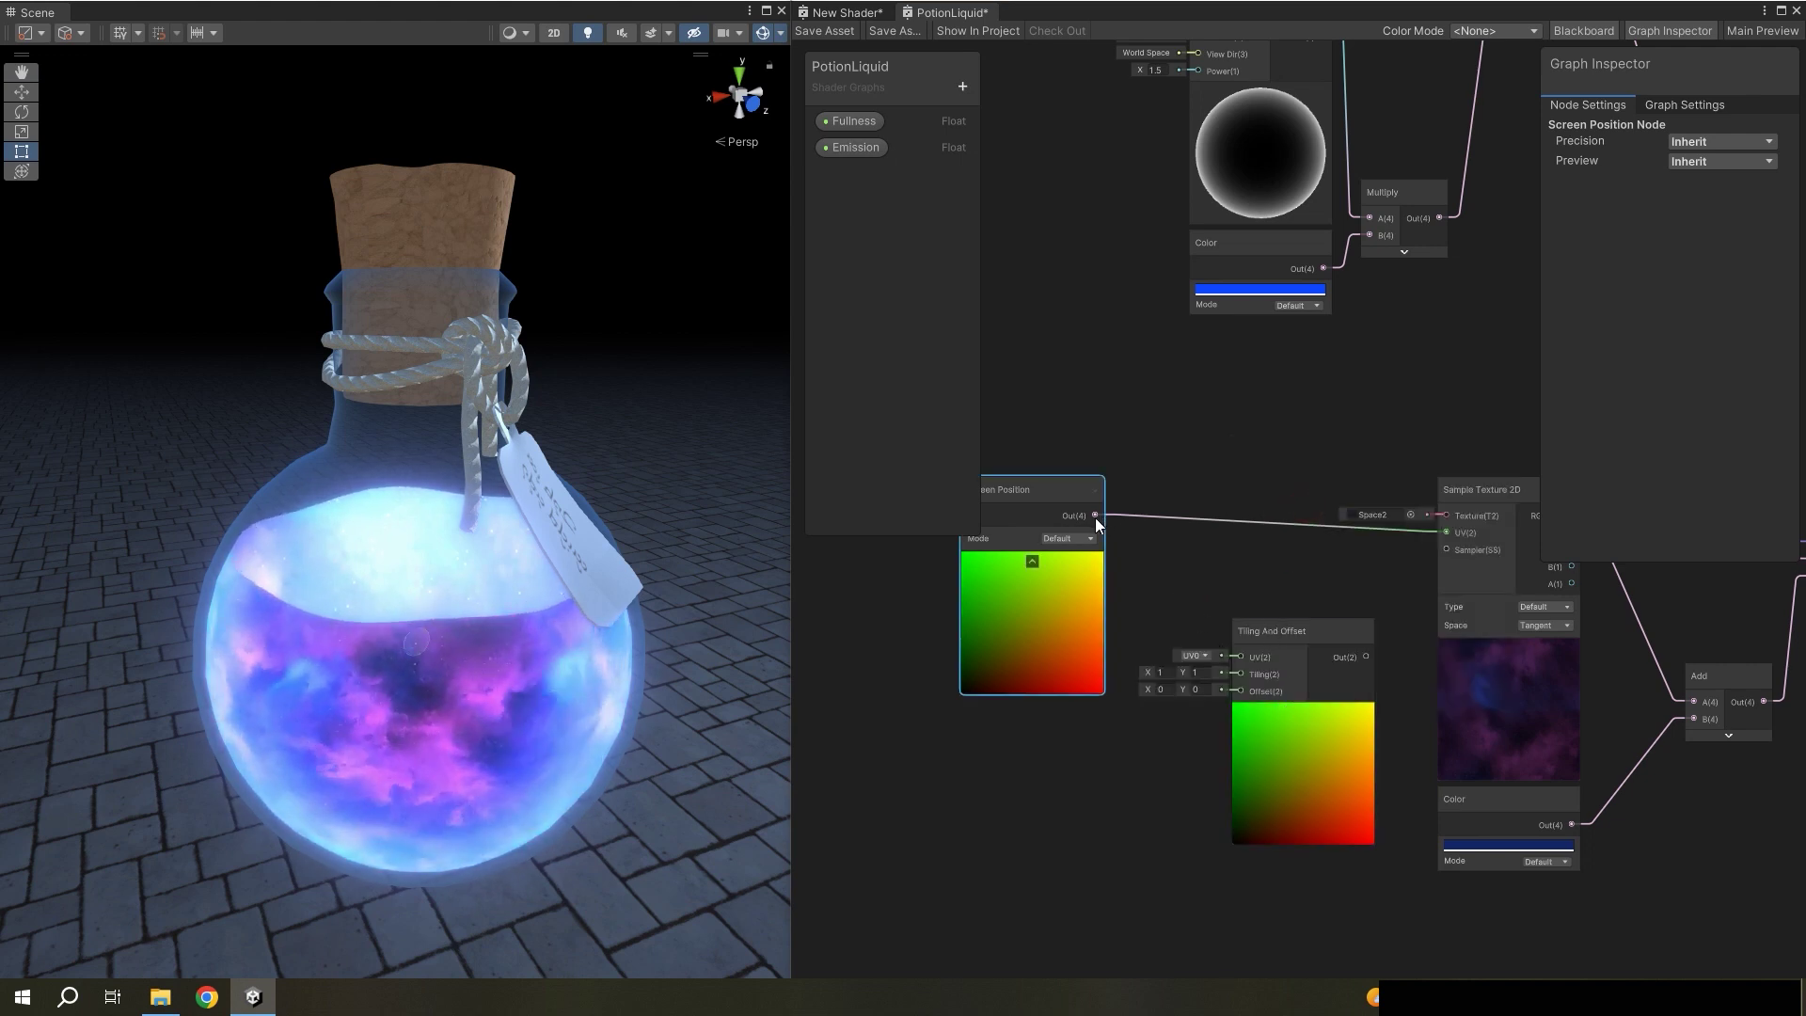
pyautogui.moveTo(1095, 515); pyautogui.dragTo(1240, 656)
pyautogui.moveTo(1365, 657); pyautogui.dragTo(1406, 621)
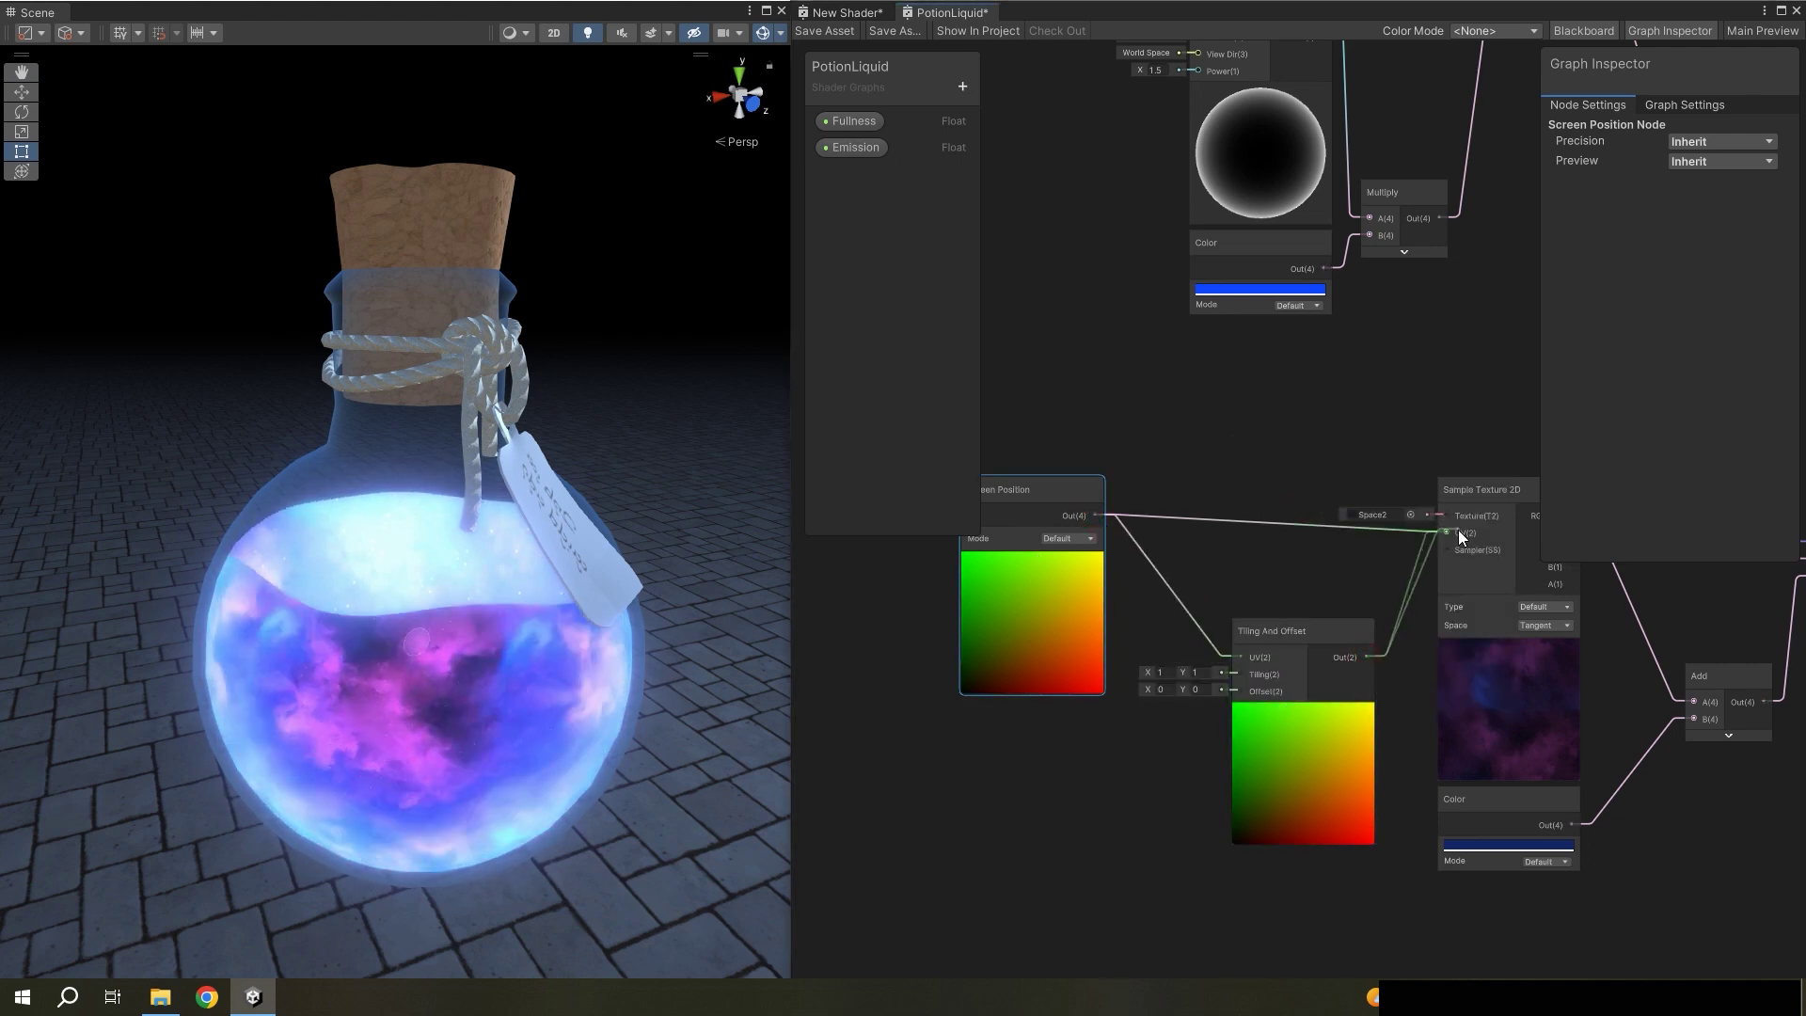
pyautogui.moveTo(1459, 537); pyautogui.dragTo(1460, 535)
pyautogui.moveTo(1316, 677); pyautogui.dragTo(1272, 548)
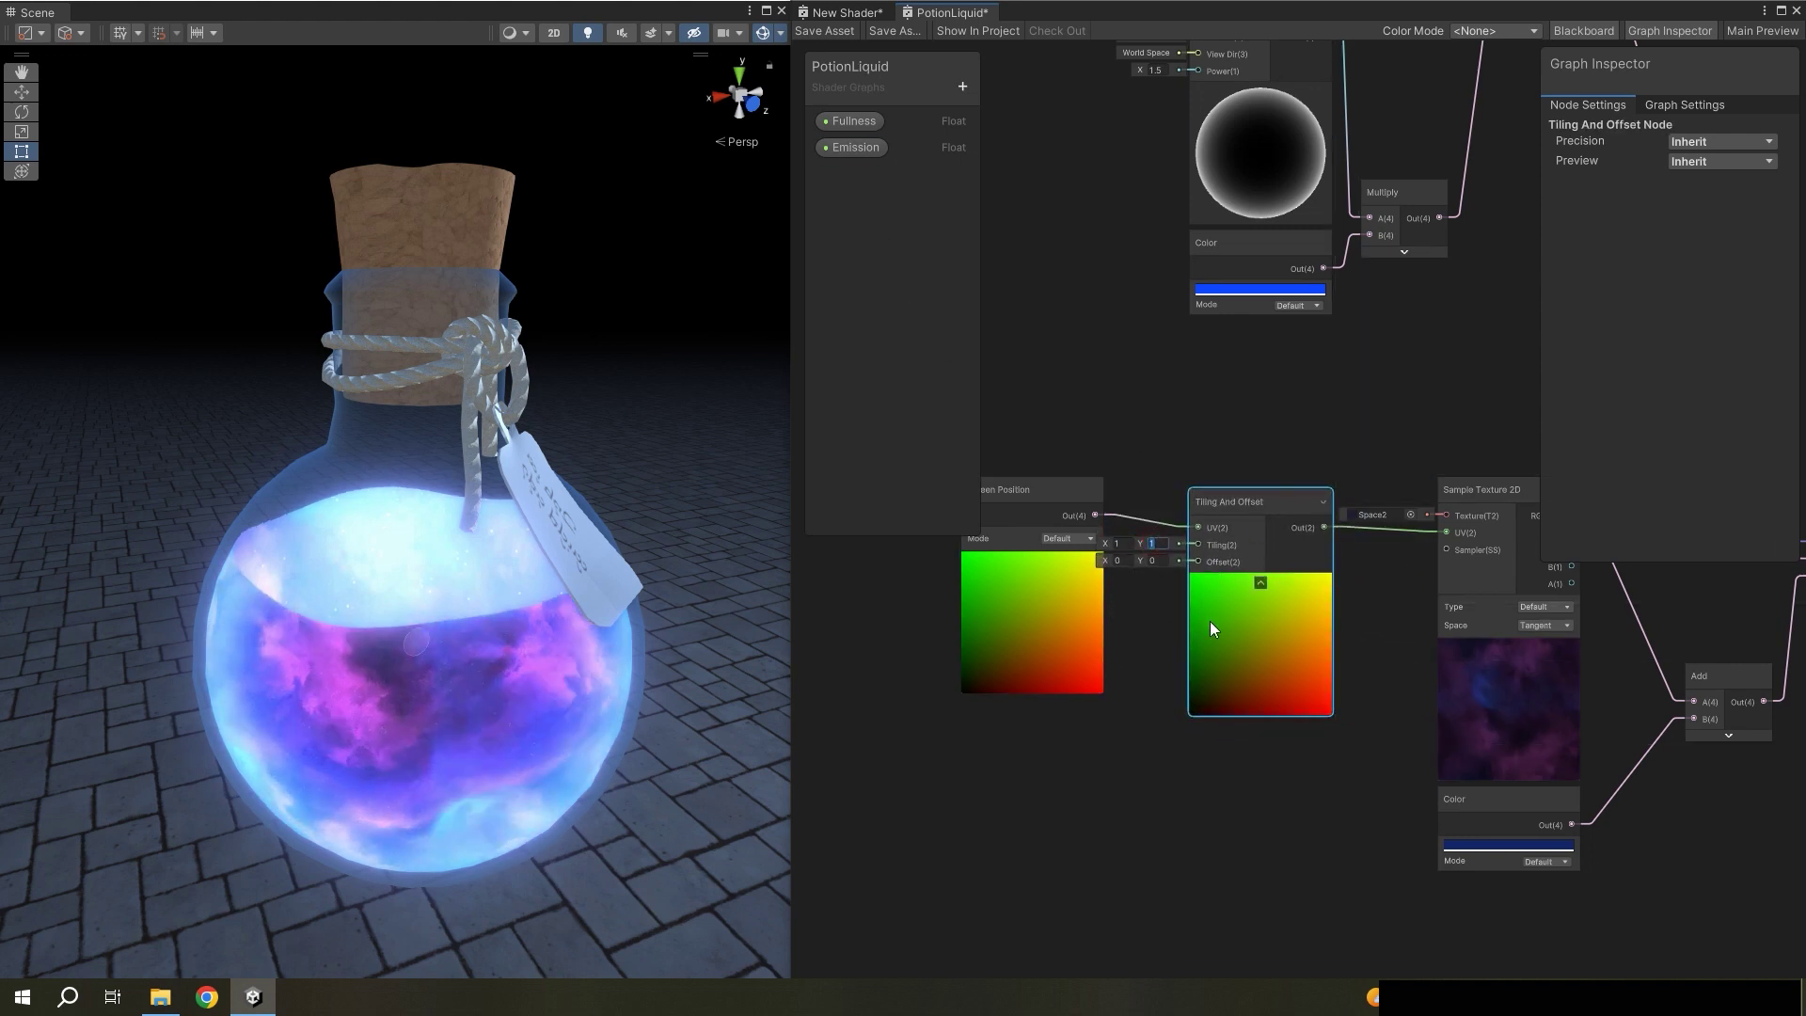
pyautogui.write('2')
pyautogui.click(1352, 607)
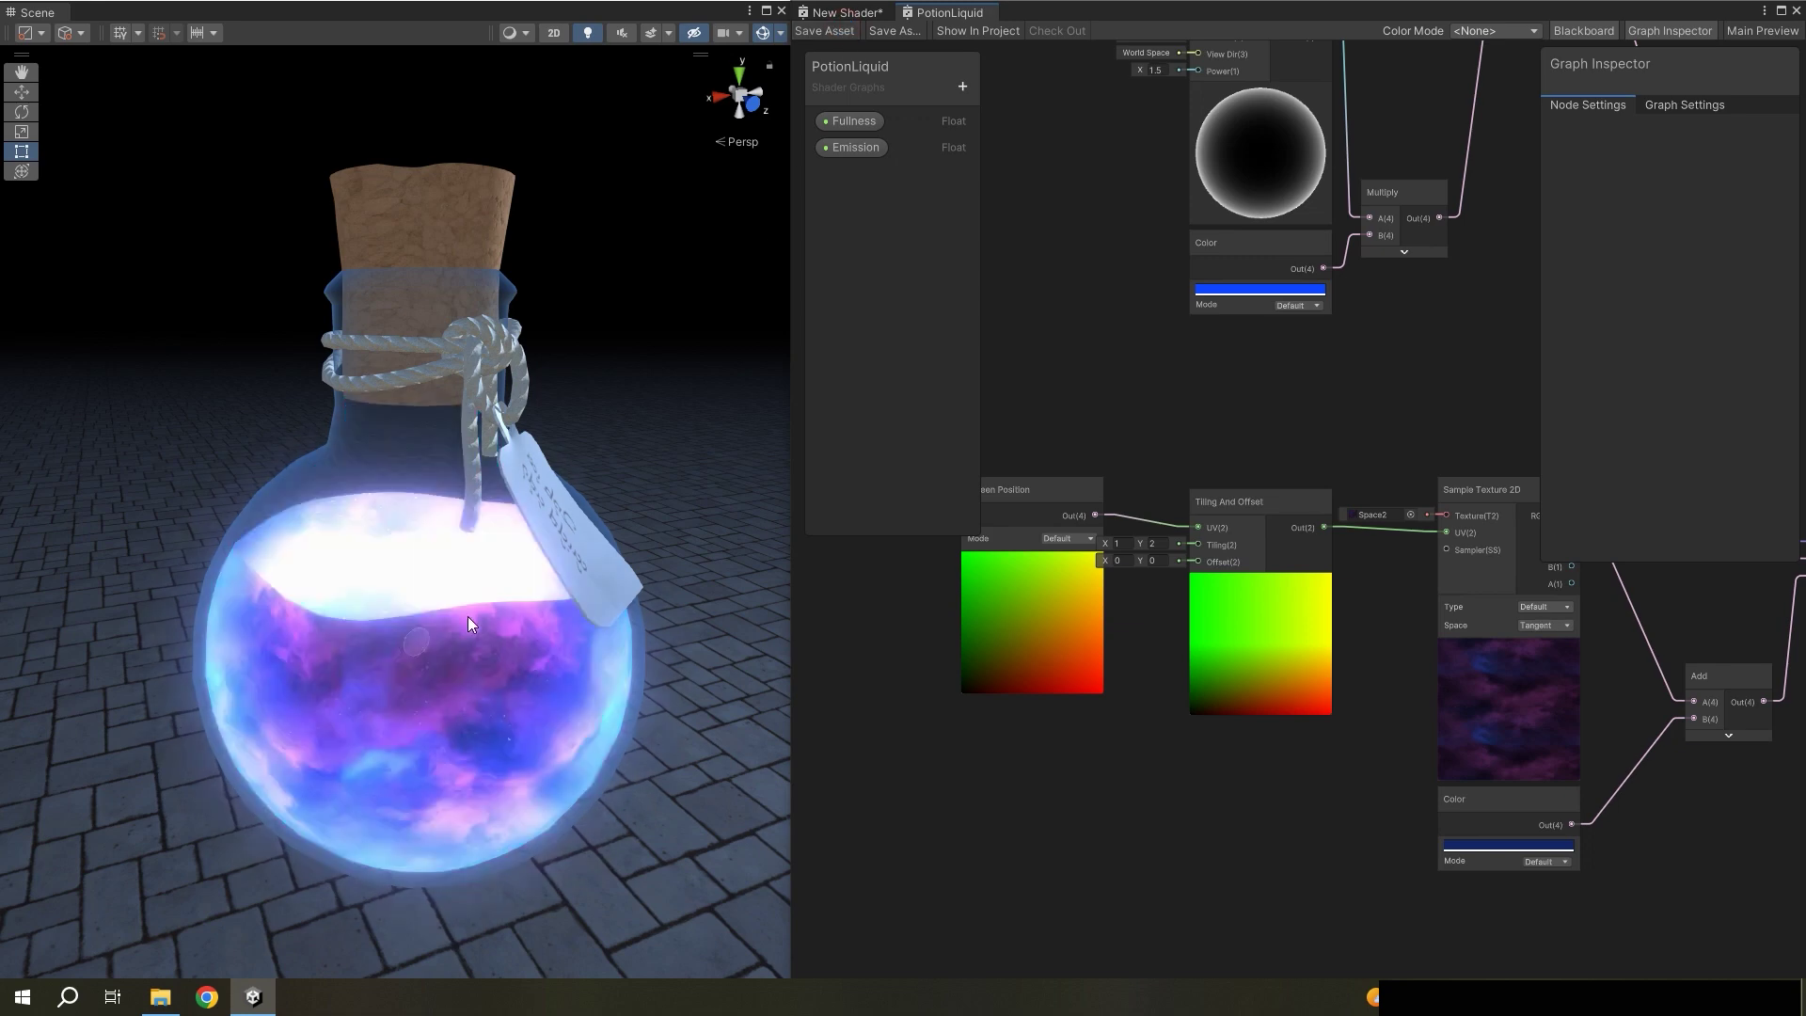
pyautogui.keyDown('alt'); pyautogui.moveTo(467, 617); pyautogui.dragTo(674, 608); pyautogui.keyUp('alt')
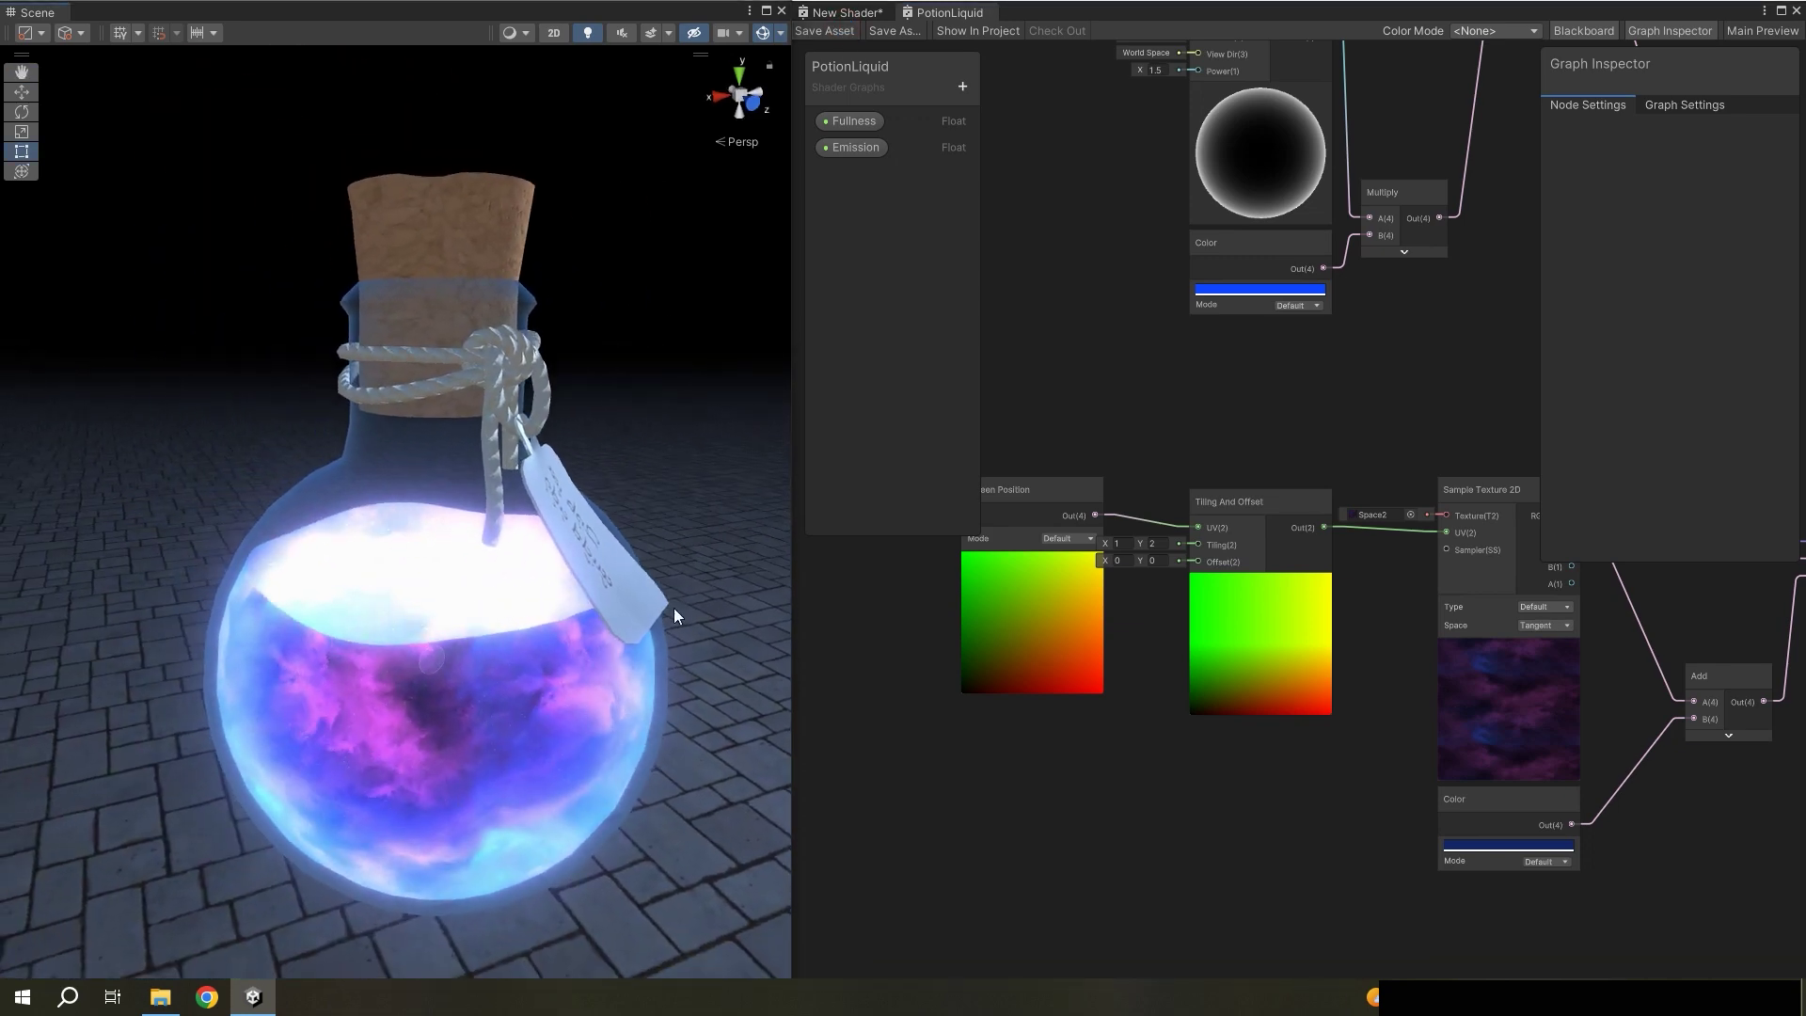
pyautogui.moveTo(1276, 544); pyautogui.dragTo(1317, 687)
# - Create a Time node in empty graph space, then a Multiply node just below it
pyautogui.moveTo(1238, 825); pyautogui.dragTo(1336, 808, button='middle')
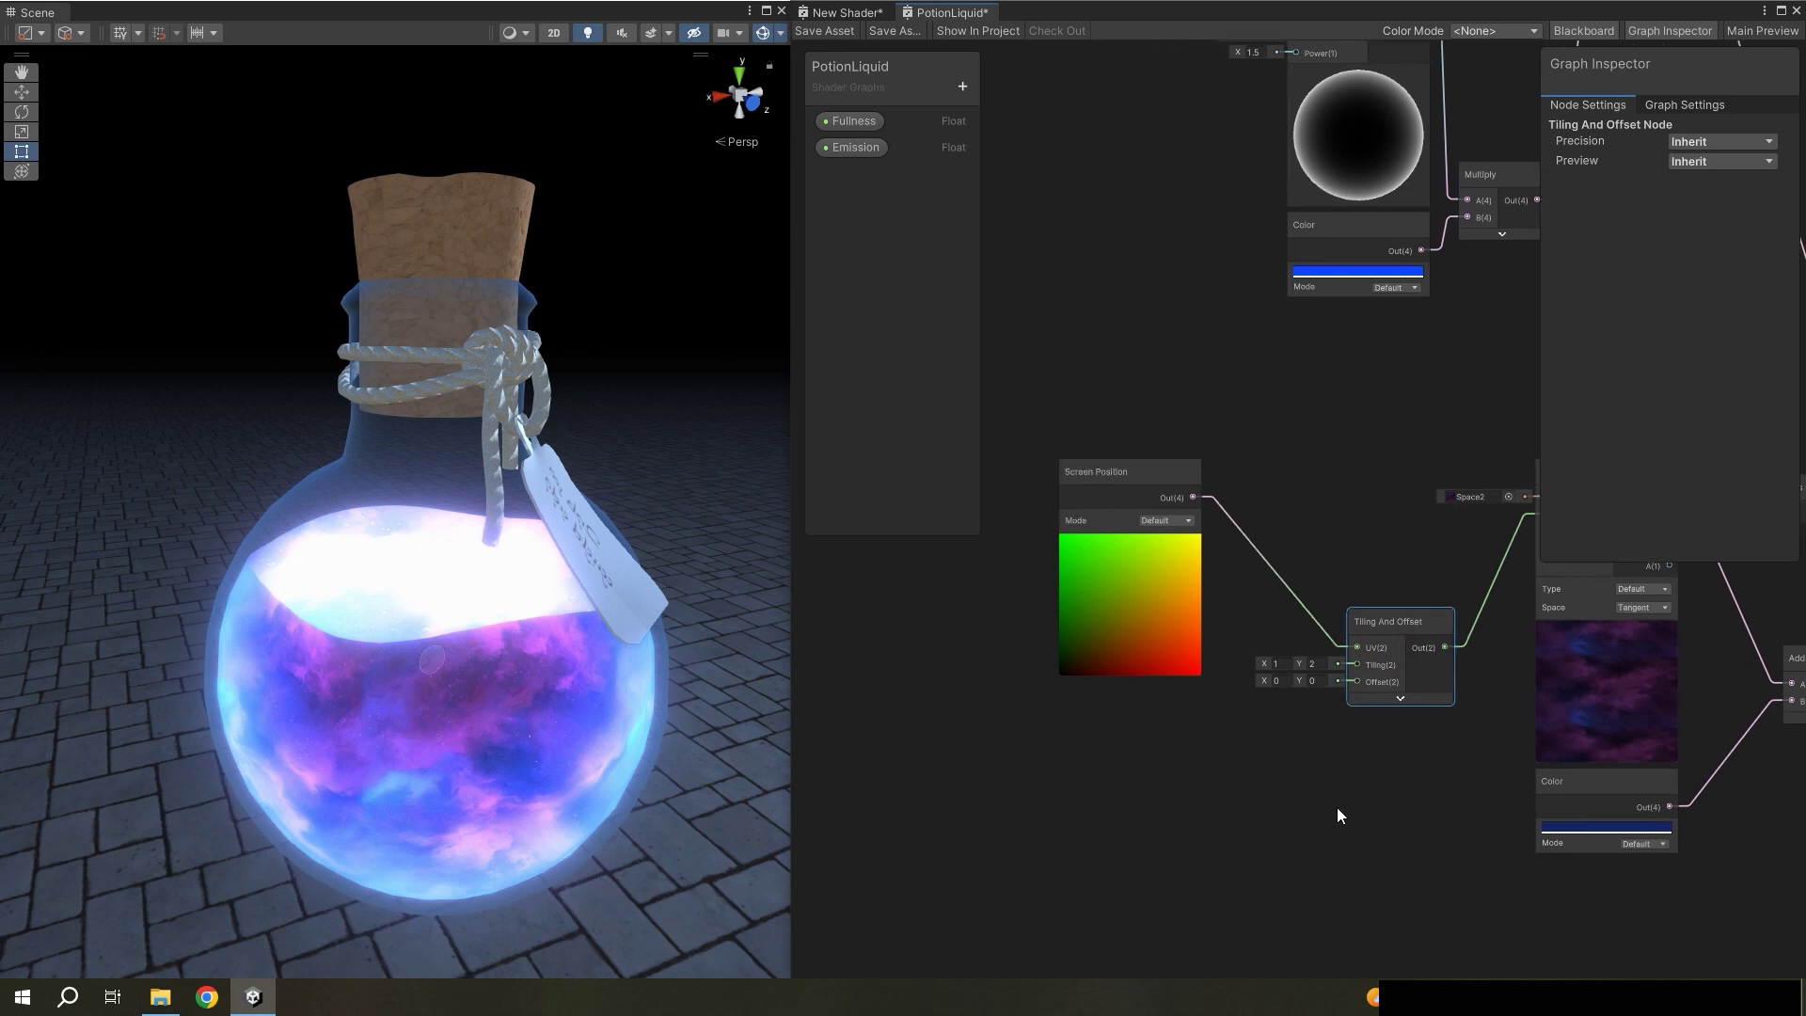
pyautogui.click(1089, 805)
pyautogui.press('space')
pyautogui.write('t')
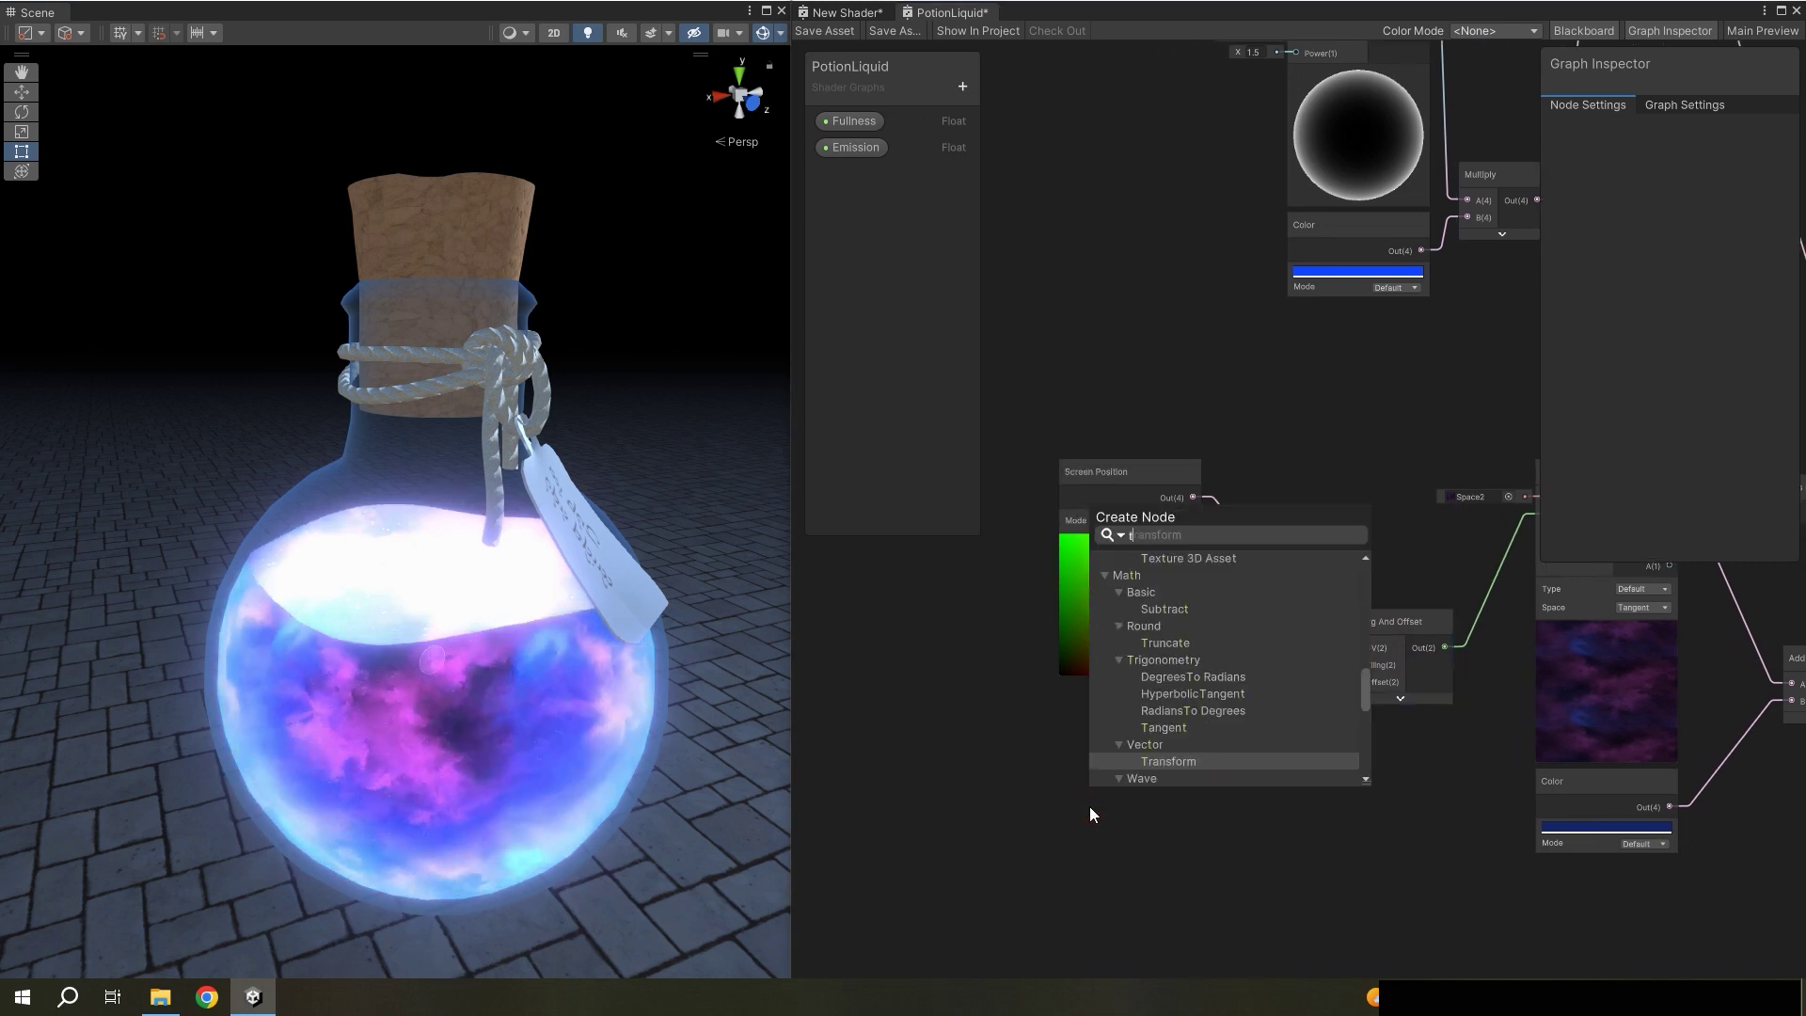
pyautogui.write('ime')
pyautogui.click(1155, 604)
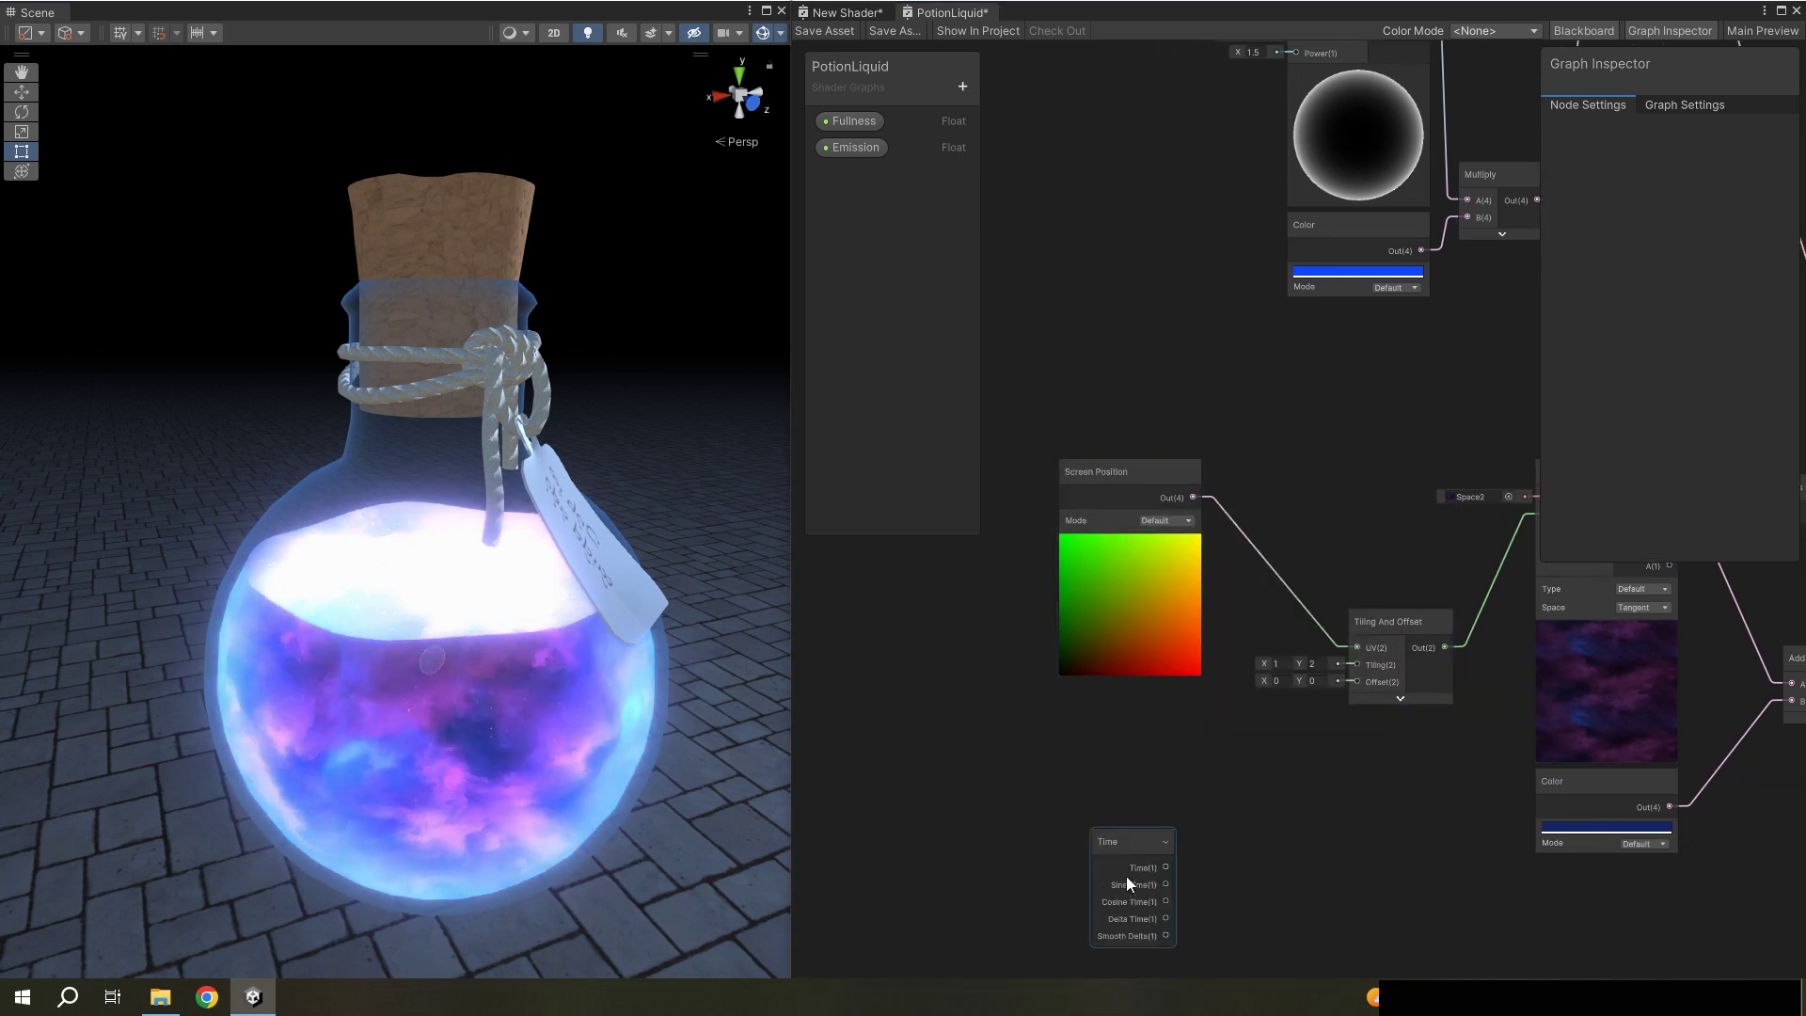
pyautogui.moveTo(1127, 877); pyautogui.dragTo(1092, 759)
pyautogui.press('space')
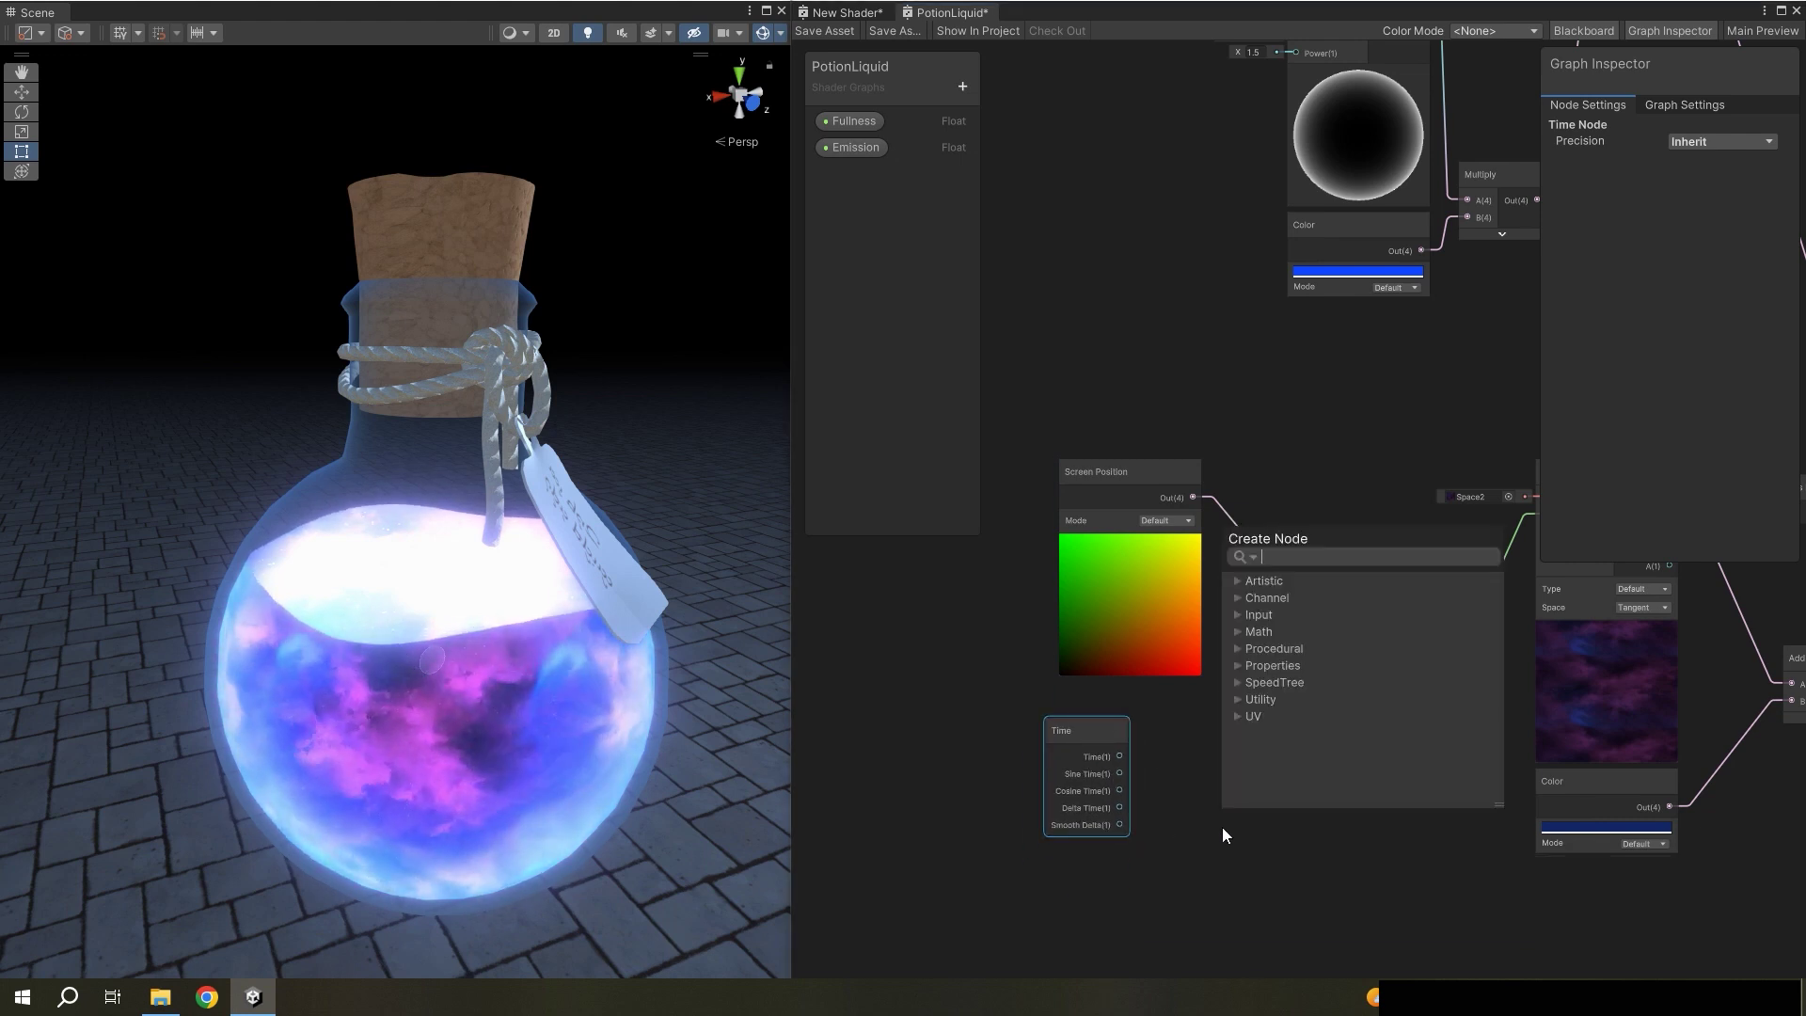
pyautogui.write('mul')
pyautogui.click(1279, 666)
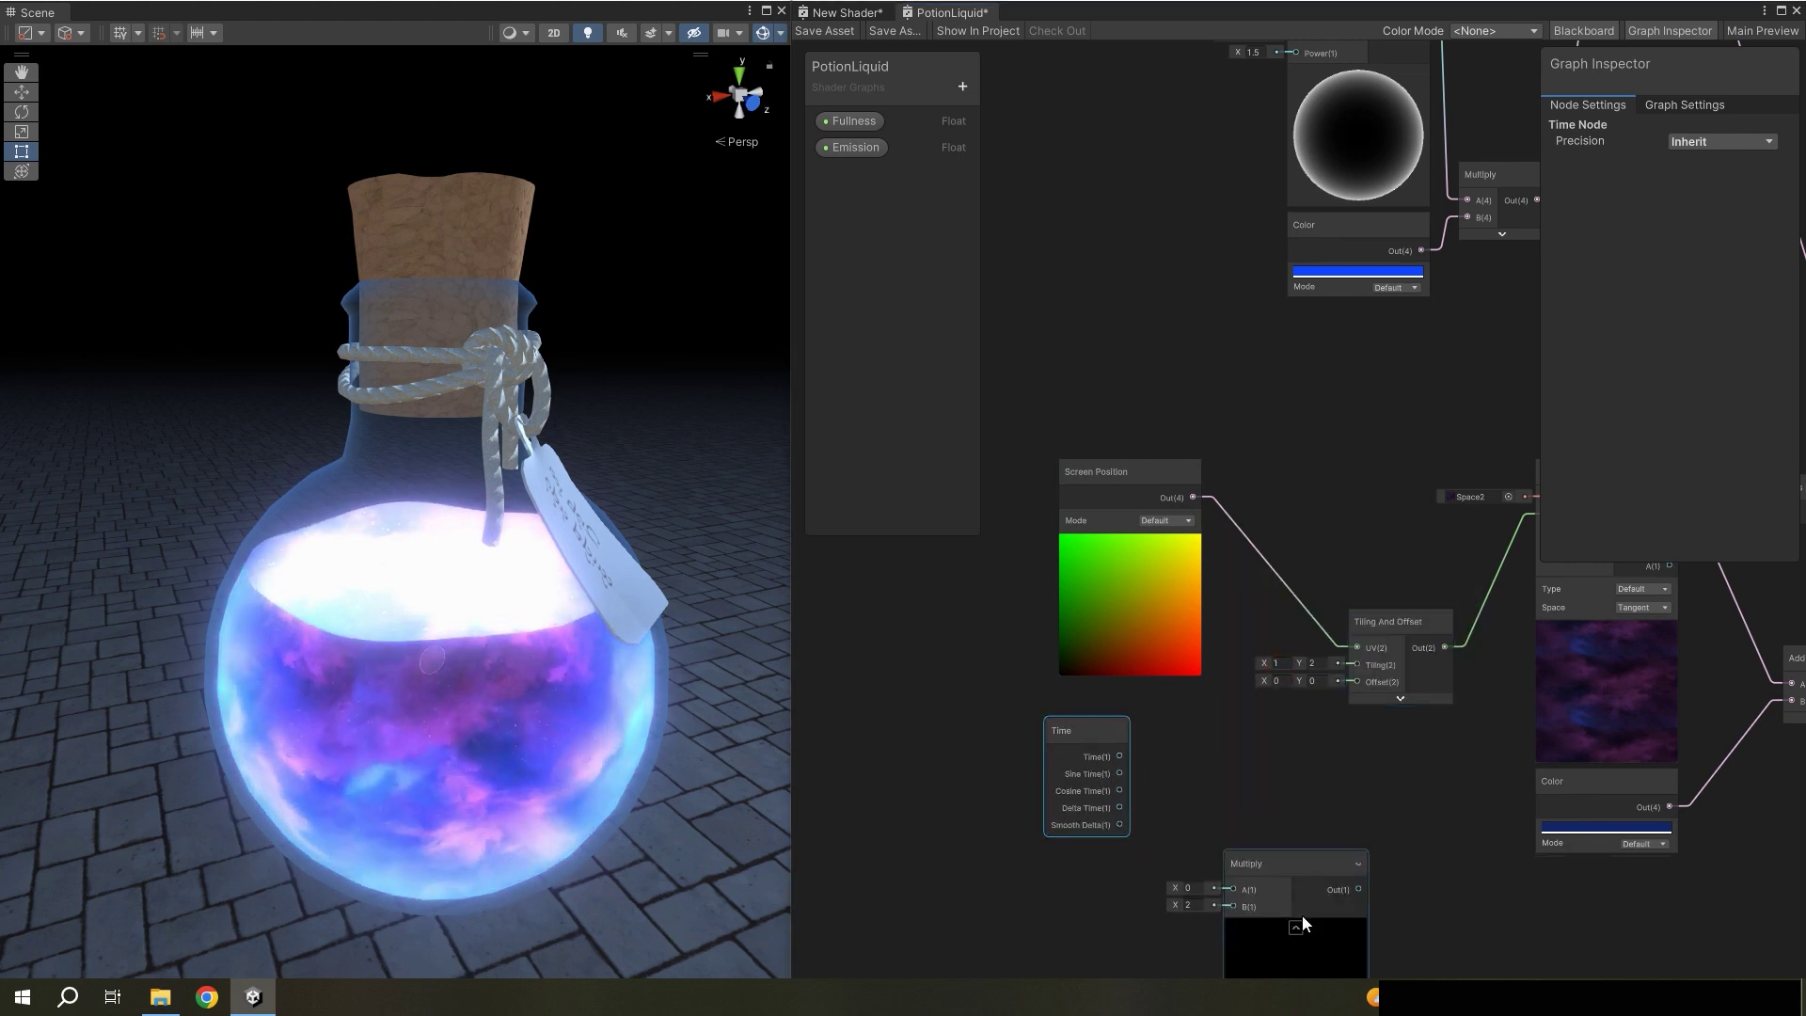
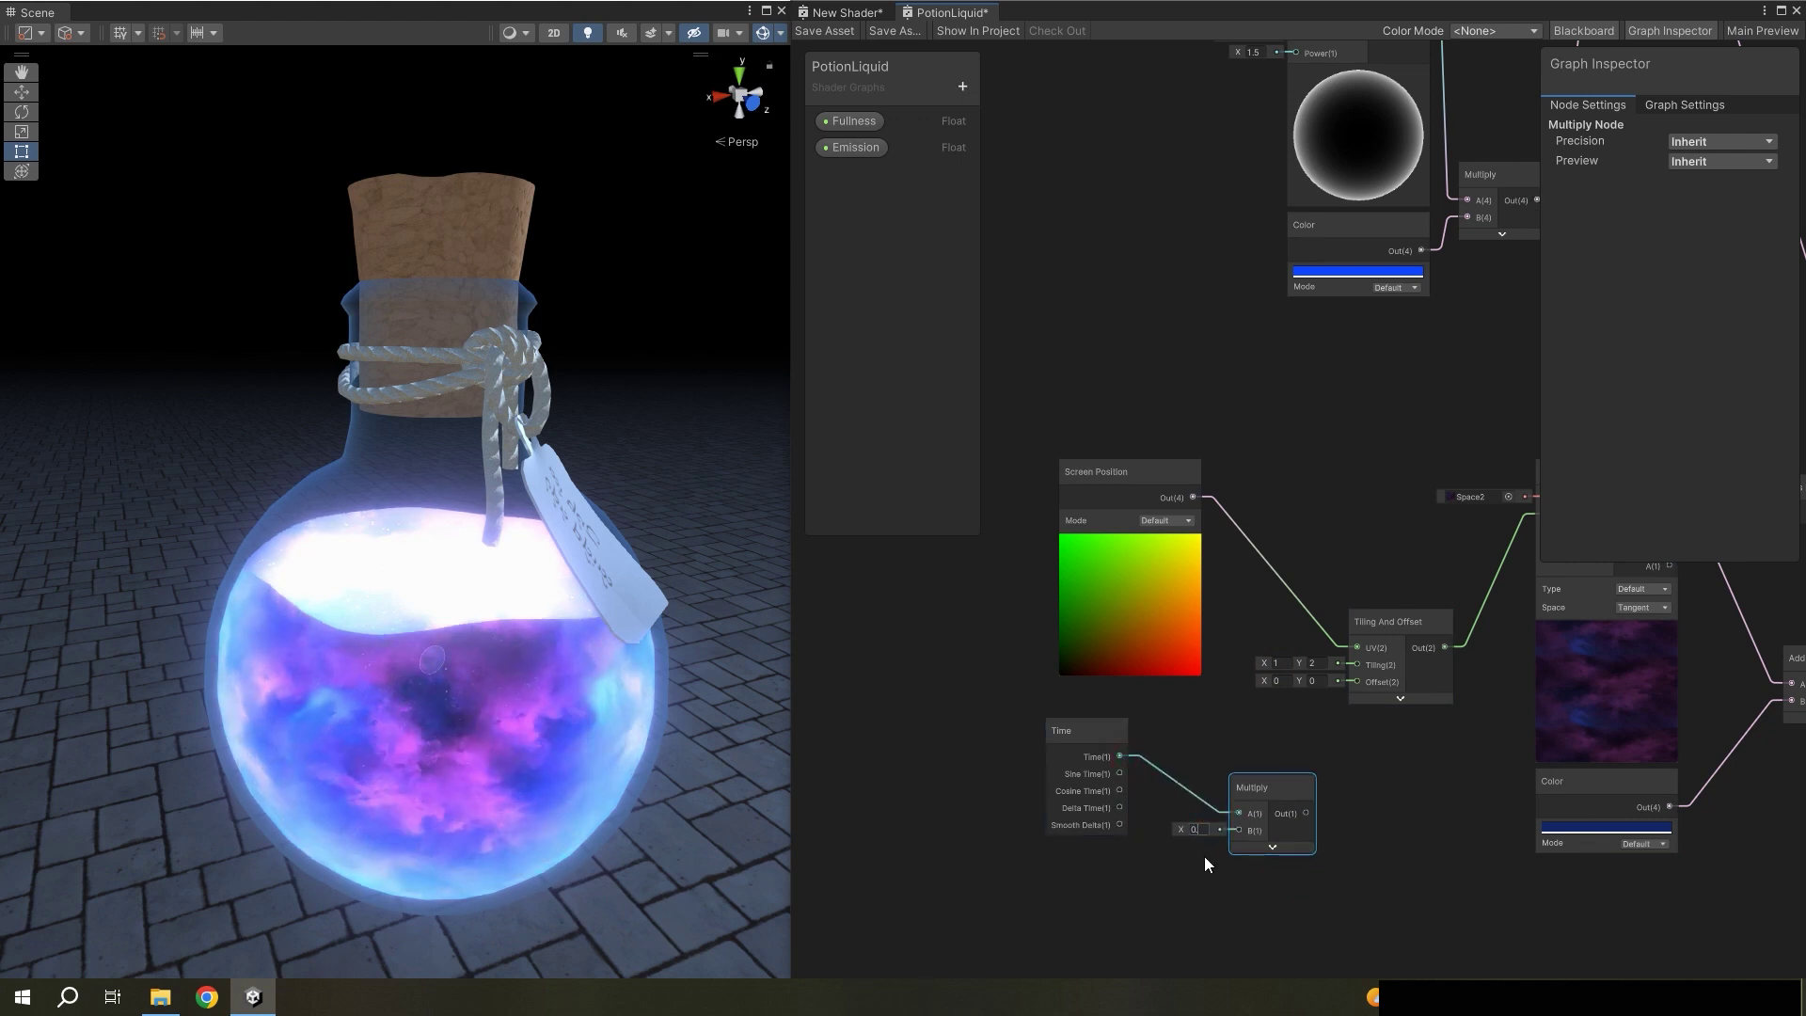
# - Set Multiply B to 0.3, wire Multiply Out into the Tiling And Offset Offset, and save
pyautogui.write('3')
pyautogui.moveTo(1308, 812); pyautogui.dragTo(1368, 687)
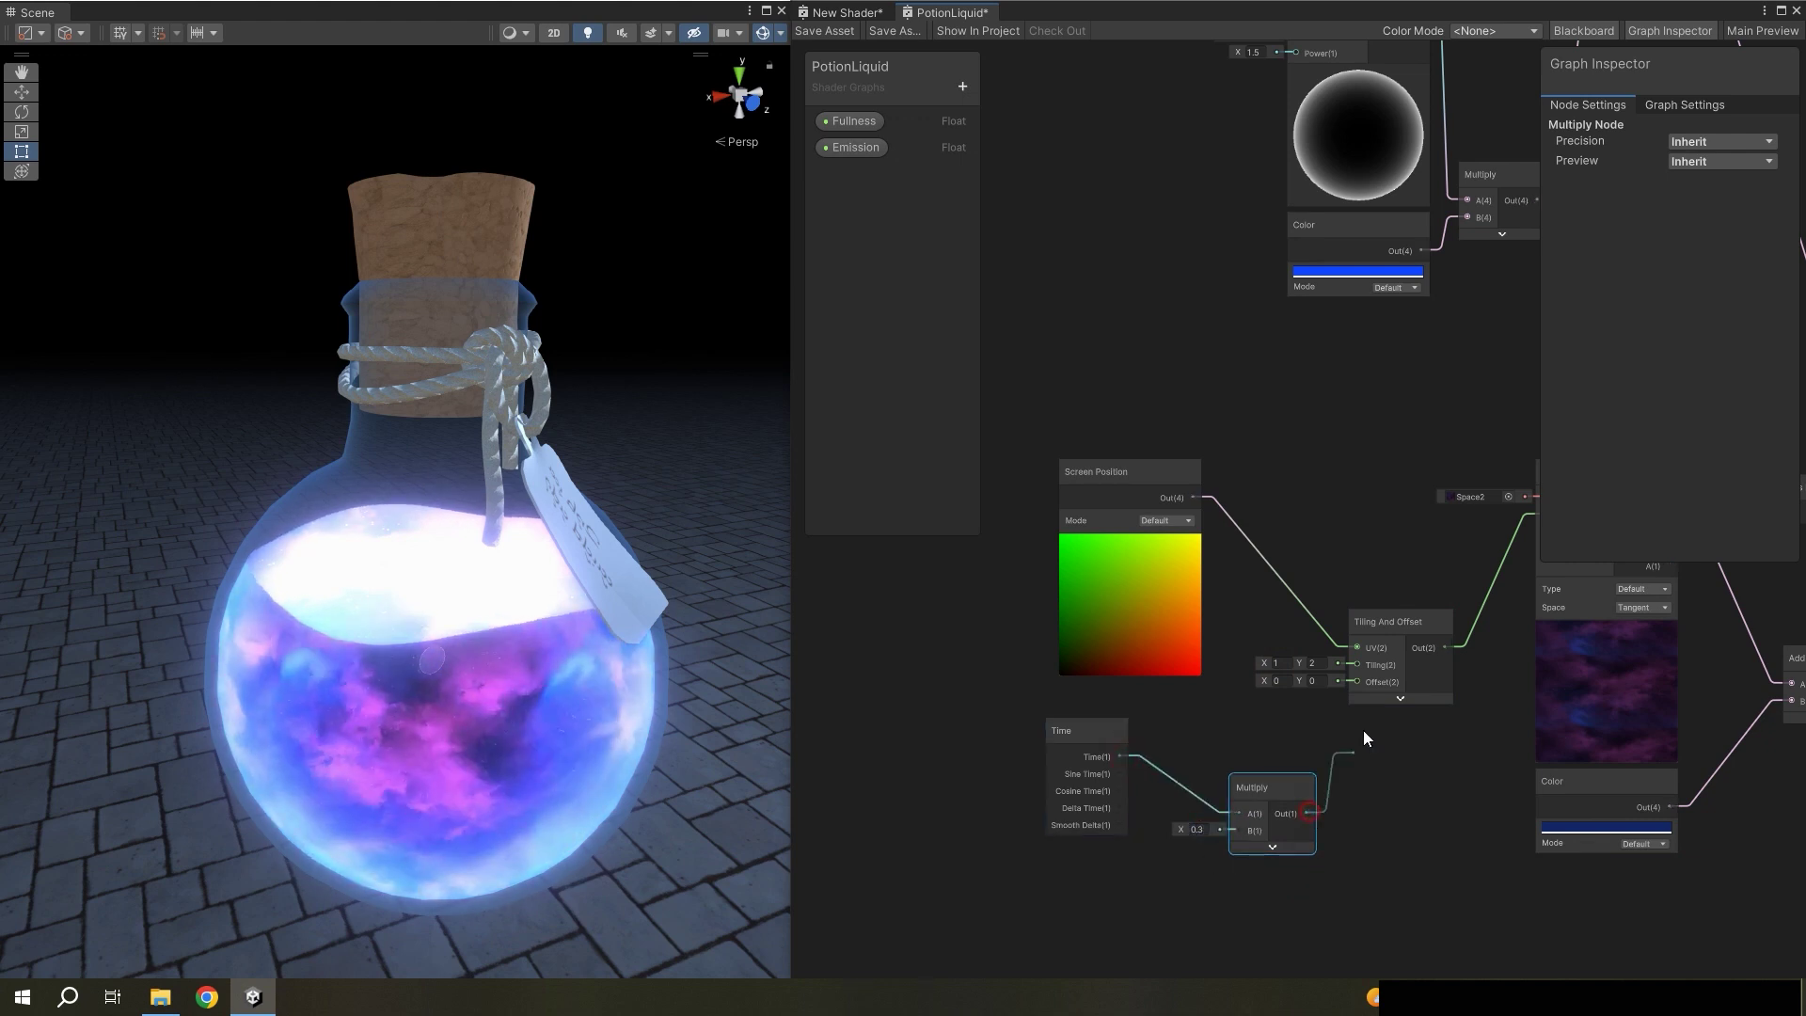
pyautogui.click(838, 34)
pyautogui.keyDown('alt'); pyautogui.moveTo(505, 556); pyautogui.dragTo(498, 565); pyautogui.keyUp('alt')
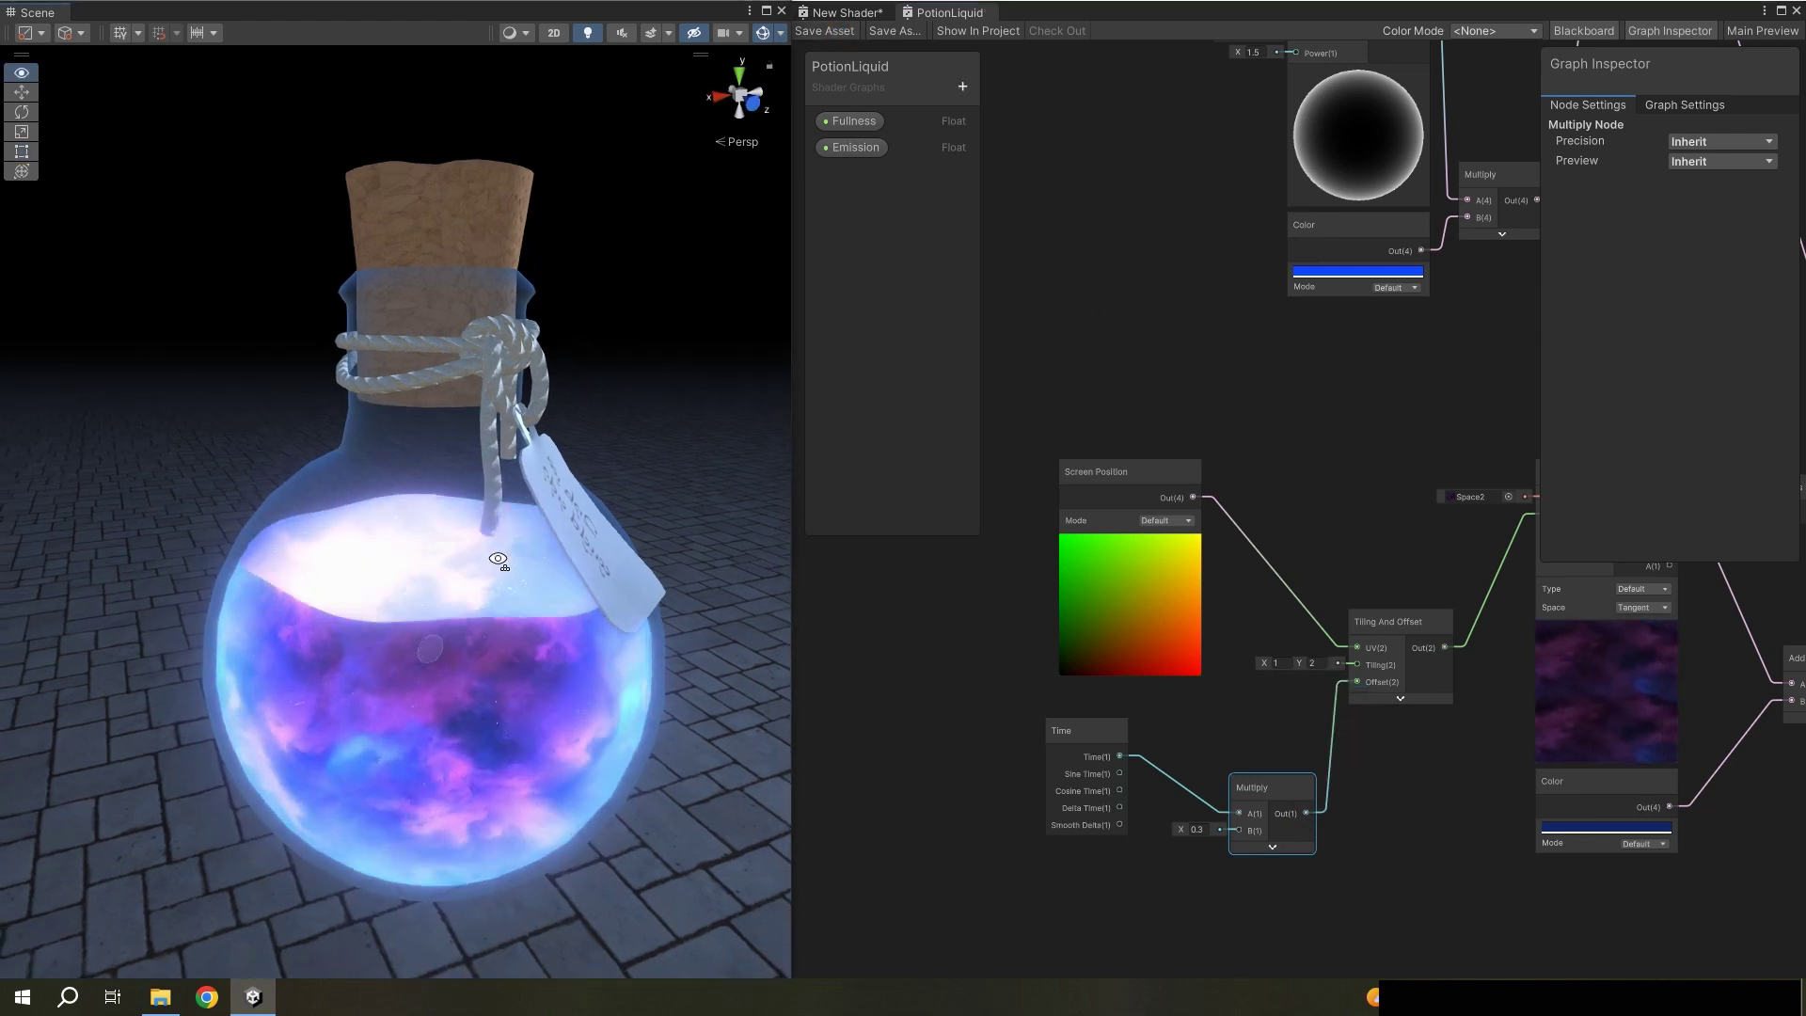
# - Change the Multiply B value to -0.3 so the texture scrolls the other way
pyautogui.click(1197, 828)
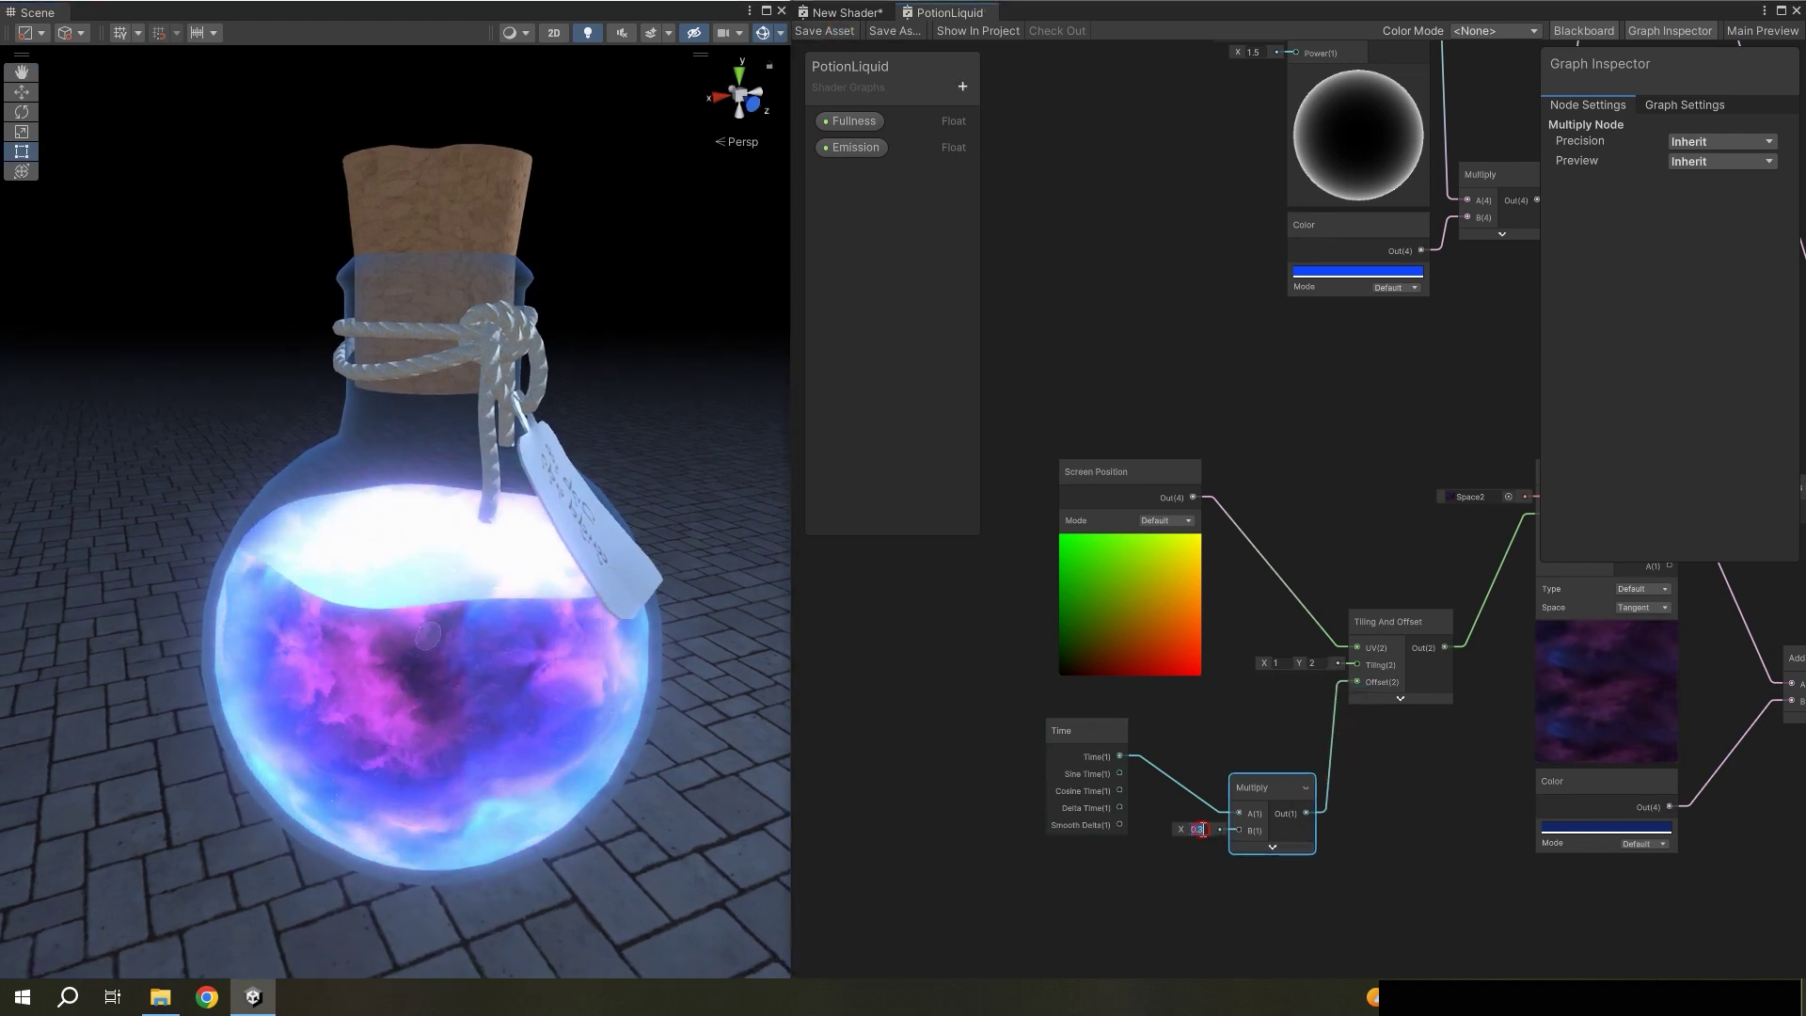
pyautogui.write('-0.3')
pyautogui.click(1189, 863)
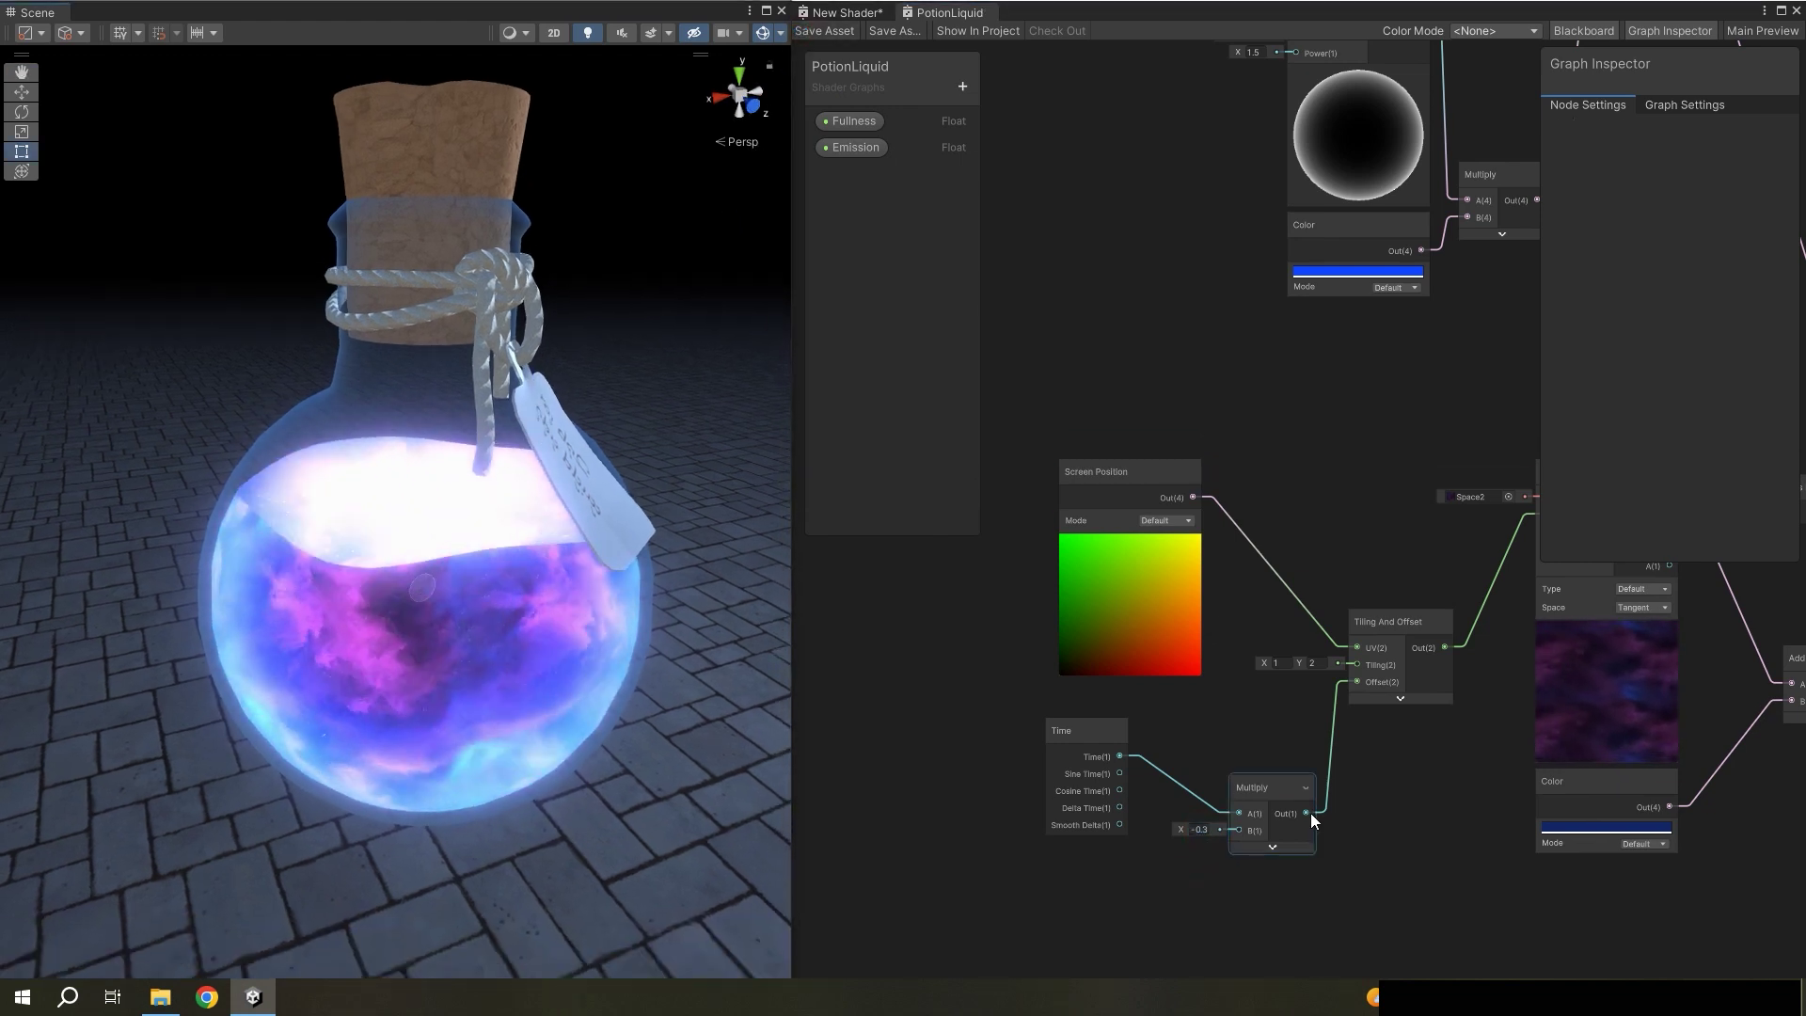
pyautogui.scroll(-2, 1373, 686)
# - Add a Vector 2 node below Multiply, connect it to Multiply B, and save the graph
pyautogui.scroll(2, 1374, 686)
pyautogui.press('space')
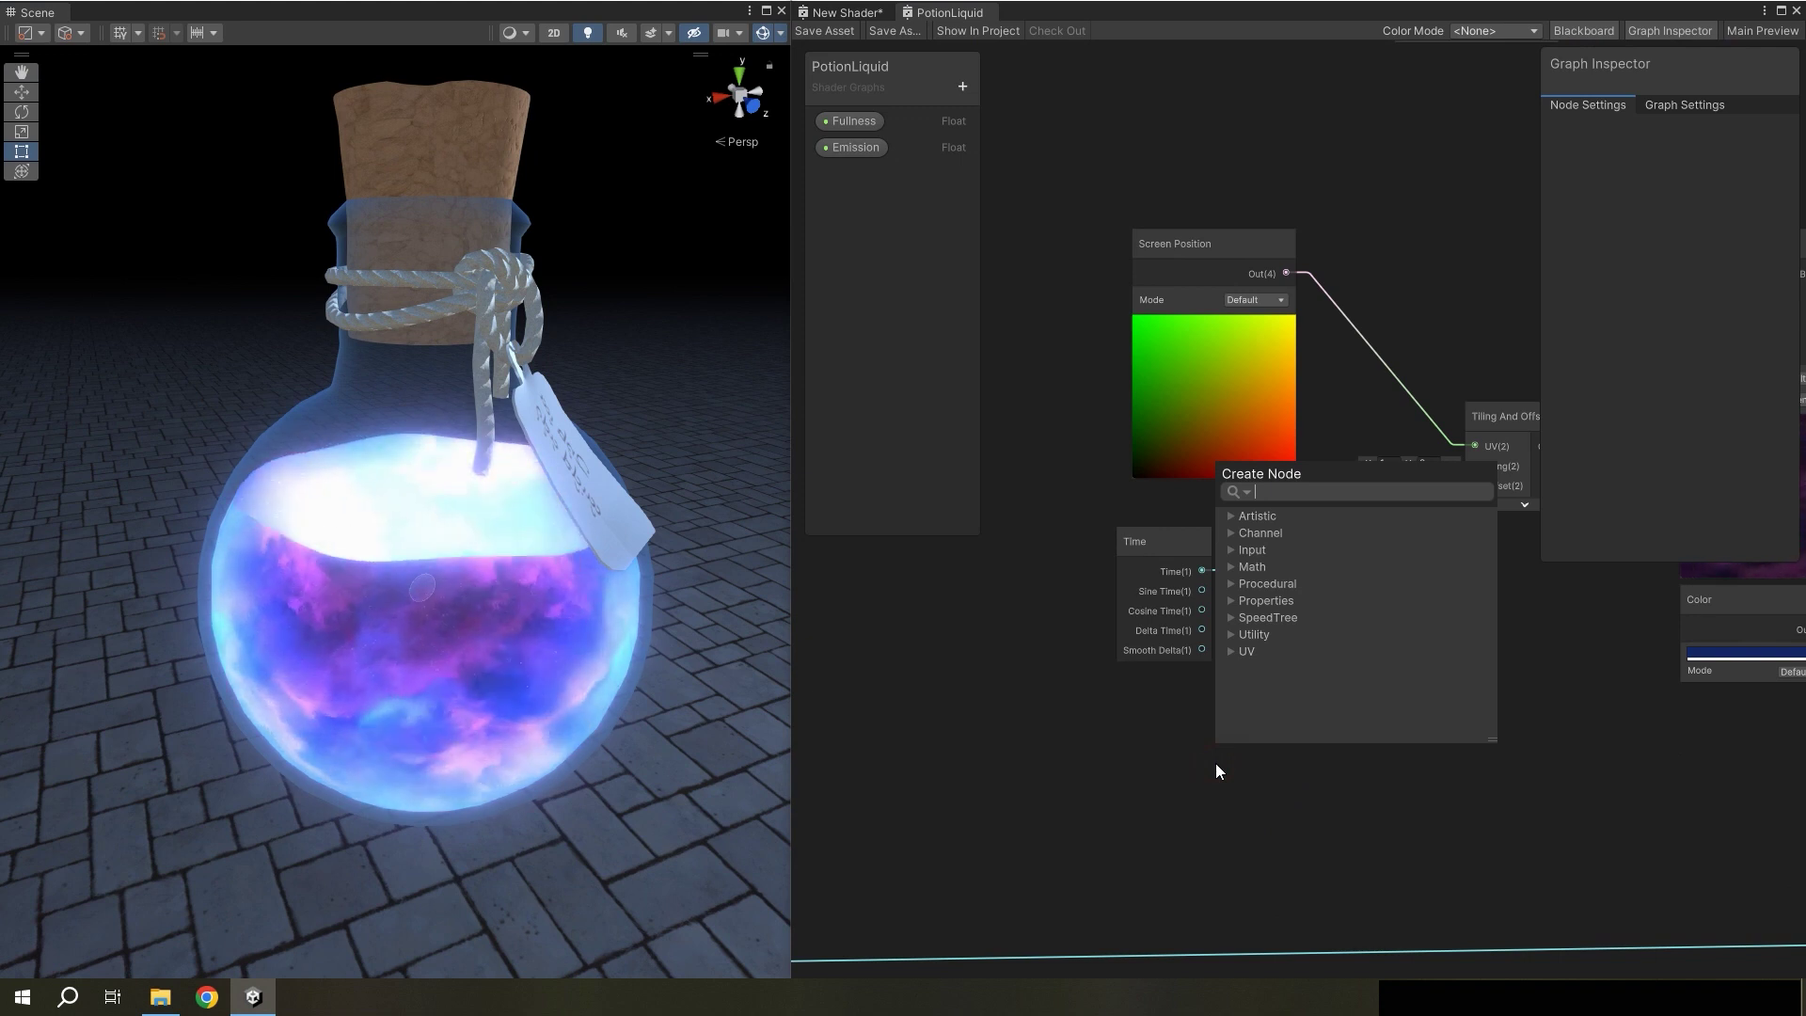
pyautogui.write('v')
pyautogui.click(1313, 567)
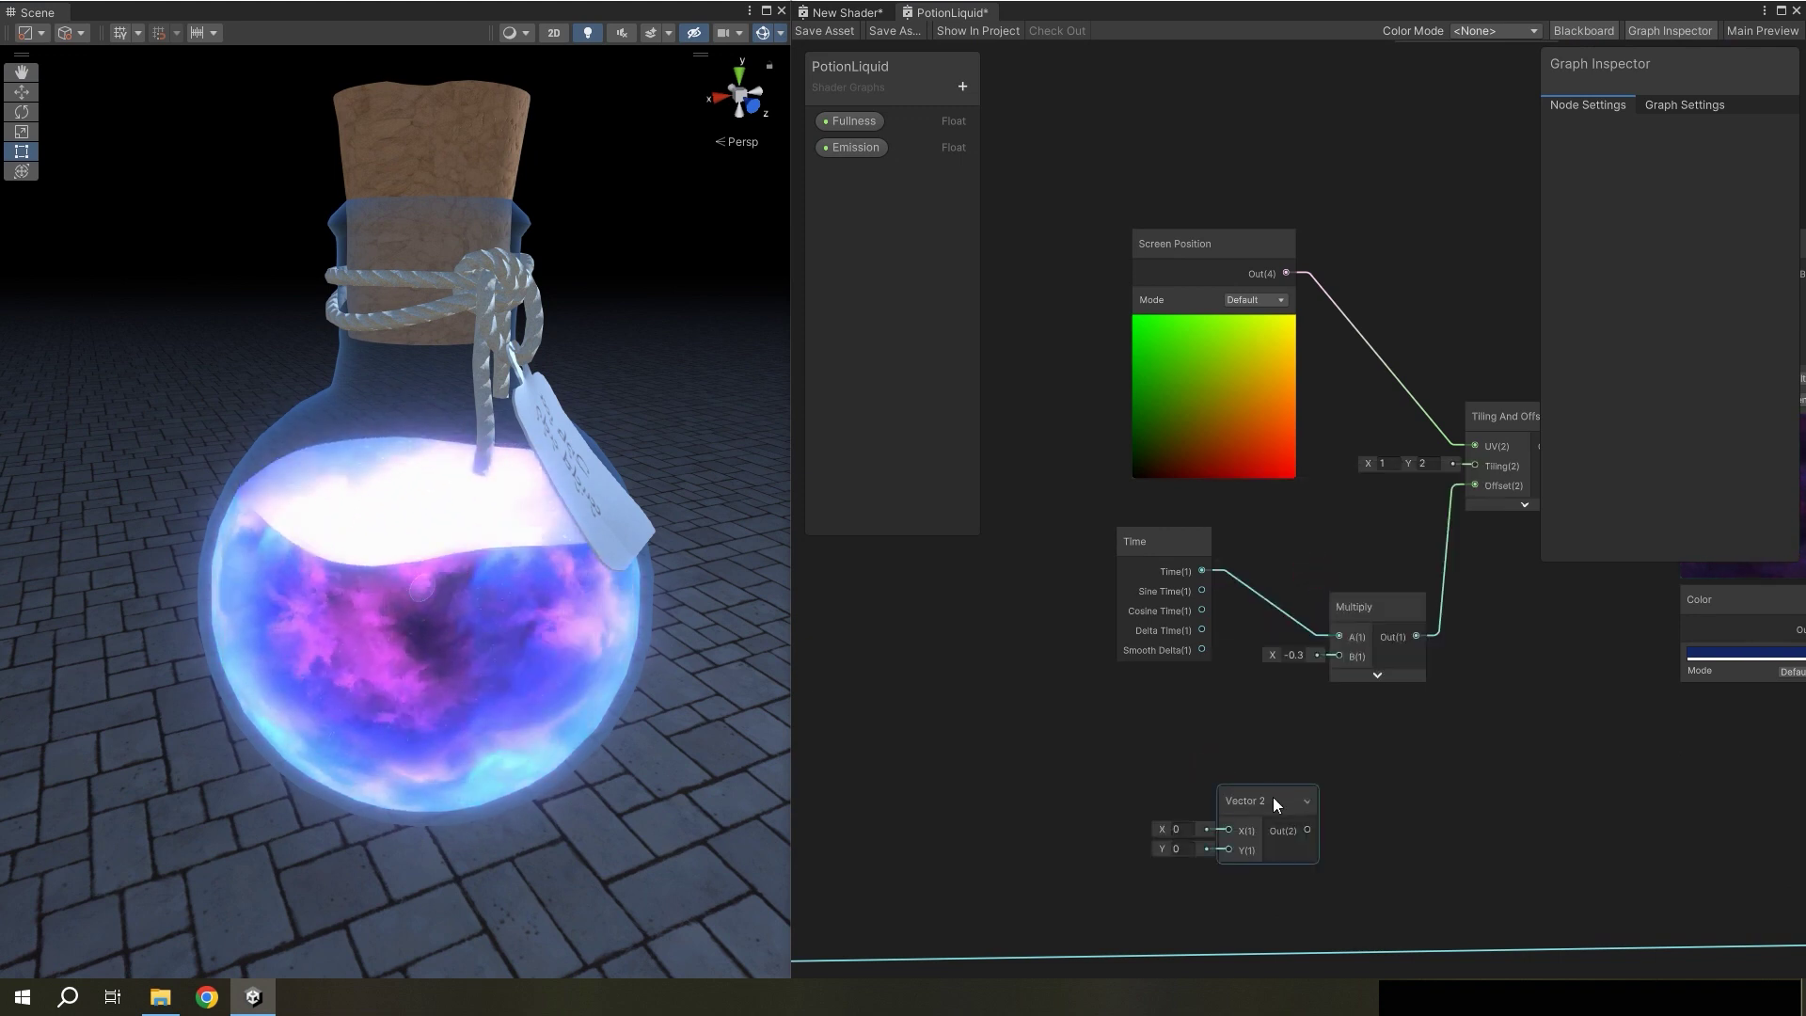
pyautogui.moveTo(1273, 798); pyautogui.dragTo(1199, 704)
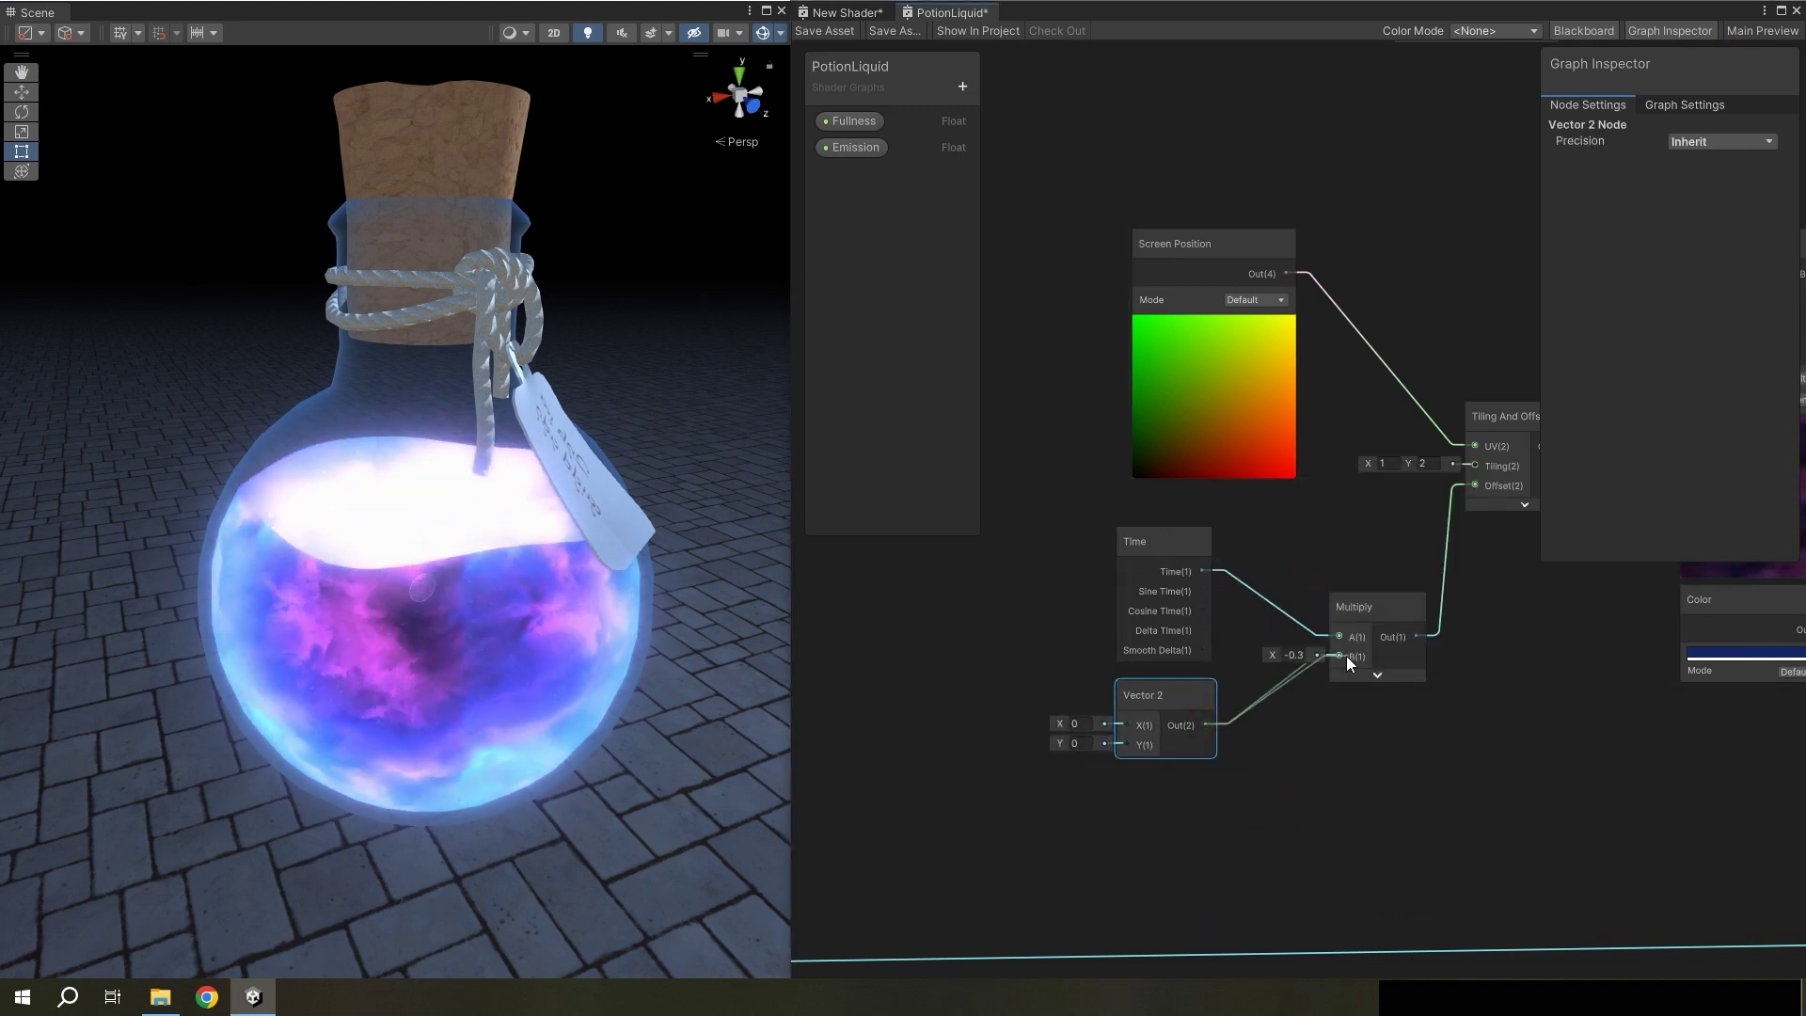
pyautogui.moveTo(1347, 663); pyautogui.dragTo(1342, 658)
pyautogui.write('0.3')
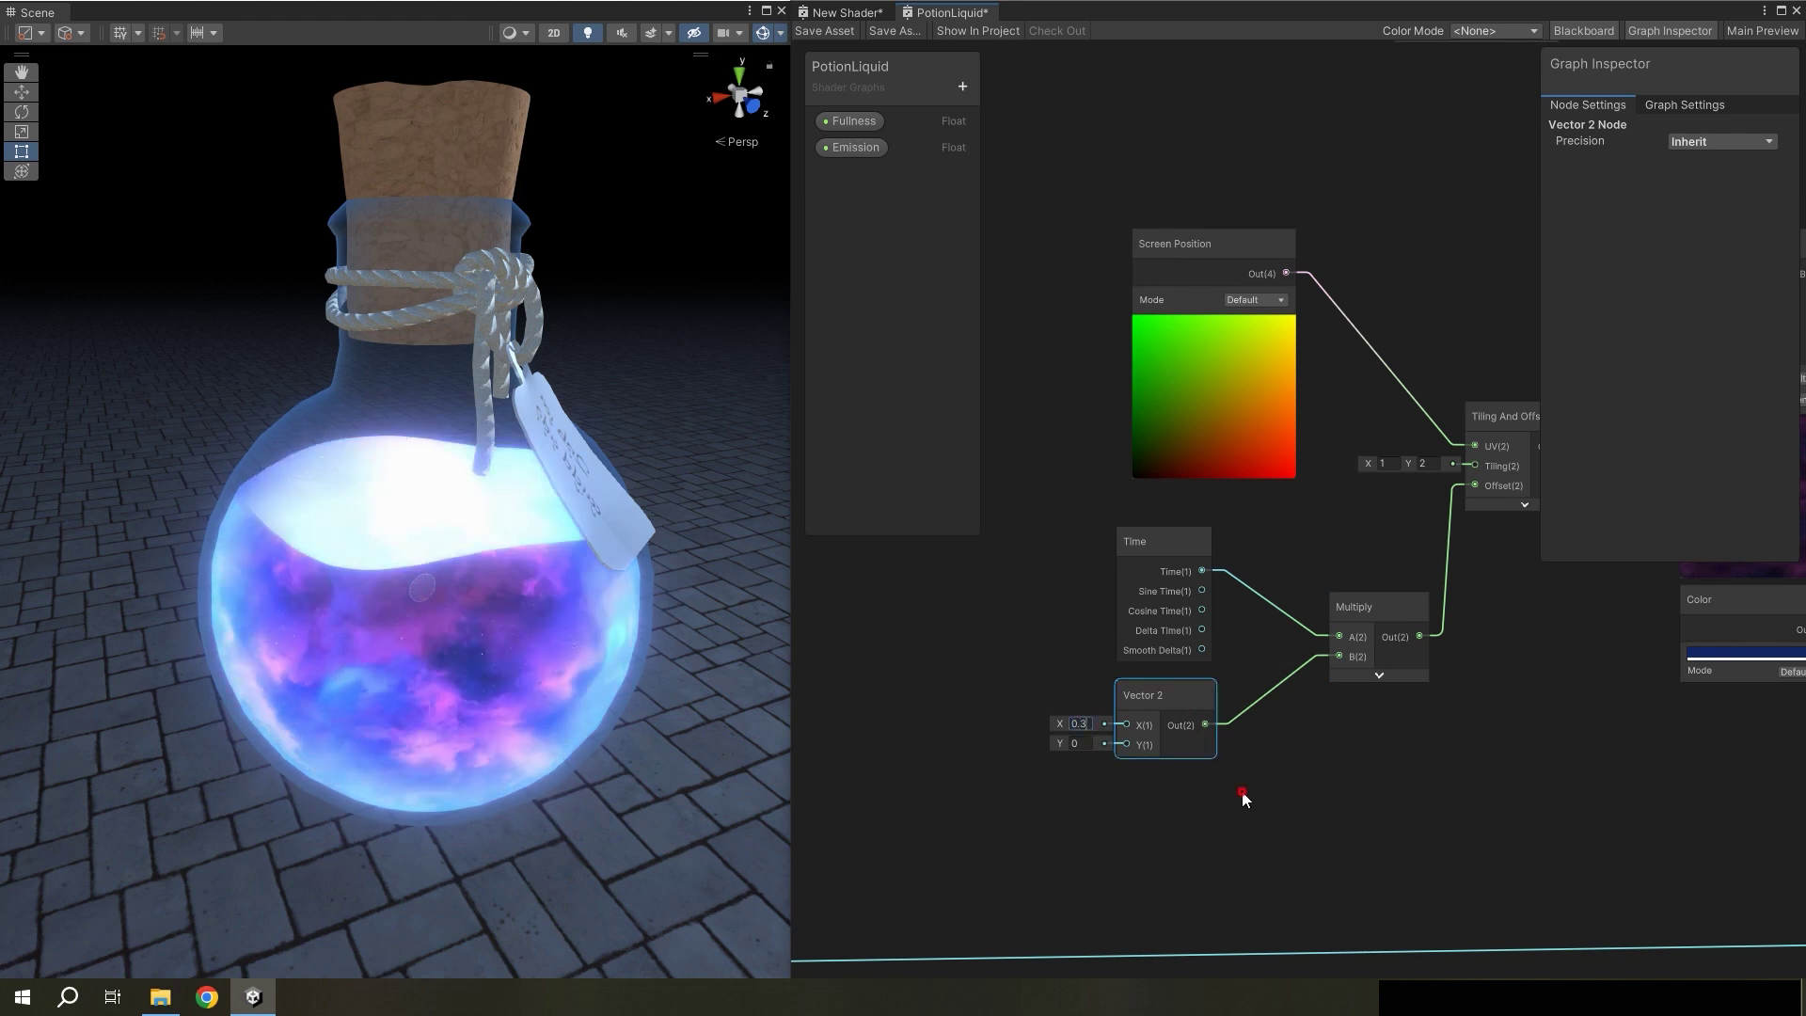
pyautogui.click(828, 31)
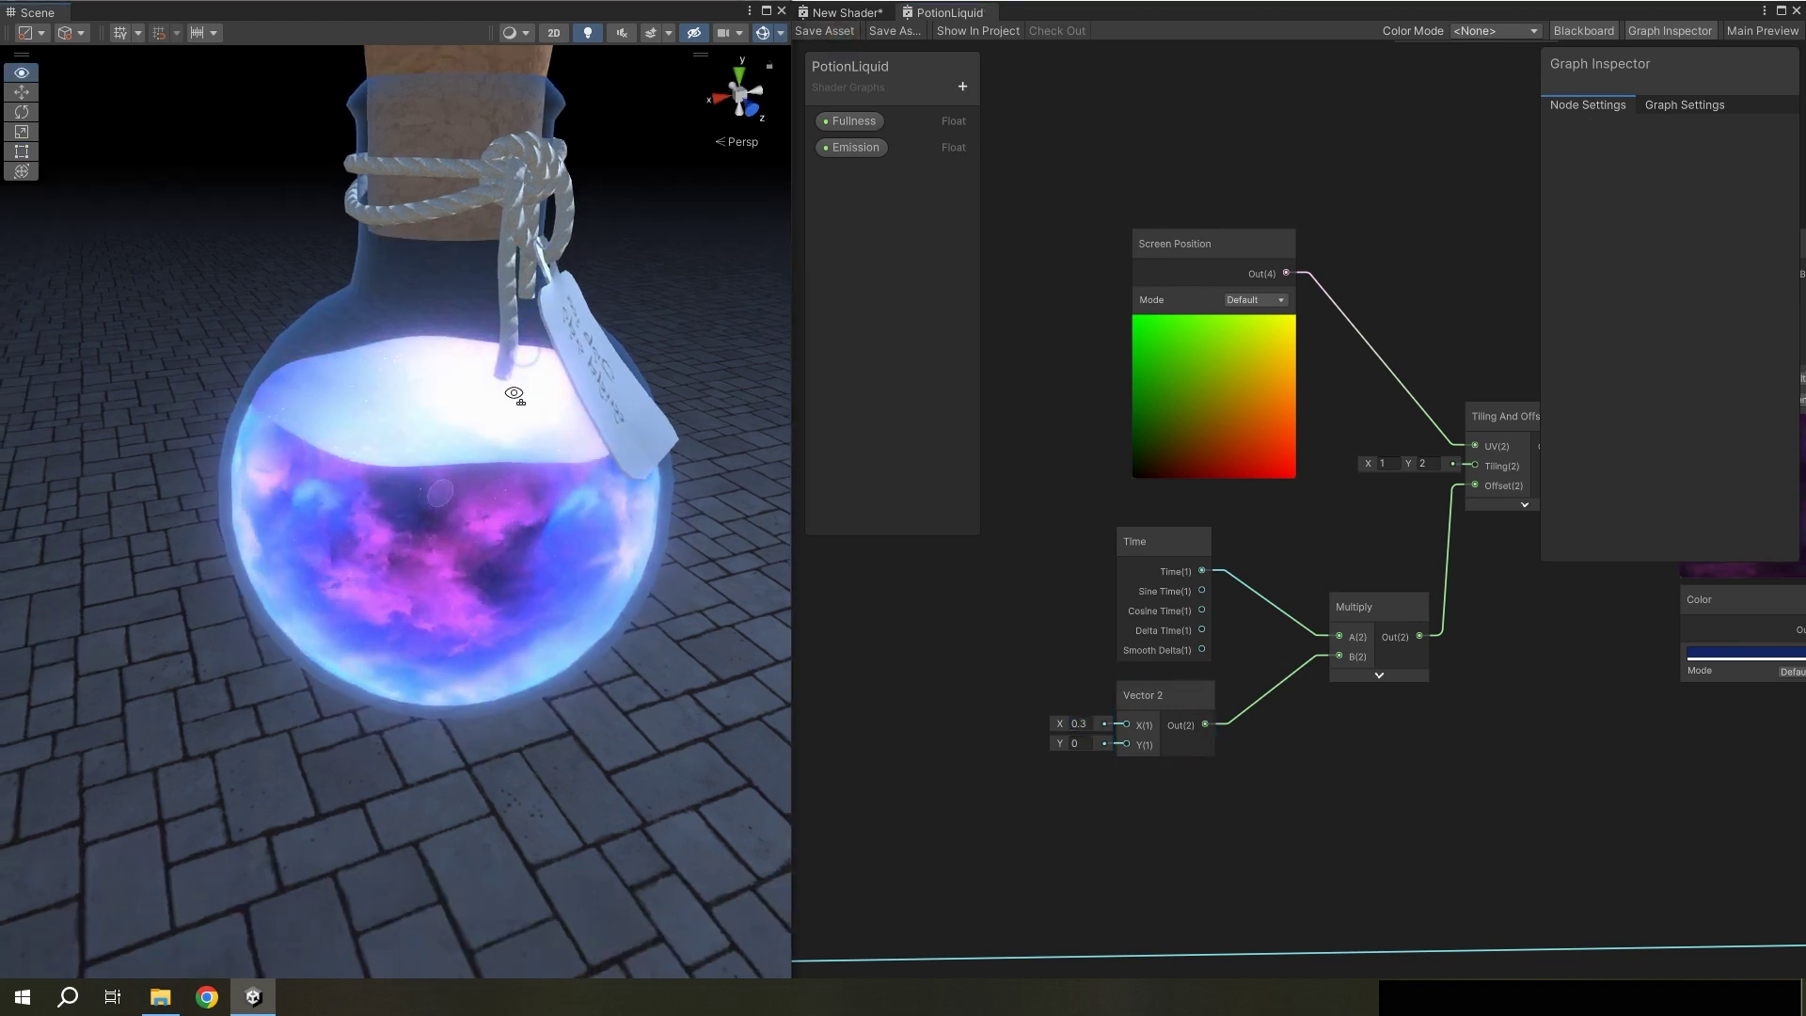
# - Set the Vector 2 values to X 0.1 and Y -0.05, then save the PotionLiquid graph
pyautogui.keyDown('alt'); pyautogui.moveTo(507, 367); pyautogui.dragTo(505, 367); pyautogui.keyUp('alt')
pyautogui.write('-0.1')
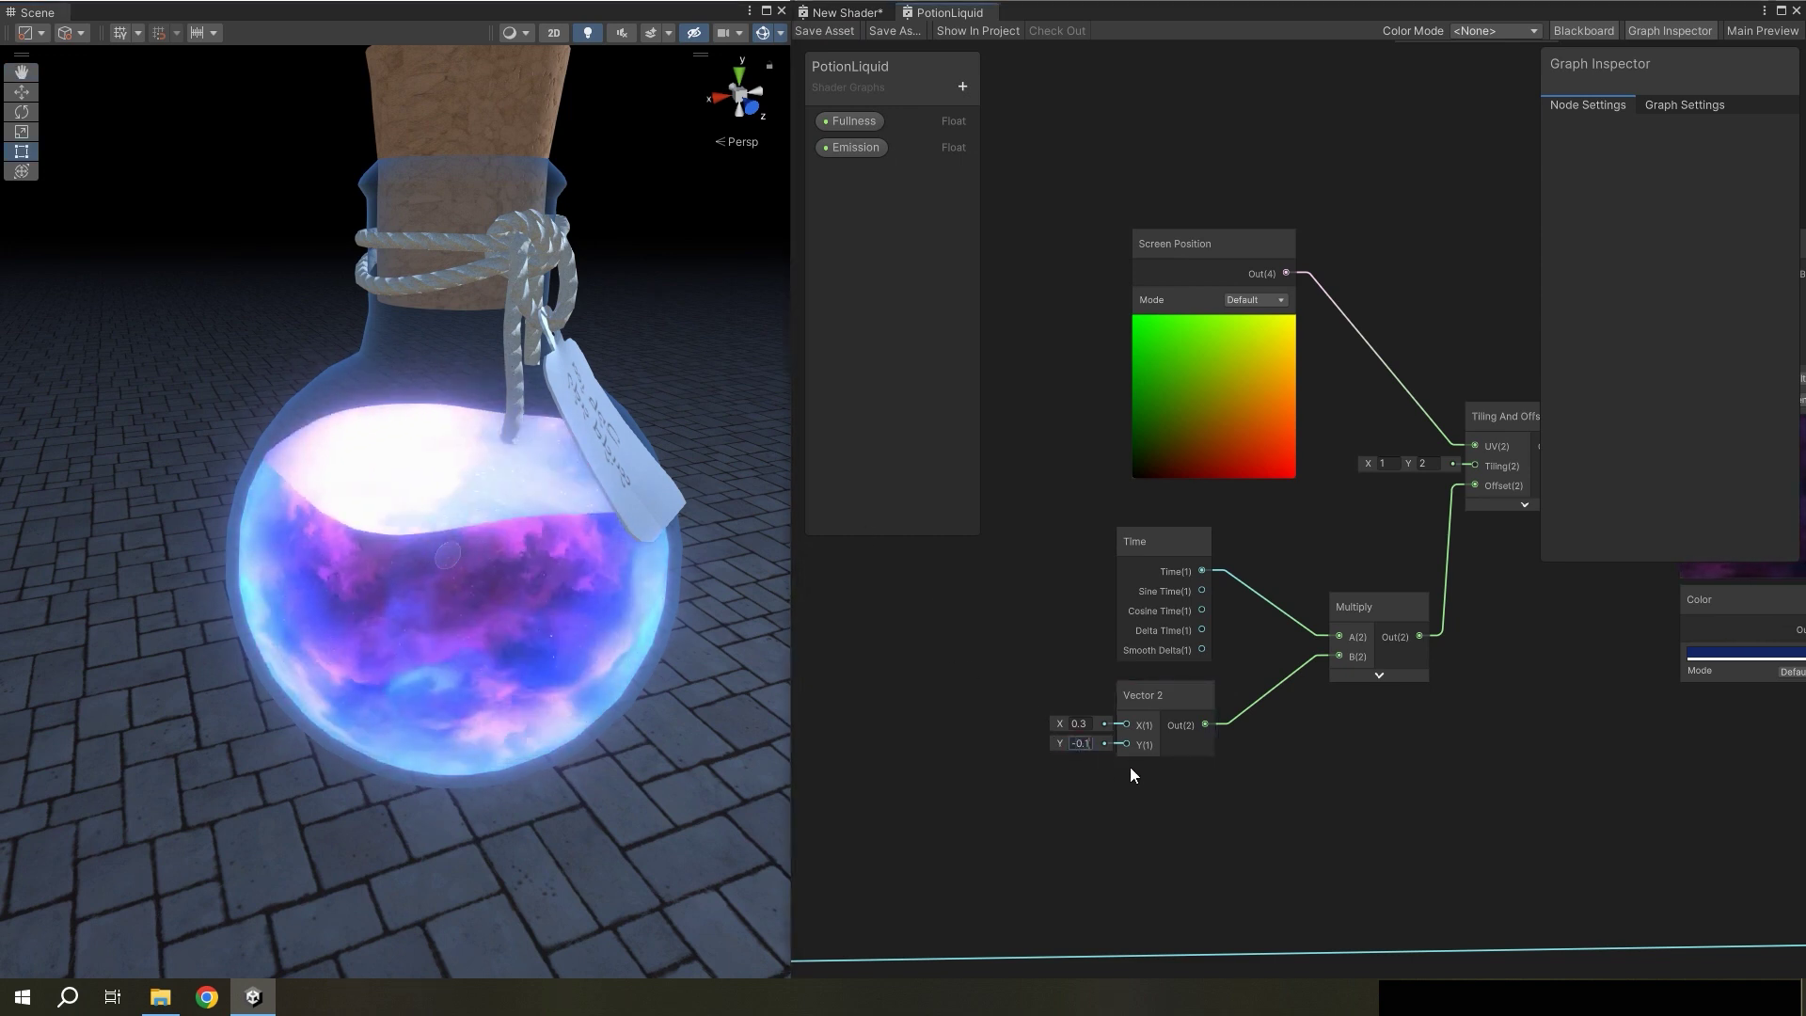
pyautogui.write('3')
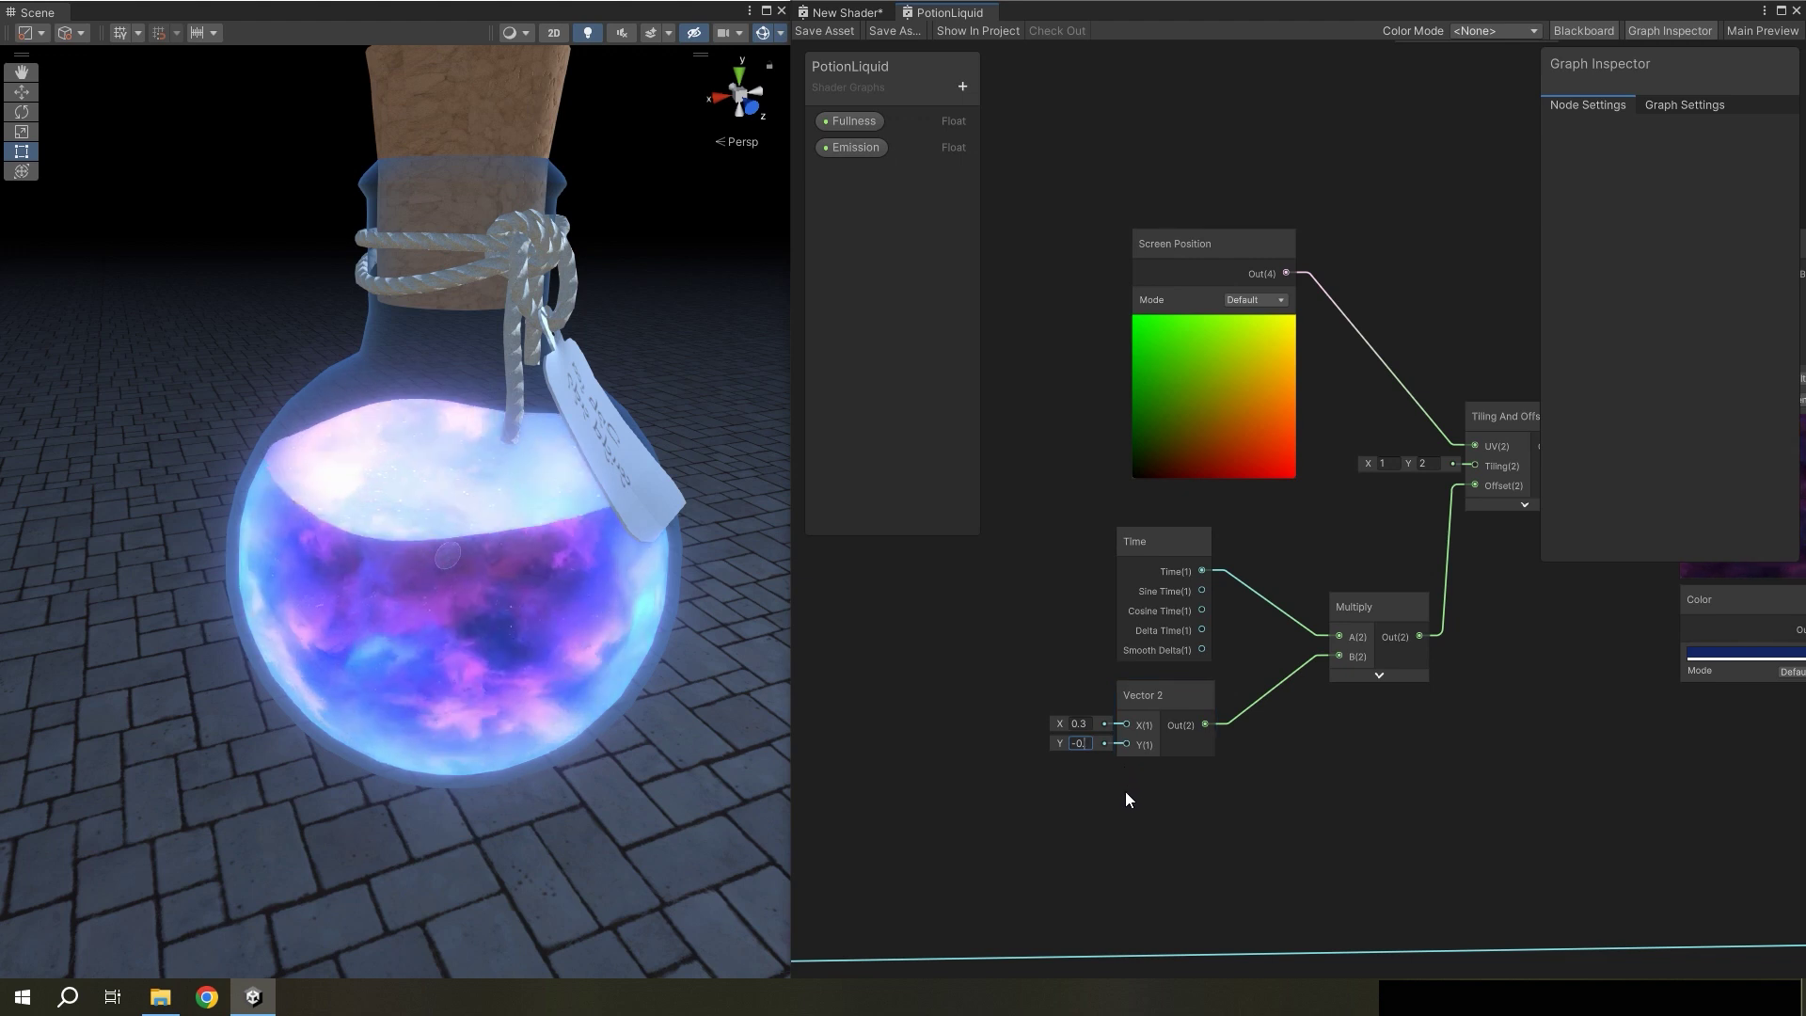
pyautogui.click(1093, 825)
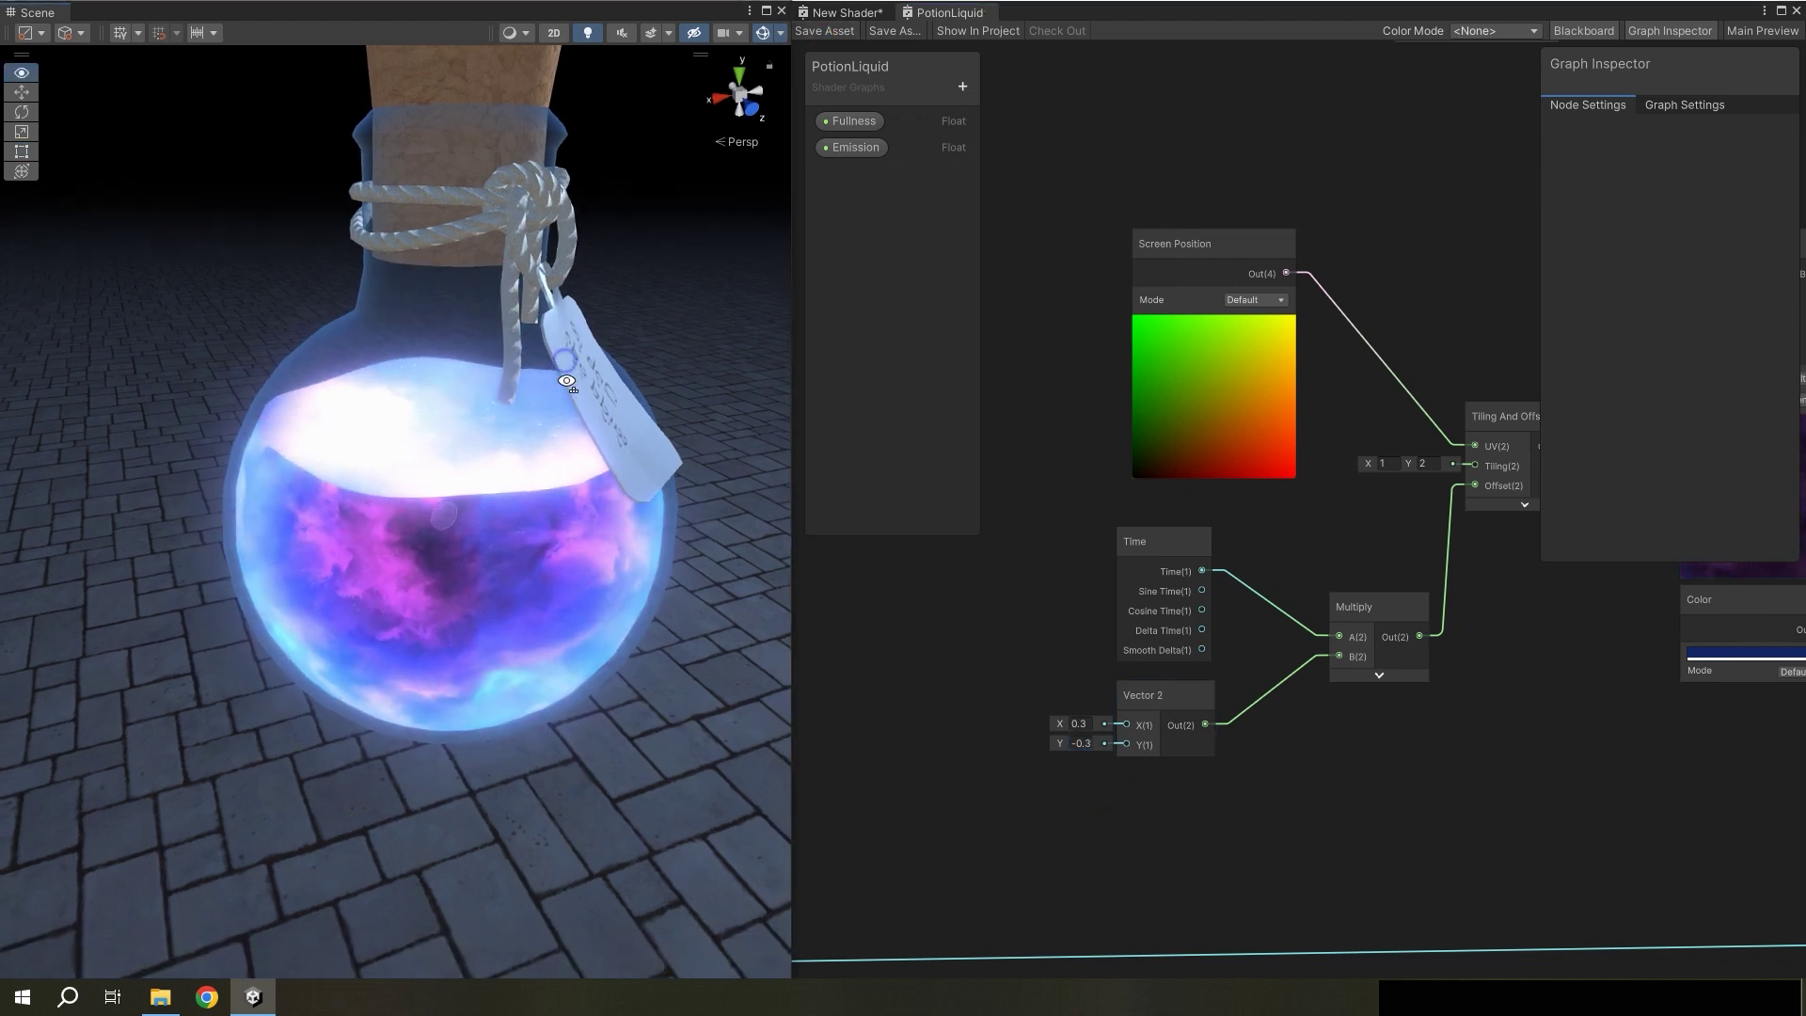
pyautogui.click(1091, 741)
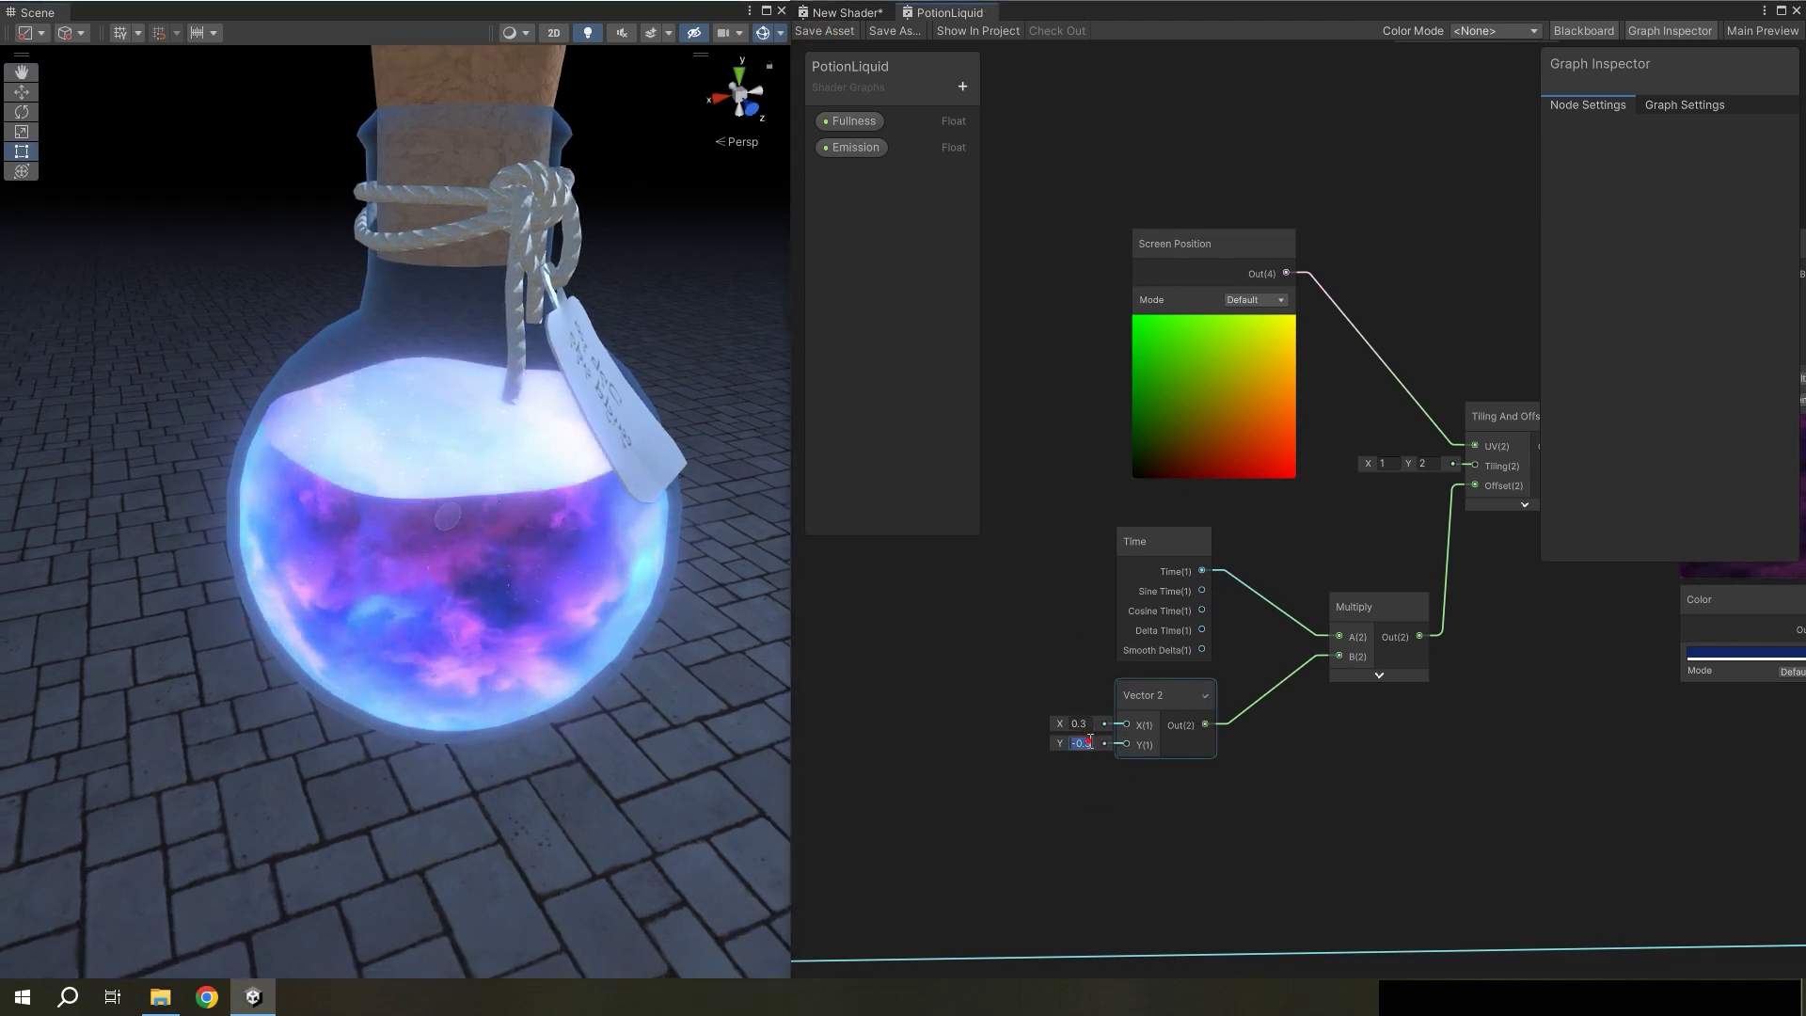
pyautogui.write('-0.')
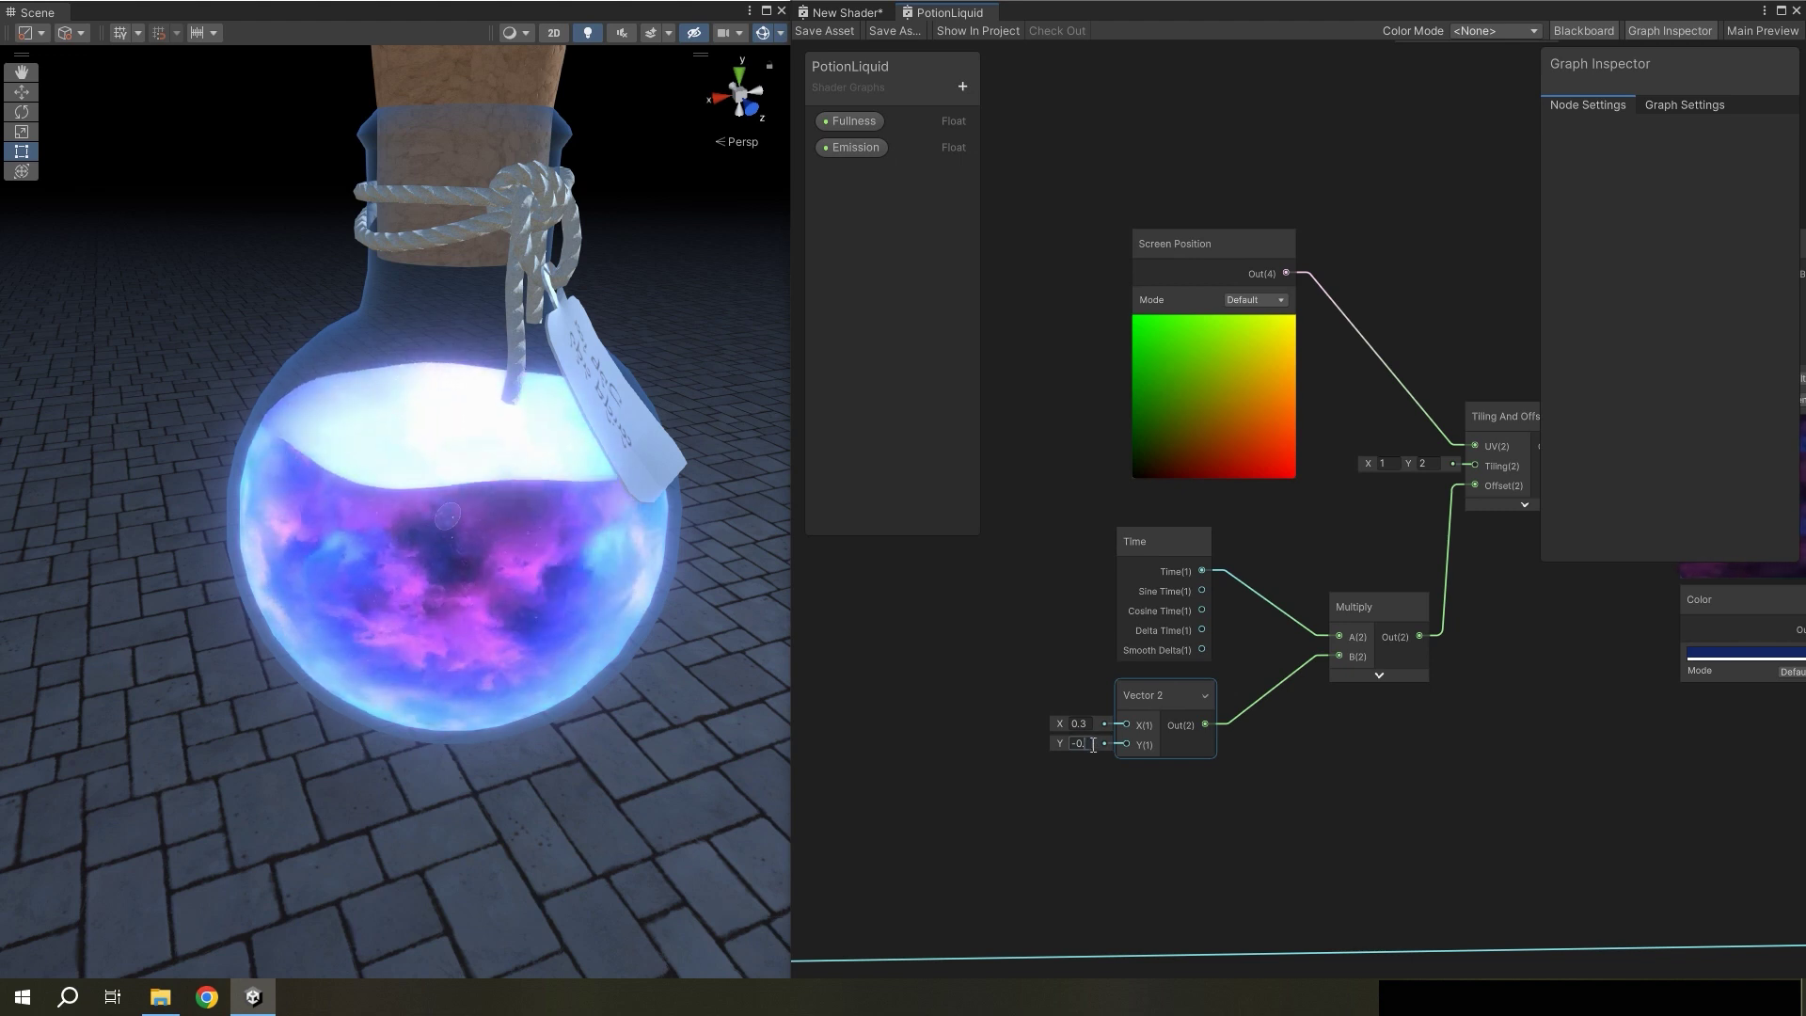
pyautogui.write('0')
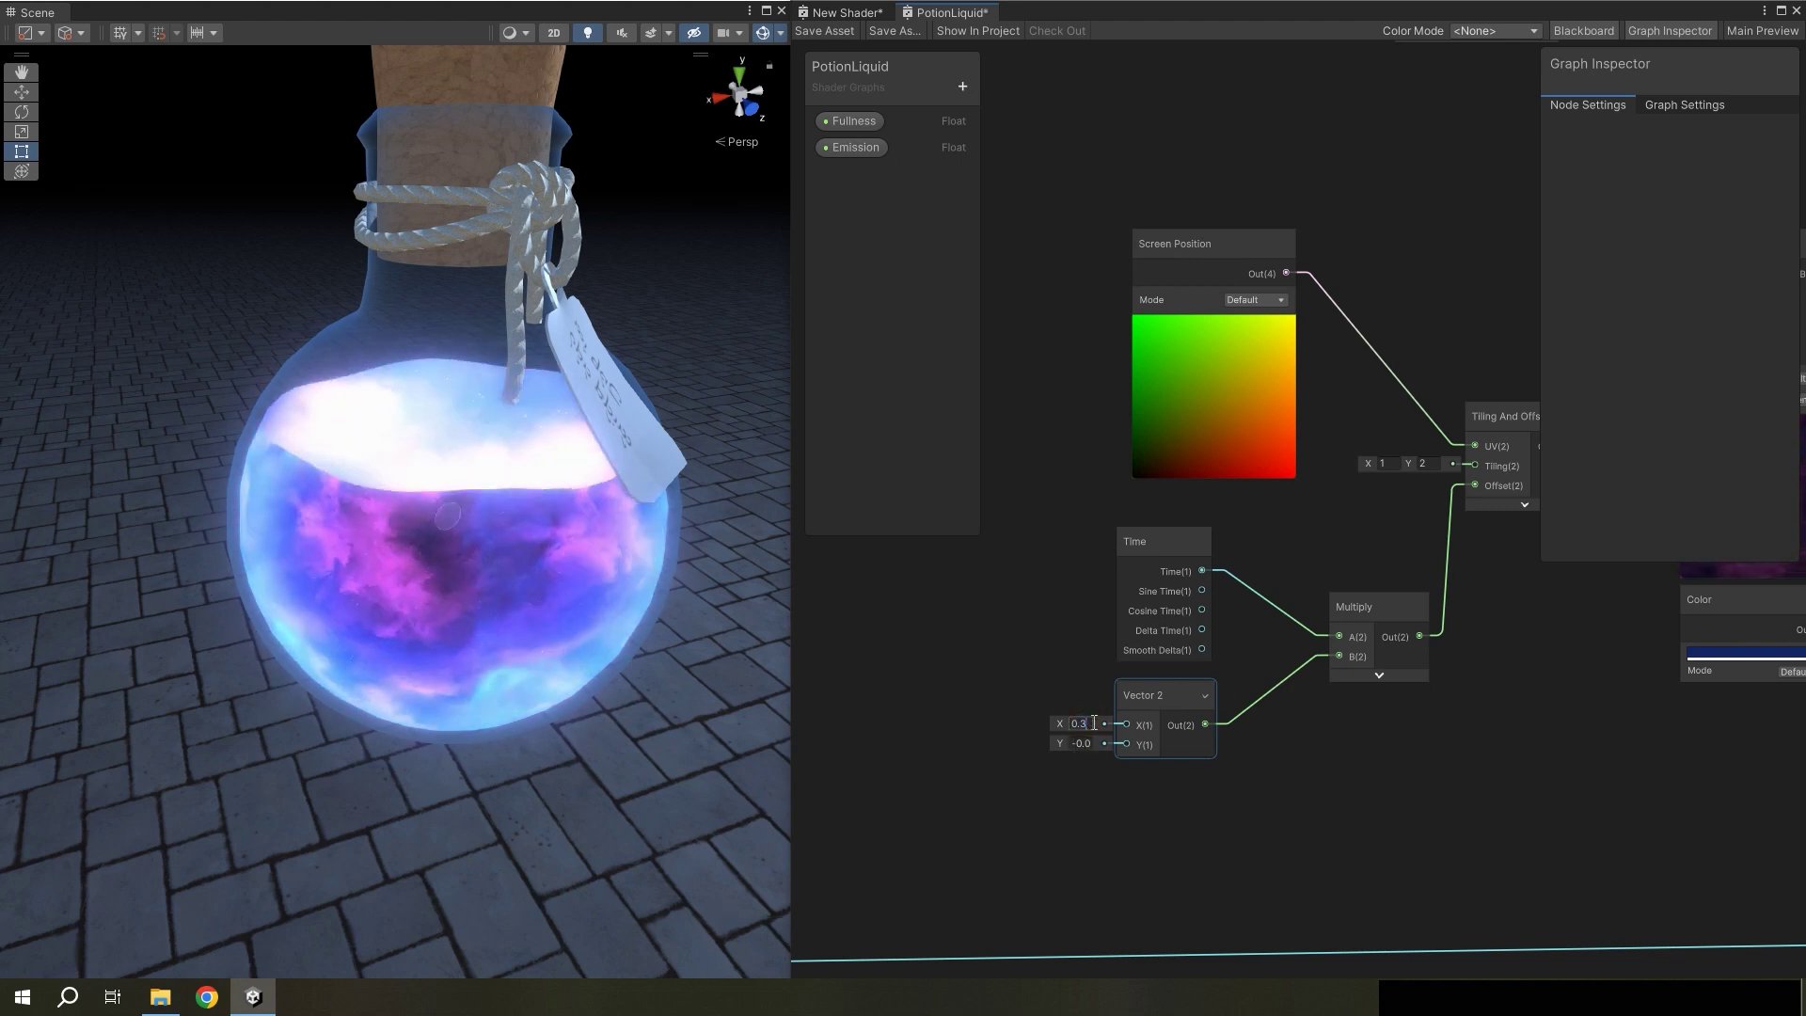
pyautogui.write('50.1')
pyautogui.click(1110, 790)
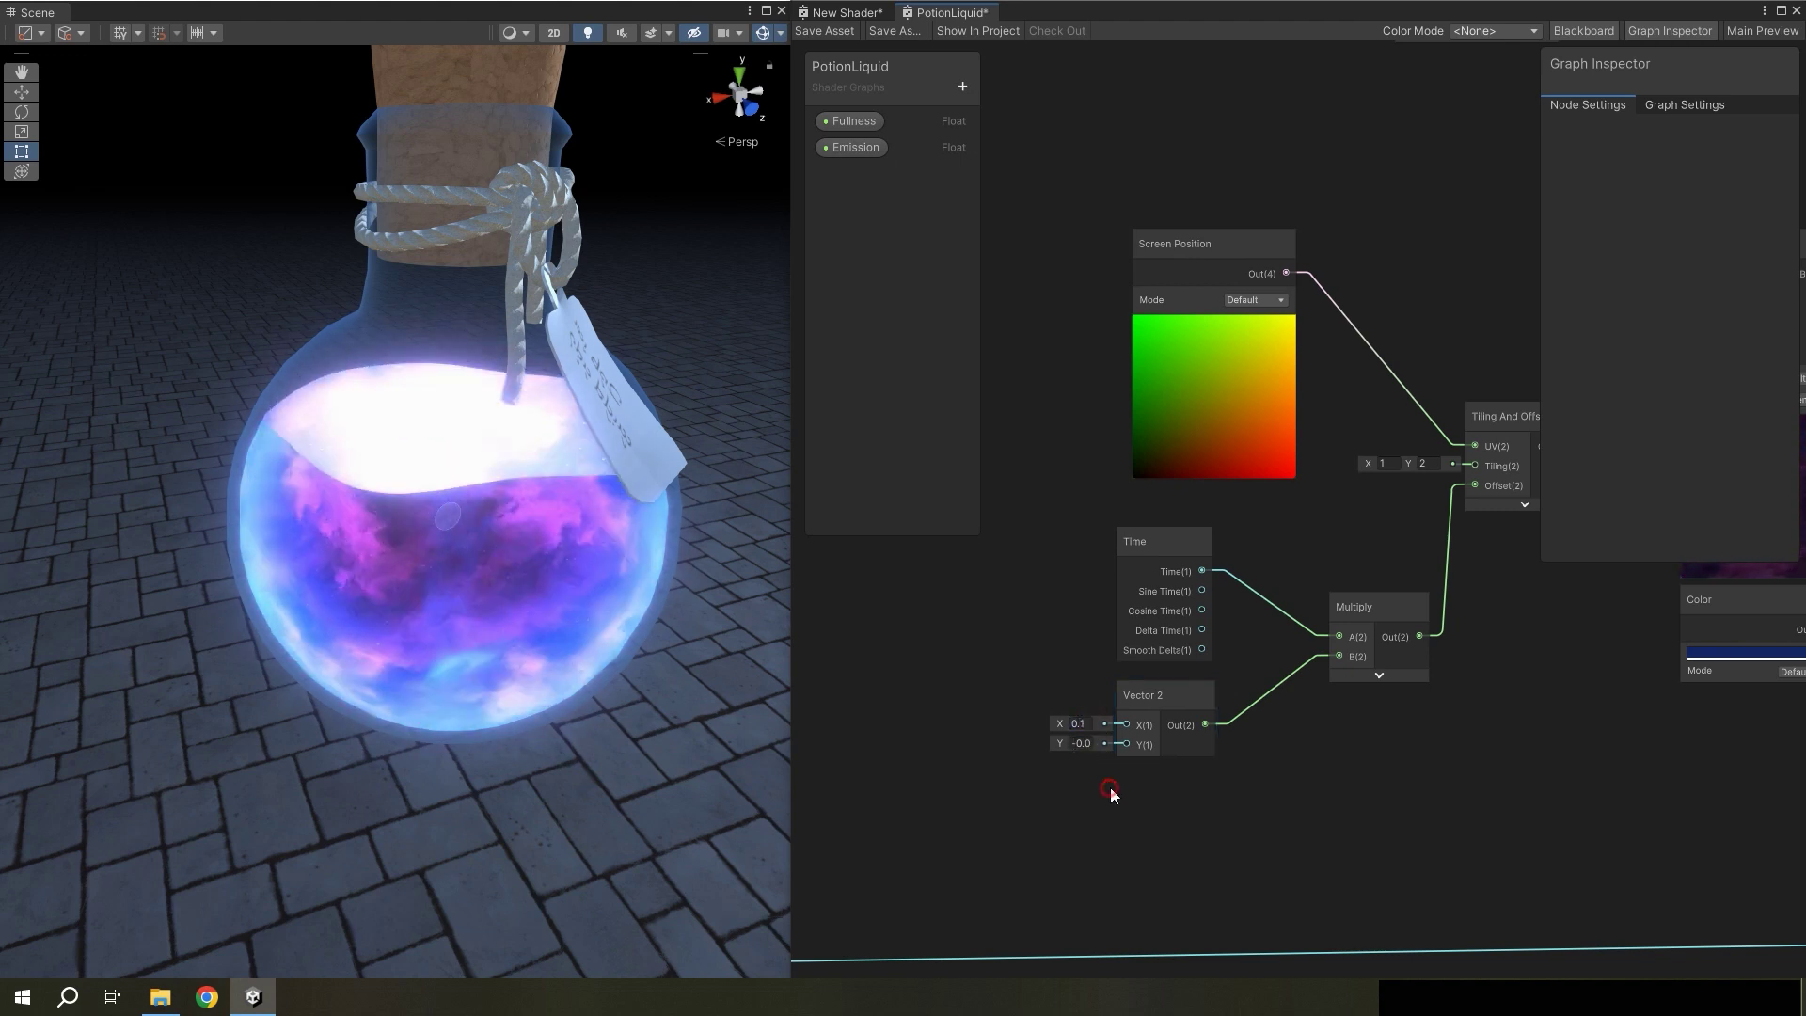
pyautogui.click(825, 34)
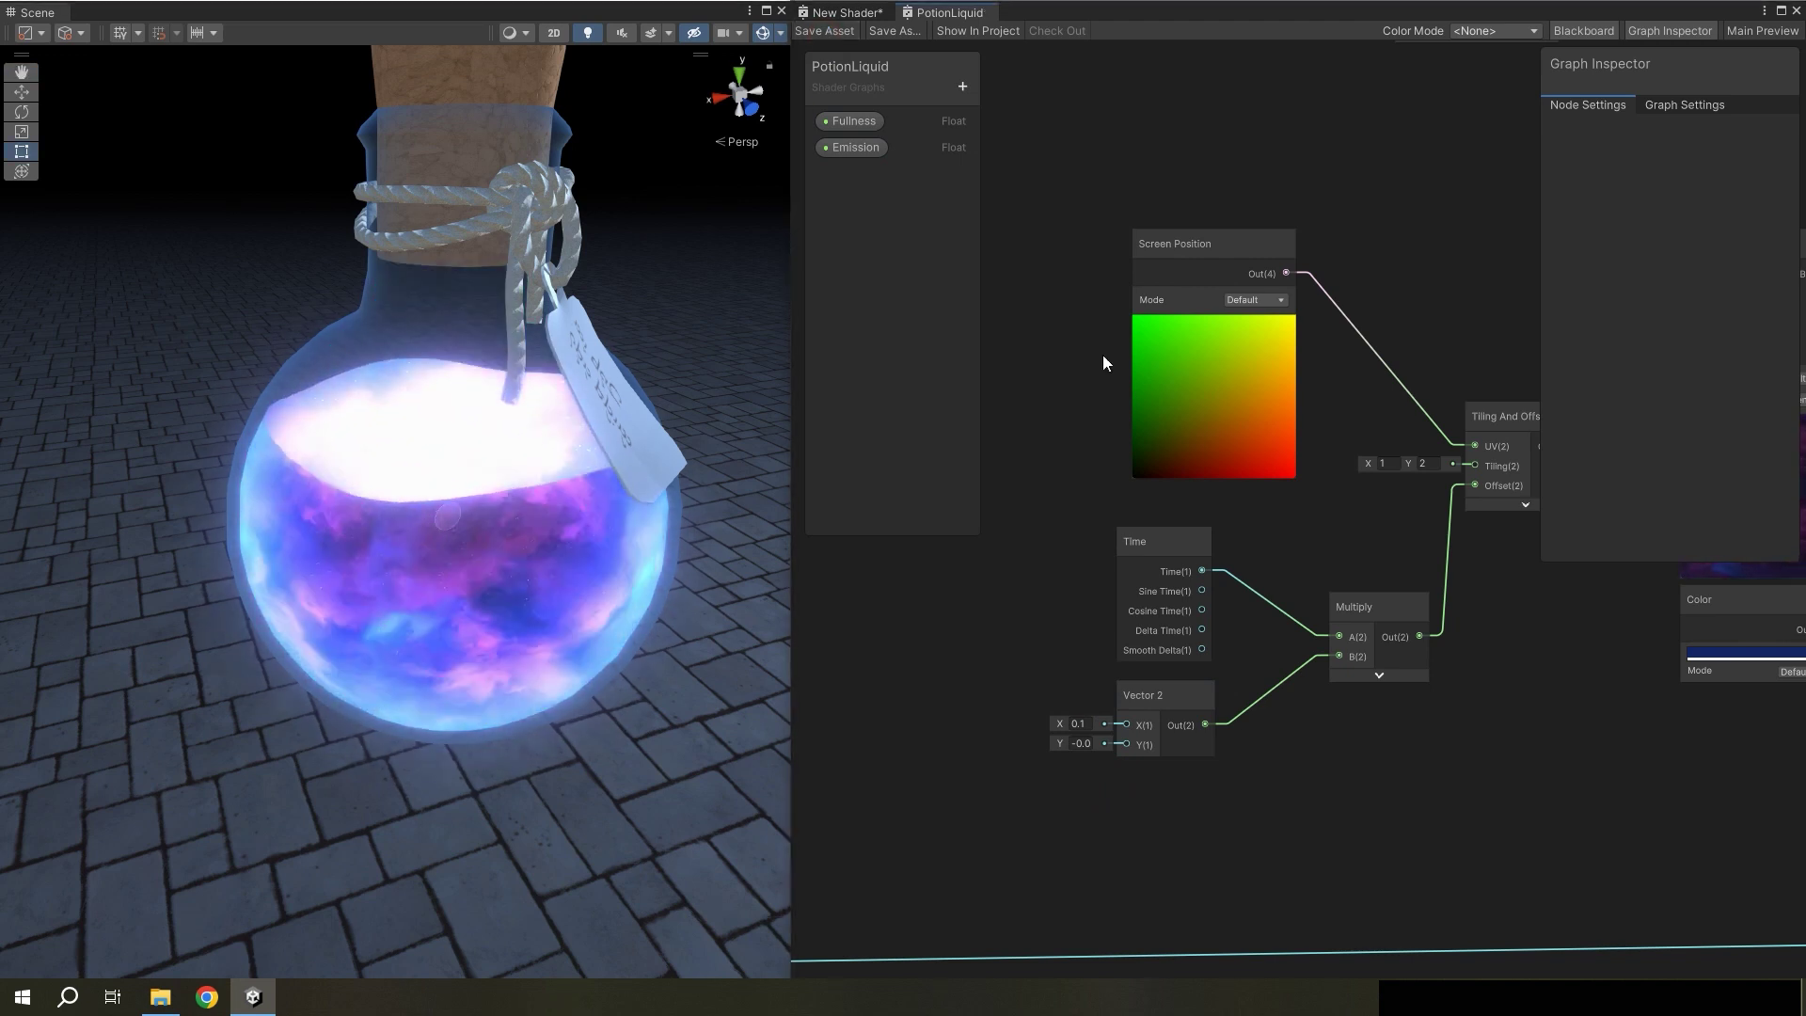
# - Maximize the Scene view and zoom and orbit to frame the whole potion
pyautogui.click(766, 11)
pyautogui.scroll(-5, 1019, 605)
pyautogui.keyDown('alt'); pyautogui.moveTo(1019, 605); pyautogui.dragTo(1036, 596); pyautogui.keyUp('alt')
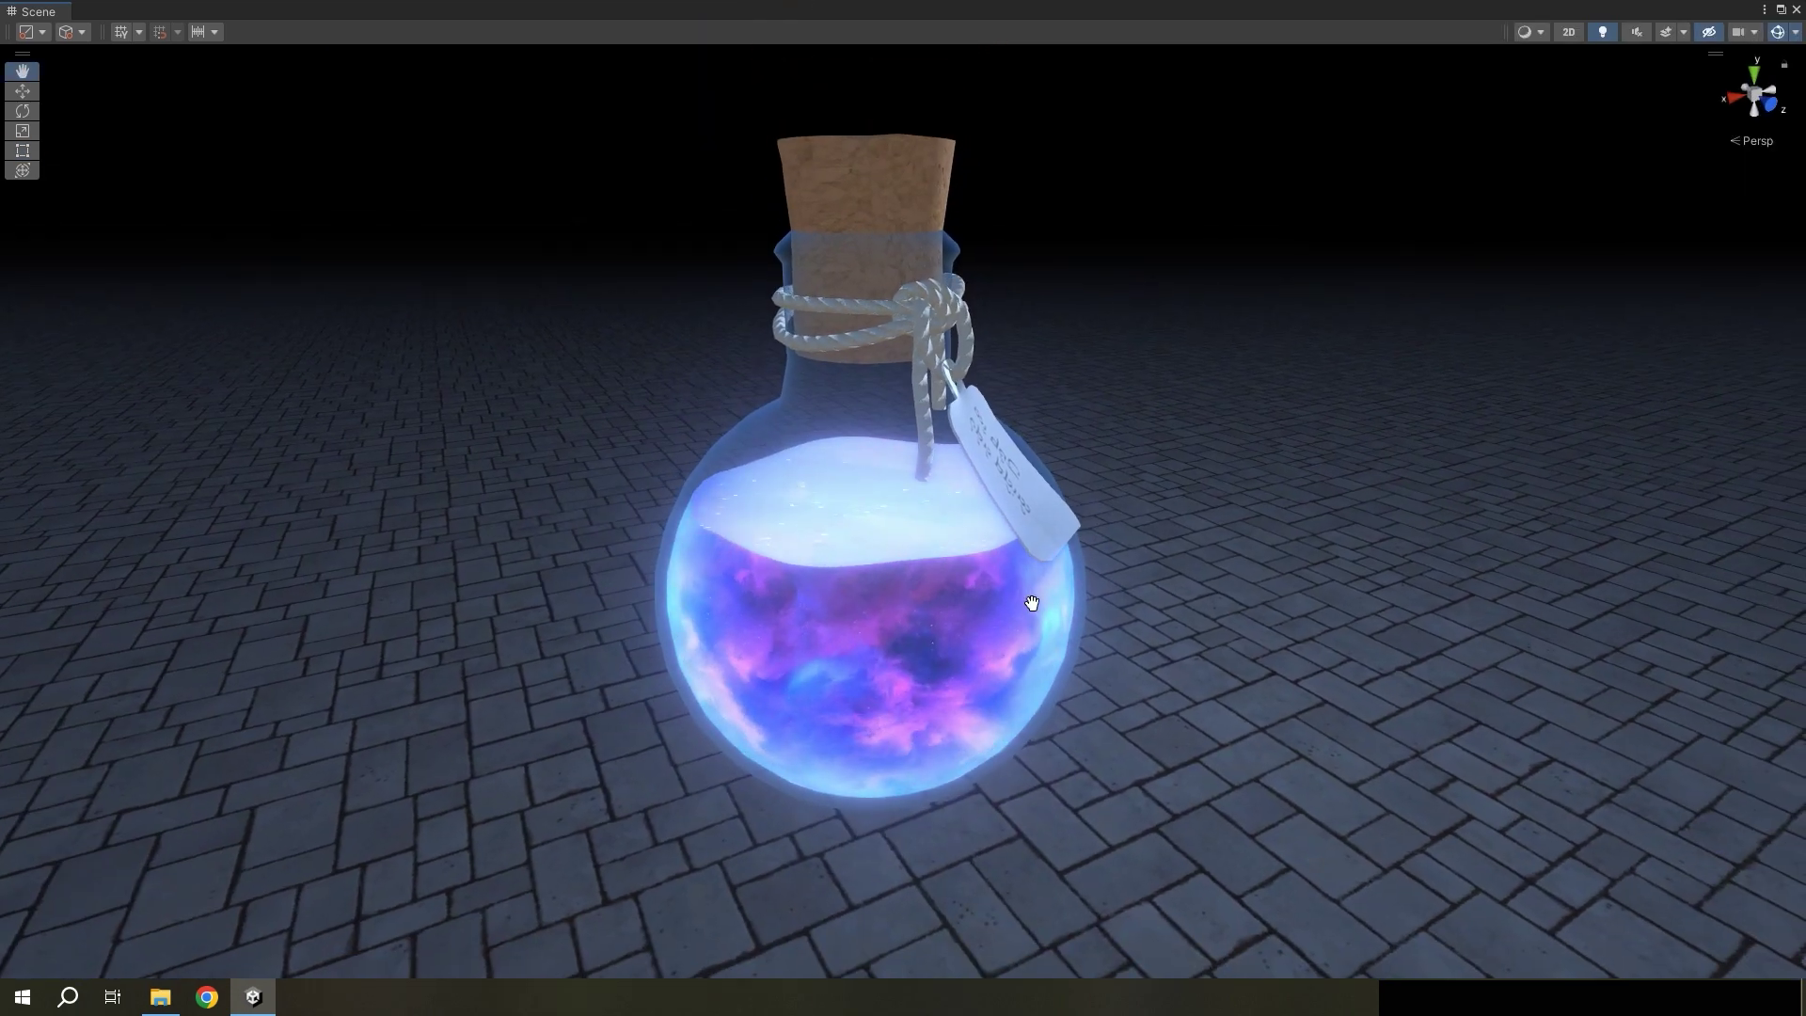
pyautogui.scroll(5, 1033, 600)
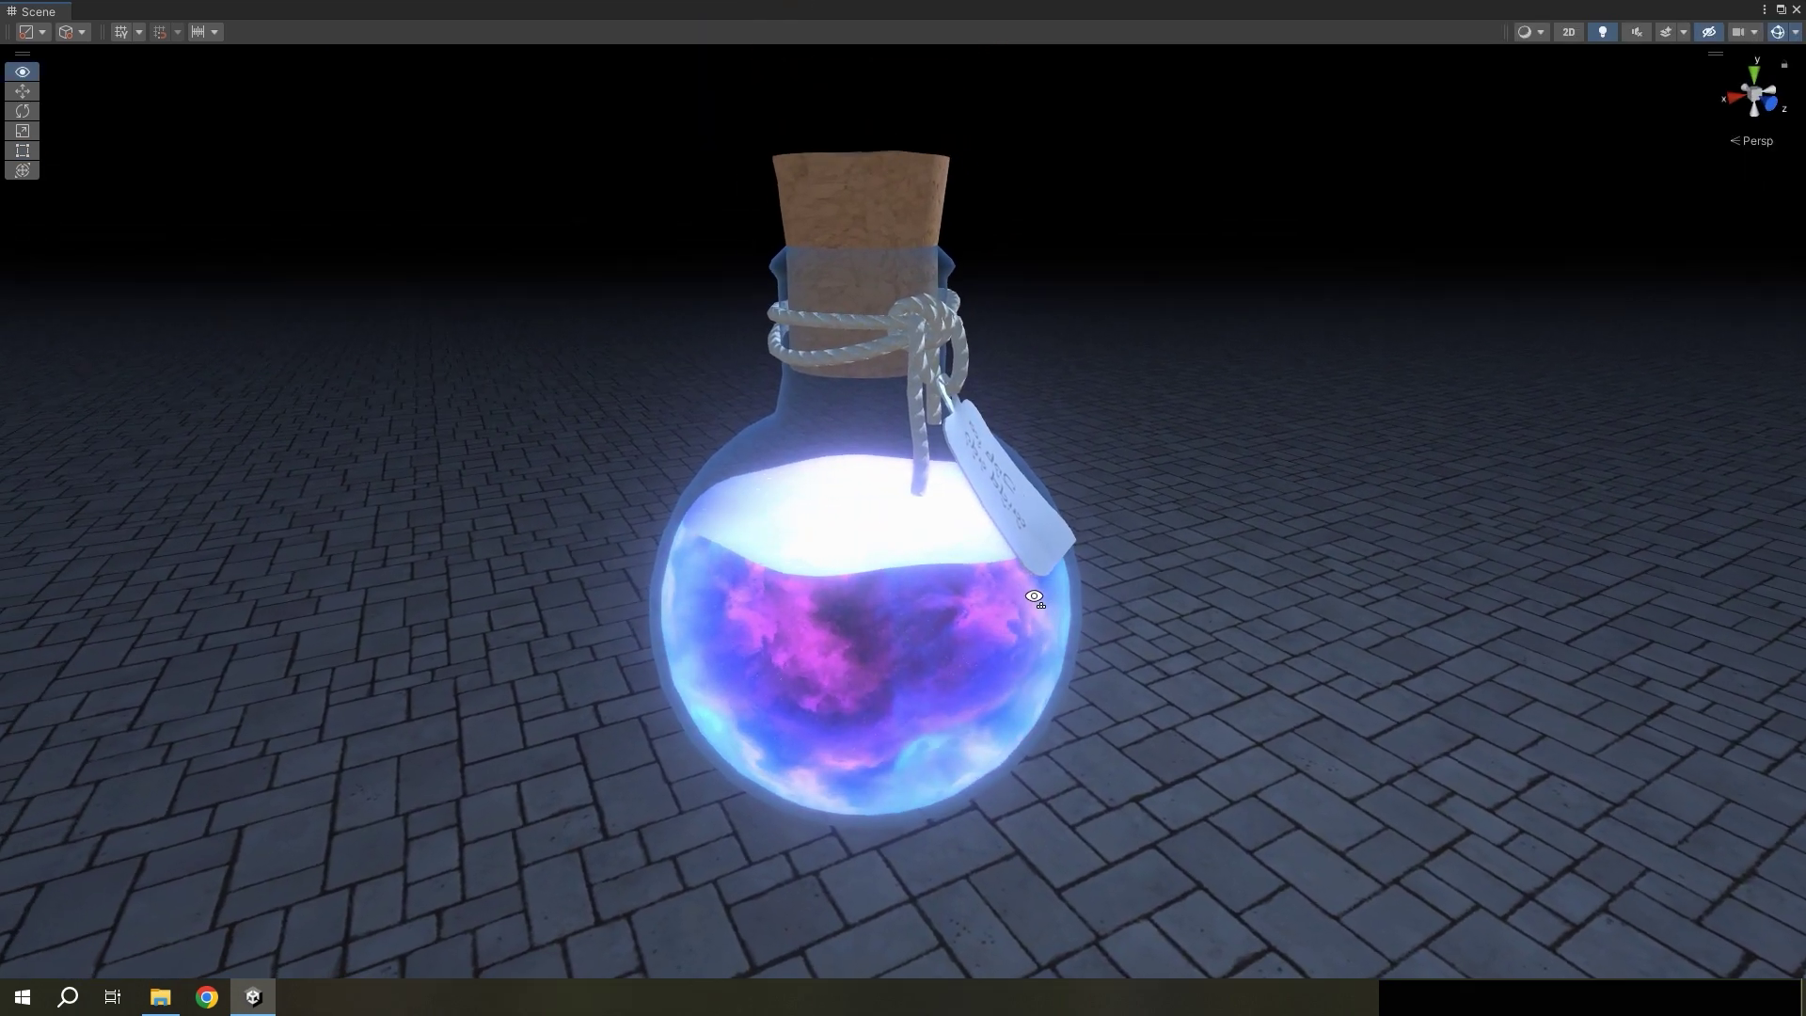
pyautogui.scroll(-2, 1034, 597)
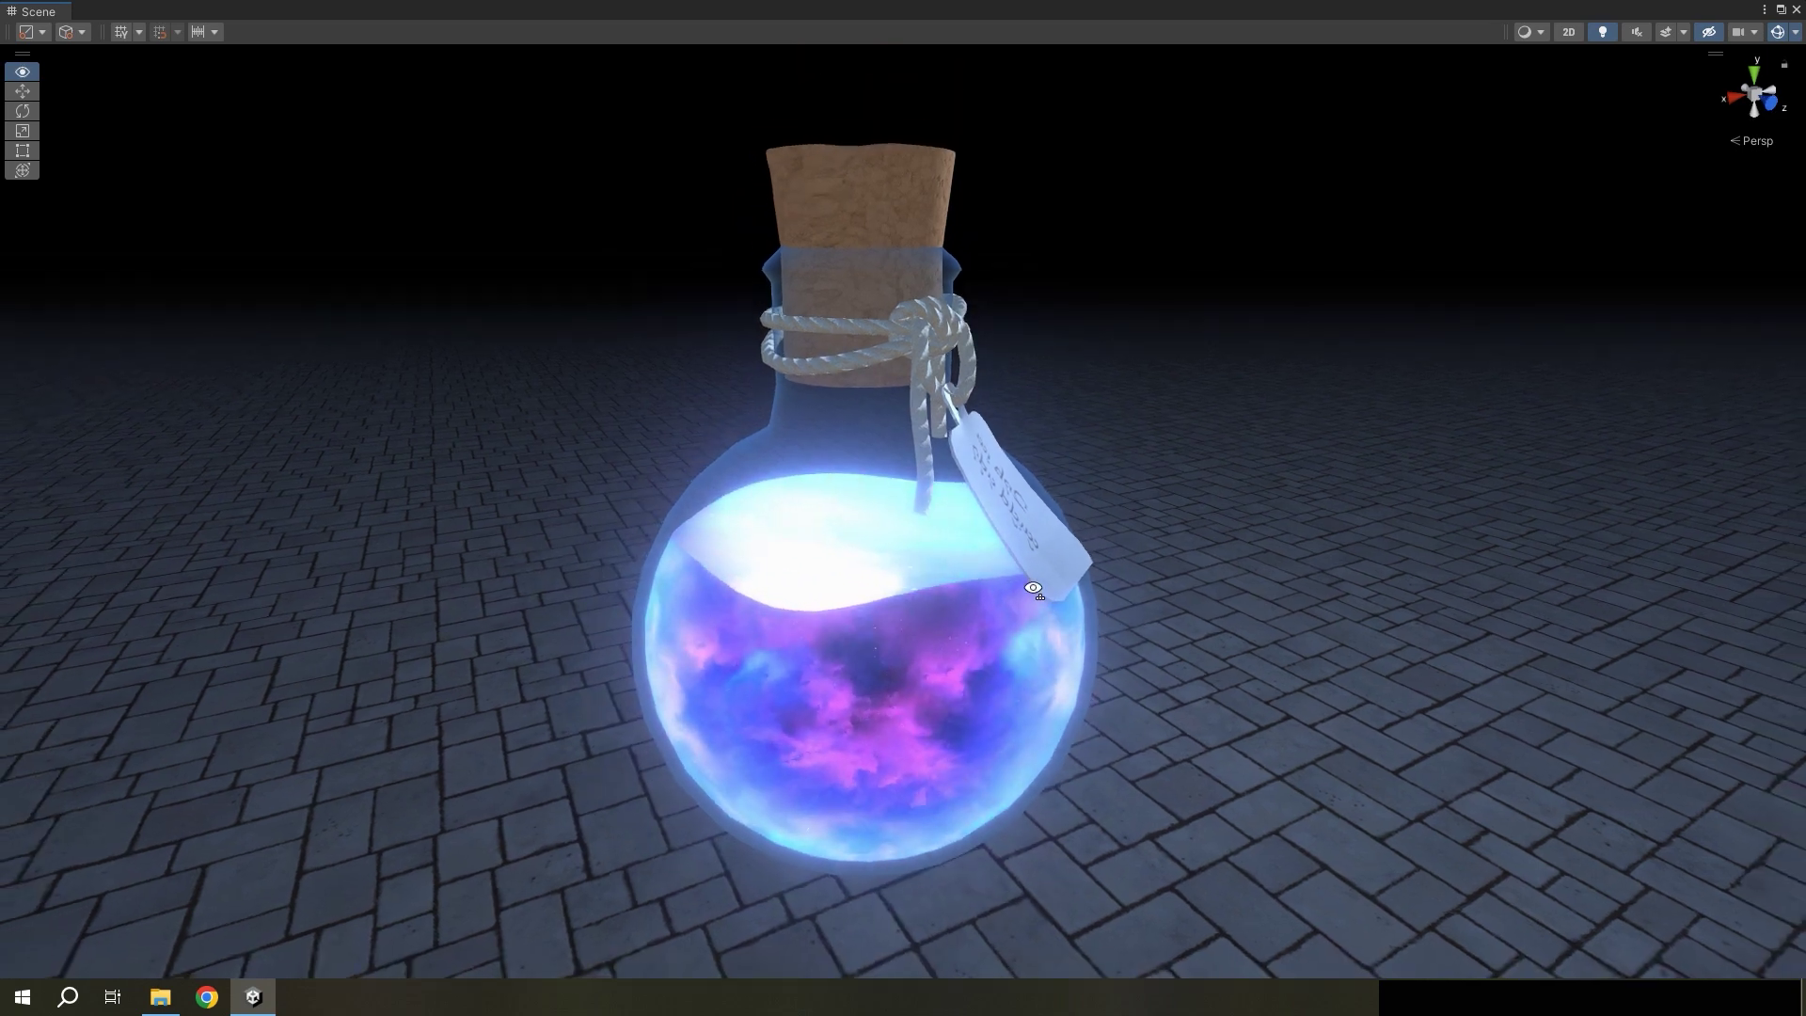
# - Select the potion bottle and rotate it upright with the Rotate tool
pyautogui.click(959, 602)
pyautogui.press('e')
pyautogui.moveTo(888, 635)
pyautogui.mouseDown()
pyautogui.moveTo(971, 662)
pyautogui.moveTo(778, 552)
pyautogui.moveTo(647, 506)
pyautogui.moveTo(665, 404)
pyautogui.moveTo(970, 198)
pyautogui.moveTo(838, 264)
pyautogui.moveTo(911, 368)
pyautogui.moveTo(952, 600)
pyautogui.moveTo(985, 594)
pyautogui.moveTo(918, 539)
pyautogui.moveTo(794, 517)
pyautogui.moveTo(1064, 594)
pyautogui.mouseUp()
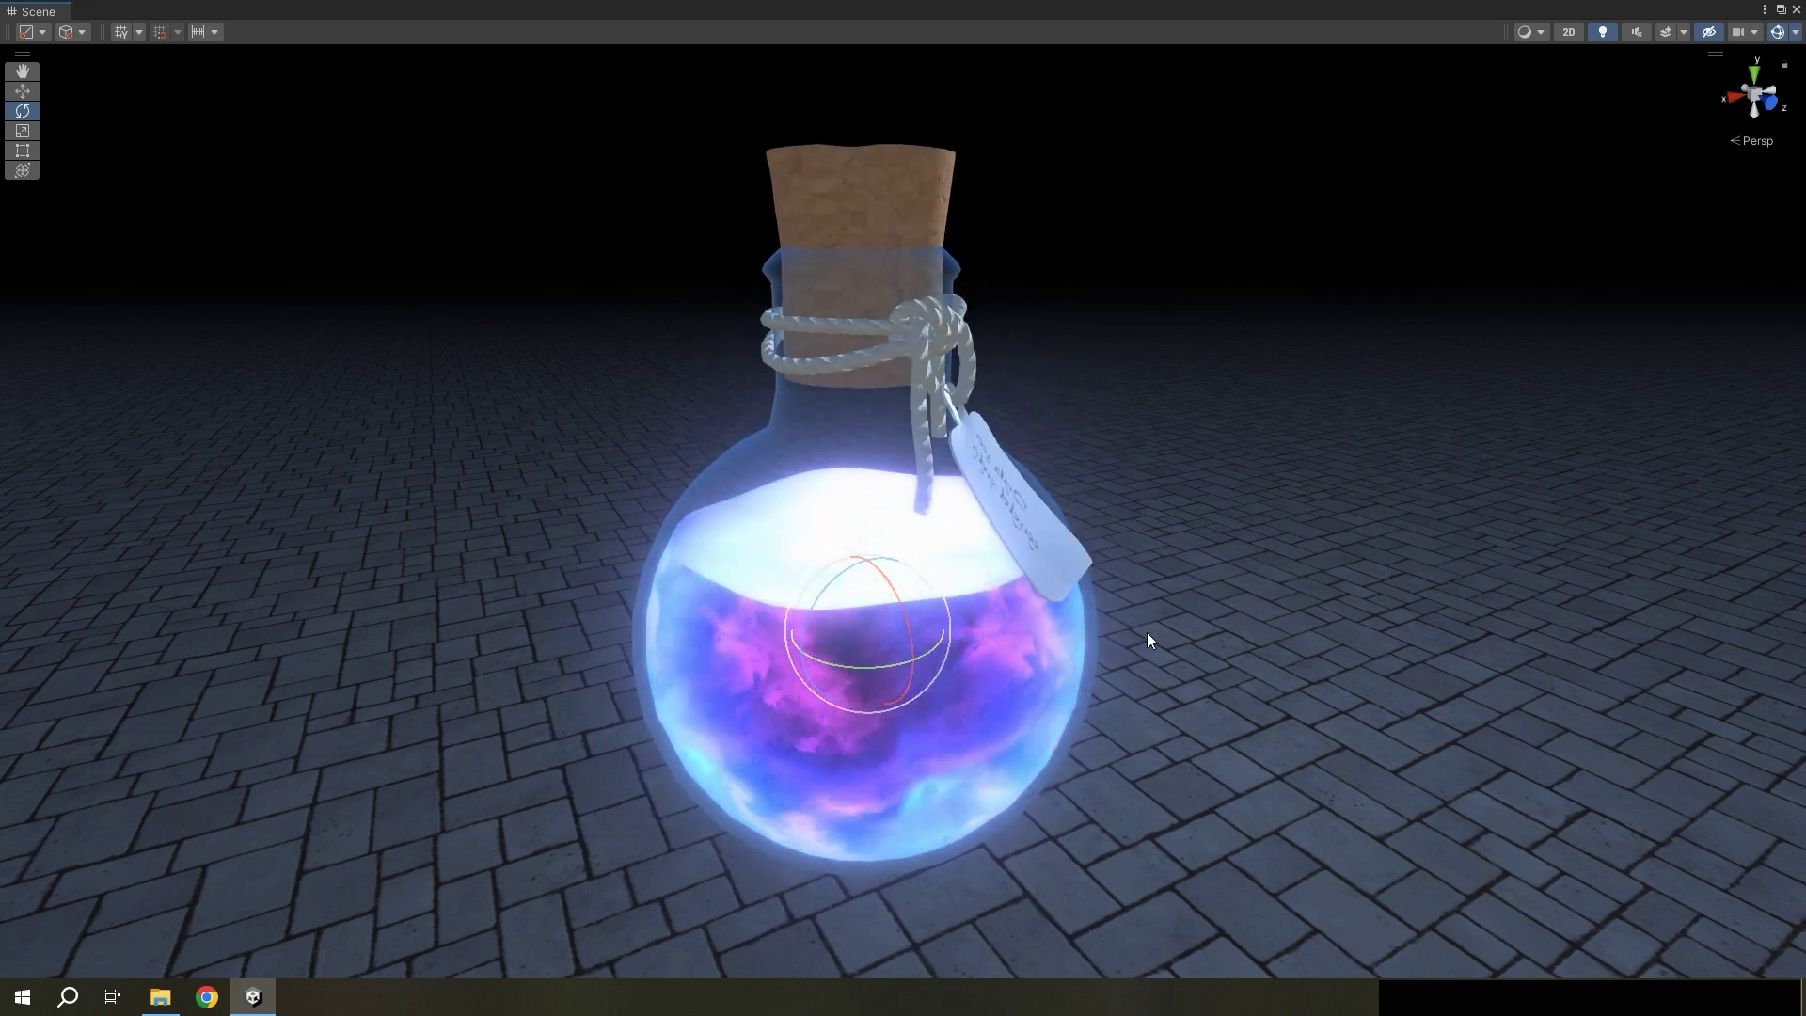
pyautogui.press('q')
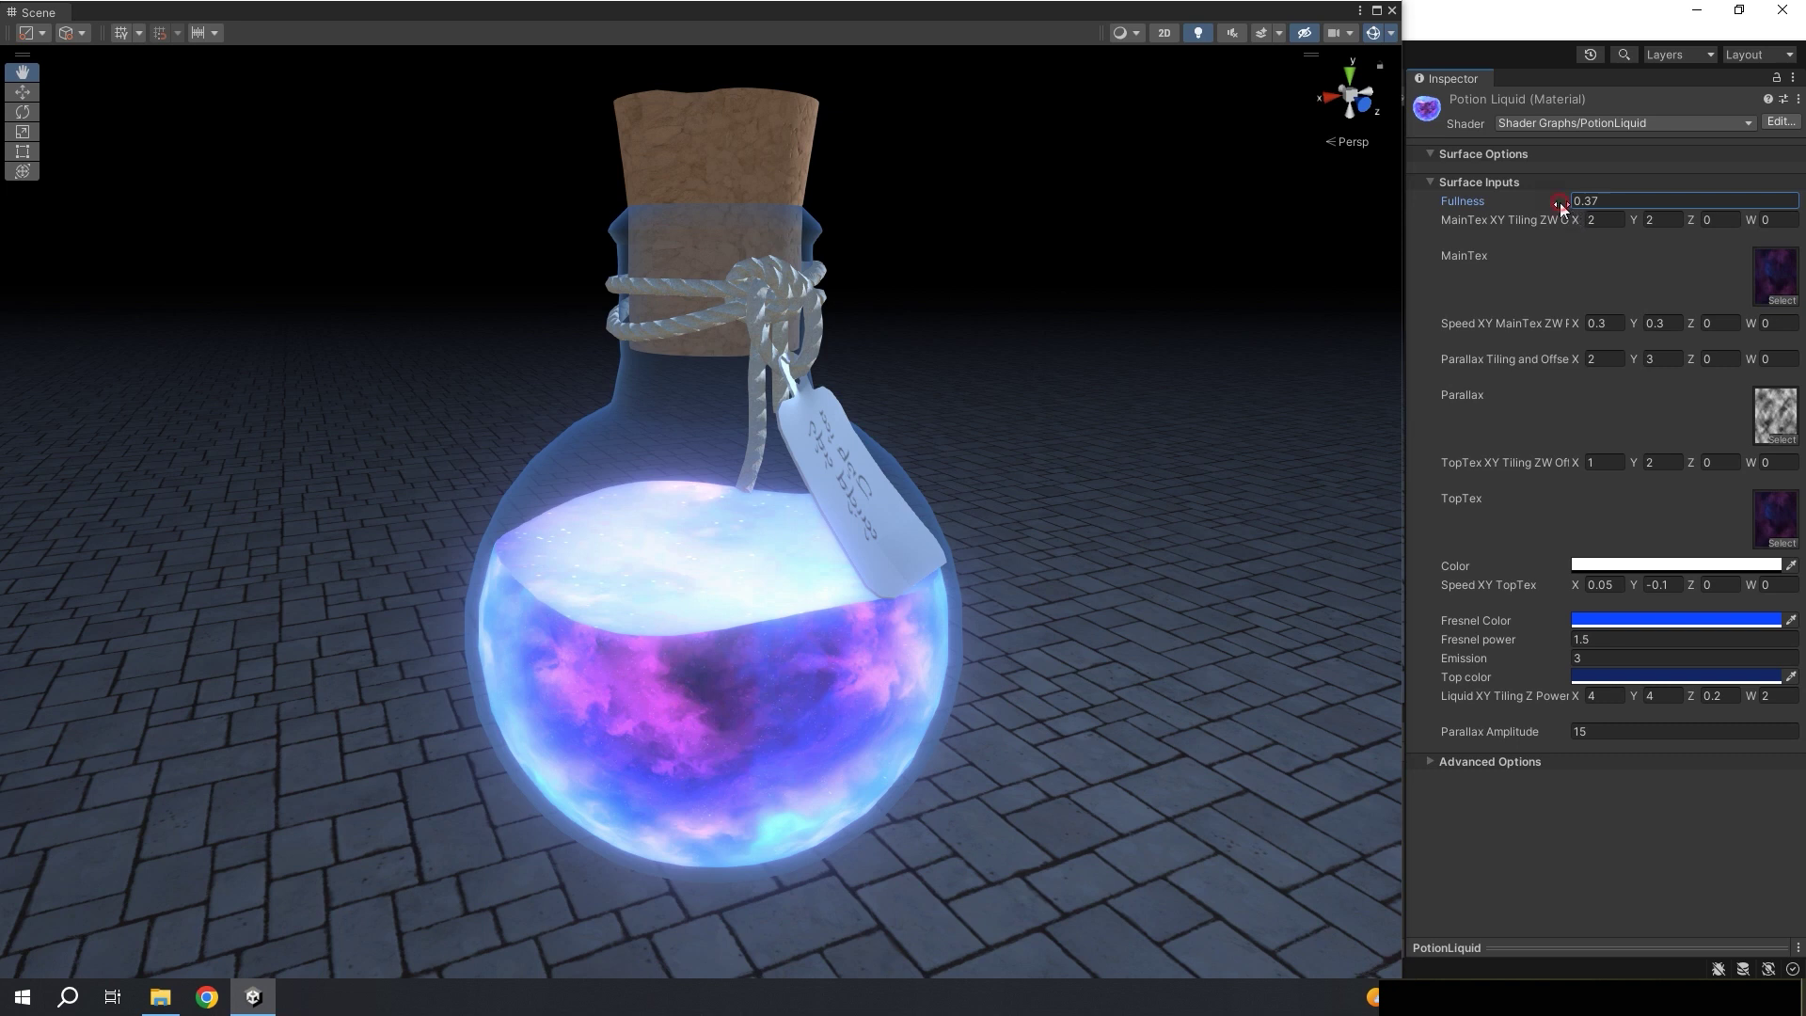
# - Set Fullness to 0.5, assign Space1 to MainTex and a dark space texture to TopTex
pyautogui.moveTo(1560, 201)
pyautogui.mouseDown()
pyautogui.moveTo(1576, 195)
pyautogui.moveTo(1515, 204)
pyautogui.moveTo(1567, 188)
pyautogui.mouseUp()
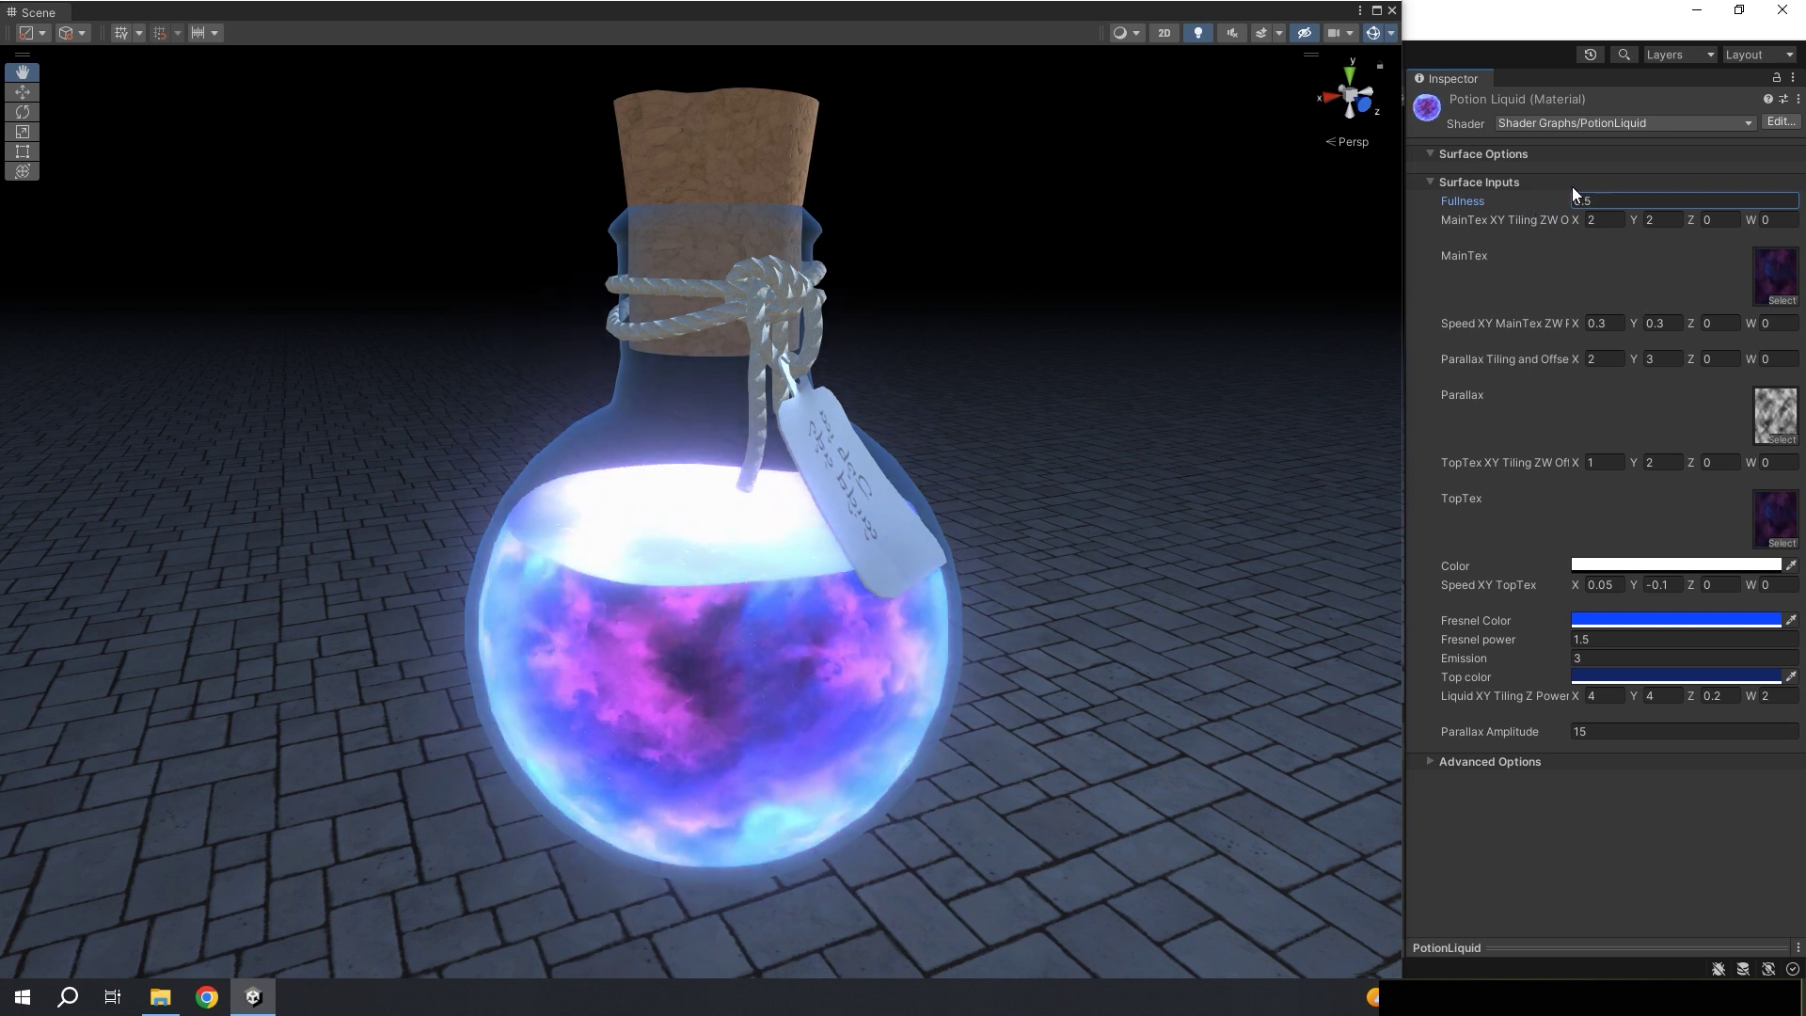
pyautogui.click(1782, 300)
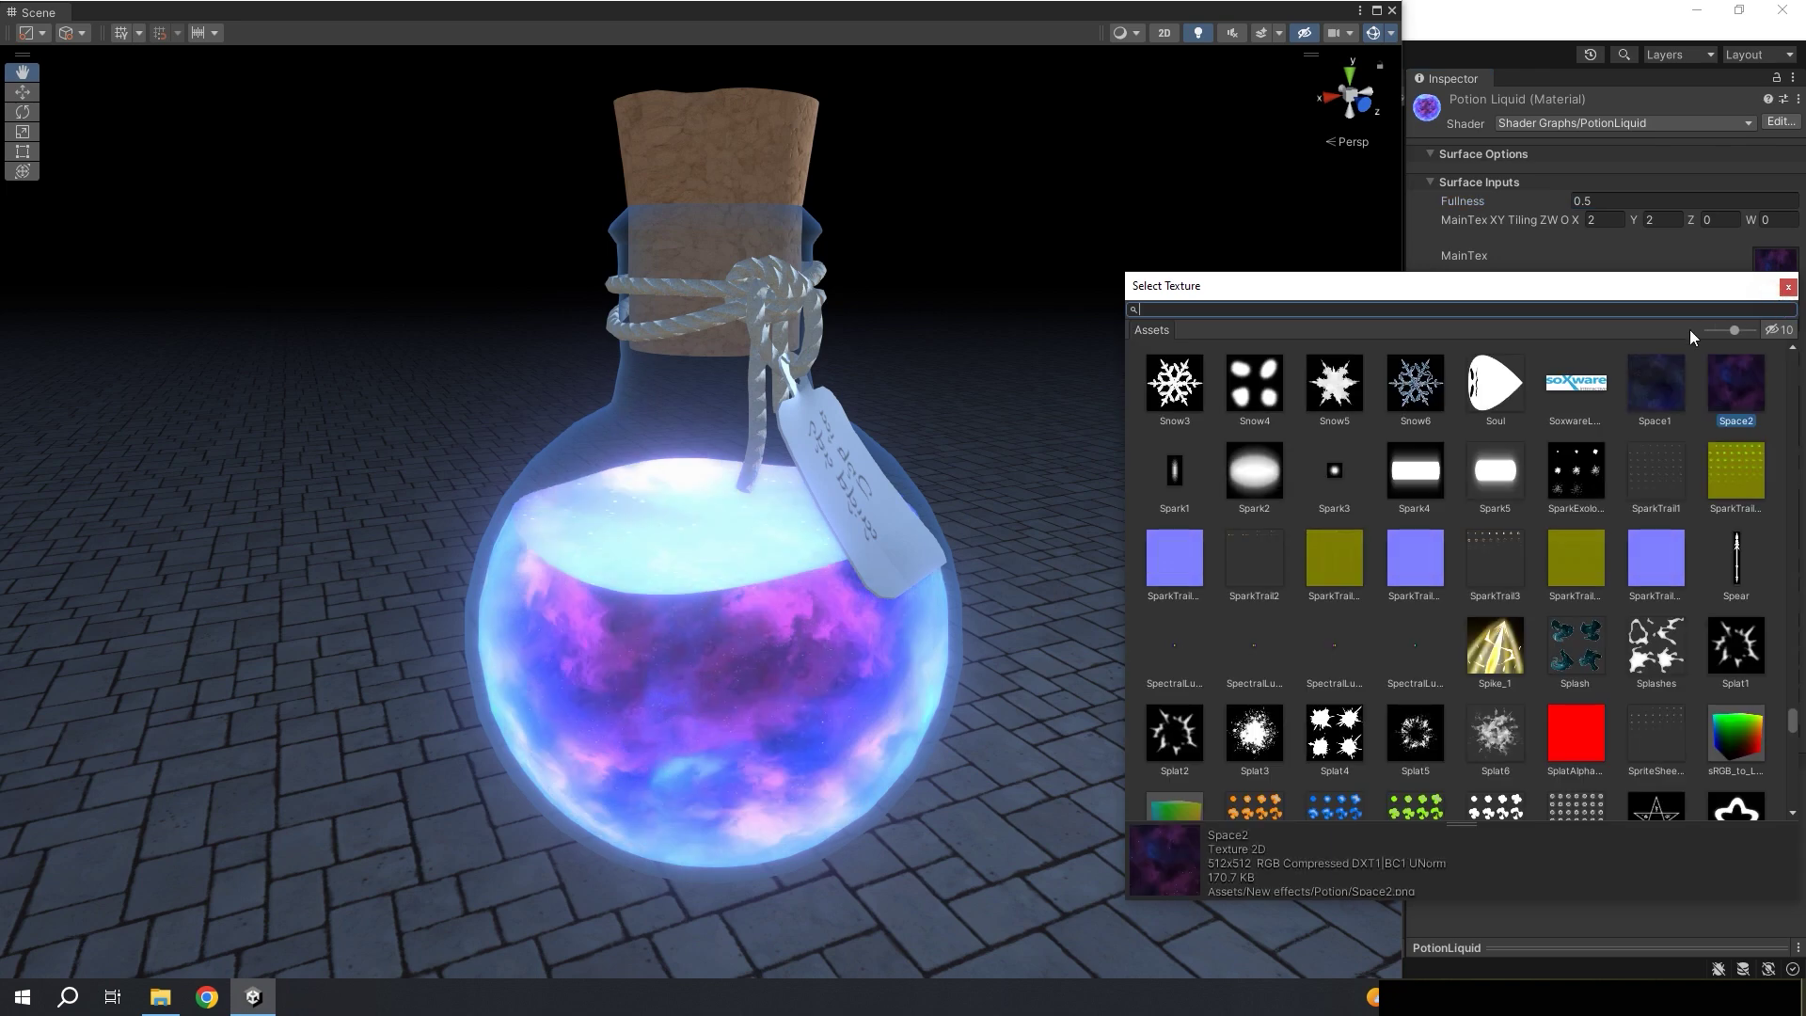
pyautogui.click(1788, 286)
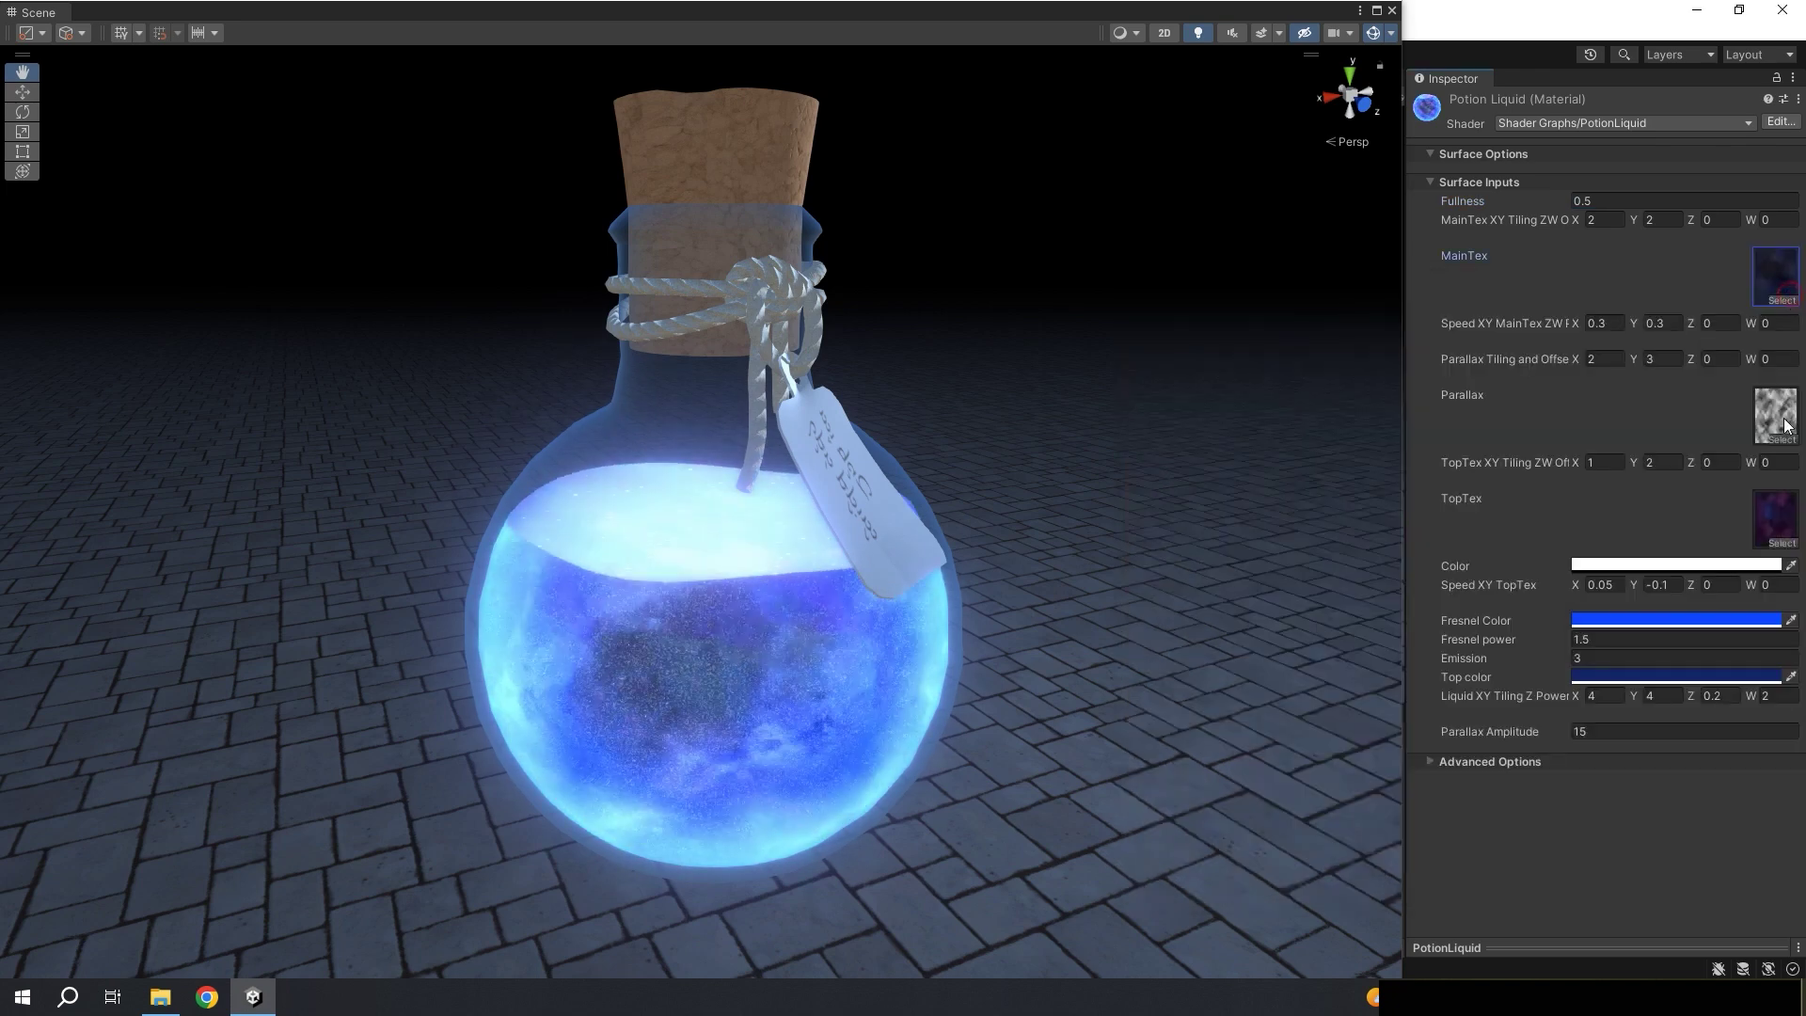
pyautogui.click(1782, 544)
pyautogui.doubleClick(1661, 470)
pyautogui.moveTo(888, 457); pyautogui.dragTo(868, 443)
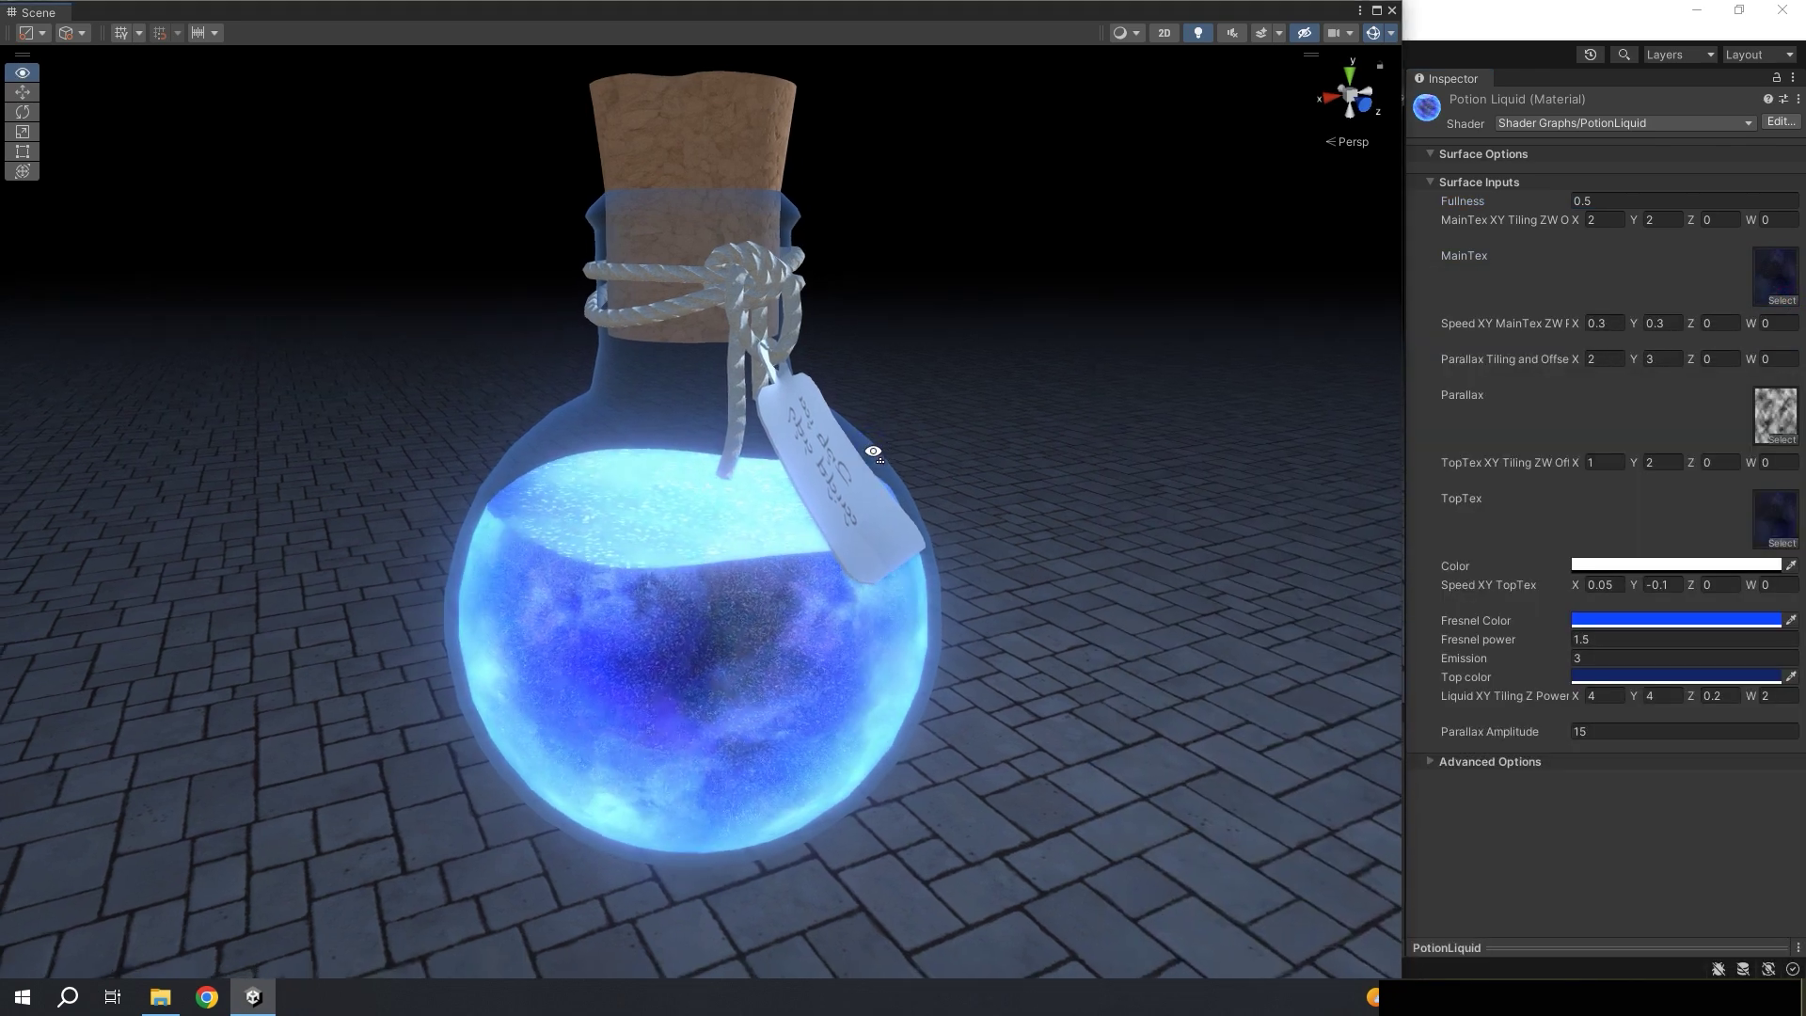